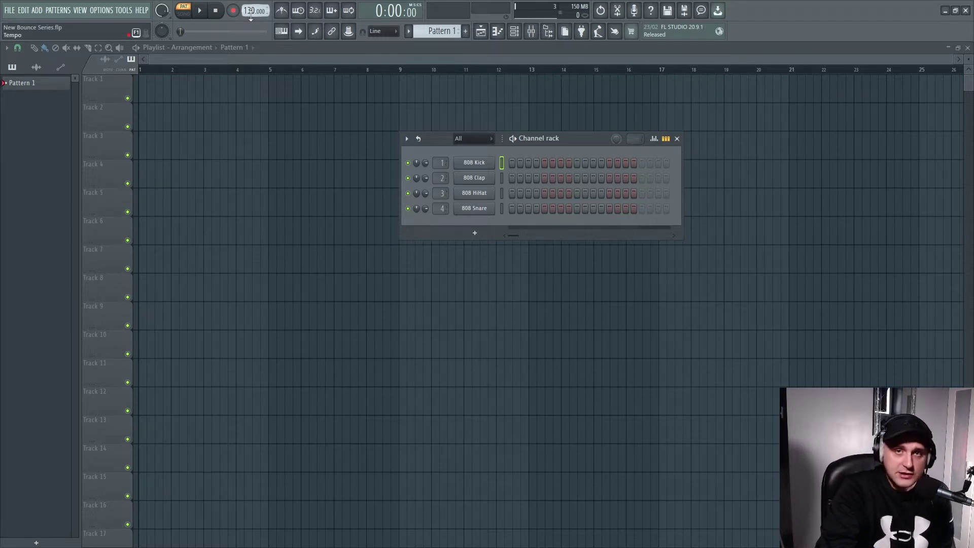
# Step: Set the project tempo to 150 BPM and show the mixer
pyautogui.moveTo(250, 17); pyautogui.dragTo(246, 14)
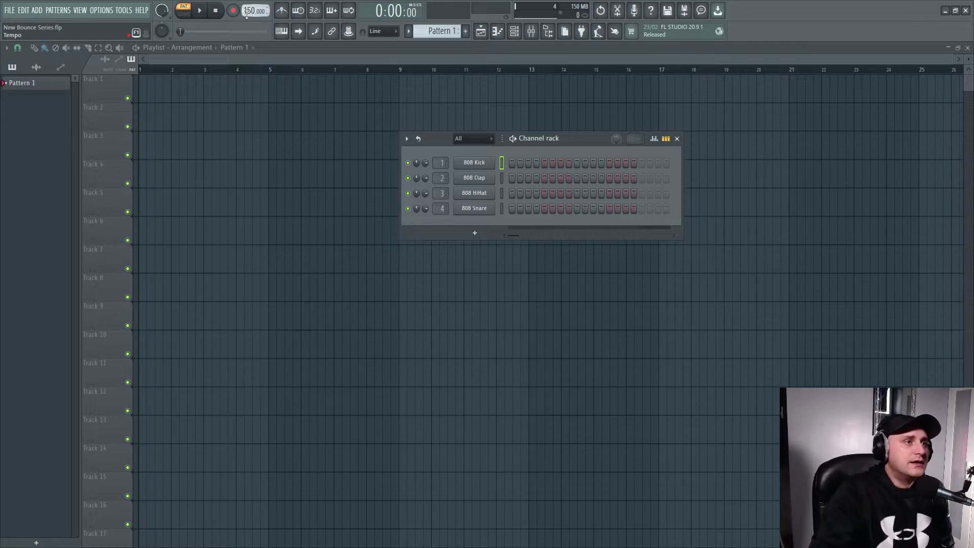
pyautogui.click(532, 34)
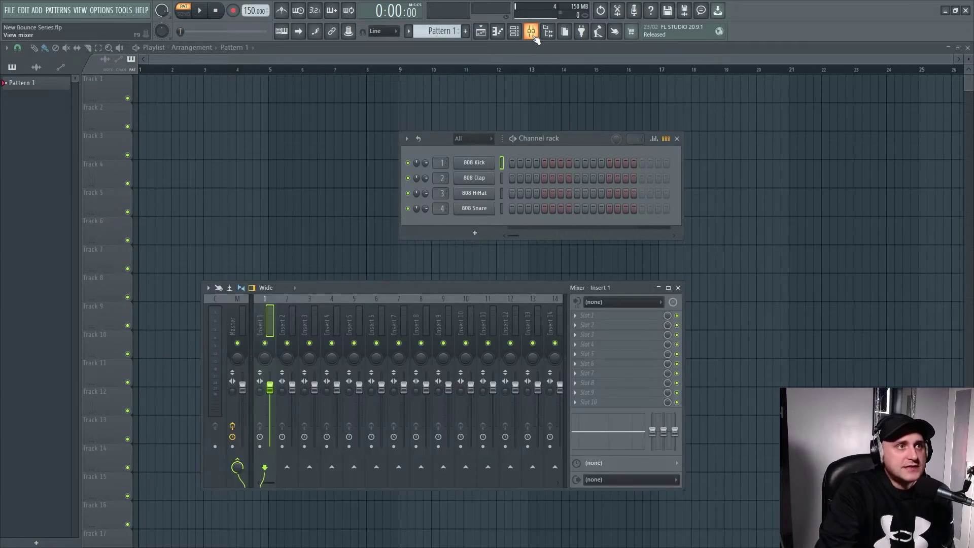
# Step: Inspect the ReaStream plugin settings on the Master track, close the plugin and select mixer track Insert 1
pyautogui.click(247, 320)
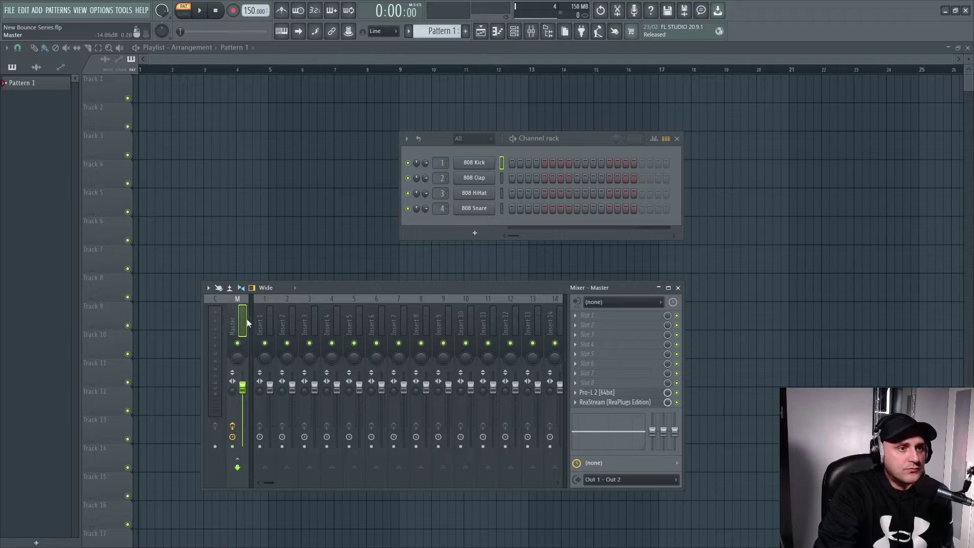
pyautogui.click(640, 405)
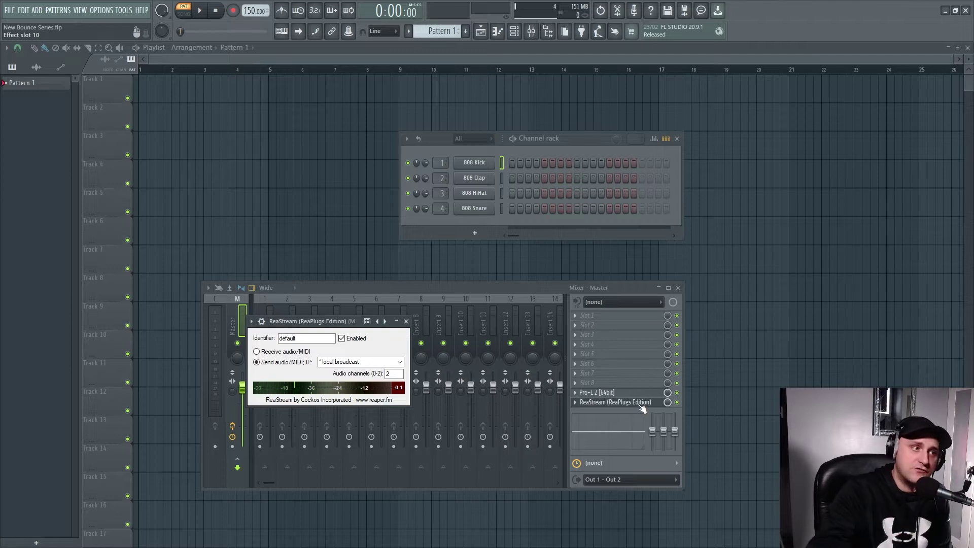
pyautogui.click(641, 405)
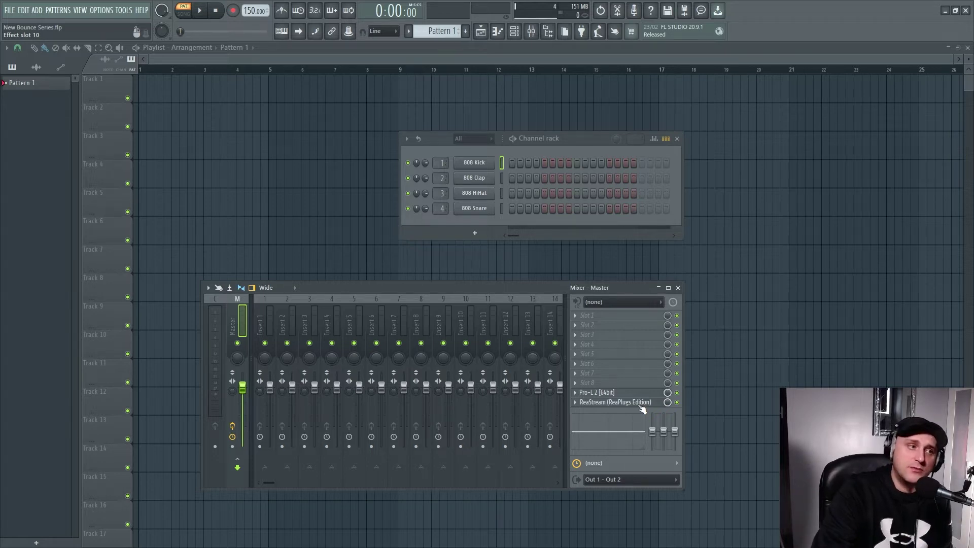
pyautogui.click(267, 332)
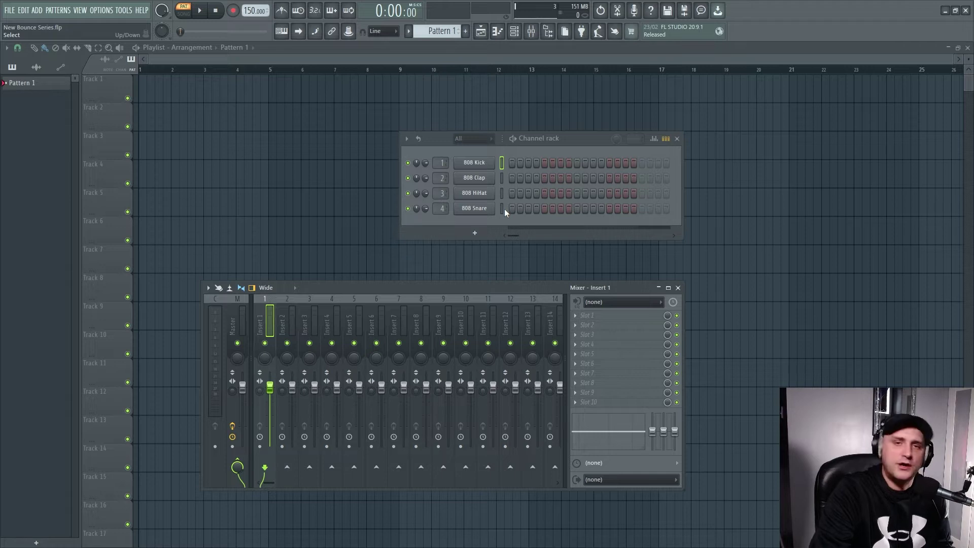
# Step: Delete the 808 Kick, 808 Clap, 808 HiHat and 808 Snare channels from the channel rack
pyautogui.moveTo(504, 208); pyautogui.dragTo(507, 191)
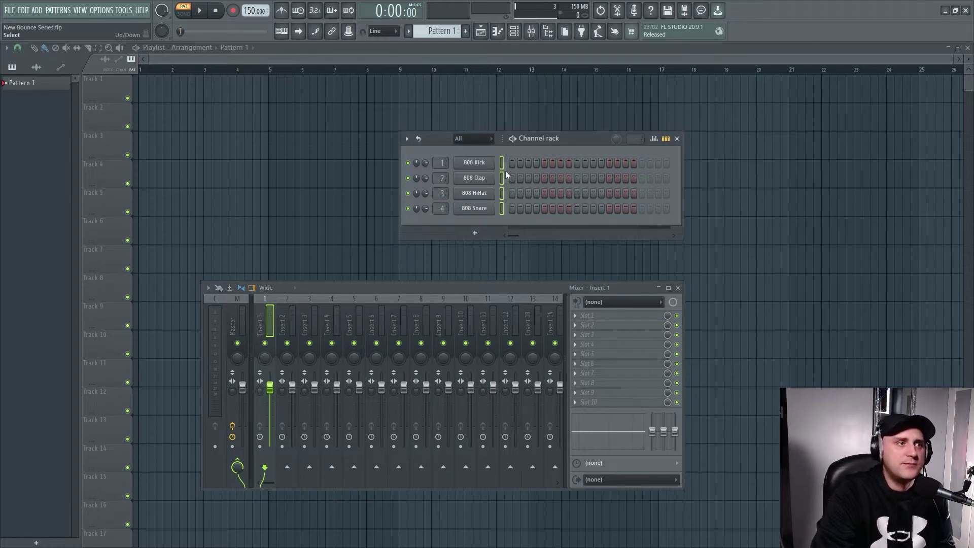
pyautogui.click(406, 138)
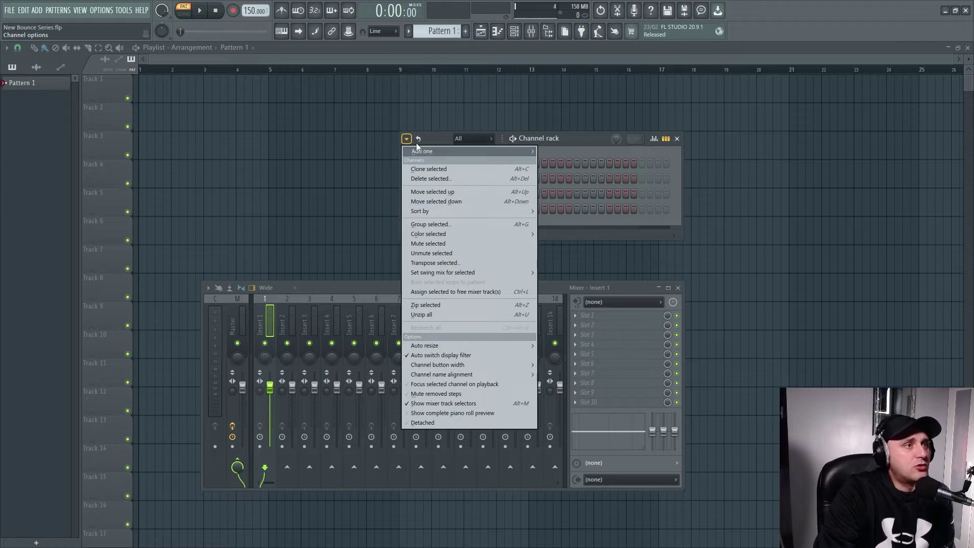
pyautogui.click(429, 178)
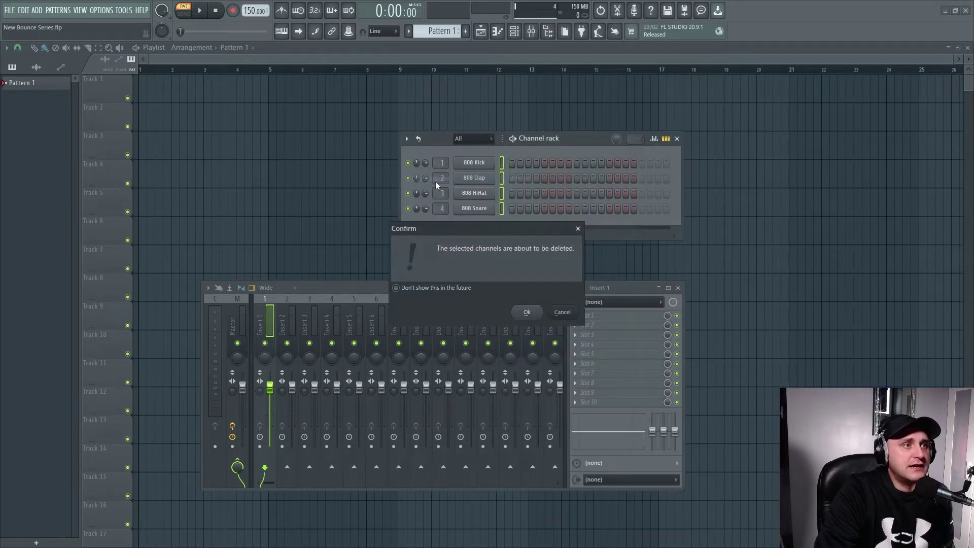
pyautogui.click(525, 311)
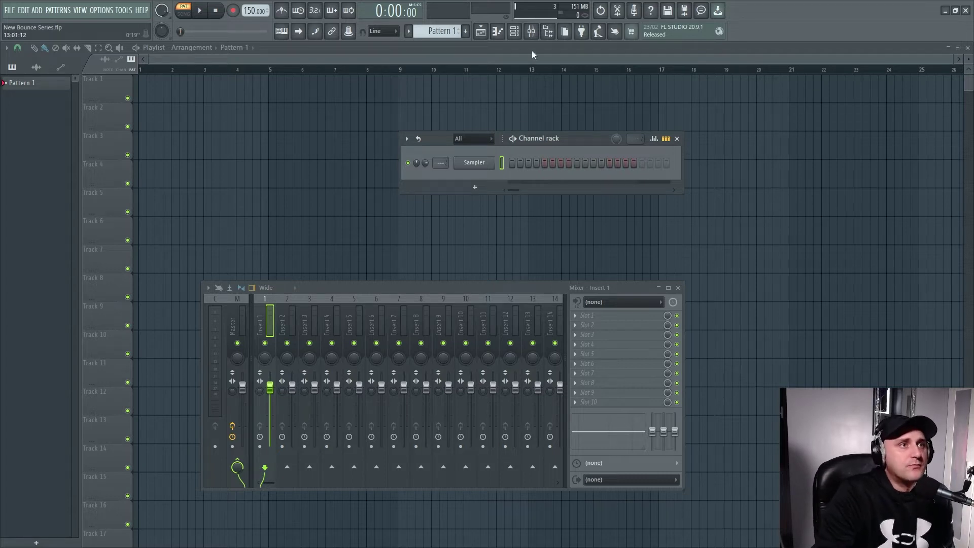
# Step: Show the browser, collapse and re-expand the FI Studio Samples folder, and refresh the browser's contents
pyautogui.click(549, 32)
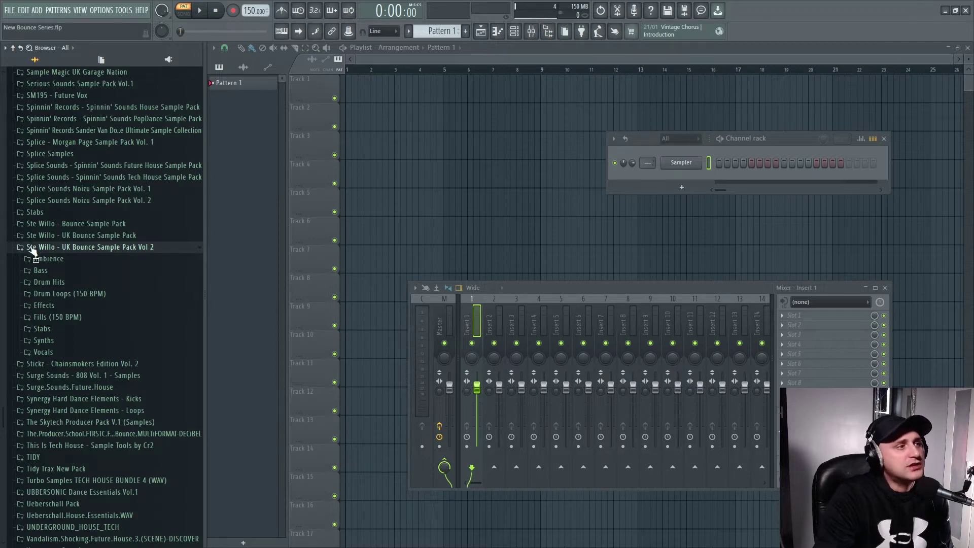
pyautogui.scroll(20, 53, 282)
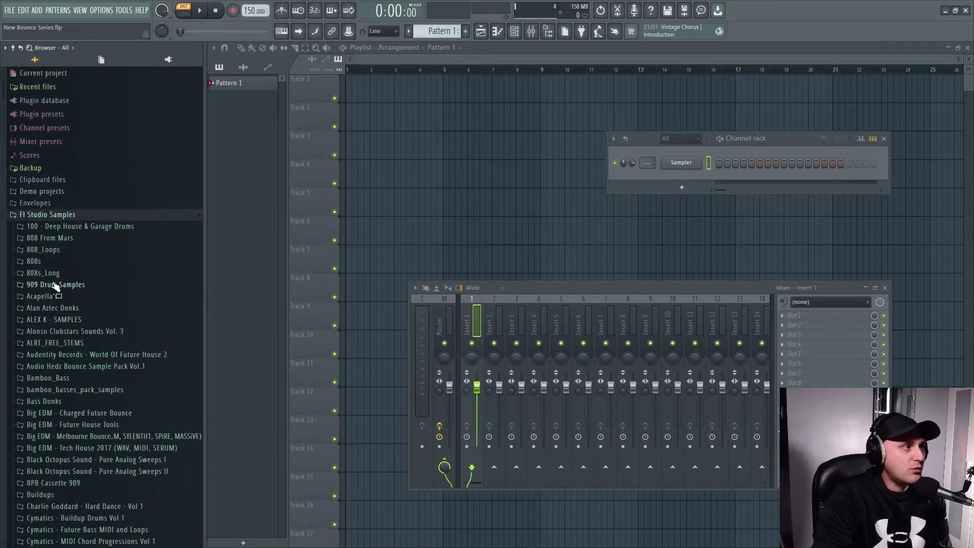
pyautogui.click(44, 218)
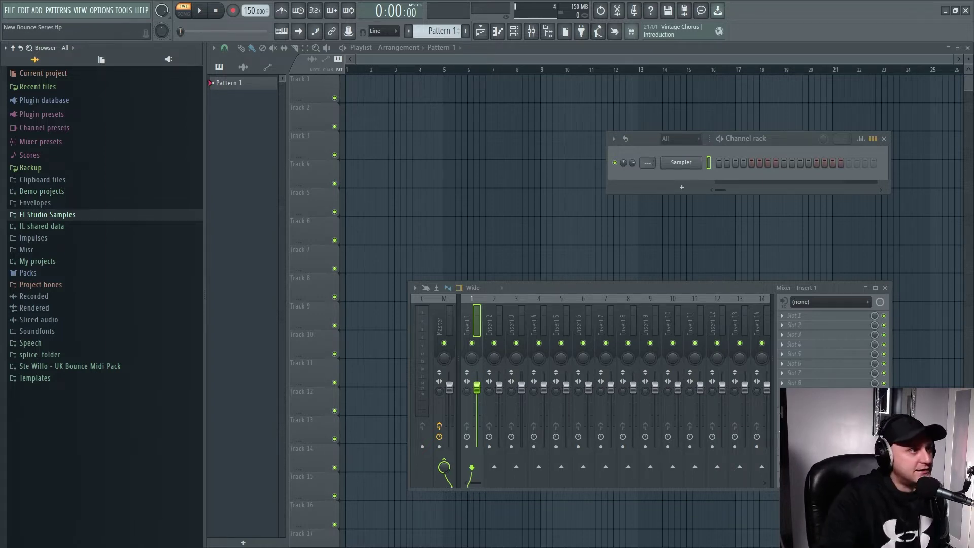
pyautogui.click(82, 220)
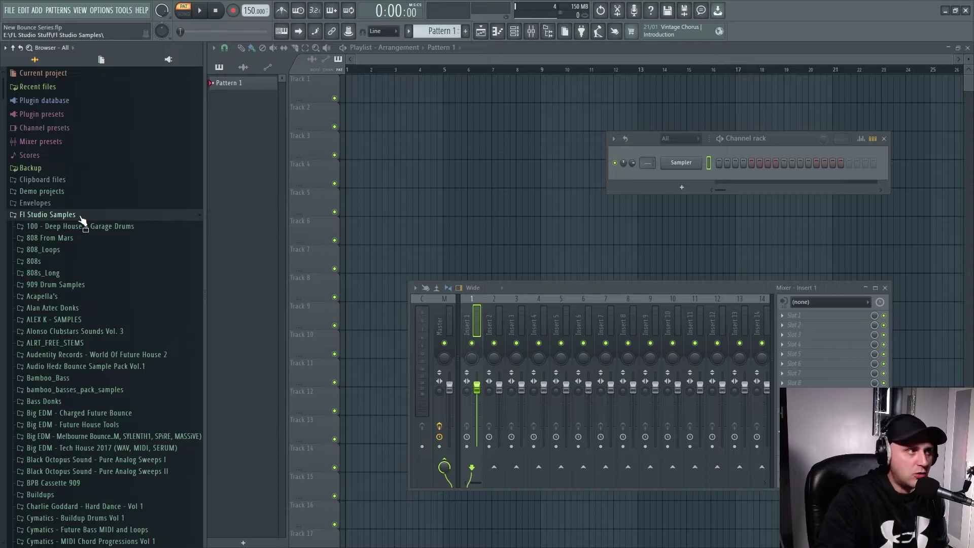
pyautogui.click(20, 48)
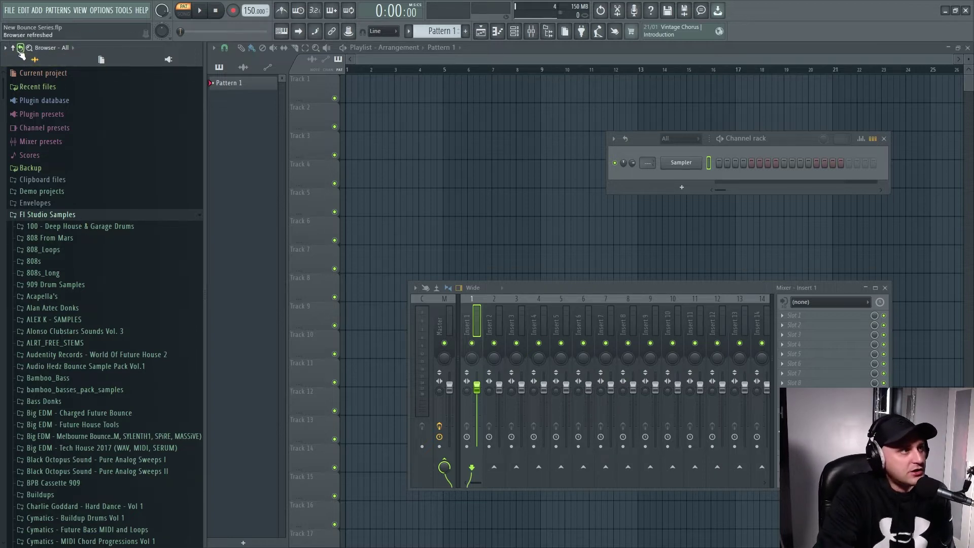
# Step: Expand the Ste Willo - UK Bounce Sample Pack Vol 2 folder within FI Studio Samples
pyautogui.scroll(-5, 81, 194)
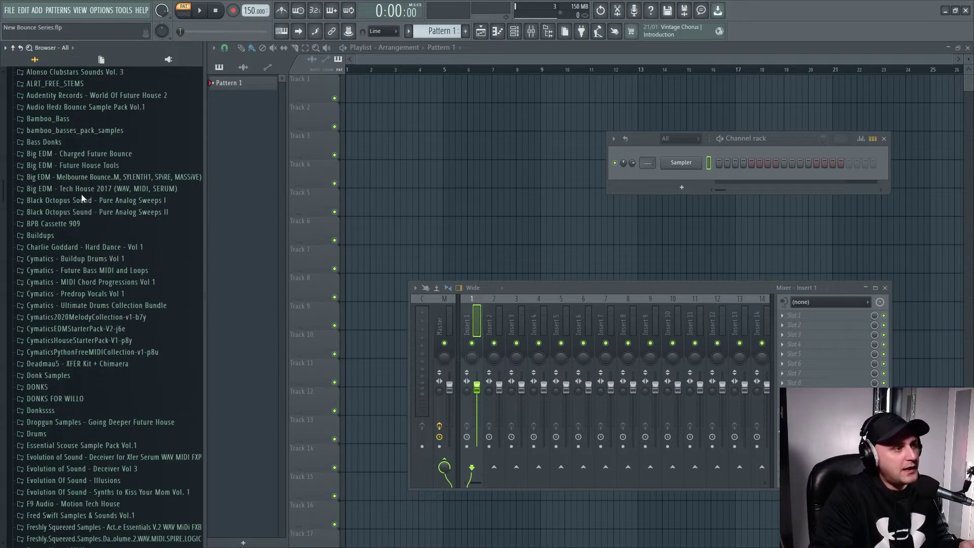
pyautogui.scroll(-20, 81, 196)
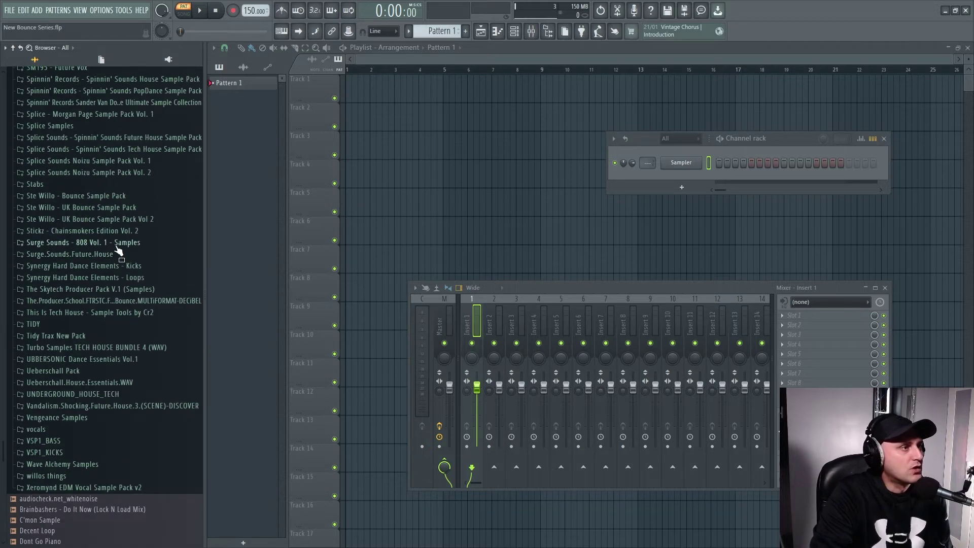
pyautogui.click(119, 220)
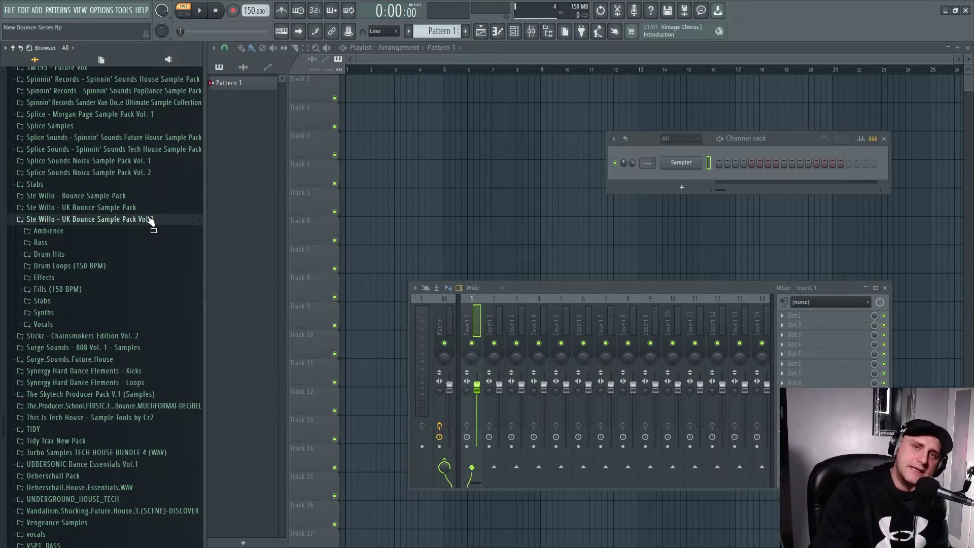
# Step: Audition Atmosphere 05, 07 and 10 from the pack's Ambience, Atmosphere (150 BPM) folder and stop playback
pyautogui.click(81, 231)
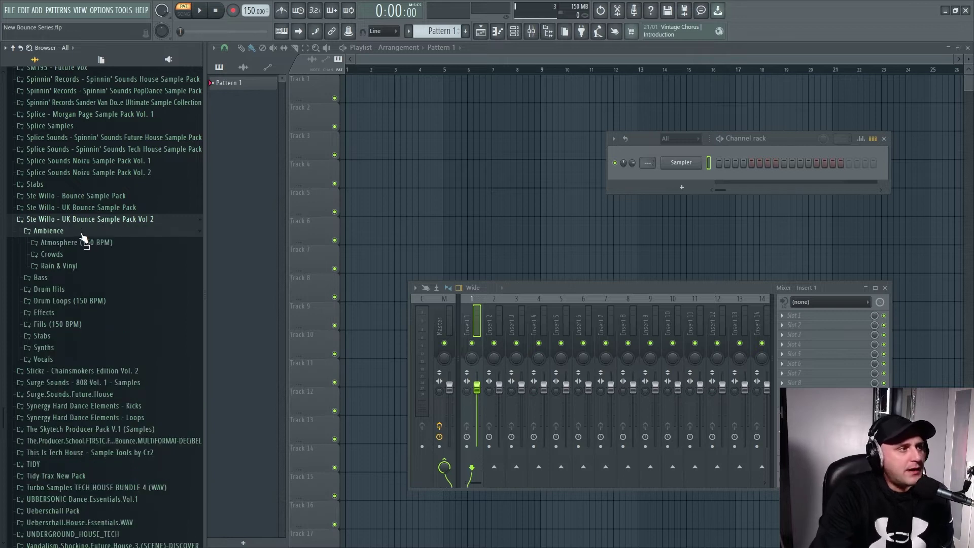
pyautogui.click(124, 245)
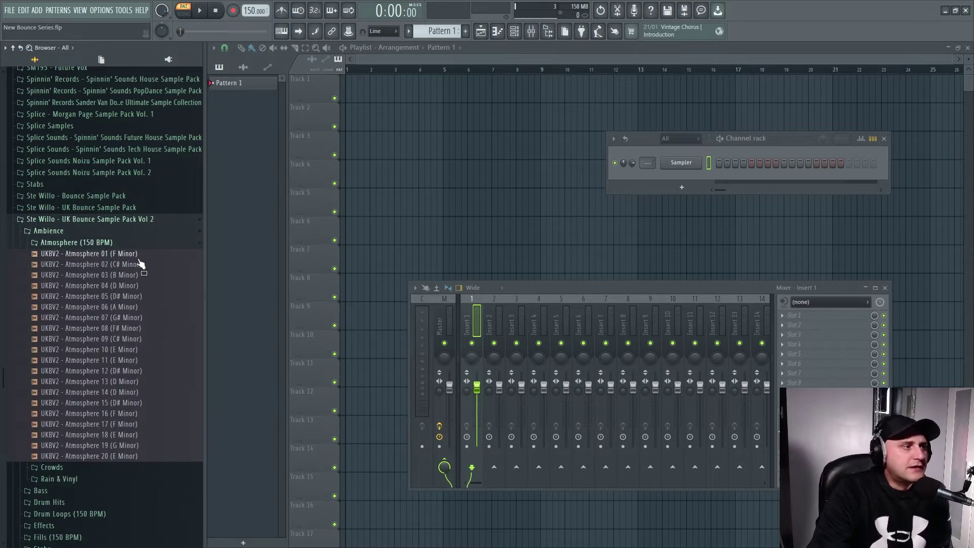
pyautogui.click(140, 299)
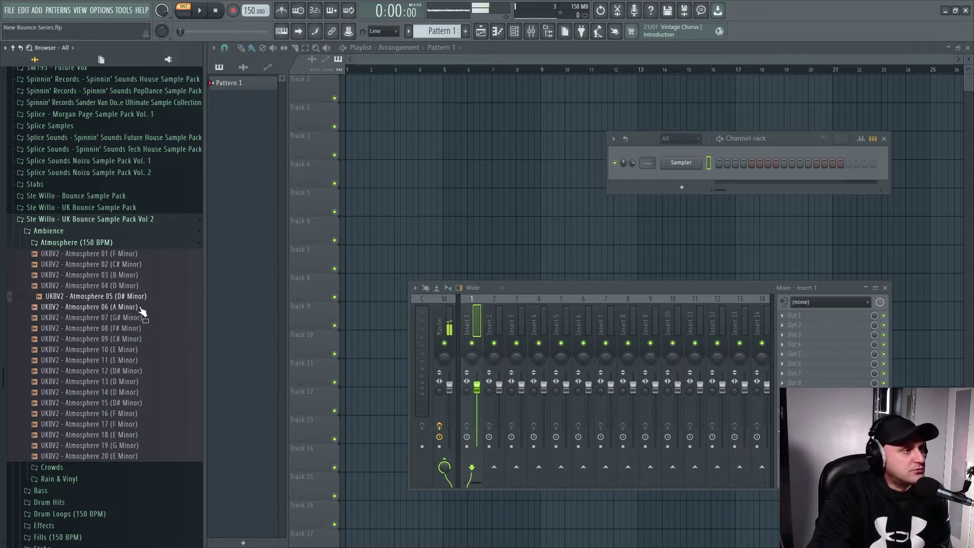
pyautogui.click(147, 319)
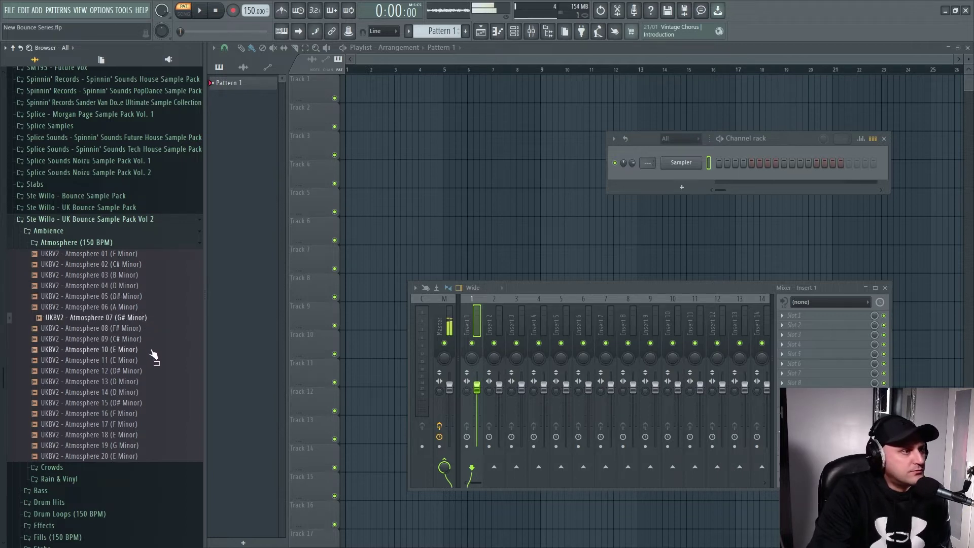
pyautogui.click(152, 350)
pyautogui.click(218, 10)
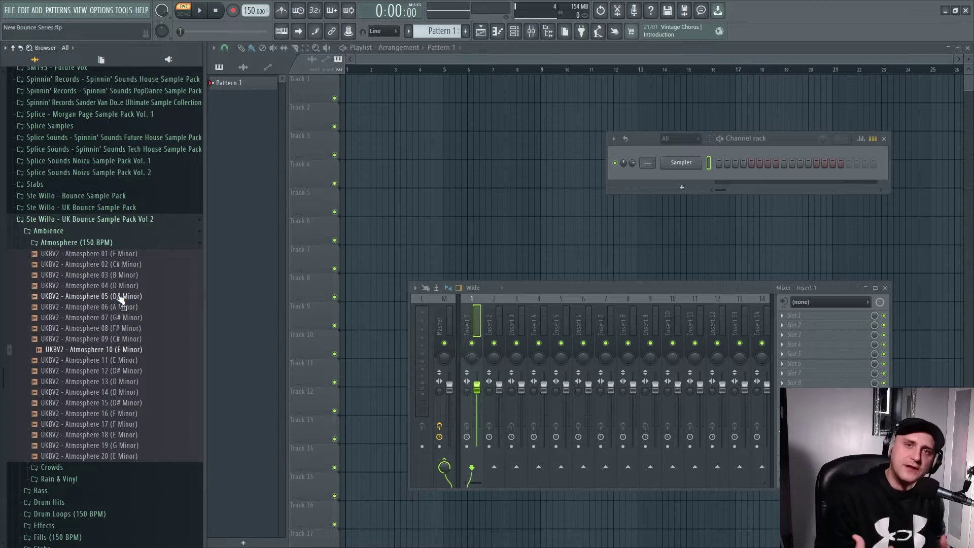
# Step: Collapse the Atmosphere folder, audition the Crowds 04 sample from the Crowds folder and stop playback
pyautogui.click(108, 243)
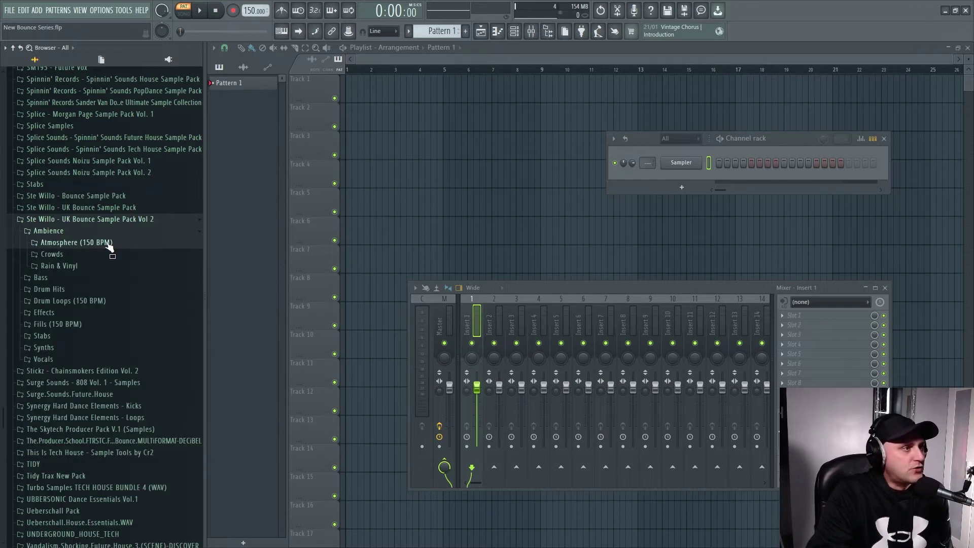
pyautogui.click(109, 254)
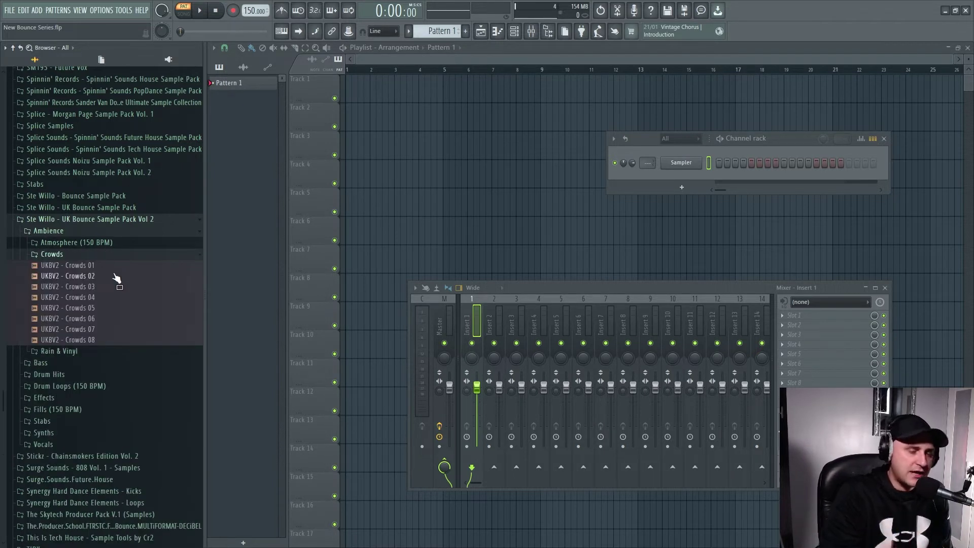
pyautogui.click(126, 298)
pyautogui.click(217, 11)
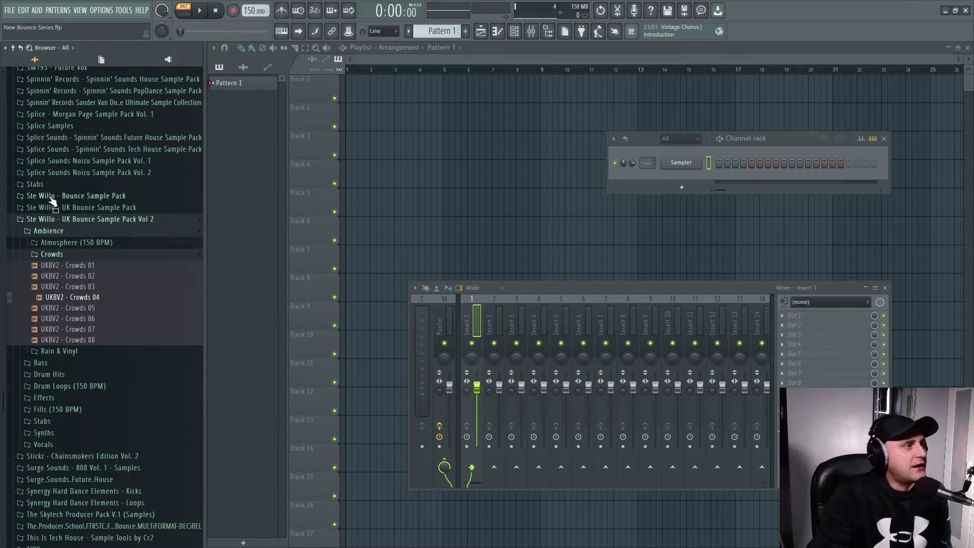
# Step: Audition Rain & Vinyl 02 and 03 from the Rain & Vinyl folder, and collapse it and the Ambience folder
pyautogui.click(53, 254)
pyautogui.click(70, 266)
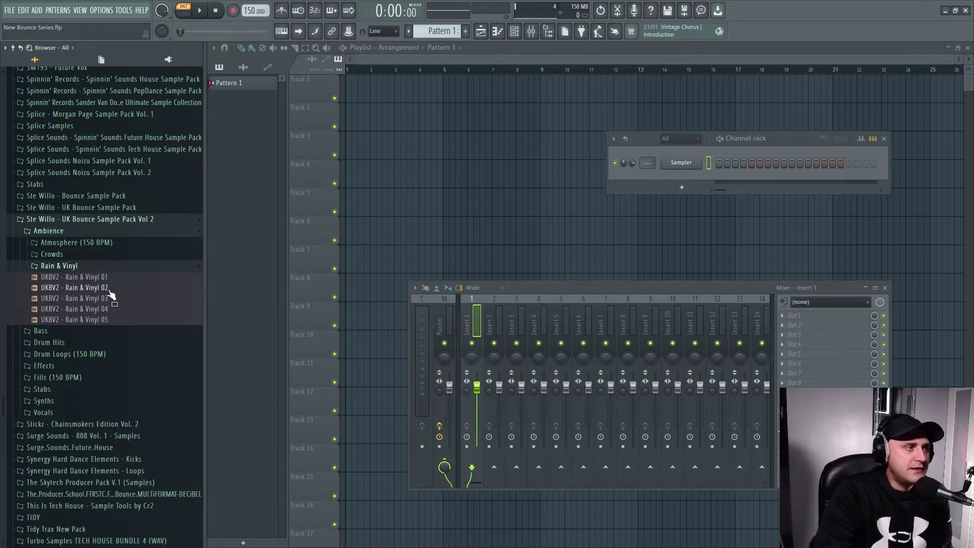
pyautogui.click(110, 288)
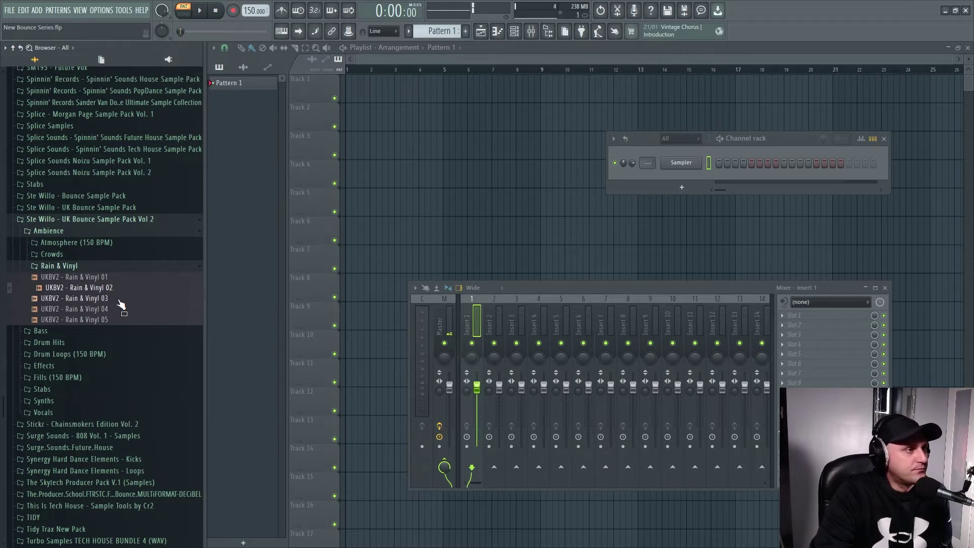
pyautogui.click(119, 299)
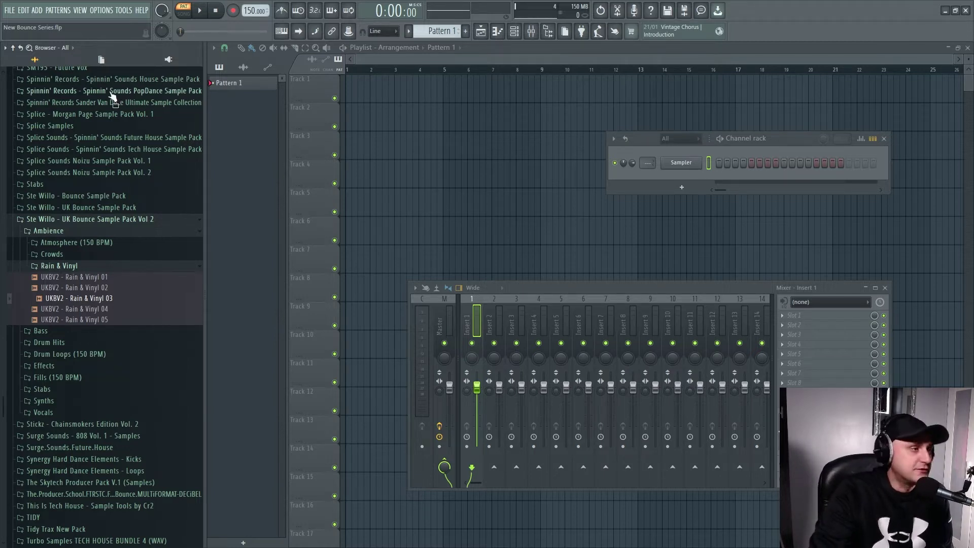
pyautogui.click(92, 269)
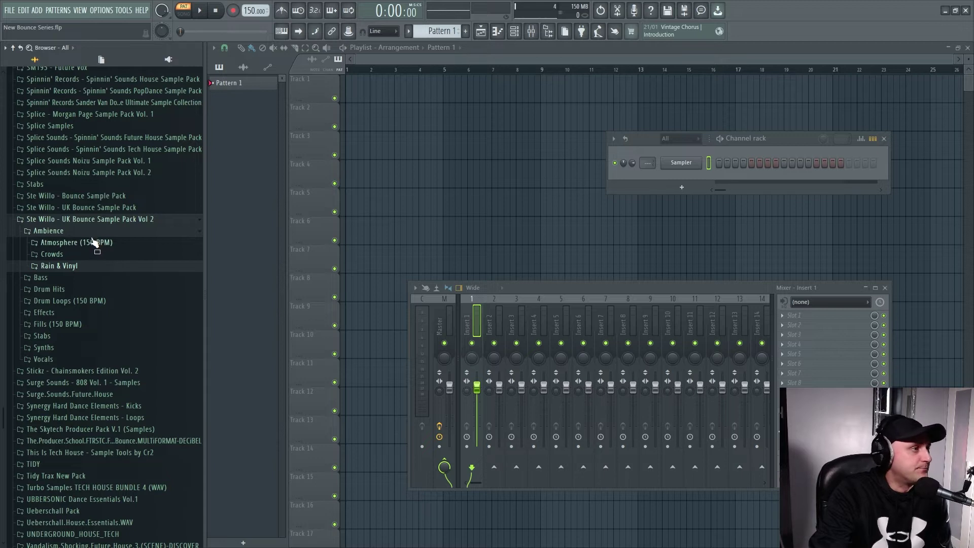
pyautogui.click(88, 232)
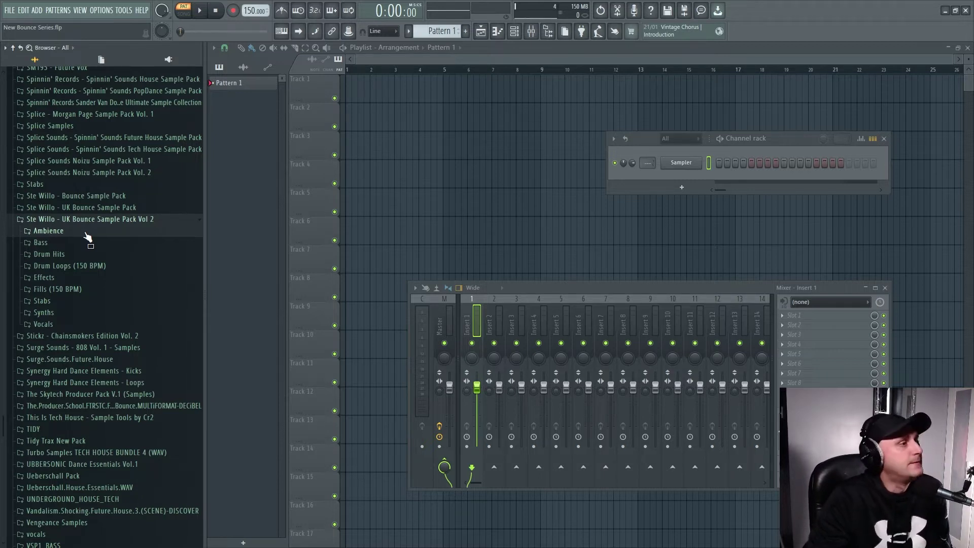
# Step: Audition several one-shots from the pack's Bass subfolder, including Bass 09 (C) and Bass 22 (C)
pyautogui.click(71, 243)
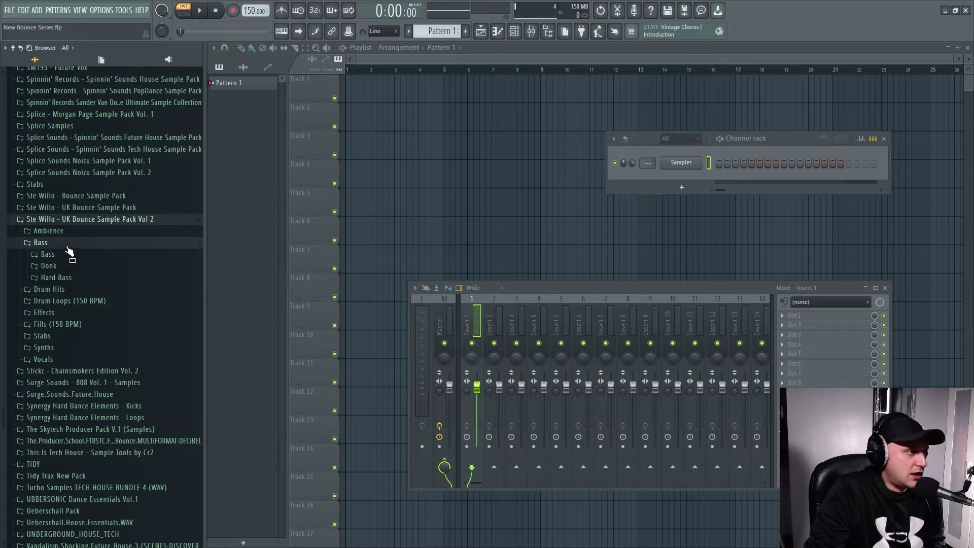
pyautogui.click(69, 255)
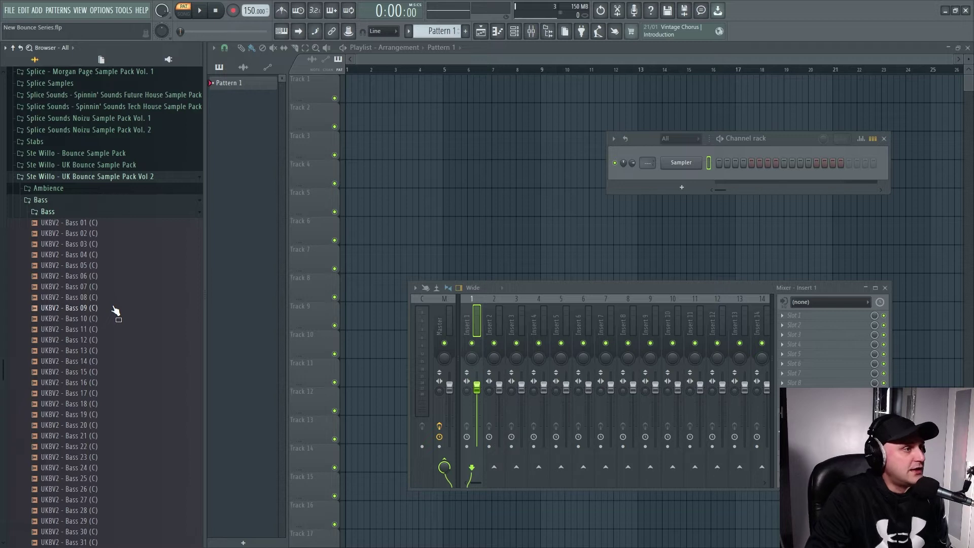
pyautogui.click(115, 339)
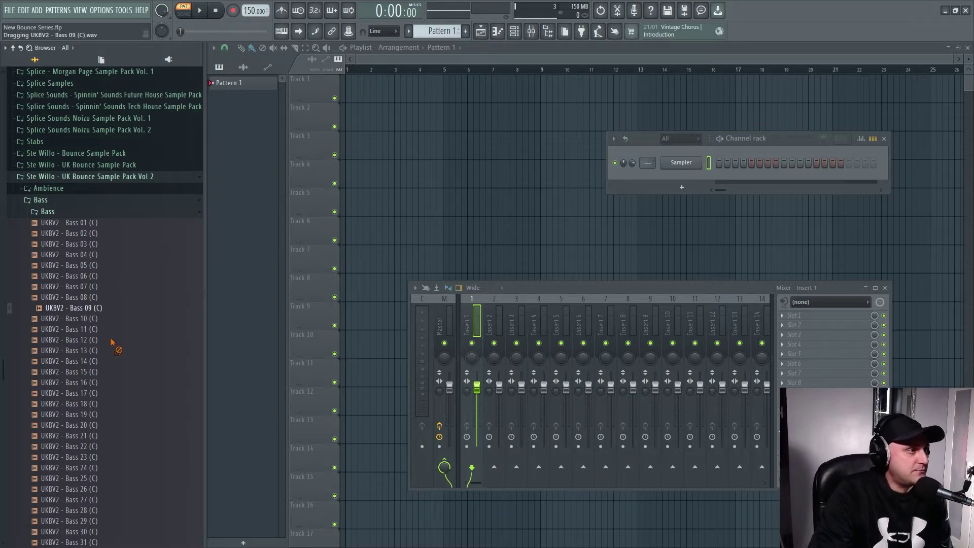
pyautogui.click(118, 372)
pyautogui.click(116, 404)
pyautogui.click(116, 436)
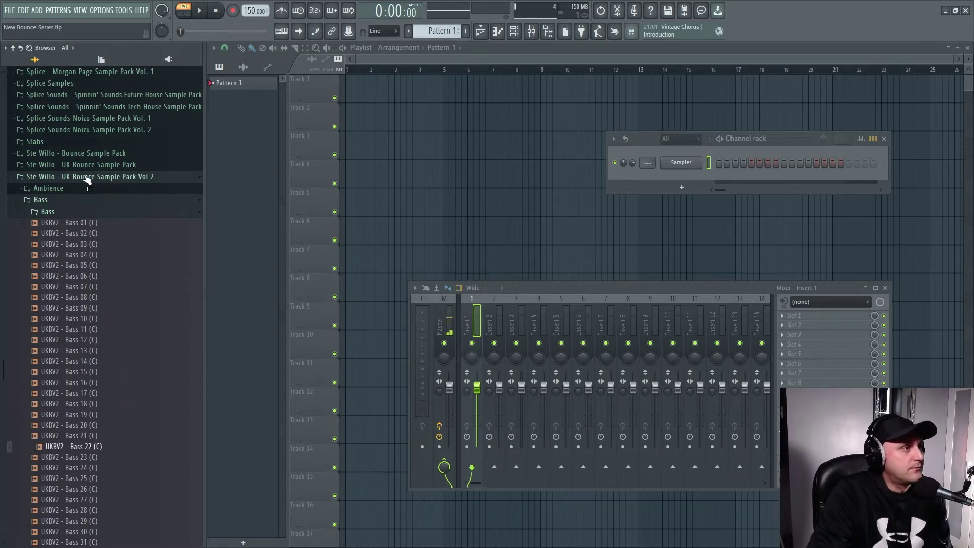
# Step: Collapse the Bass subfolder and audition several one-shots from the Donk folder, including Donk Bass 14 (C) and Donk Bass 03 (C)
pyautogui.click(75, 213)
pyautogui.click(79, 225)
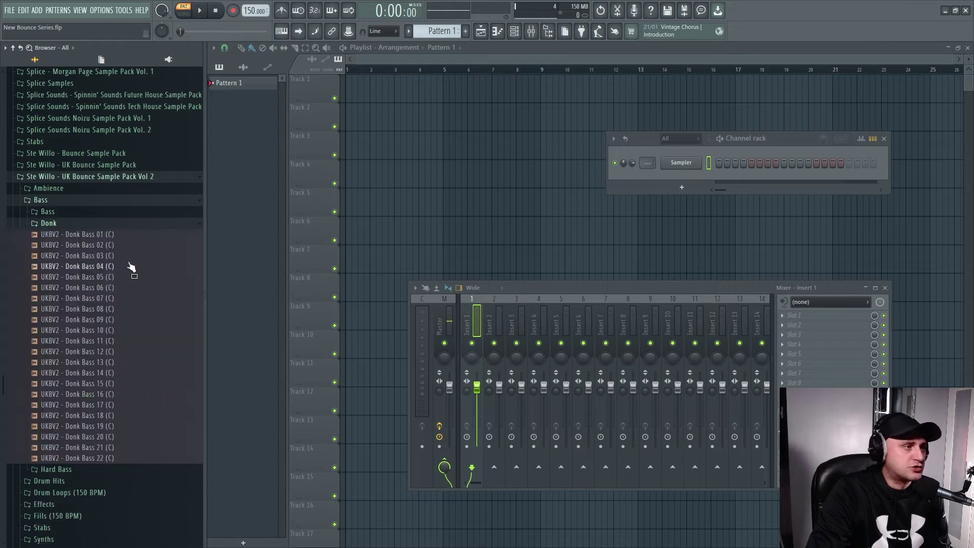
pyautogui.click(121, 278)
pyautogui.click(126, 320)
pyautogui.click(129, 351)
pyautogui.click(130, 373)
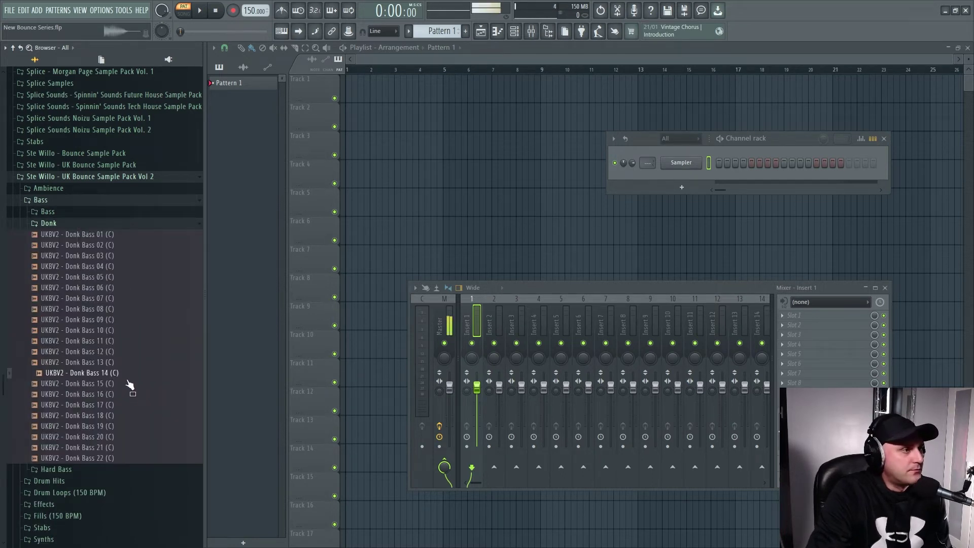
pyautogui.click(131, 404)
pyautogui.click(130, 425)
pyautogui.click(130, 447)
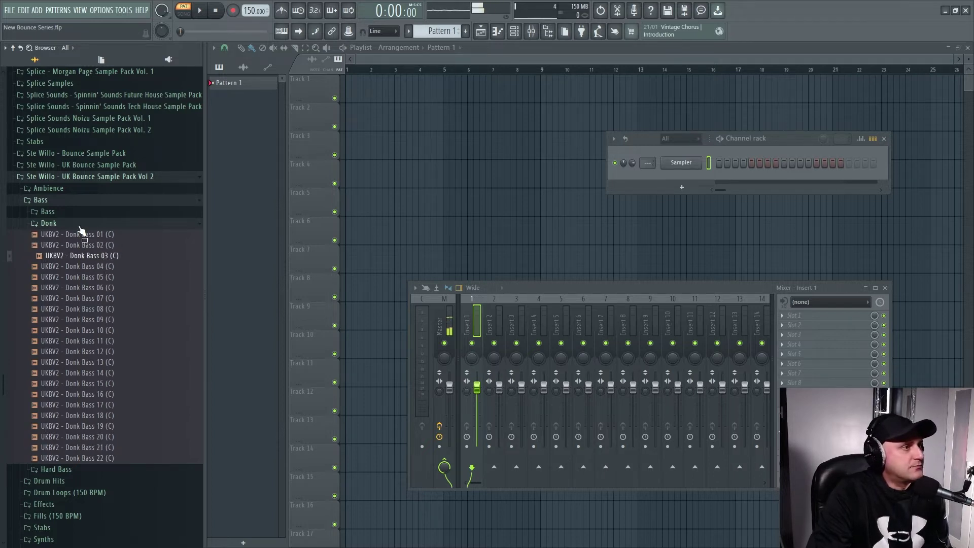
# Step: Audition Hard Bass 14 (C) and 16 (C) from the Hard Bass folder, and collapse the Donk, Hard Bass and main Bass folders
pyautogui.click(81, 226)
pyautogui.click(84, 235)
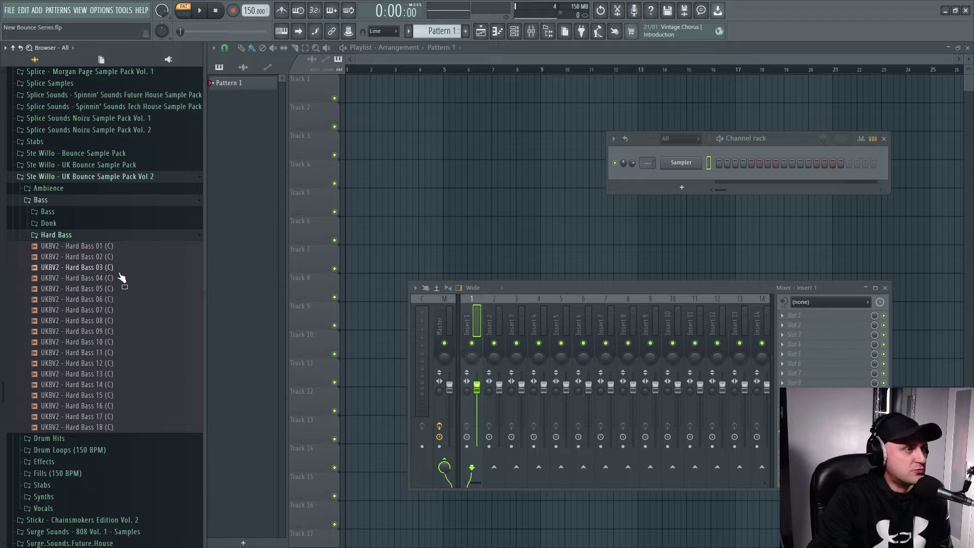
pyautogui.click(130, 386)
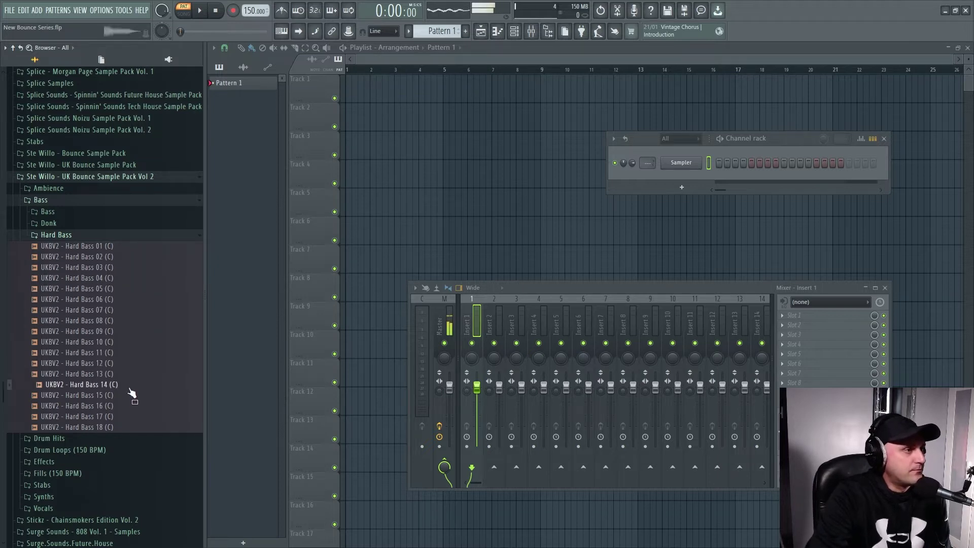
pyautogui.click(128, 406)
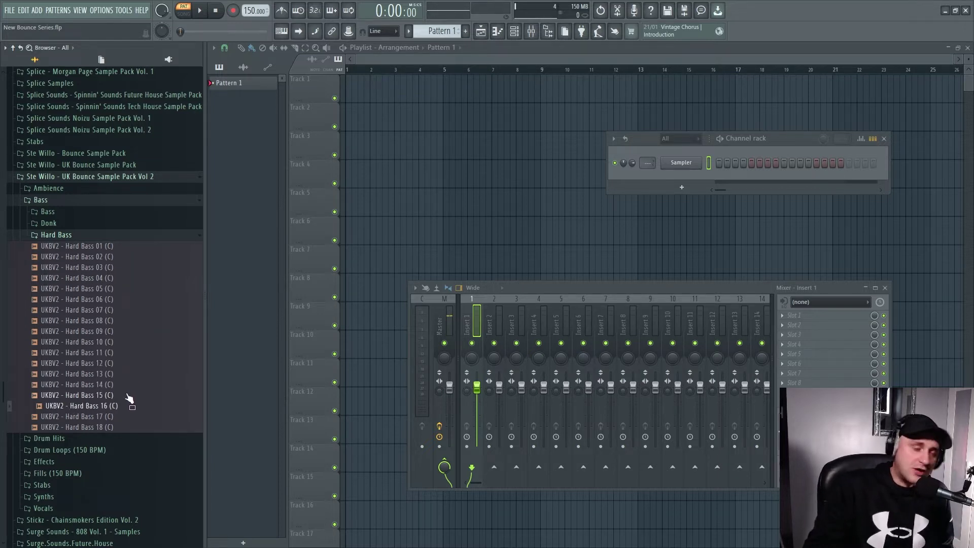
pyautogui.click(85, 236)
pyautogui.click(71, 202)
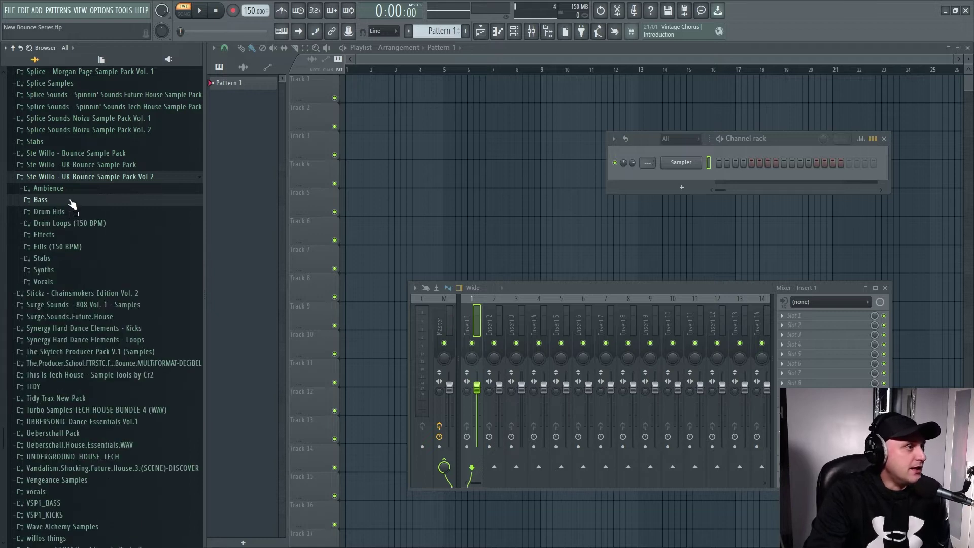
# Step: Audition Kick 33 (G#), Kick 23 (C) and Kick 19 (A) from the Kicks folder in Drum Hits, and collapse the Kicks folder
pyautogui.click(74, 211)
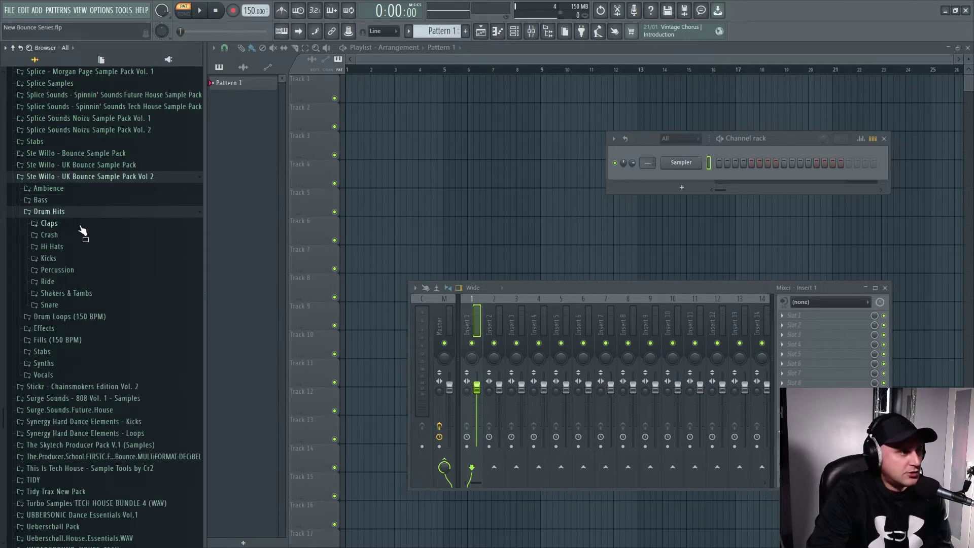
pyautogui.click(83, 259)
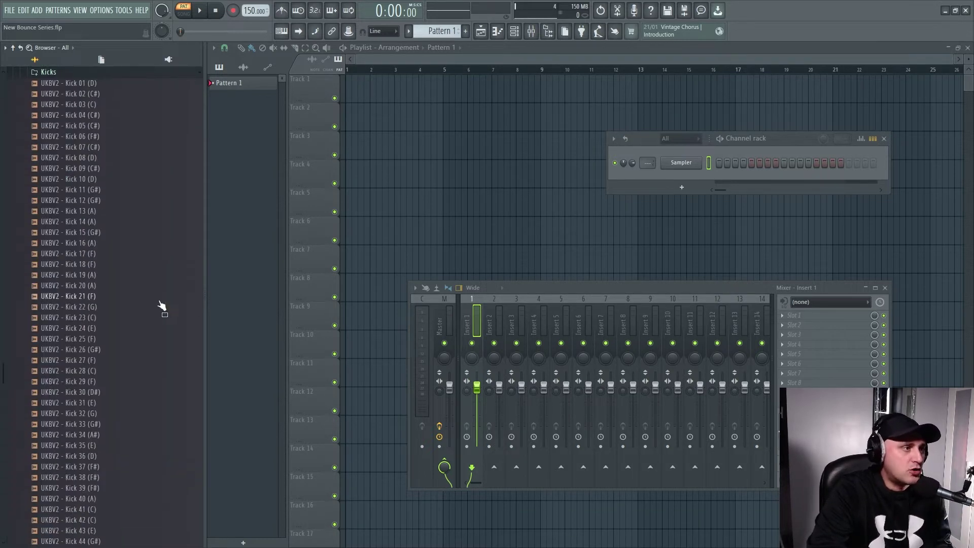
pyautogui.scroll(-4, 152, 304)
pyautogui.click(109, 297)
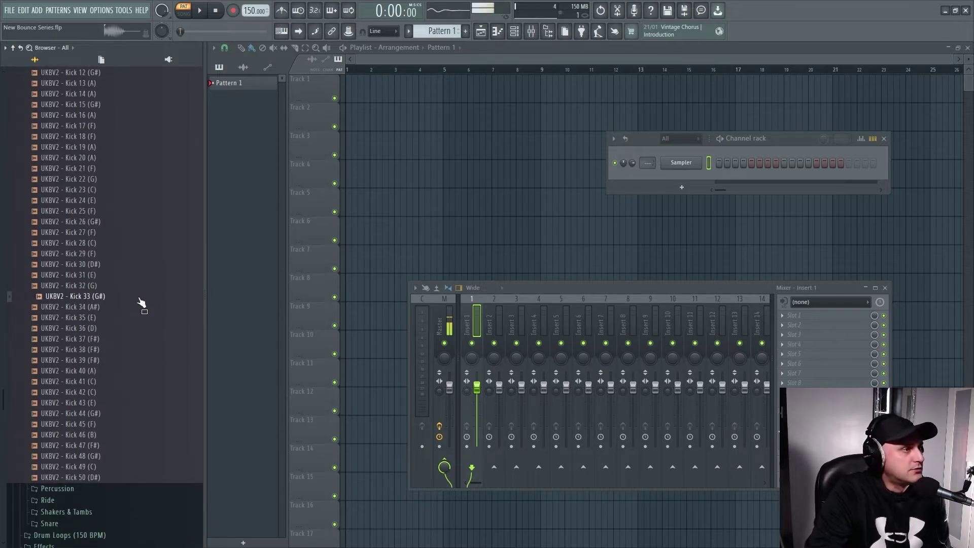
pyautogui.click(102, 190)
pyautogui.click(116, 147)
pyautogui.scroll(8, 74, 238)
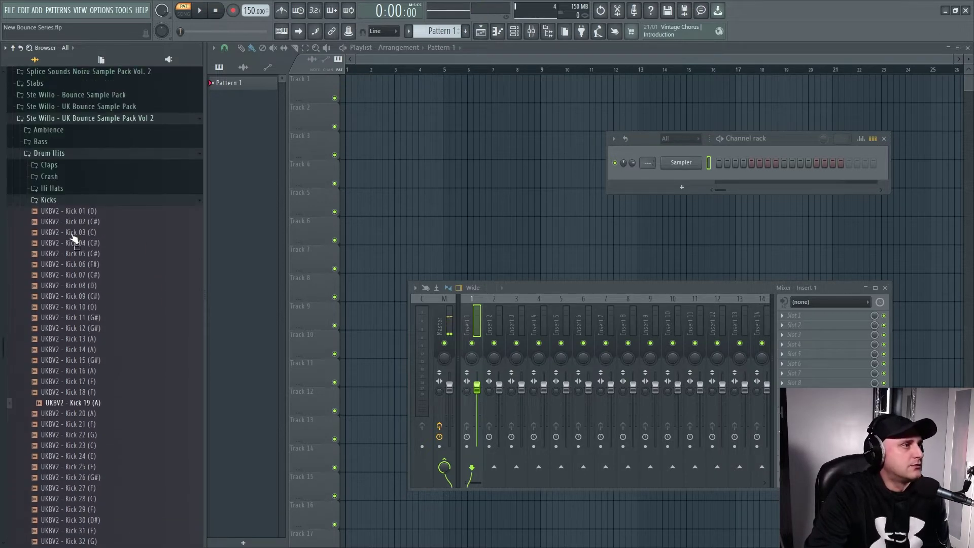
pyautogui.click(82, 200)
# Step: Audition several open hats, including Open Hat 10, from Hi Hats, Open Hat, and collapse those folders and Drum Hits
pyautogui.click(87, 189)
pyautogui.click(87, 211)
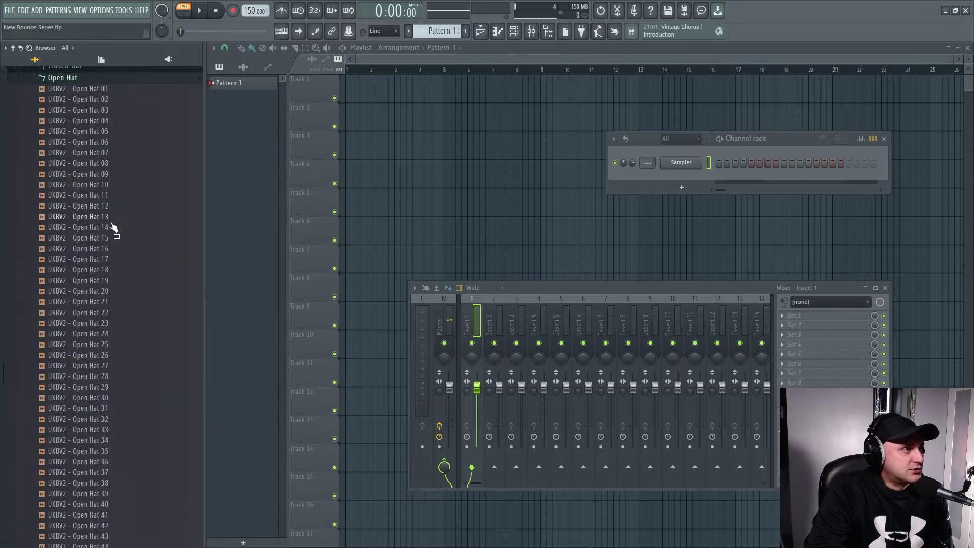
pyautogui.click(127, 297)
pyautogui.click(130, 336)
pyautogui.click(144, 179)
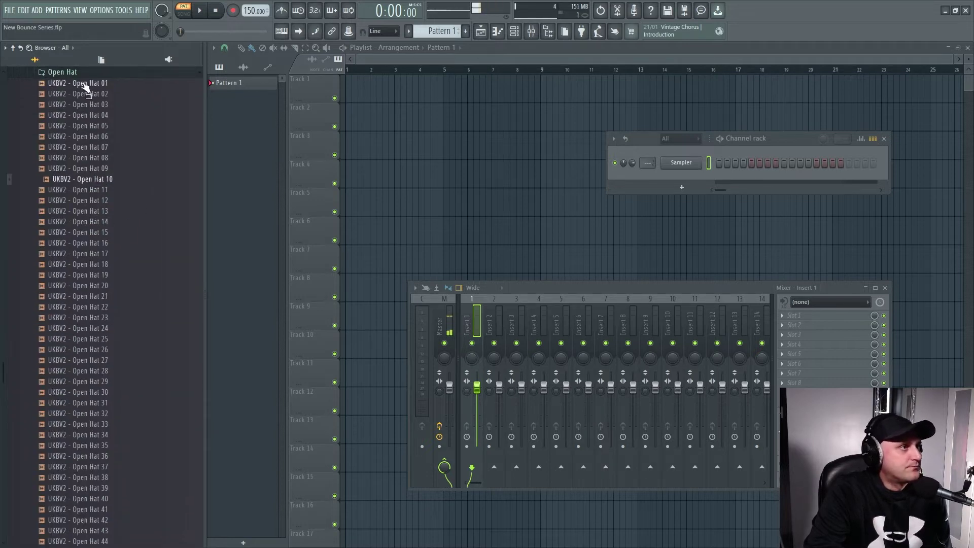
pyautogui.click(76, 73)
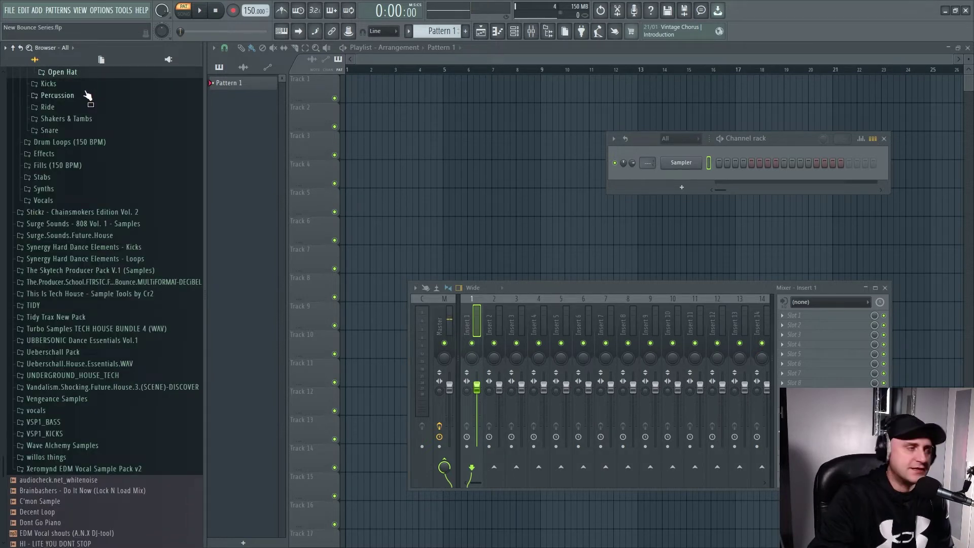
pyautogui.scroll(5, 86, 95)
pyautogui.click(59, 177)
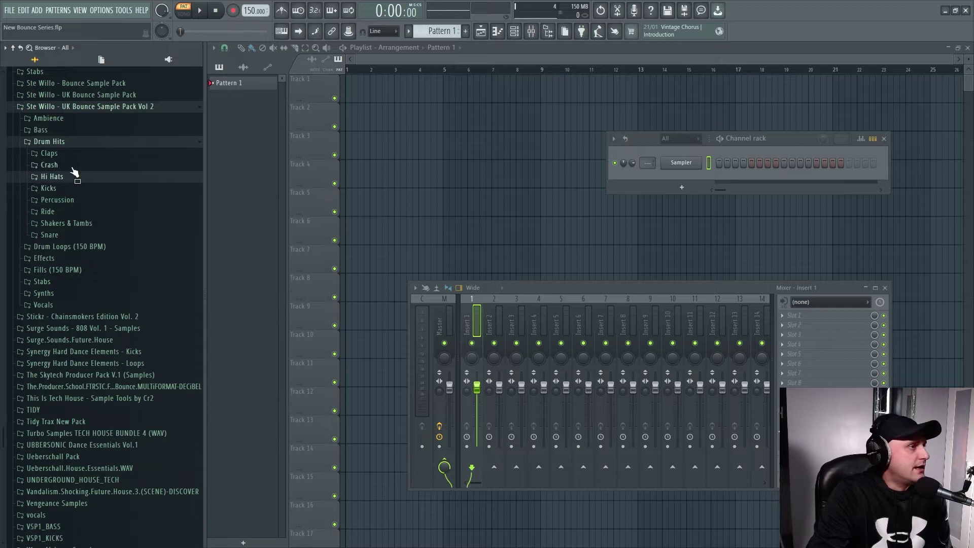
pyautogui.click(56, 142)
# Step: Audition Drum Loop 23, 31 and 35 from the Drum Loops (150 BPM) subfolder, and collapse that subfolder
pyautogui.click(70, 154)
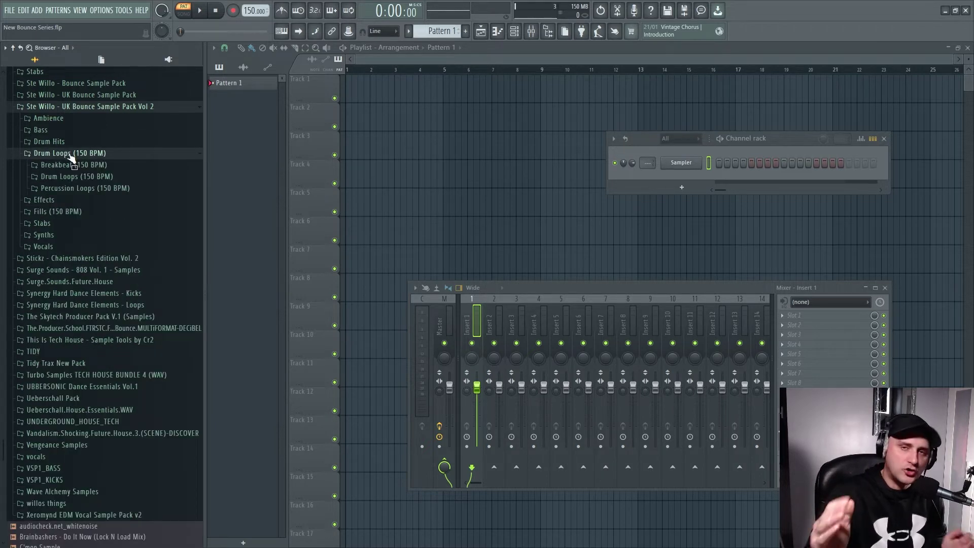
pyautogui.click(110, 175)
pyautogui.click(110, 318)
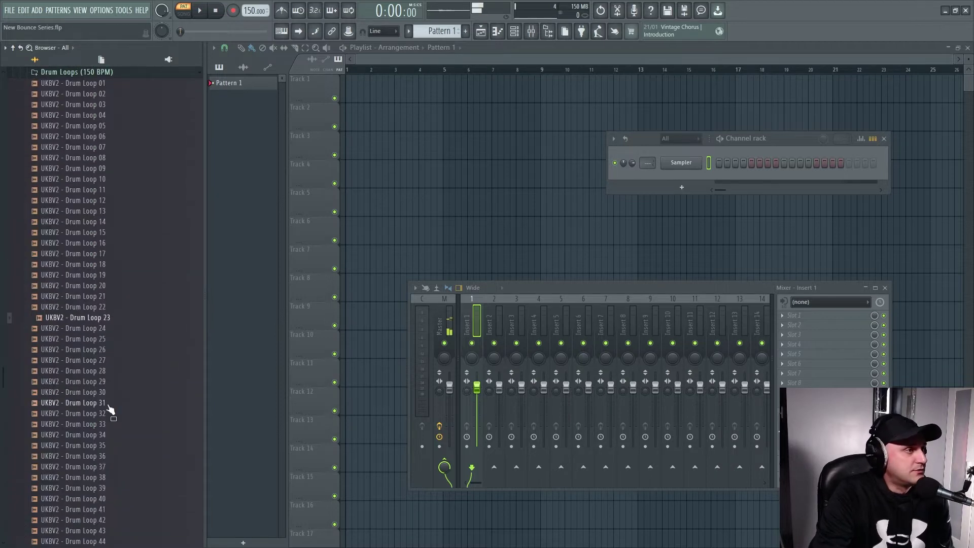
pyautogui.click(117, 406)
pyautogui.click(123, 447)
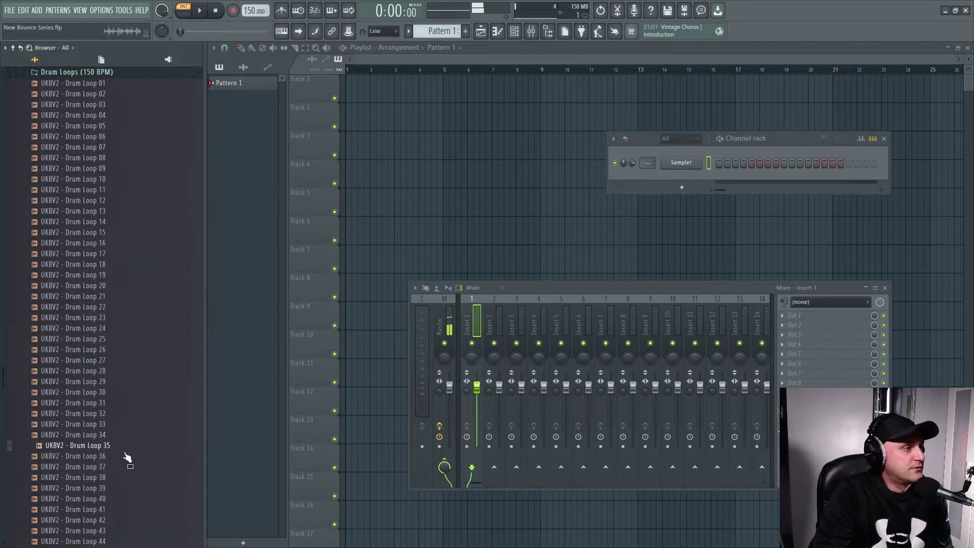
pyautogui.click(108, 73)
pyautogui.scroll(2, 105, 215)
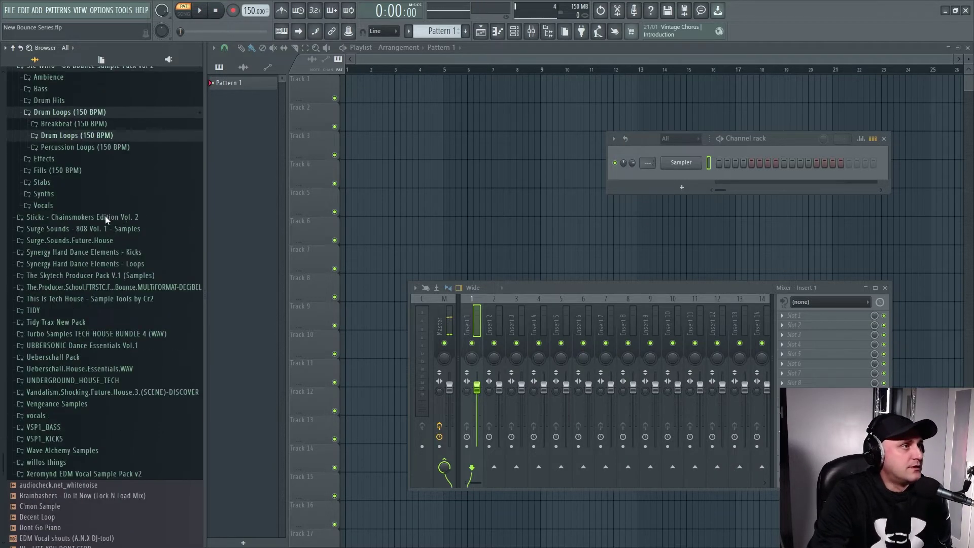
# Step: Audition several loops from the Percussion Loops (150 BPM) folder, including 05 and 07, and collapse it and the parent Drum Loops folder
pyautogui.click(94, 148)
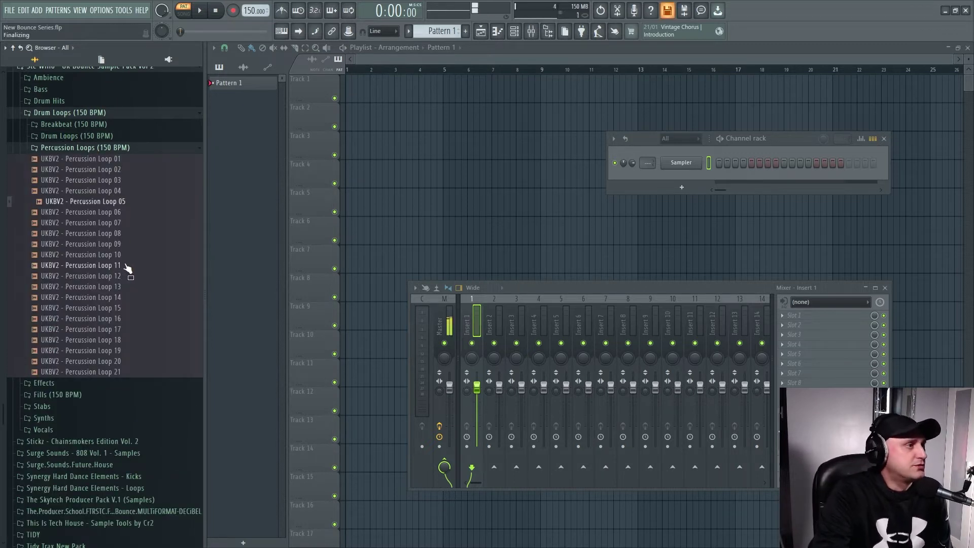
pyautogui.click(124, 272)
pyautogui.moveTo(142, 229); pyautogui.dragTo(185, 76)
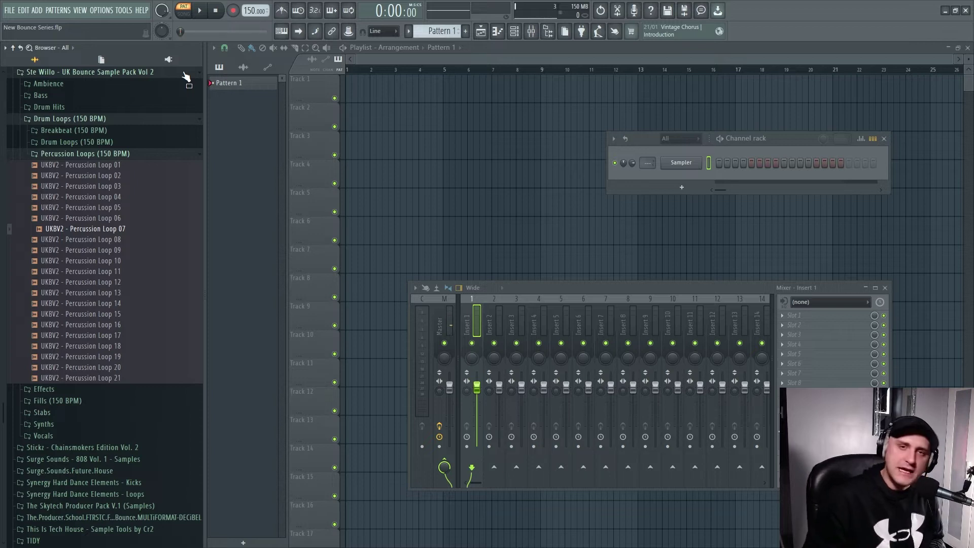
pyautogui.click(120, 152)
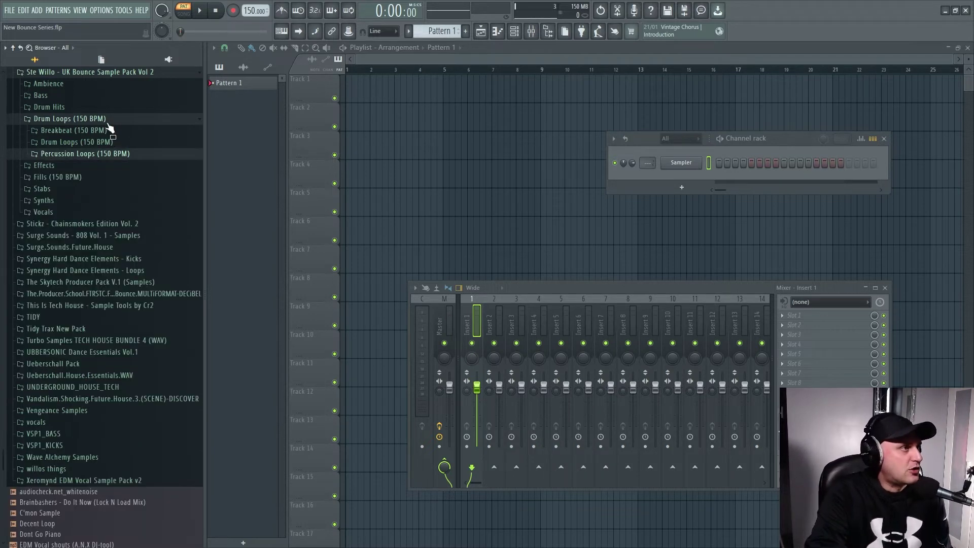
pyautogui.click(107, 122)
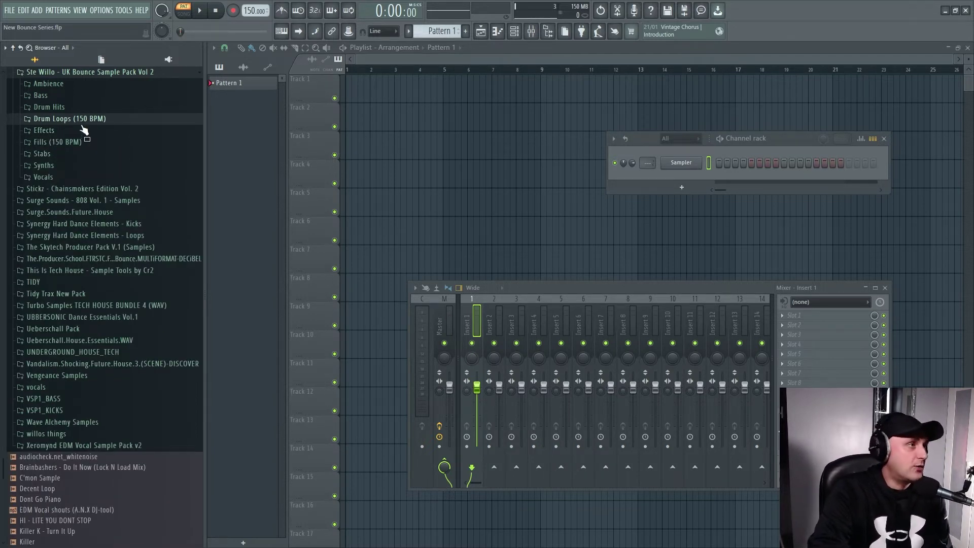
# Step: Reopen Drum Loops (150 BPM), audition Breakbeat 05, 07 and 10 from the Breakbeat folder, and collapse both folders
pyautogui.click(84, 120)
pyautogui.click(89, 131)
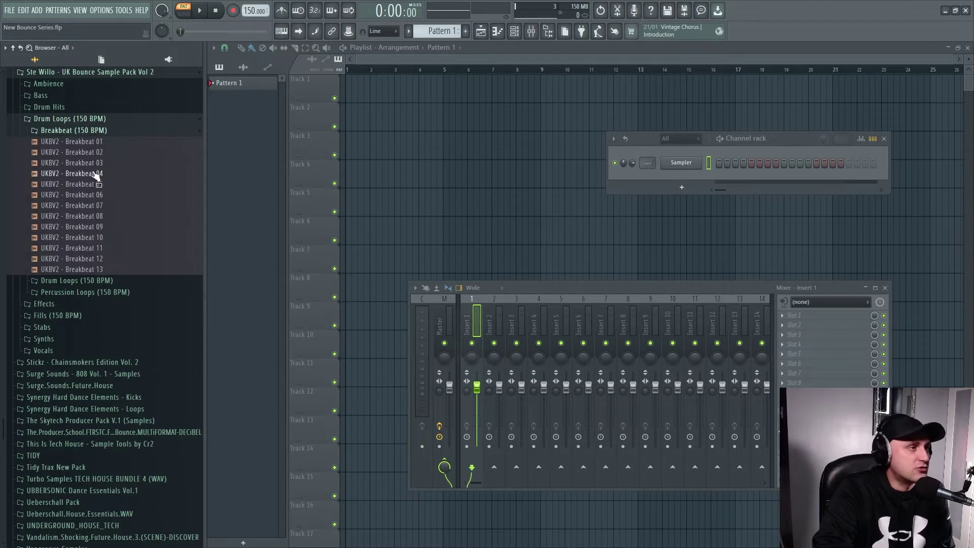
pyautogui.click(101, 185)
pyautogui.click(117, 206)
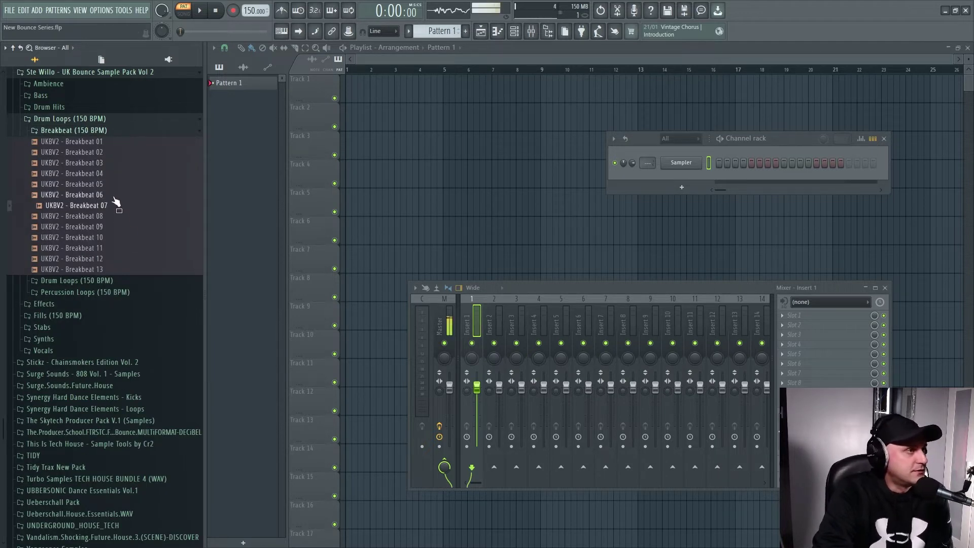
pyautogui.click(125, 237)
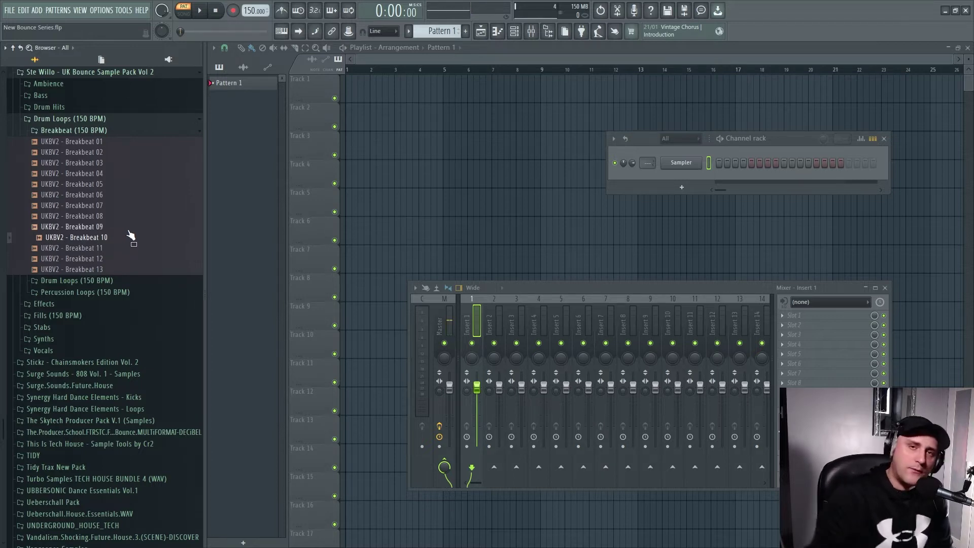
pyautogui.click(70, 131)
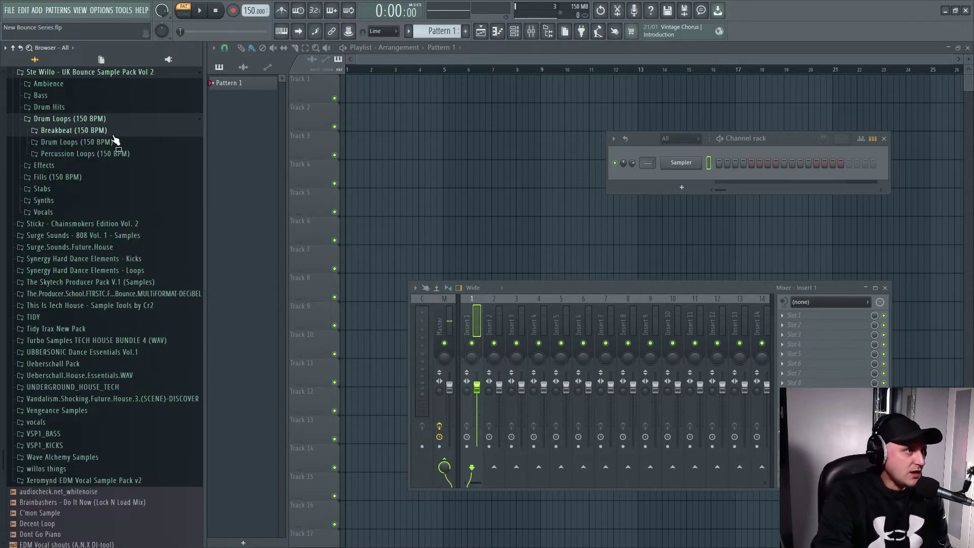
pyautogui.click(102, 120)
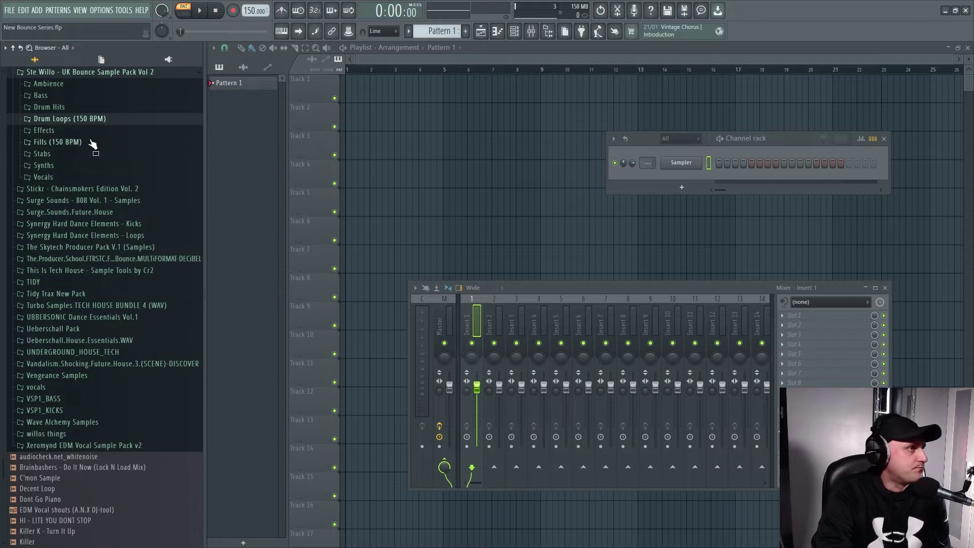
# Step: Audition several fills from the Fills (150 BPM) folder, including Fills 09, 33 and 39, and collapse the folder
pyautogui.click(92, 142)
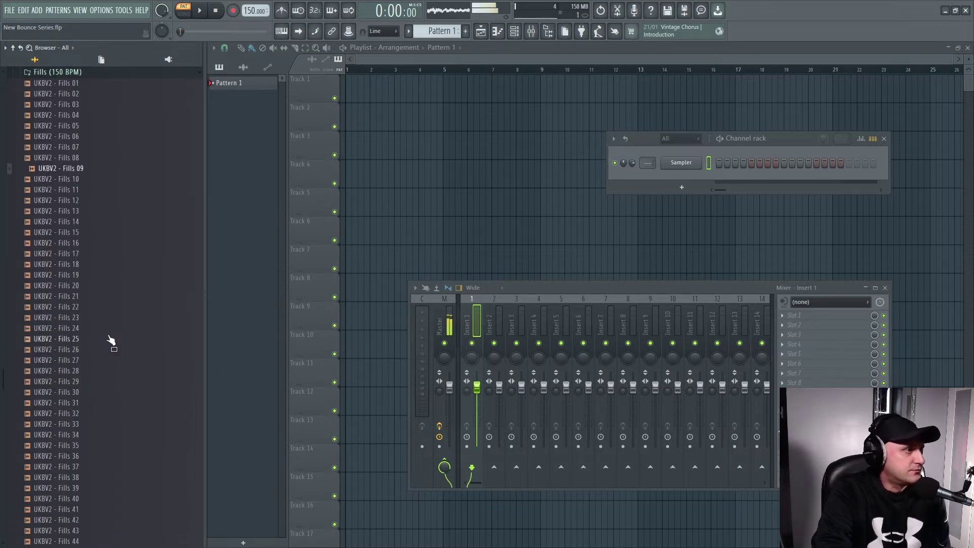
pyautogui.click(117, 350)
pyautogui.click(117, 426)
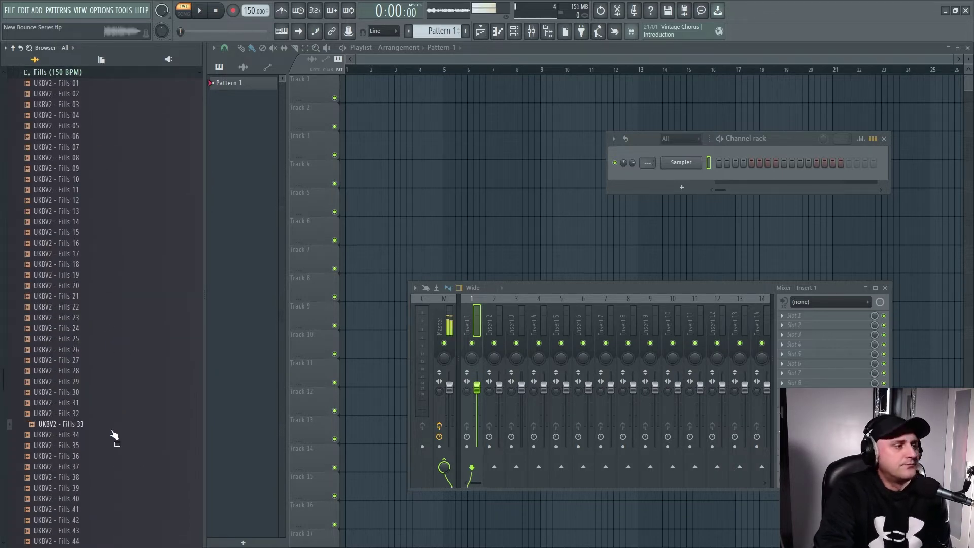
pyautogui.click(99, 329)
pyautogui.click(113, 448)
pyautogui.click(111, 491)
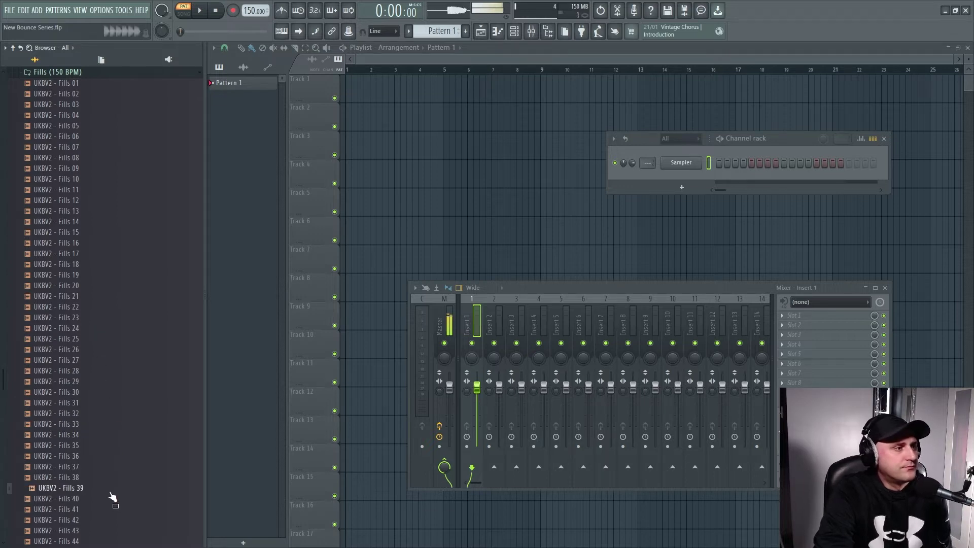
pyautogui.click(96, 191)
pyautogui.scroll(4, 98, 261)
pyautogui.scroll(4, 94, 294)
pyautogui.click(88, 328)
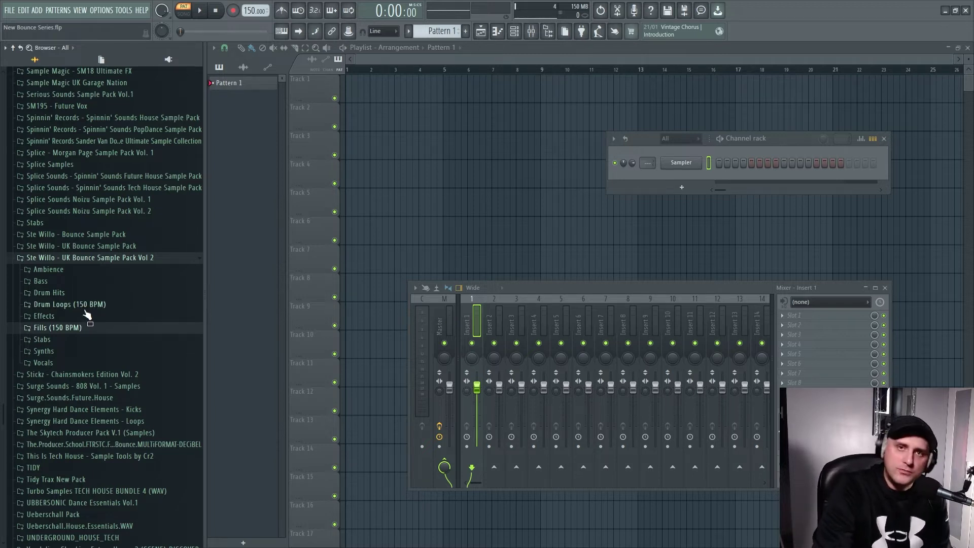
# Step: Audition Build Ups 15 and 06 from the Build Ups (150 BPM) subfolder of Effects, stop playback, and collapse the subfolder
pyautogui.click(80, 316)
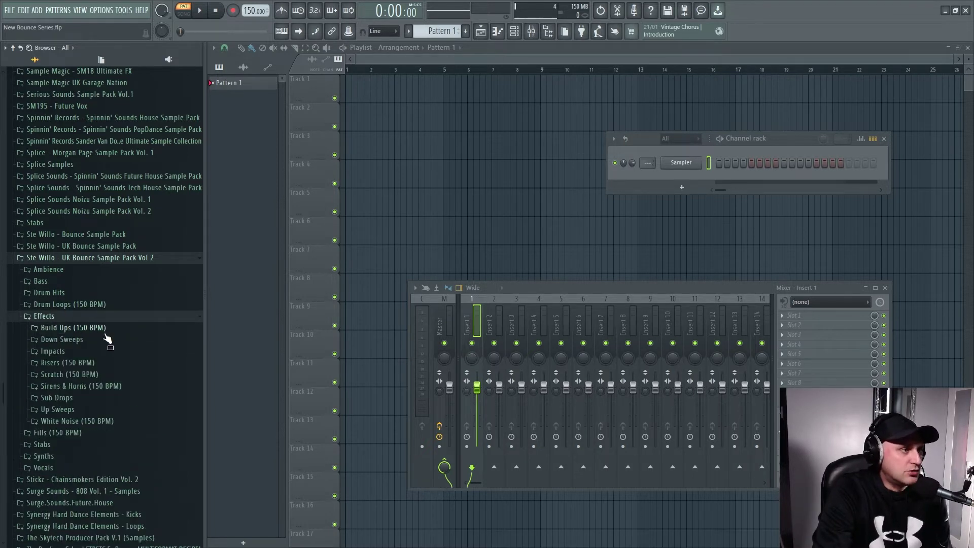
pyautogui.click(105, 331)
pyautogui.scroll(-3, 139, 385)
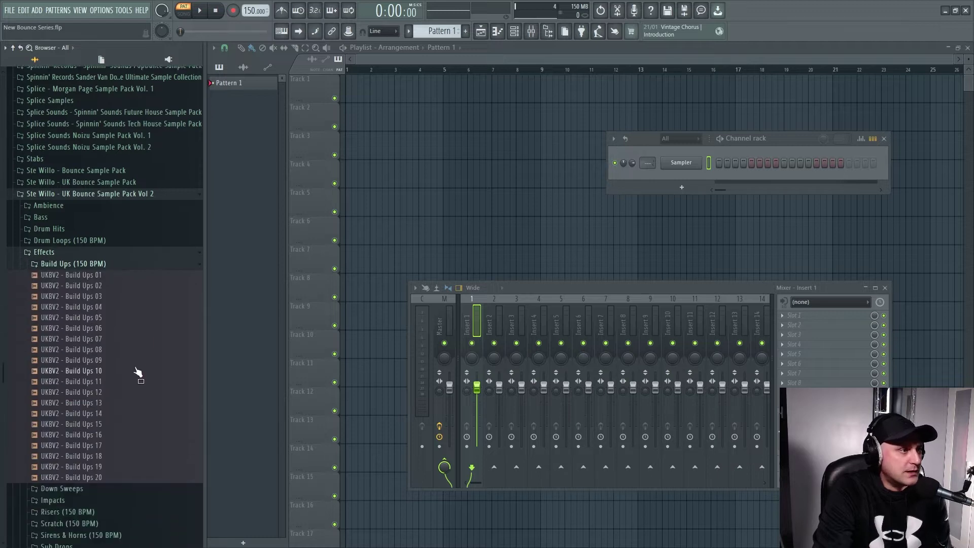
pyautogui.click(135, 360)
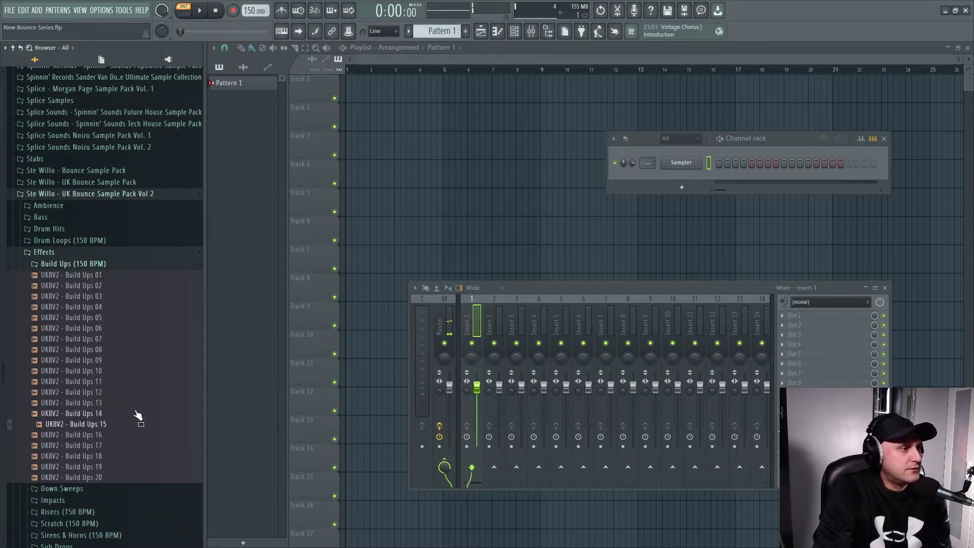
pyautogui.click(122, 329)
pyautogui.click(220, 15)
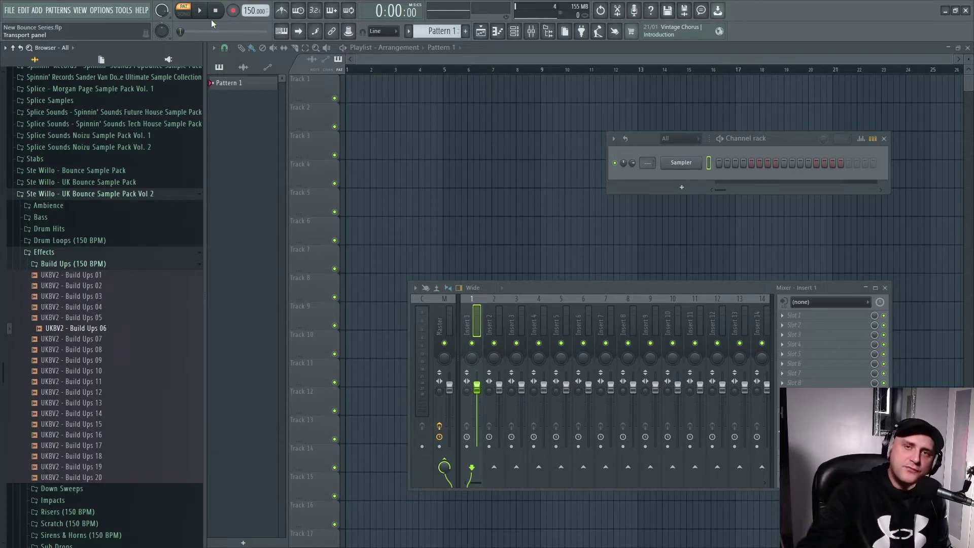
pyautogui.click(61, 265)
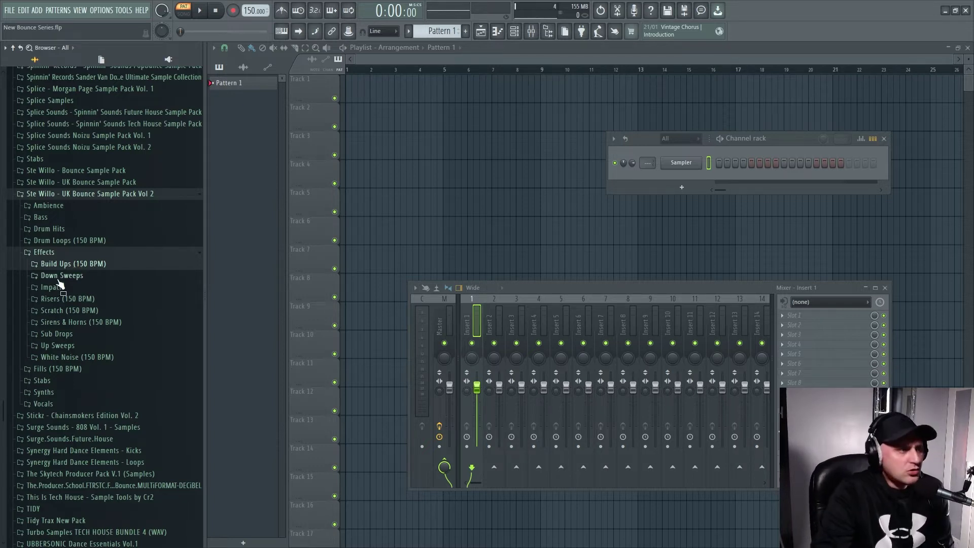
# Step: Audition Impact 22, 31 and 36 from the Impacts subfolder, and collapse it and the parent Effects folder
pyautogui.click(73, 288)
pyautogui.click(121, 306)
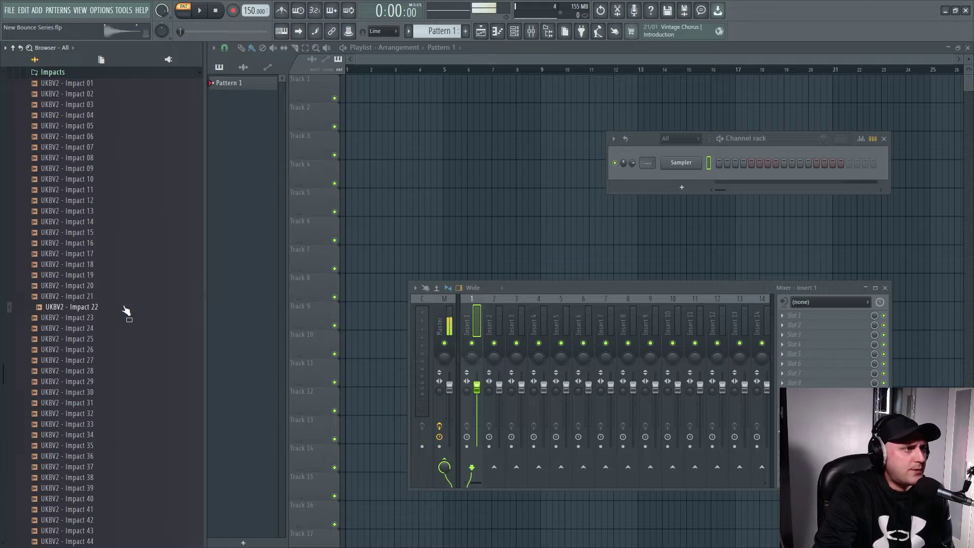
pyautogui.click(122, 403)
pyautogui.click(127, 455)
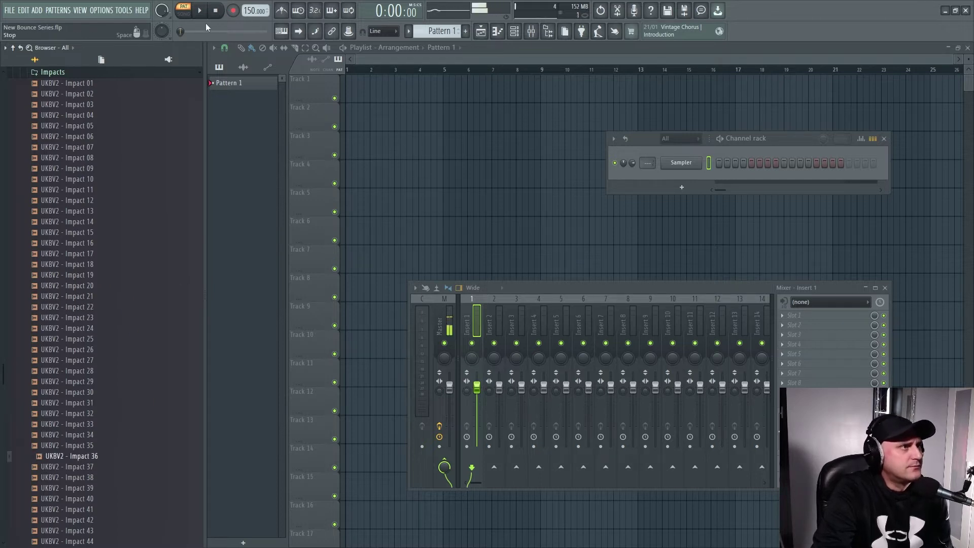
pyautogui.scroll(8, 87, 370)
pyautogui.click(86, 393)
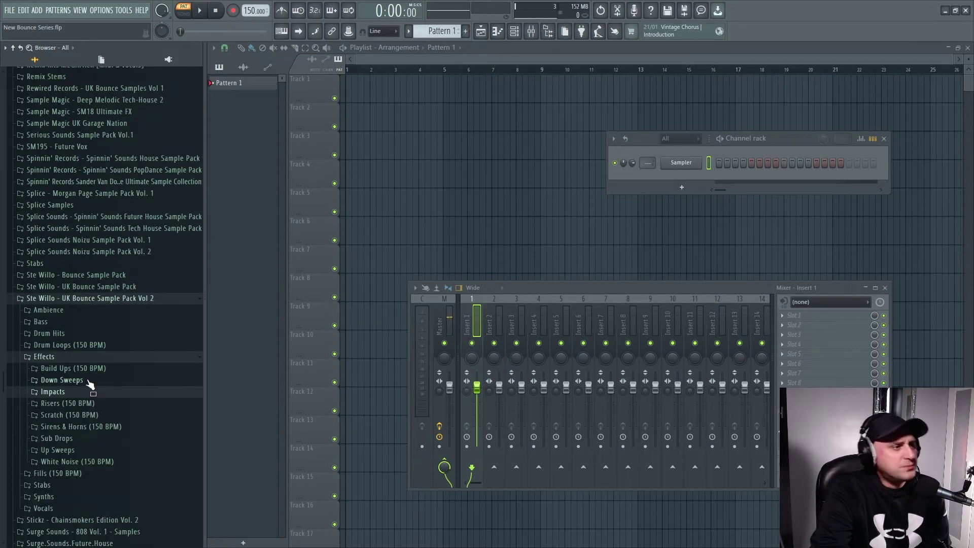
pyautogui.click(93, 357)
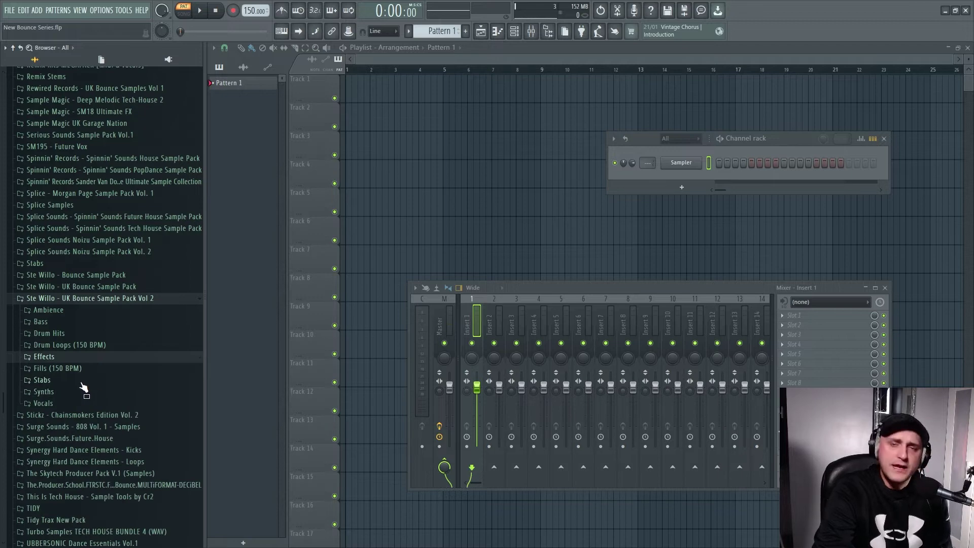
# Step: Open the Stabs folder and audition several Disco Stabs, including 12 (D#), 14 (F#), 16 (C) and 02 (C)
pyautogui.click(81, 380)
pyautogui.scroll(-4, 112, 345)
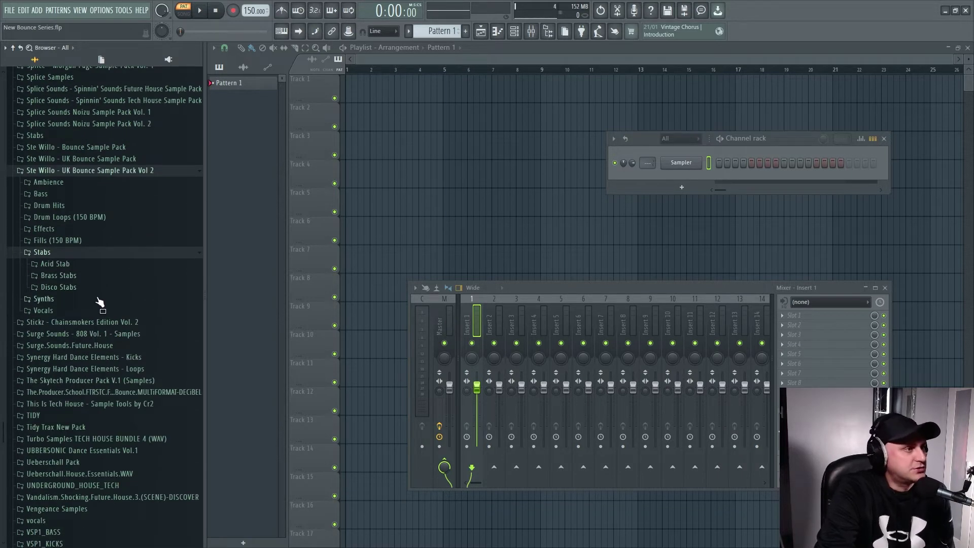
pyautogui.click(100, 287)
pyautogui.click(127, 341)
pyautogui.click(141, 384)
pyautogui.click(141, 415)
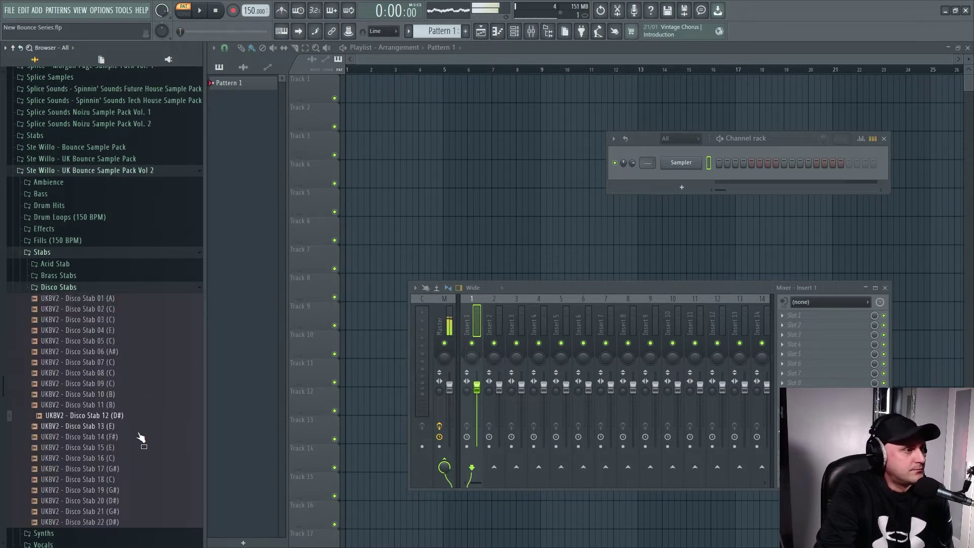
pyautogui.click(141, 437)
pyautogui.click(137, 458)
pyautogui.click(131, 309)
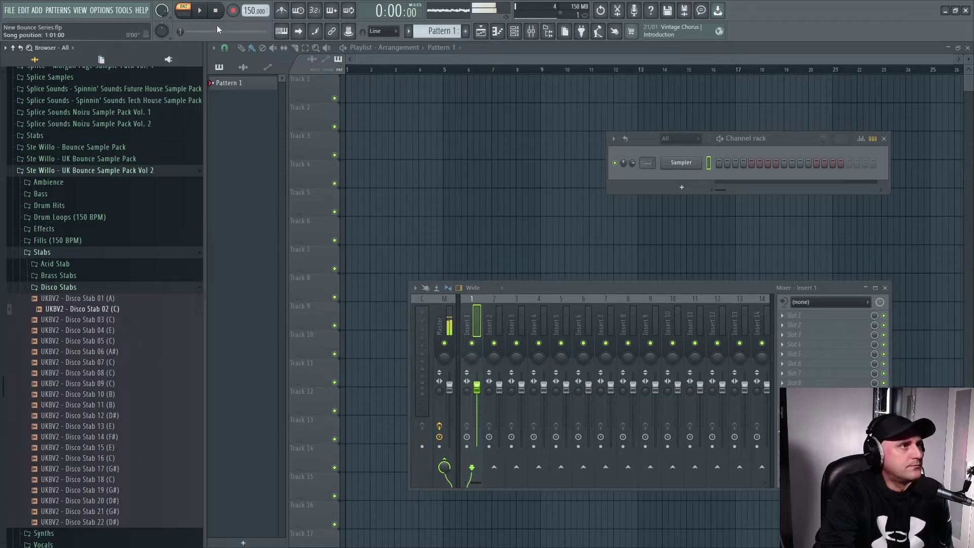
# Step: Audition Brass Stab 04 (F), 06 (G) and 08 (A) from the Brass Stabs subfolder, and collapse that subfolder
pyautogui.click(91, 275)
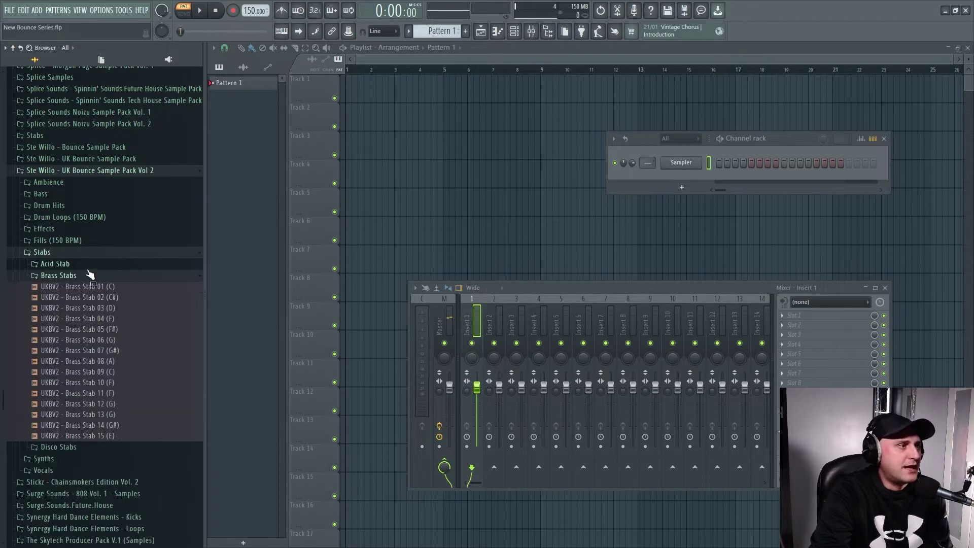
pyautogui.click(109, 319)
pyautogui.click(117, 340)
pyautogui.click(123, 361)
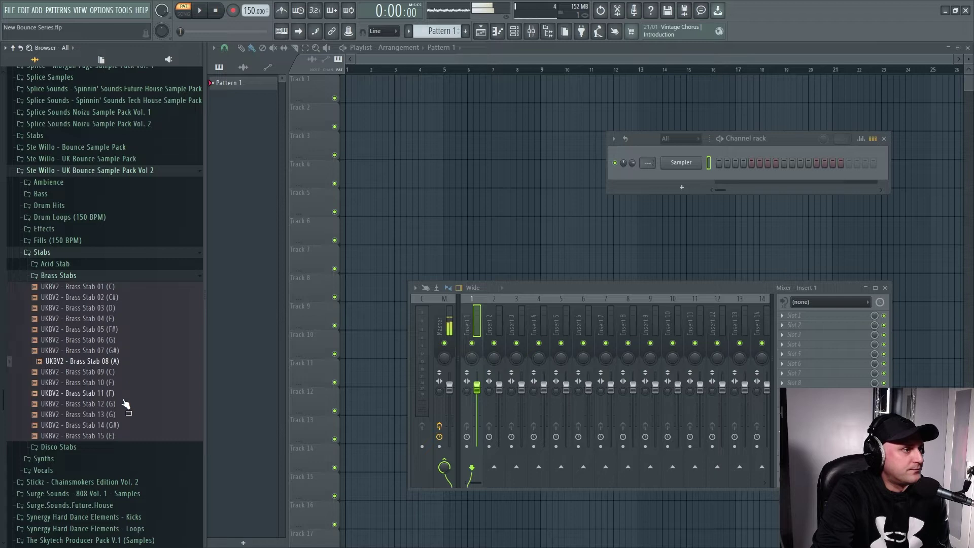
pyautogui.click(59, 275)
# Step: Audition several Acid Stab samples, including 06 (A#), 09 (A) and 12 (A#), and collapse the subfolder and the parent Stabs folder
pyautogui.click(54, 263)
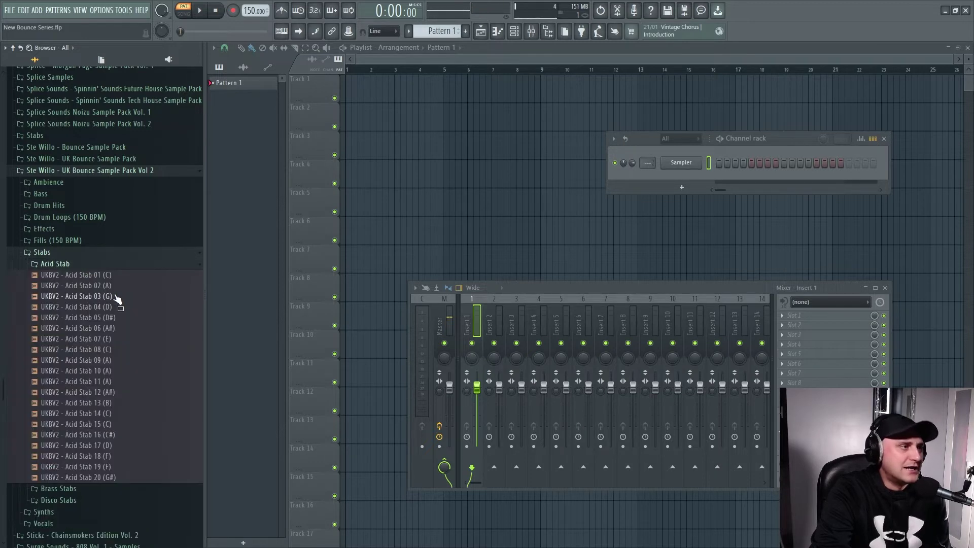
pyautogui.click(120, 328)
pyautogui.click(122, 360)
pyautogui.click(123, 393)
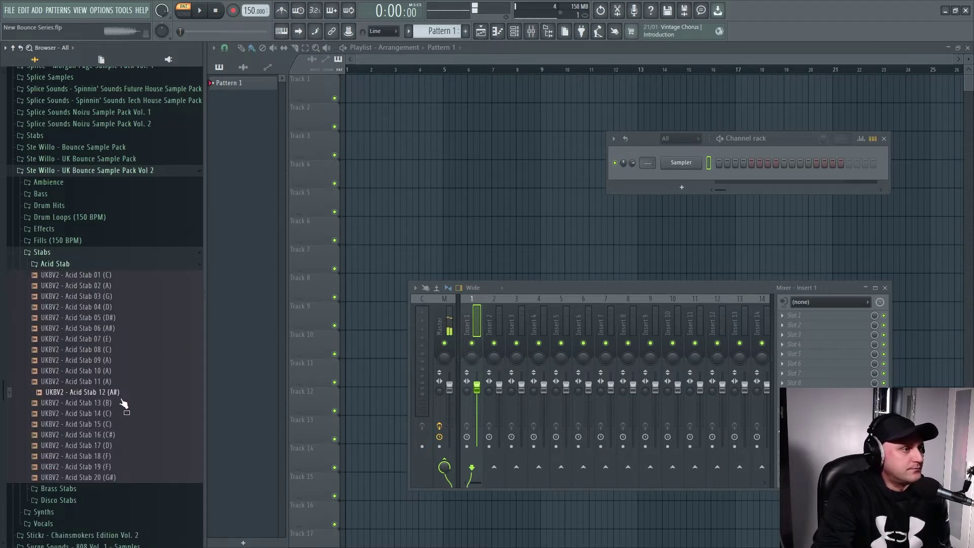
pyautogui.click(121, 424)
pyautogui.click(121, 446)
pyautogui.click(104, 264)
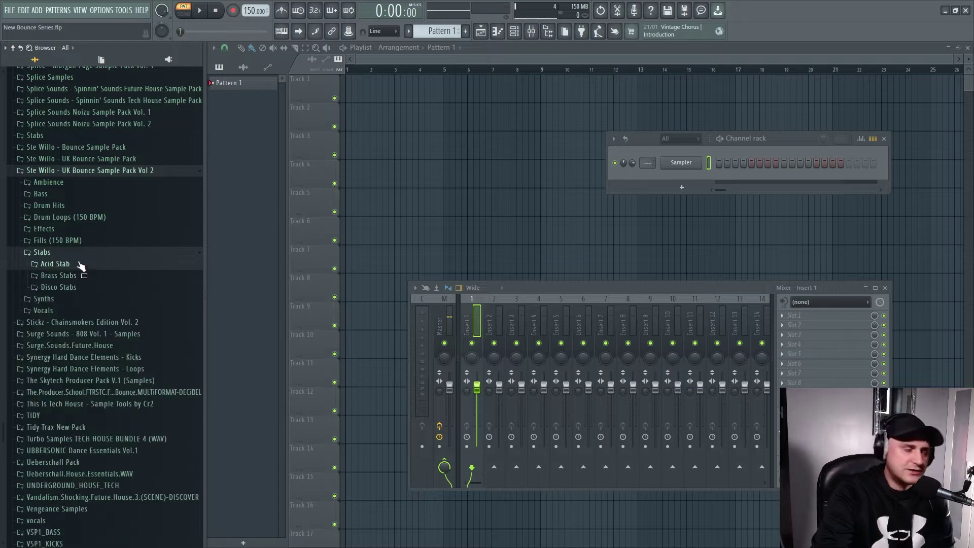
pyautogui.click(60, 256)
# Step: Open the Synths folder, audition several Hoovers including 05, 09 and 17, and collapse the Hoovers subfolder
pyautogui.click(62, 264)
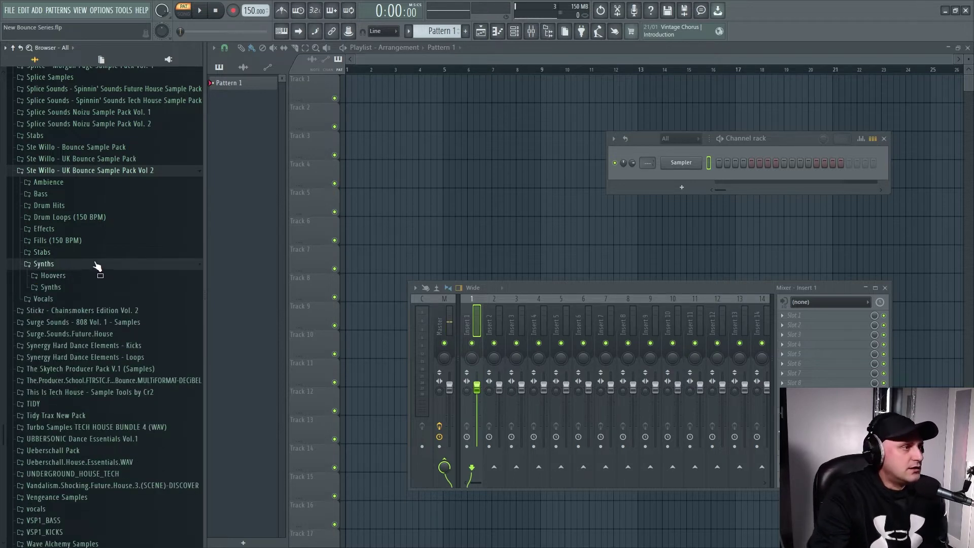
pyautogui.click(56, 276)
pyautogui.click(86, 330)
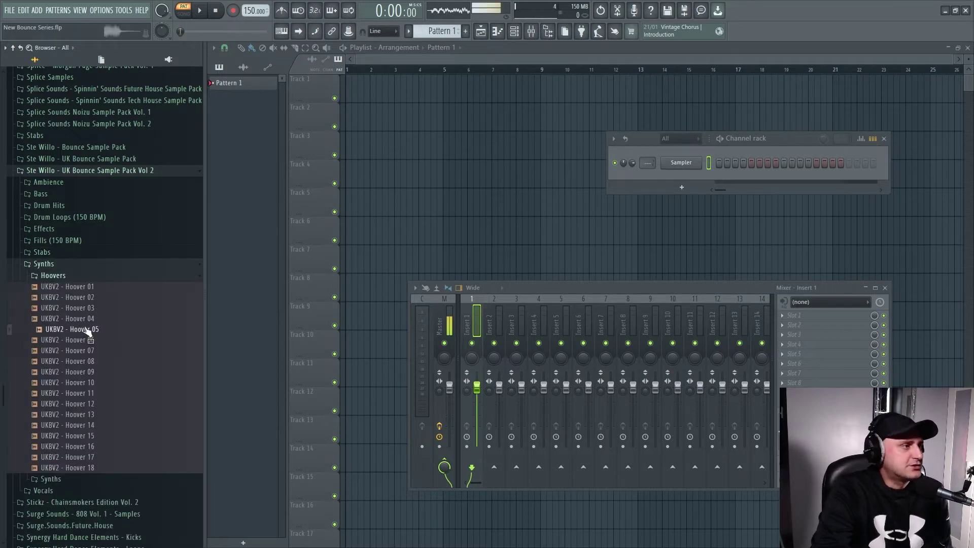
pyautogui.click(94, 372)
pyautogui.click(99, 408)
pyautogui.click(97, 435)
pyautogui.click(100, 458)
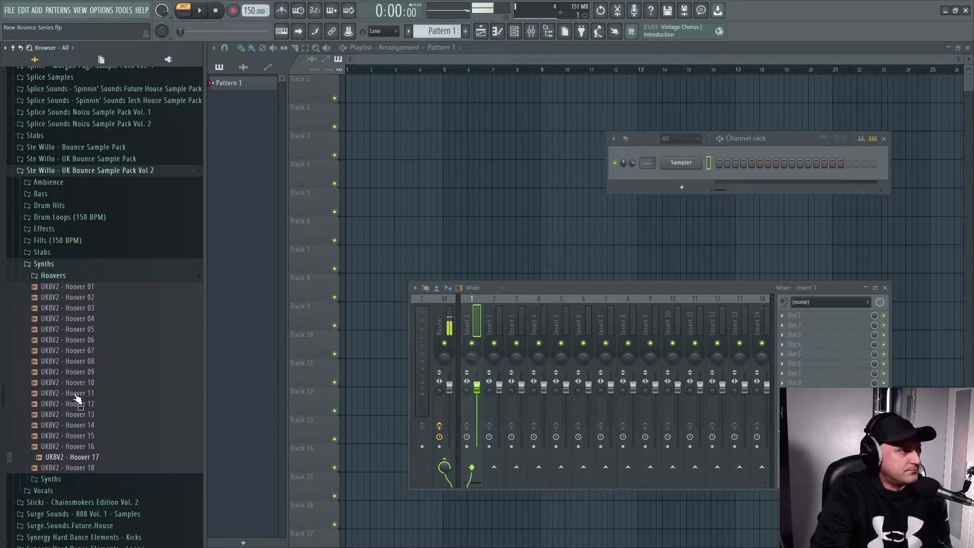
pyautogui.click(56, 276)
# Step: Audition several sounds from the inner Synths subfolder, including Synth 17 (A), and collapse it and the parent Synths folder
pyautogui.click(68, 289)
pyautogui.click(98, 296)
pyautogui.click(103, 319)
pyautogui.click(109, 352)
pyautogui.click(109, 385)
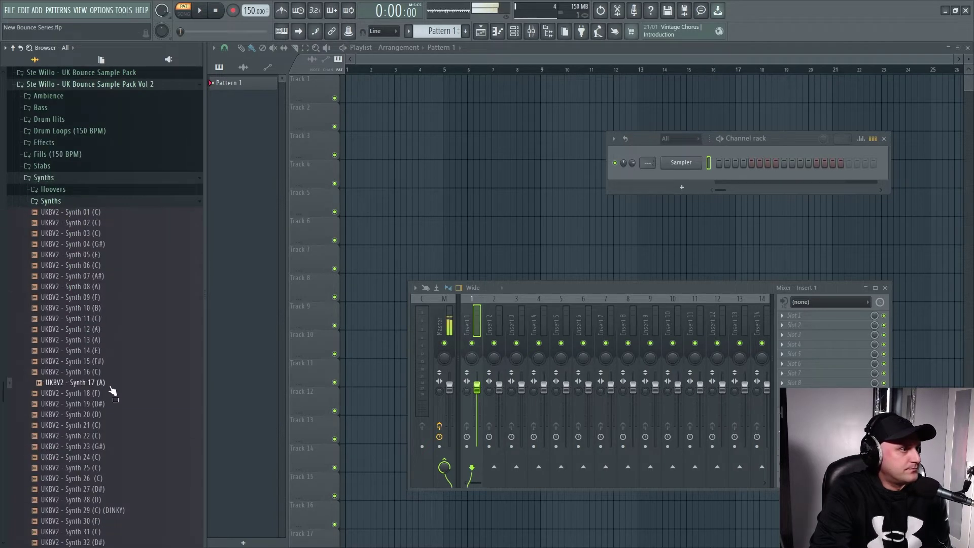
pyautogui.press('Down')
pyautogui.press('Down')
pyautogui.click(68, 201)
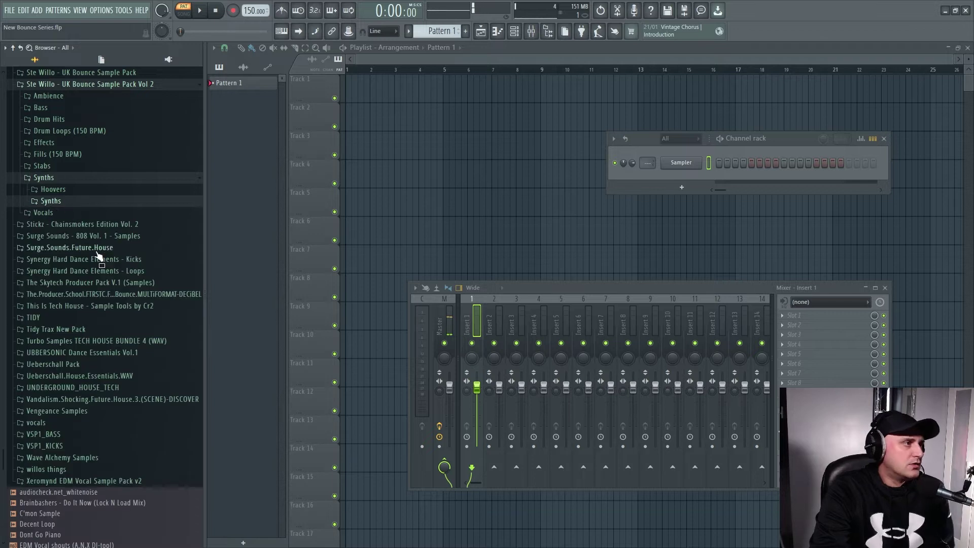
pyautogui.click(65, 179)
# Step: Open Vocals, audition Pre Drop Vocals including 08, 20, 24 and 01, and collapse the Pre Drop Vocals (150 BPM) subfolder
pyautogui.click(70, 190)
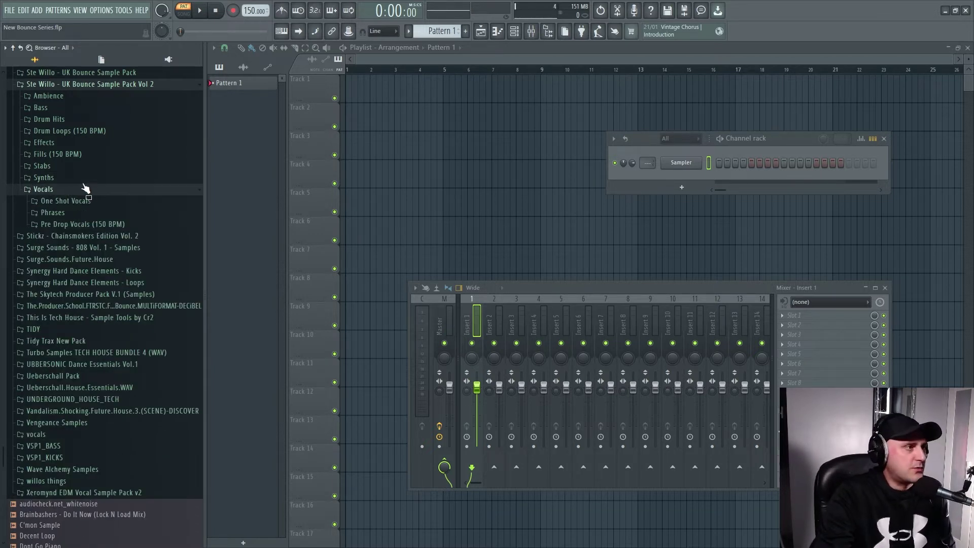
pyautogui.click(108, 222)
pyautogui.scroll(-1, 109, 224)
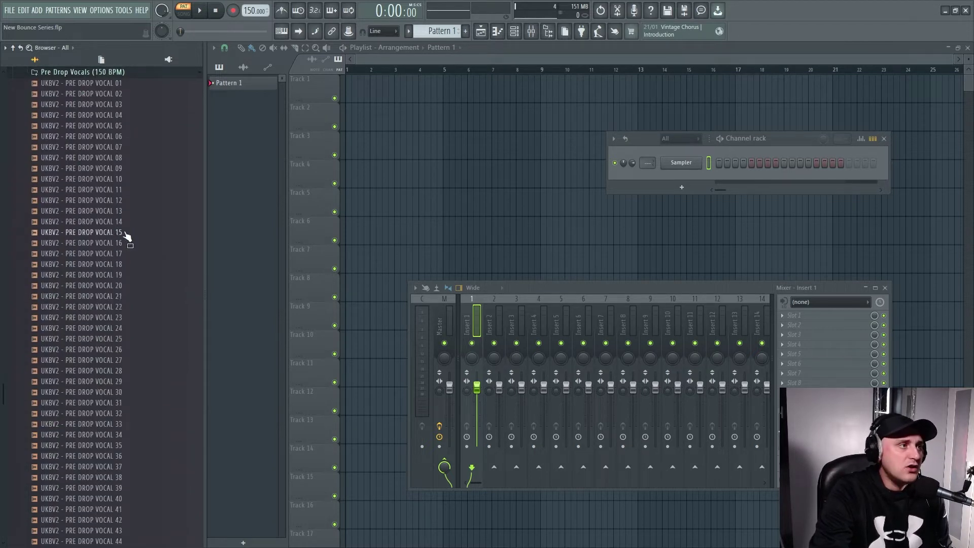
pyautogui.click(123, 167)
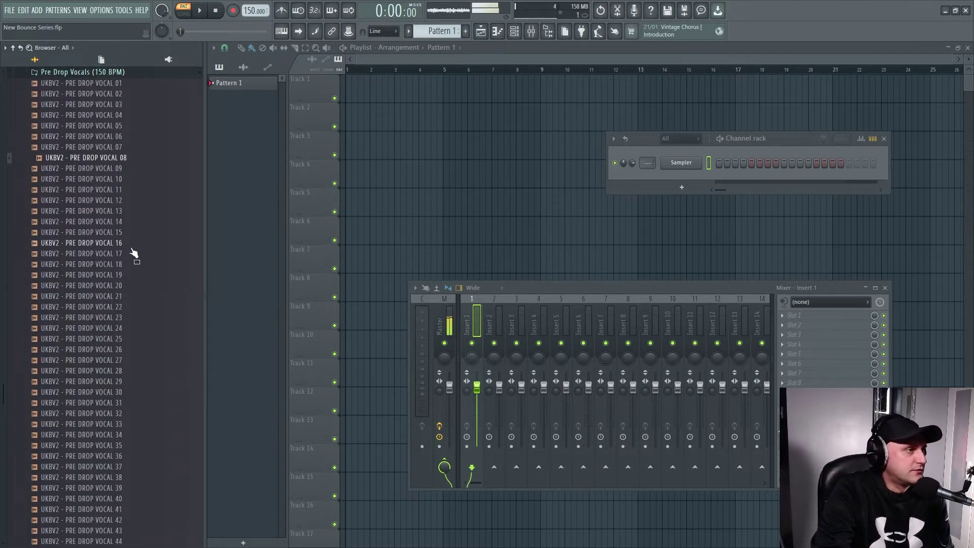
pyautogui.click(131, 246)
pyautogui.click(147, 287)
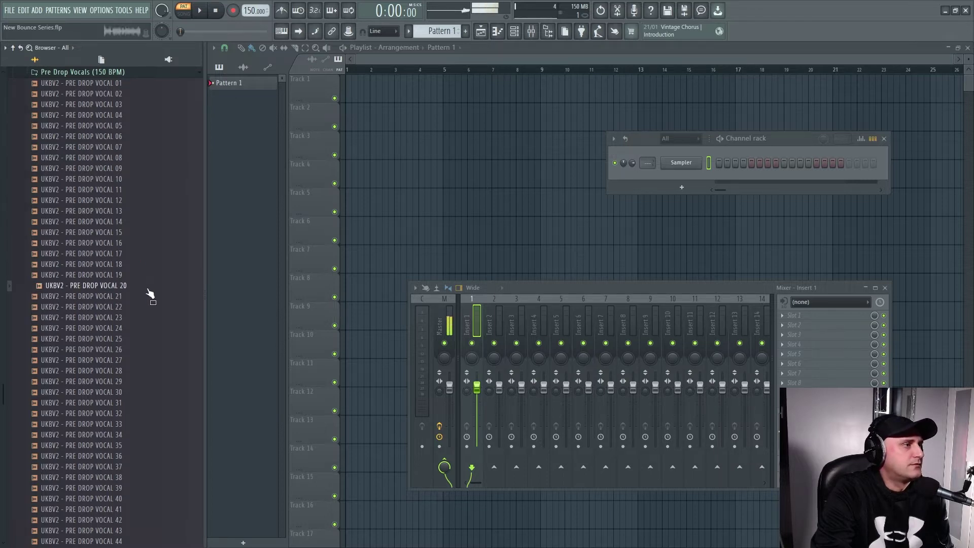
pyautogui.click(140, 330)
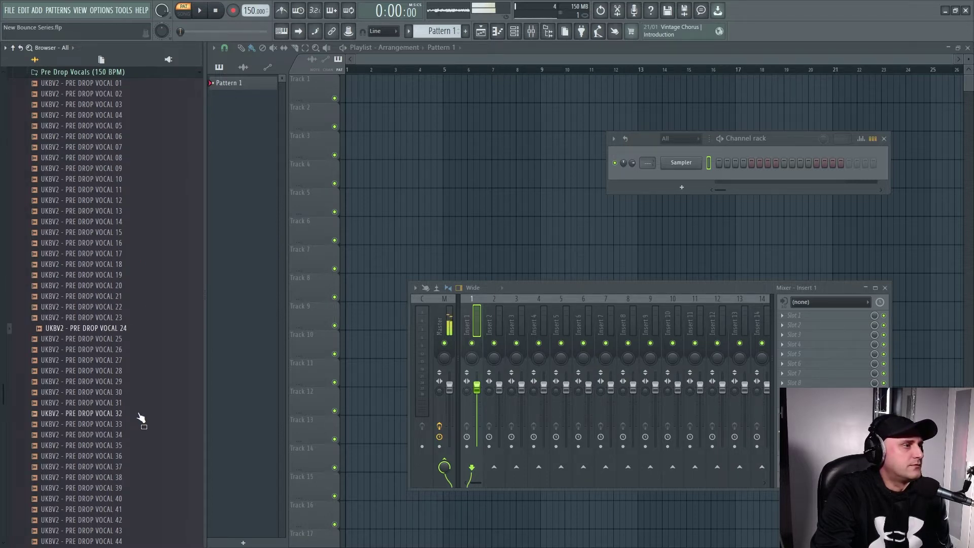
pyautogui.click(134, 86)
pyautogui.scroll(4, 141, 203)
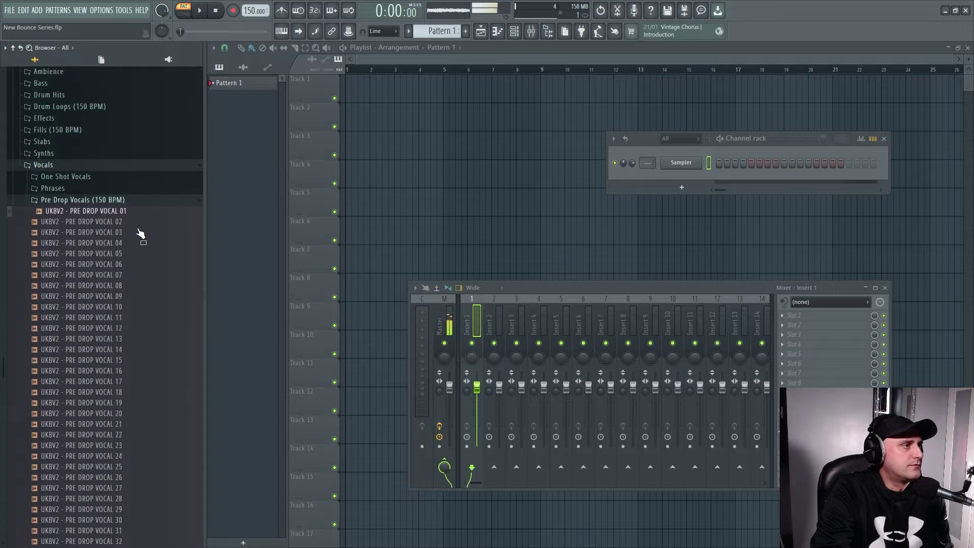
pyautogui.click(109, 201)
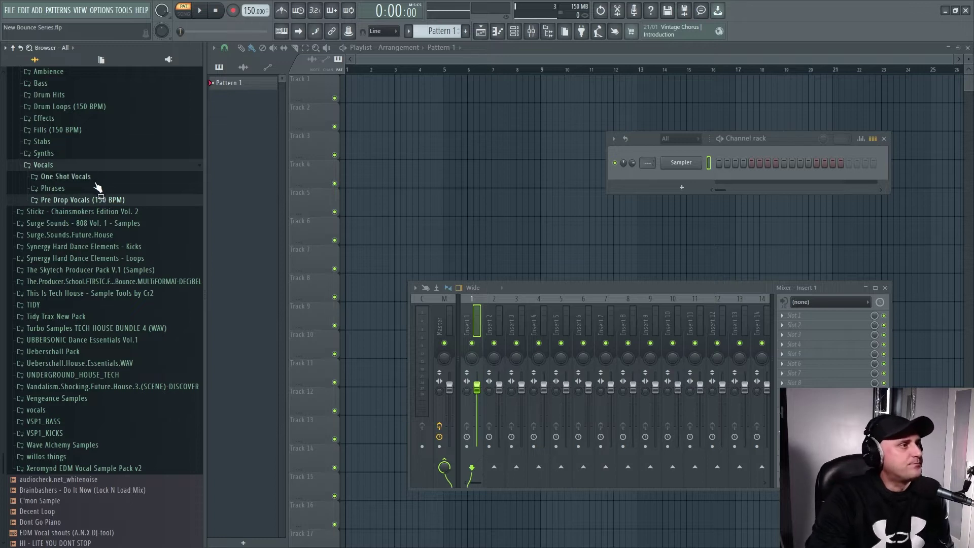
# Step: Audition vocal phrases from the Phrases subfolder, including DJ, DRUM BEATS GO LIKE THIS, GET WICKED and HERE WE GO, and look through the full list
pyautogui.click(94, 188)
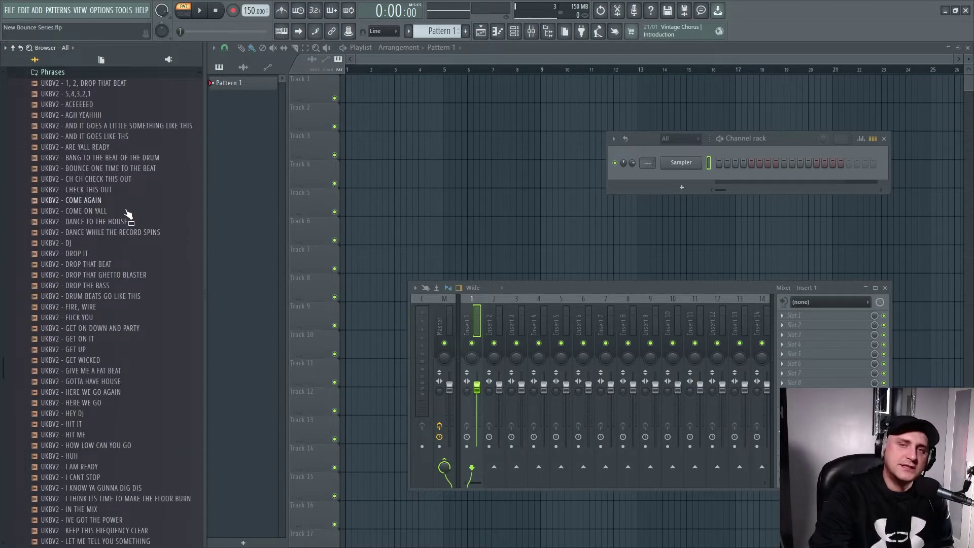
pyautogui.click(128, 211)
pyautogui.click(135, 243)
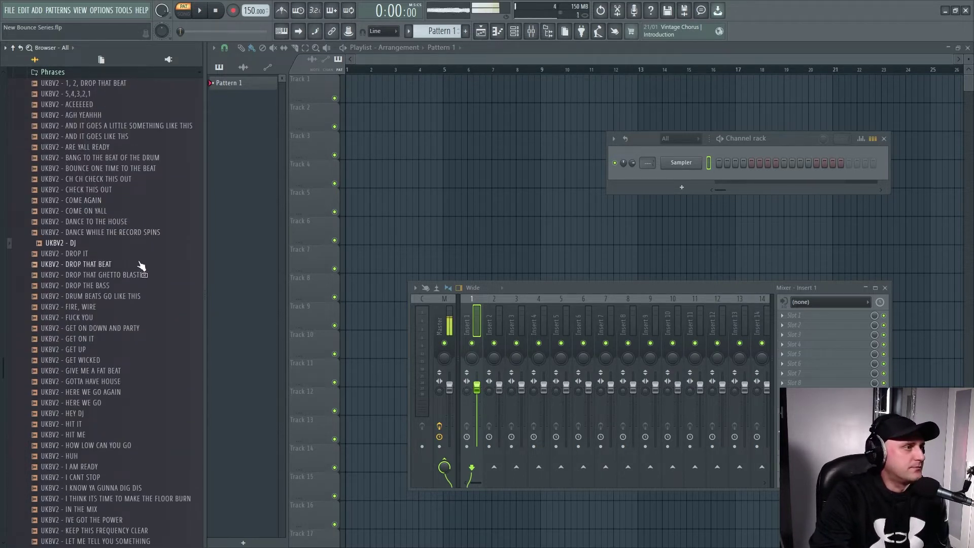
pyautogui.click(141, 265)
pyautogui.click(138, 297)
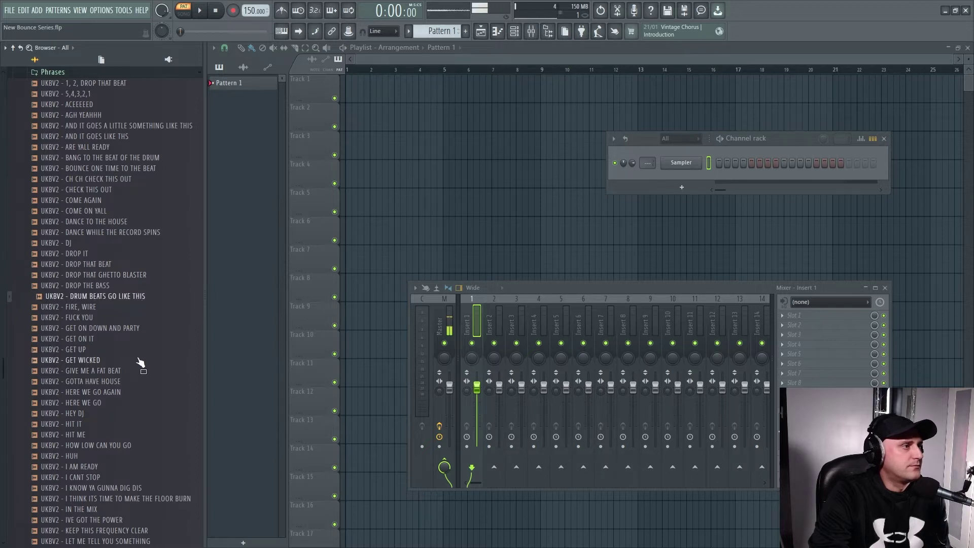
pyautogui.click(138, 359)
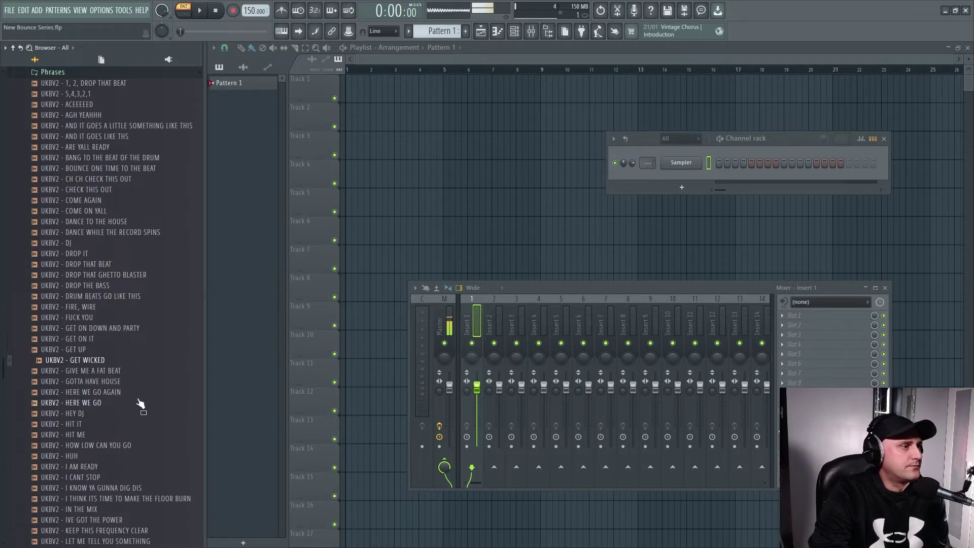
pyautogui.click(139, 402)
pyautogui.scroll(-10, 144, 374)
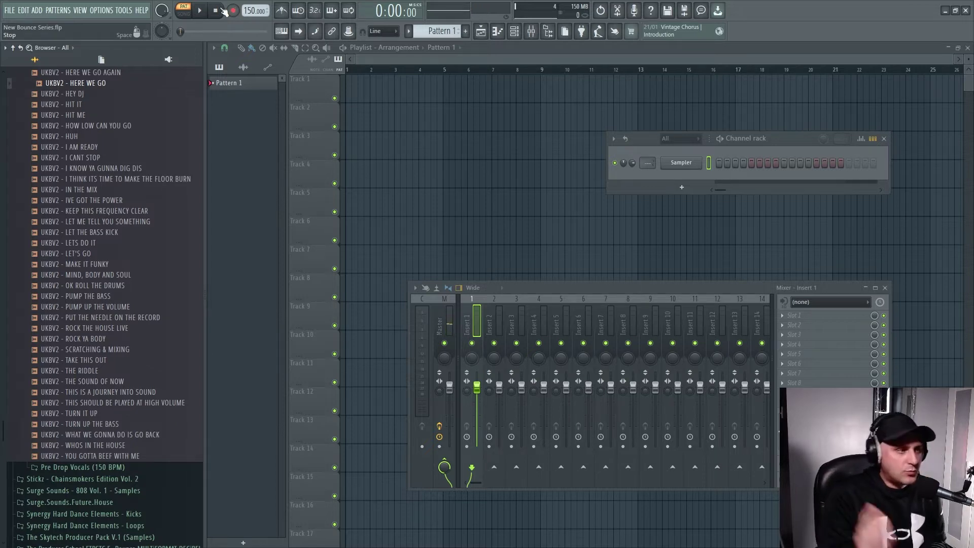
pyautogui.scroll(10, 81, 343)
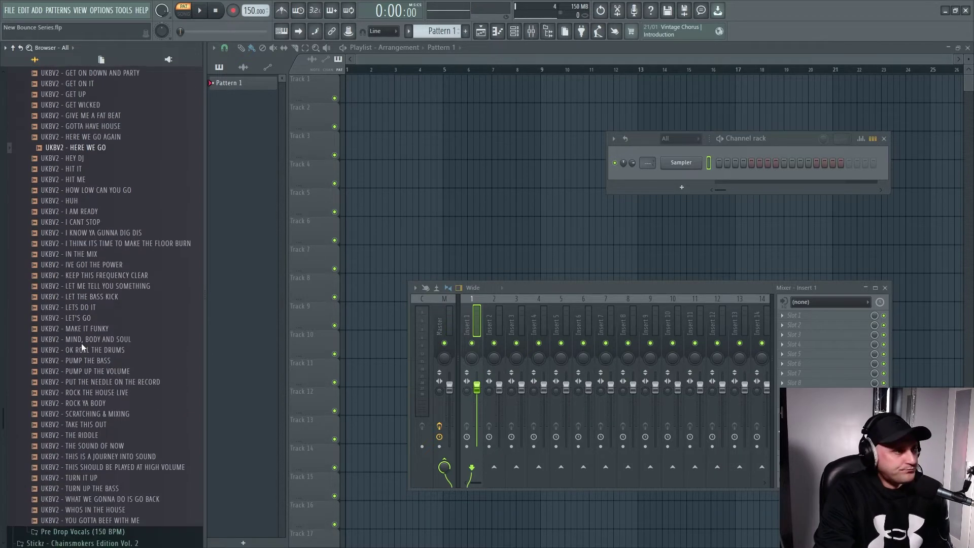
# Step: Collapse the Phrases subfolder and the Vocals folder in the sample pack
pyautogui.scroll(4, 79, 341)
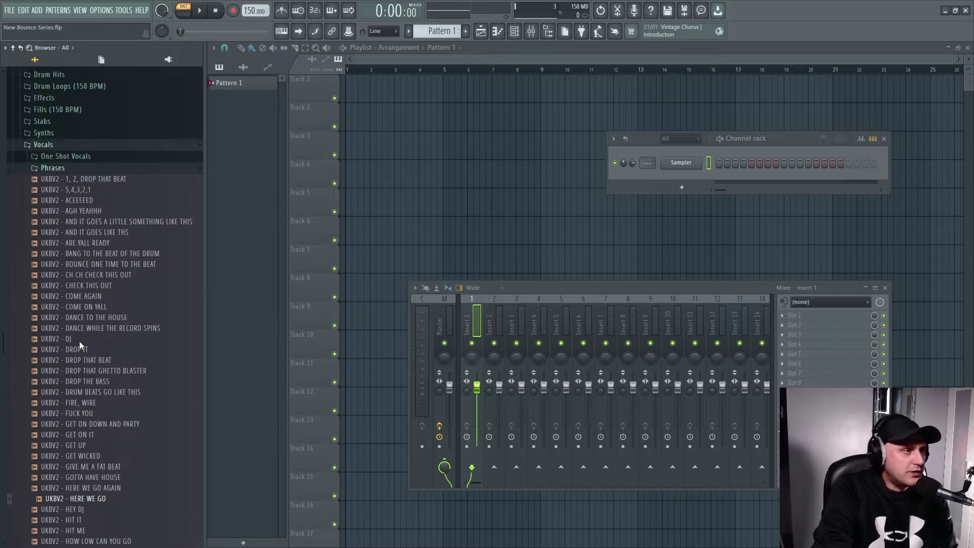
pyautogui.click(74, 199)
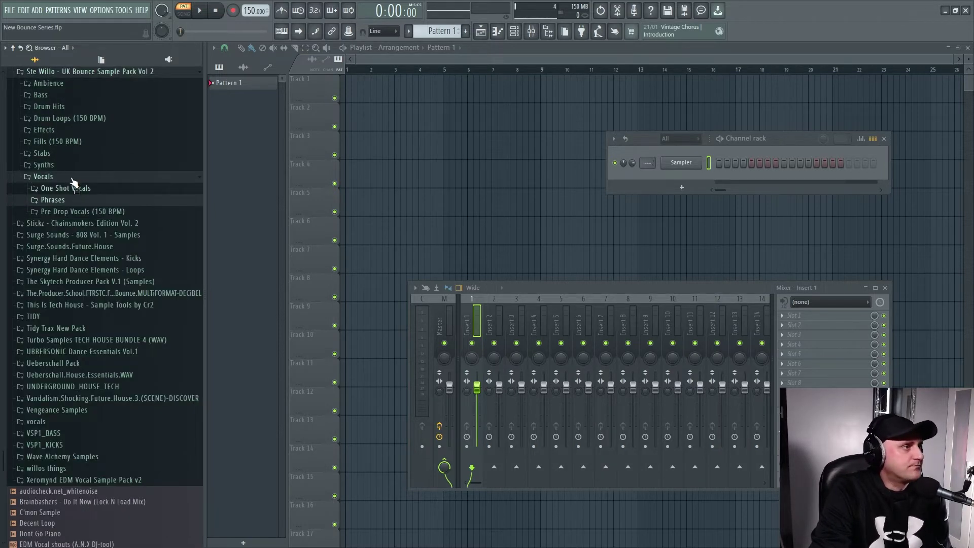
pyautogui.click(70, 178)
pyautogui.scroll(-2, 81, 218)
pyautogui.scroll(6, 82, 224)
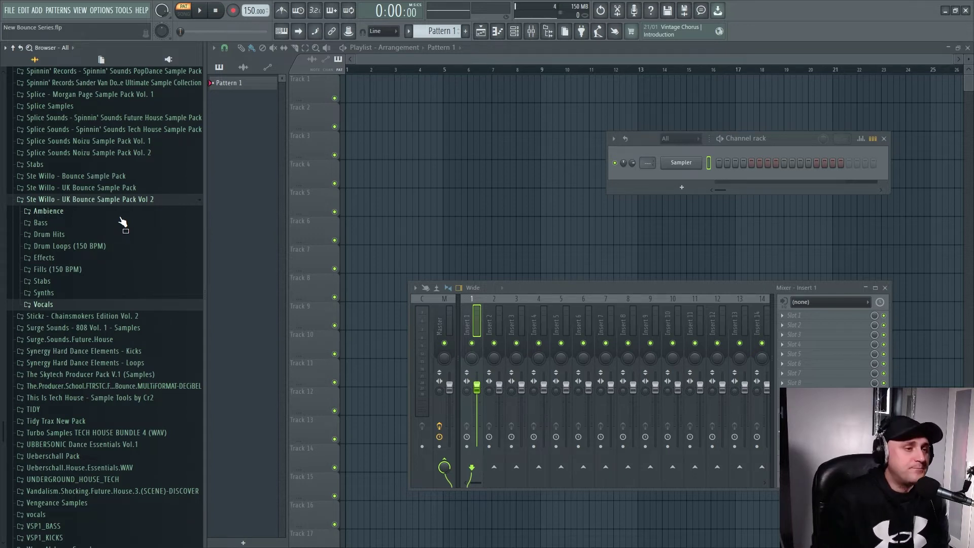
# Step: Close the mixer and channel rack windows, and expand the sample pack's Drum Hits folder
pyautogui.click(886, 288)
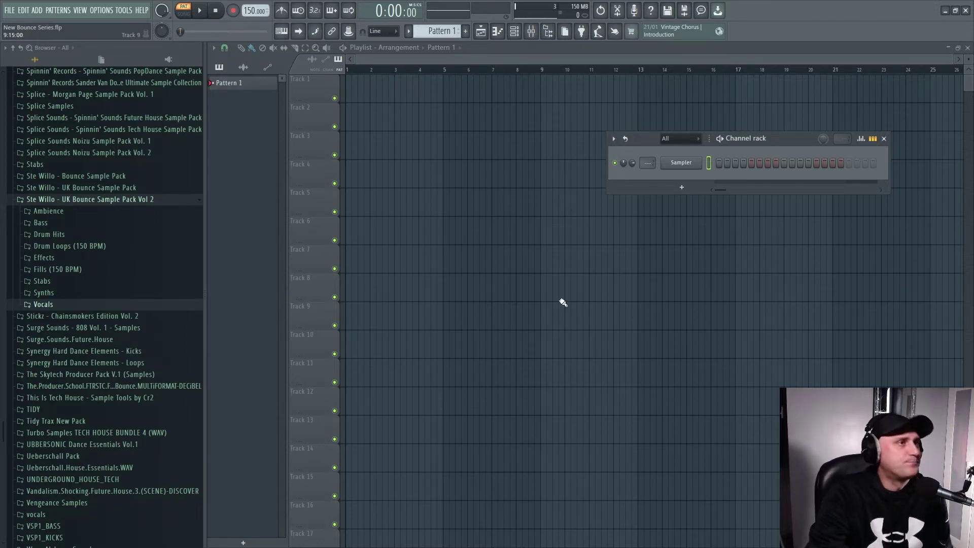
pyautogui.moveTo(789, 145); pyautogui.dragTo(742, 173)
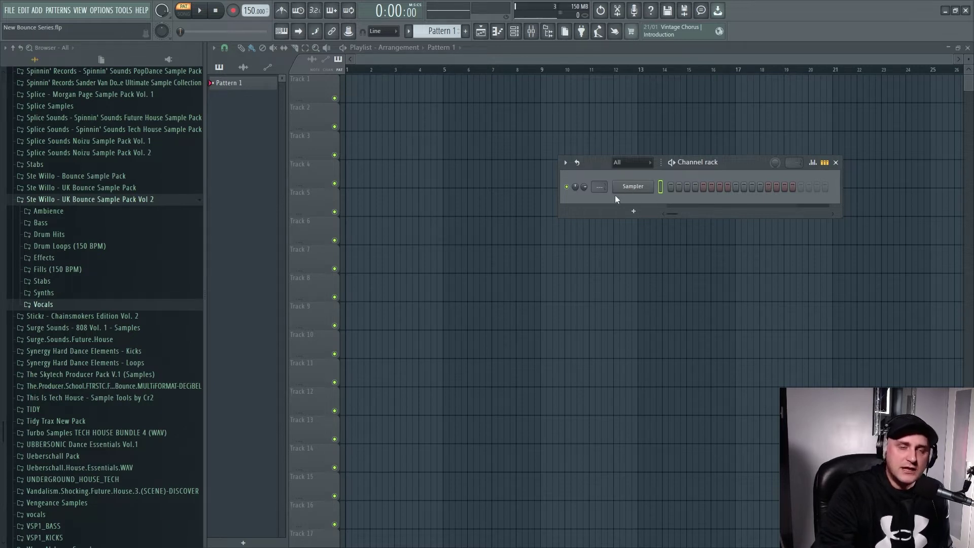
pyautogui.click(836, 163)
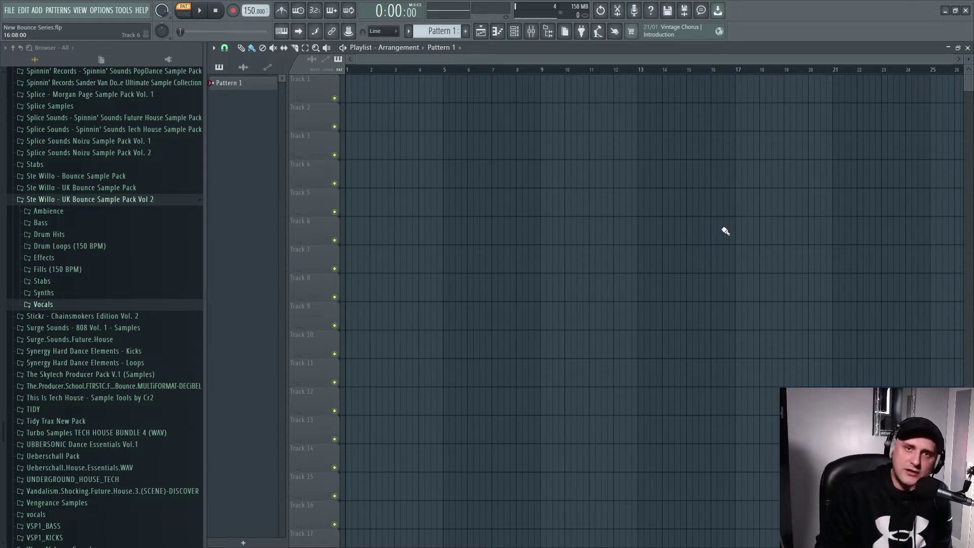
pyautogui.click(84, 236)
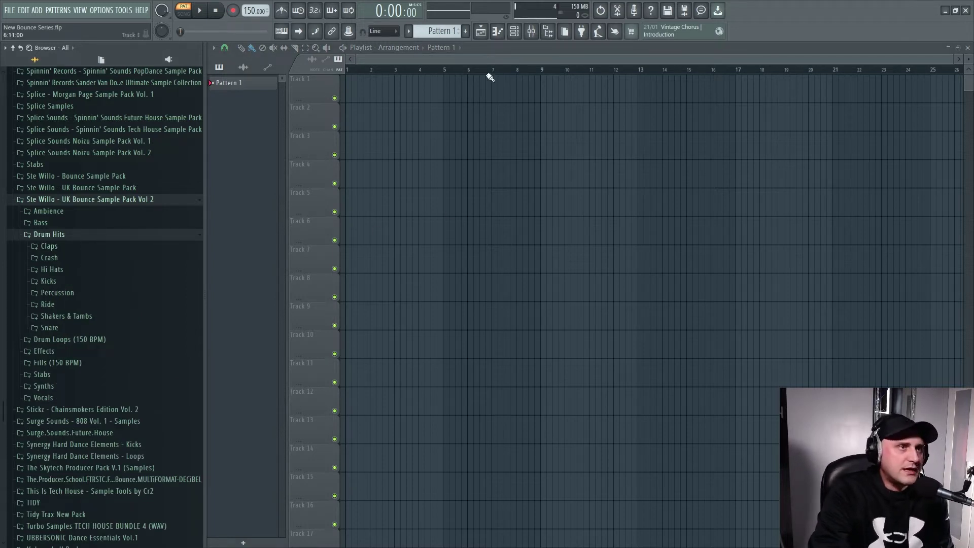
# Step: Open the mixer and rename insert track 1 as "Kick Bus"
pyautogui.click(532, 31)
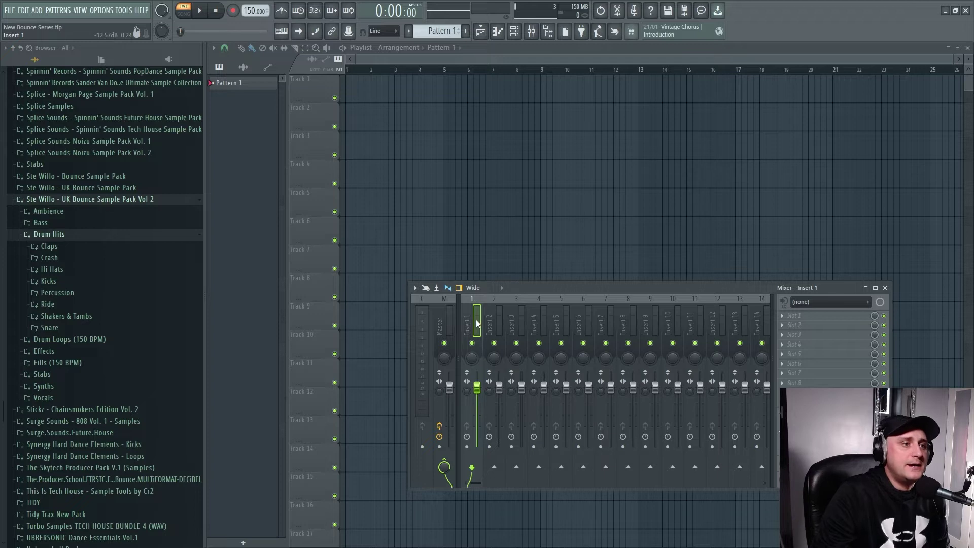
pyautogui.rightClick(477, 323)
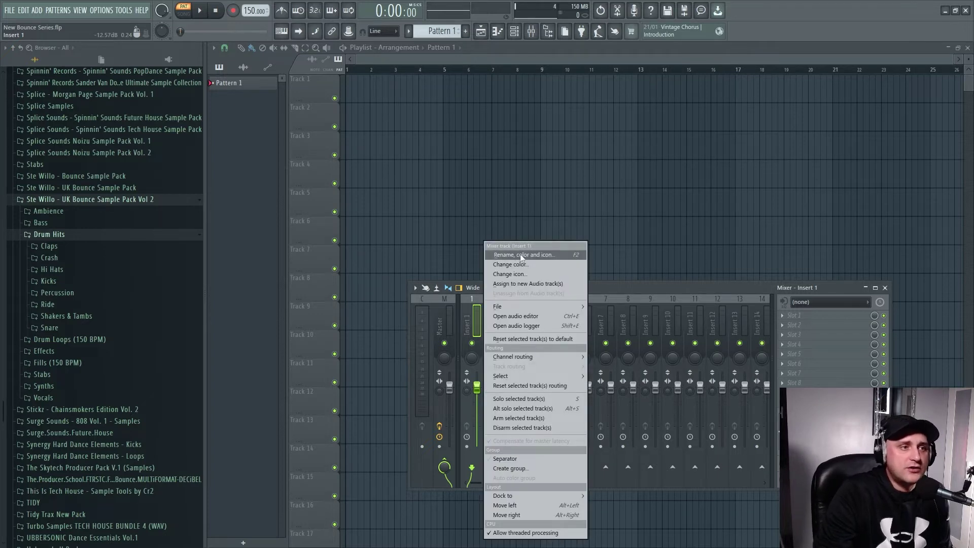
pyautogui.click(521, 255)
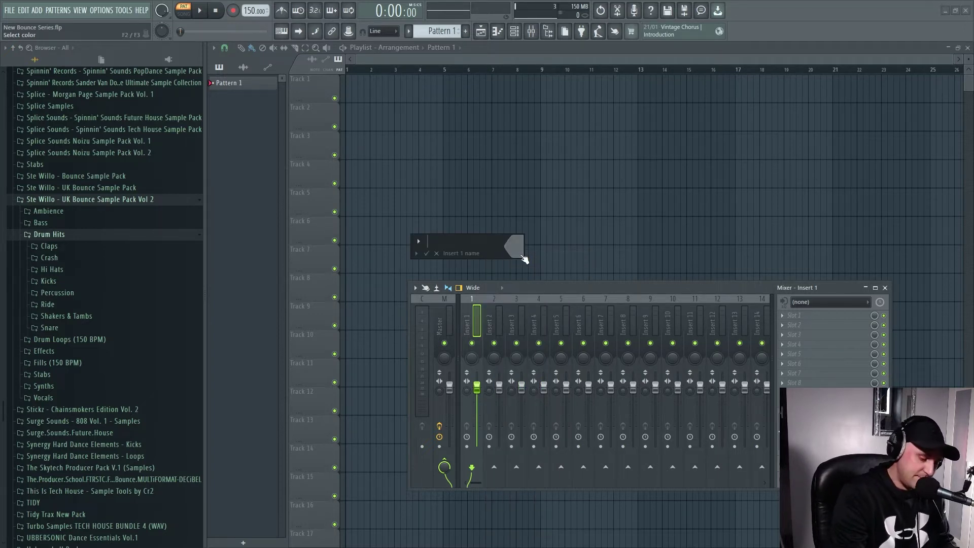
pyautogui.write('Kick Bus')
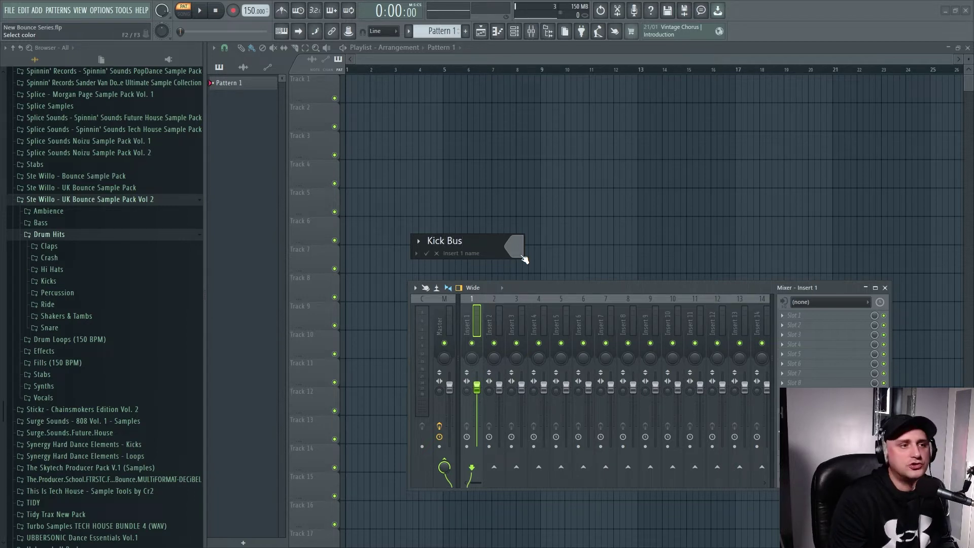
pyautogui.press('Return')
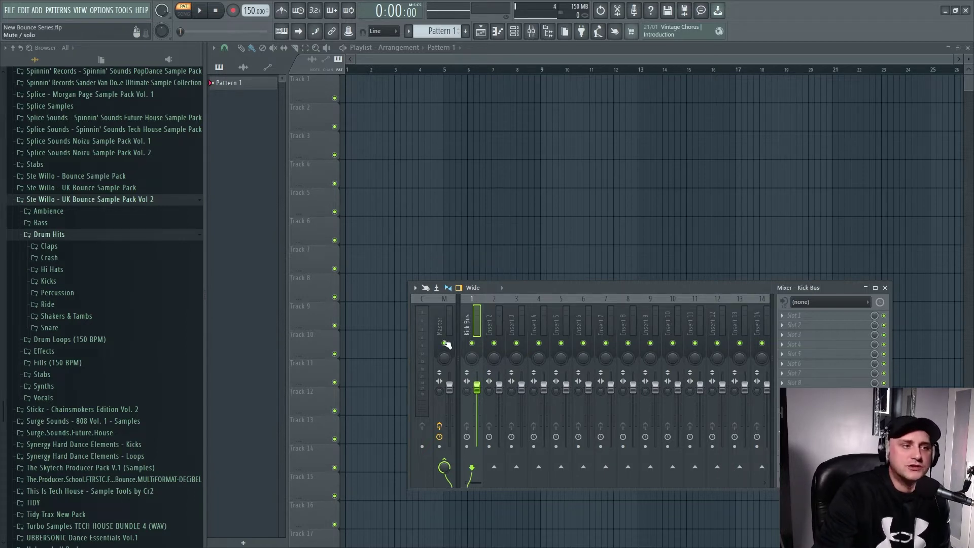
# Step: Rename mixer insert track 2 as "Drum Bus"
pyautogui.click(495, 326)
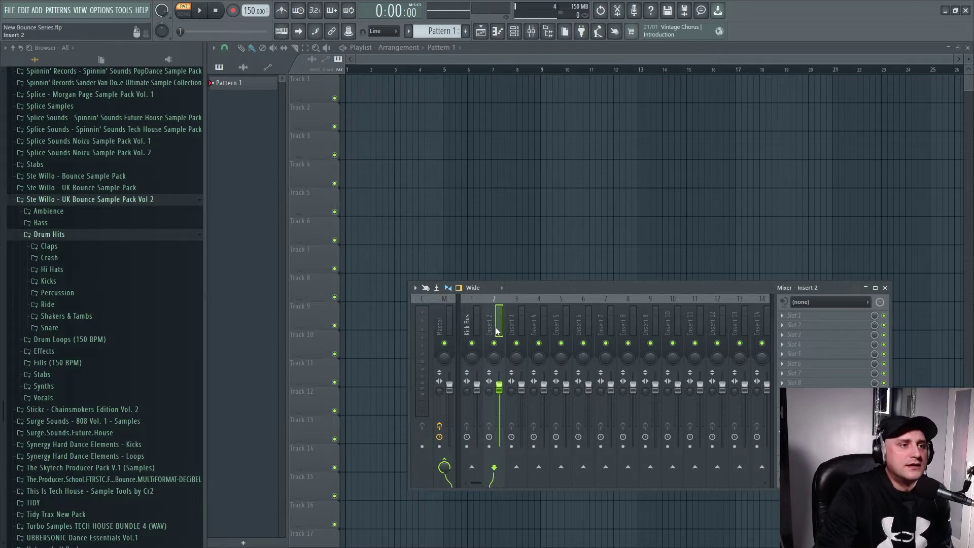
pyautogui.rightClick(500, 330)
pyautogui.click(547, 255)
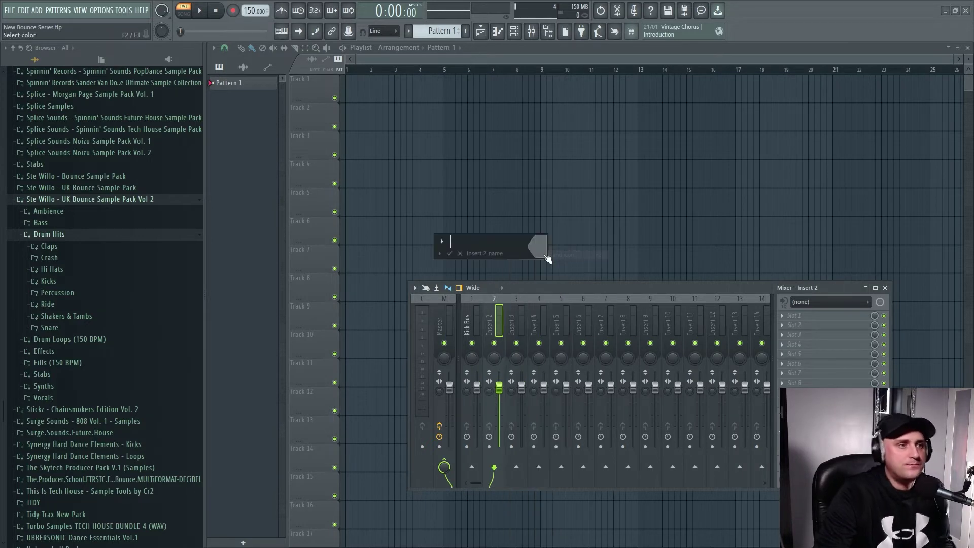
pyautogui.write('Drum ')
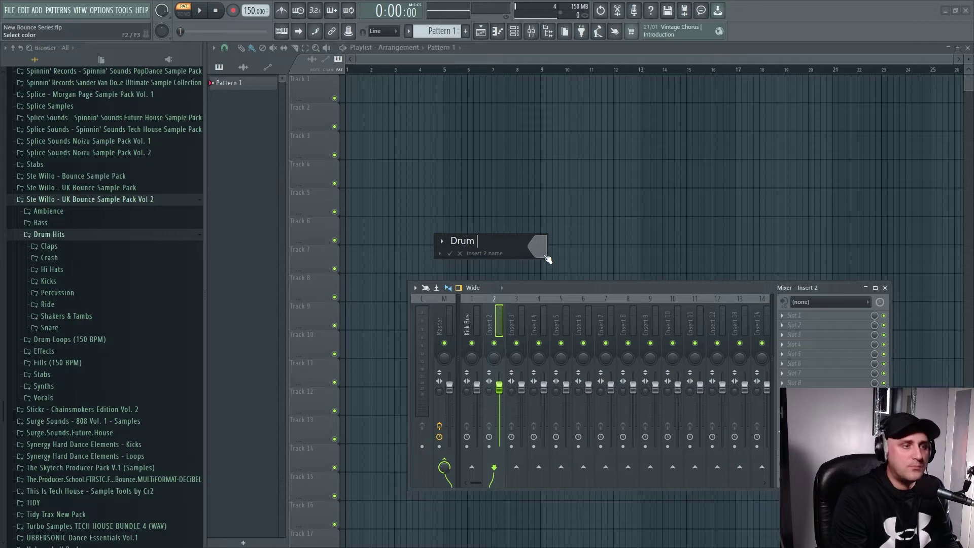
pyautogui.write('Bus')
pyautogui.press('Return')
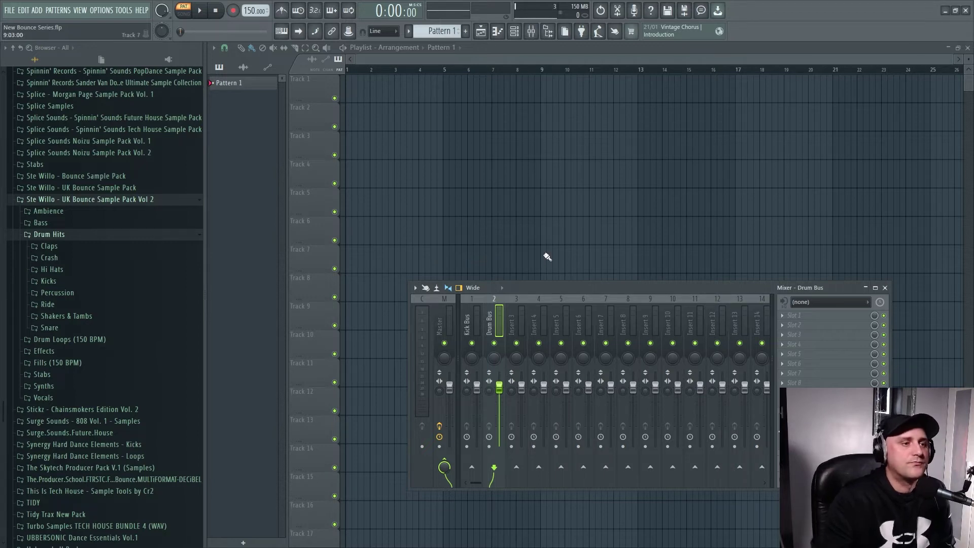
# Step: Rename mixer insert track 3 as "Leads Bus"
pyautogui.rightClick(518, 330)
pyautogui.click(553, 255)
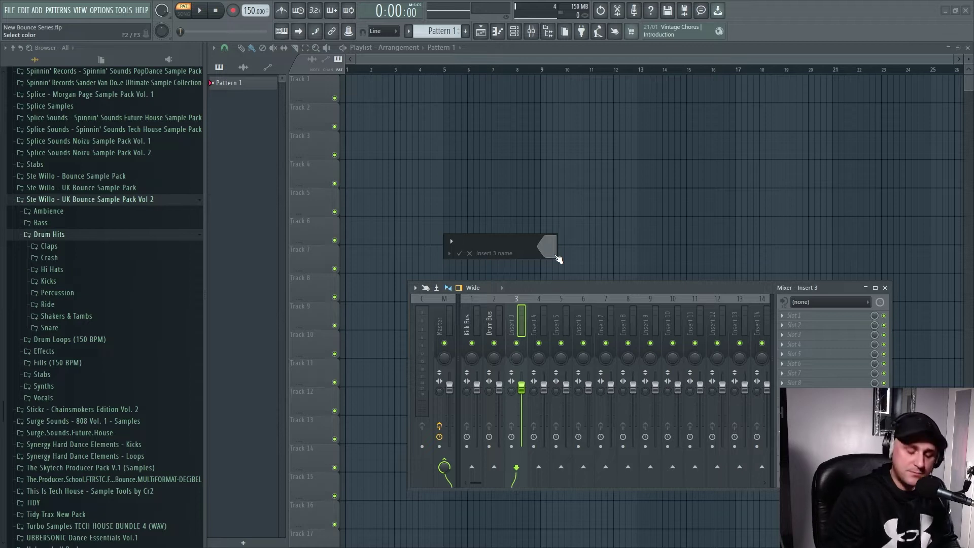
pyautogui.write('Leads')
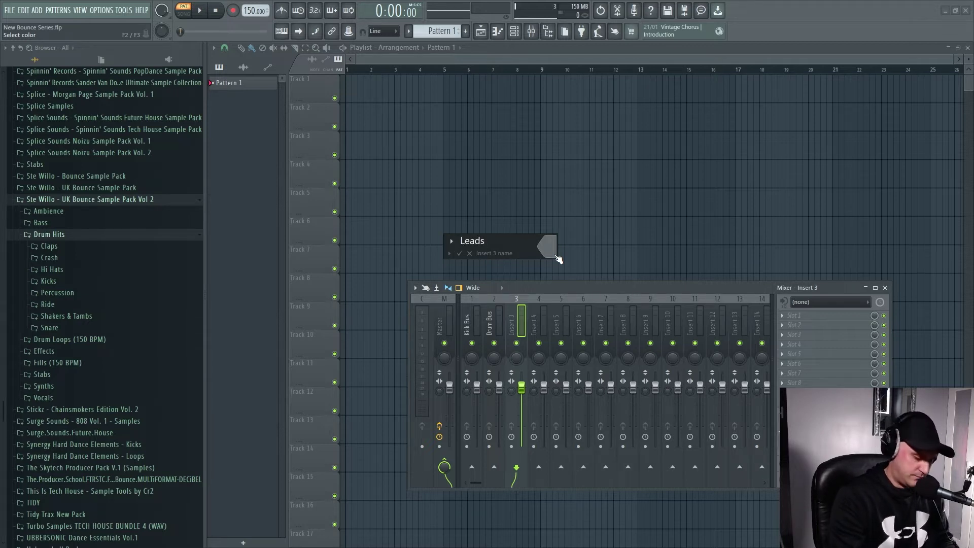
pyautogui.write(' Bus')
pyautogui.press('Return')
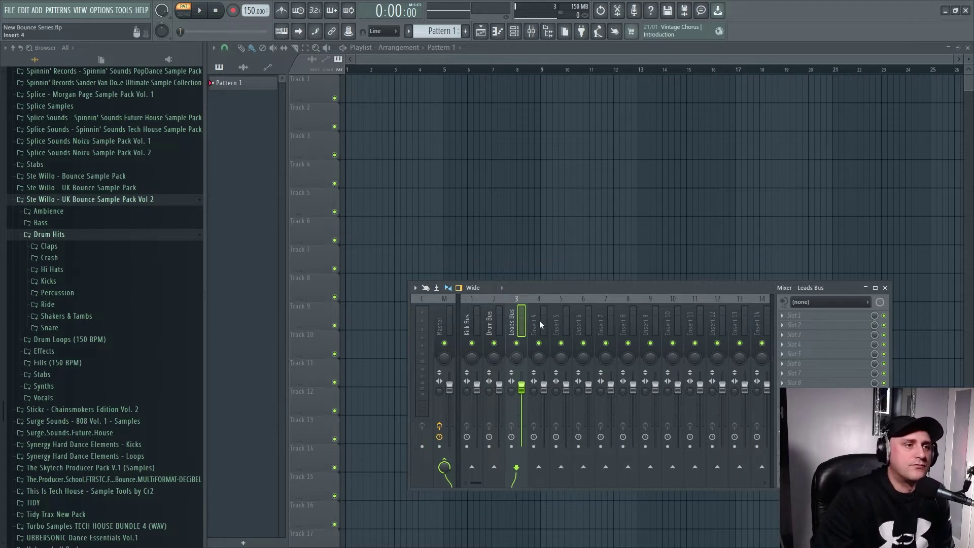
# Step: Rename mixer insert track 4 as "Plucks Bus"
pyautogui.rightClick(540, 321)
pyautogui.click(579, 257)
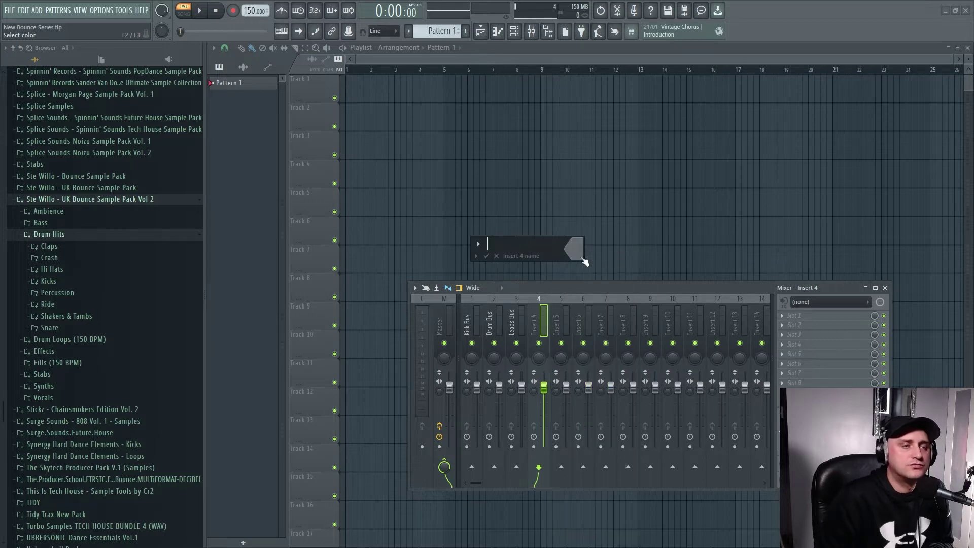
pyautogui.write('P')
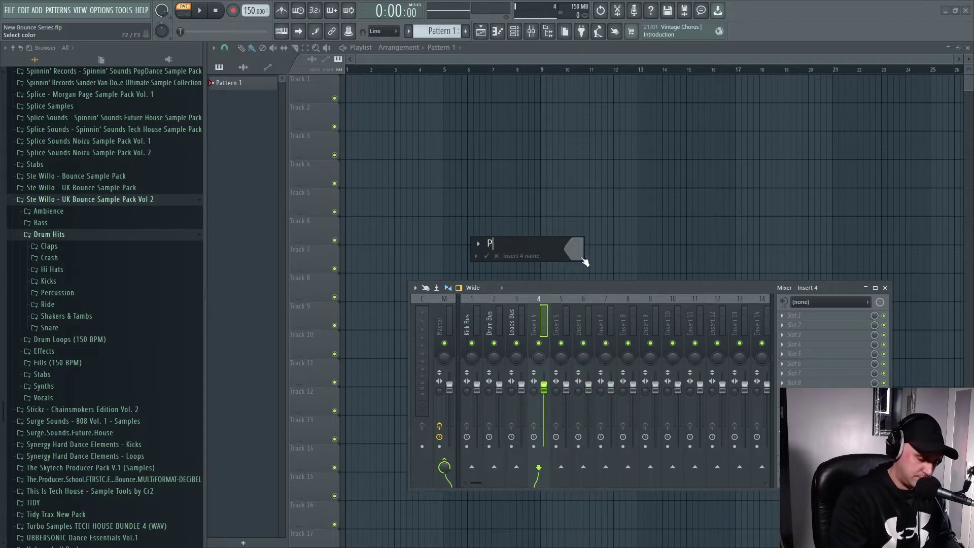
pyautogui.write('lucks Bus')
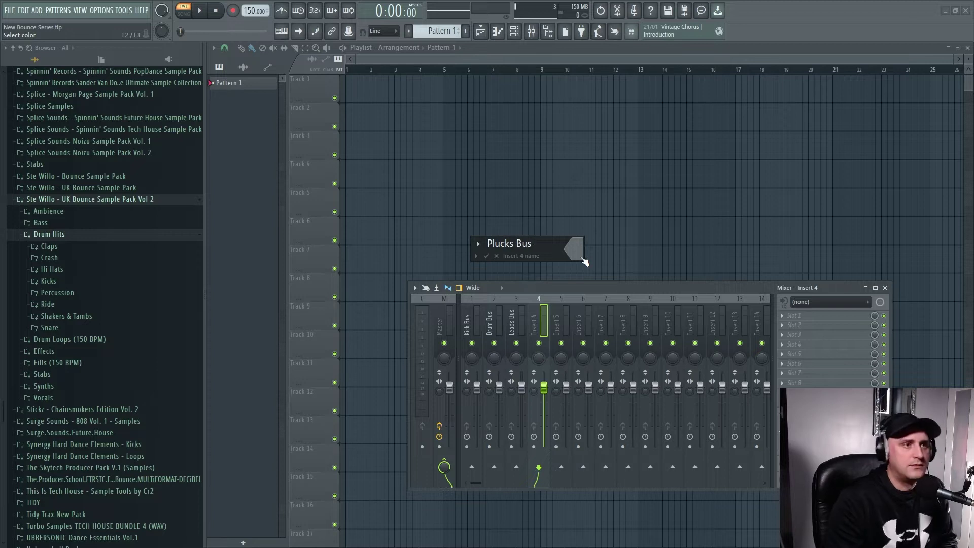
pyautogui.press('Return')
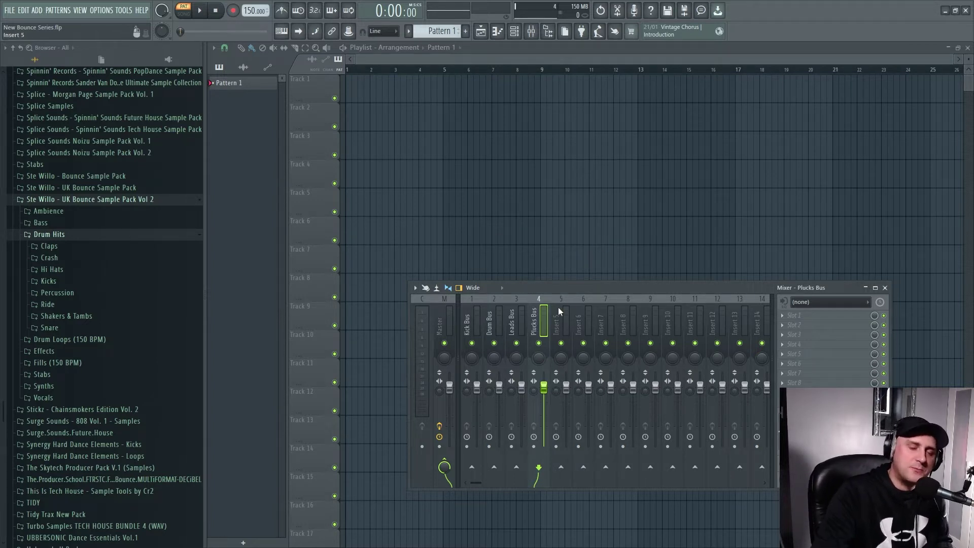
# Step: Rename mixer insert track 5 as "Bass Bus"
pyautogui.click(564, 323)
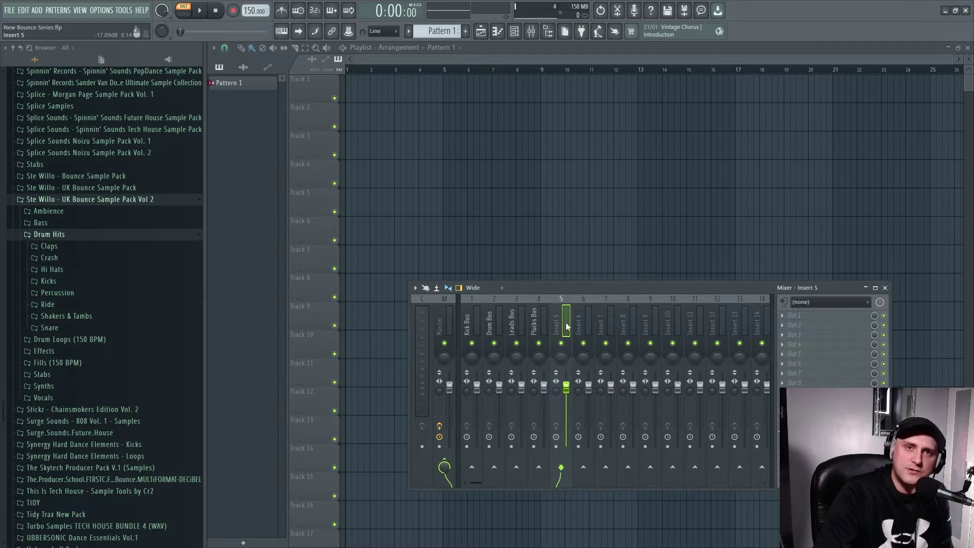
pyautogui.rightClick(568, 326)
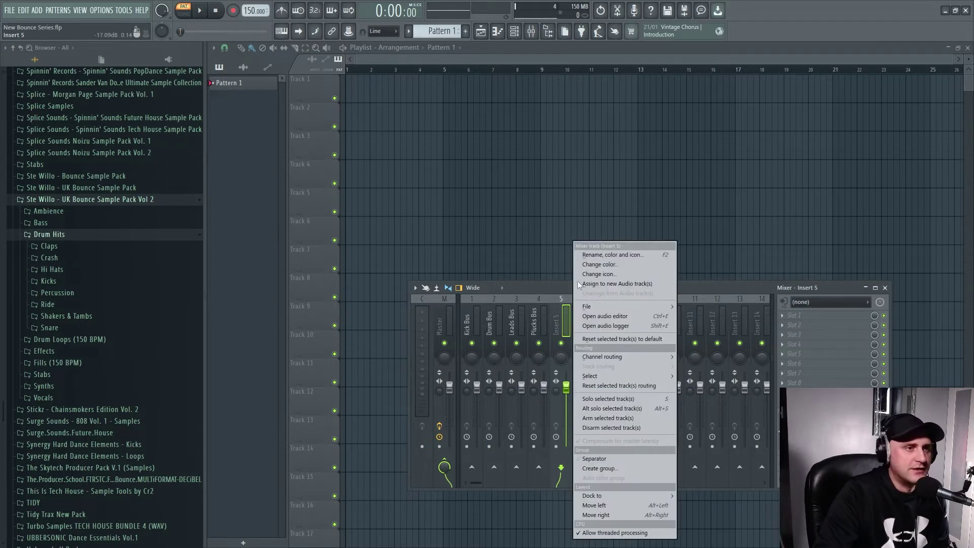
pyautogui.click(593, 256)
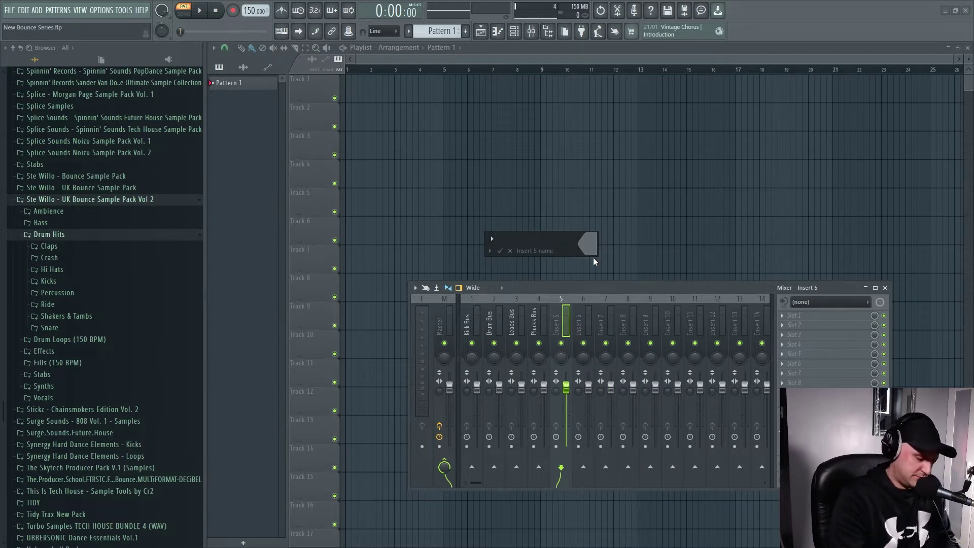
pyautogui.write('Bass Bus')
pyautogui.press('Return')
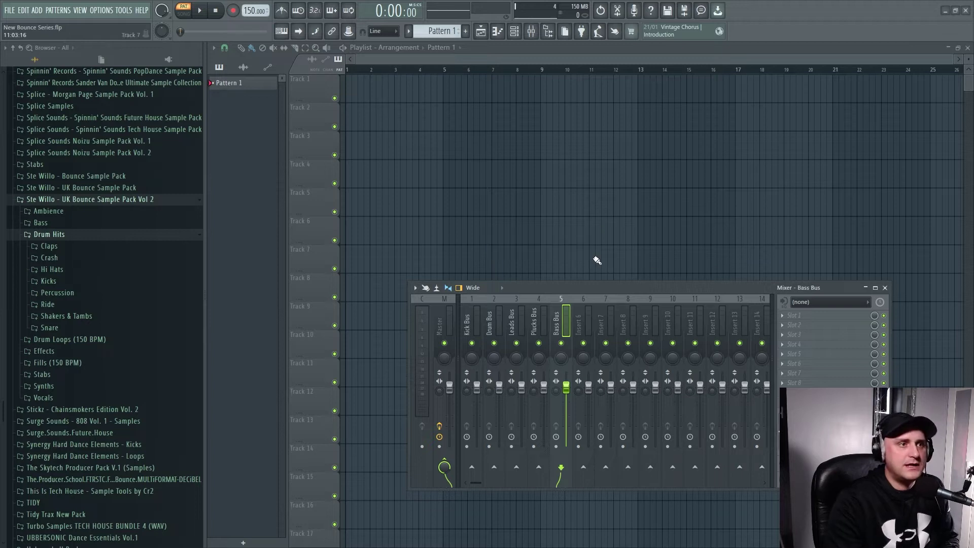
# Step: Rename mixer insert track 6 as "FX Bus"
pyautogui.click(583, 324)
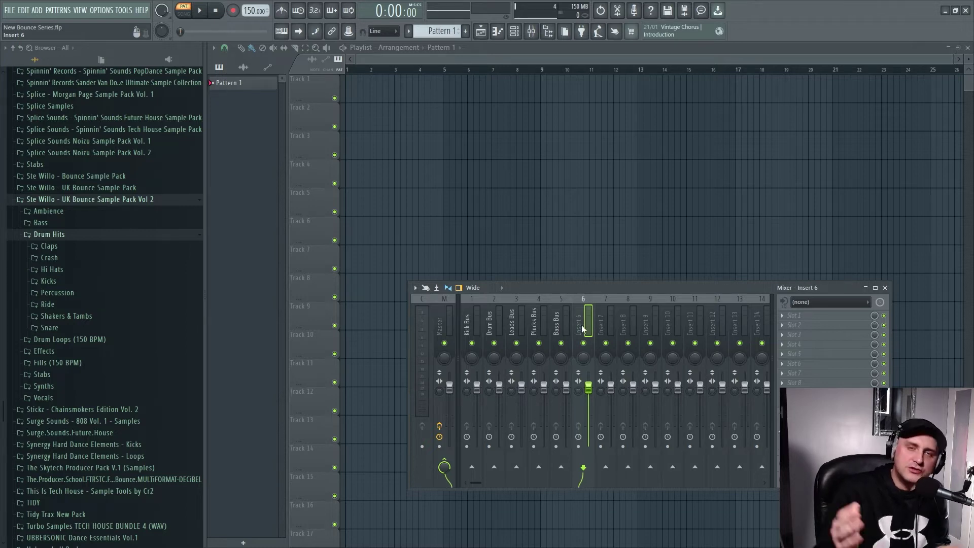
pyautogui.rightClick(582, 324)
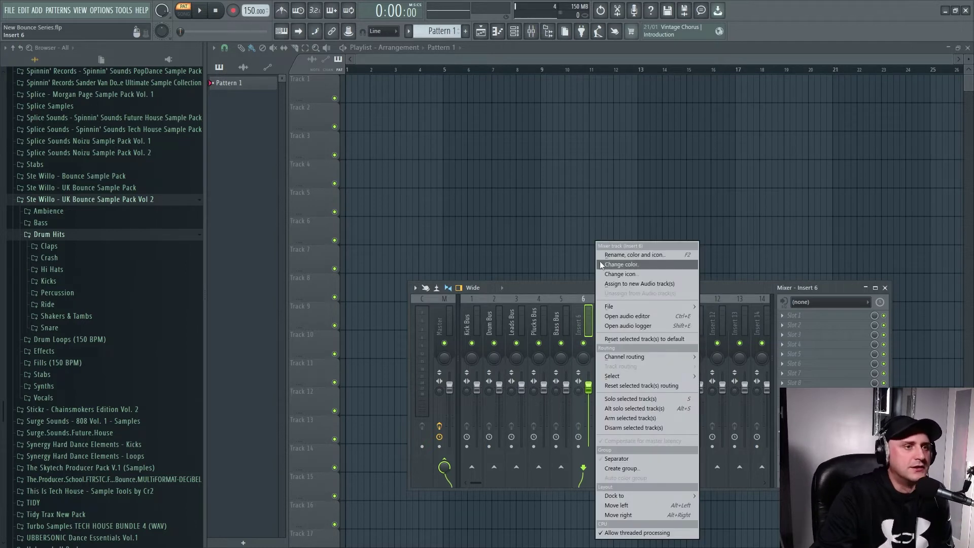
pyautogui.click(600, 260)
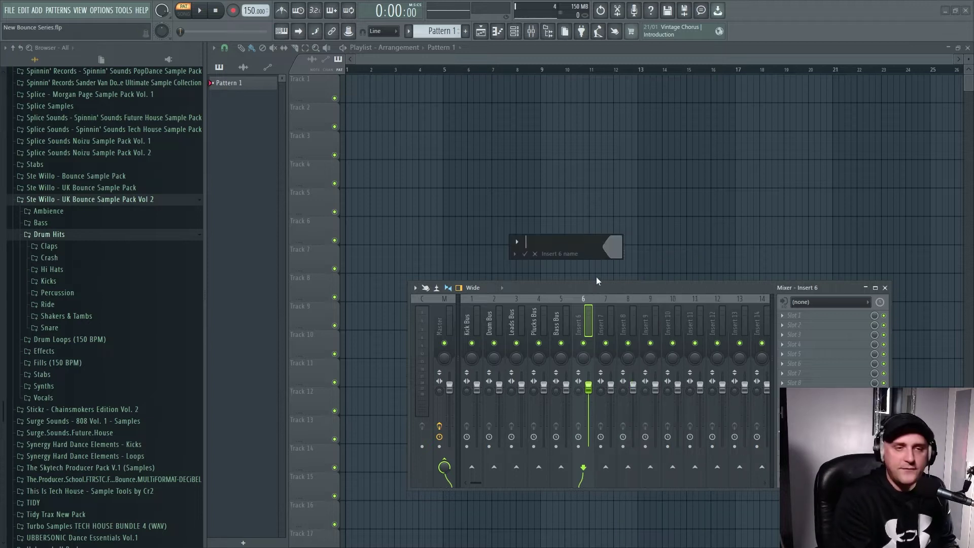
pyautogui.write('FX Bus')
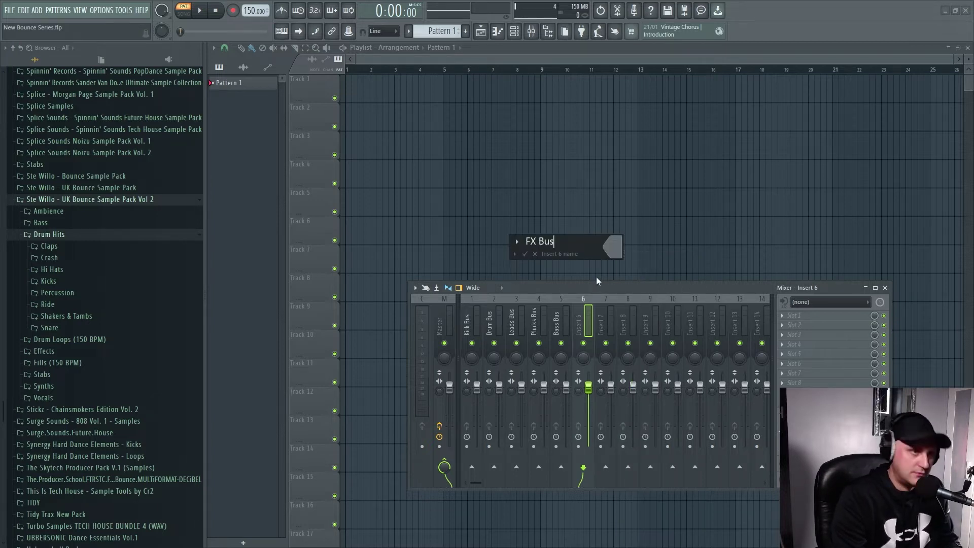
pyautogui.press('Return')
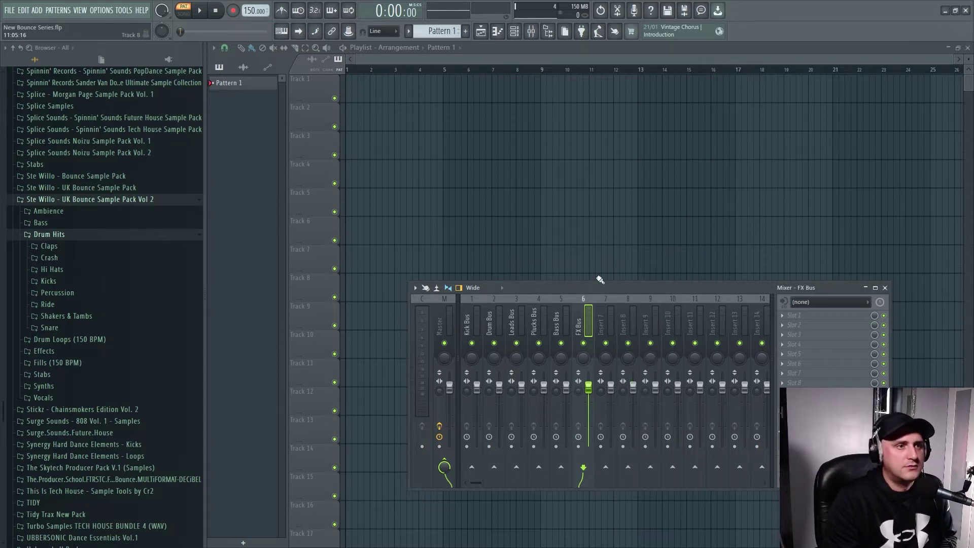
pyautogui.click(607, 324)
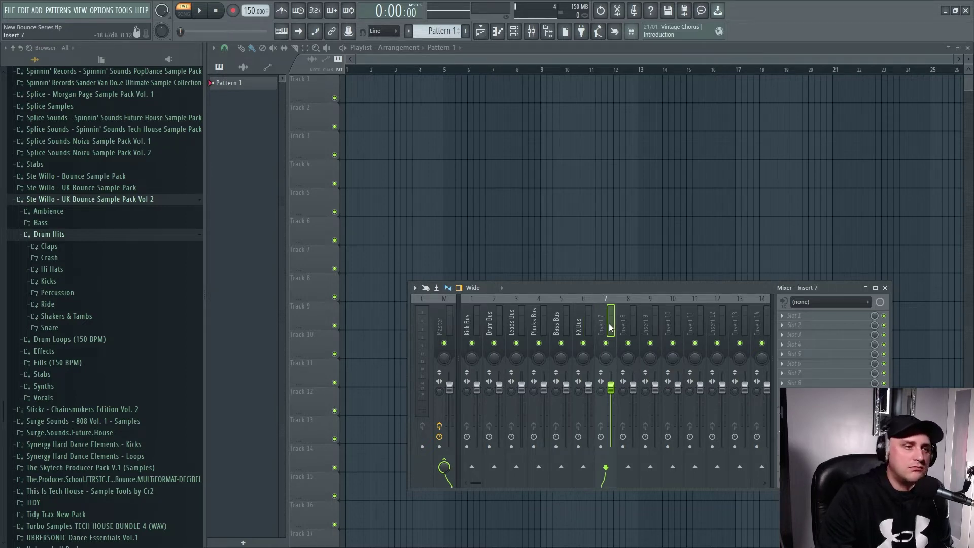
pyautogui.rightClick(610, 325)
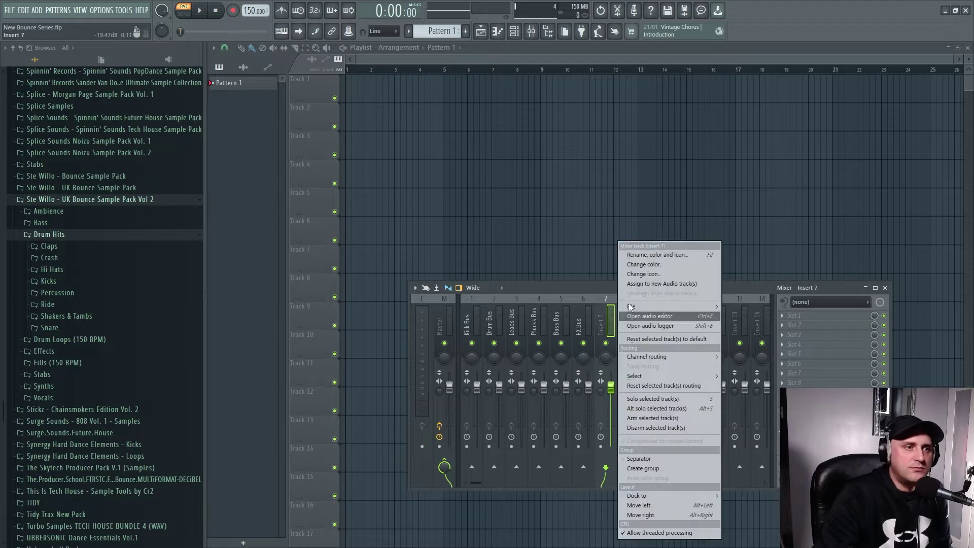
pyautogui.click(655, 253)
pyautogui.click(572, 253)
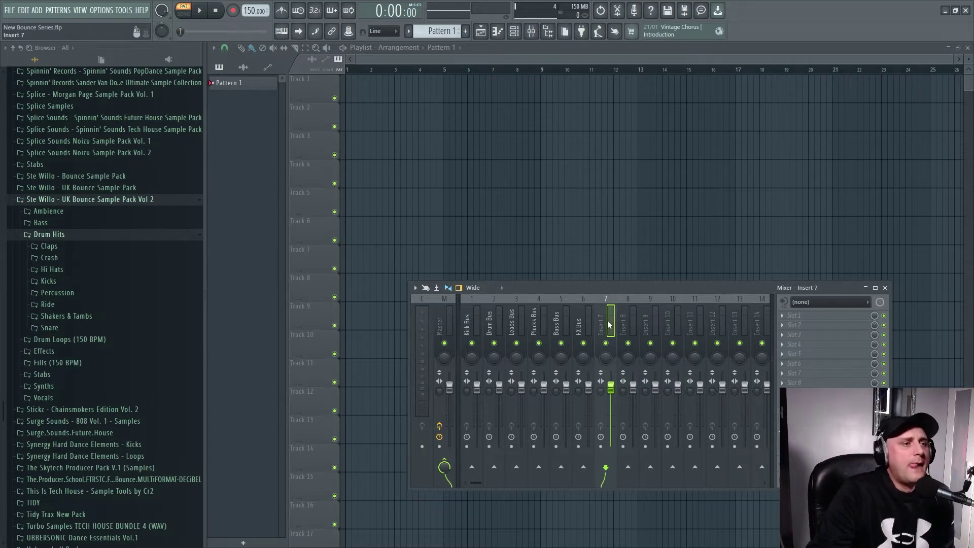
# Step: Select the Kick Bus track, close the mixer and open the sample pack's Kicks folder
pyautogui.click(476, 322)
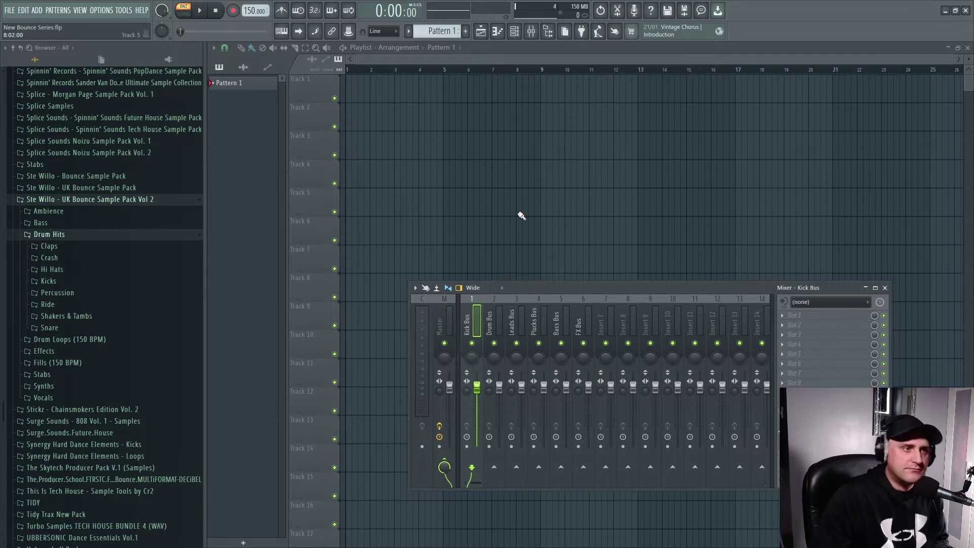
pyautogui.press('F9')
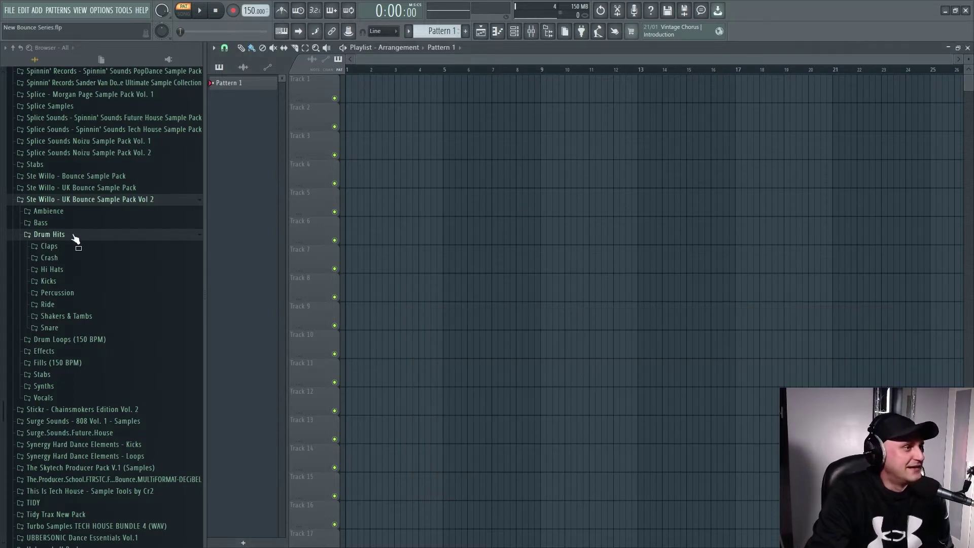
pyautogui.click(69, 280)
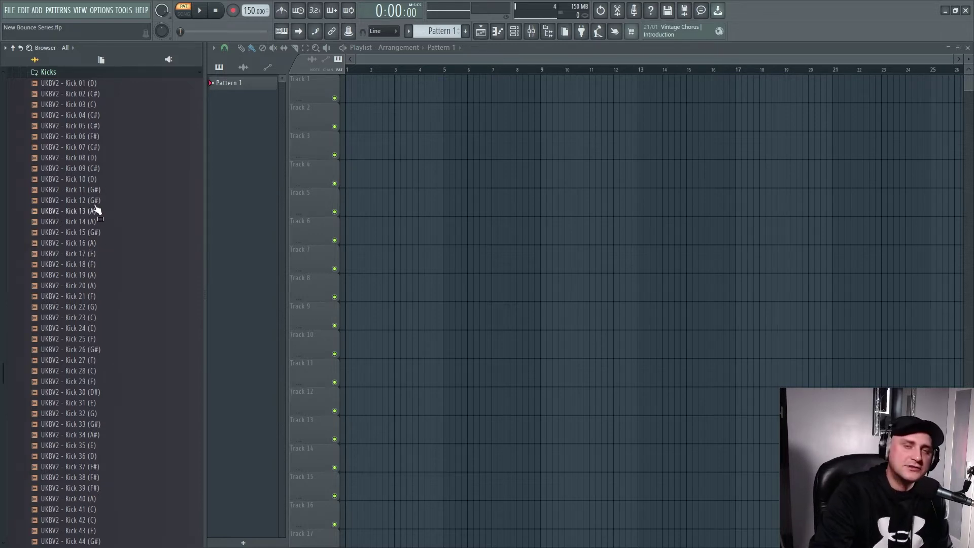
# Step: Preview the kick samples in order from UKBV2 - Kick 01 (D) to UKBV2 - Kick 35 (E)
pyautogui.click(102, 85)
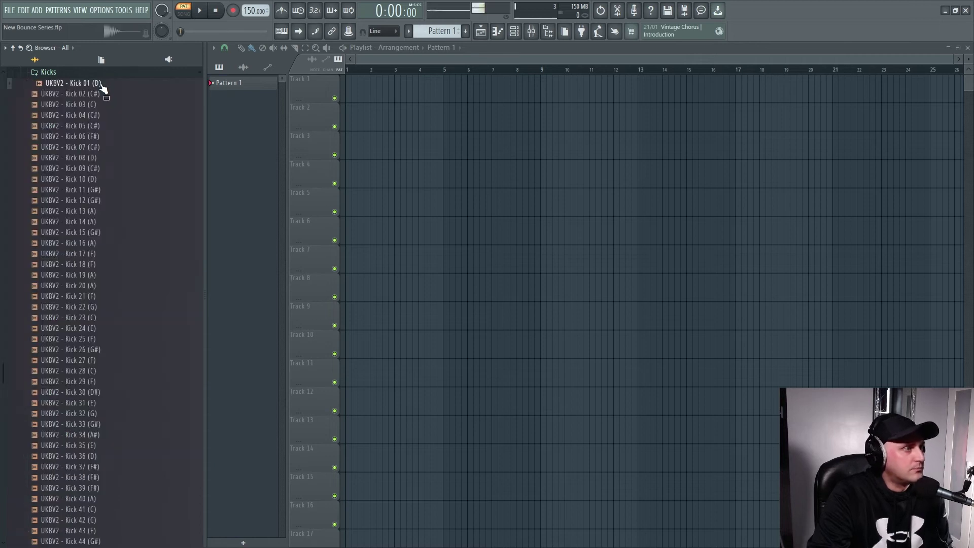
pyautogui.press('Down')
pyautogui.press('Down')
pyautogui.press('Down')
pyautogui.press('Down')
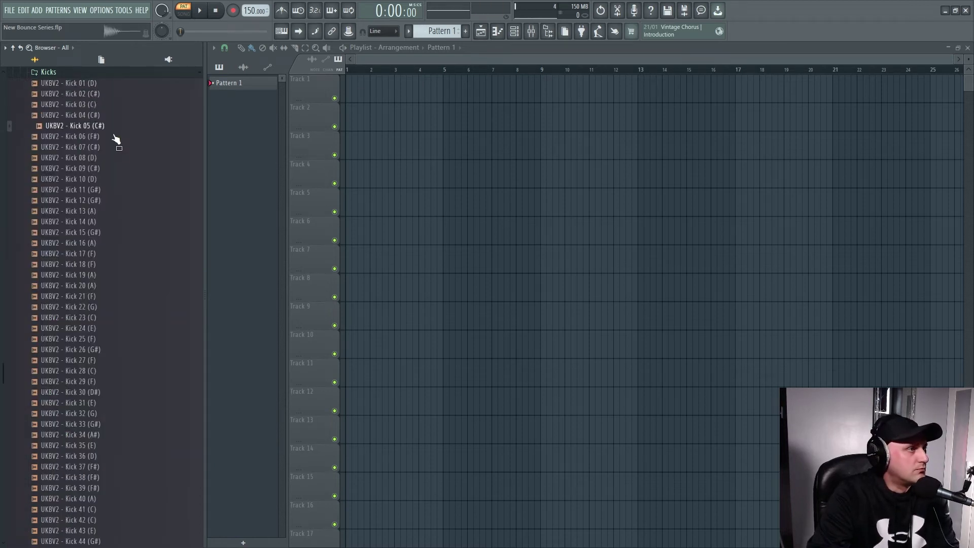
pyautogui.press('Down')
pyautogui.press('Down')
pyautogui.press('Down')
pyautogui.press('Down')
pyautogui.press('Down')
pyautogui.press('Down')
pyautogui.press('Down')
pyautogui.press('Down')
pyautogui.press('Down')
pyautogui.press('Down')
pyautogui.press('Down')
pyautogui.press('Down')
pyautogui.press('Down')
pyautogui.press('Down')
pyautogui.press('Down')
pyautogui.press('Down')
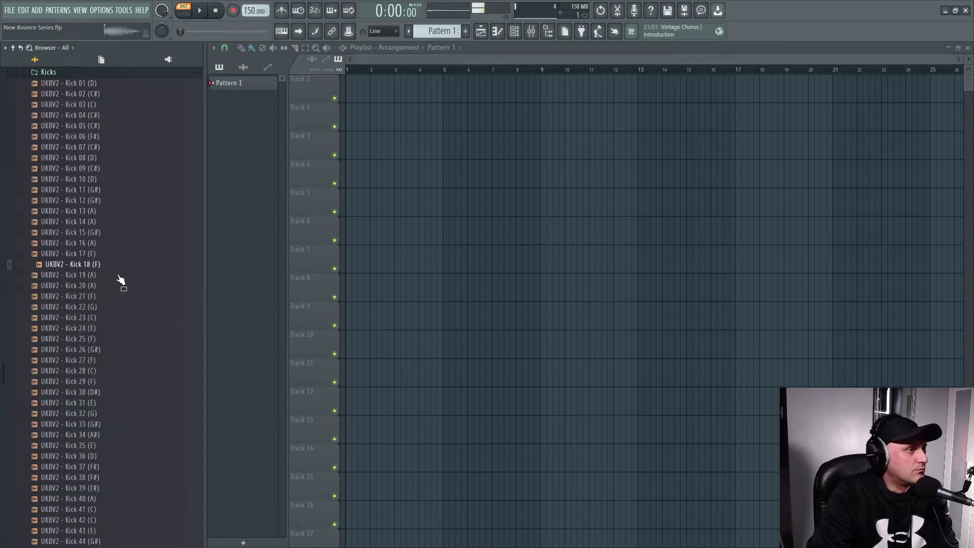
pyautogui.press('Down')
pyautogui.press('Down')
pyautogui.press('Down')
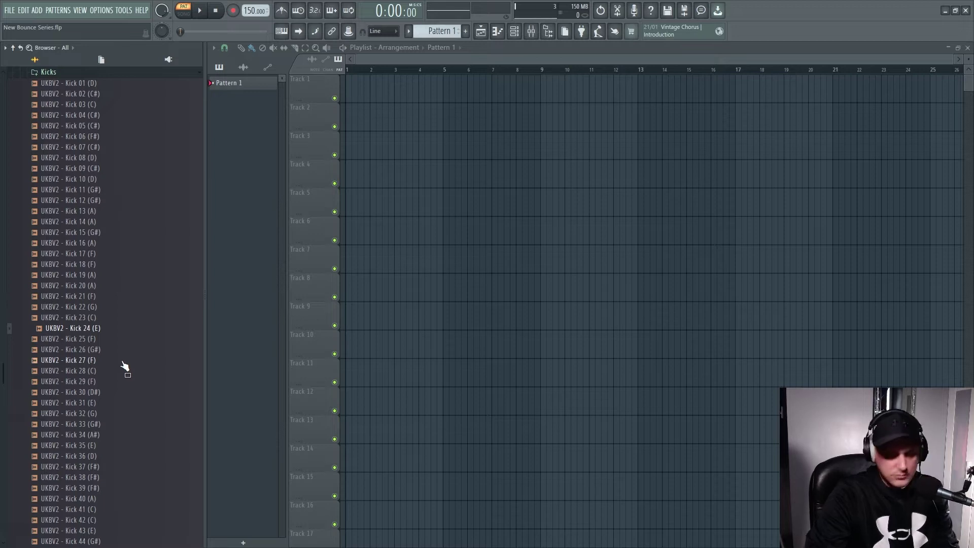
pyautogui.press('Down')
pyautogui.press('Down')
pyautogui.press('Down')
pyautogui.press('Down')
pyautogui.press('Down')
pyautogui.press('Down')
pyautogui.press('Down')
pyautogui.scroll(-2, 126, 365)
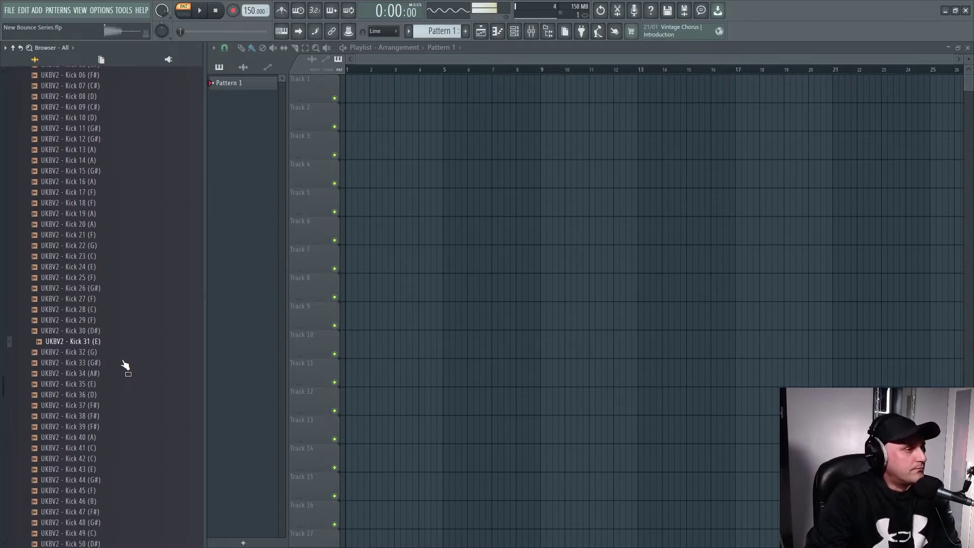
pyautogui.press('Down')
pyautogui.press('Down')
pyautogui.press('Down')
pyautogui.press('Down')
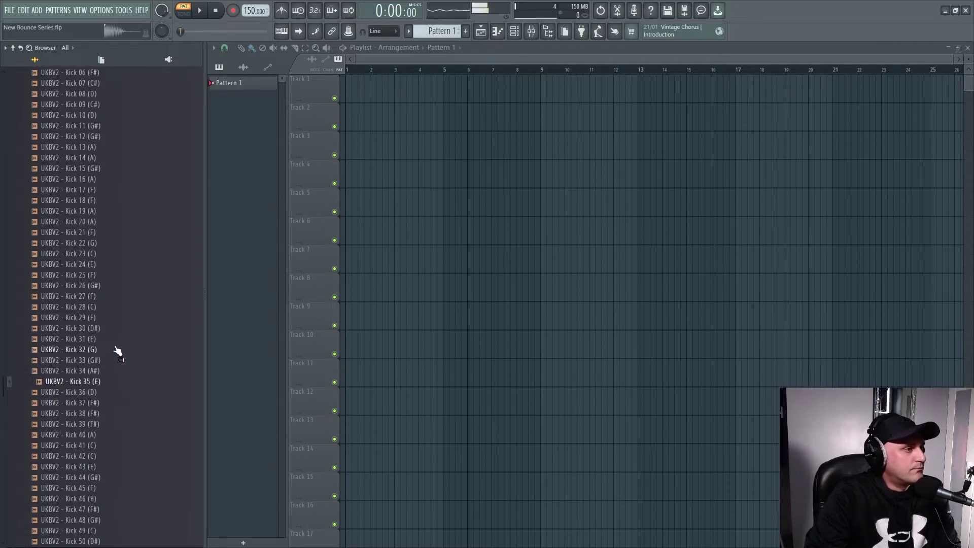
# Step: Compare UKBV2 kick samples 34, 41 to 43 and 46 by previewing them
pyautogui.press('Up')
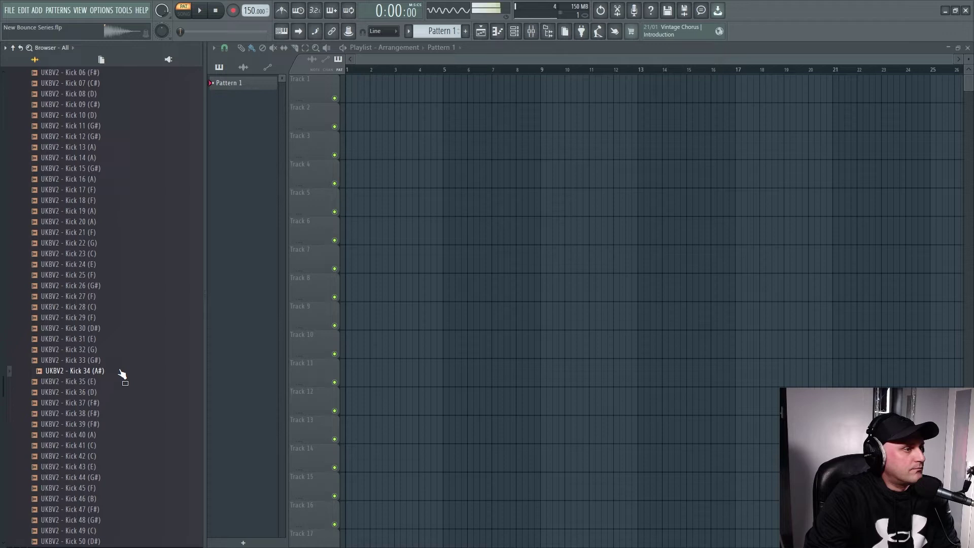
pyautogui.click(124, 448)
pyautogui.press('Down')
pyautogui.press('Down')
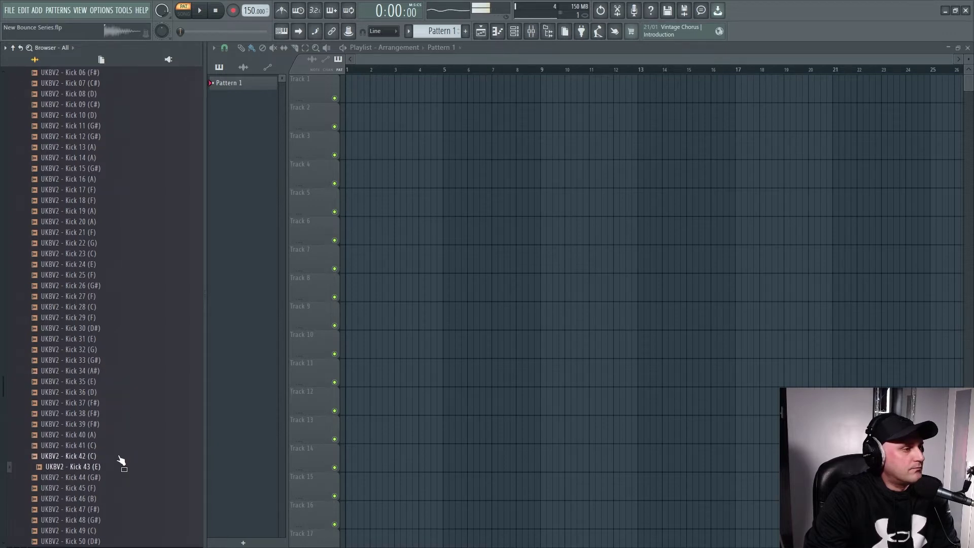
pyautogui.press('Up')
pyautogui.press('Down')
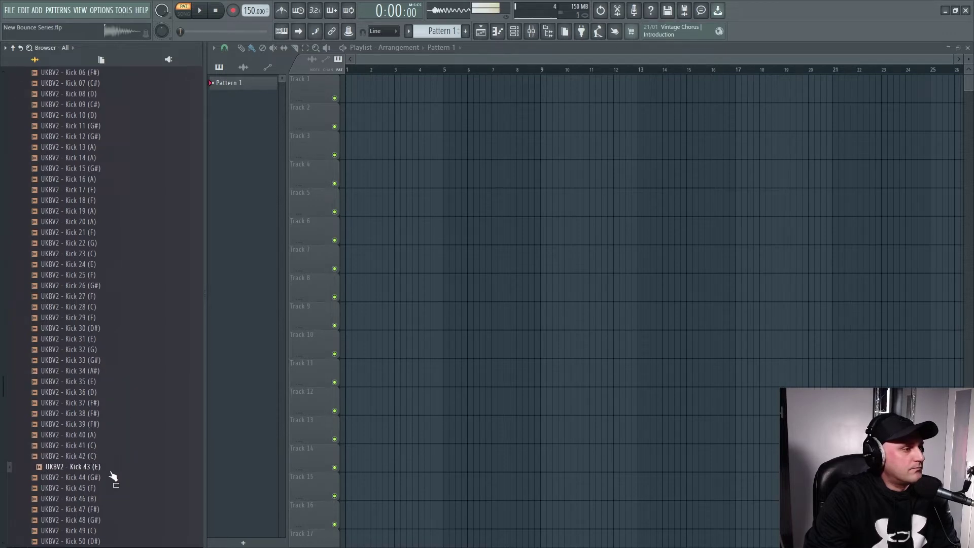
pyautogui.click(113, 499)
# Step: Add UKBV2 - Kick 31 (E) to the playlist and place the clip at the start of bar 1 on Track 7
pyautogui.click(127, 340)
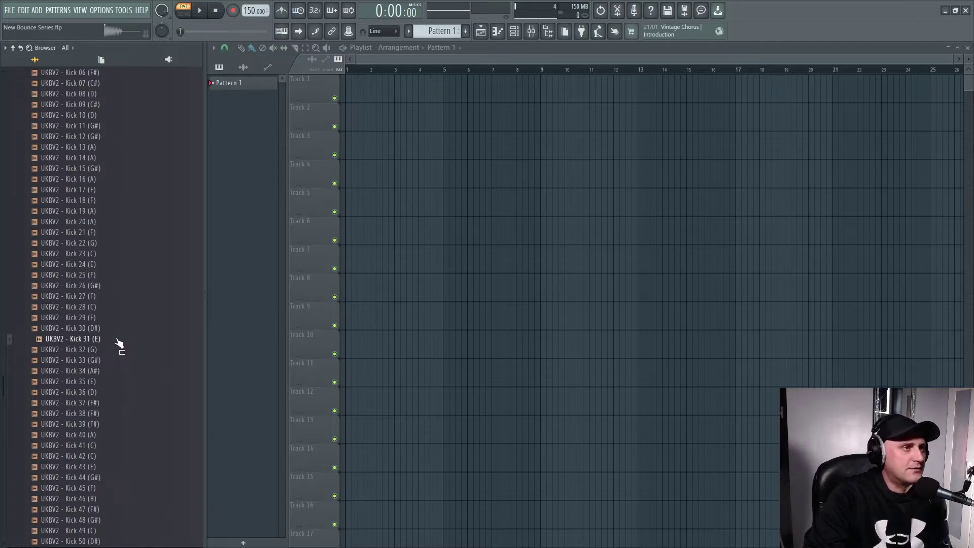
pyautogui.moveTo(122, 341); pyautogui.dragTo(396, 116)
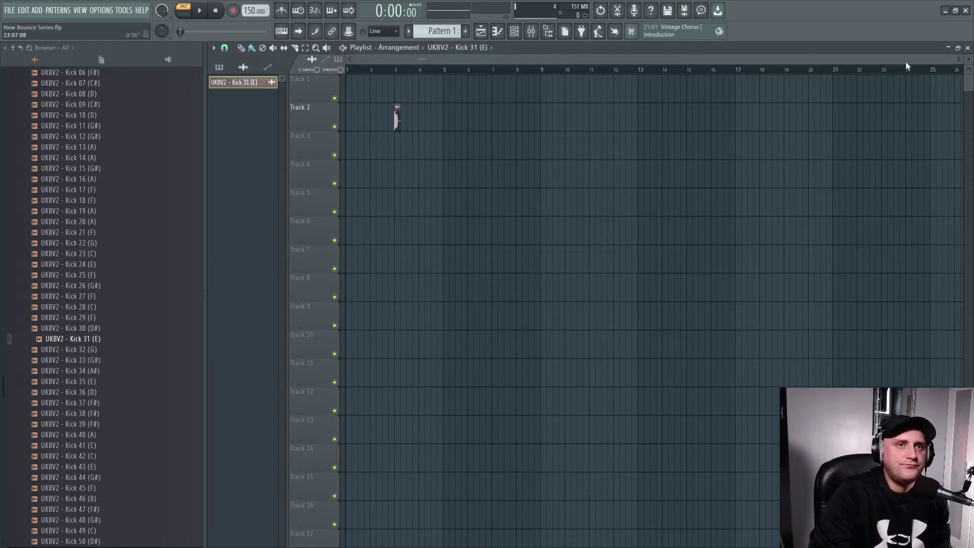
pyautogui.moveTo(950, 58); pyautogui.dragTo(515, 59)
pyautogui.moveTo(510, 118); pyautogui.dragTo(350, 260)
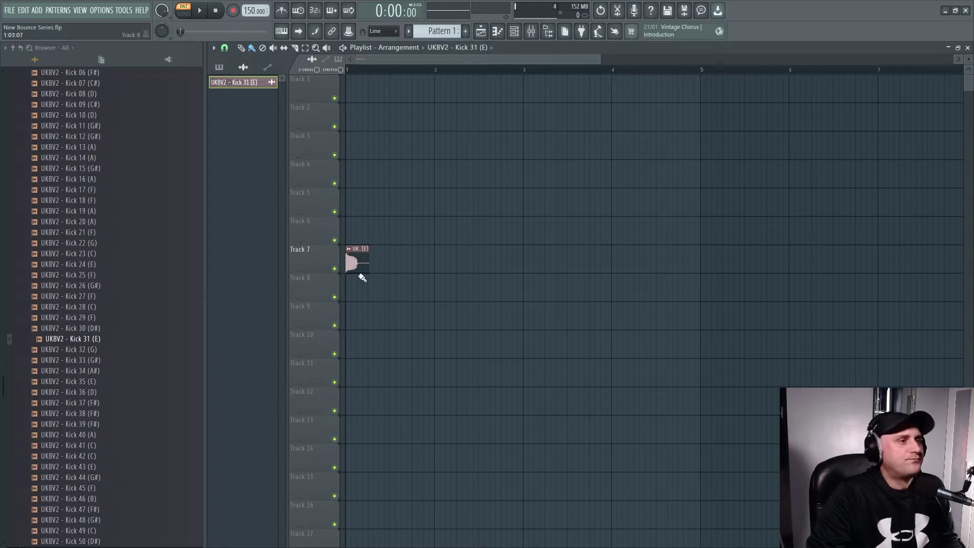
# Step: Check the Kick 31 clip's sample settings and trim the clip on Track 7 to one beat
pyautogui.doubleClick(359, 264)
pyautogui.click(518, 122)
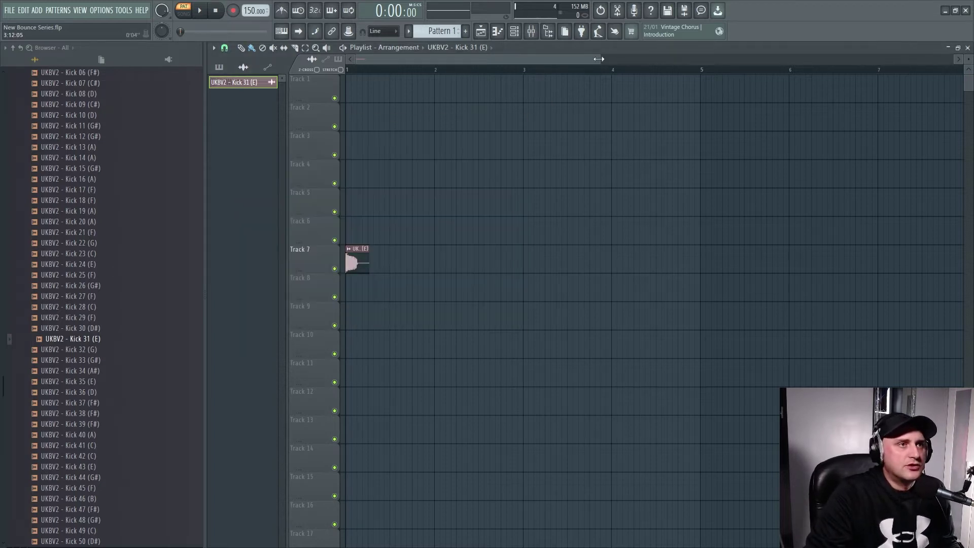
pyautogui.moveTo(600, 59); pyautogui.dragTo(393, 61)
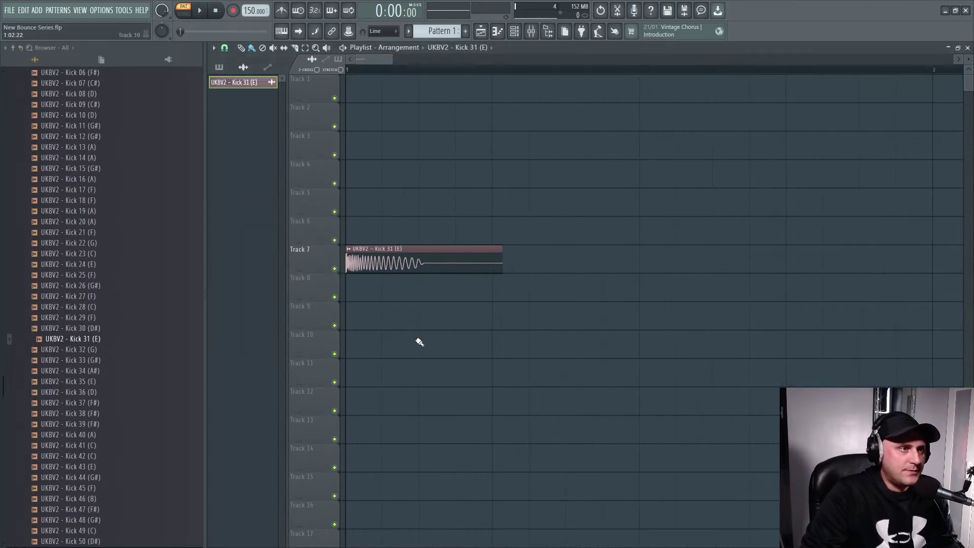
pyautogui.doubleClick(398, 267)
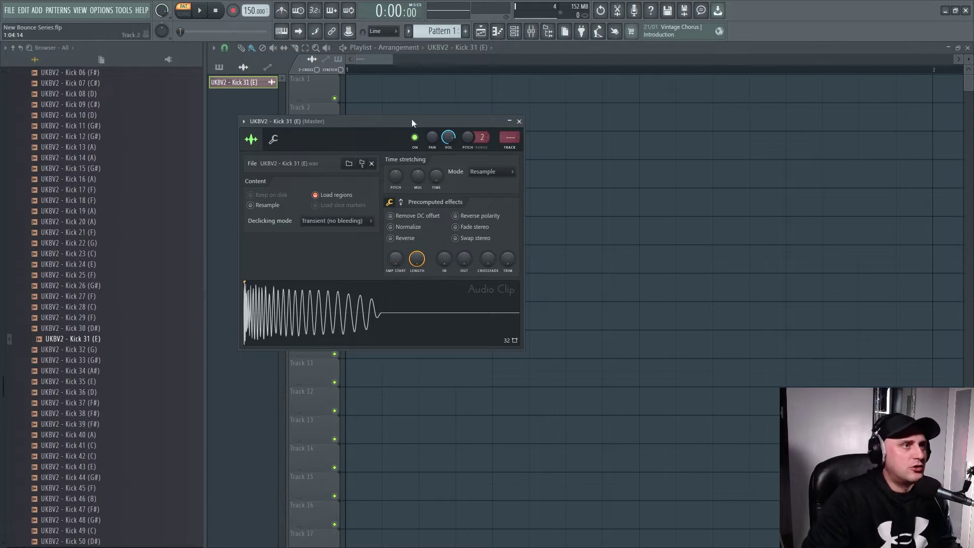
pyautogui.moveTo(412, 119); pyautogui.dragTo(694, 131)
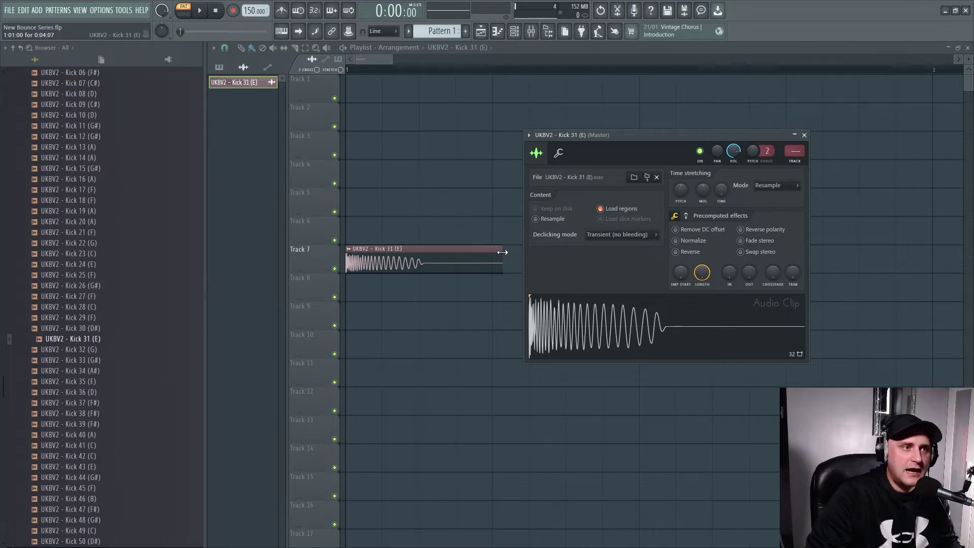
pyautogui.moveTo(502, 252); pyautogui.dragTo(495, 252)
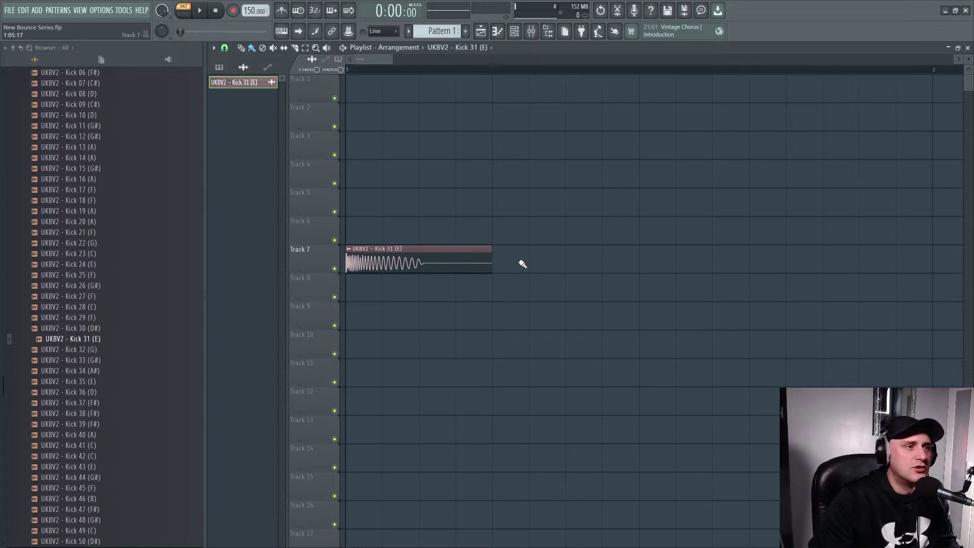
pyautogui.moveTo(493, 263); pyautogui.dragTo(826, 295)
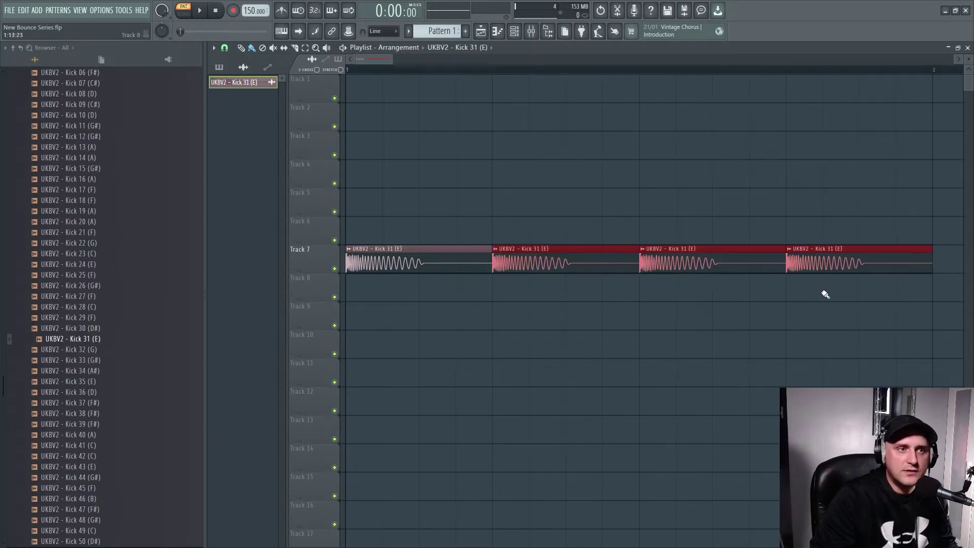
pyautogui.rightClick(523, 263)
pyautogui.rightClick(711, 262)
pyautogui.rightClick(826, 261)
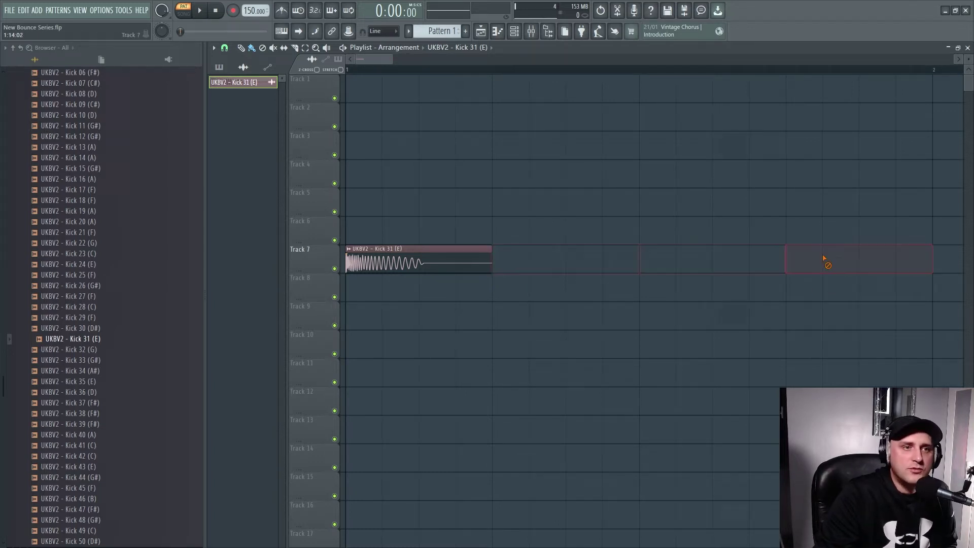
# Step: Place three more Kick 31 clips on beats 2, 3 and 4 of bar 1 on Track 7
pyautogui.click(498, 268)
pyautogui.click(652, 268)
pyautogui.click(789, 271)
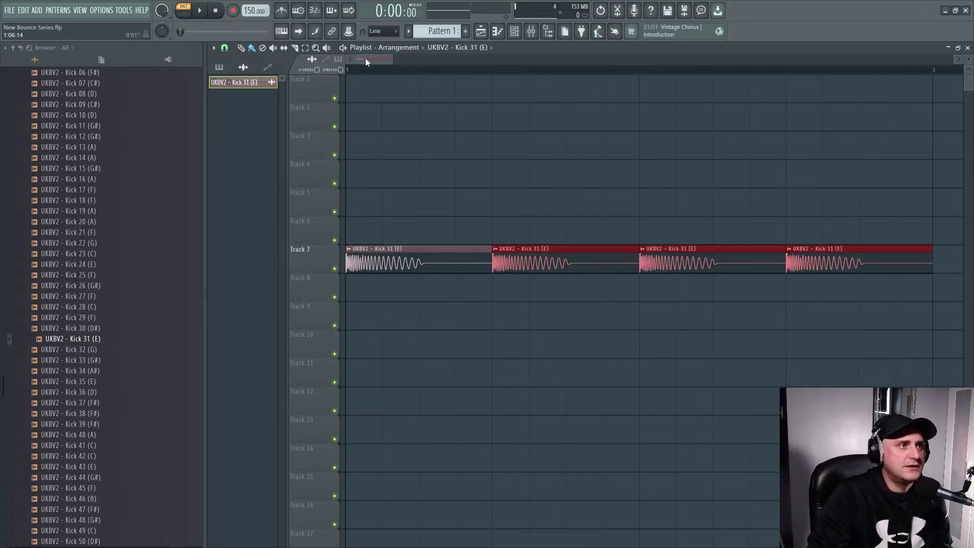
# Step: Add a slight fade-out to the Kick 31 sample in its precomputed effects settings
pyautogui.moveTo(390, 59)
pyautogui.mouseDown()
pyautogui.moveTo(511, 70)
pyautogui.moveTo(406, 63)
pyautogui.mouseUp()
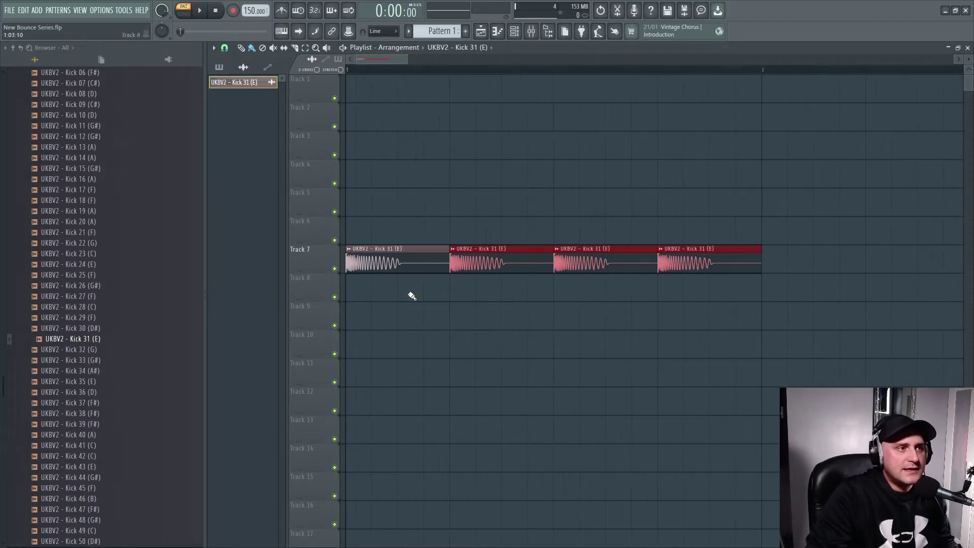
pyautogui.doubleClick(394, 269)
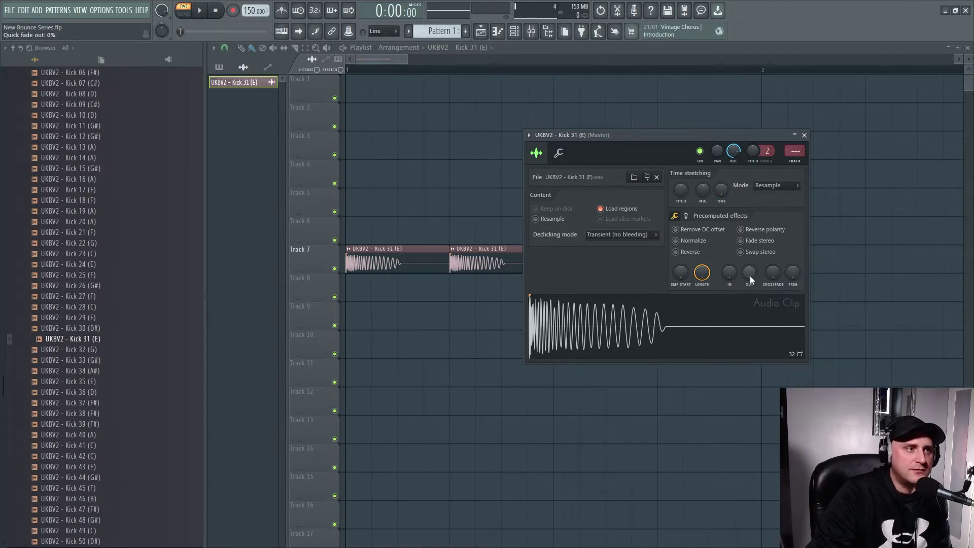
pyautogui.moveTo(750, 275); pyautogui.dragTo(750, 261)
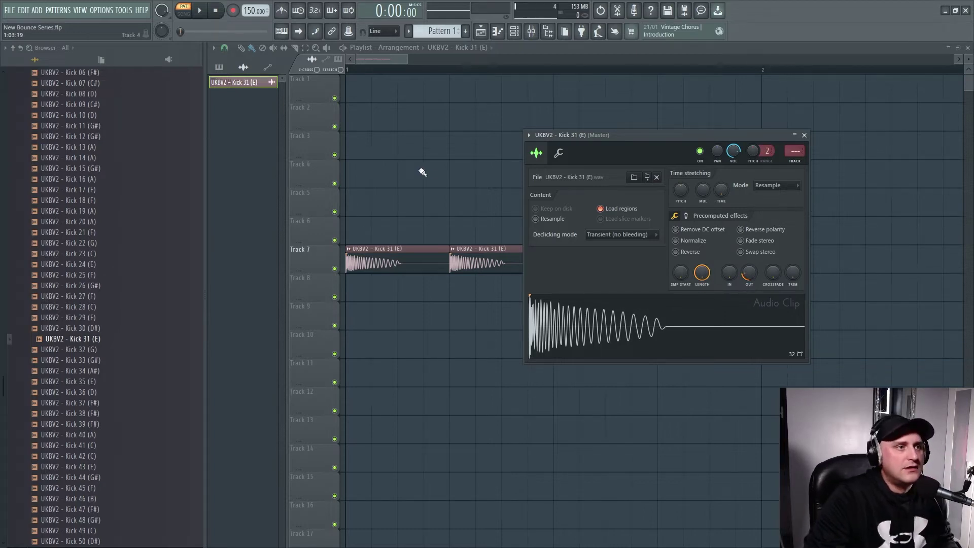
pyautogui.press('Escape')
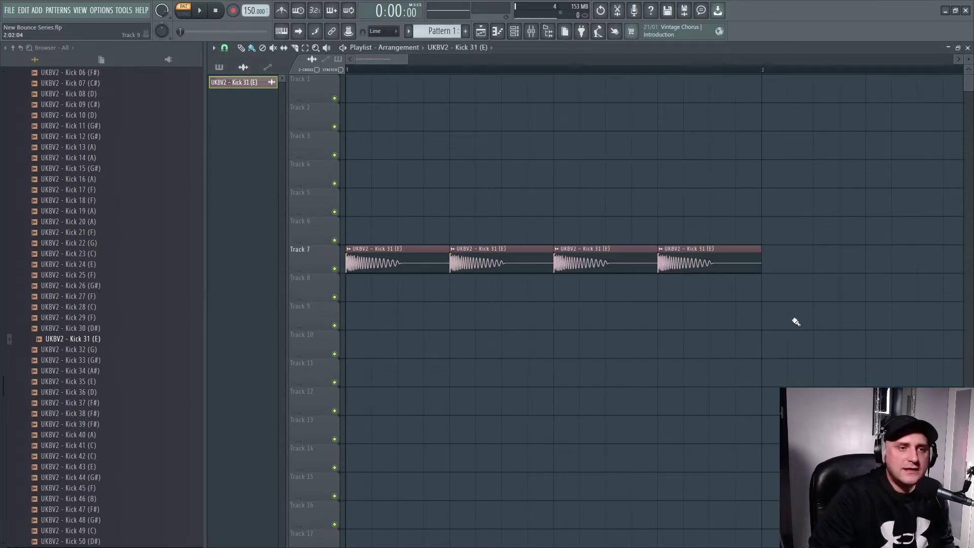
# Step: Shorten all four kick clips on Track 7 to half a beat each
pyautogui.moveTo(817, 330); pyautogui.dragTo(374, 188)
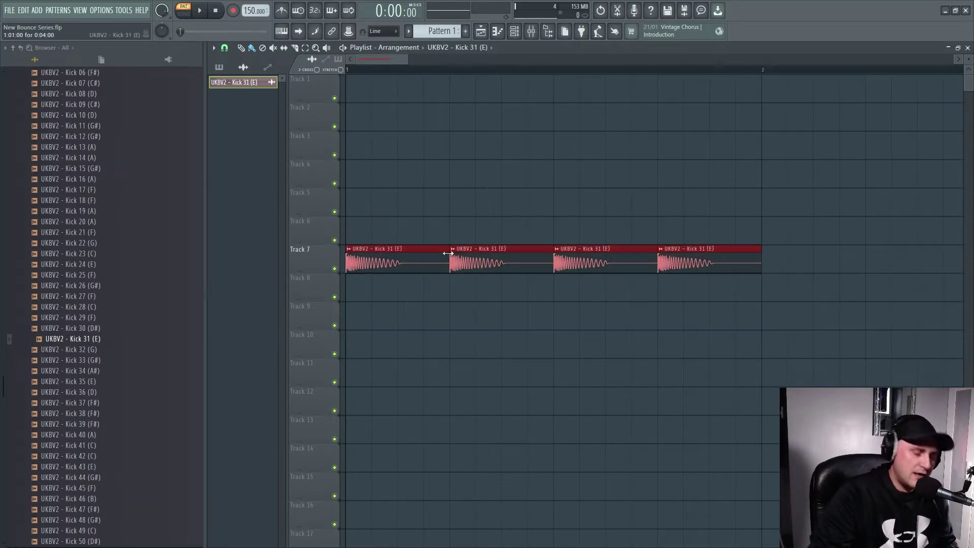
pyautogui.moveTo(448, 254); pyautogui.dragTo(396, 251)
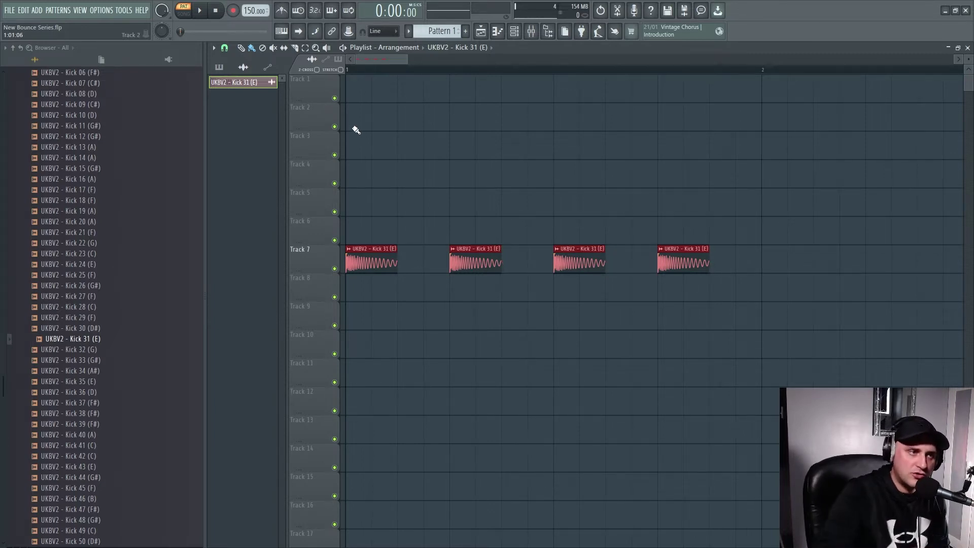
pyautogui.click(407, 291)
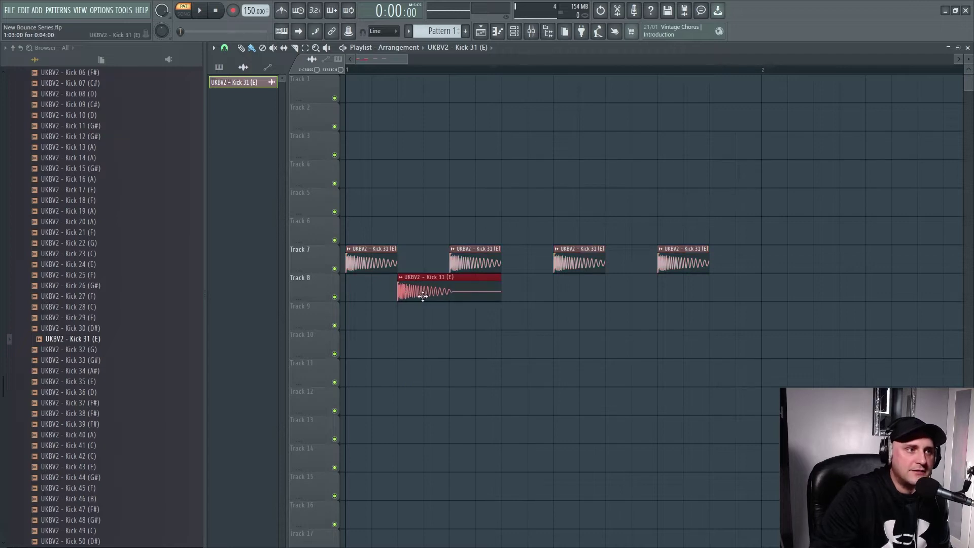
pyautogui.moveTo(502, 283); pyautogui.dragTo(449, 283)
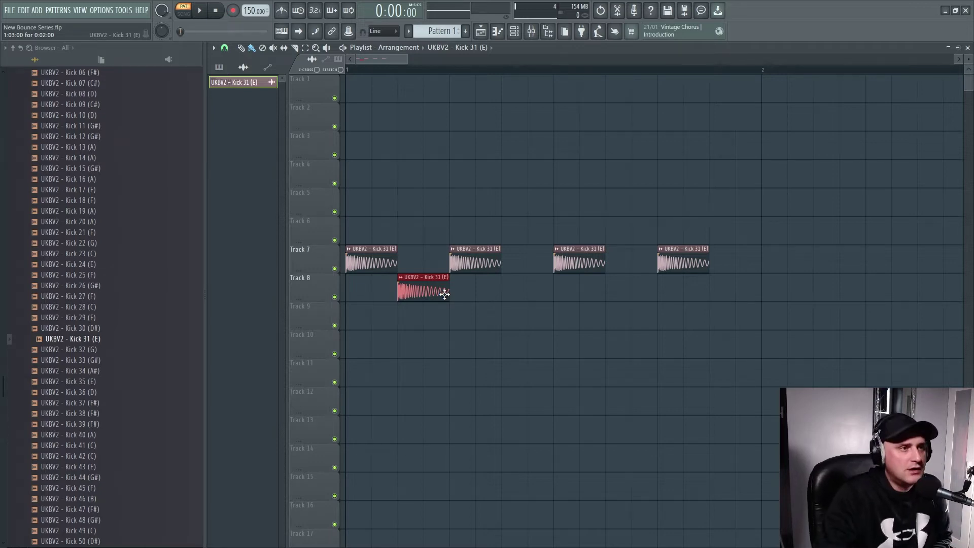
pyautogui.rightClick(423, 294)
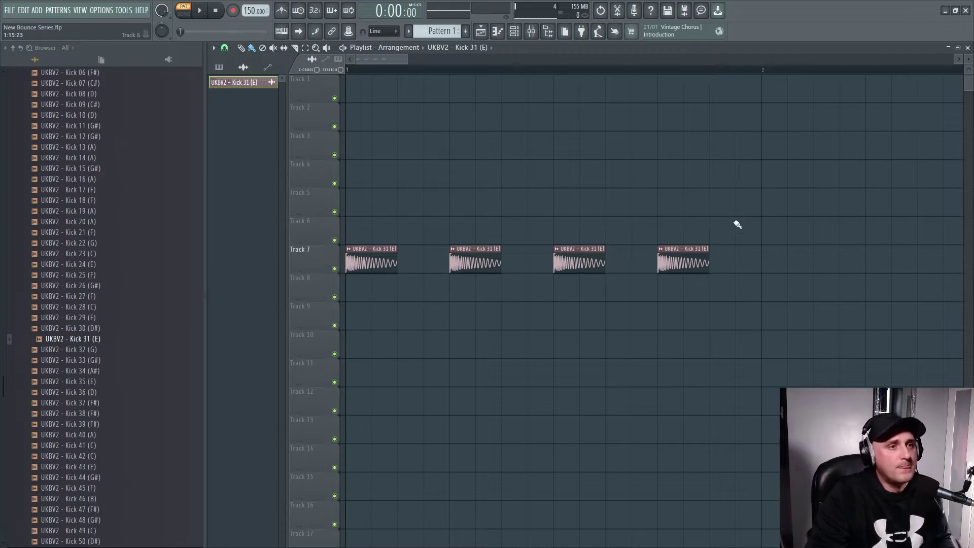
pyautogui.moveTo(408, 63); pyautogui.dragTo(457, 94)
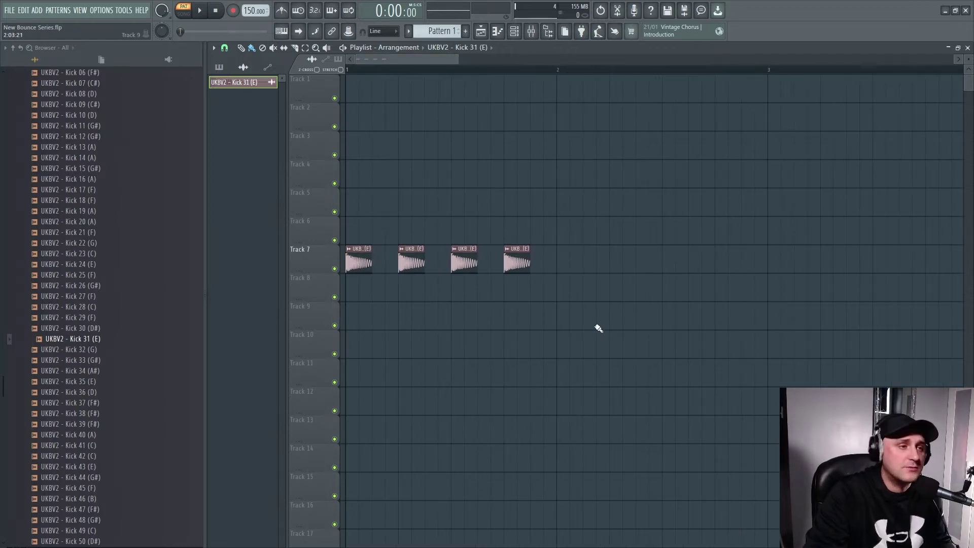
pyautogui.moveTo(618, 330); pyautogui.dragTo(348, 218)
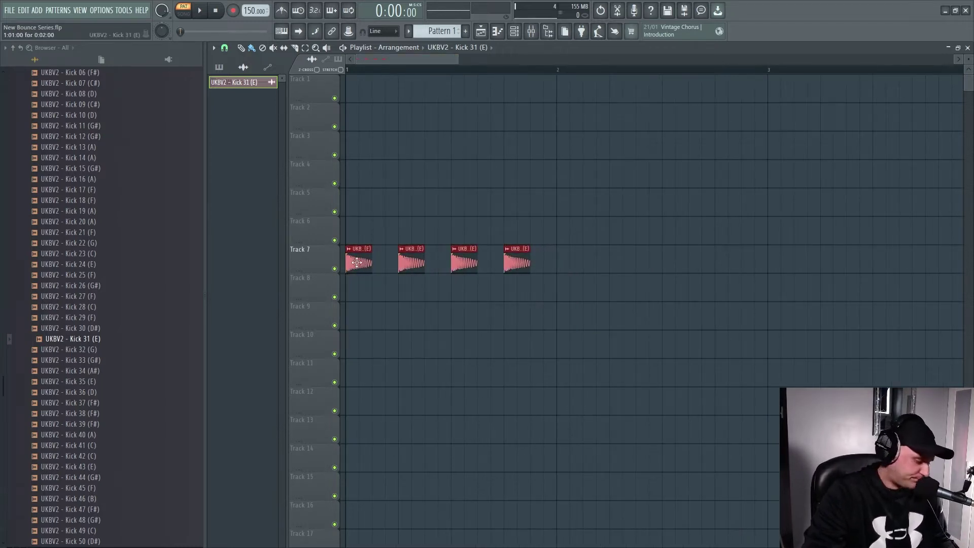
pyautogui.click(613, 324)
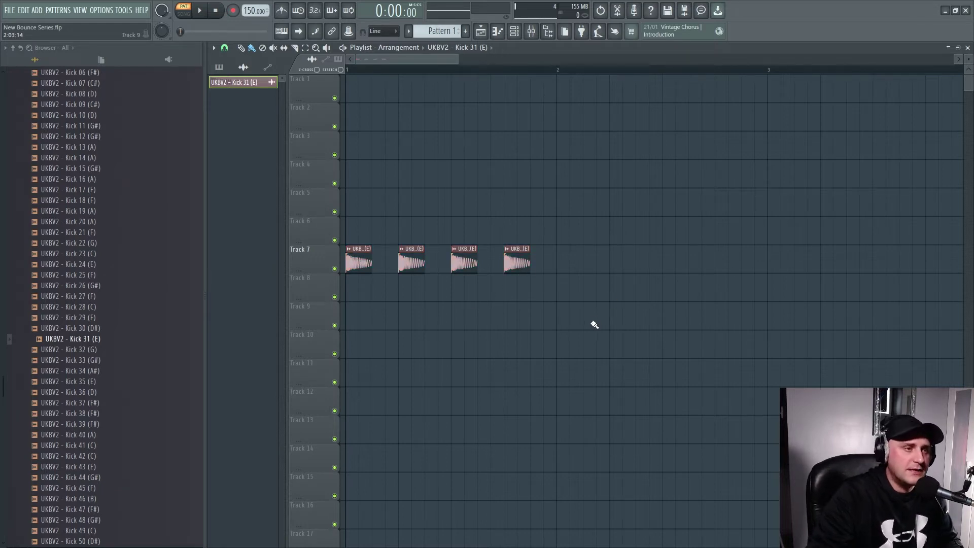
# Step: Copy the bar 1 kick clips across bars 2 to 4 on Track 7 and switch playback to song mode
pyautogui.moveTo(638, 358); pyautogui.dragTo(317, 224)
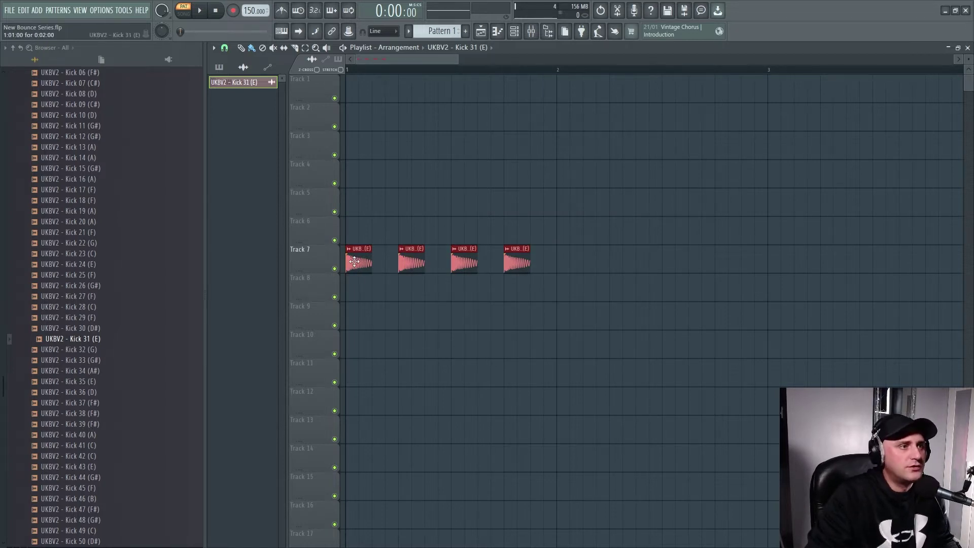
pyautogui.moveTo(354, 261); pyautogui.dragTo(567, 270)
pyautogui.moveTo(820, 355); pyautogui.dragTo(354, 160)
pyautogui.moveTo(354, 258); pyautogui.dragTo(775, 265)
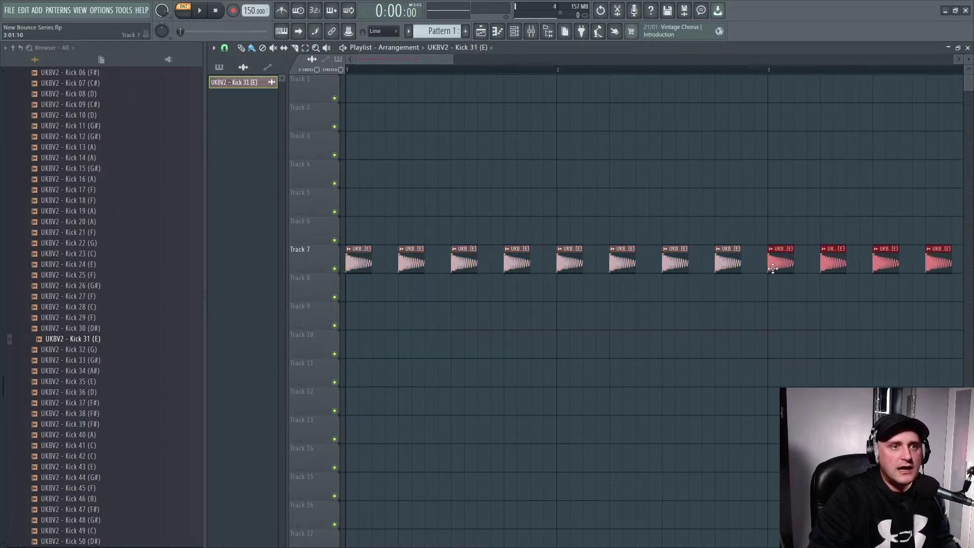
pyautogui.scroll(-5, 439, 64)
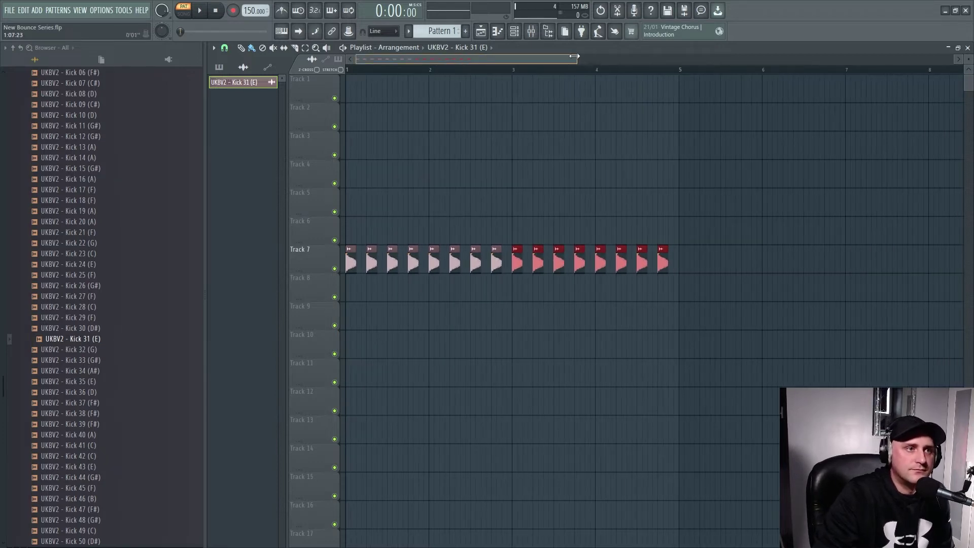
pyautogui.click(232, 12)
pyautogui.click(183, 15)
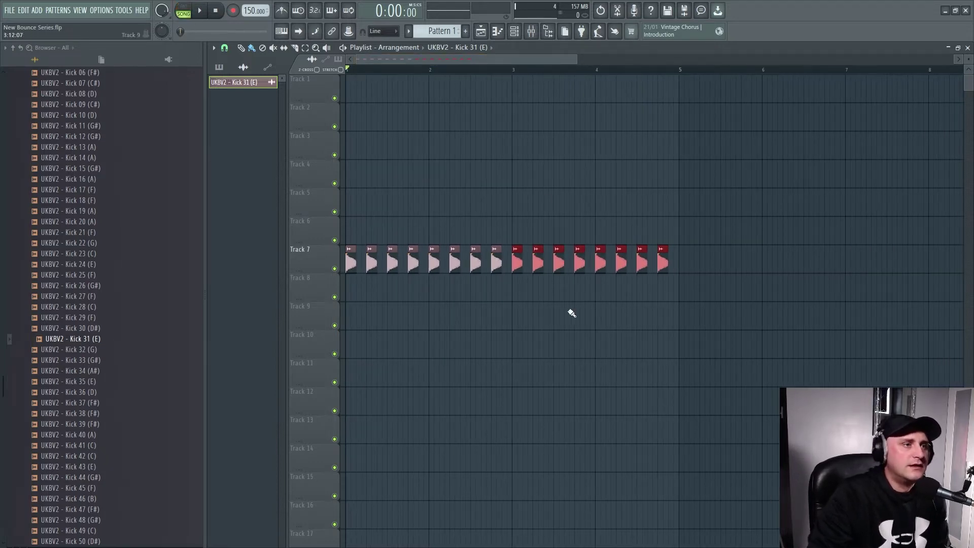
# Step: Route the Kick 31 sample to mixer track 1, the Kick Bus, and play the kick pattern back
pyautogui.click(517, 283)
pyautogui.doubleClick(515, 261)
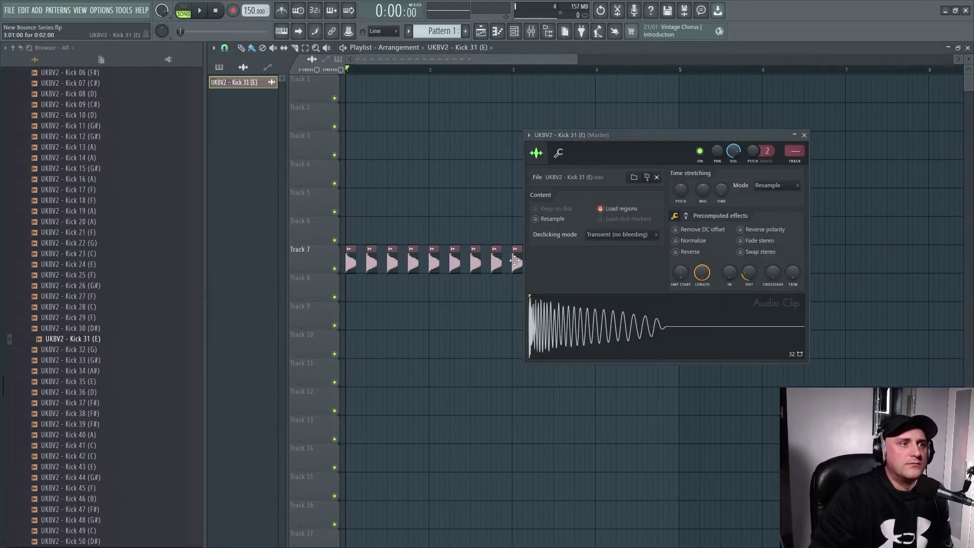
pyautogui.moveTo(801, 153); pyautogui.dragTo(796, 147)
pyautogui.doubleClick(796, 146)
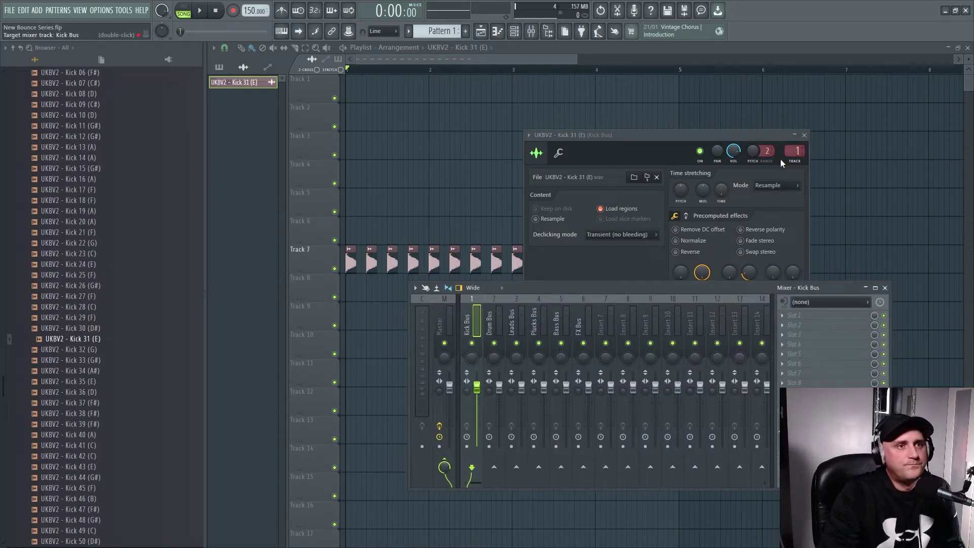
pyautogui.moveTo(679, 135); pyautogui.dragTo(652, 129)
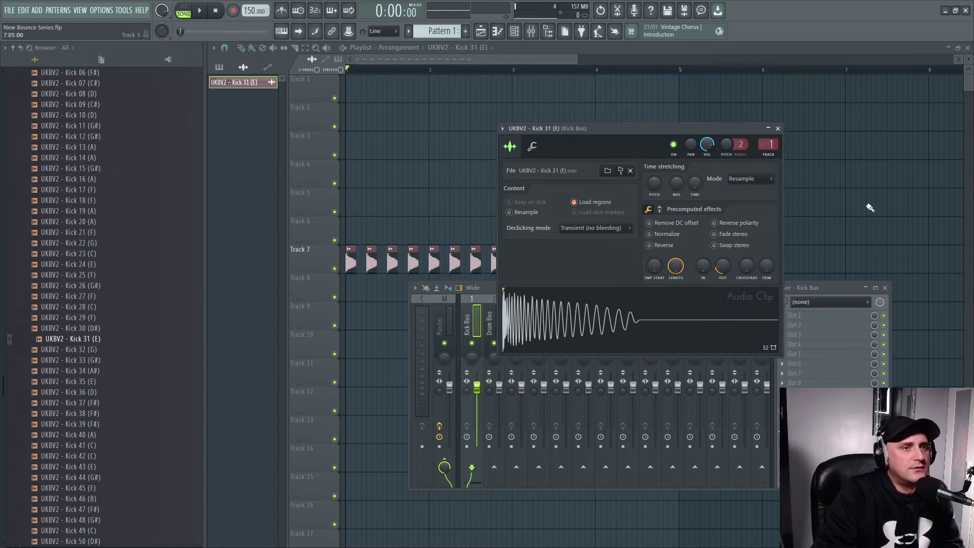
pyautogui.press('F12')
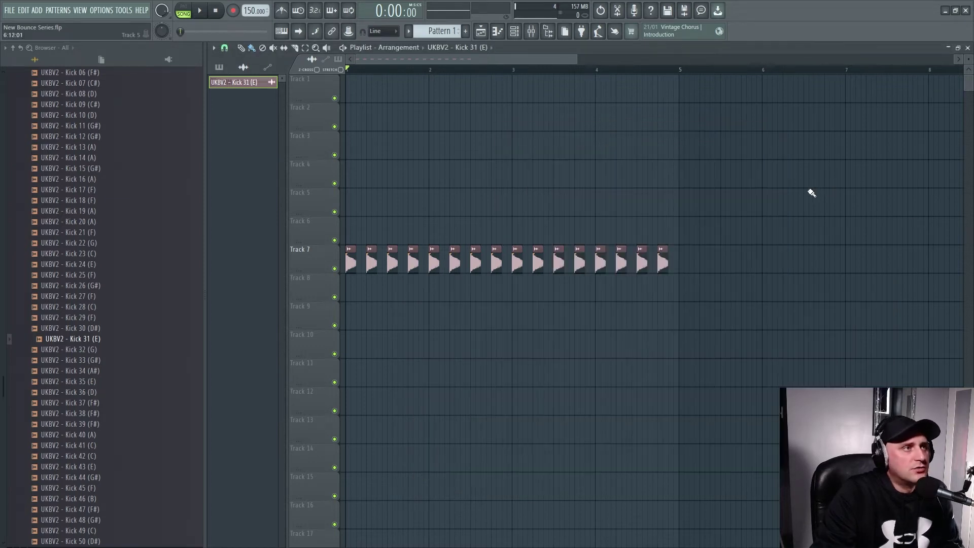
pyautogui.click(202, 11)
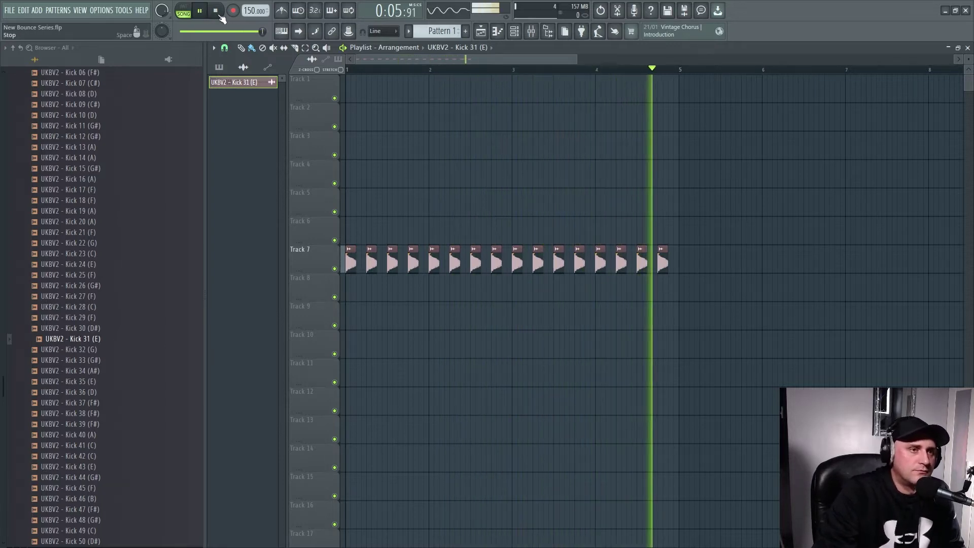
pyautogui.click(217, 11)
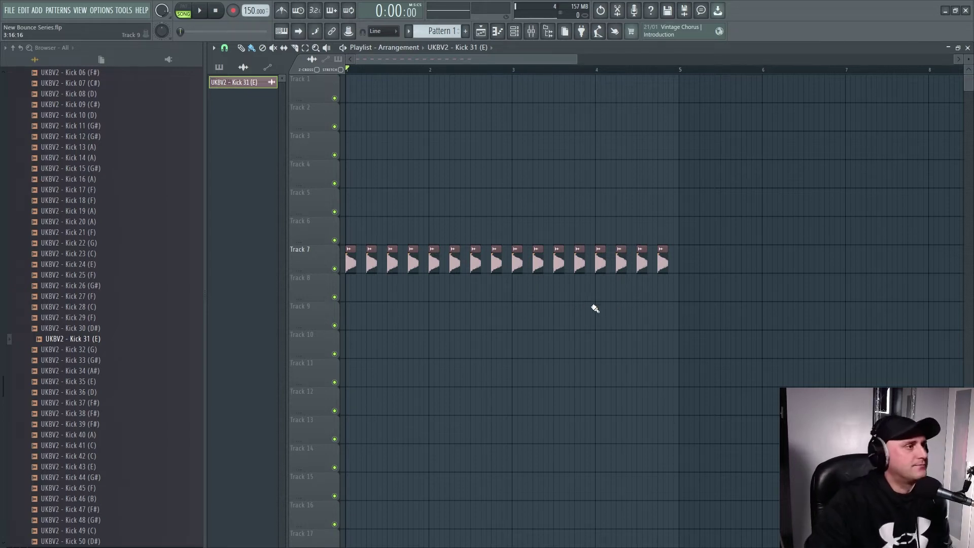
# Step: Switch from the Kicks folder to the Claps folder in Drum Hits and audition clap samples, including Clap 13
pyautogui.scroll(3, 112, 318)
pyautogui.scroll(3, 111, 319)
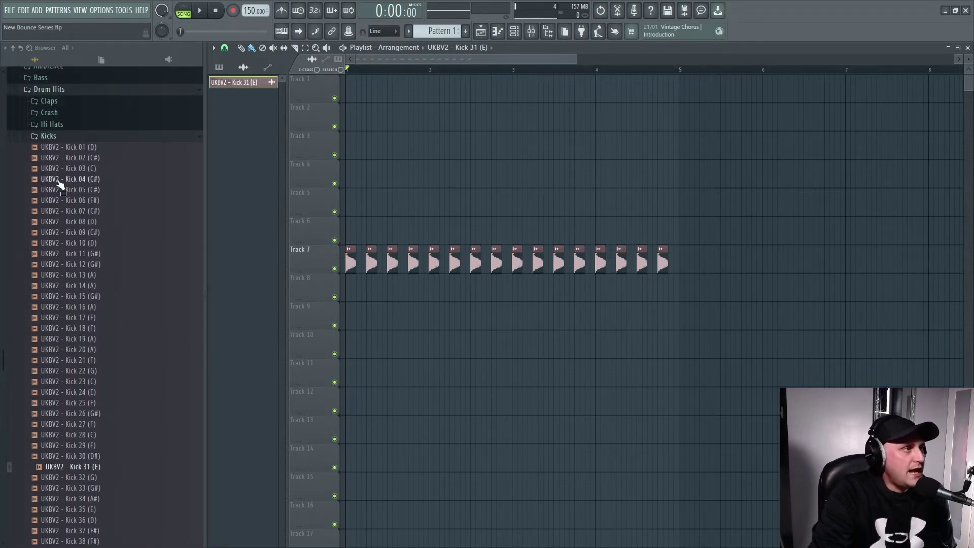
pyautogui.click(48, 135)
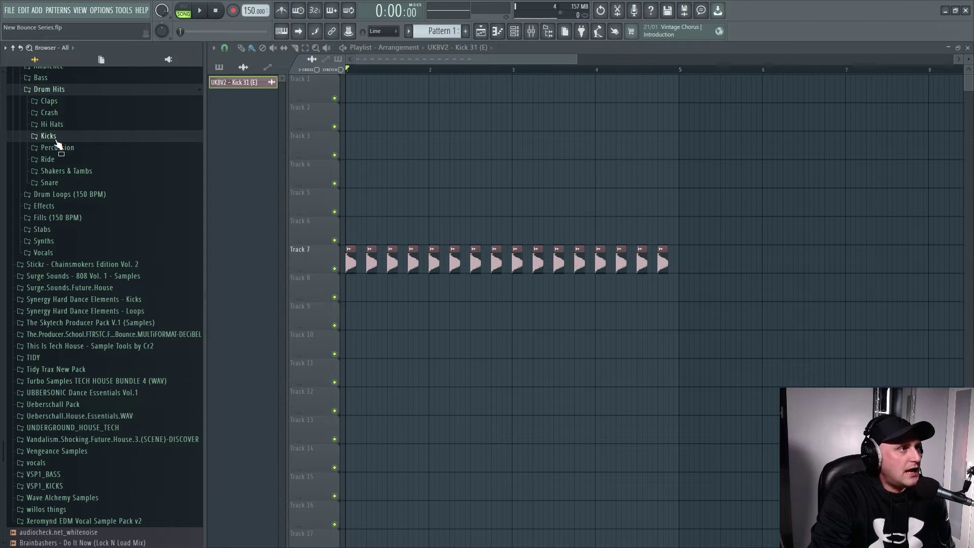
pyautogui.click(62, 101)
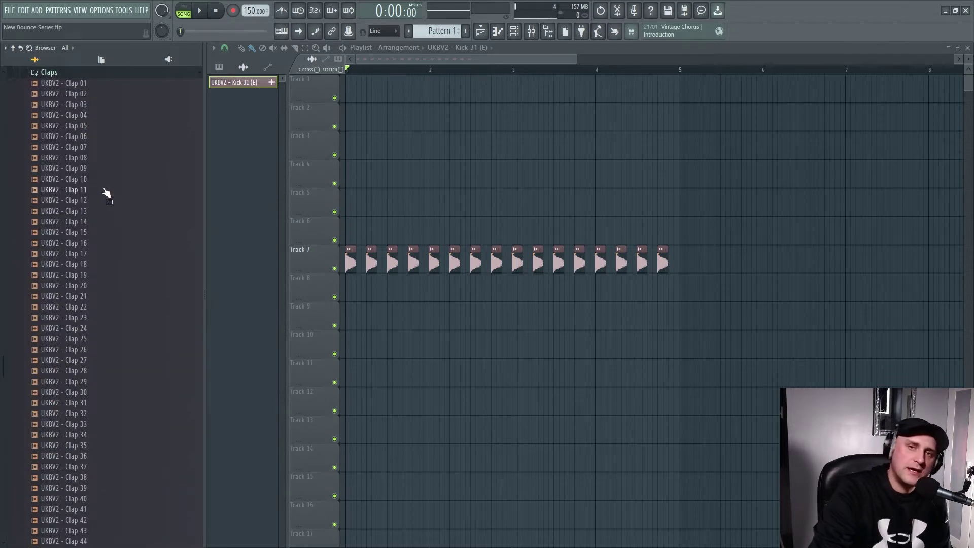
pyautogui.click(105, 193)
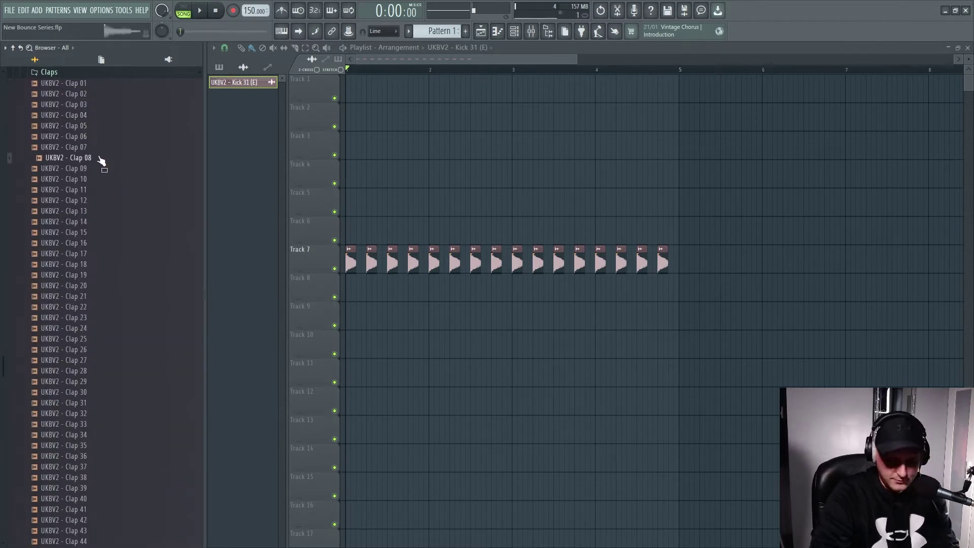
pyautogui.press('Down')
pyautogui.press('Down')
pyautogui.press('Down')
pyautogui.press('Down')
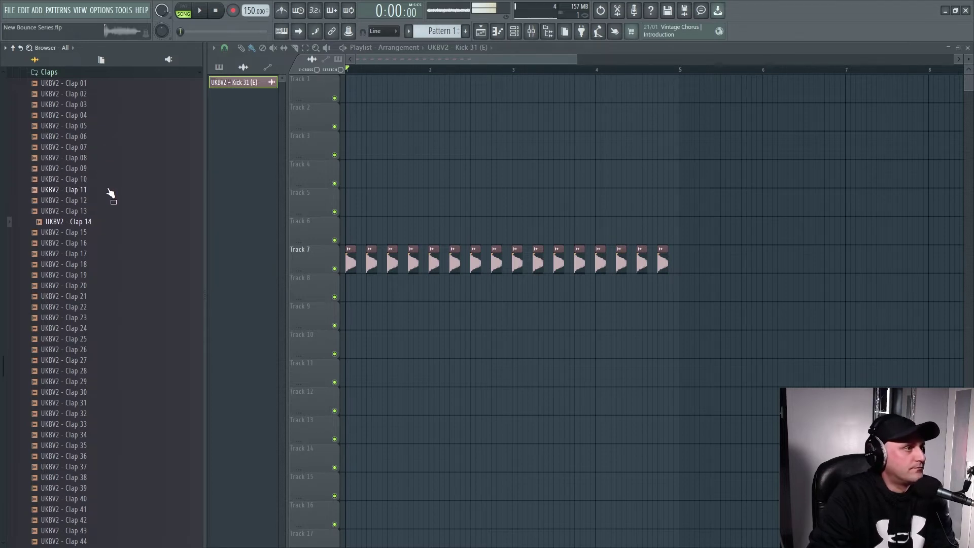
pyautogui.click(109, 214)
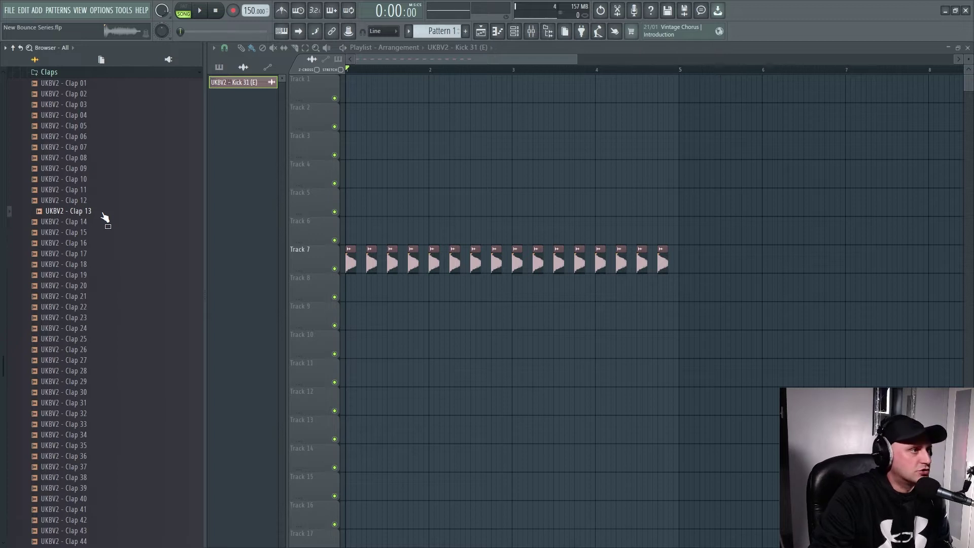
# Step: Place Clap 13 on Track 8 at beat 2 of bar 1 and trim the clip to one beat
pyautogui.moveTo(104, 218); pyautogui.dragTo(374, 295)
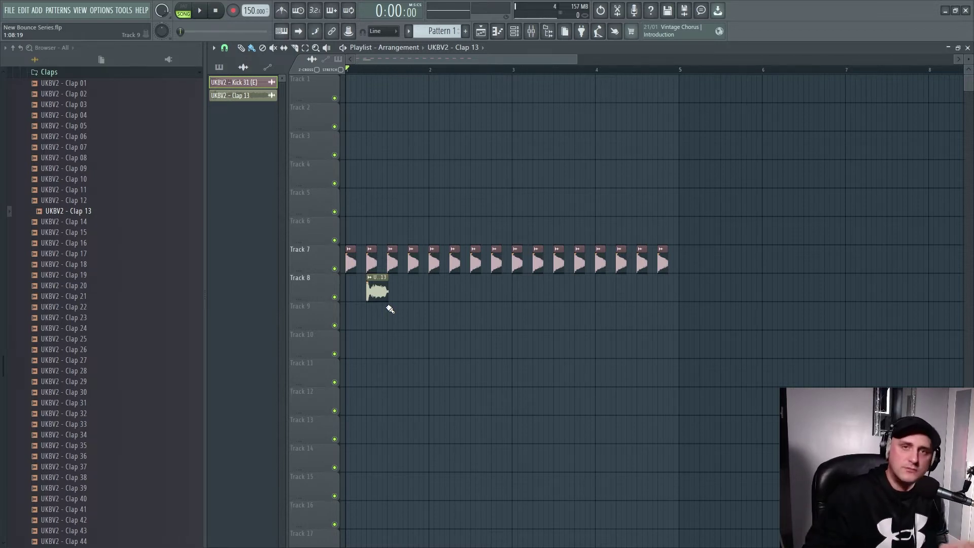
pyautogui.keyDown('ctrl'); pyautogui.scroll(3, 407, 77); pyautogui.keyUp('ctrl')
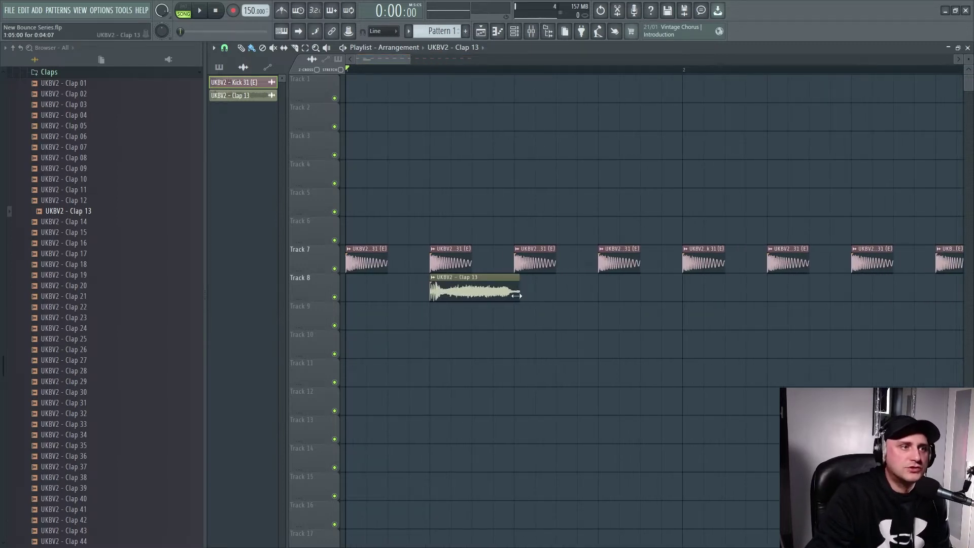
pyautogui.moveTo(517, 290); pyautogui.dragTo(515, 291)
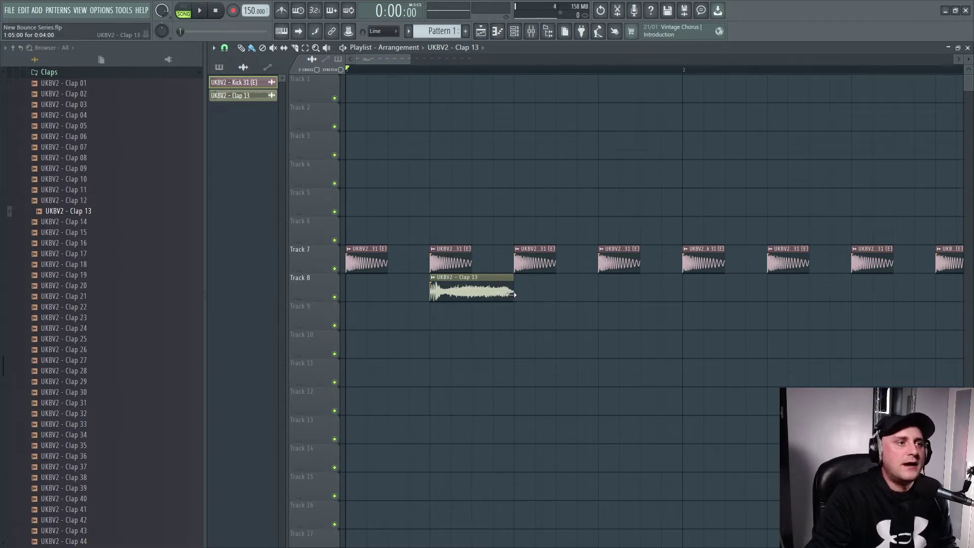
# Step: Add a strong fade-out to the Clap 13 sample in its precomputed effects settings
pyautogui.doubleClick(495, 292)
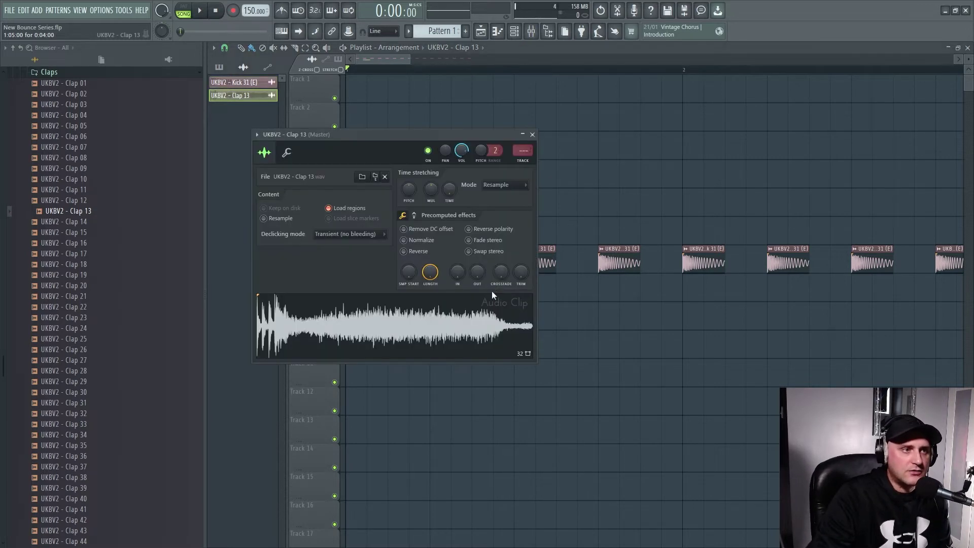
pyautogui.moveTo(488, 138); pyautogui.dragTo(773, 164)
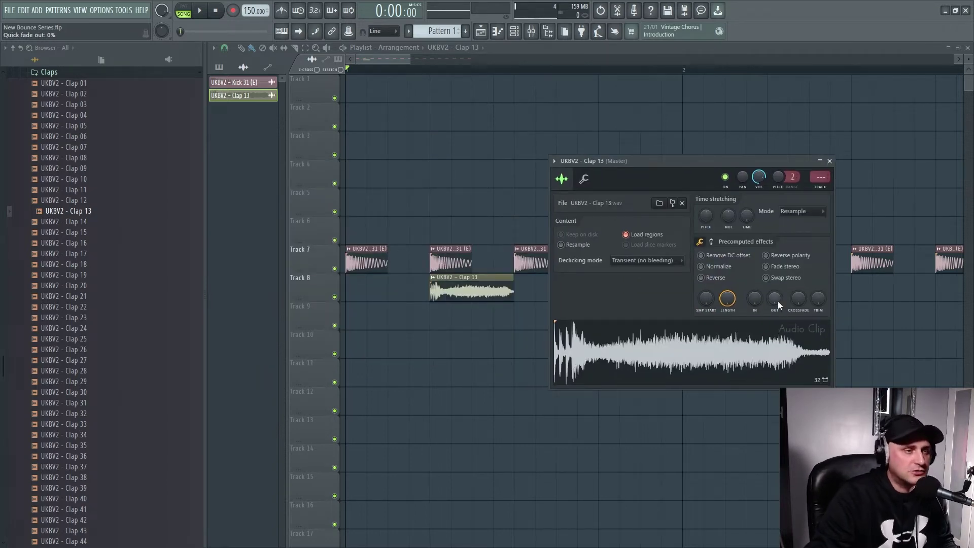
pyautogui.moveTo(780, 305); pyautogui.dragTo(780, 285)
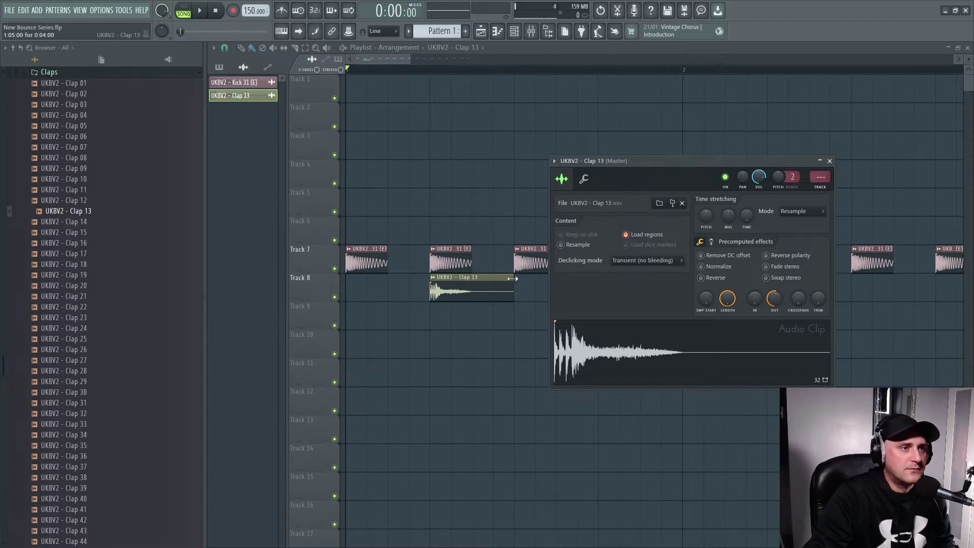
# Step: Shorten the Clap 13 clip to half a beat and place a second one on beat 4 of bar 1
pyautogui.moveTo(514, 278); pyautogui.dragTo(472, 278)
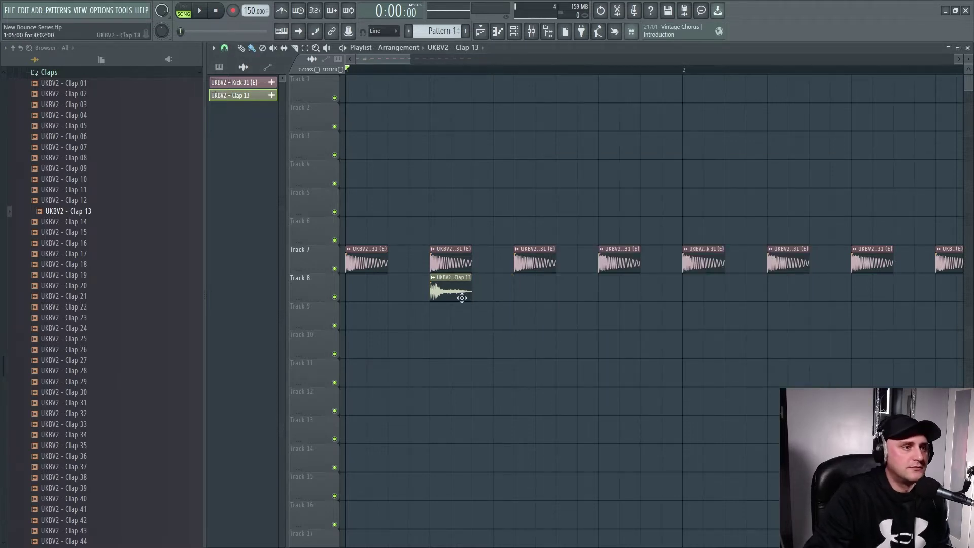
pyautogui.click(611, 292)
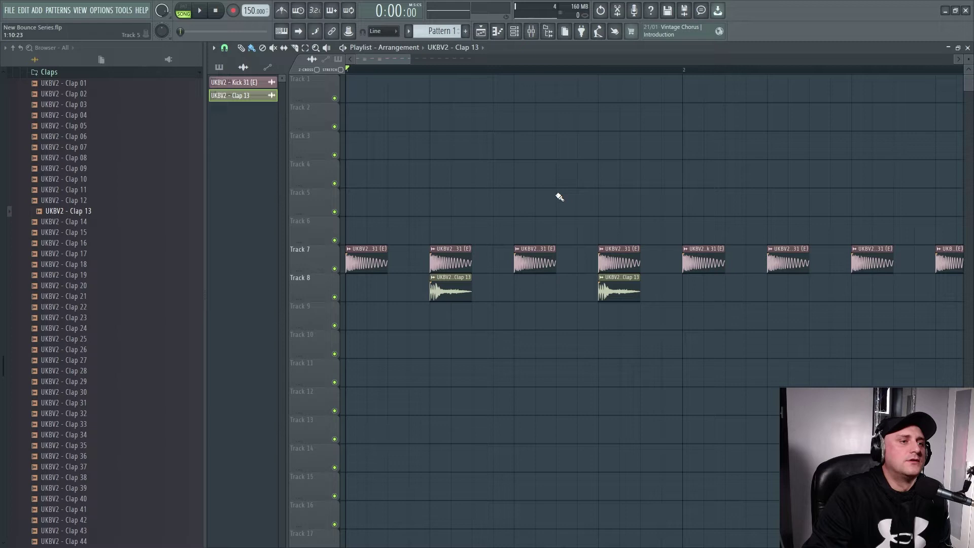
# Step: Route the Clap 13 sample to mixer track 7 and name that track Clap
pyautogui.doubleClick(614, 287)
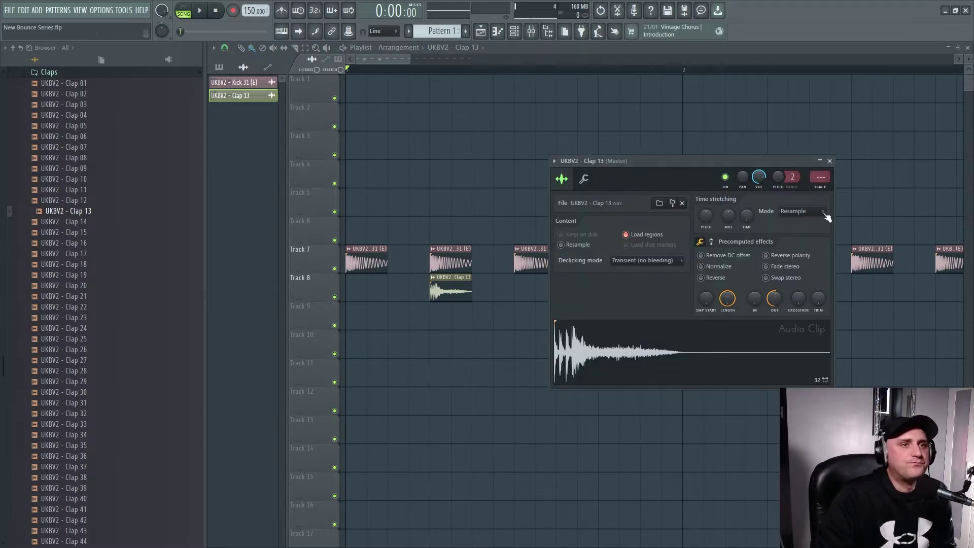
pyautogui.doubleClick(822, 177)
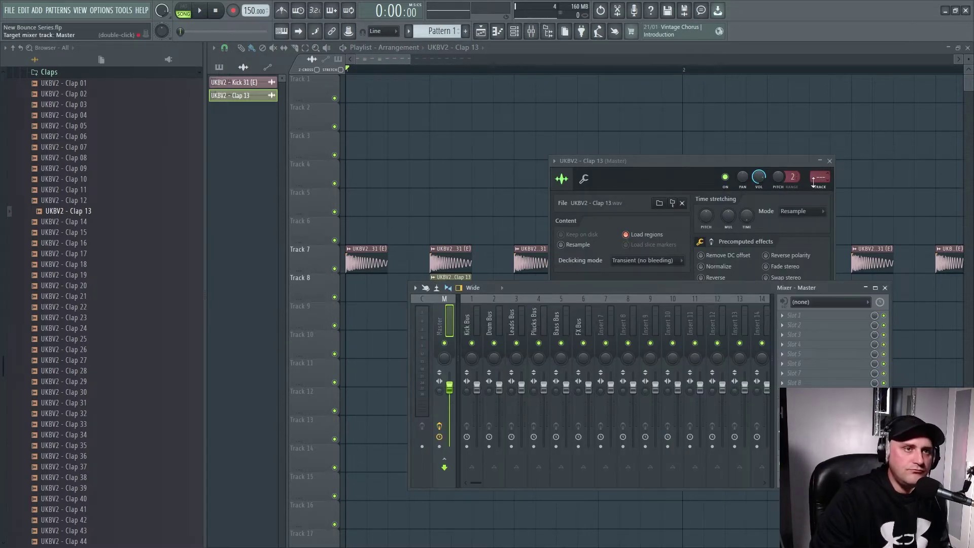
pyautogui.moveTo(753, 162); pyautogui.dragTo(586, 38)
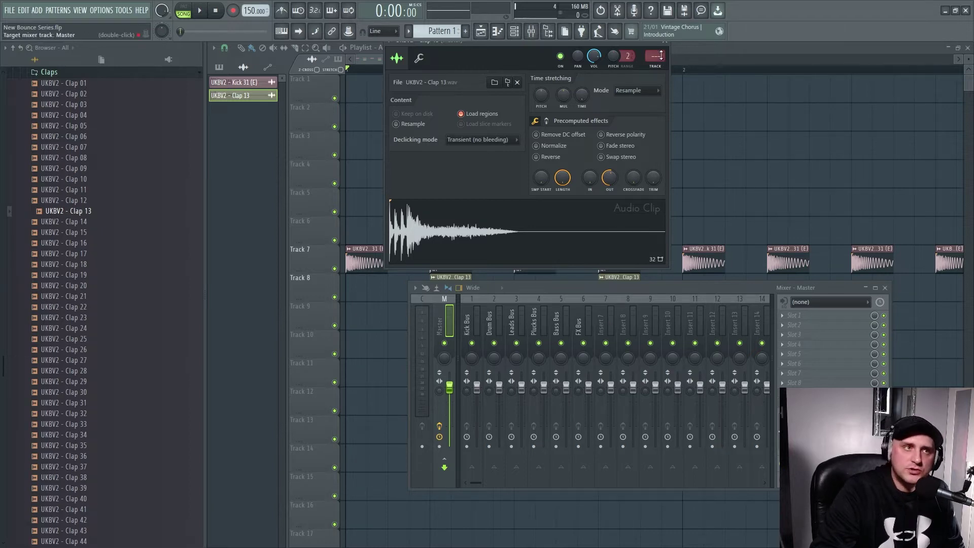
pyautogui.scroll(7, 661, 55)
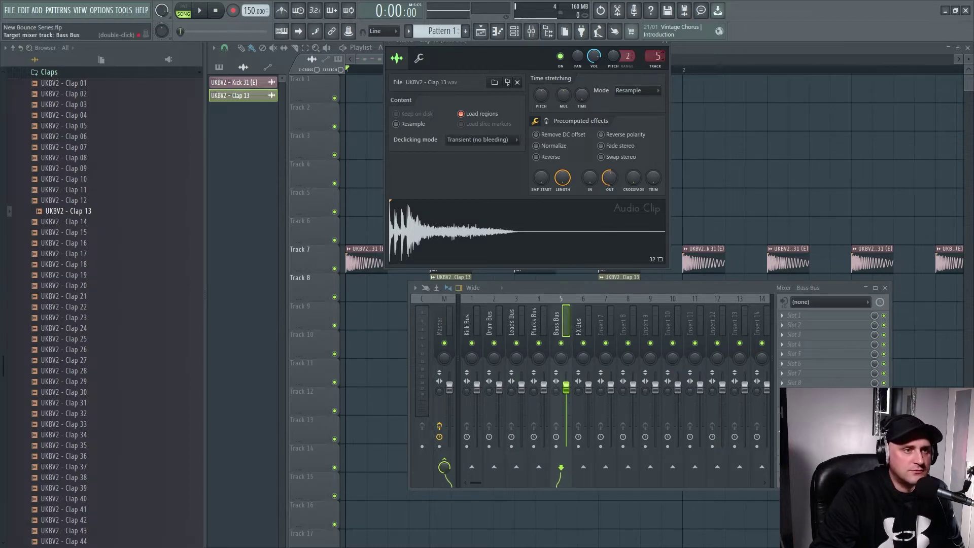
pyautogui.rightClick(623, 298)
pyautogui.click(660, 253)
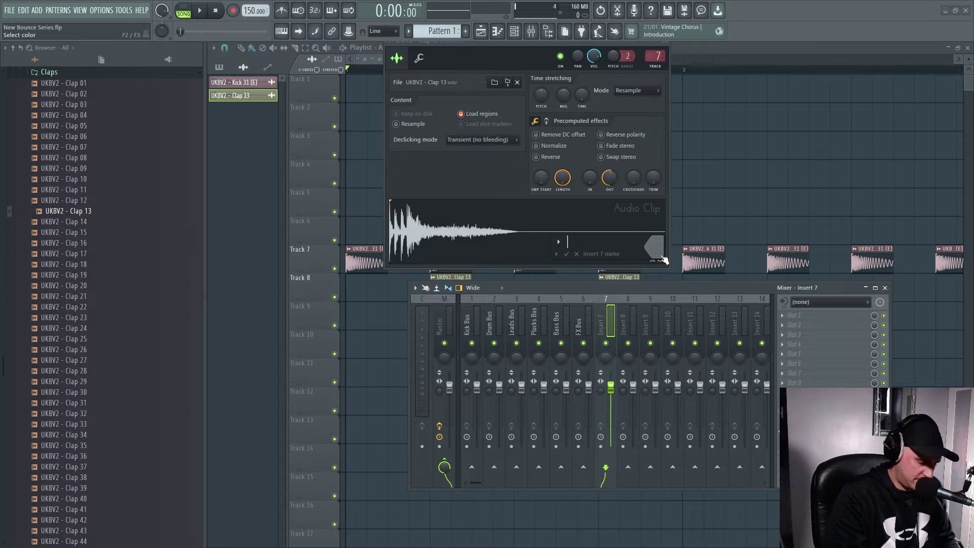
pyautogui.write('Clap')
pyautogui.press('Return')
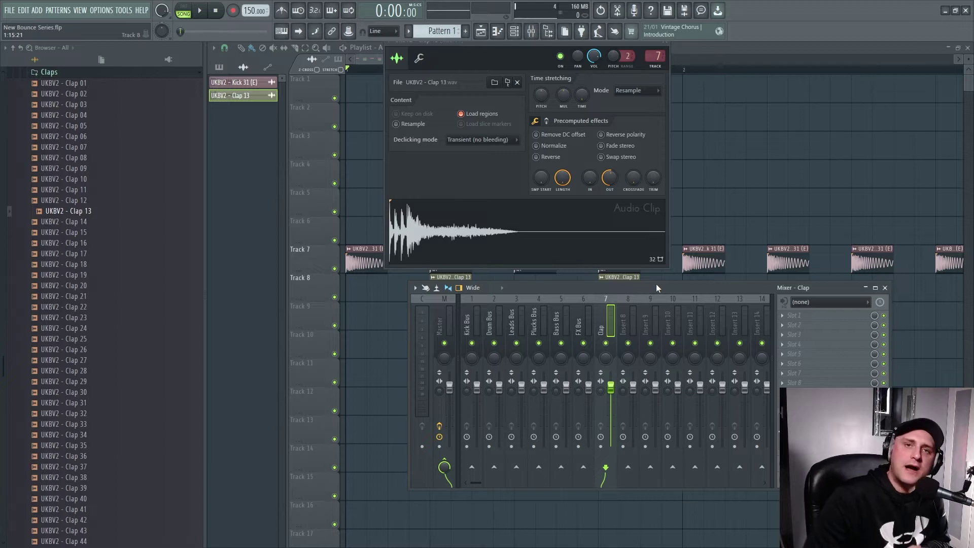
# Step: Route the Clap mixer track only to the Drum Bus and lower the Clap track's volume
pyautogui.rightClick(495, 470)
pyautogui.click(531, 483)
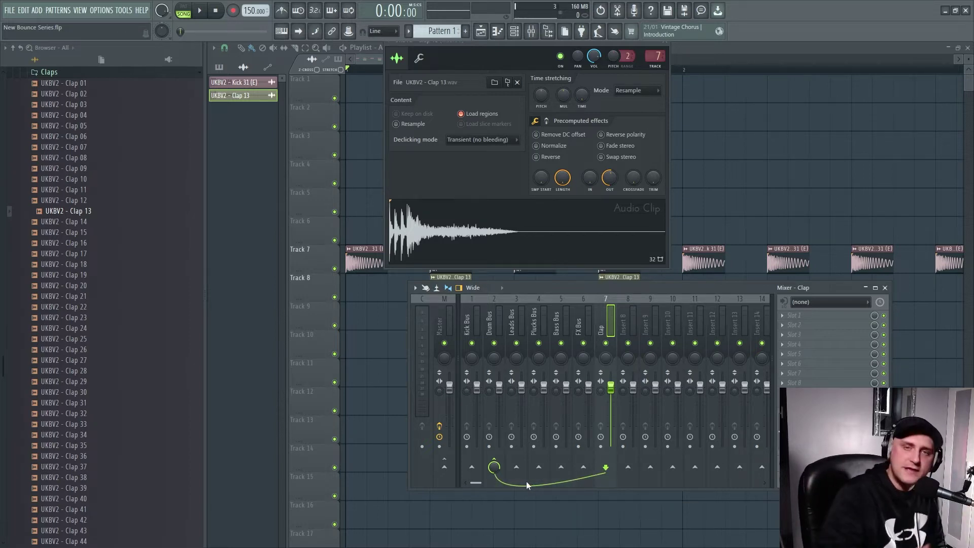
pyautogui.click(494, 327)
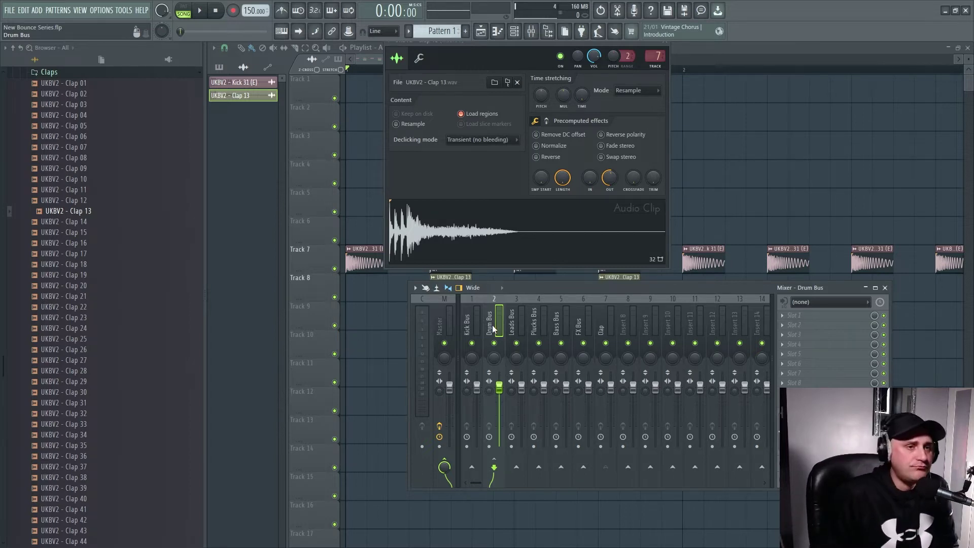
pyautogui.click(610, 324)
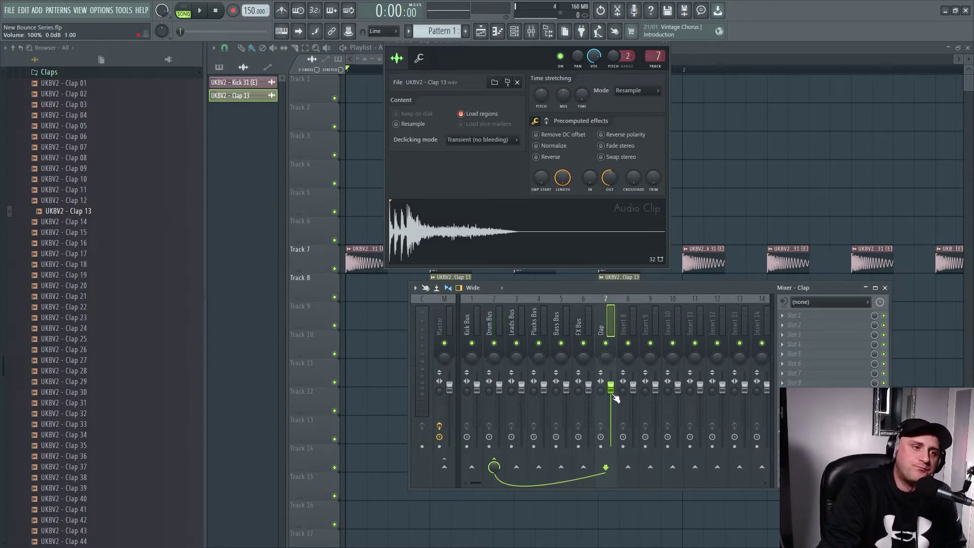
pyautogui.moveTo(615, 396); pyautogui.dragTo(611, 406)
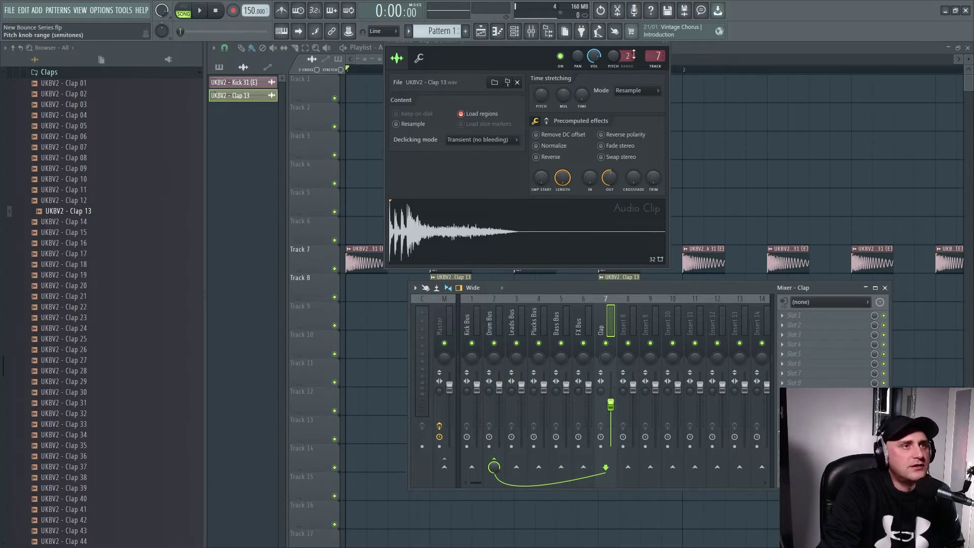
# Step: Close the sample settings and mixer, and select all of bar 1 in the playlist timeline
pyautogui.click(682, 53)
pyautogui.moveTo(689, 71); pyautogui.dragTo(346, 89)
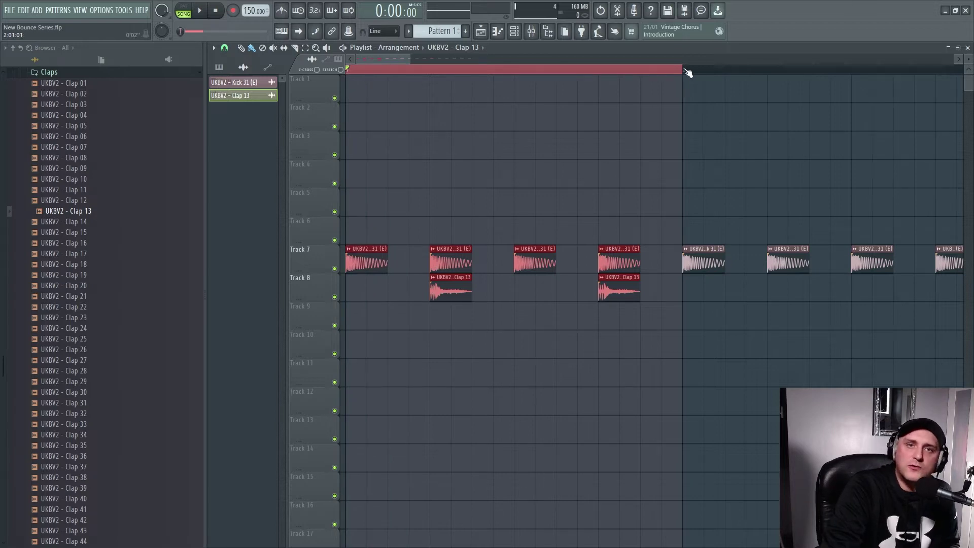
# Step: Play the bar 1 loop with the mixer open and slightly raise the Clap track's volume
pyautogui.click(200, 10)
pyautogui.press('F9')
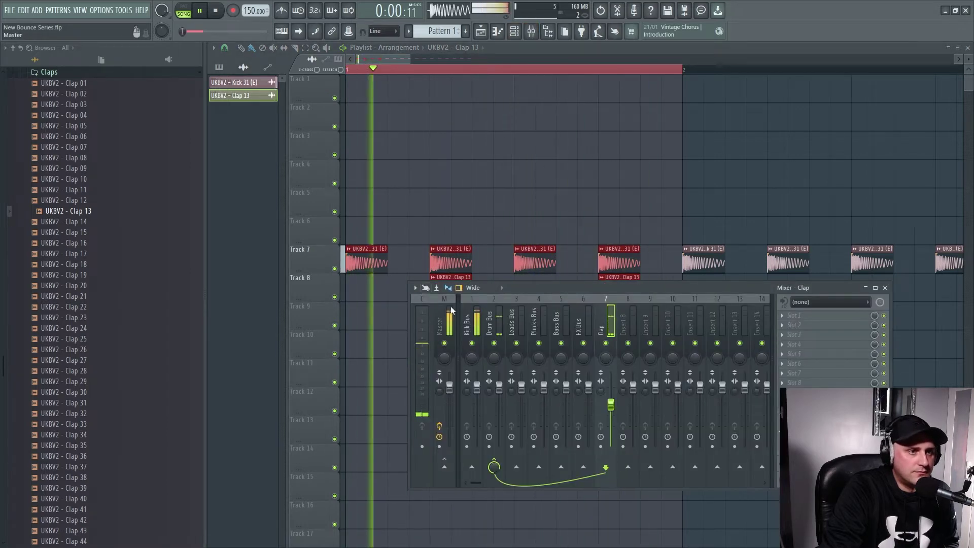
pyautogui.moveTo(611, 405); pyautogui.dragTo(611, 402)
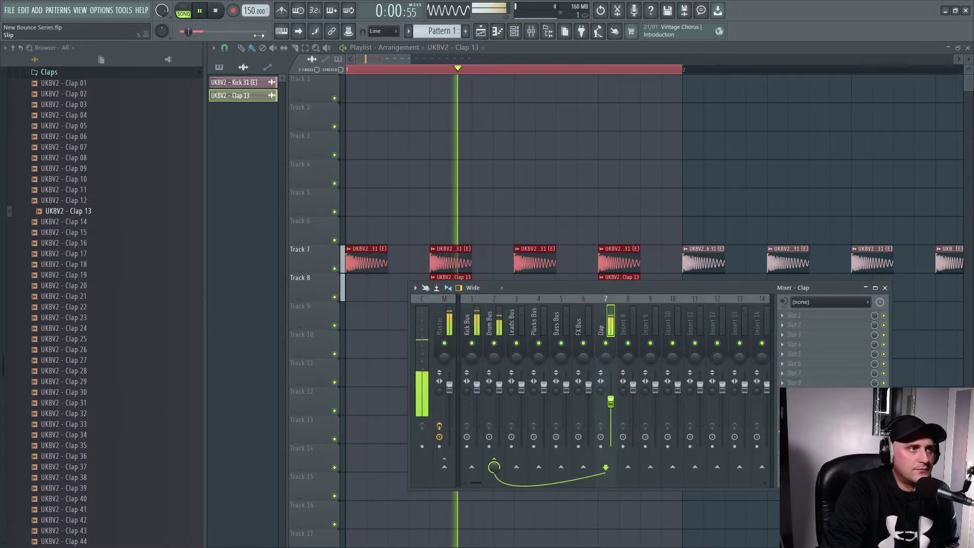
pyautogui.click(219, 12)
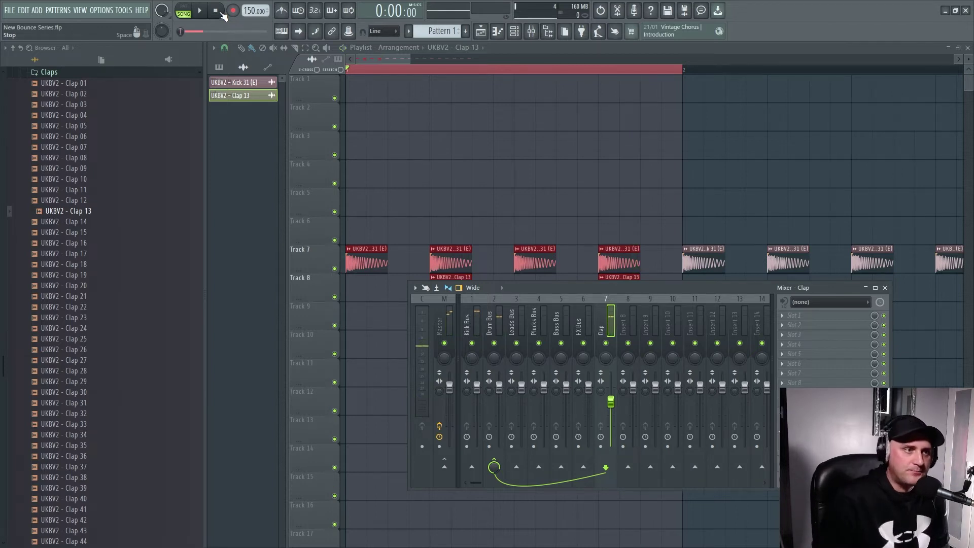
# Step: Lower the Kick Bus volume to 92% and listen to the bar 1 loop again
pyautogui.click(475, 324)
pyautogui.moveTo(477, 387); pyautogui.dragTo(477, 390)
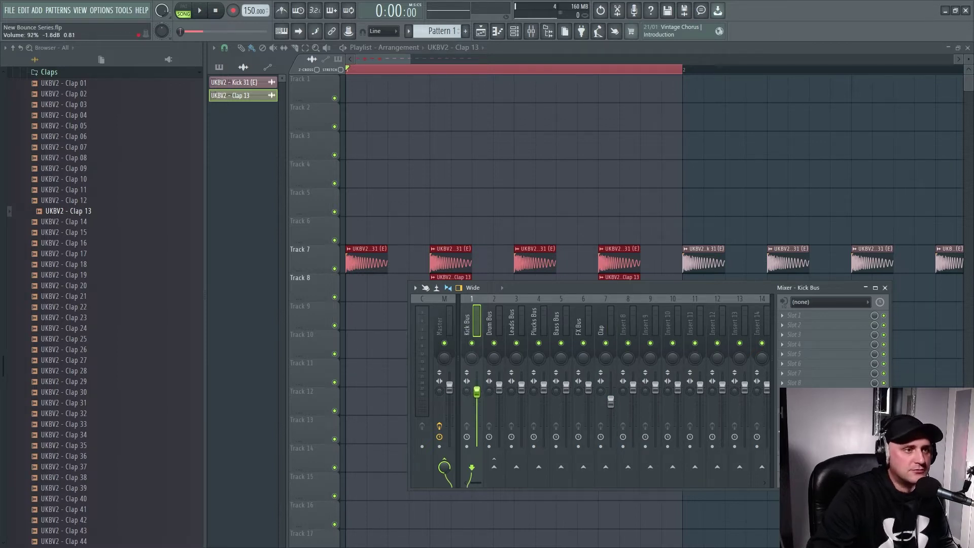
pyautogui.press('space')
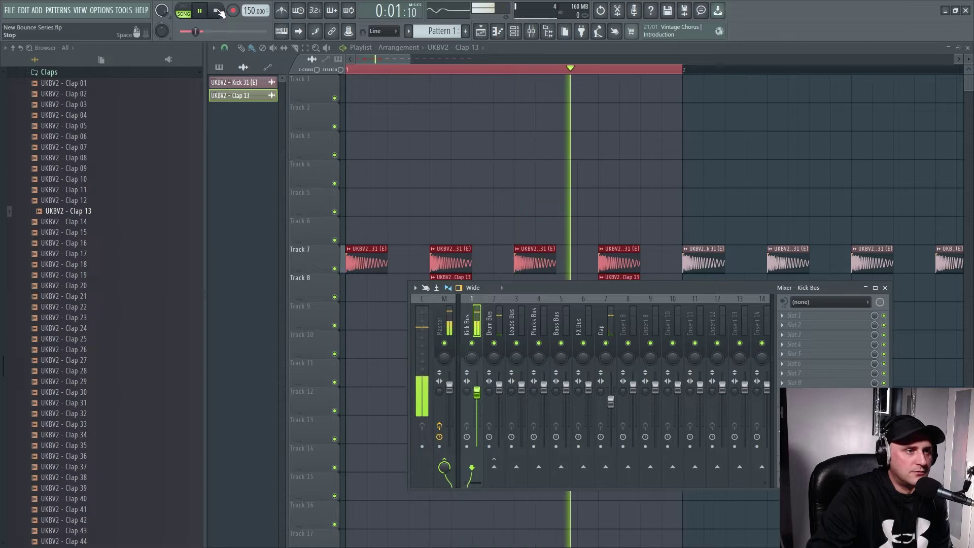
pyautogui.click(217, 11)
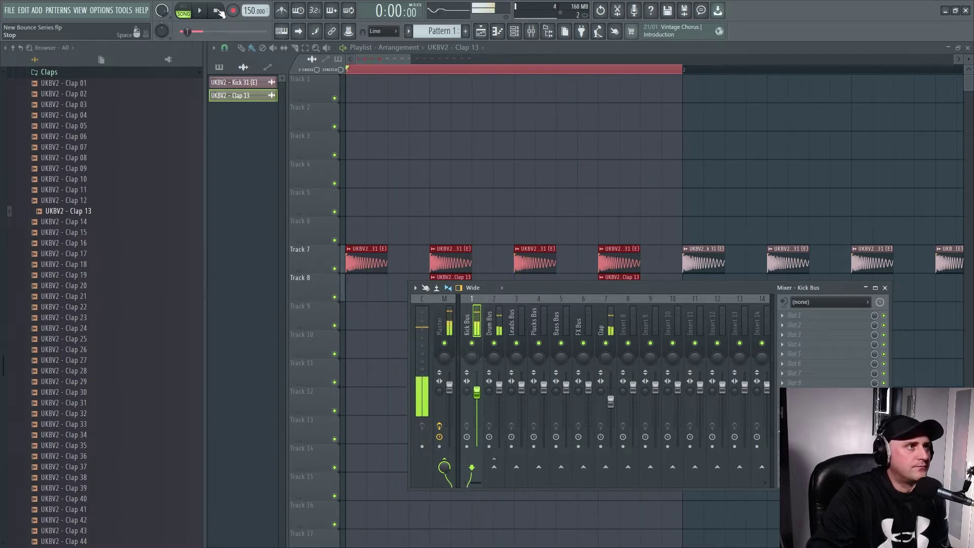
pyautogui.press('F9')
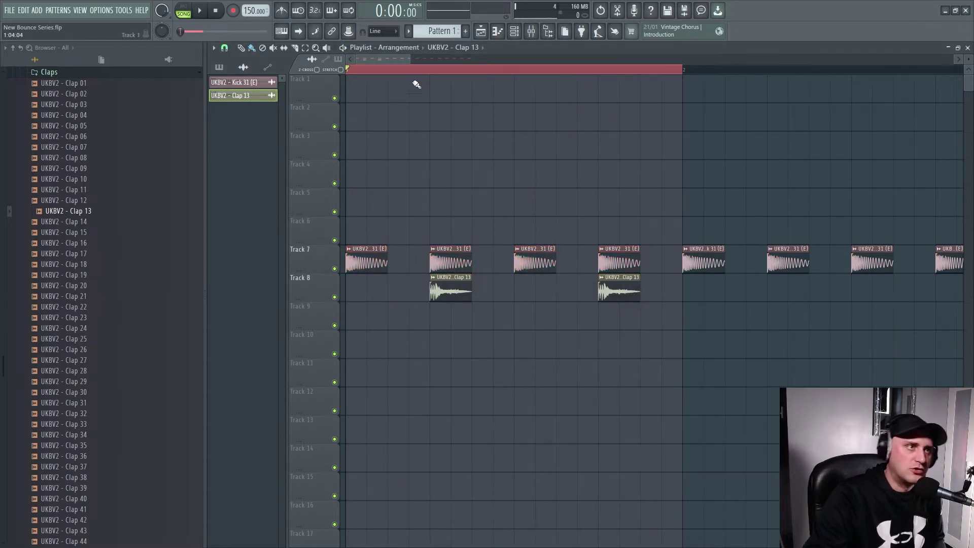
# Step: Copy the bar 1 claps across bars 2 to 4 on Track 8, then play all four bars without a timeline selection
pyautogui.scroll(-3, 416, 84)
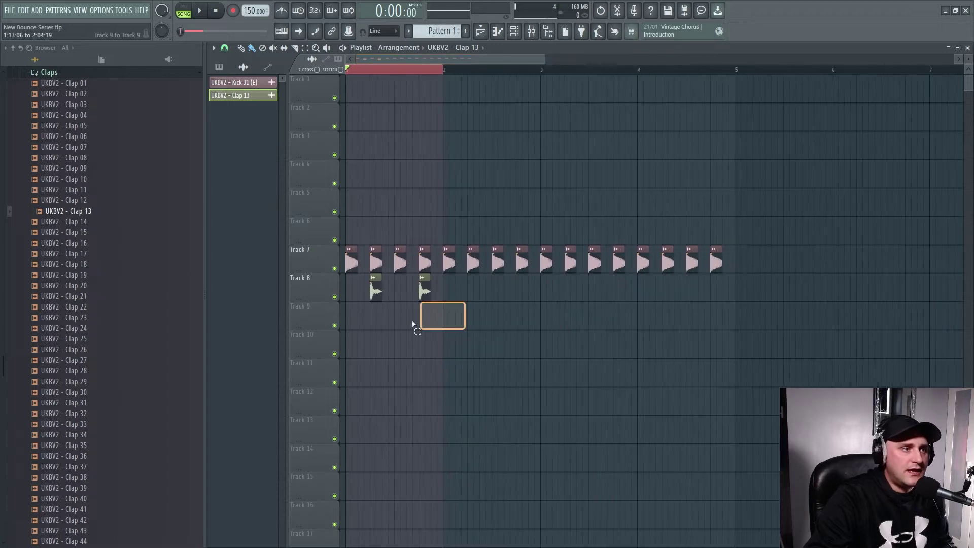
pyautogui.moveTo(413, 325)
pyautogui.mouseDown()
pyautogui.moveTo(354, 272)
pyautogui.moveTo(400, 291)
pyautogui.moveTo(475, 291)
pyautogui.moveTo(367, 274)
pyautogui.moveTo(572, 291)
pyautogui.mouseUp()
pyautogui.click(435, 307)
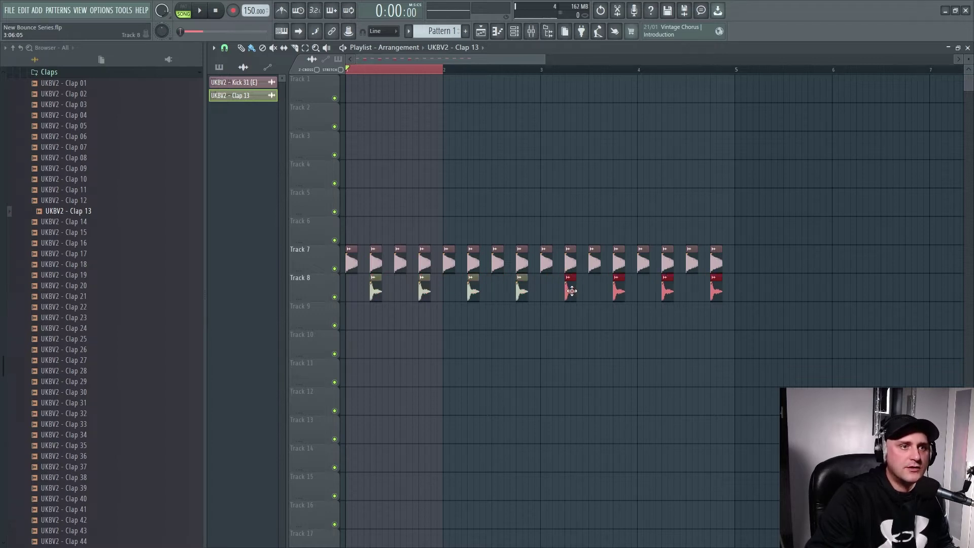
pyautogui.click(641, 394)
pyautogui.click(445, 77)
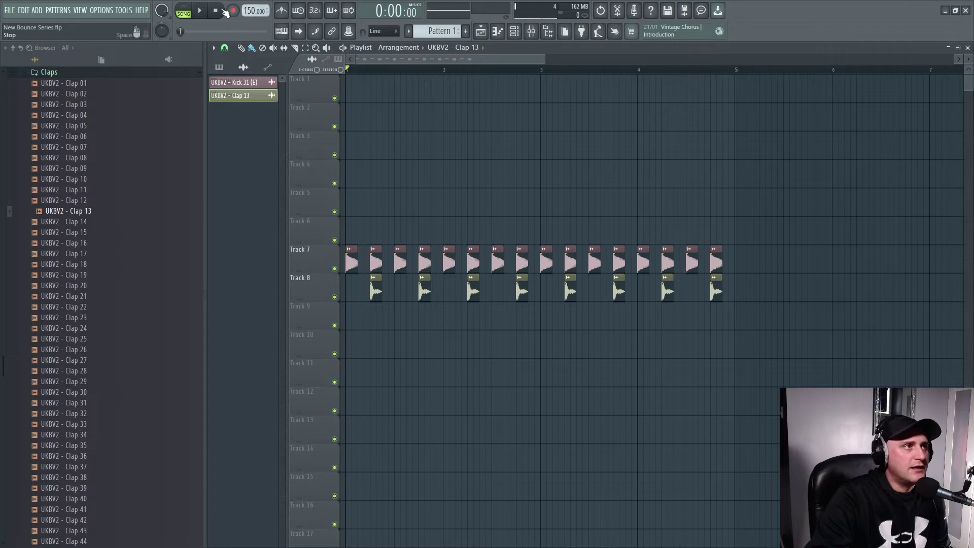
pyautogui.click(199, 10)
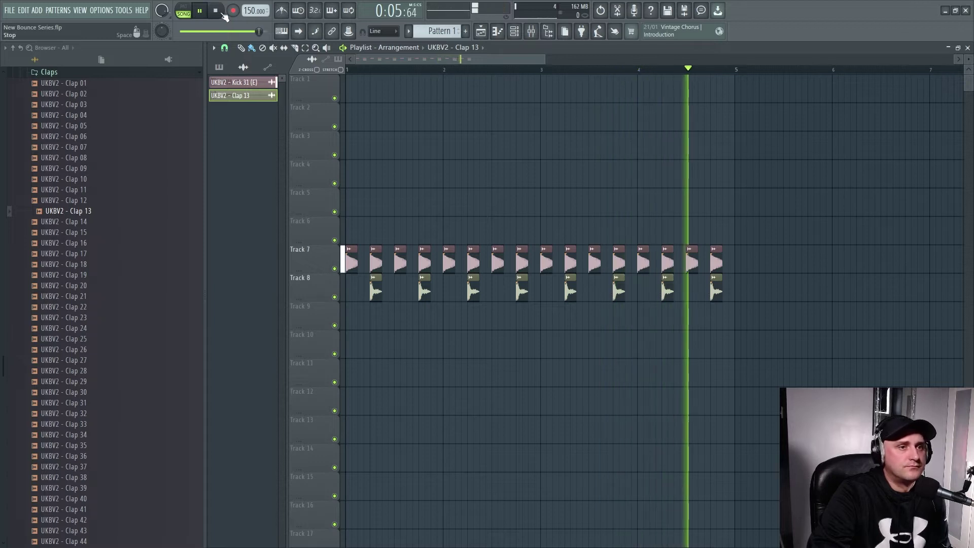
pyautogui.click(217, 11)
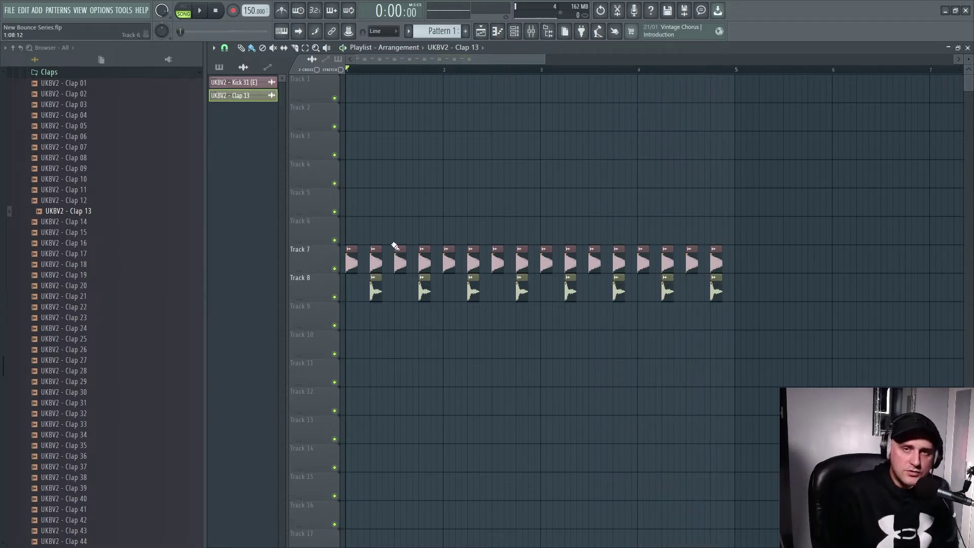
# Step: Audition samples in the Closed Hat folder of Hi Hats and select UKBV2 - Closed Hat 01
pyautogui.click(62, 73)
pyautogui.click(56, 96)
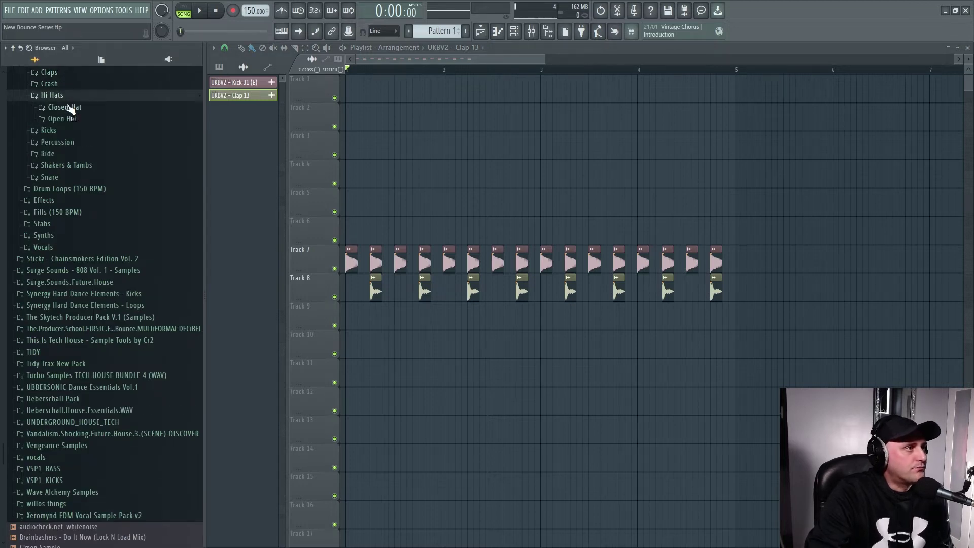
pyautogui.click(83, 106)
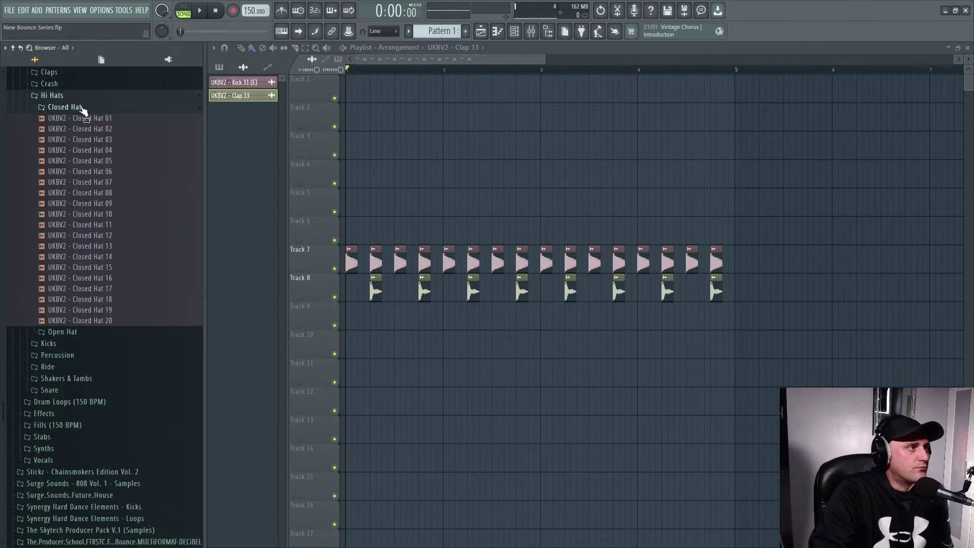
pyautogui.click(106, 161)
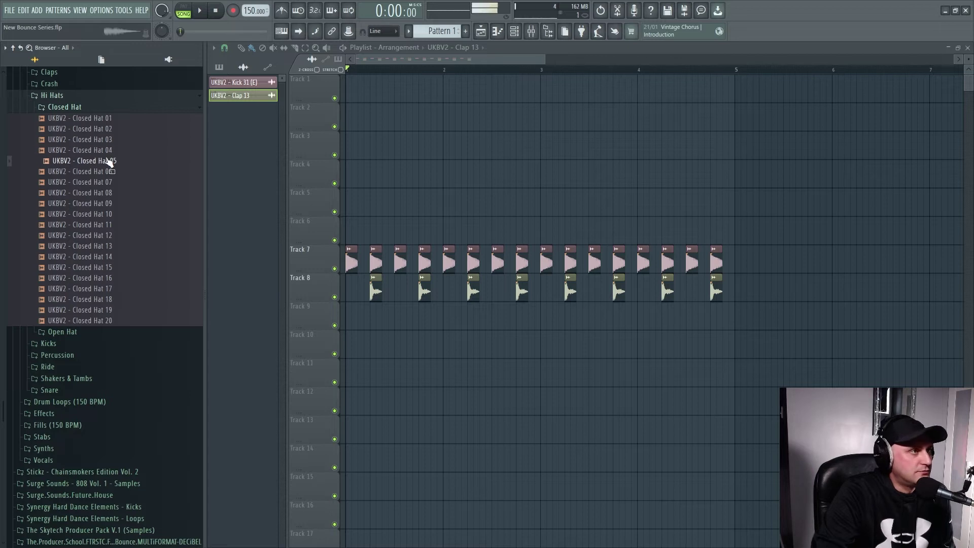
pyautogui.press('Up')
pyautogui.press('Up')
pyautogui.press('Up')
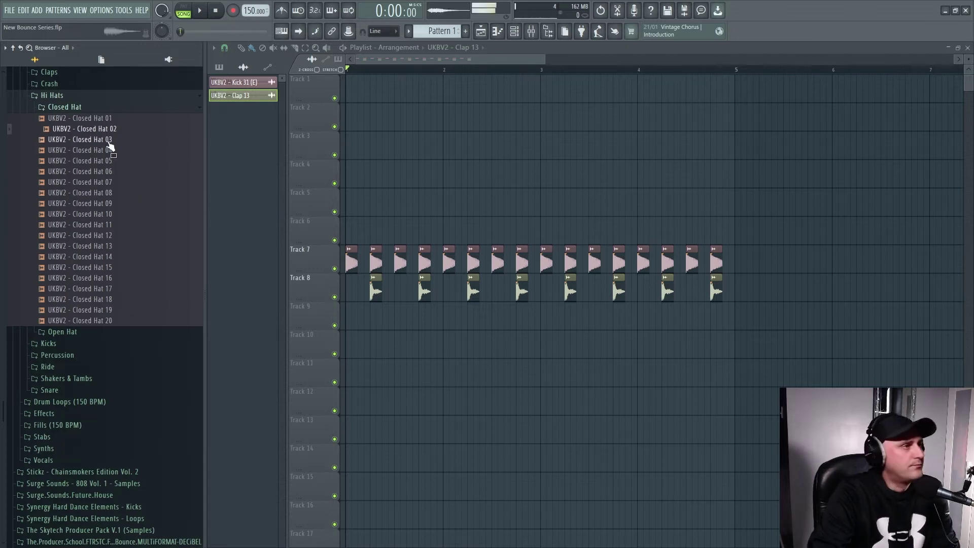
pyautogui.press('Up')
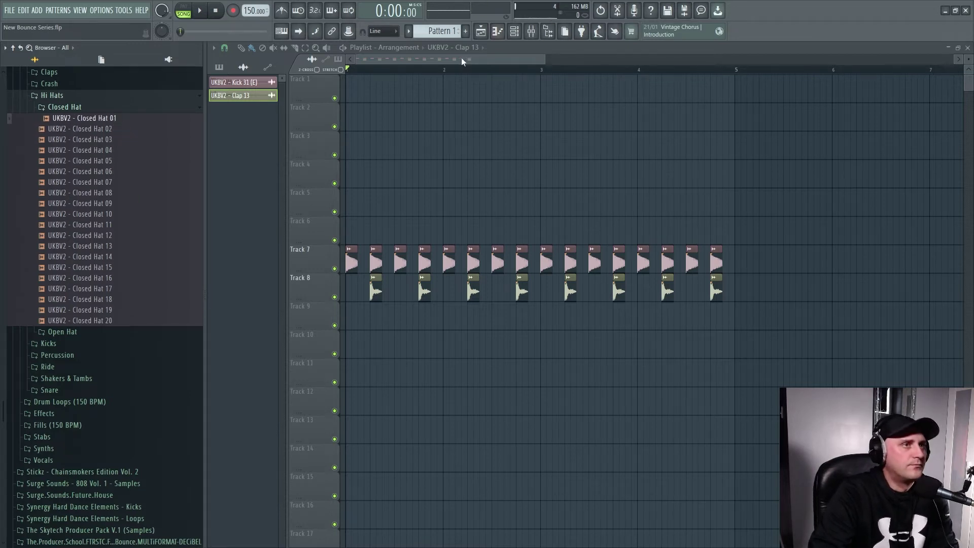
# Step: Show the Unsorted channels in the channel rack and add UKBV2 - Closed Hat 01 as a new channel below Sampler
pyautogui.moveTo(541, 59); pyautogui.dragTo(482, 59)
pyautogui.moveTo(120, 125)
pyautogui.mouseDown()
pyautogui.moveTo(274, 191)
pyautogui.moveTo(339, 338)
pyautogui.moveTo(346, 325)
pyautogui.moveTo(124, 153)
pyautogui.moveTo(106, 124)
pyautogui.mouseUp()
pyautogui.click(514, 31)
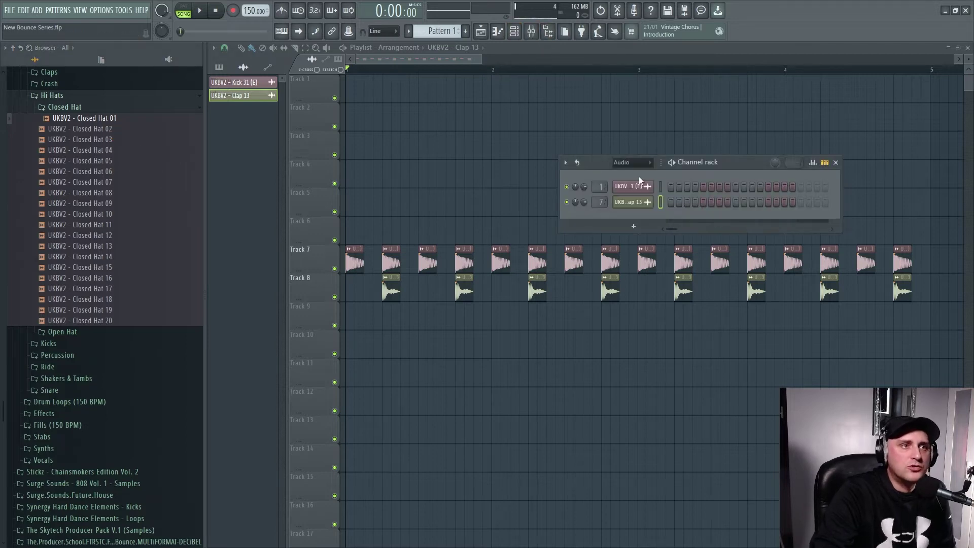
pyautogui.click(631, 162)
pyautogui.click(624, 199)
pyautogui.moveTo(104, 119); pyautogui.dragTo(607, 166)
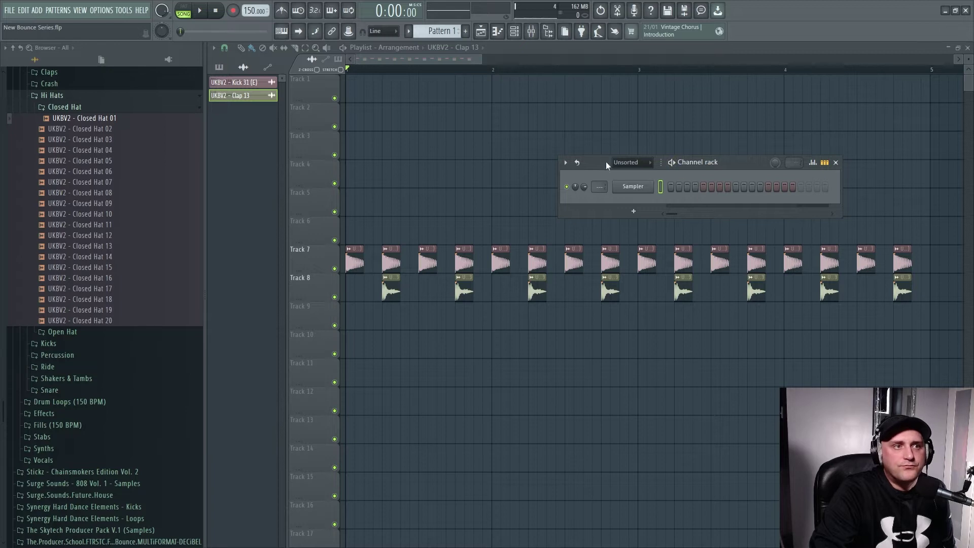
pyautogui.moveTo(94, 123); pyautogui.dragTo(629, 219)
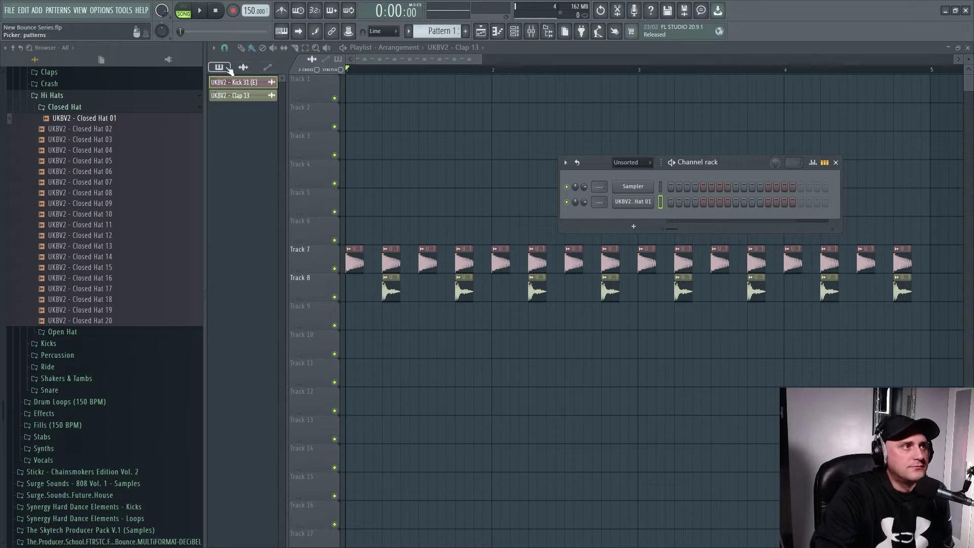
# Step: Rename Pattern 1 as Closed Hat
pyautogui.click(219, 67)
pyautogui.rightClick(243, 87)
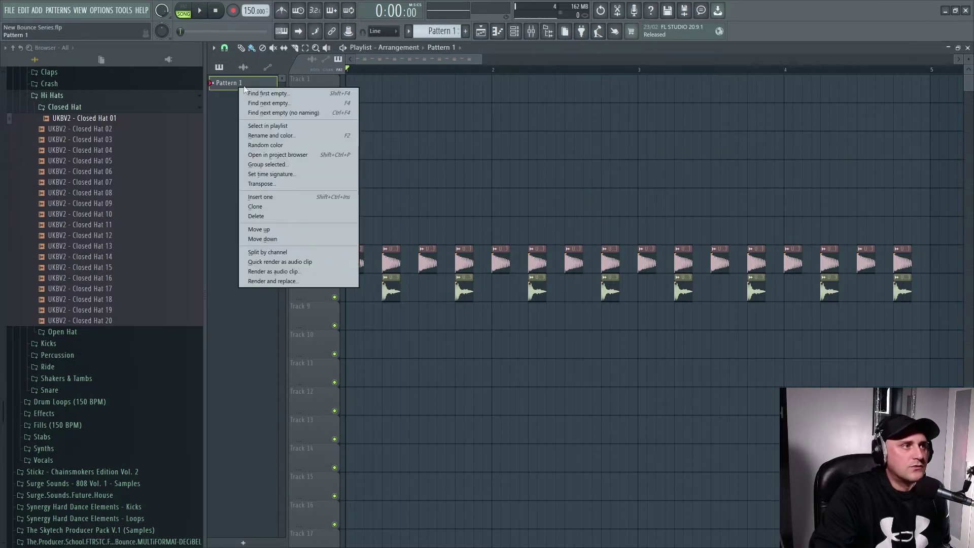
pyautogui.click(277, 135)
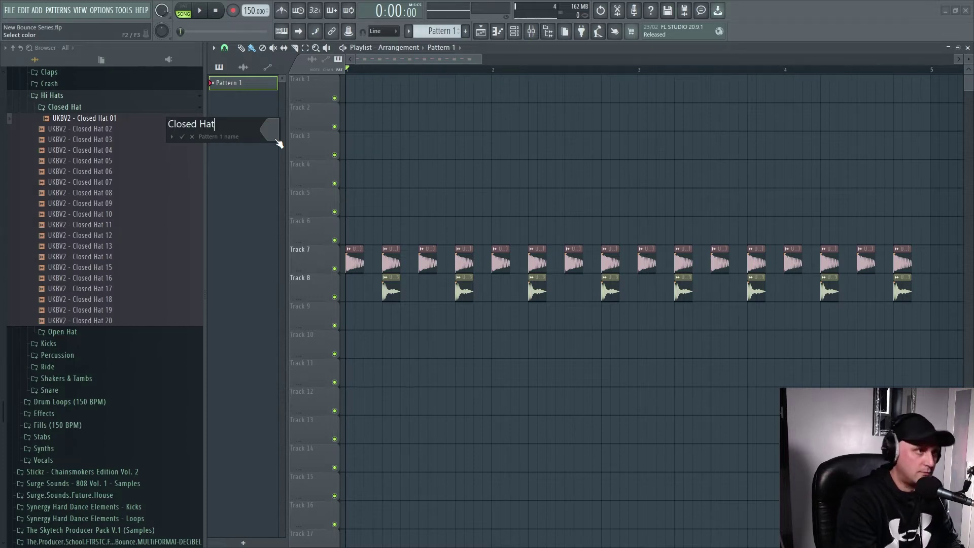
pyautogui.press('Return')
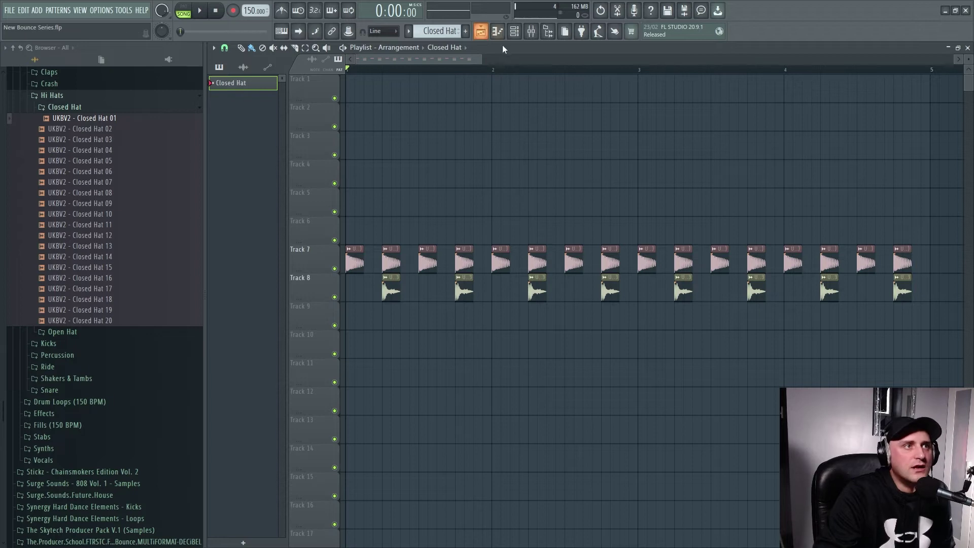
# Step: Fill bars 1 to 3 of the Closed Hat 01 piano roll with consecutive half-beat C5 notes
pyautogui.click(498, 32)
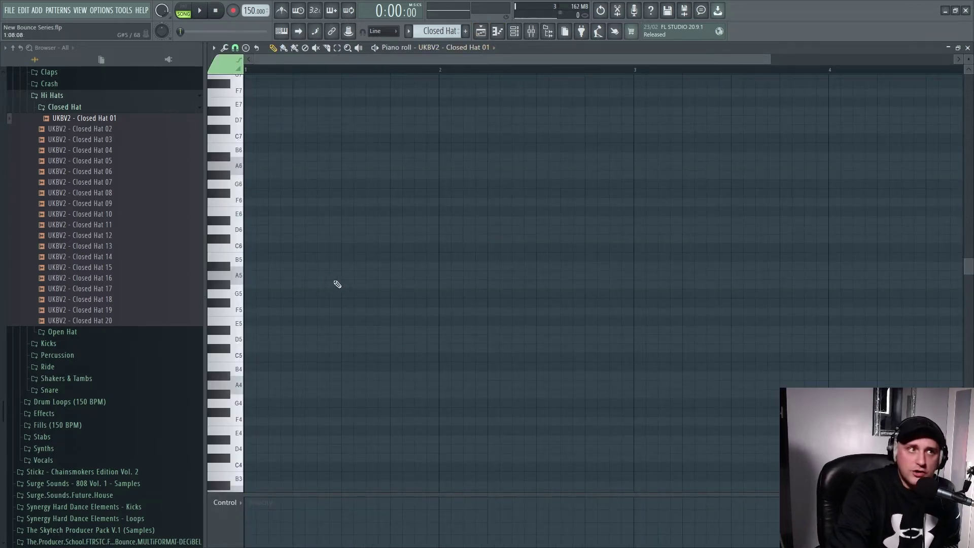
pyautogui.click(249, 355)
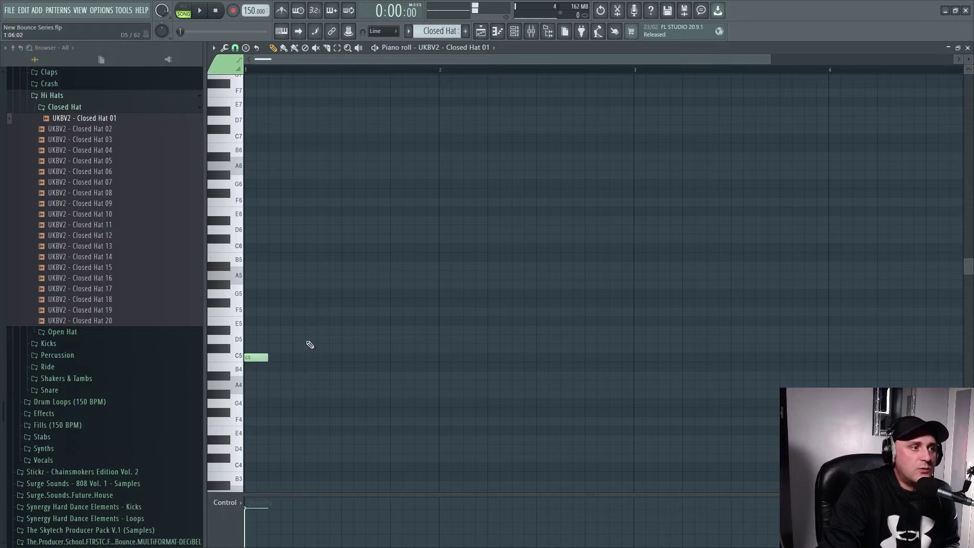
pyautogui.scroll(-3, 304, 337)
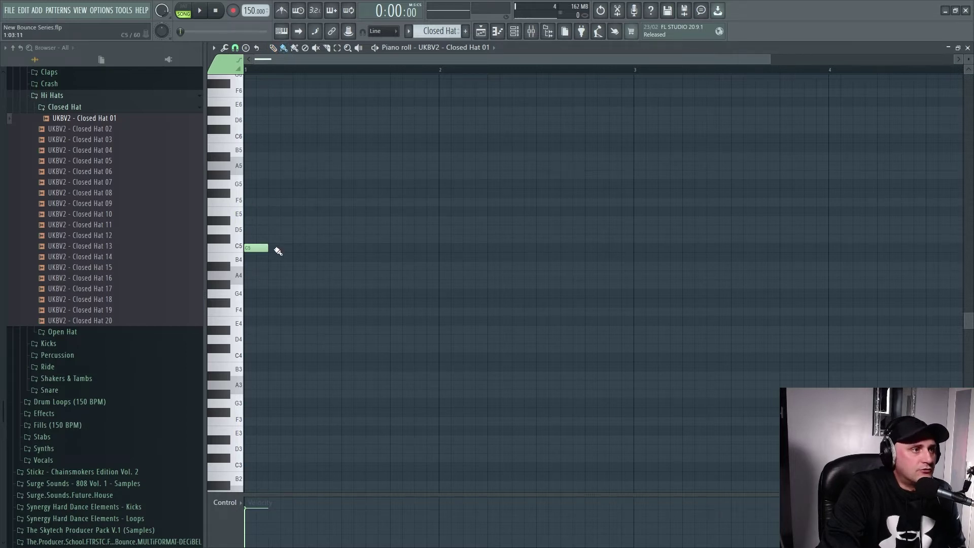
pyautogui.moveTo(278, 251); pyautogui.dragTo(820, 249)
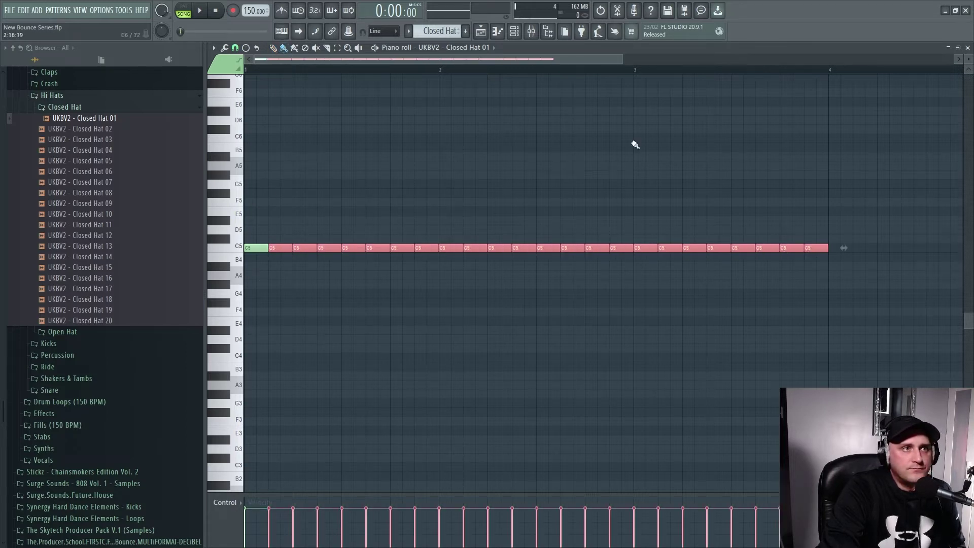
# Step: Extend the row of C5 hat notes through the end of bar 4
pyautogui.moveTo(494, 70); pyautogui.dragTo(625, 63)
pyautogui.moveTo(591, 249); pyautogui.dragTo(766, 251)
pyautogui.moveTo(682, 59); pyautogui.dragTo(949, 60)
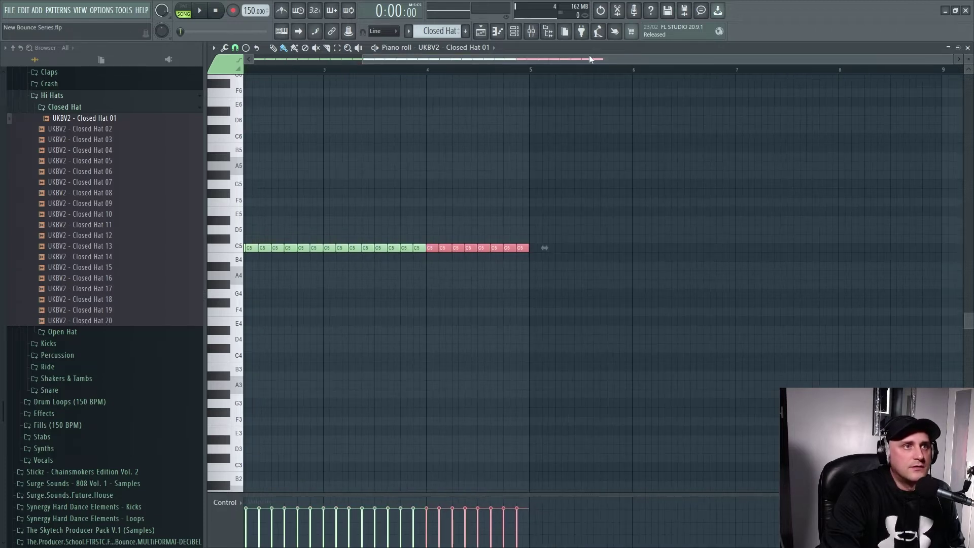
pyautogui.moveTo(594, 60); pyautogui.dragTo(466, 61)
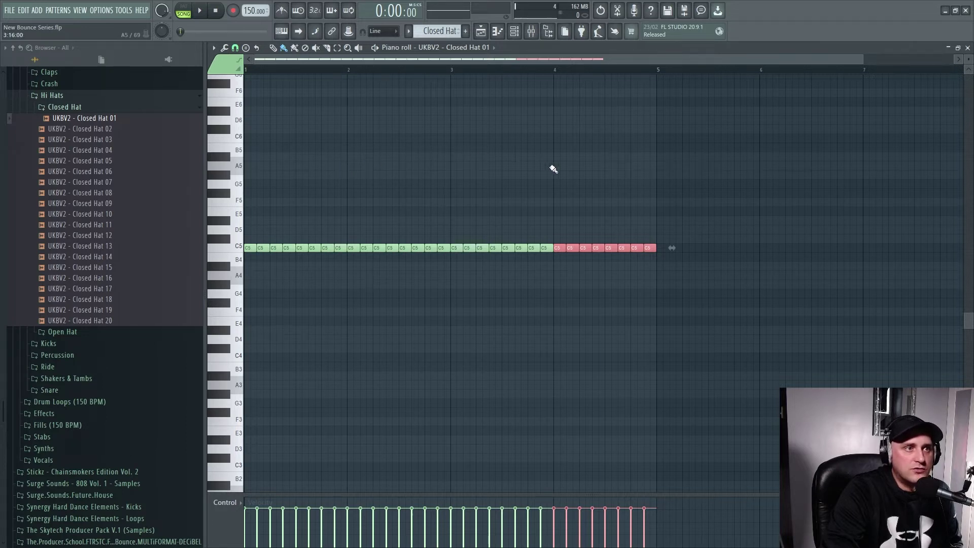
# Step: Delete all closed hat notes after bar 1, including the stray G4 note
pyautogui.hotkey('ctrl', 'd')
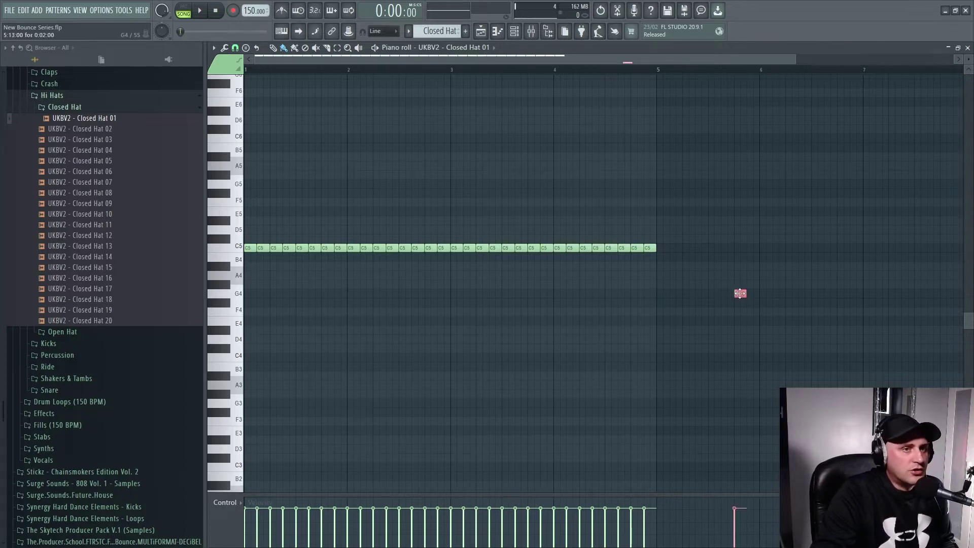
pyautogui.moveTo(728, 288); pyautogui.dragTo(352, 203)
pyautogui.press('Delete')
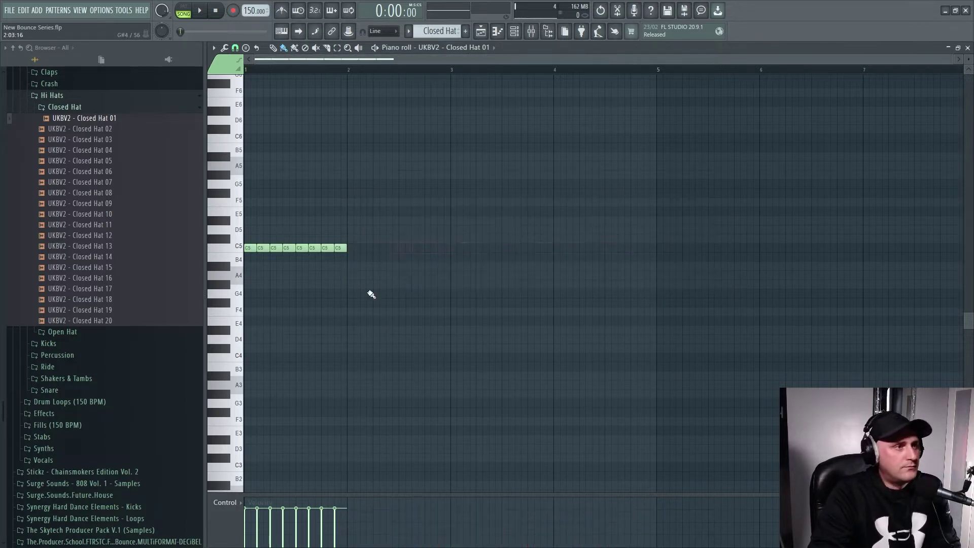
# Step: Enlarge the velocity lane and lower the four on-beat hat notes to about 24% velocity
pyautogui.moveTo(387, 494); pyautogui.dragTo(400, 414)
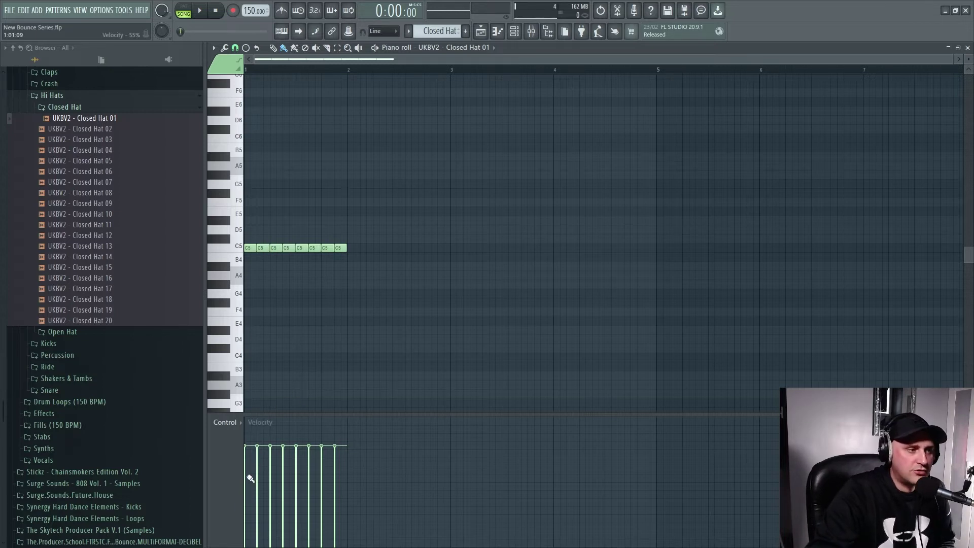
pyautogui.moveTo(250, 482); pyautogui.dragTo(246, 501)
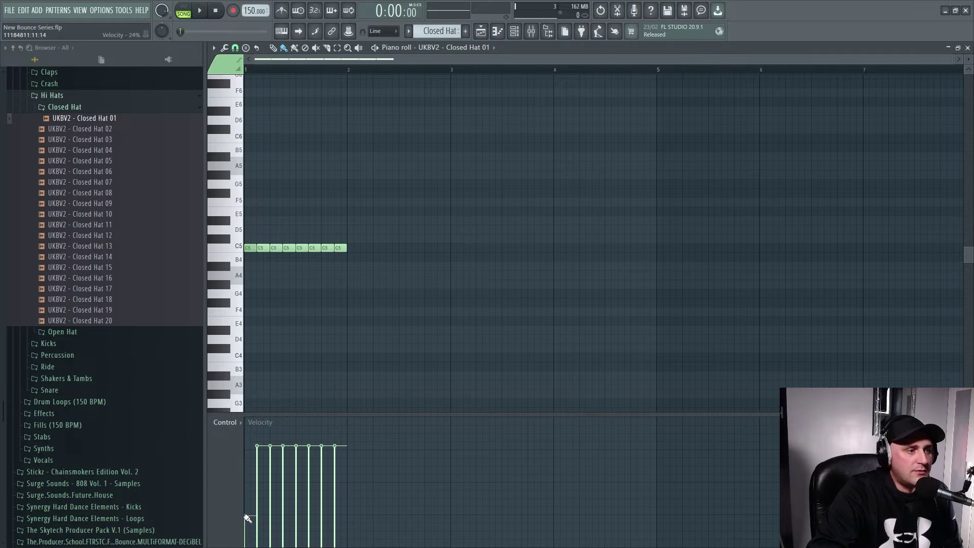
pyautogui.click(272, 517)
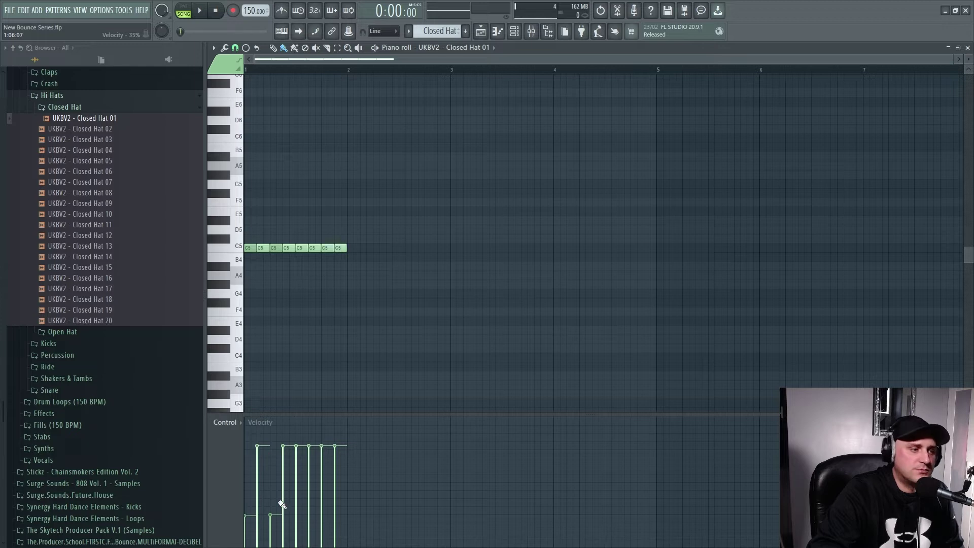
pyautogui.click(321, 517)
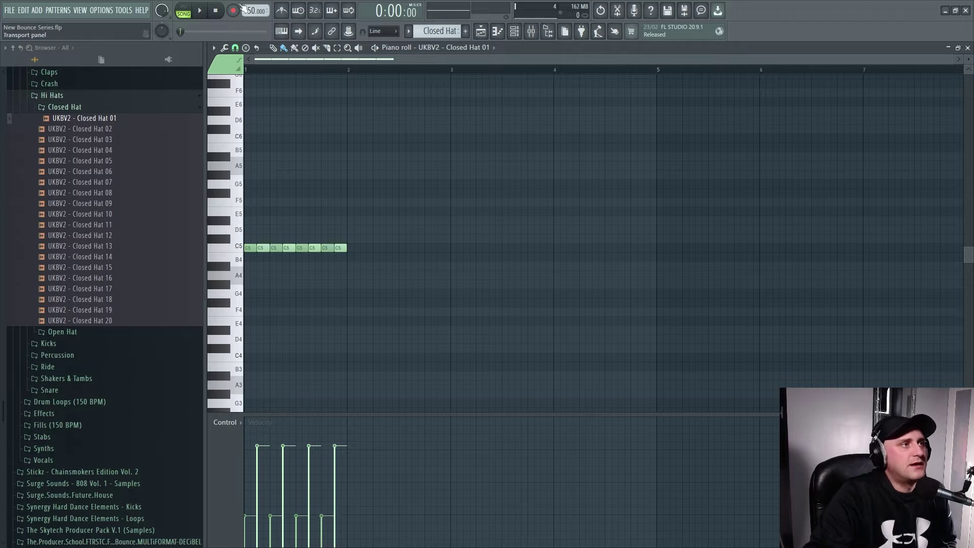
# Step: Switch playback to pattern mode and audition the one-bar closed hat pattern
pyautogui.click(183, 7)
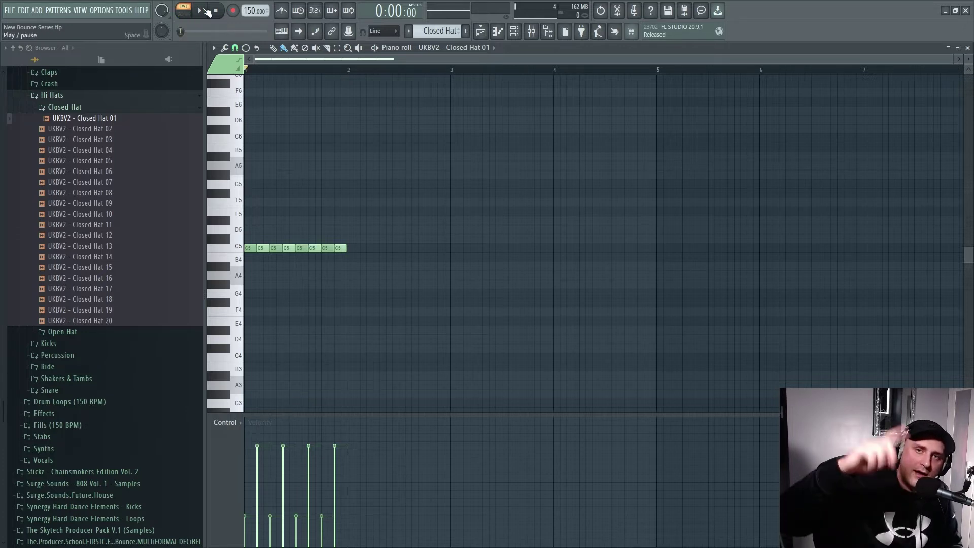
pyautogui.click(203, 10)
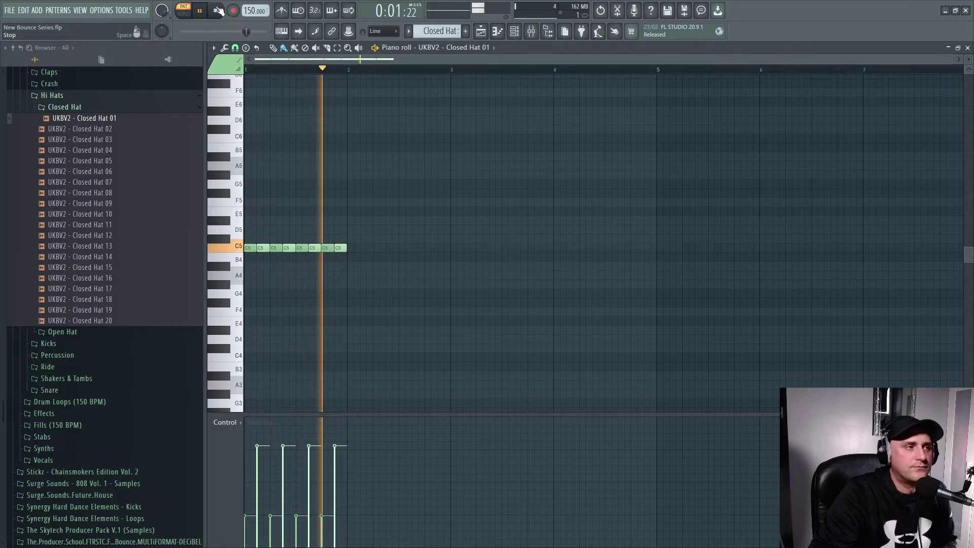
pyautogui.click(218, 10)
# Step: Duplicate the bar of C5 hat notes with their velocities to fill bars 1 to 4, and play the pattern back
pyautogui.moveTo(430, 314); pyautogui.dragTo(246, 182)
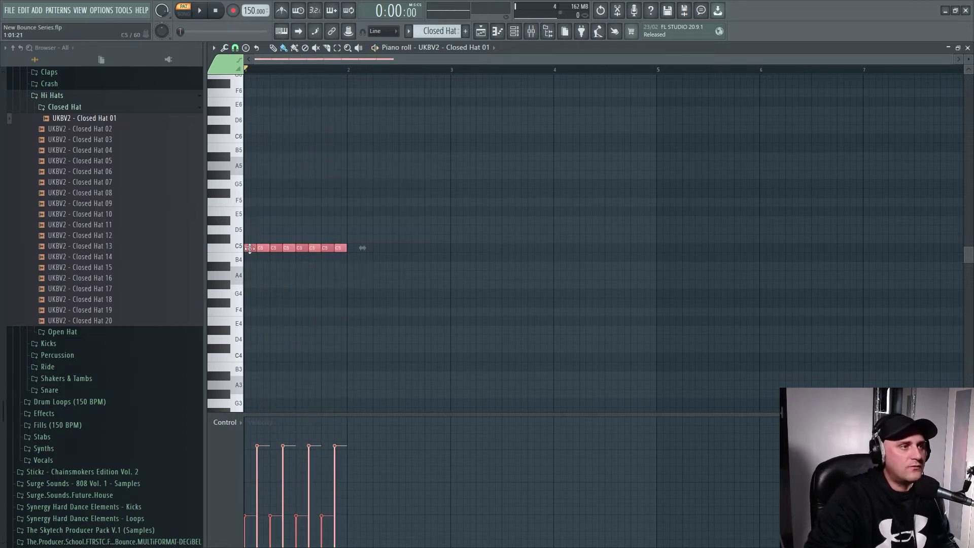
pyautogui.moveTo(250, 247); pyautogui.dragTo(353, 248)
pyautogui.moveTo(545, 310); pyautogui.dragTo(245, 199)
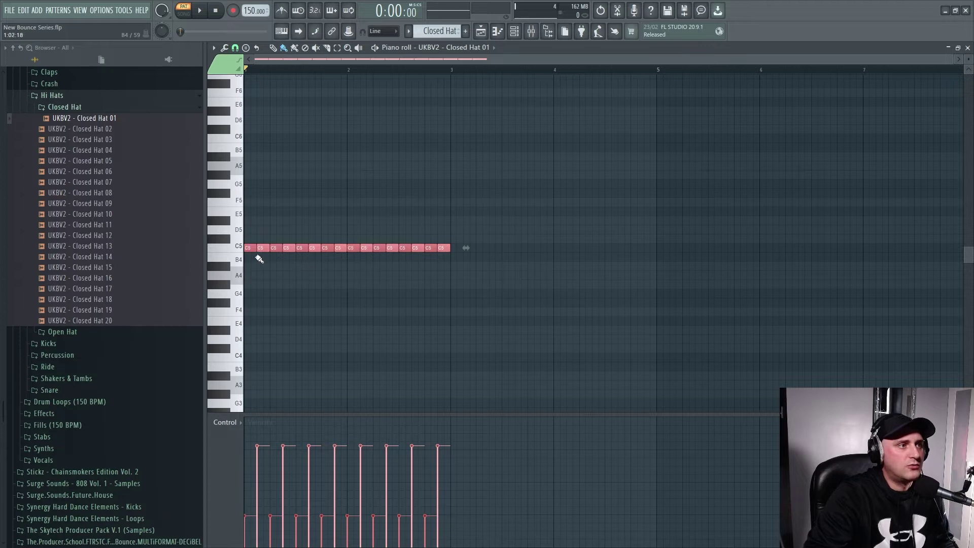
pyautogui.hotkey('ctrl', 'b')
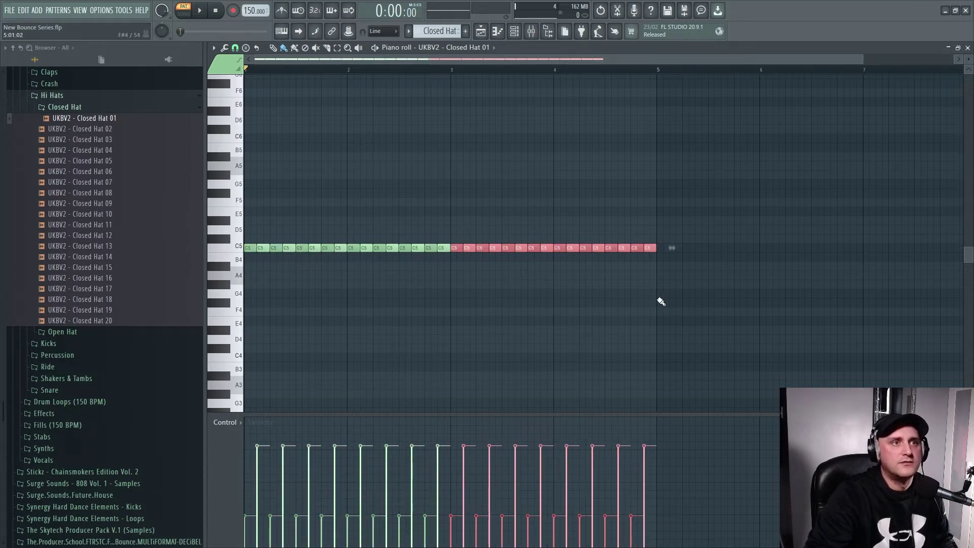
pyautogui.click(796, 213)
pyautogui.click(205, 12)
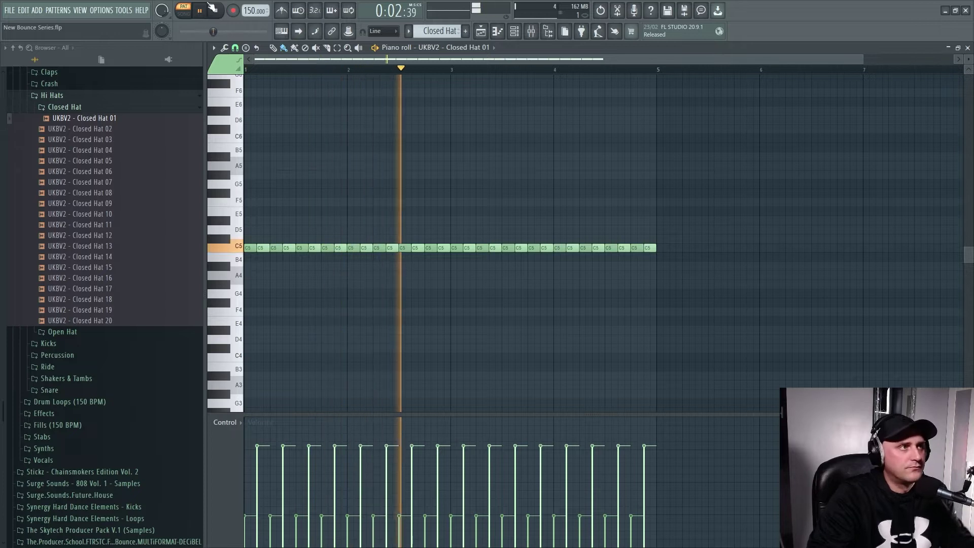
pyautogui.click(216, 11)
# Step: Place the Closed Hat pattern on playlist Track 9 at bar 1 and play the arrangement in song mode
pyautogui.click(481, 31)
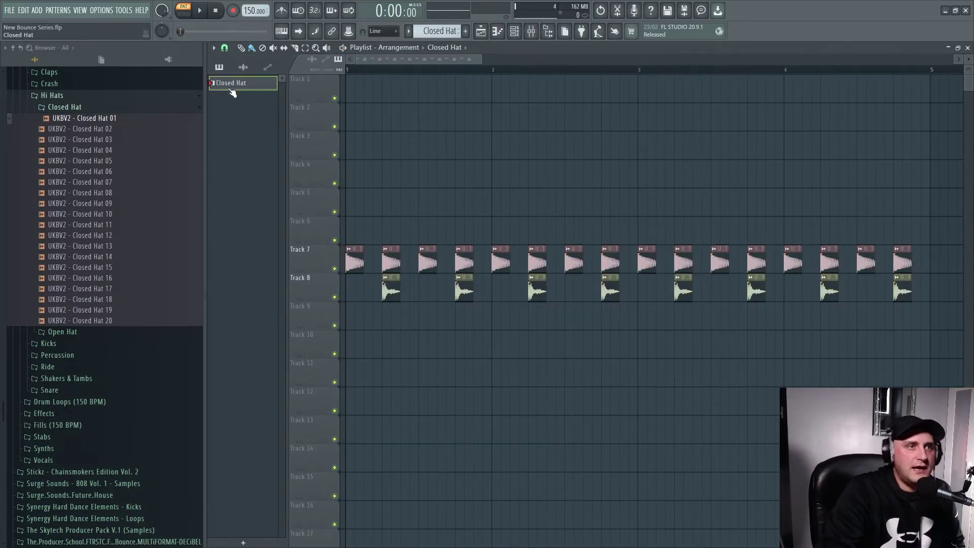
pyautogui.moveTo(232, 90); pyautogui.dragTo(348, 318)
pyautogui.click(183, 14)
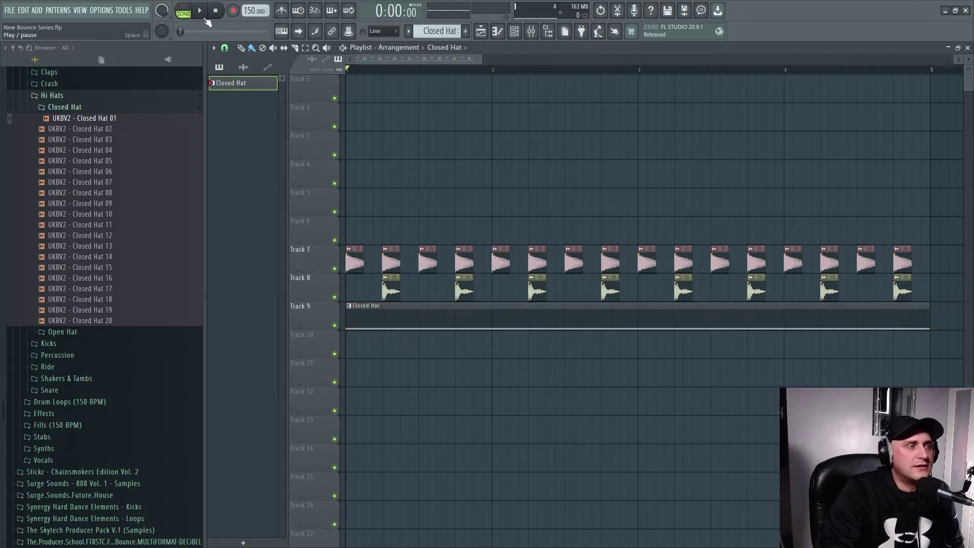
pyautogui.click(199, 11)
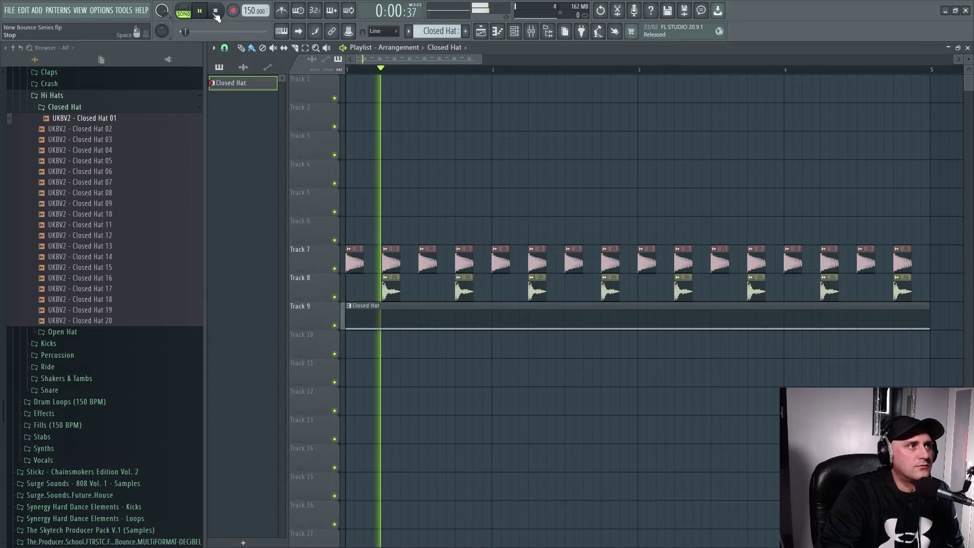
pyautogui.click(216, 12)
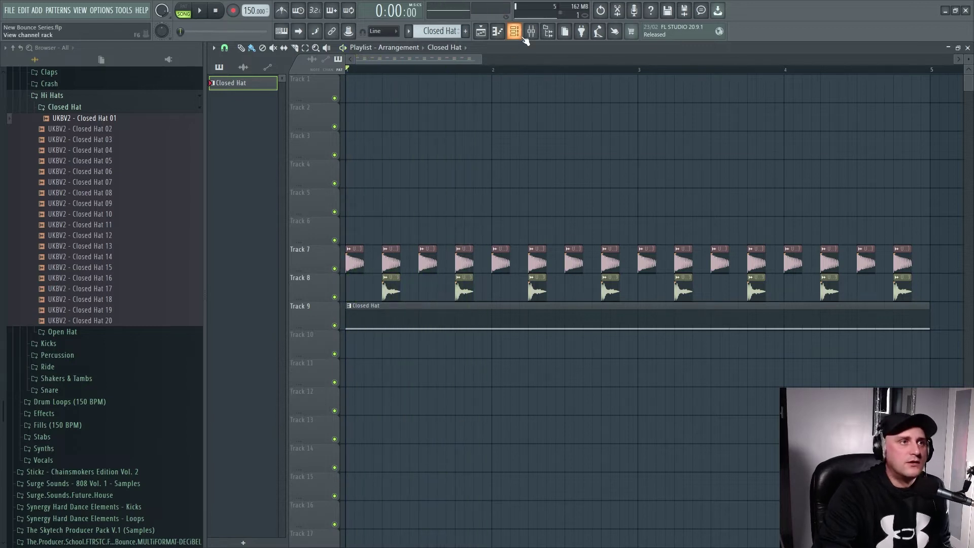
# Step: Route the Closed Hat 01 channel to mixer insert 8 and name that insert Closed Hat
pyautogui.click(521, 35)
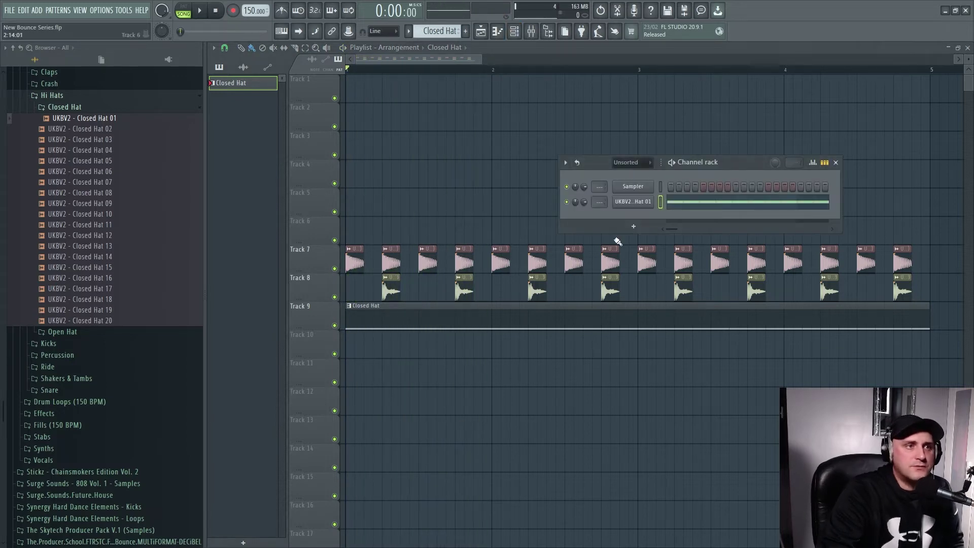
pyautogui.doubleClick(599, 203)
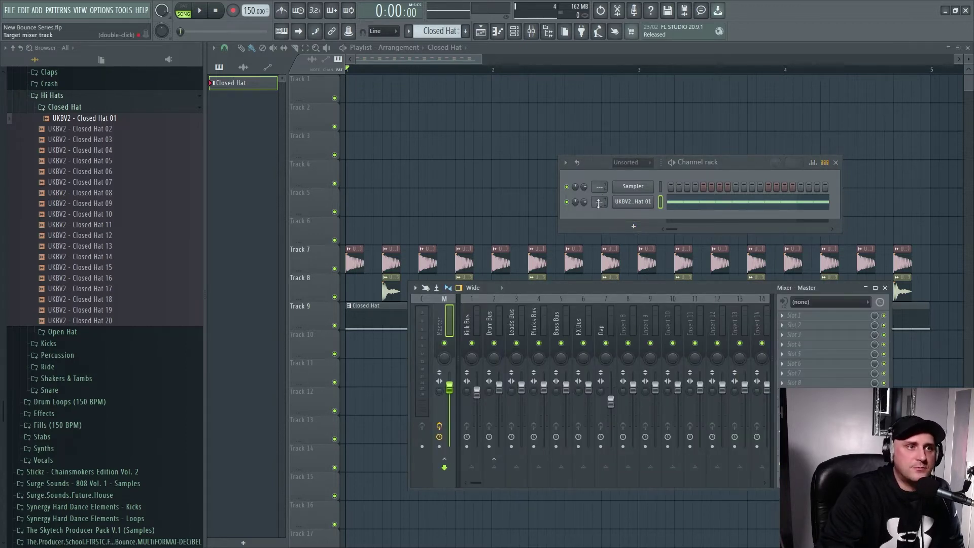
pyautogui.moveTo(599, 203); pyautogui.dragTo(633, 330)
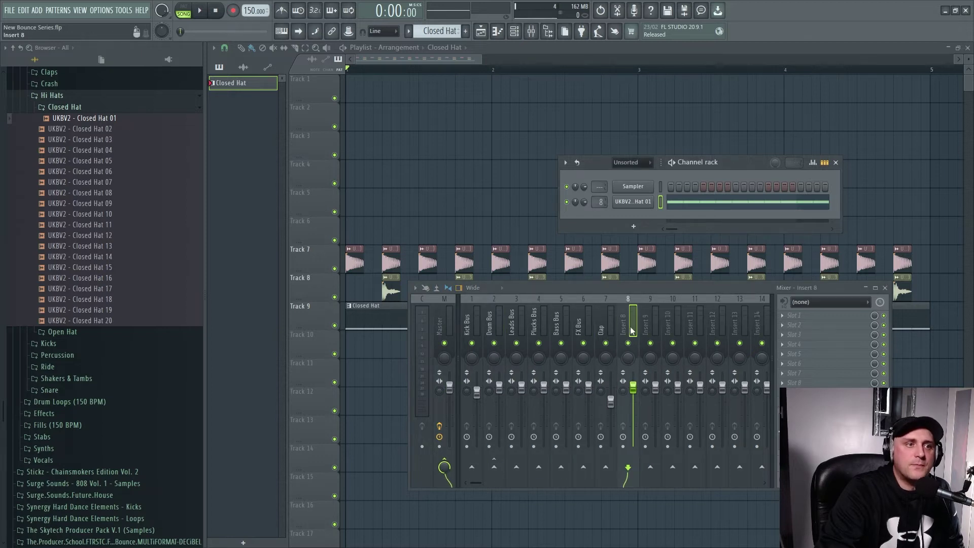
pyautogui.rightClick(633, 329)
pyautogui.click(668, 255)
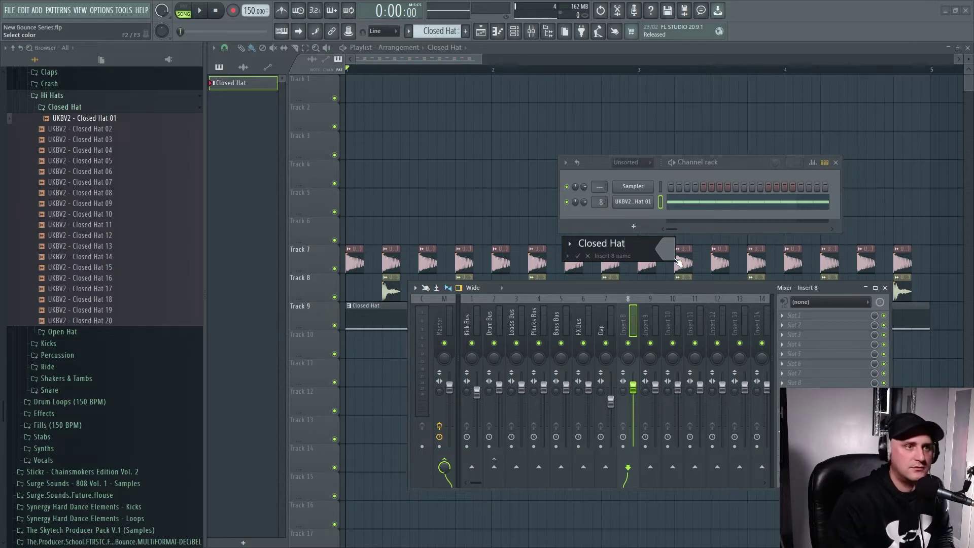
pyautogui.write('Closed Hat')
pyautogui.press('Return')
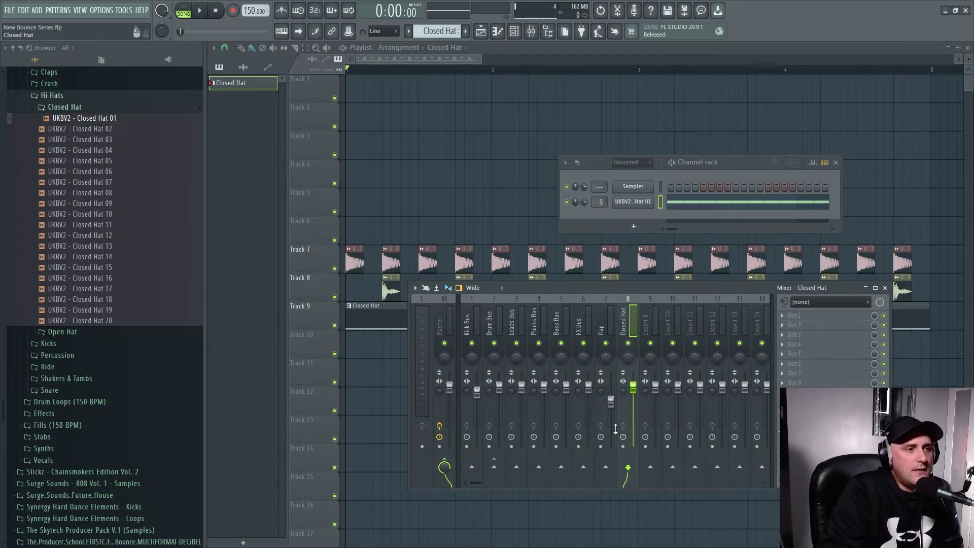
# Step: Route the Closed Hat mixer track only to the Drum Bus and play the arrangement to check it
pyautogui.rightClick(495, 468)
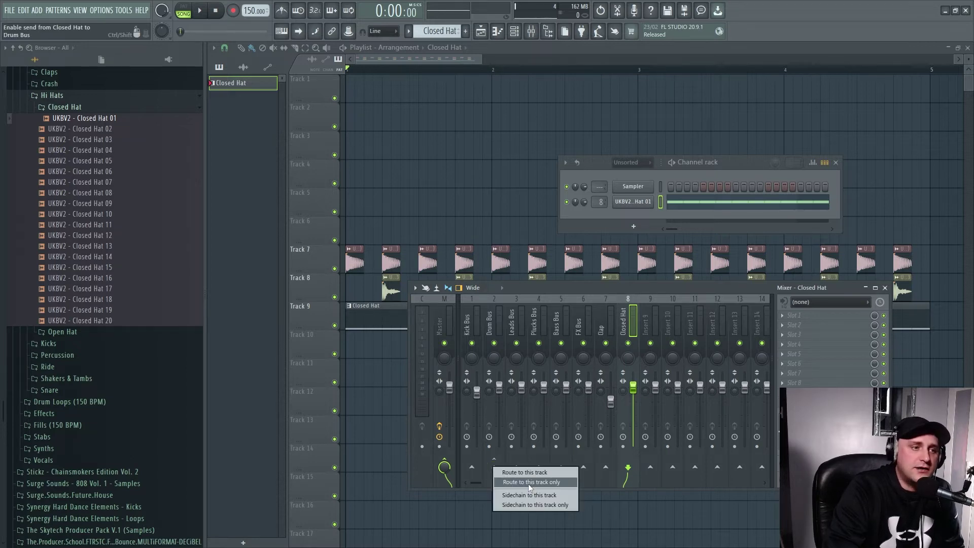
pyautogui.click(527, 483)
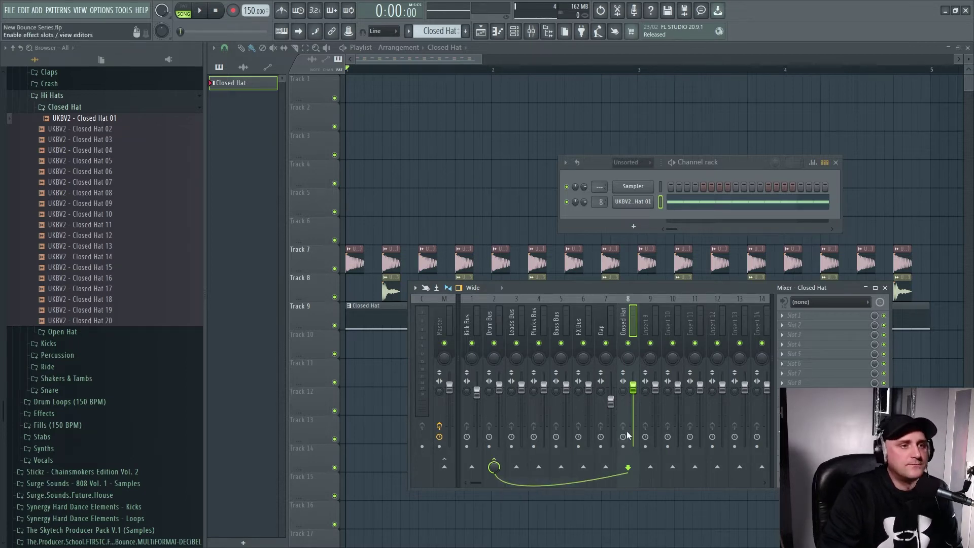
pyautogui.click(205, 13)
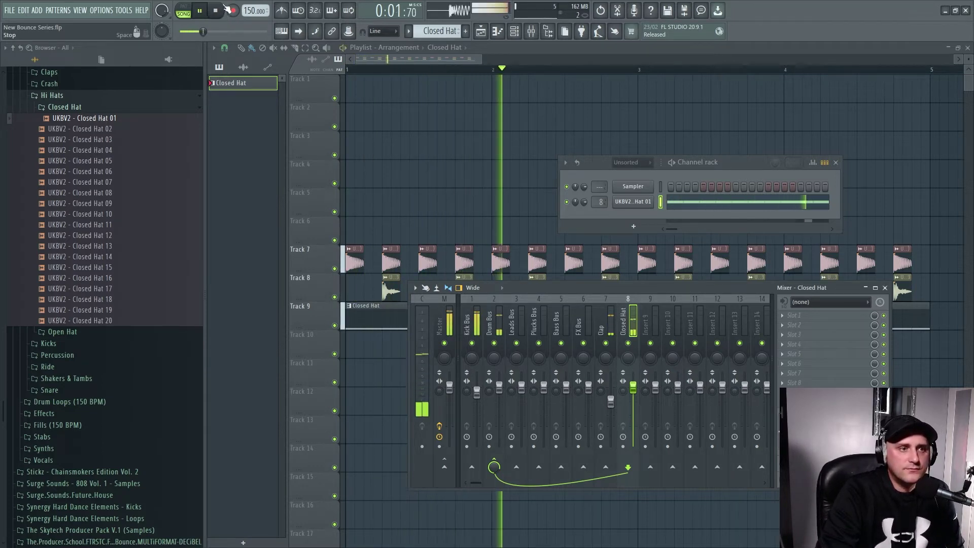
pyautogui.click(215, 11)
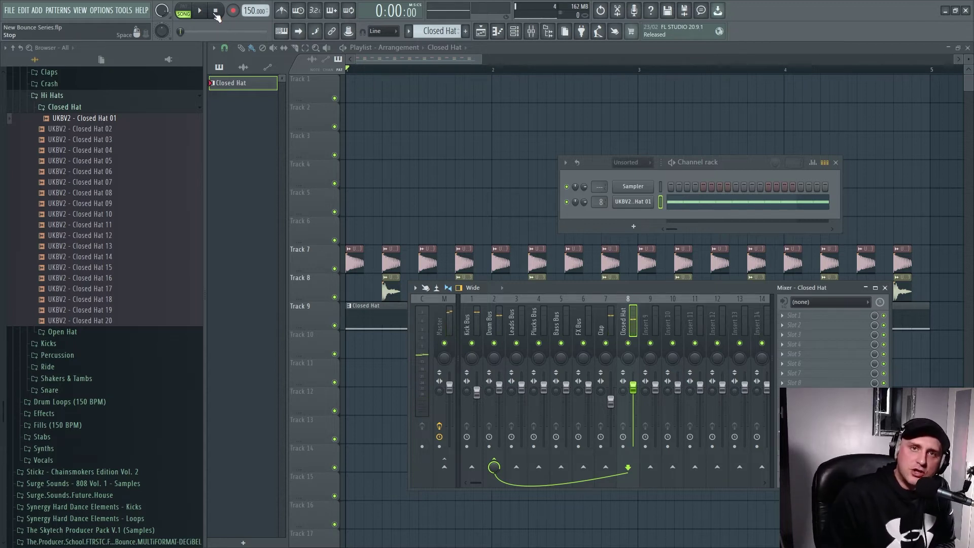
# Step: Raise the Clap mixer track's volume to 85% and load Fruity Parametric EQ 2 in its first effect slot
pyautogui.click(604, 327)
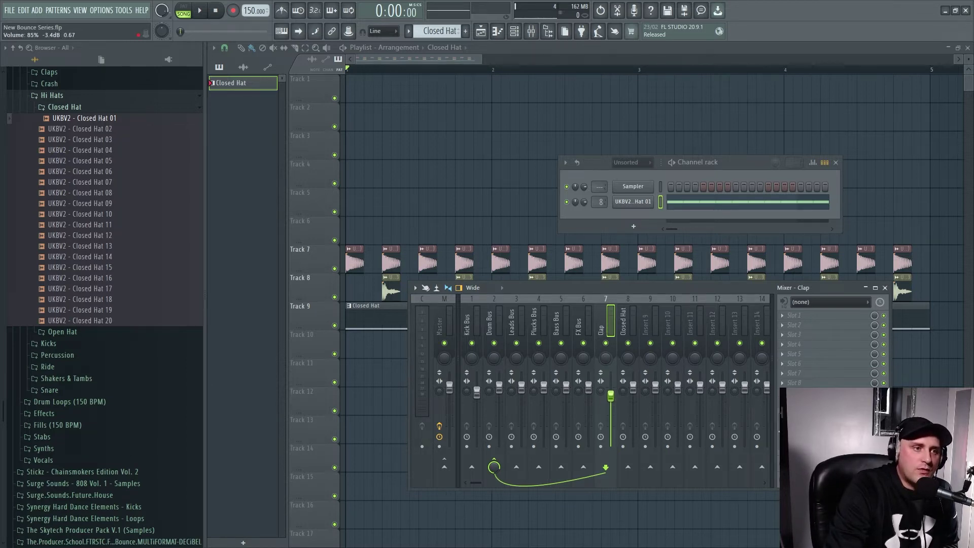
pyautogui.click(785, 321)
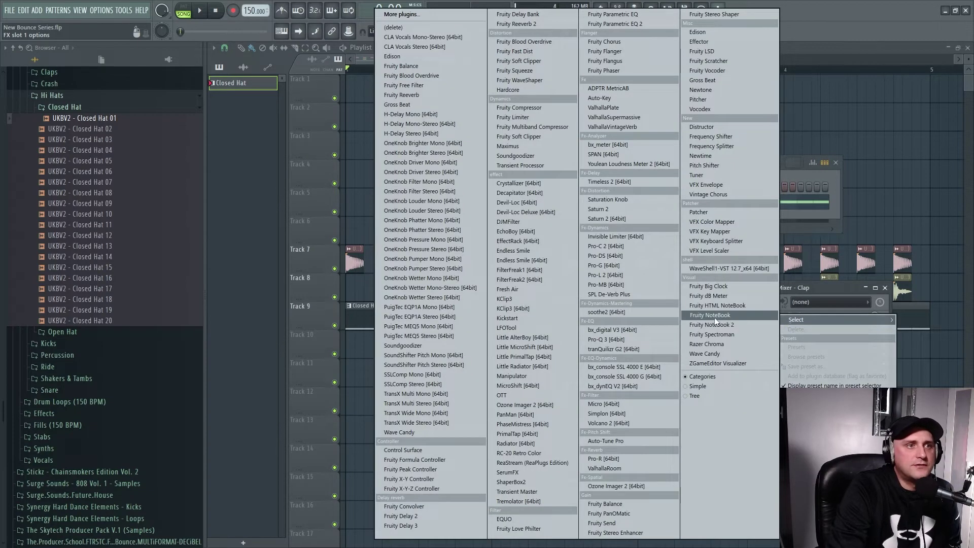
pyautogui.click(654, 24)
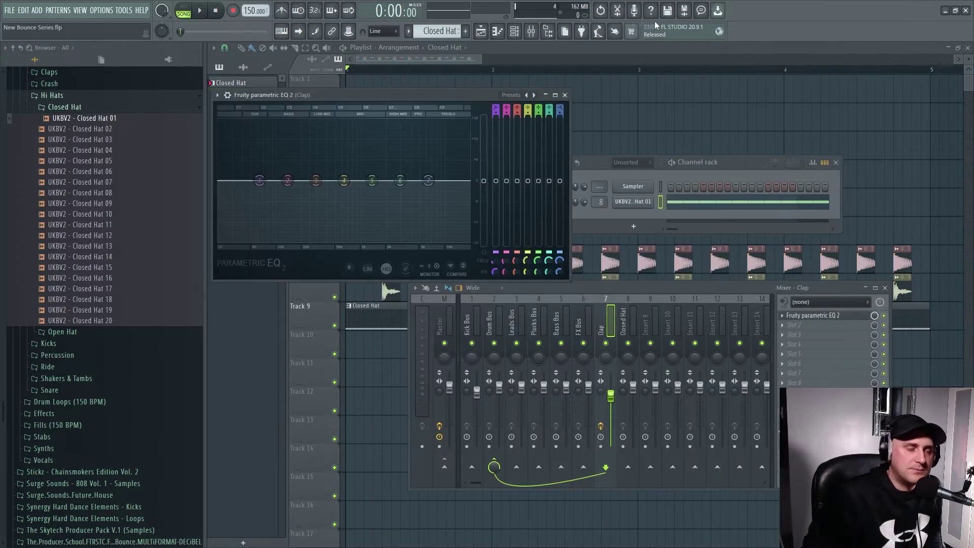
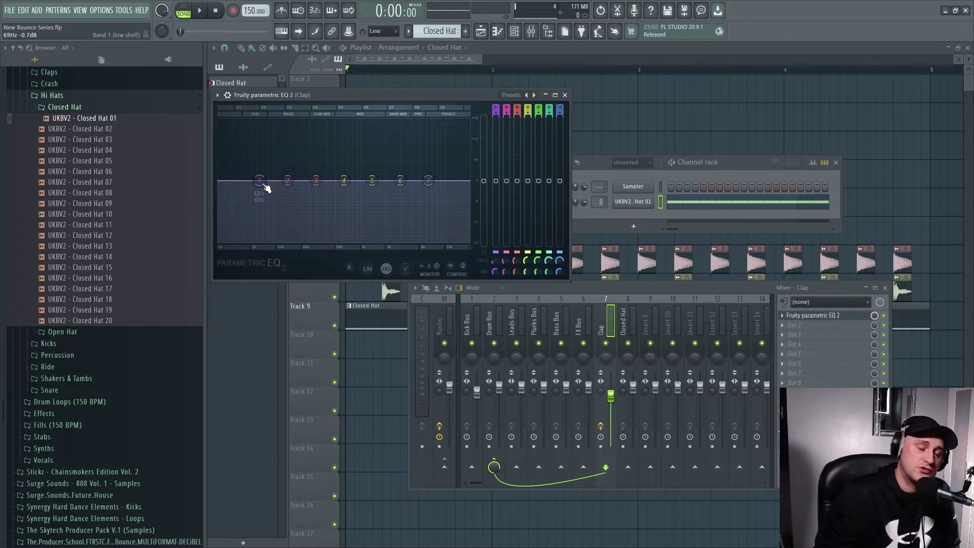
# Step: Change band 1 of the Clap EQ to a high pass filter and steepen its slope
pyautogui.moveTo(258, 188); pyautogui.dragTo(259, 193)
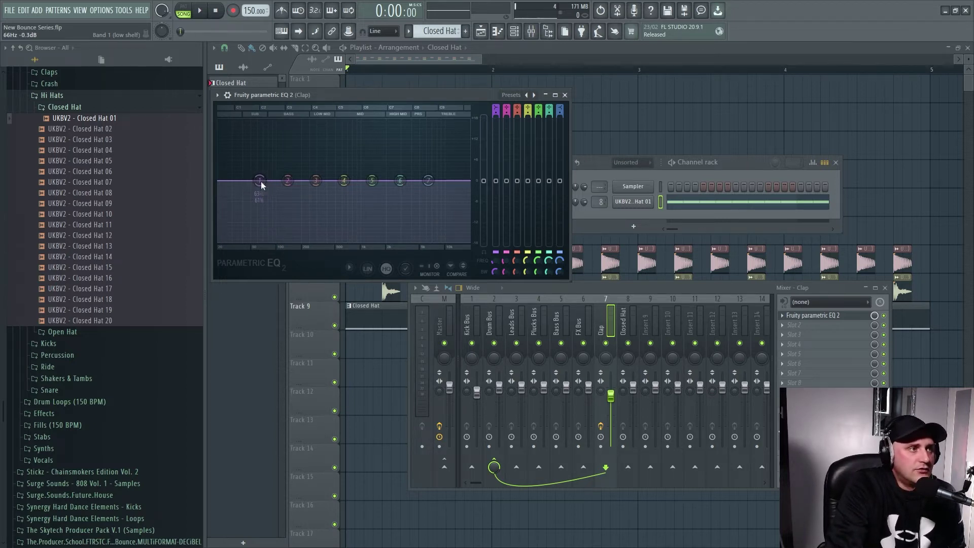
pyautogui.rightClick(259, 182)
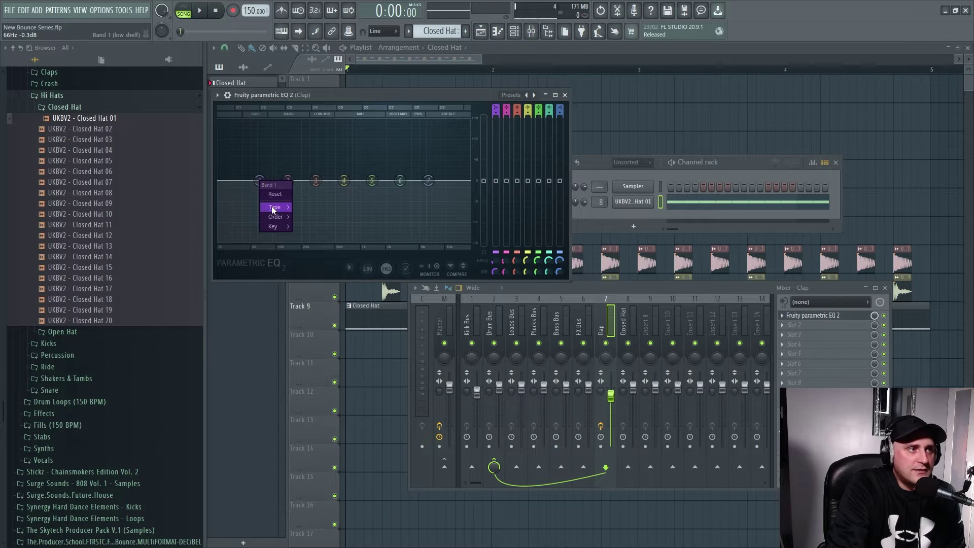
pyautogui.moveTo(273, 210)
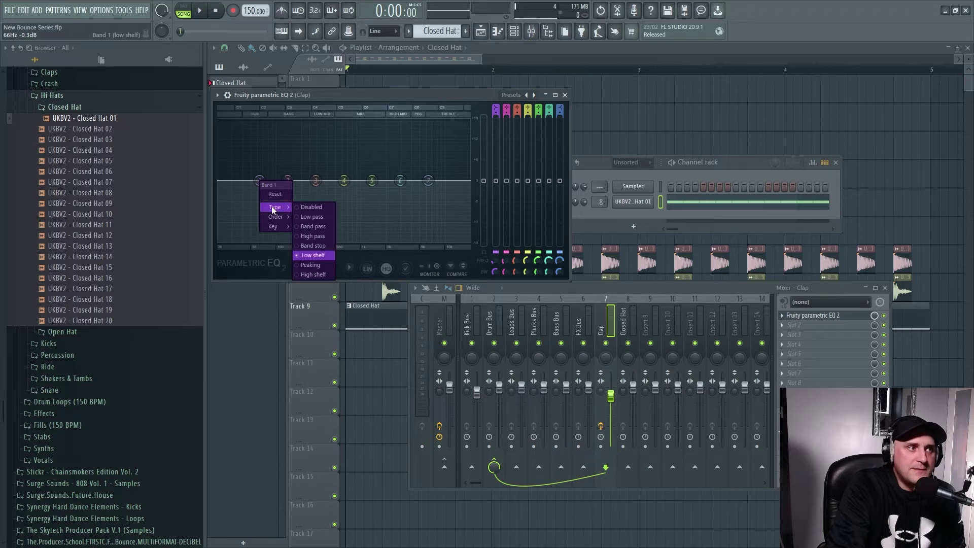
pyautogui.click(321, 238)
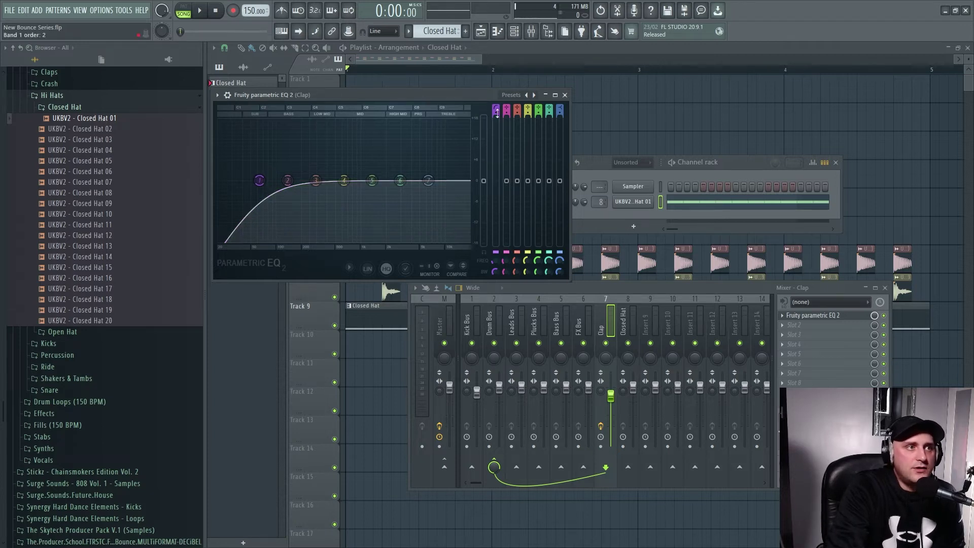
pyautogui.moveTo(497, 114)
pyautogui.mouseDown()
pyautogui.moveTo(497, 94)
pyautogui.moveTo(496, 116)
pyautogui.mouseUp()
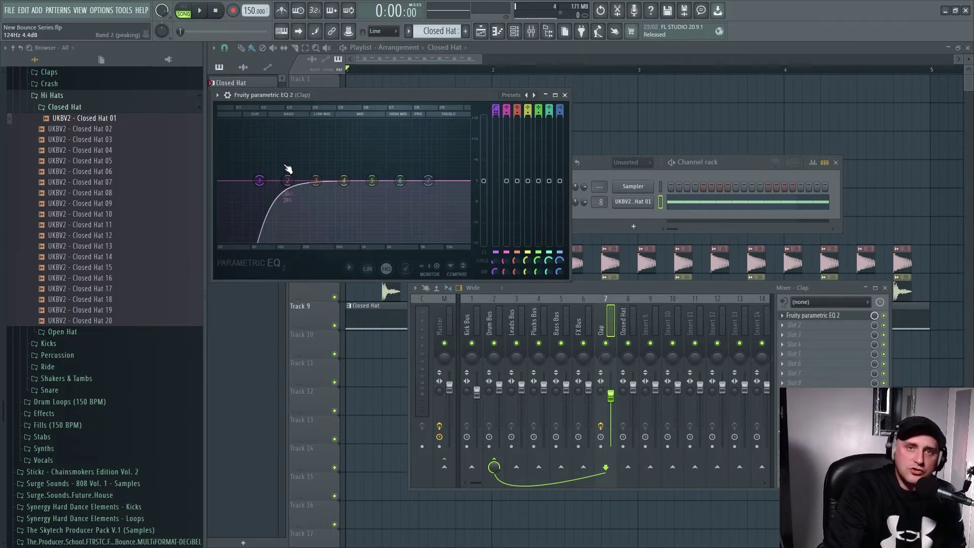
# Step: Raise the Clap EQ's high pass cutoff to about 356 Hz while the arrangement plays
pyautogui.click(201, 10)
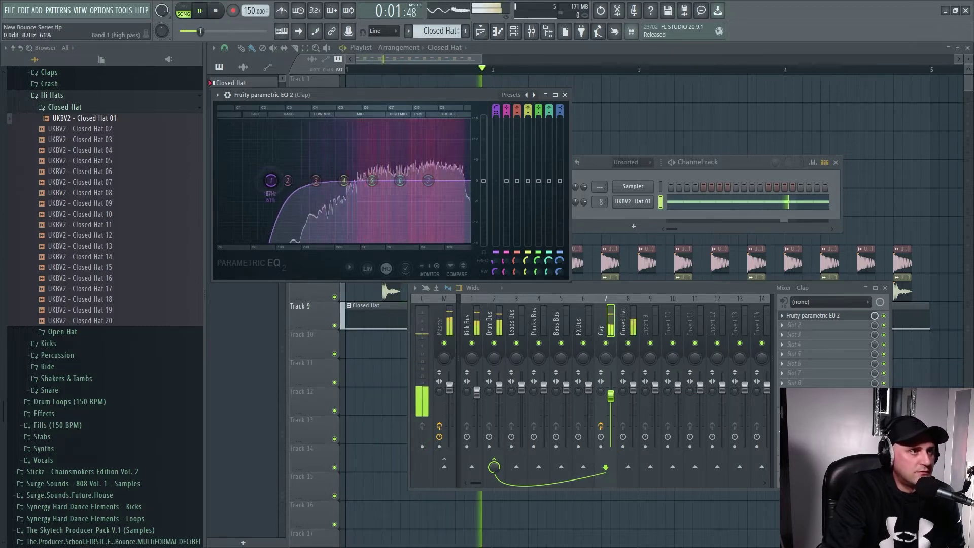
pyautogui.moveTo(259, 180); pyautogui.dragTo(323, 180)
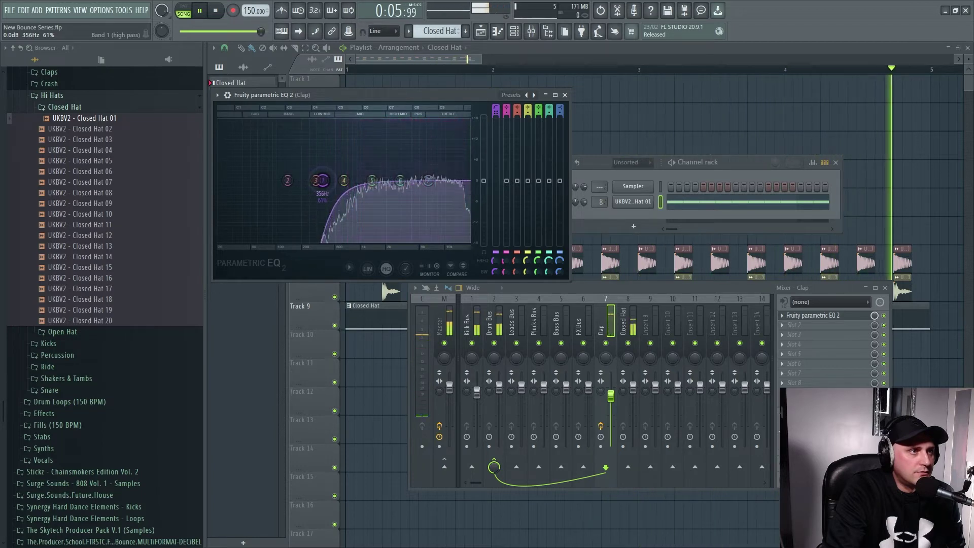
pyautogui.click(224, 16)
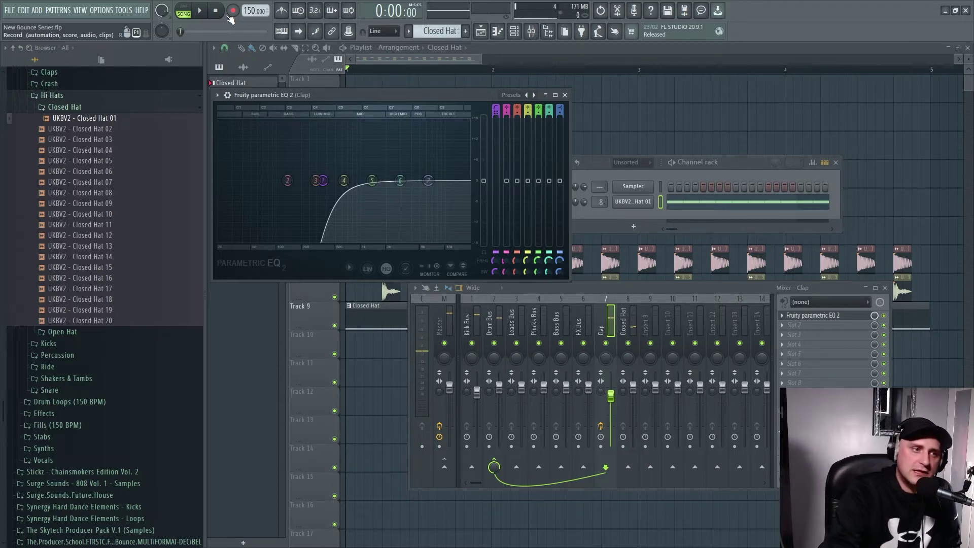
# Step: Load Fruity Parametric EQ 2 in the first effect slot of the Closed Hat mixer track
pyautogui.click(625, 322)
pyautogui.click(784, 319)
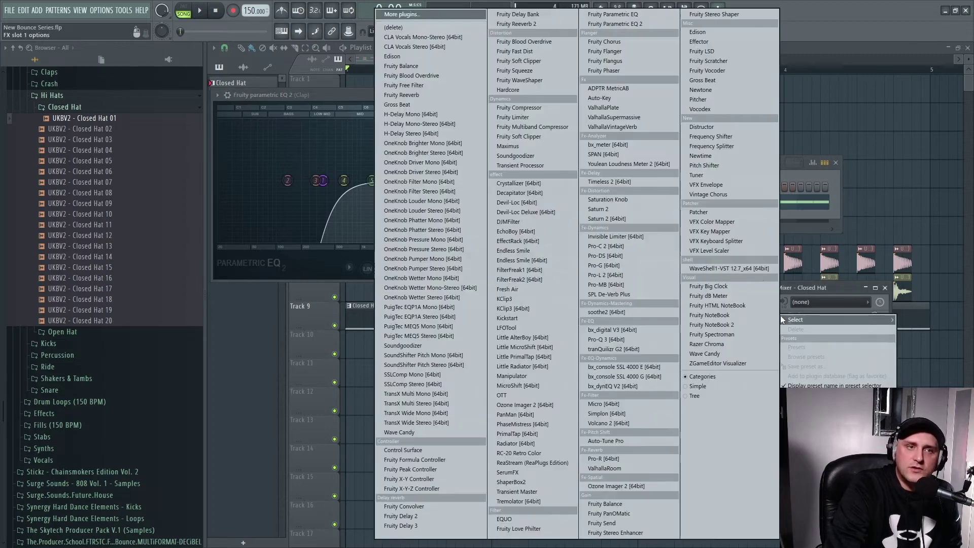
pyautogui.click(615, 24)
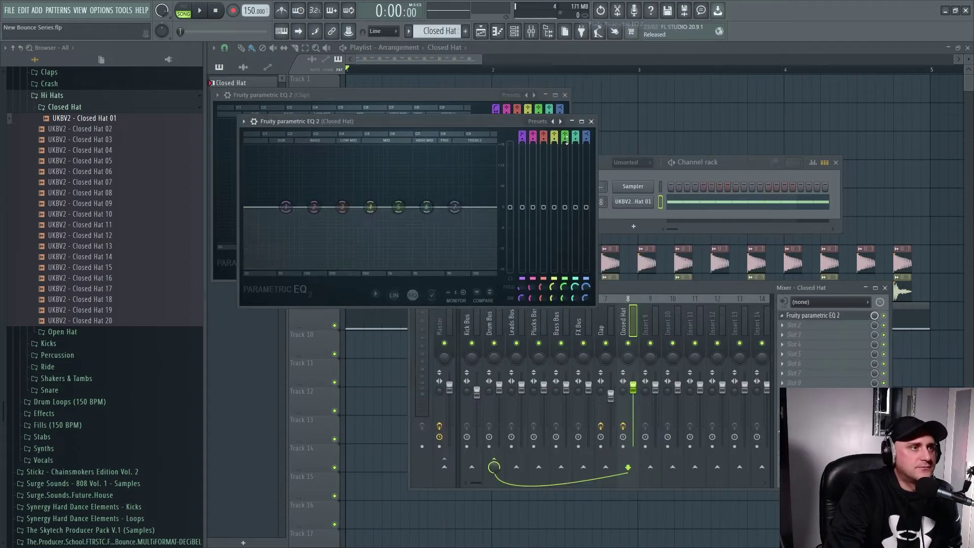
# Step: Change band 1 of the Closed Hat EQ to a high pass filter with its order at Gentle 8
pyautogui.rightClick(286, 210)
pyautogui.moveTo(307, 235)
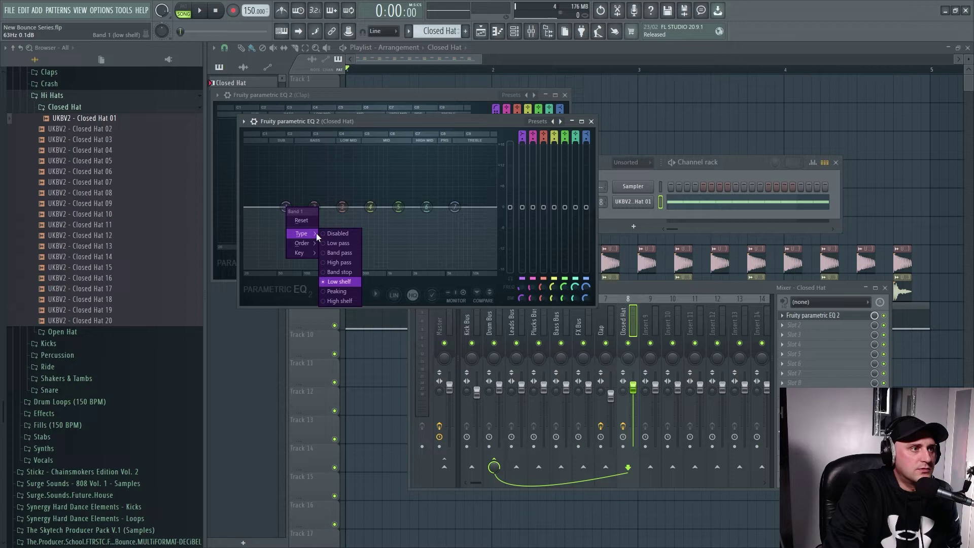
pyautogui.click(345, 264)
pyautogui.scroll(2, 521, 141)
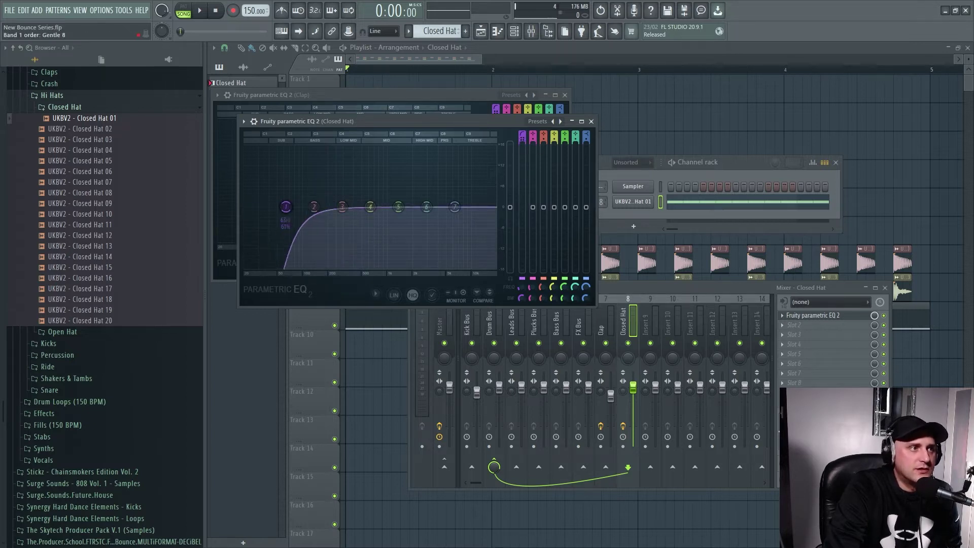
# Step: Raise the Closed Hat EQ's high pass cutoff to about 689 Hz while the arrangement plays
pyautogui.click(199, 11)
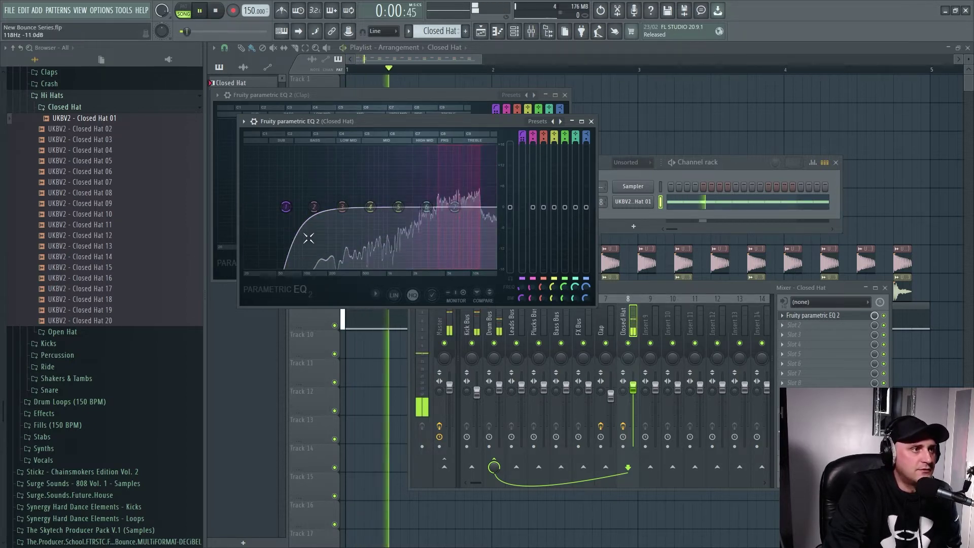
pyautogui.moveTo(287, 207); pyautogui.dragTo(372, 207)
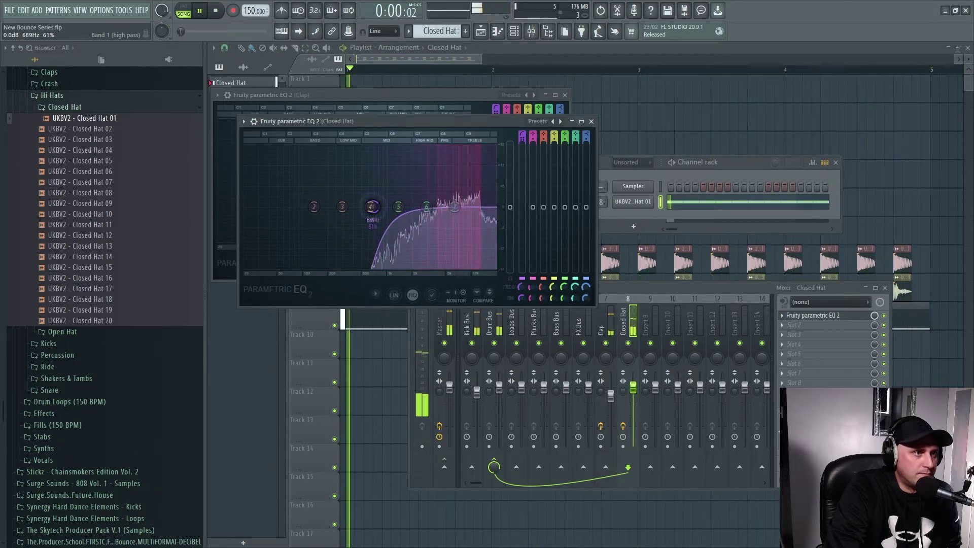
pyautogui.click(217, 10)
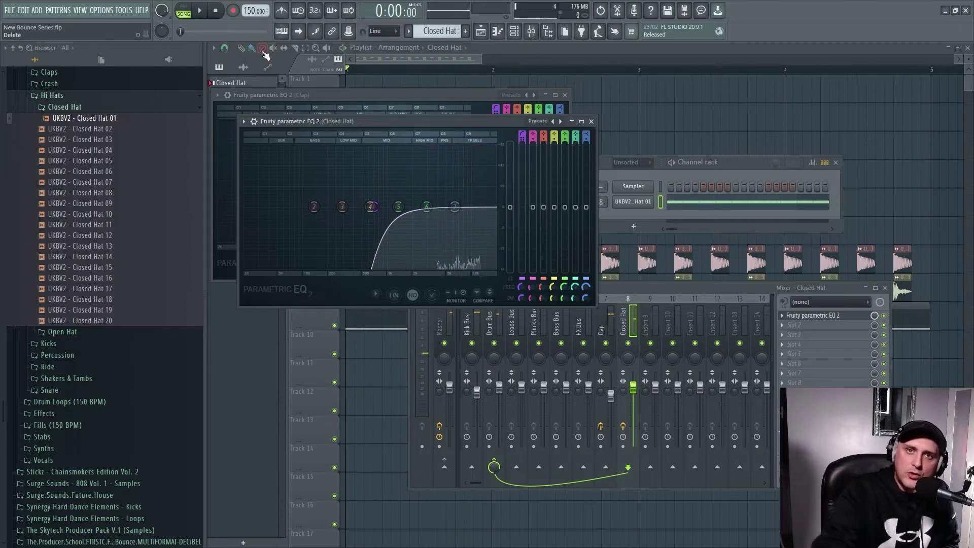
# Step: Slightly boost band 7 of the Closed Hat EQ and lower the Closed Hat mixer level a little during playback
pyautogui.moveTo(455, 208); pyautogui.dragTo(463, 204)
pyautogui.press('space')
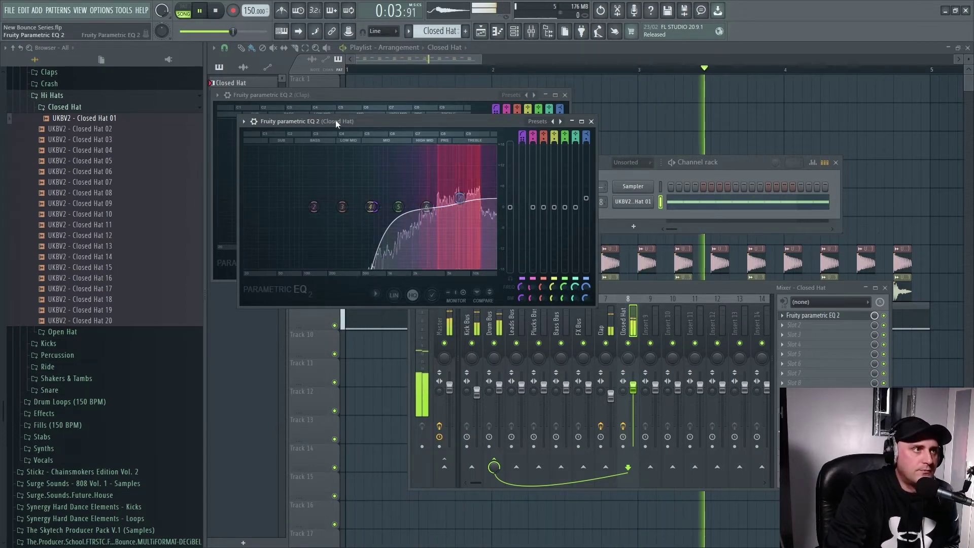
pyautogui.moveTo(634, 387); pyautogui.dragTo(635, 392)
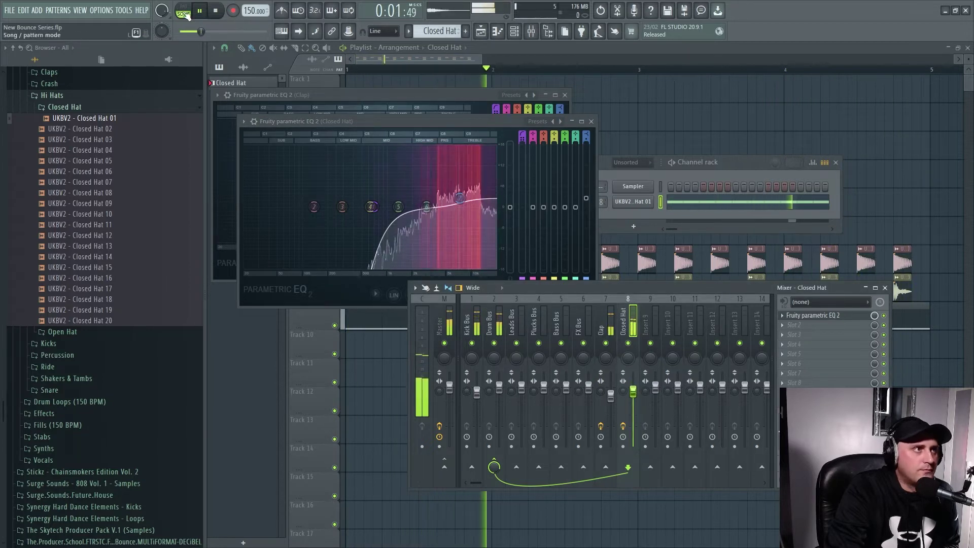
pyautogui.press('space')
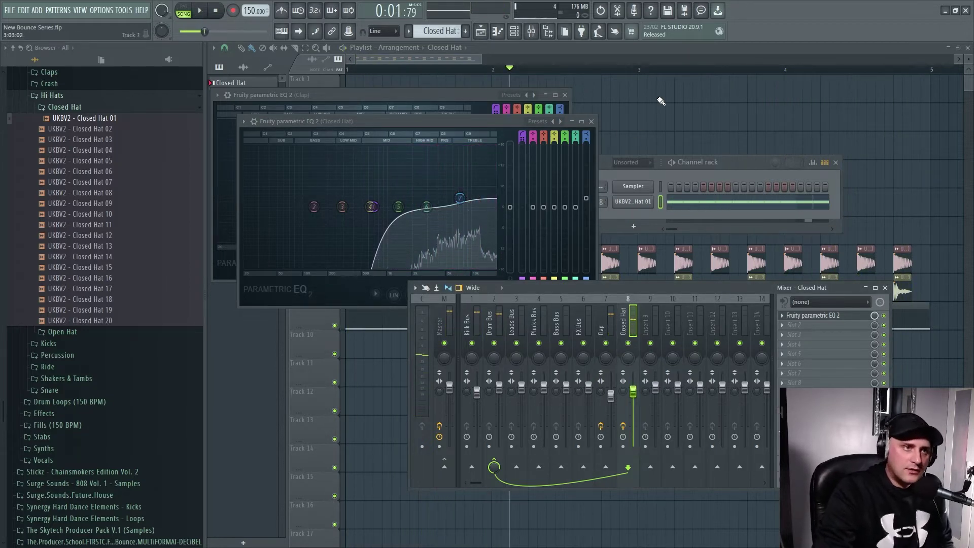
# Step: Add a small quick fade out to the Closed Hat 01 sample and play the arrangement to check it
pyautogui.click(633, 202)
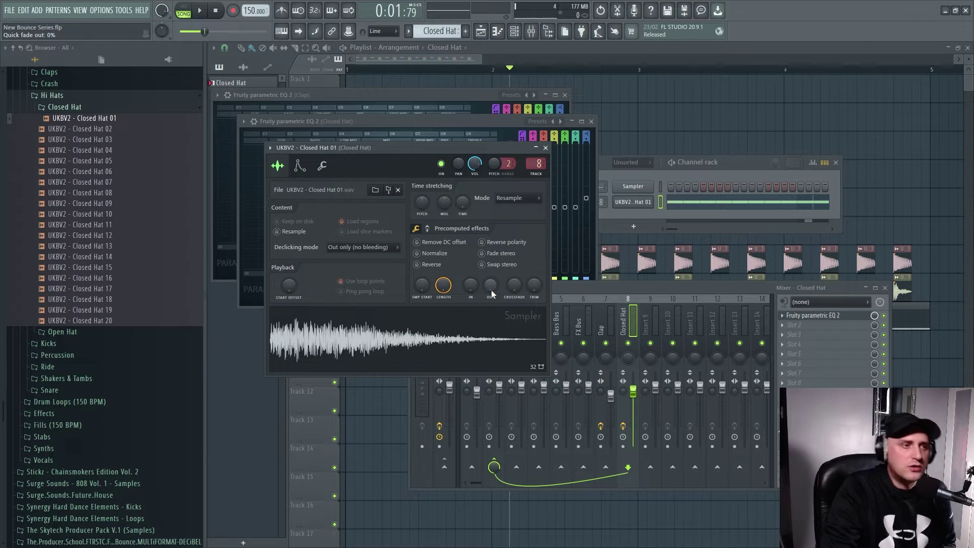
pyautogui.moveTo(491, 291)
pyautogui.mouseDown()
pyautogui.moveTo(491, 280)
pyautogui.moveTo(500, 295)
pyautogui.mouseUp()
pyautogui.press('space')
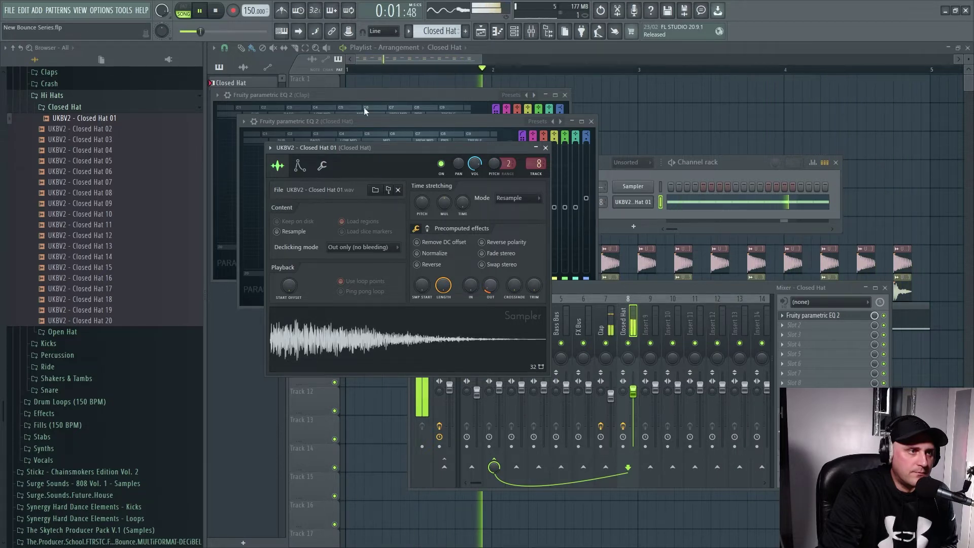
pyautogui.click(215, 13)
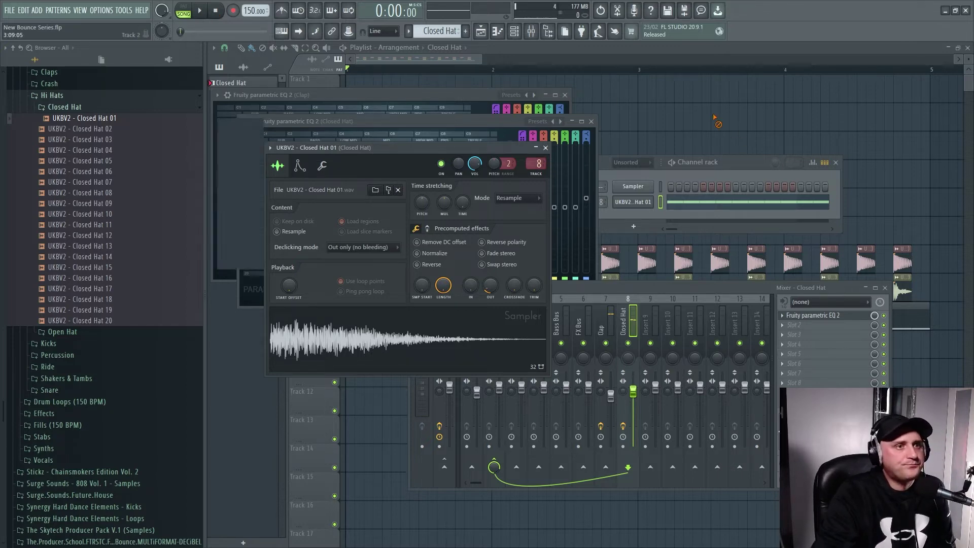
# Step: Clear the floating windows off the playlist and switch the sample browser from the Closed Hat folder to Open Hat
pyautogui.press('F12')
pyautogui.moveTo(483, 55); pyautogui.dragTo(496, 70)
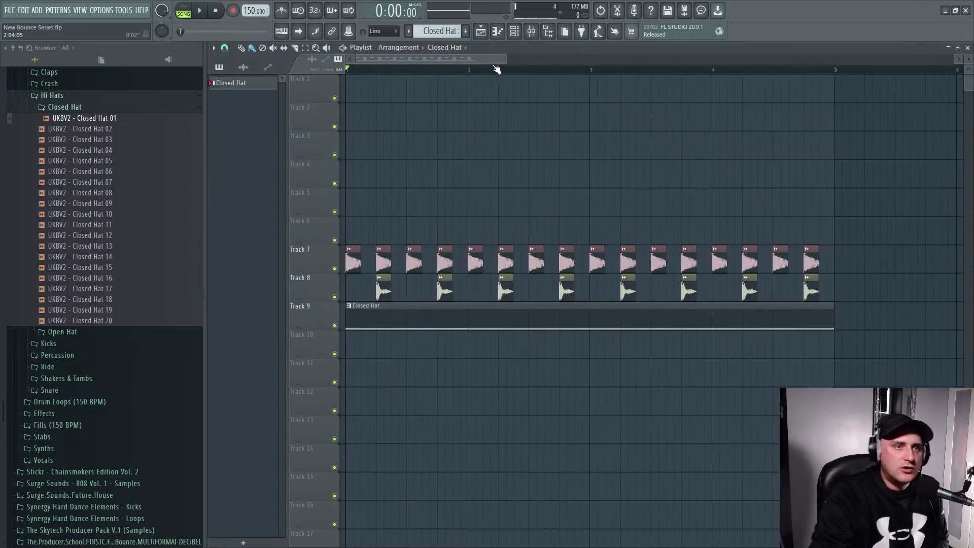
pyautogui.click(84, 108)
pyautogui.click(85, 120)
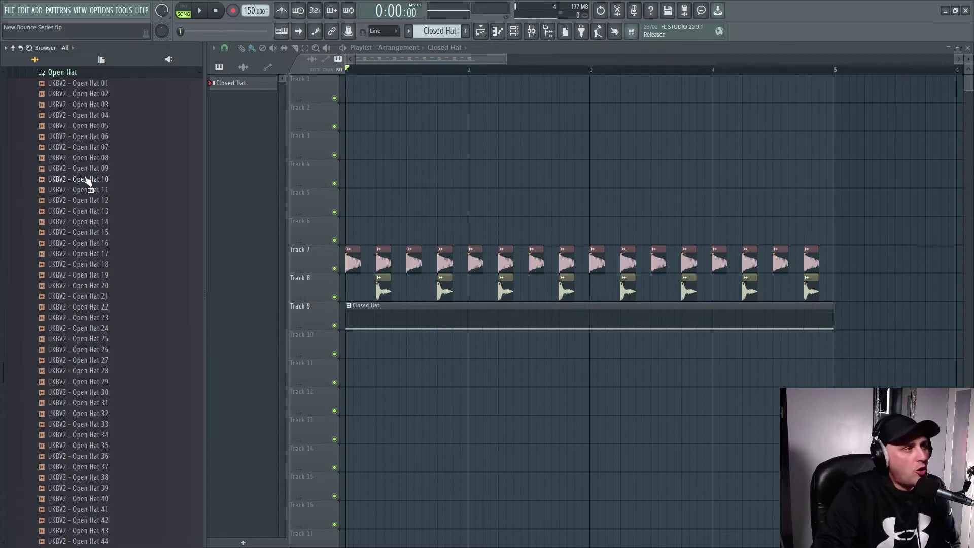
# Step: Audition the UKBV2 open hat samples between Open Hat 01 and Open Hat 16
pyautogui.press('Up')
pyautogui.press('Up')
pyautogui.press('Up')
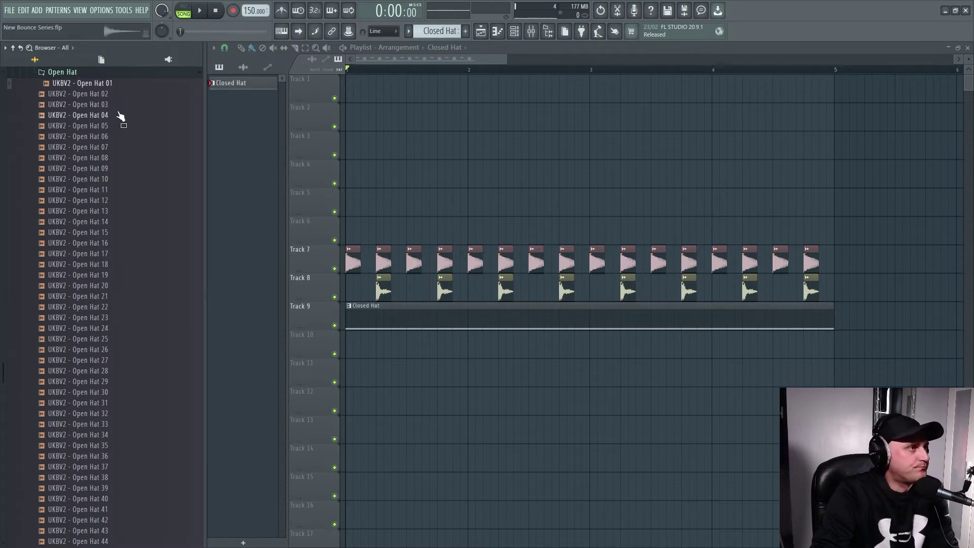
pyautogui.click(122, 96)
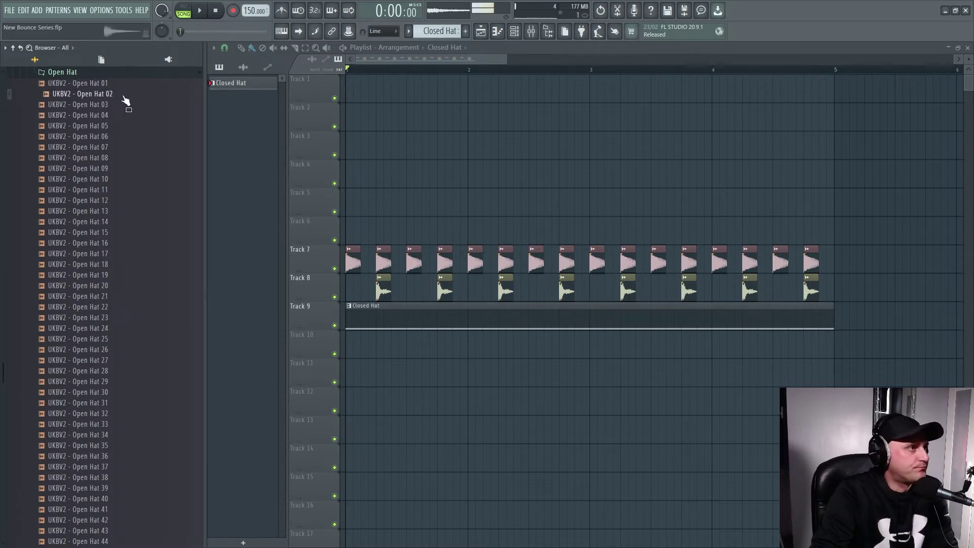
pyautogui.click(131, 169)
pyautogui.press('Down')
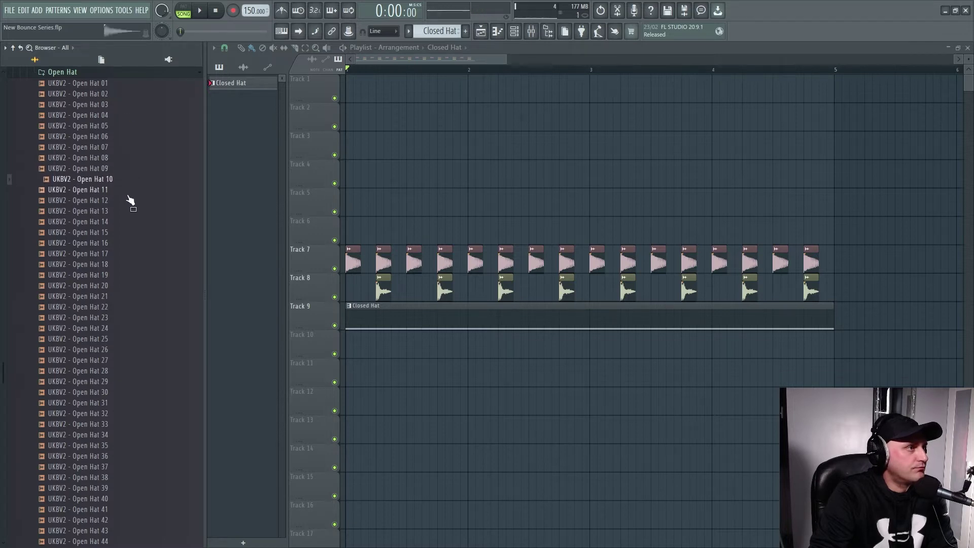
pyautogui.click(127, 190)
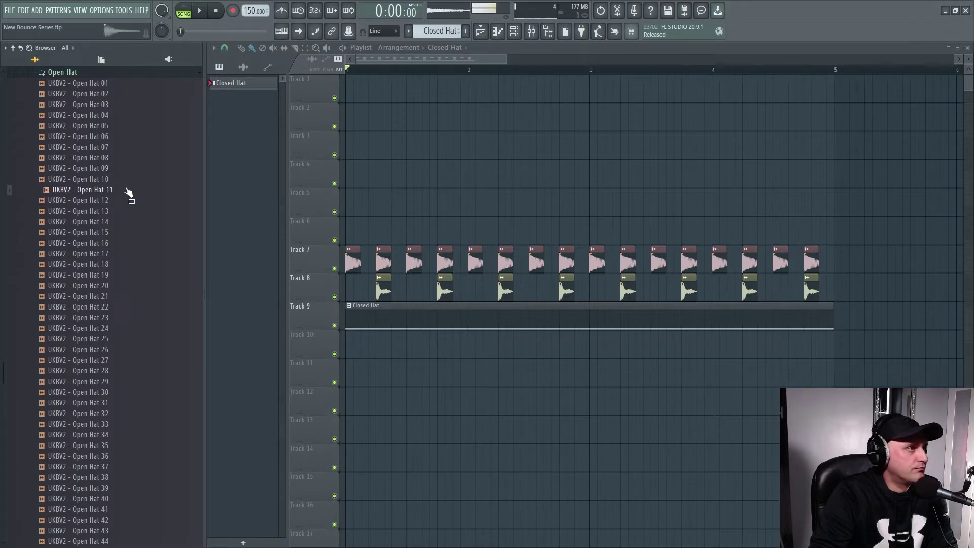
pyautogui.click(130, 200)
pyautogui.click(133, 212)
pyautogui.click(128, 223)
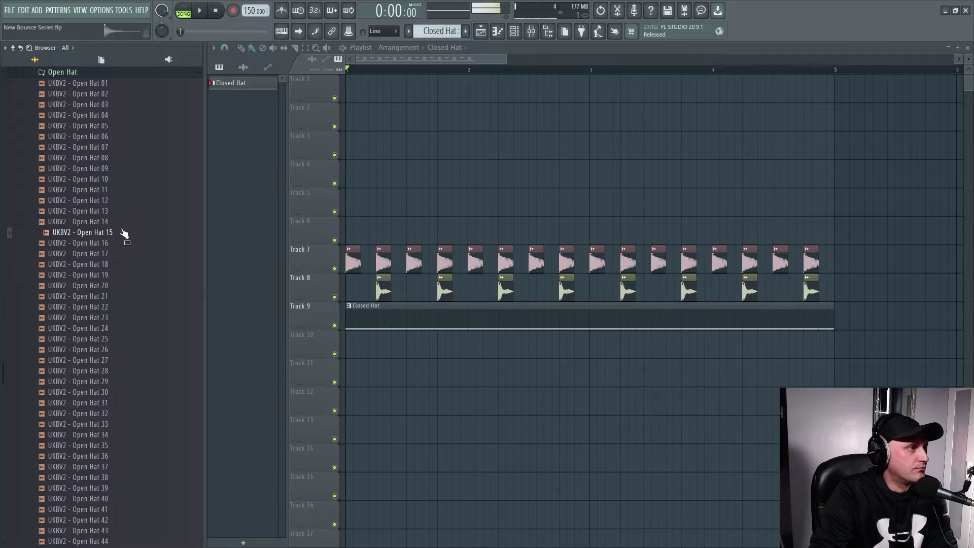
pyautogui.click(129, 233)
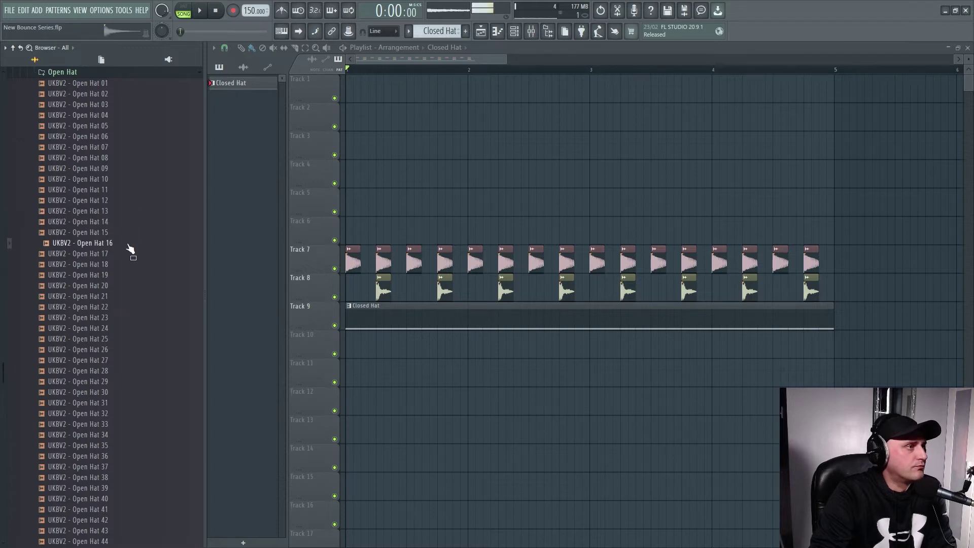
pyautogui.click(129, 245)
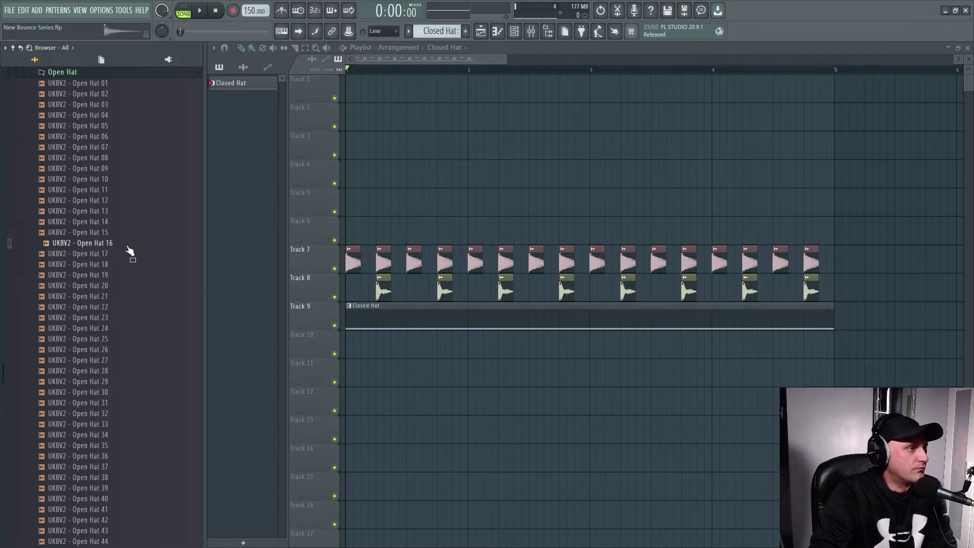
# Step: Place UKBV2 - Open Hat 16 on Track 10 at the first offbeat and trim the clip to end at the second kick
pyautogui.click(514, 30)
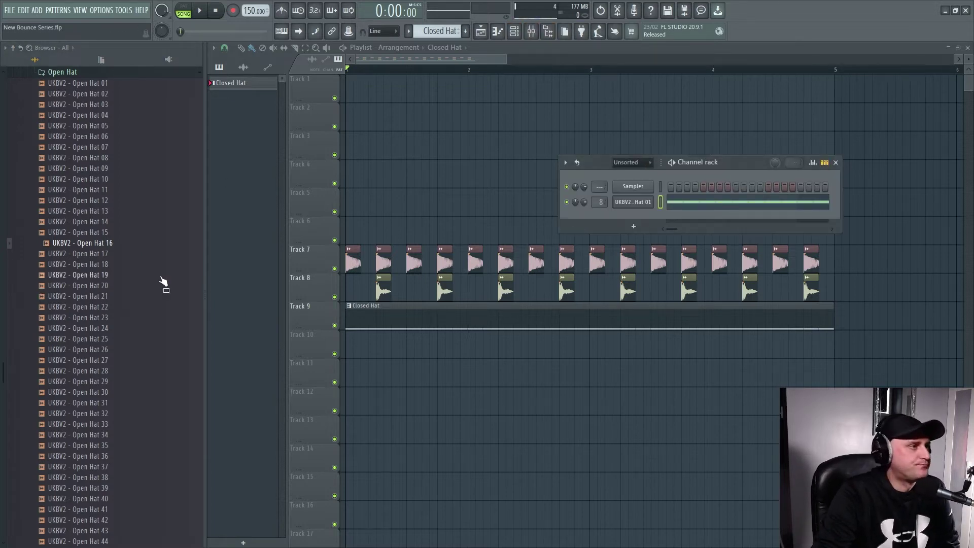
pyautogui.moveTo(112, 248); pyautogui.dragTo(363, 347)
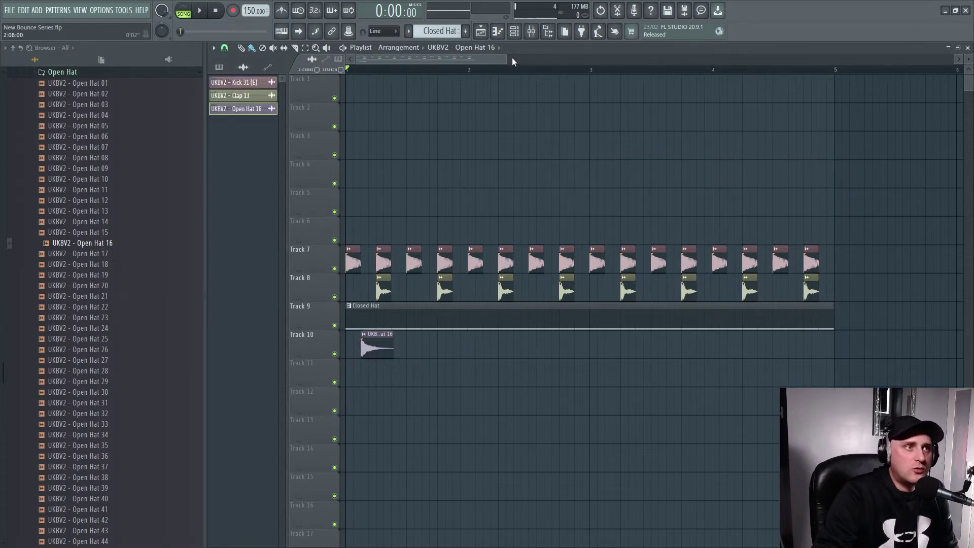
pyautogui.moveTo(507, 60); pyautogui.dragTo(376, 59)
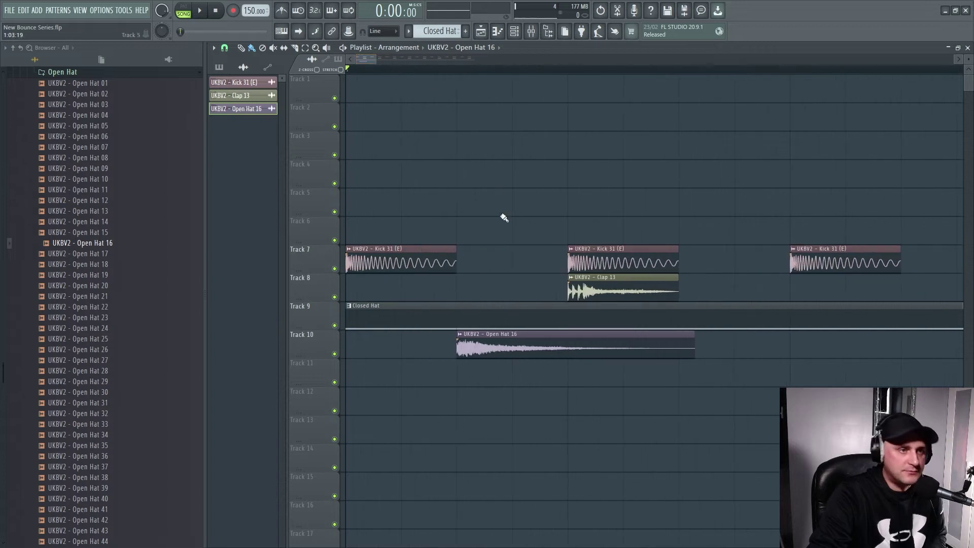
pyautogui.moveTo(696, 331); pyautogui.dragTo(572, 337)
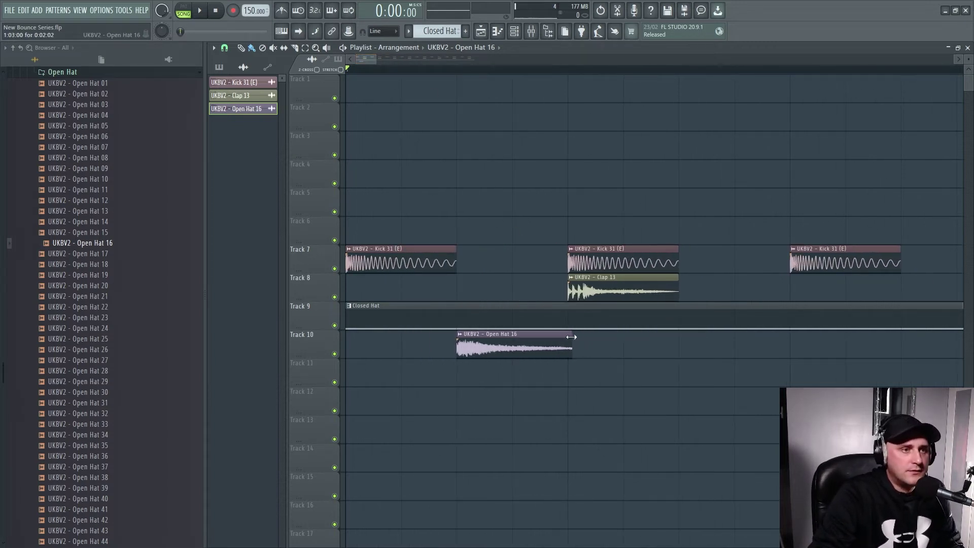
# Step: Set the Open Hat 16 audio clip's quick fade out to 41%
pyautogui.doubleClick(509, 346)
pyautogui.moveTo(491, 160); pyautogui.dragTo(569, 87)
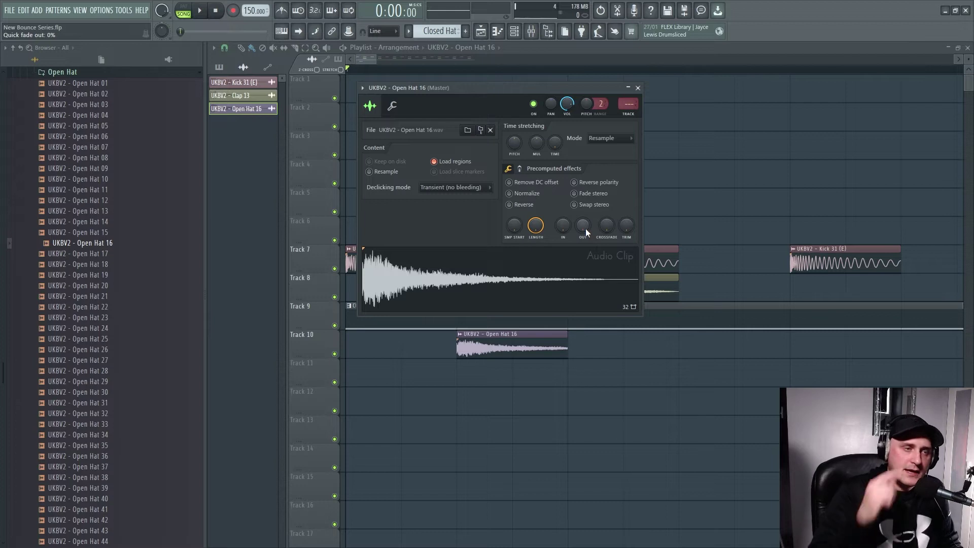
pyautogui.moveTo(586, 228); pyautogui.dragTo(585, 212)
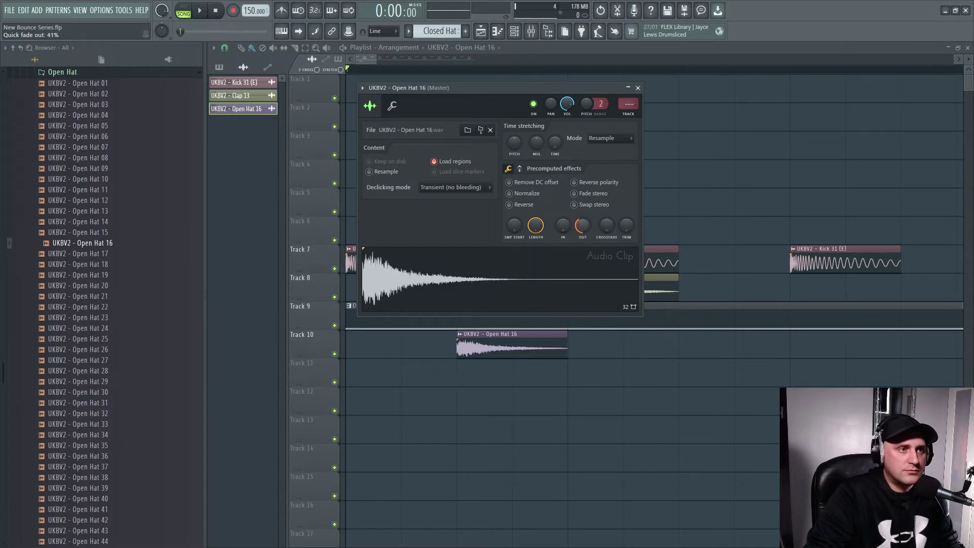
pyautogui.press('Escape')
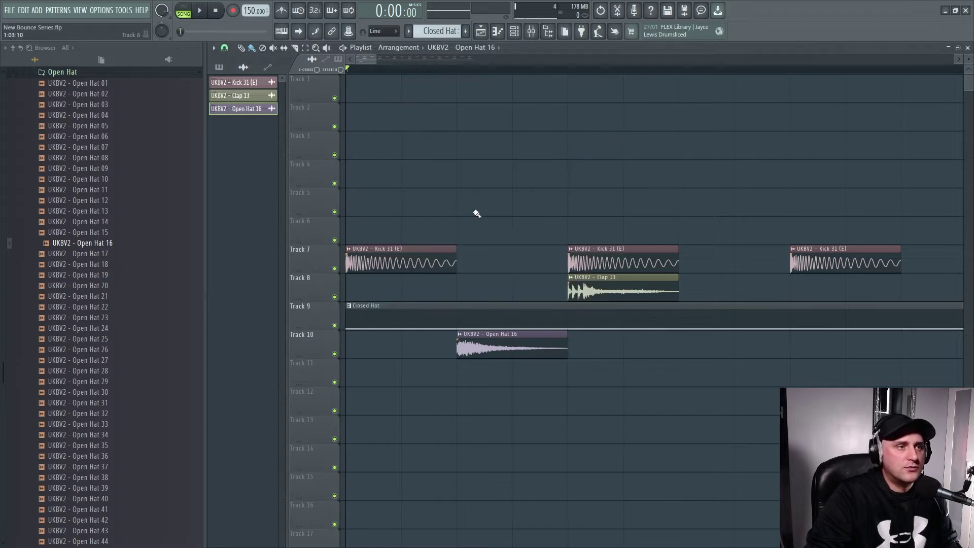
# Step: Duplicate the open hat clip onto every offbeat of Track 10 across four bars and play back the result
pyautogui.moveTo(376, 58); pyautogui.dragTo(419, 59)
pyautogui.moveTo(459, 368); pyautogui.dragTo(611, 346)
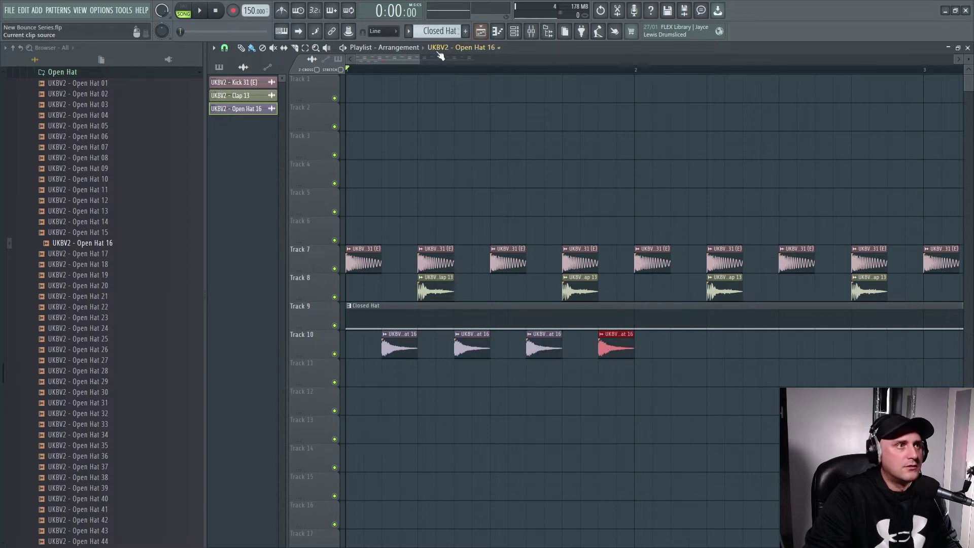
pyautogui.moveTo(421, 59); pyautogui.dragTo(498, 59)
pyautogui.moveTo(524, 378); pyautogui.dragTo(770, 350)
pyautogui.click(760, 415)
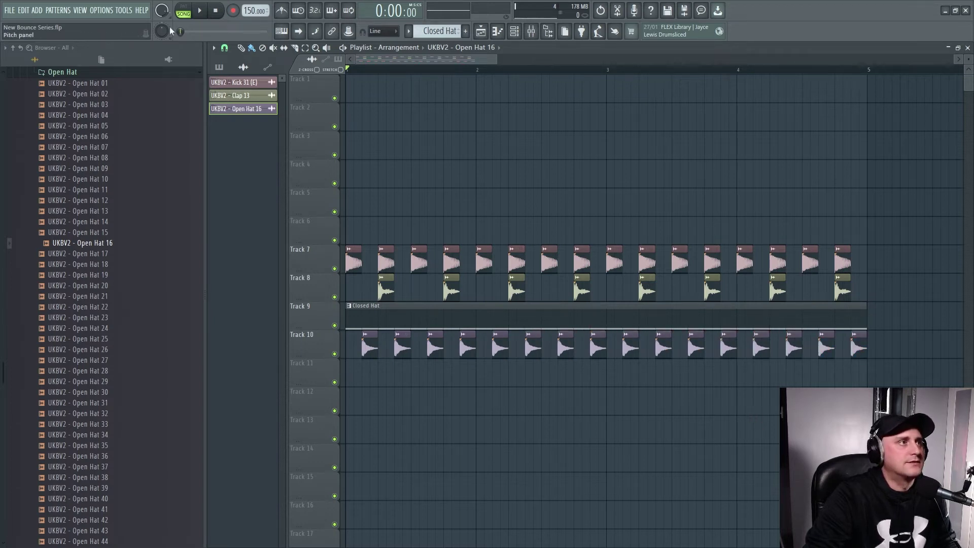
pyautogui.press('space')
pyautogui.click(215, 10)
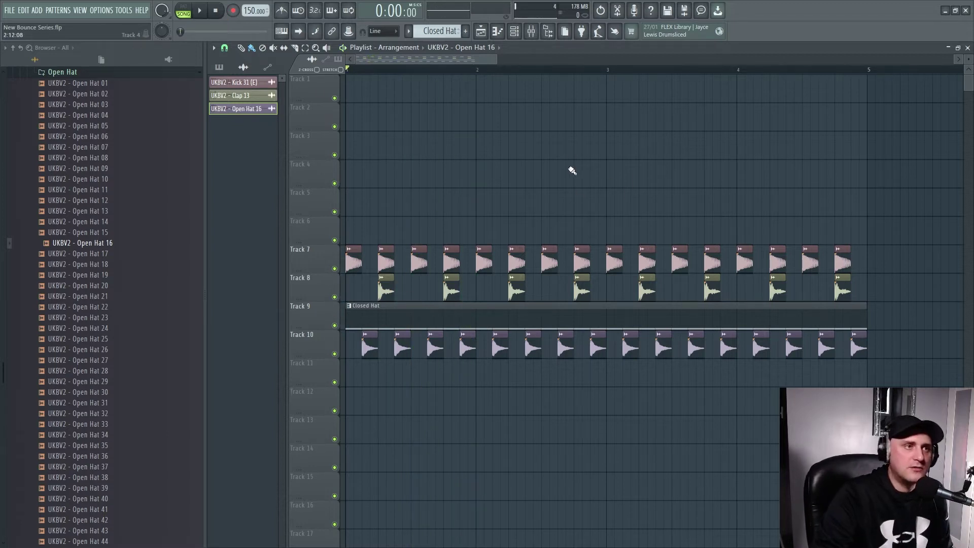
# Step: Assign the Open Hat 16 channel to mixer track 9
pyautogui.click(515, 31)
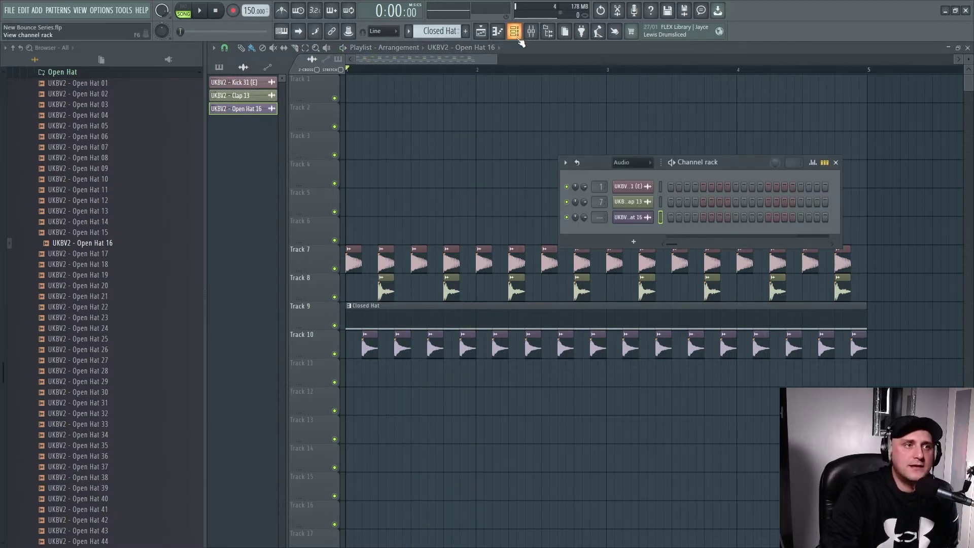
pyautogui.doubleClick(600, 218)
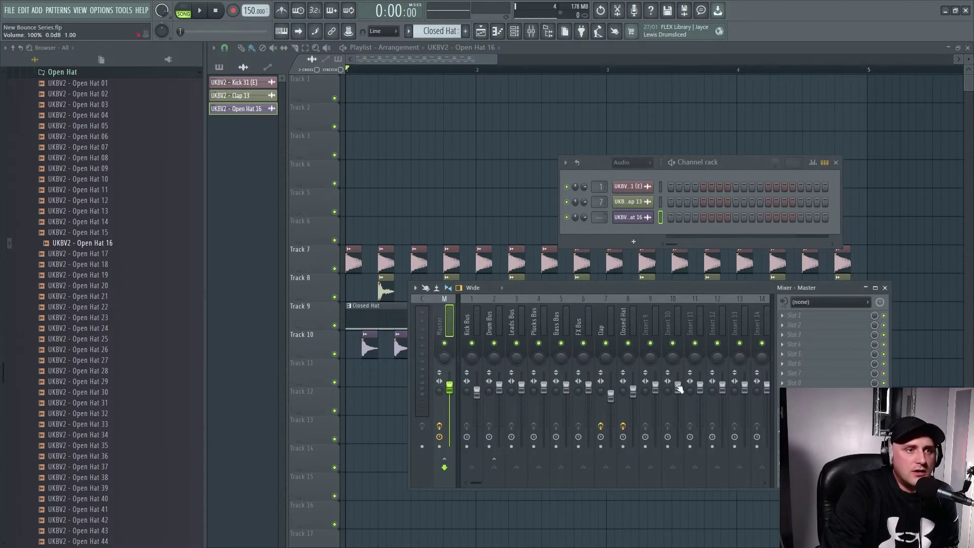
pyautogui.moveTo(600, 218); pyautogui.dragTo(604, 252)
# Step: Rename mixer track 9 as "Open Hat" and route it only to the Drum Bus
pyautogui.rightClick(651, 325)
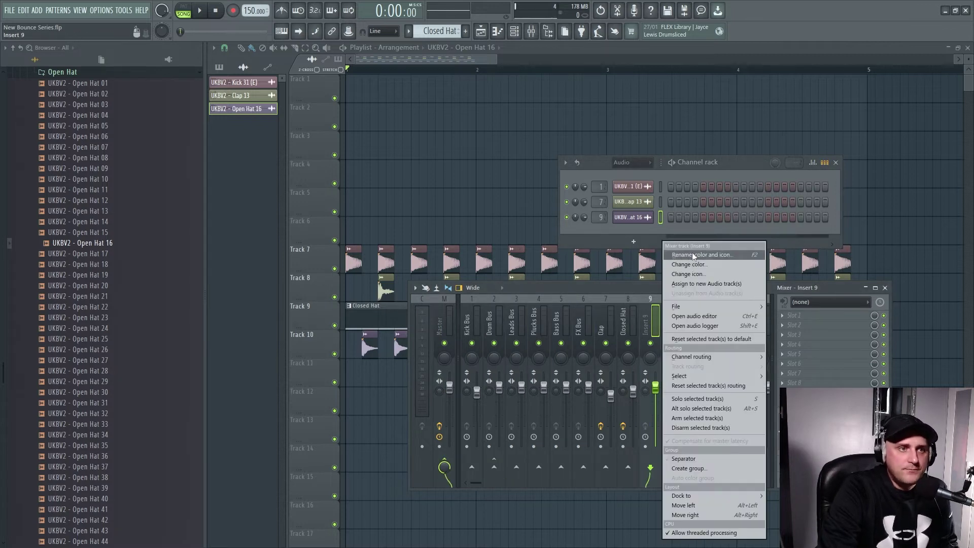
pyautogui.click(697, 257)
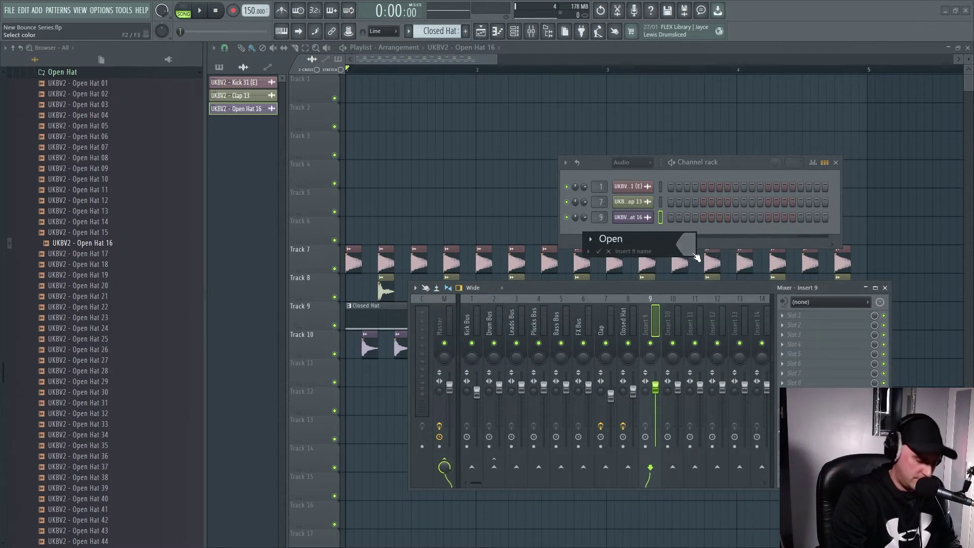
pyautogui.write('Open Hat')
pyautogui.press('Return')
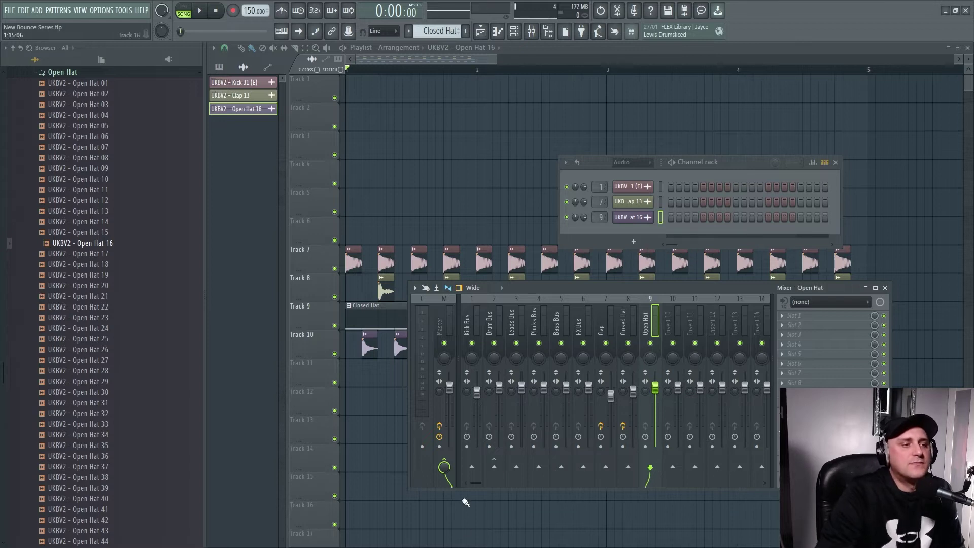
pyautogui.rightClick(494, 467)
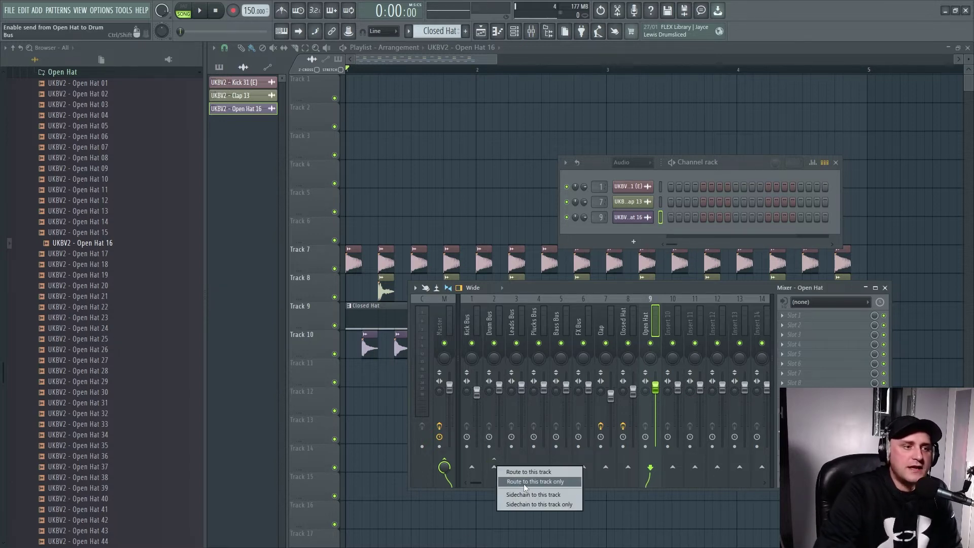
pyautogui.click(523, 483)
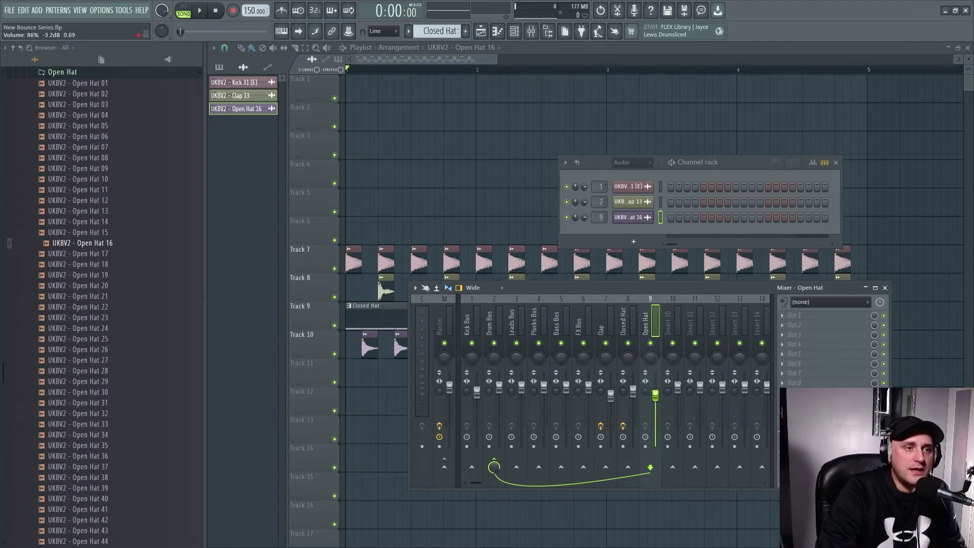
# Step: Play back the drums, add Fruity Parametric EQ 2 to the Open Hat mixer track and set its band 1 to high pass
pyautogui.press('space')
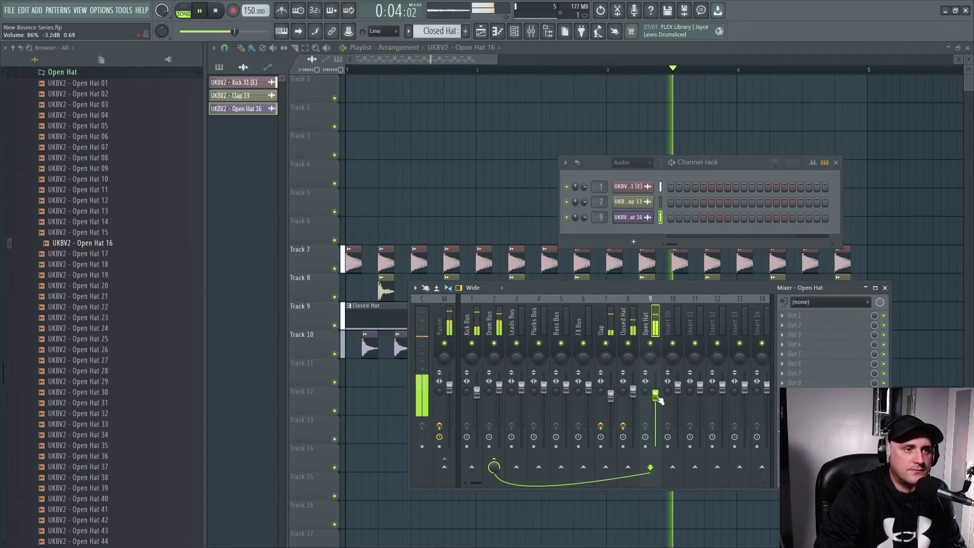
pyautogui.click(216, 12)
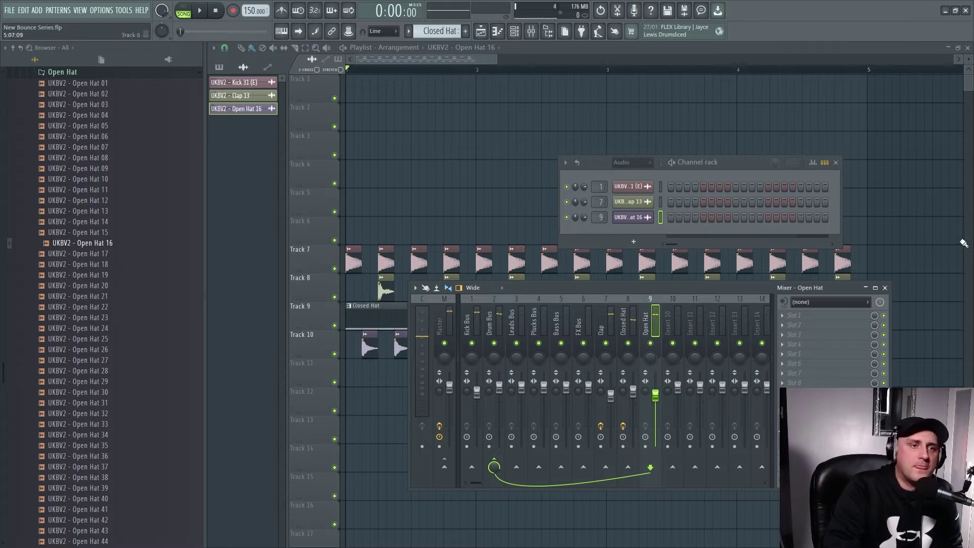
pyautogui.click(786, 318)
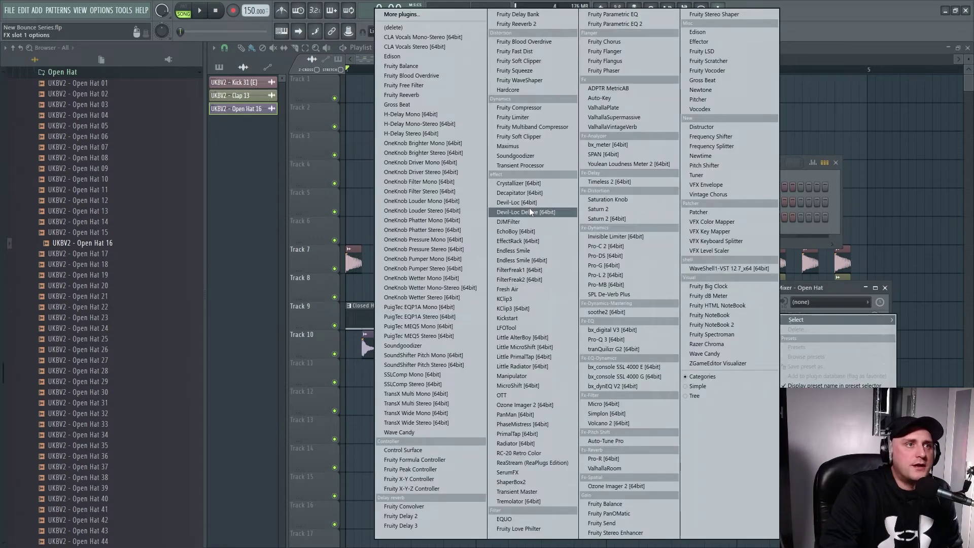
pyautogui.click(628, 29)
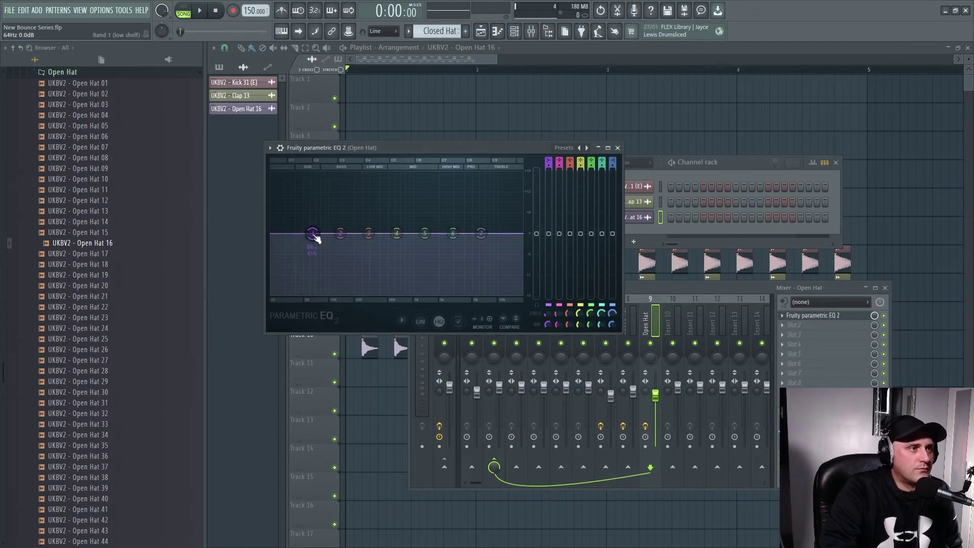
pyautogui.rightClick(313, 236)
pyautogui.moveTo(338, 261)
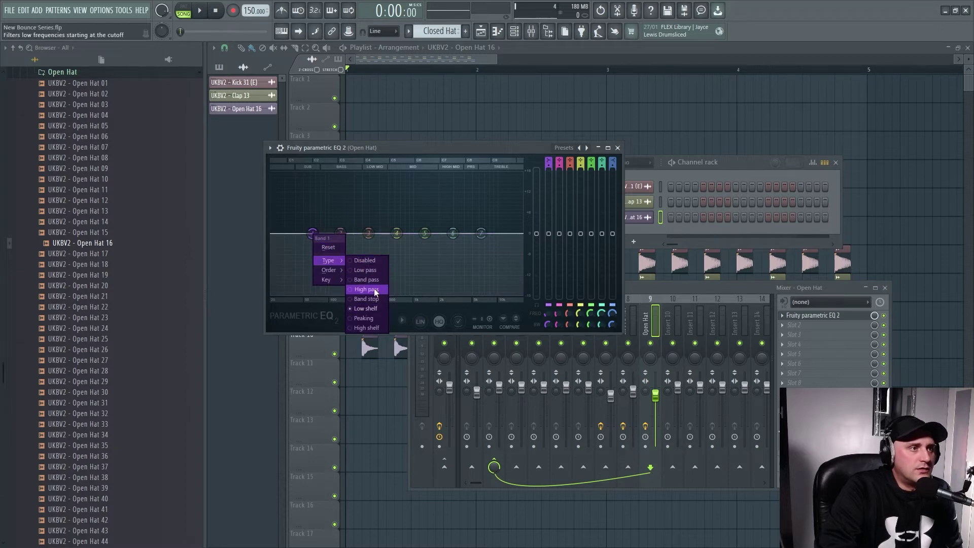
pyautogui.click(373, 289)
pyautogui.moveTo(550, 167); pyautogui.dragTo(550, 158)
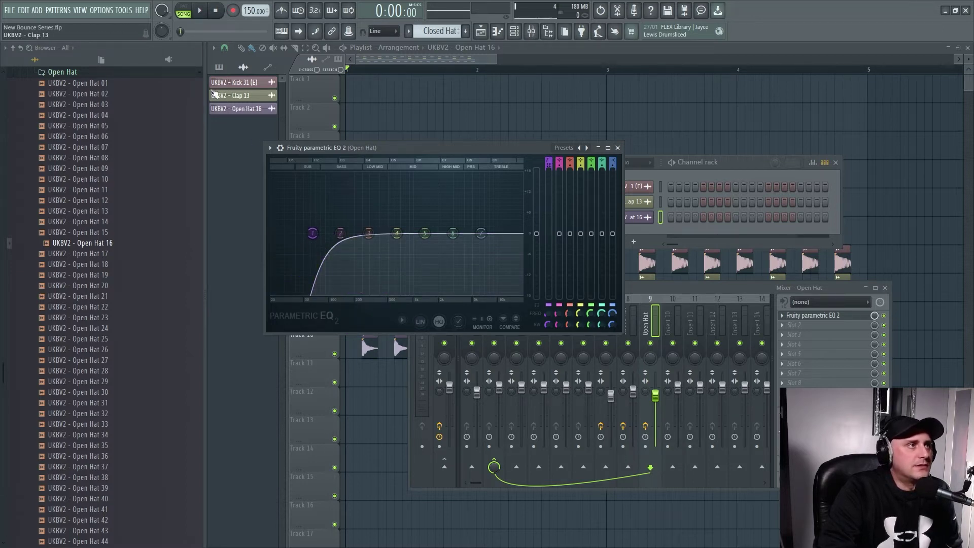
# Step: During playback, raise the Open Hat EQ's high-pass cutoff and set the band 7 high shelf to about 11496 Hz and 2.0 dB
pyautogui.press('space')
pyautogui.moveTo(318, 235); pyautogui.dragTo(365, 233)
pyautogui.moveTo(481, 234); pyautogui.dragTo(506, 228)
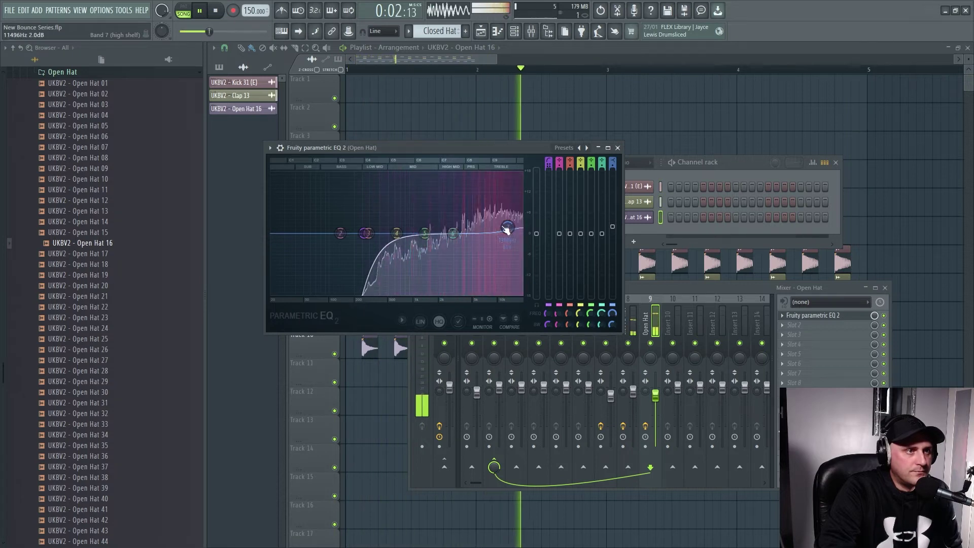
pyautogui.click(217, 11)
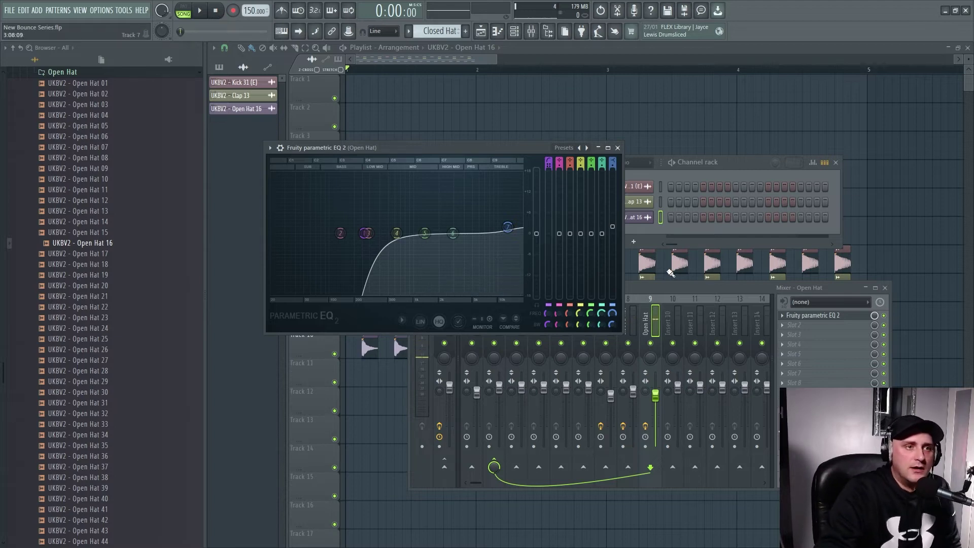
# Step: Add Fruity Parametric EQ 2 to the Kick Bus and set its band 1 to high pass
pyautogui.click(656, 287)
pyautogui.click(468, 341)
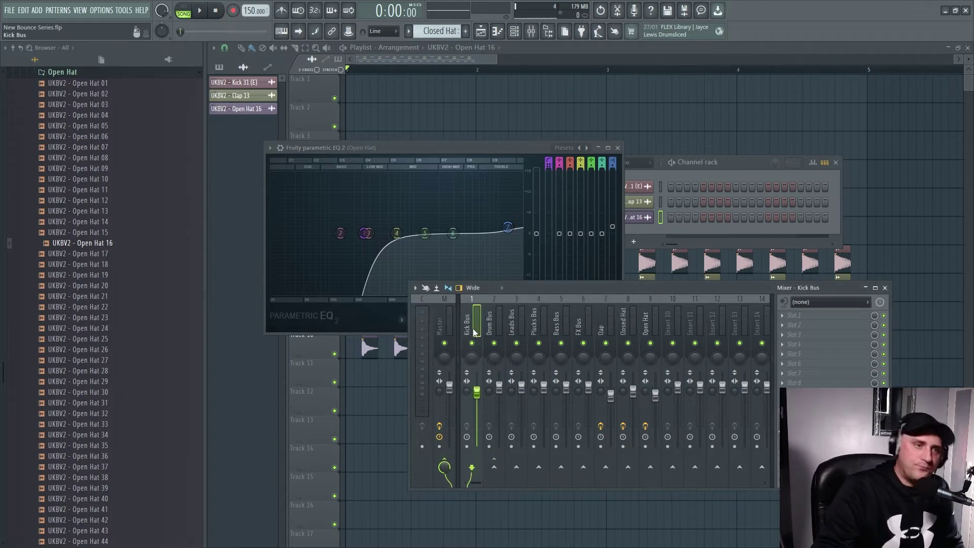
pyautogui.click(790, 325)
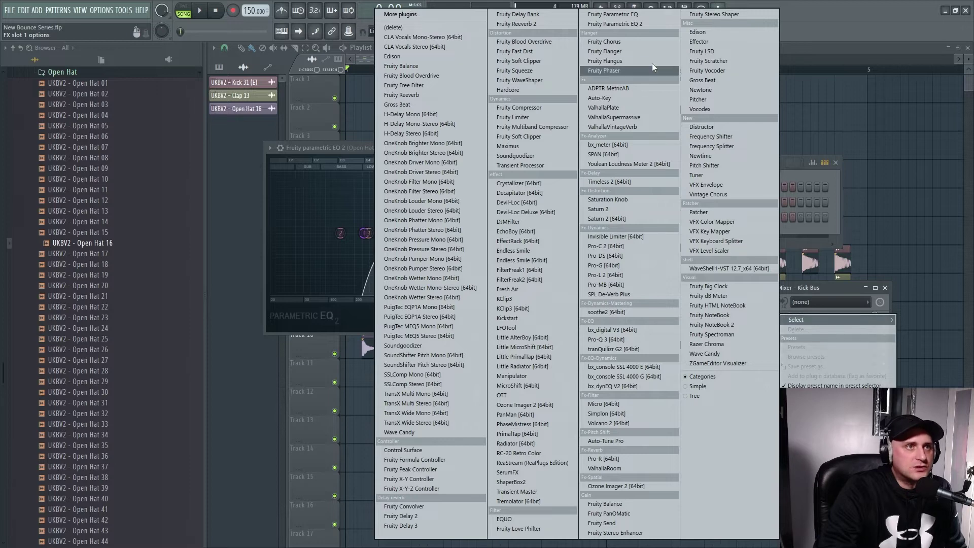
pyautogui.click(641, 22)
pyautogui.rightClick(312, 233)
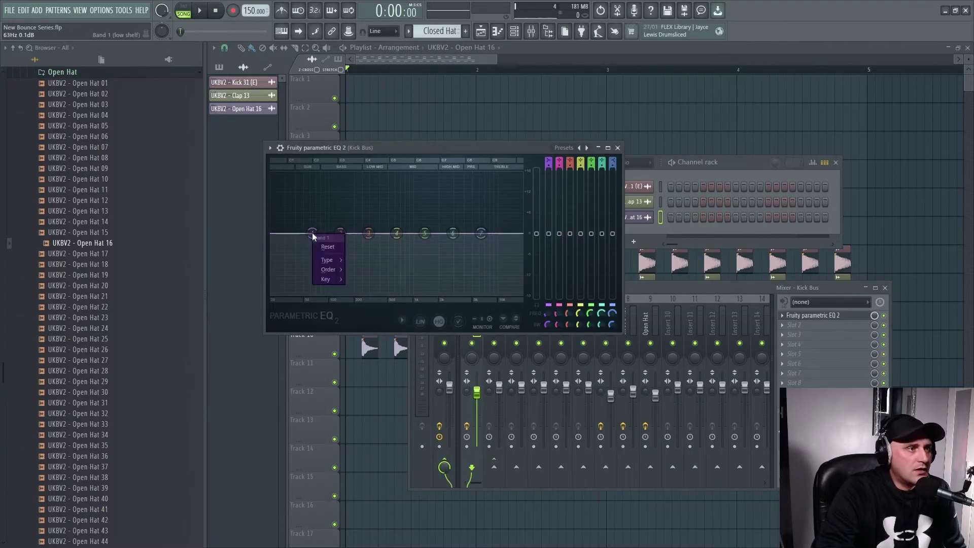
pyautogui.moveTo(328, 259)
pyautogui.click(376, 289)
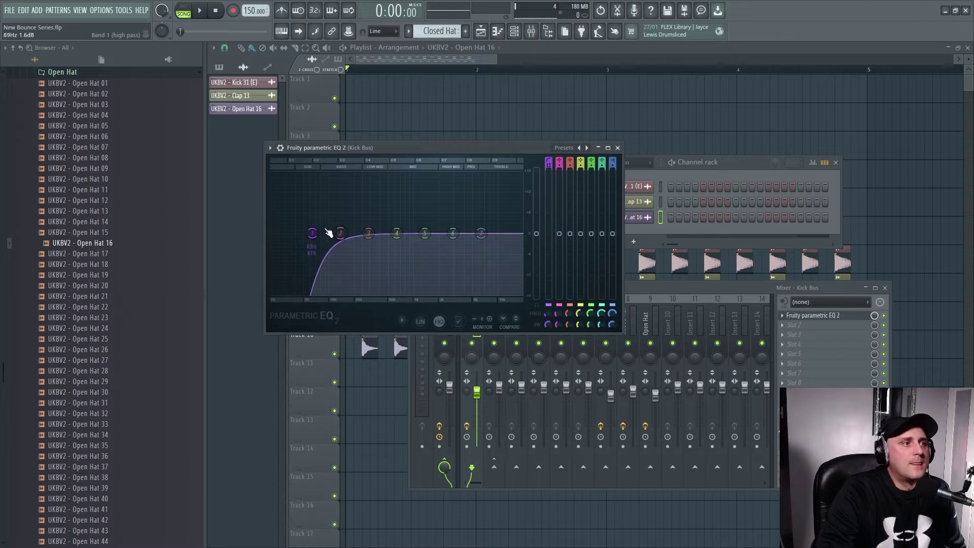
# Step: Lower the Kick Bus high-pass cutoff to about 20 Hz, check it during playback, and close the floating windows
pyautogui.moveTo(312, 233); pyautogui.dragTo(282, 233)
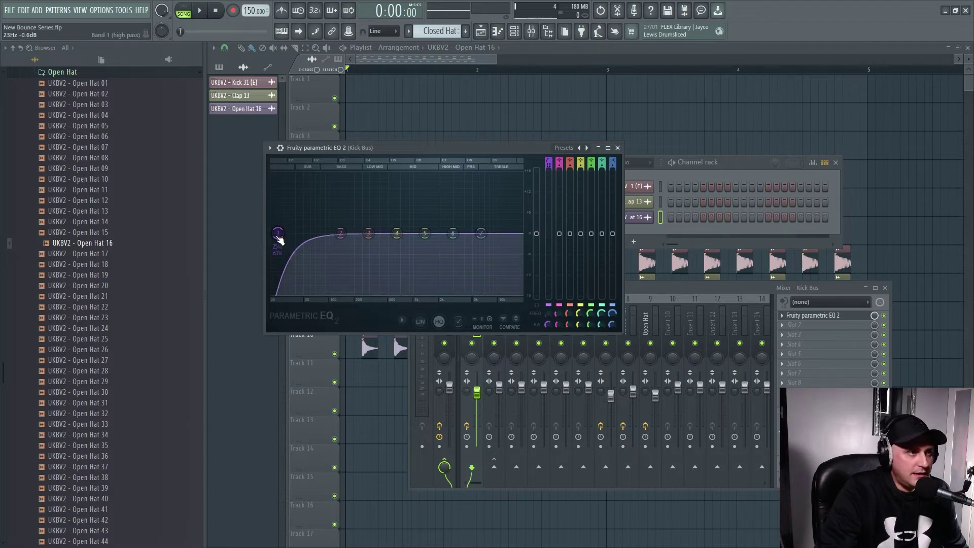
pyautogui.moveTo(277, 233); pyautogui.dragTo(277, 233)
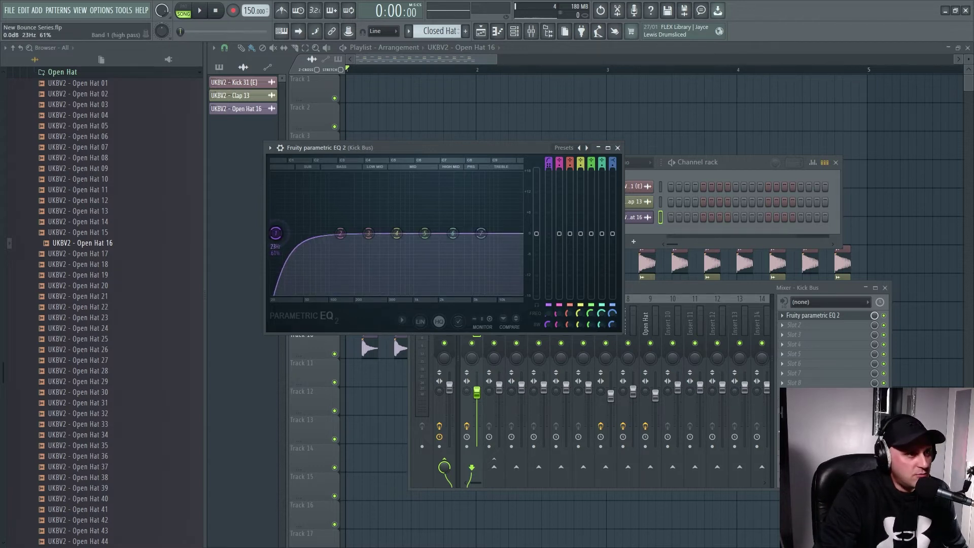
pyautogui.press('space')
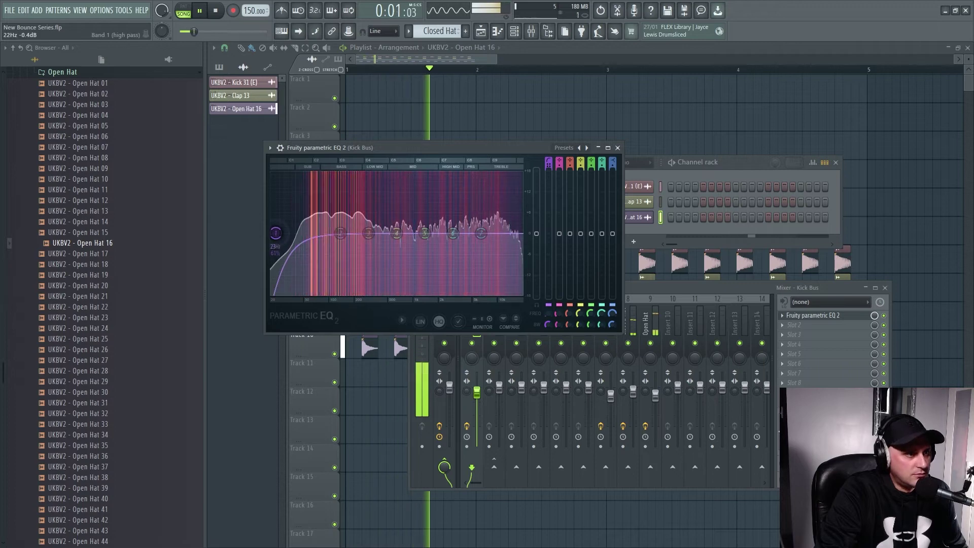
pyautogui.moveTo(275, 233); pyautogui.dragTo(272, 233)
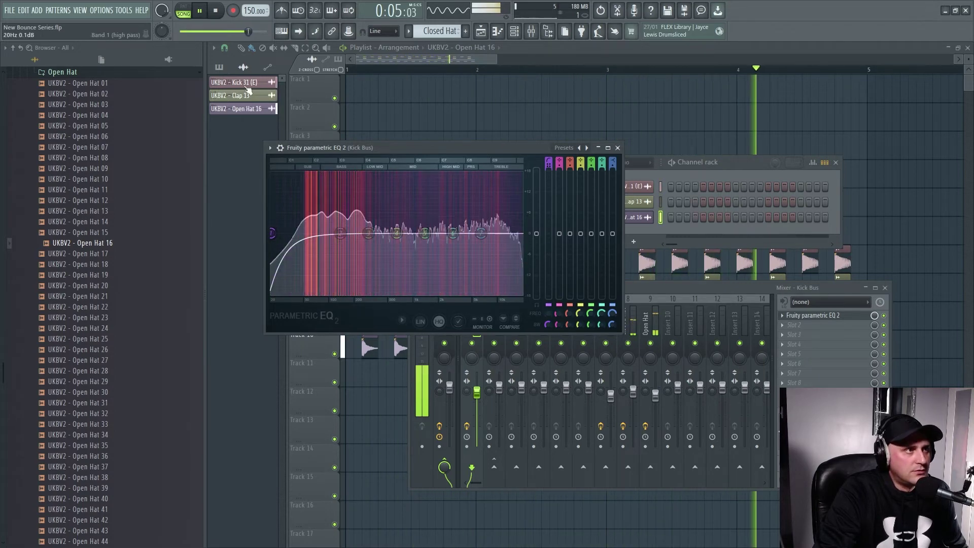
pyautogui.click(215, 11)
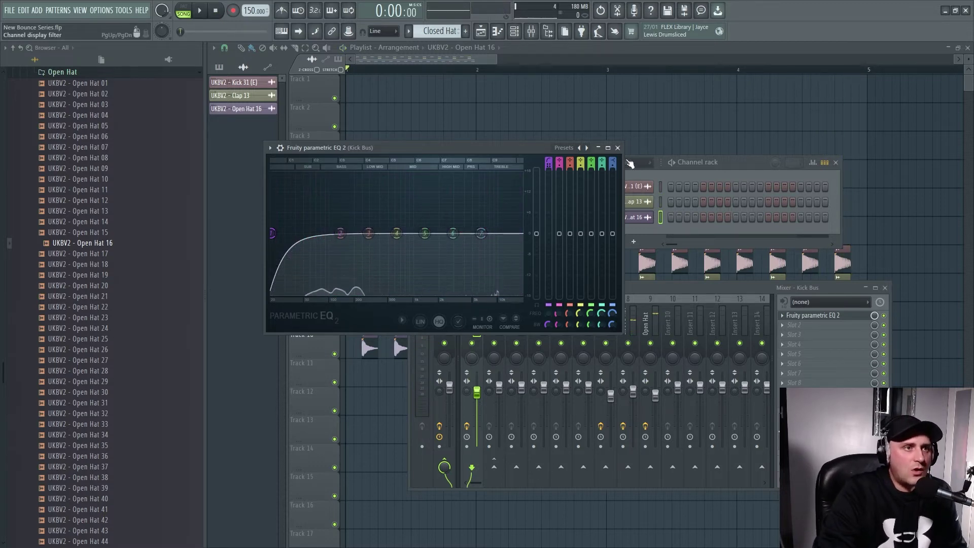
pyautogui.click(617, 147)
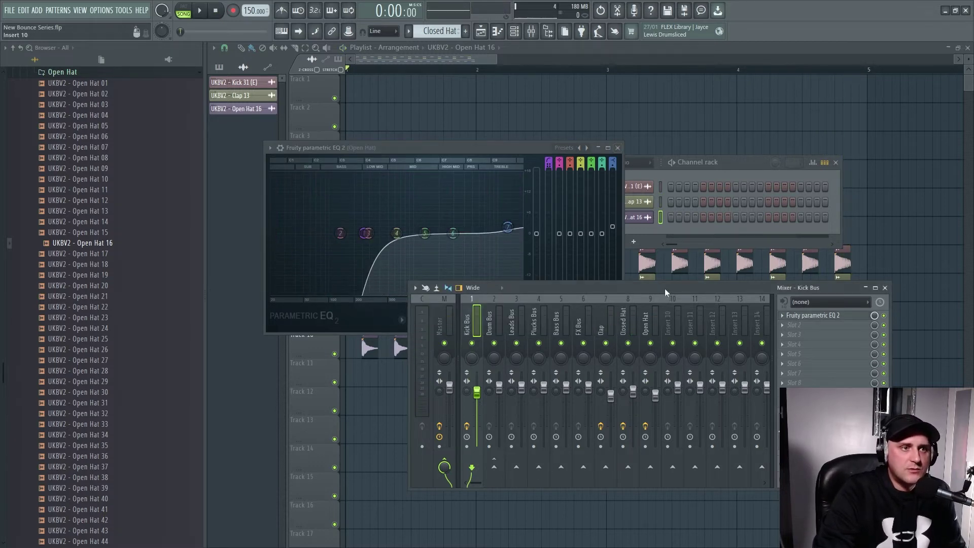
pyautogui.press('F12')
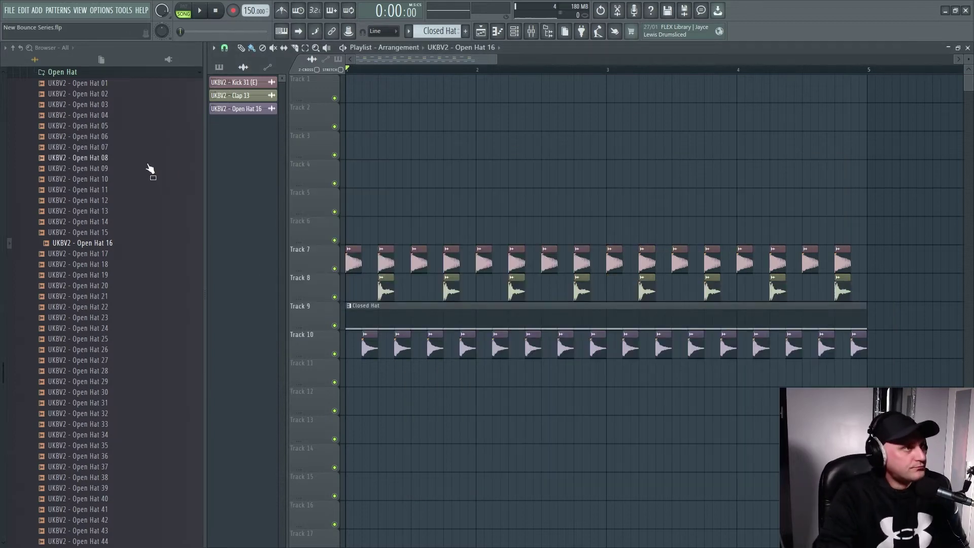
# Step: Collapse the Open Hat and Hi Hats sample folders and open the Ride folder in Drum Hits
pyautogui.click(85, 74)
pyautogui.scroll(4, 122, 195)
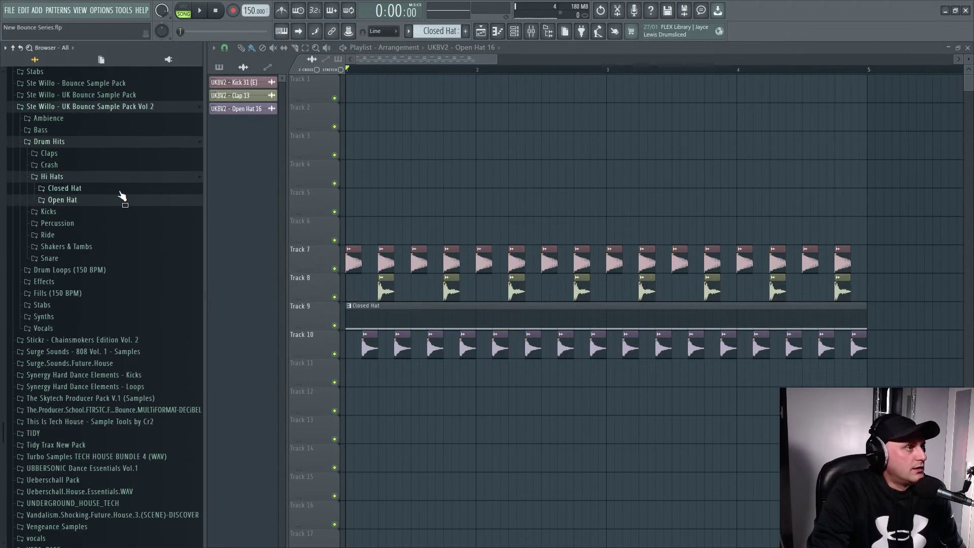
pyautogui.click(77, 177)
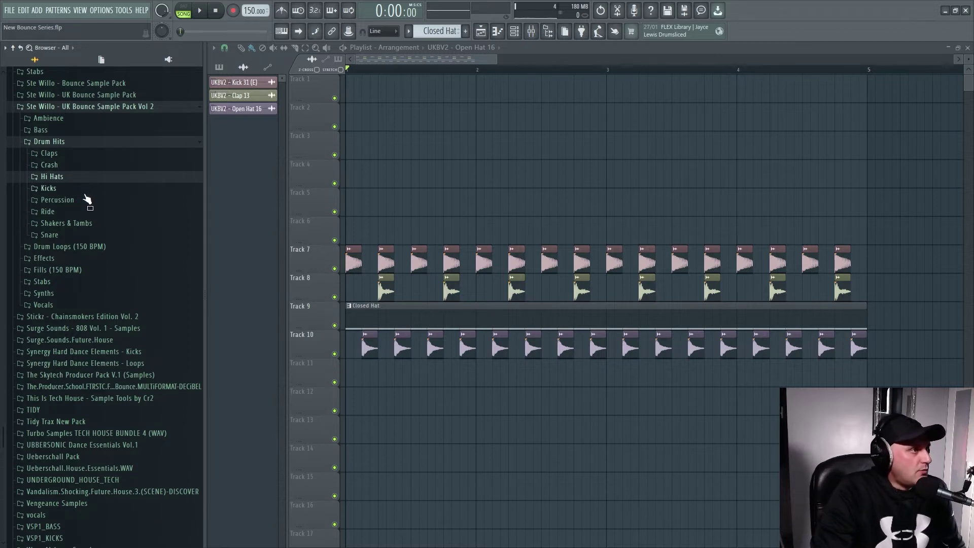
pyautogui.click(80, 213)
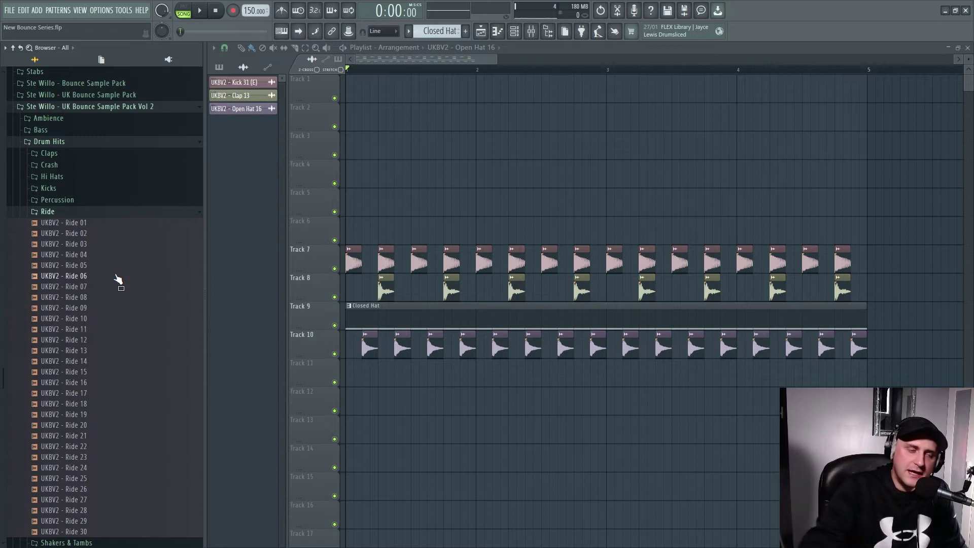
# Step: Audition the UKBV2 ride samples between Ride 01 and Ride 21, finishing on Ride 02
pyautogui.click(127, 257)
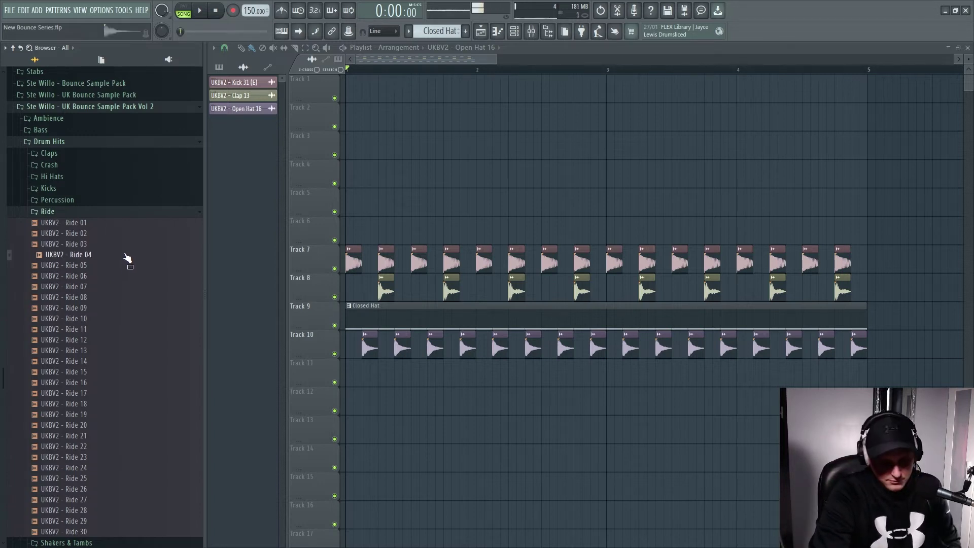
pyautogui.press('Down')
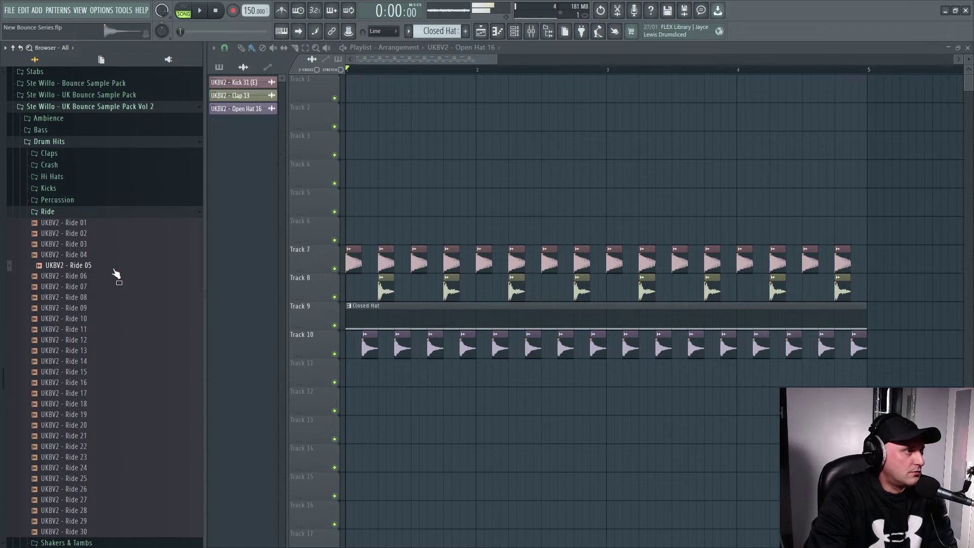
pyautogui.press('Down')
pyautogui.press('Down')
pyautogui.press('Down')
pyautogui.press('Down')
pyautogui.press('Down')
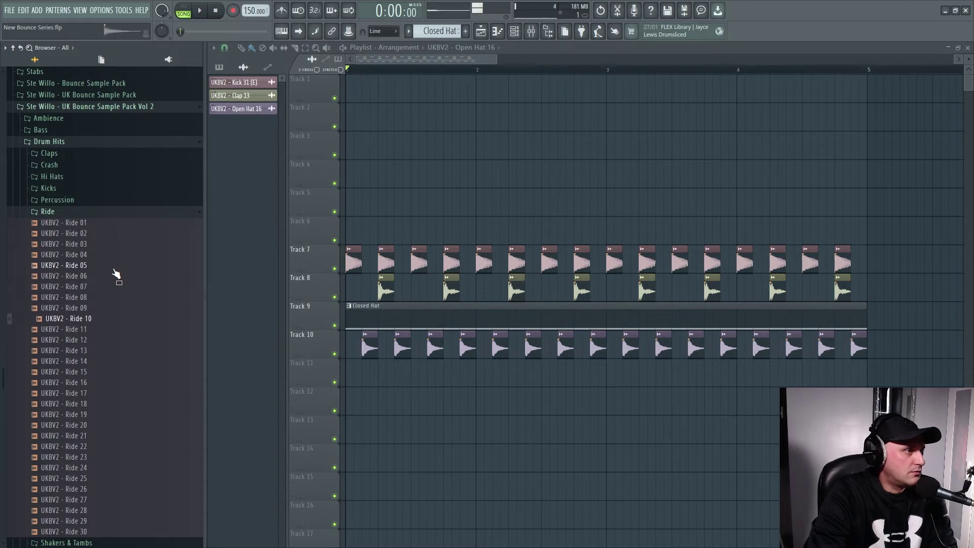
pyautogui.press('Down')
pyautogui.press('Down')
pyautogui.press('Down')
pyautogui.press('Down')
pyautogui.press('Down')
pyautogui.scroll(-2, 116, 274)
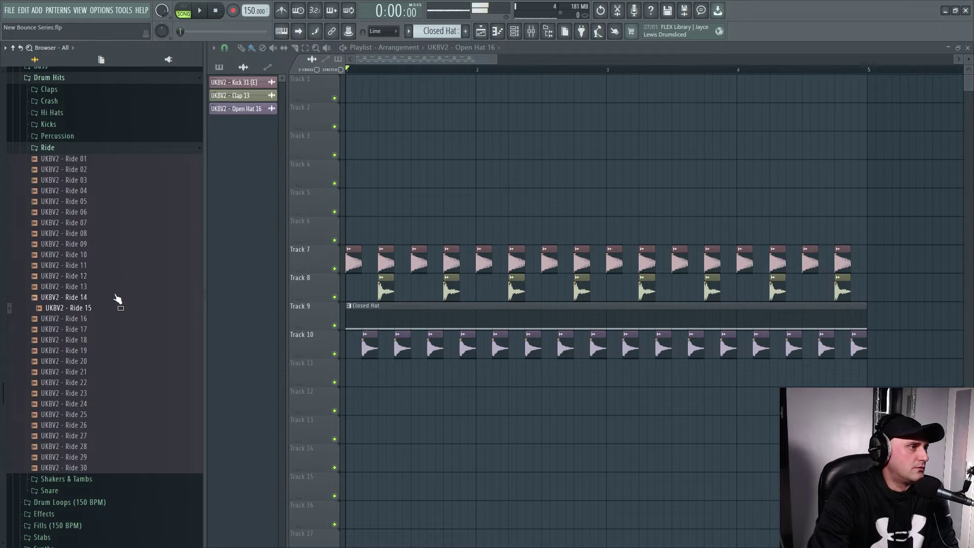
pyautogui.press('Up')
pyautogui.click(111, 321)
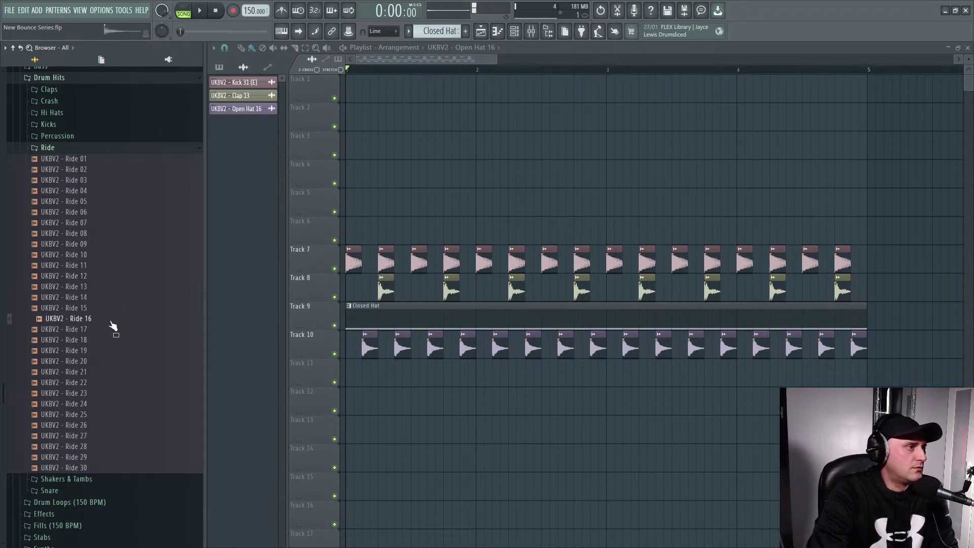
pyautogui.press('Down')
pyautogui.press('Down')
pyautogui.press('Down')
pyautogui.press('Up')
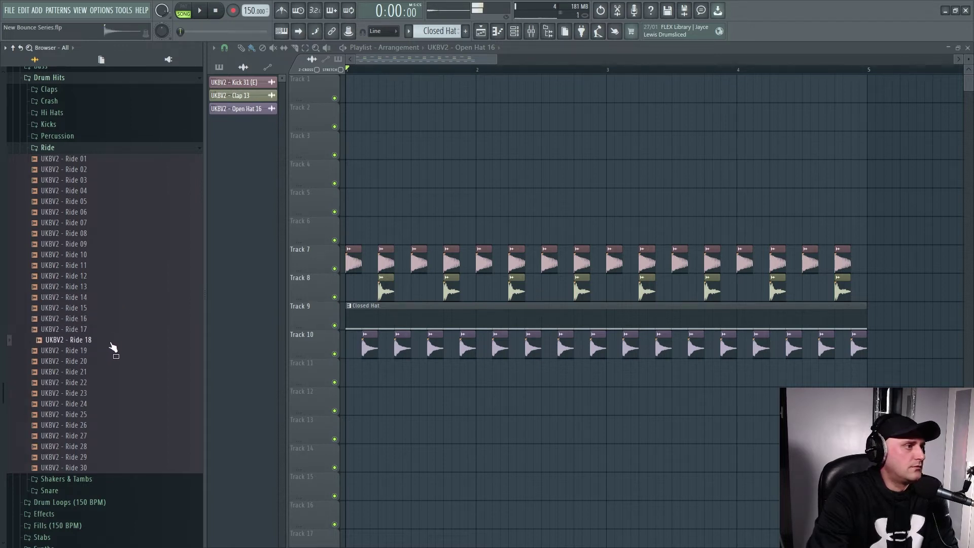
pyautogui.press('Down')
pyautogui.click(109, 362)
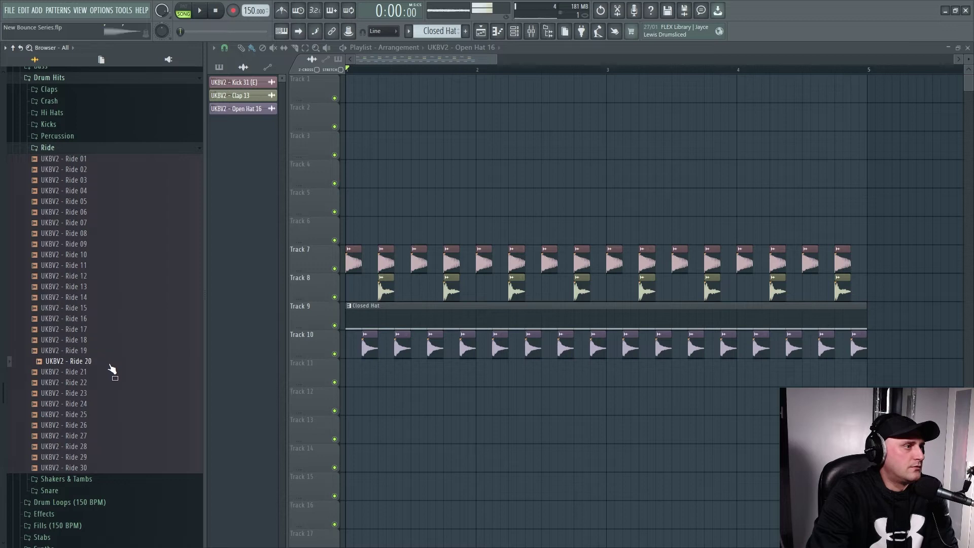
pyautogui.click(109, 373)
pyautogui.click(109, 213)
pyautogui.click(109, 203)
pyautogui.click(107, 171)
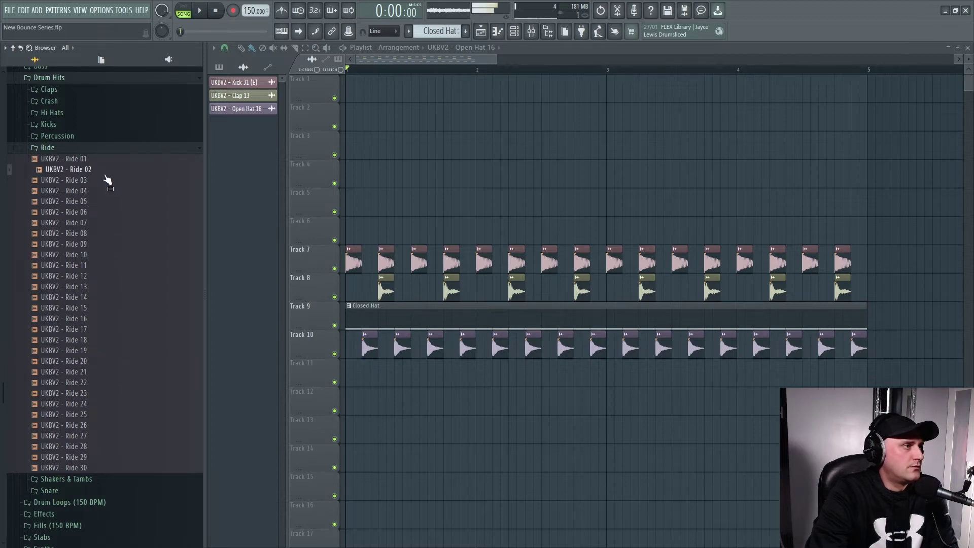
pyautogui.click(108, 161)
pyautogui.click(108, 172)
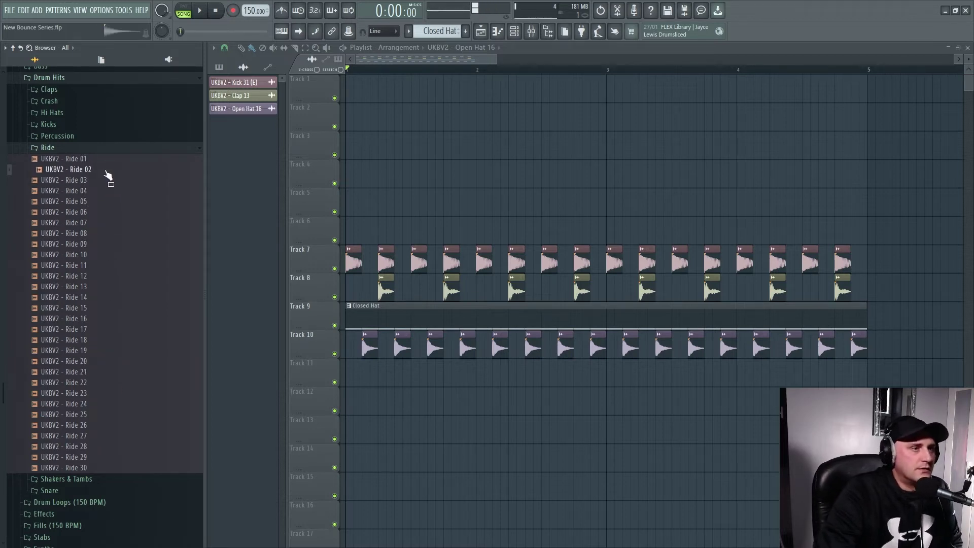
# Step: Place the UKBV2 - Ride 02 sample as an audio clip at the start of Track 6
pyautogui.moveTo(106, 176); pyautogui.dragTo(343, 237)
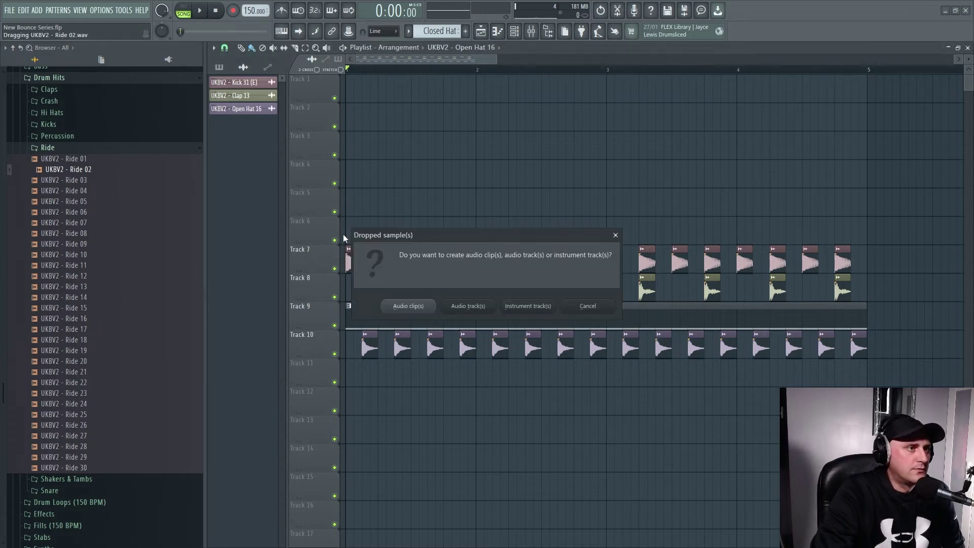
pyautogui.click(615, 235)
pyautogui.moveTo(134, 176); pyautogui.dragTo(378, 237)
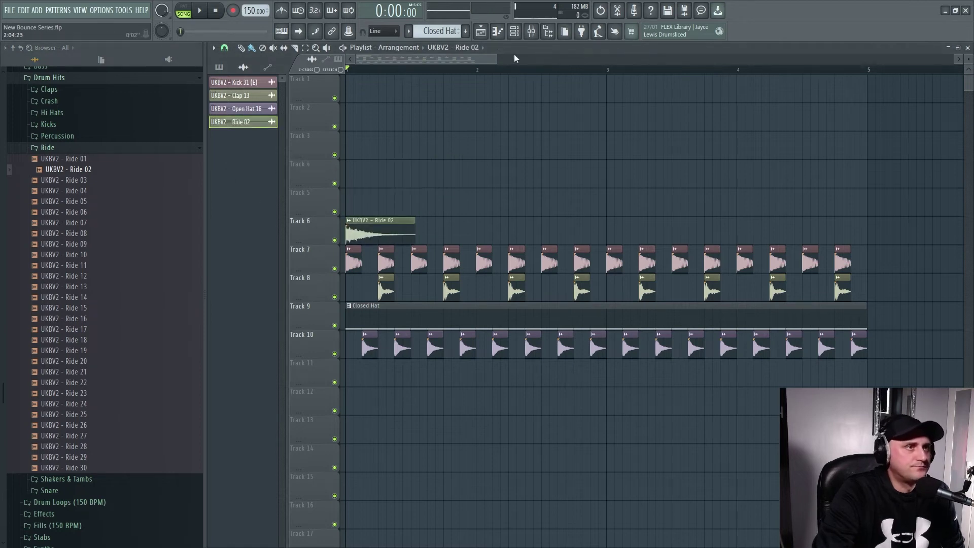
pyautogui.moveTo(494, 57); pyautogui.dragTo(440, 170)
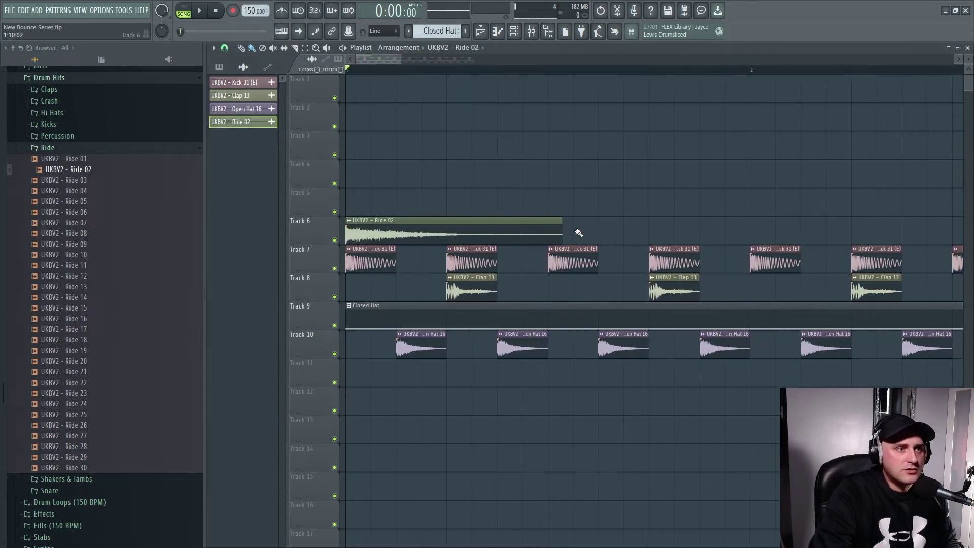
# Step: Shorten the Ride 02 clip on Track 6 to one beat and repeat it on every beat of the first bar
pyautogui.moveTo(561, 223); pyautogui.dragTo(437, 223)
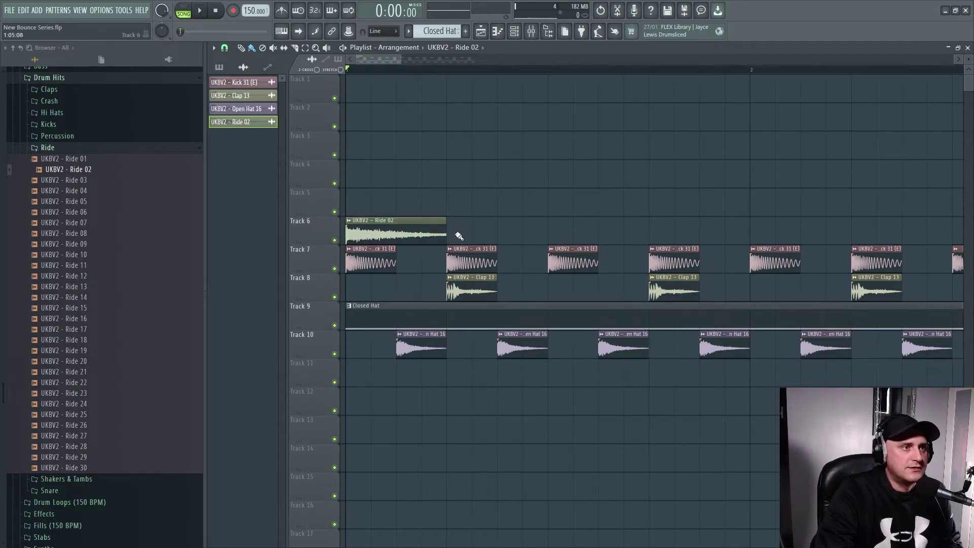
pyautogui.moveTo(453, 235); pyautogui.dragTo(709, 230)
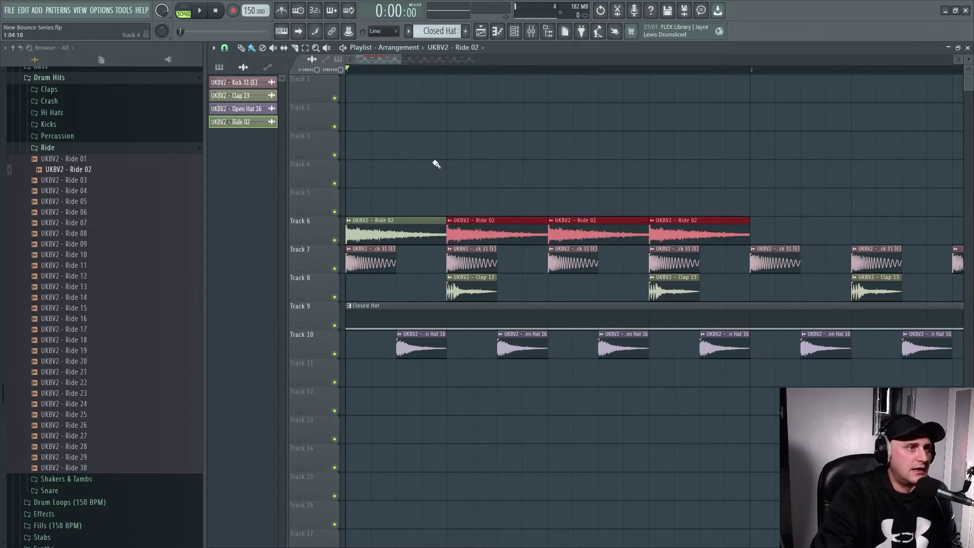
# Step: Open the Ride 02 sample's settings and add a fade-out to it
pyautogui.doubleClick(395, 231)
pyautogui.moveTo(475, 172); pyautogui.dragTo(641, 54)
pyautogui.moveTo(688, 195); pyautogui.dragTo(688, 180)
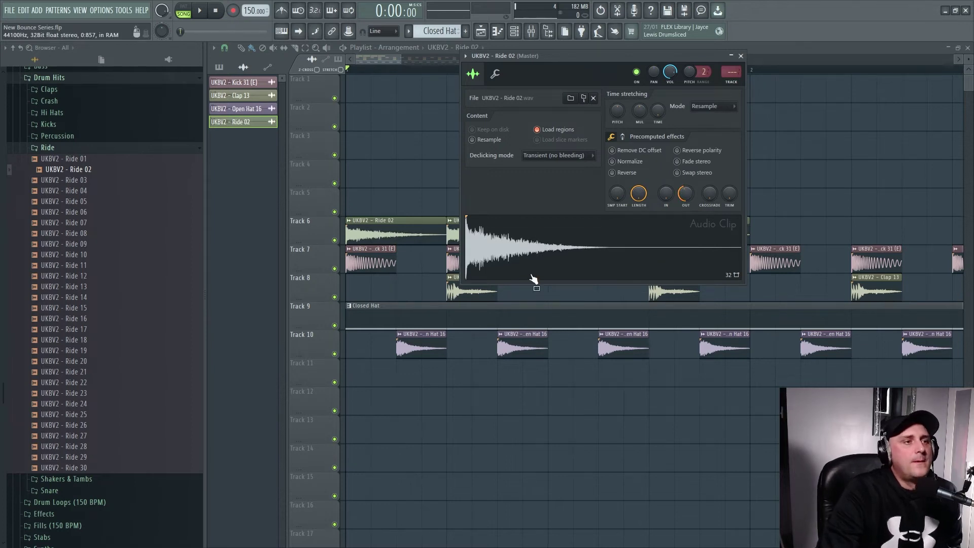
# Step: Assign the Ride 02 sample to mixer track 10 and name that track Ride
pyautogui.doubleClick(734, 69)
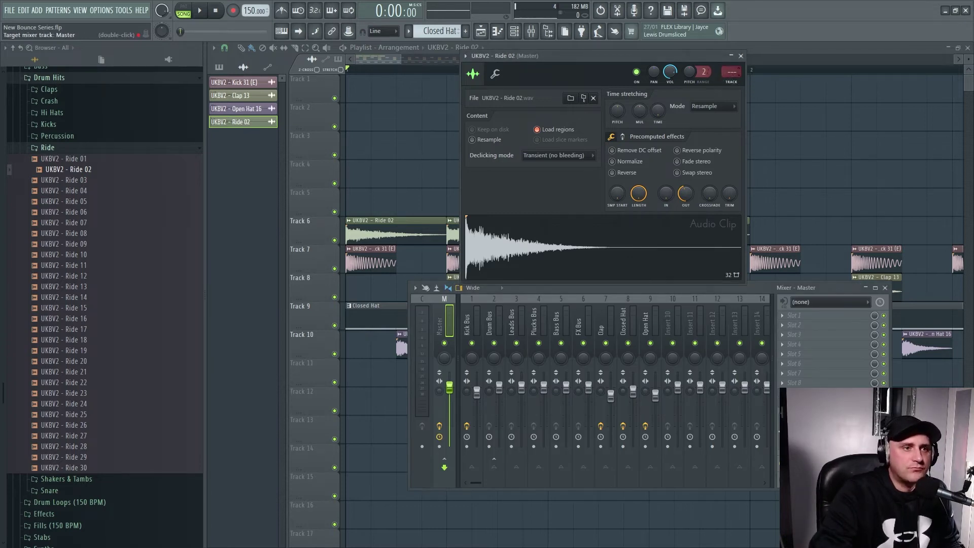
pyautogui.moveTo(732, 71); pyautogui.dragTo(731, 51)
pyautogui.rightClick(682, 331)
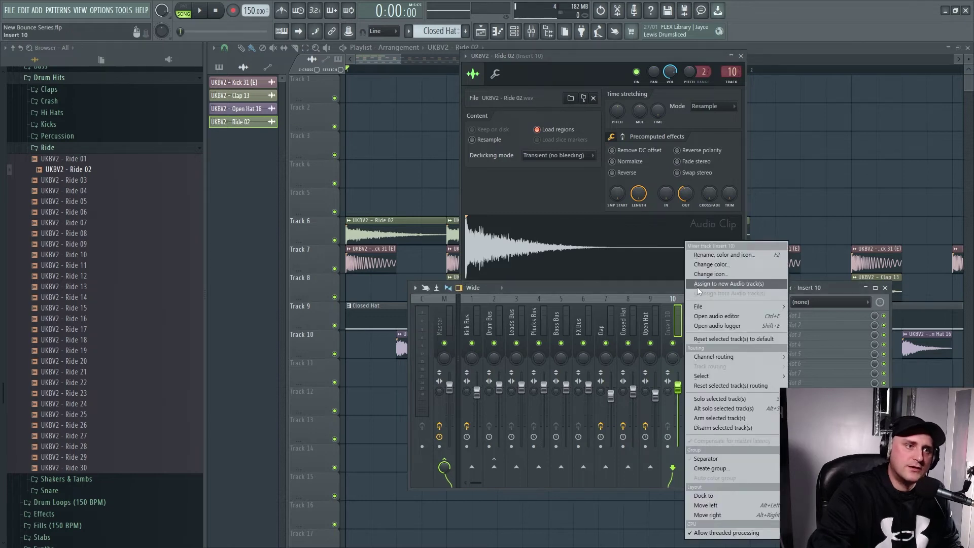
pyautogui.click(709, 254)
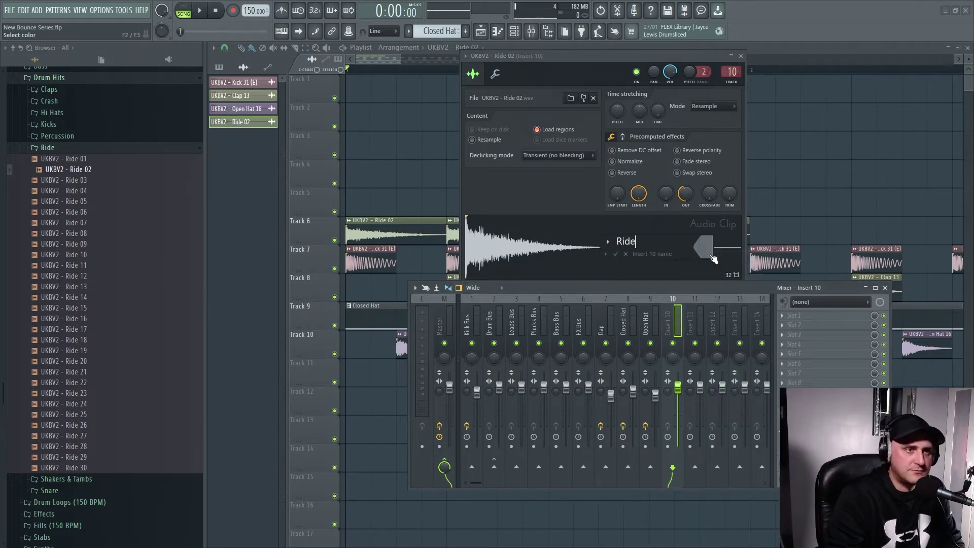
pyautogui.press('Return')
# Step: Route the Ride mixer track only to the Drum Bus and lower its volume to about 20%
pyautogui.rightClick(513, 466)
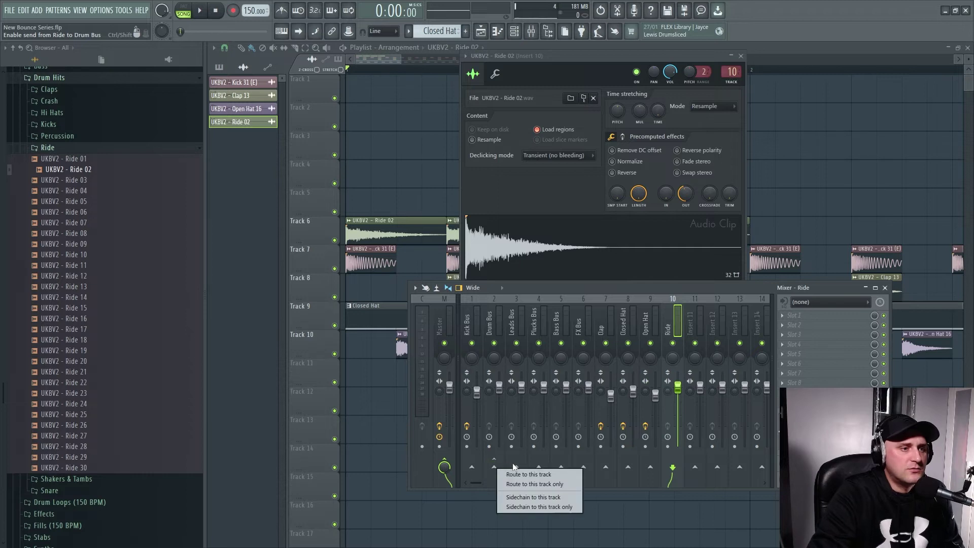
pyautogui.click(528, 484)
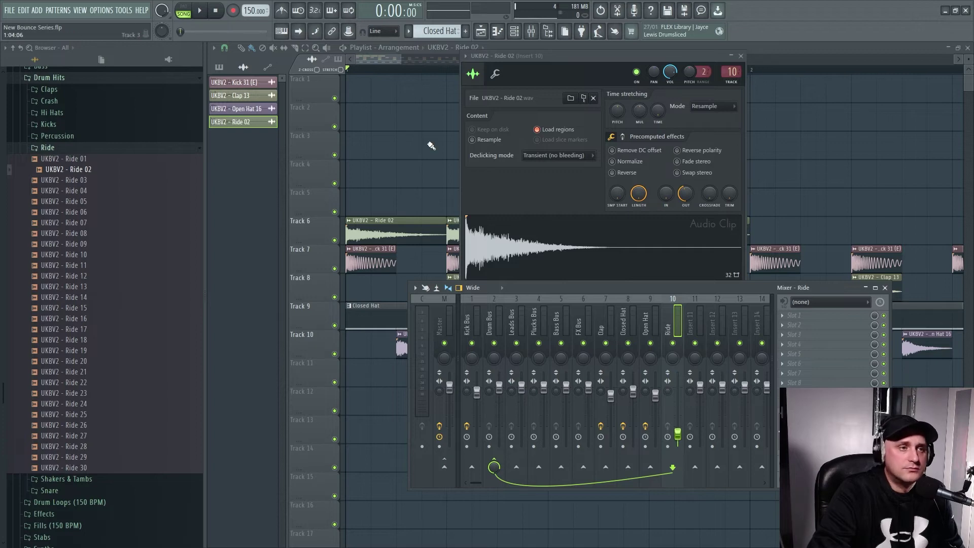
# Step: Duplicate the first bar of Ride 02 clips on Track 6 so the ride fills all four bars
pyautogui.rightClick(420, 126)
pyautogui.moveTo(401, 60); pyautogui.dragTo(515, 61)
pyautogui.moveTo(507, 224); pyautogui.dragTo(347, 228)
pyautogui.hotkey('ctrl', 'b')
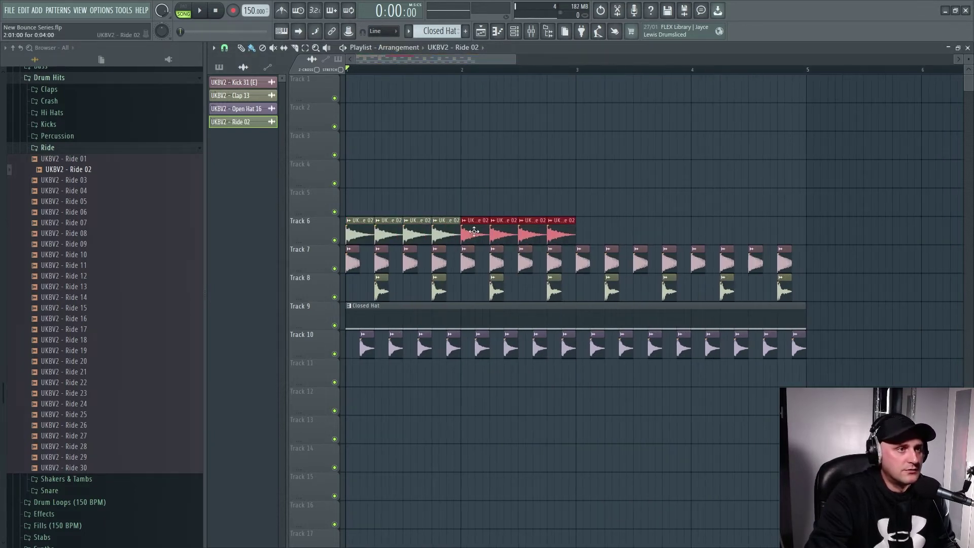
pyautogui.hotkey('ctrl', 'b')
pyautogui.moveTo(589, 234); pyautogui.dragTo(702, 230)
pyautogui.click(508, 117)
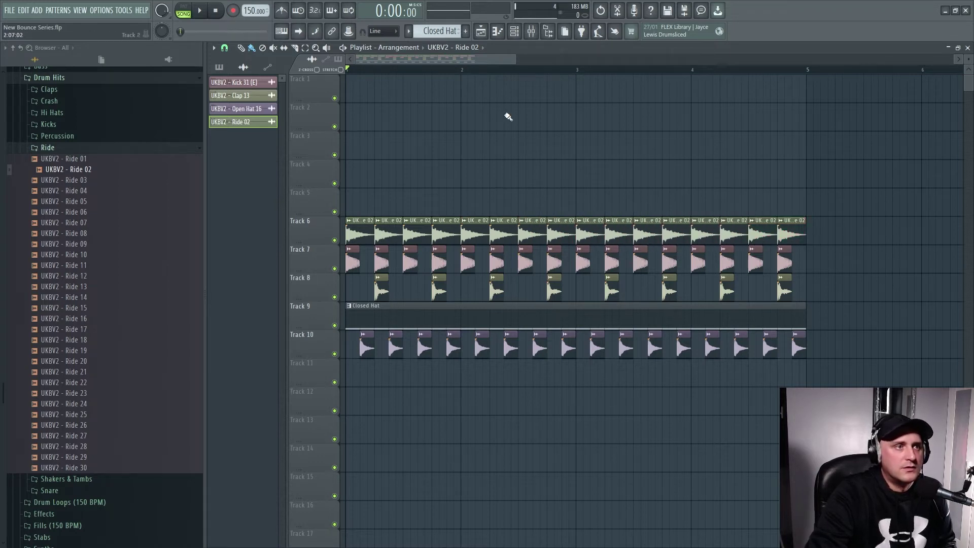
# Step: Play the drum loop and slightly lengthen the Ride 02 sample's fade-out while listening
pyautogui.click(200, 11)
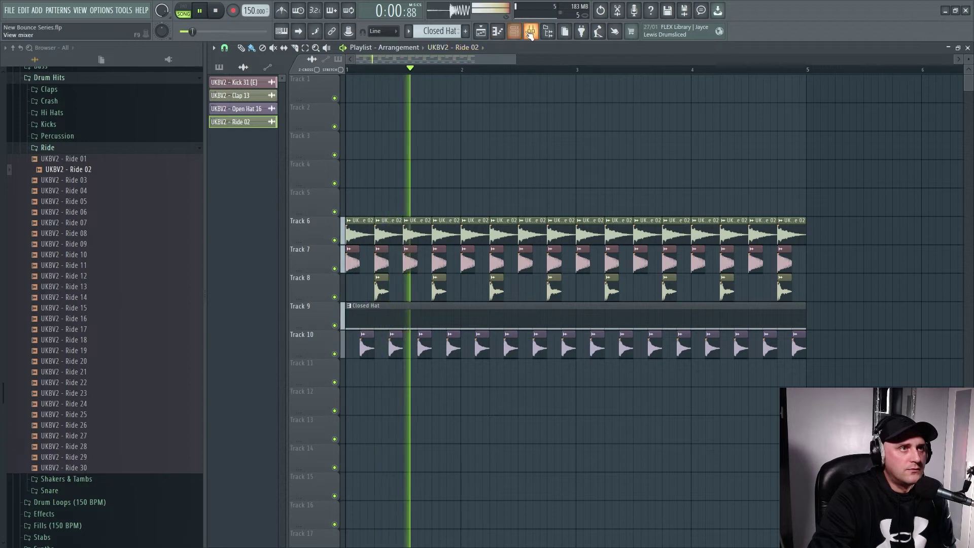
pyautogui.press('F9')
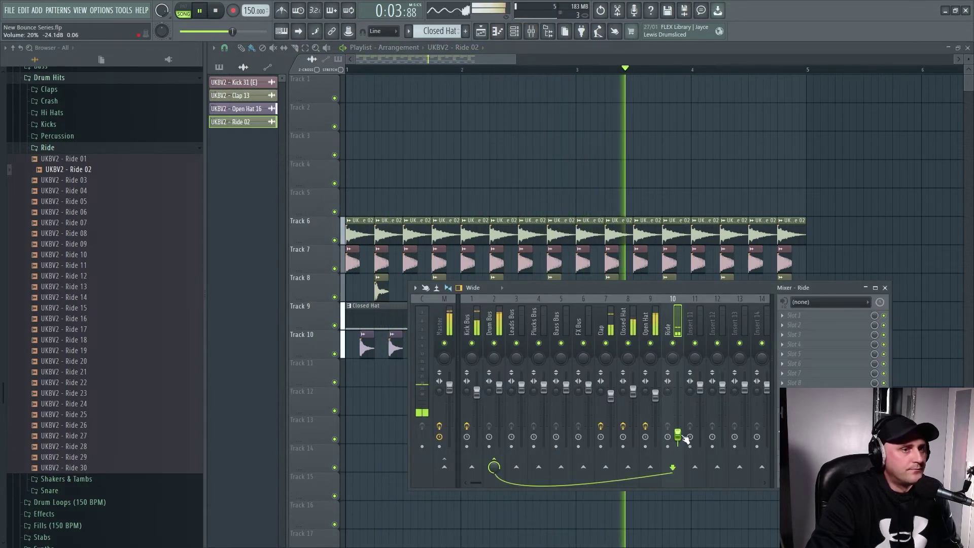
pyautogui.doubleClick(620, 236)
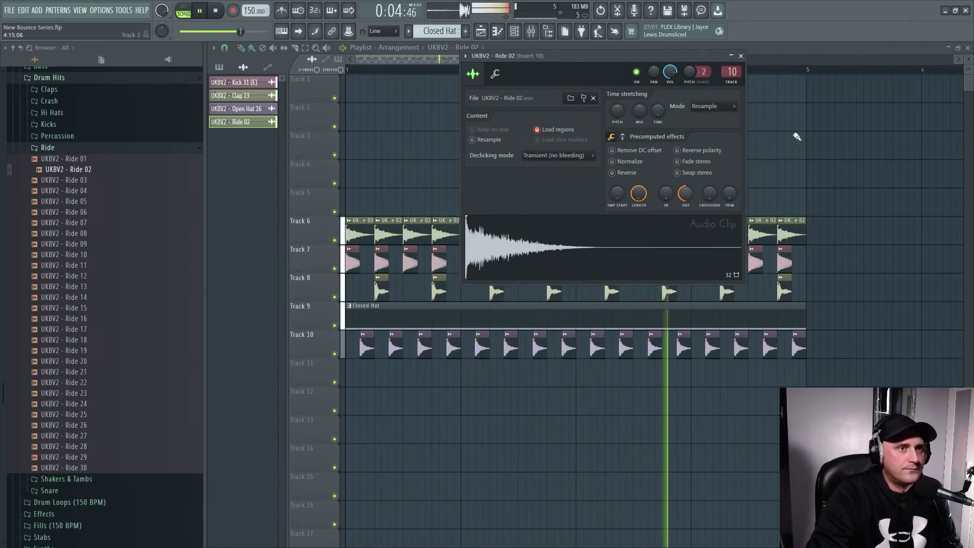
pyautogui.press('Escape')
pyautogui.click(218, 10)
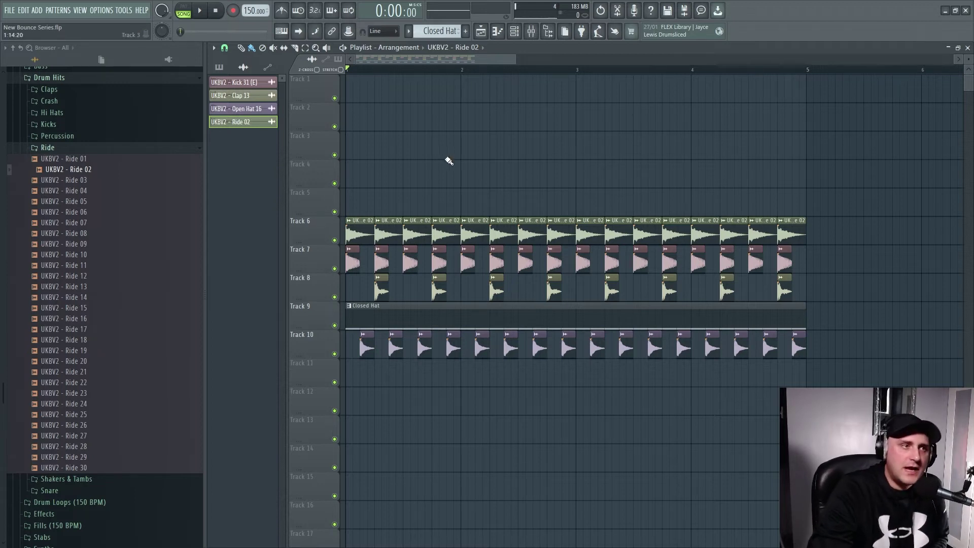
# Step: Load Fruity Parametric EQ 2 into the first effect slot of the Ride mixer track
pyautogui.click(531, 31)
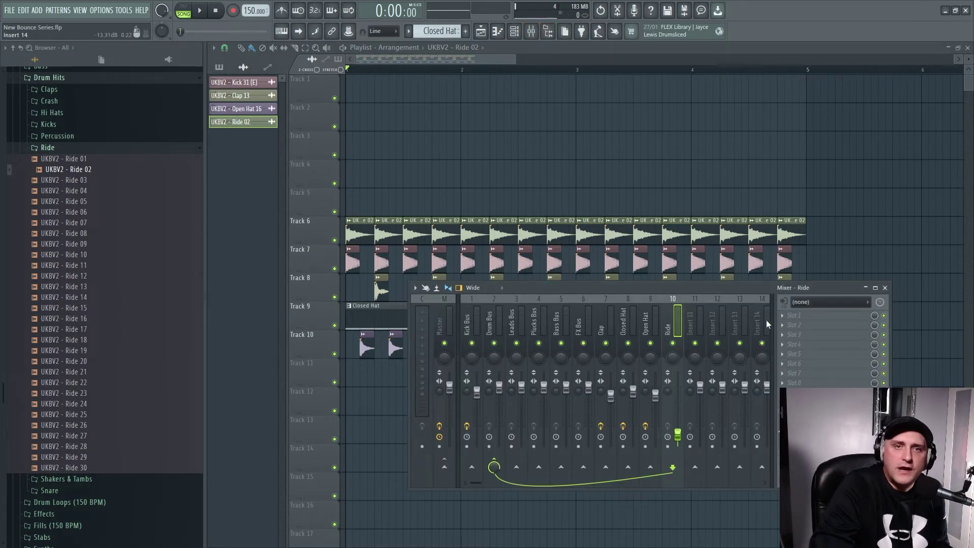
pyautogui.click(799, 327)
pyautogui.moveTo(782, 318)
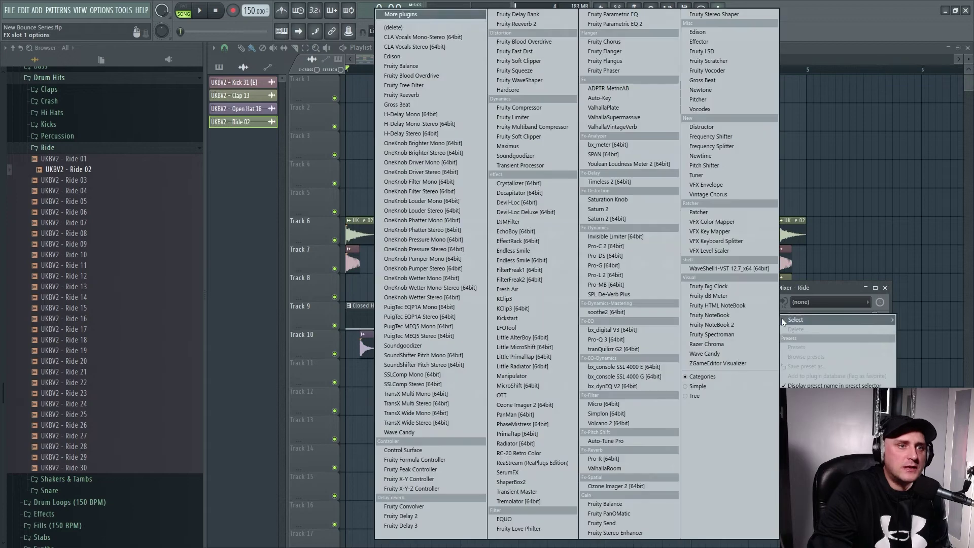
pyautogui.click(631, 25)
# Step: Make band 1 of the Ride EQ a high pass filter and raise its cutoff to about 747 Hz during playback
pyautogui.rightClick(339, 259)
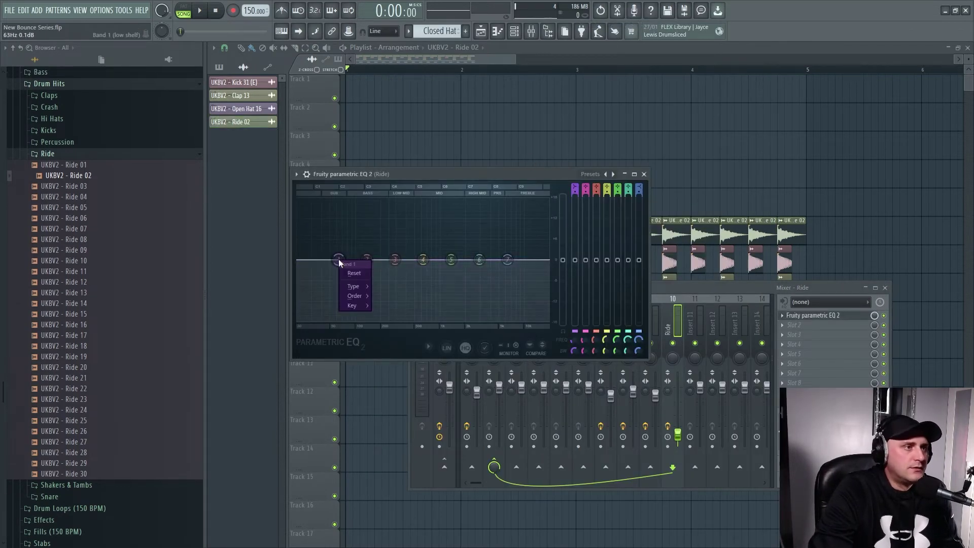
pyautogui.moveTo(355, 288)
pyautogui.click(404, 317)
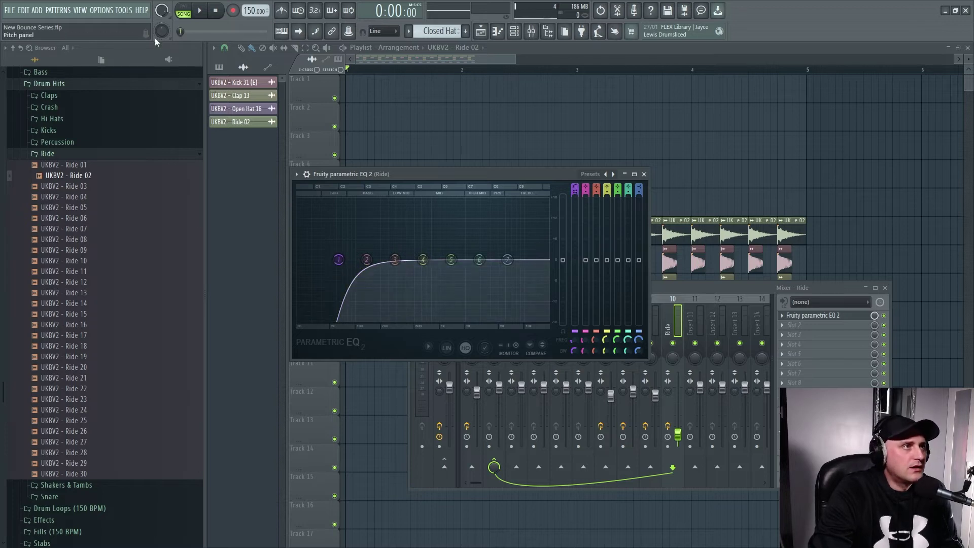
pyautogui.click(200, 11)
pyautogui.moveTo(339, 260); pyautogui.dragTo(429, 259)
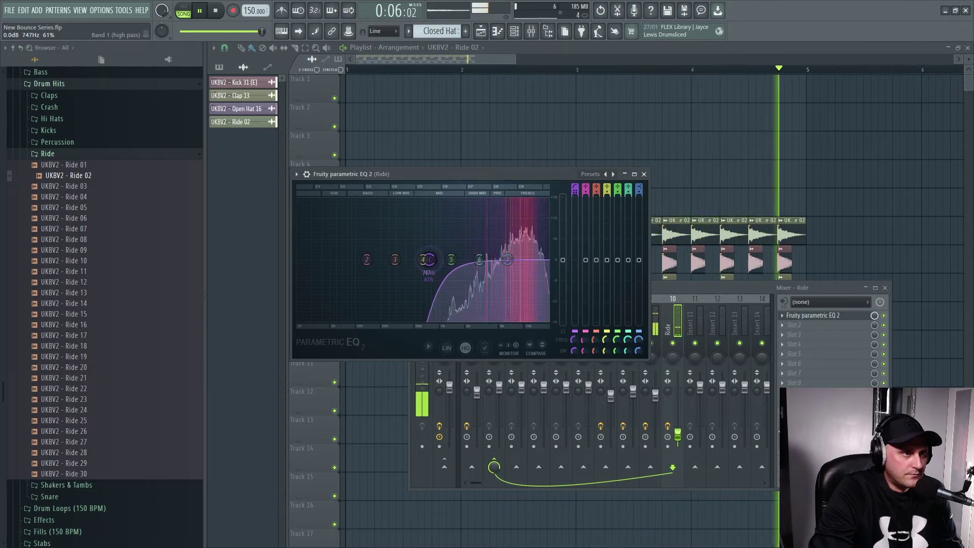
pyautogui.click(199, 10)
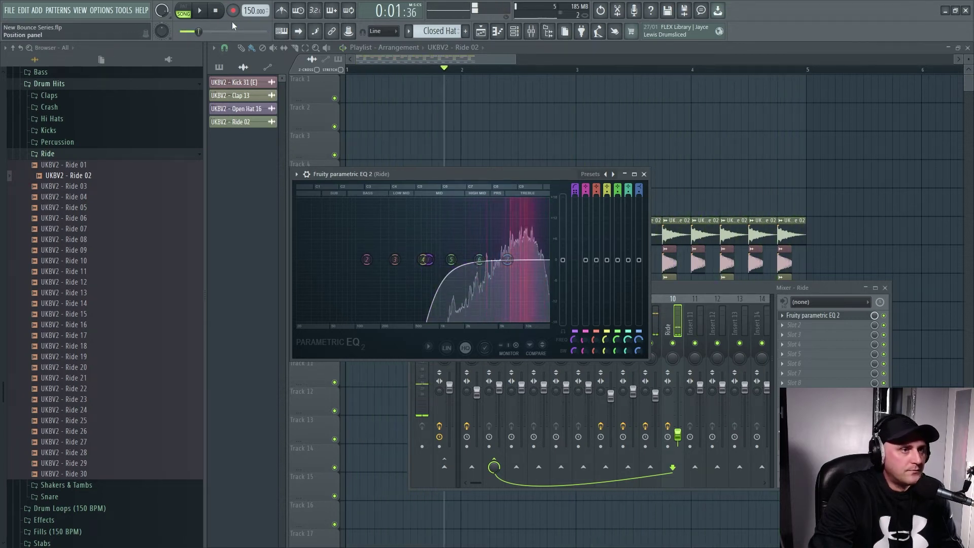
# Step: Make band 7 of the Ride EQ a low pass filter, move its cutoff to the upper end of the treble range, and audition it
pyautogui.rightClick(509, 261)
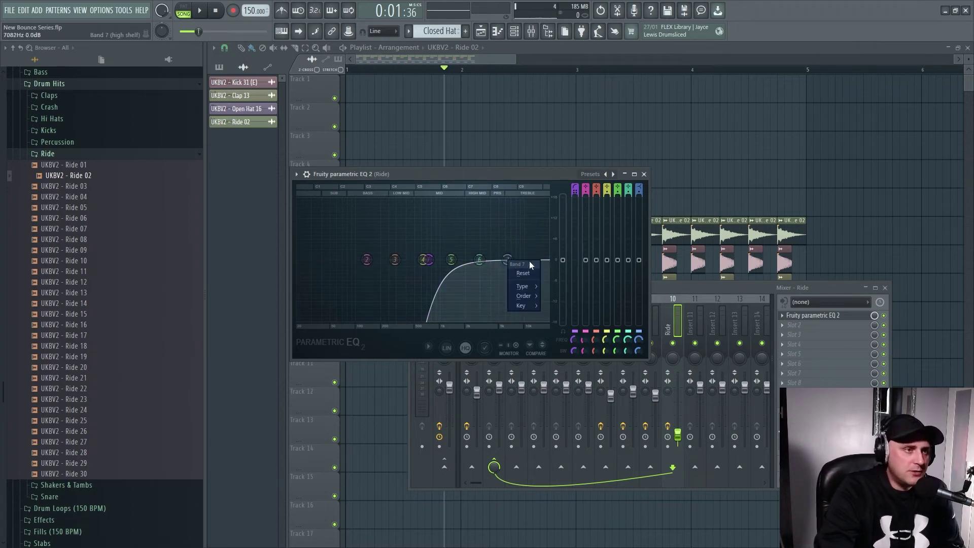
pyautogui.moveTo(536, 287)
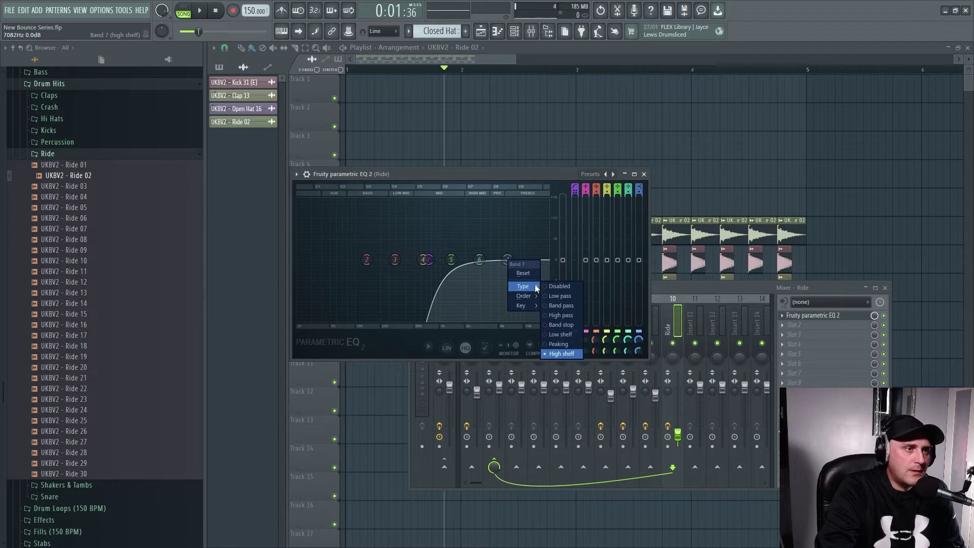
pyautogui.click(570, 298)
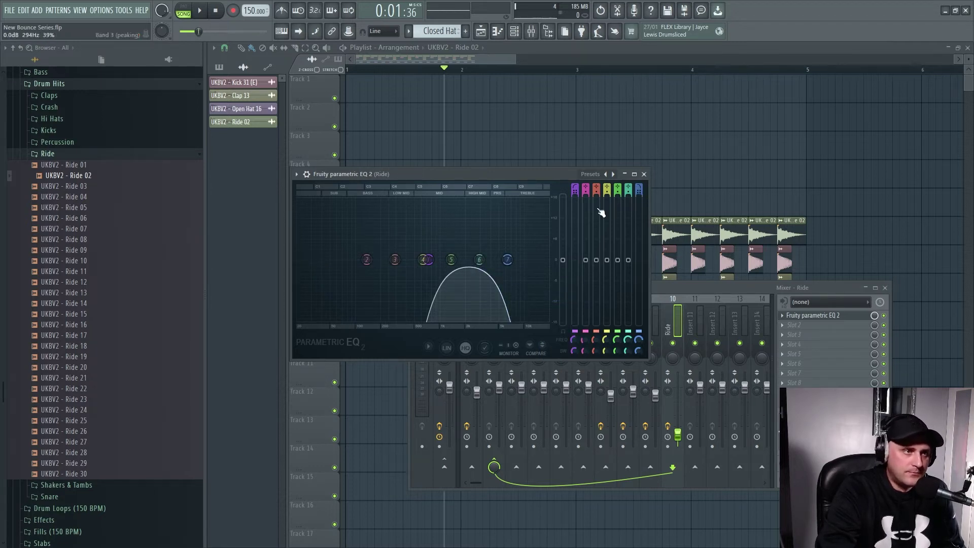
pyautogui.moveTo(506, 260); pyautogui.dragTo(548, 260)
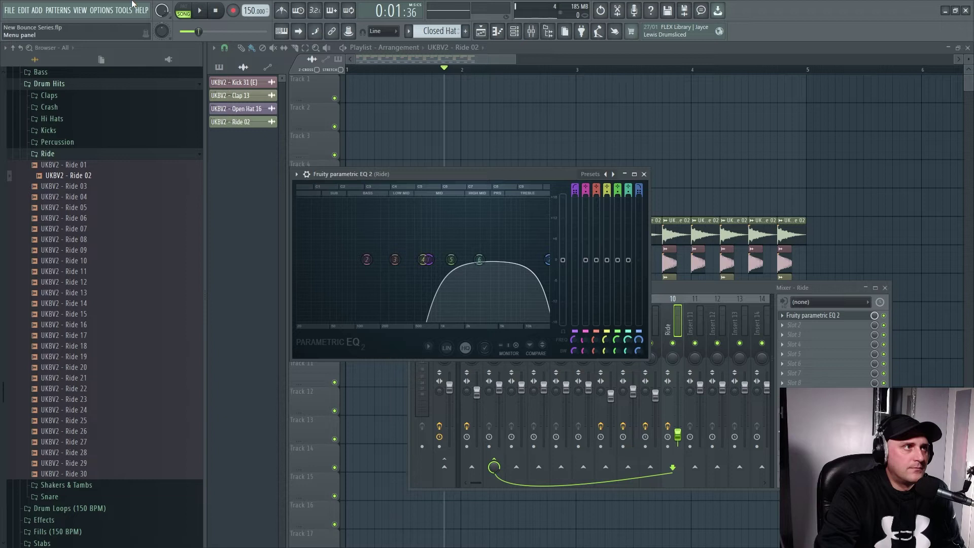
pyautogui.click(197, 11)
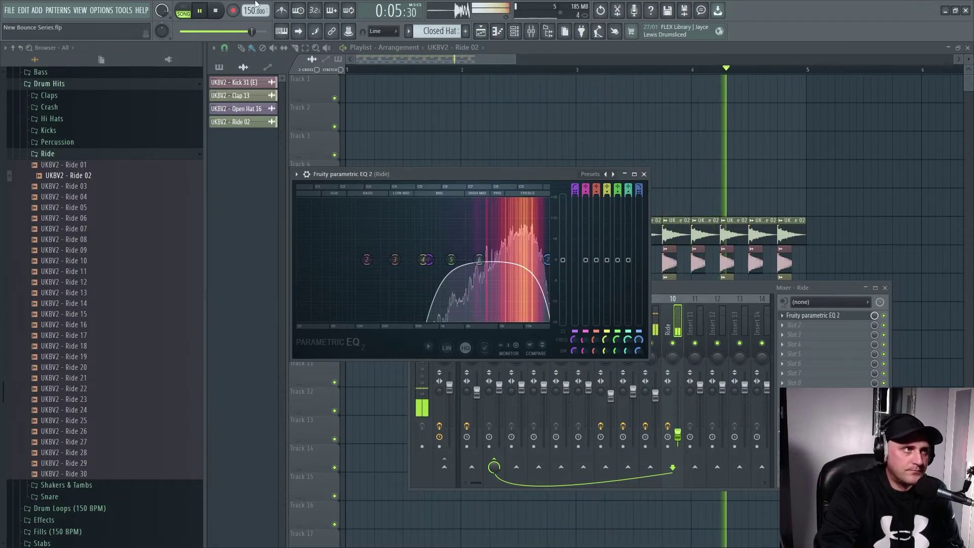
pyautogui.press('space')
# Step: In the Open Hat track's EQ, move band 6 to about 20000 Hz and turn it into a low pass filter
pyautogui.click(671, 287)
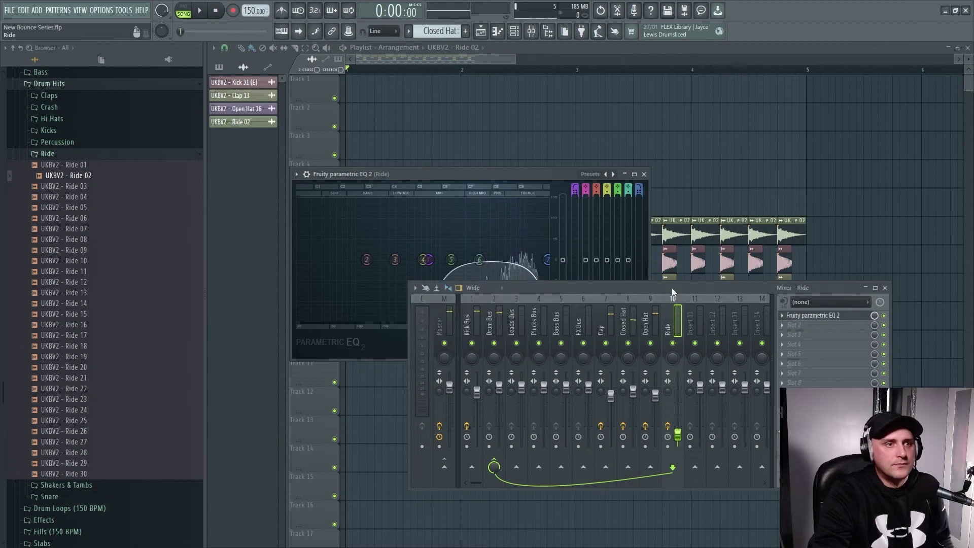
pyautogui.click(650, 341)
pyautogui.click(812, 315)
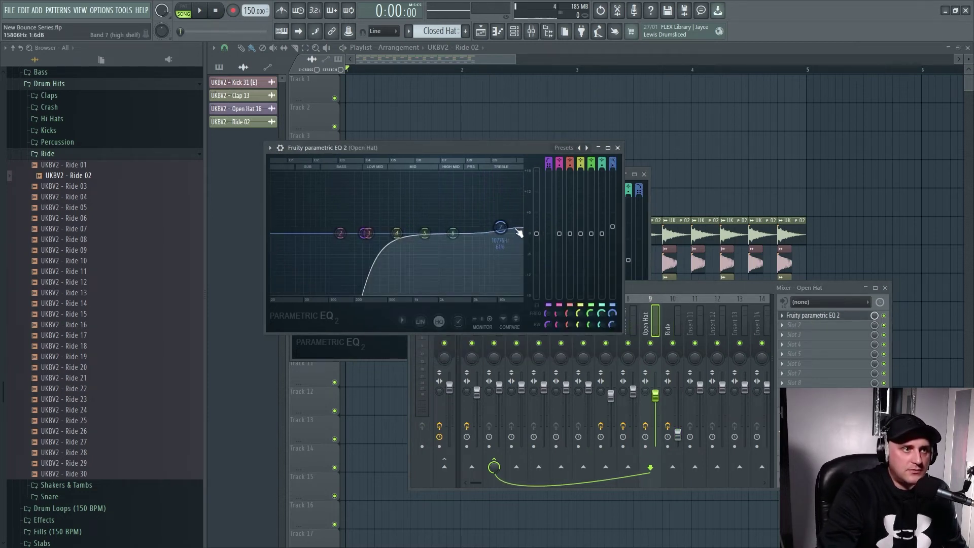
pyautogui.moveTo(453, 233); pyautogui.dragTo(521, 234)
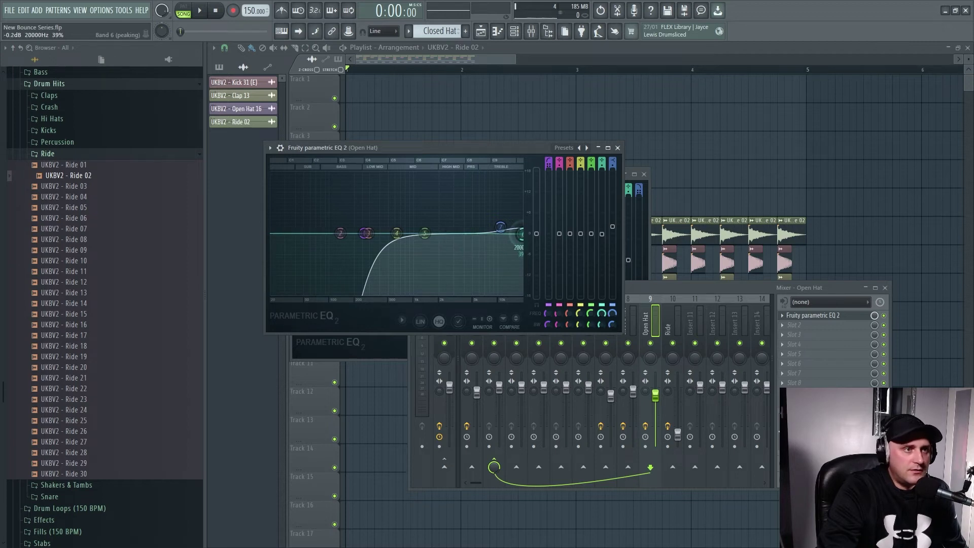
pyautogui.rightClick(522, 238)
pyautogui.click(561, 271)
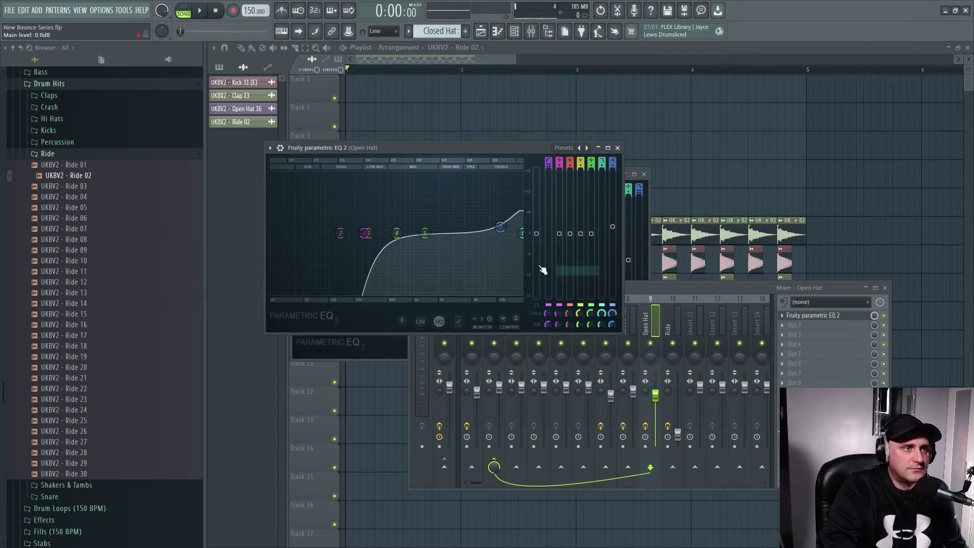
pyautogui.moveTo(602, 166); pyautogui.dragTo(602, 152)
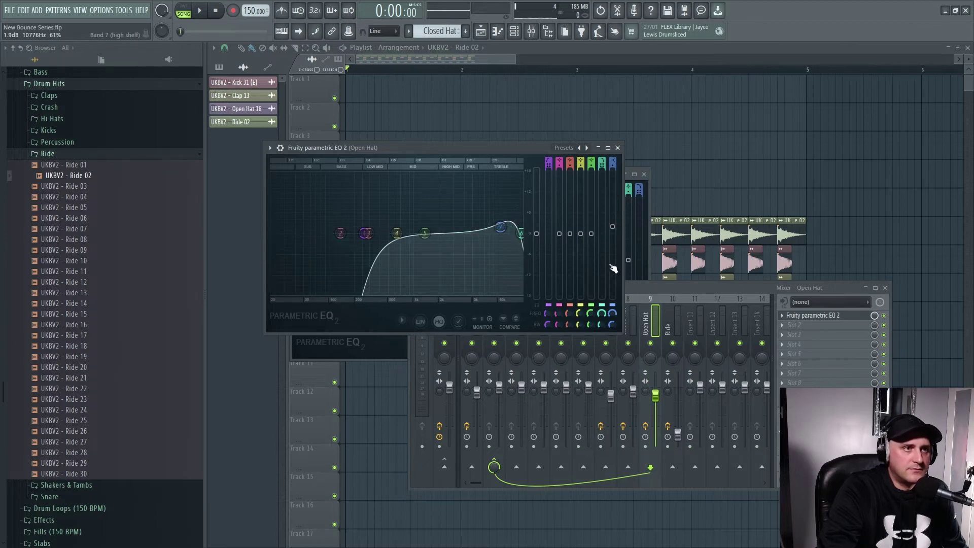
# Step: Audition the Open Hat EQ and slightly lower its band 7 boost and band 6 low pass cutoff
pyautogui.click(199, 11)
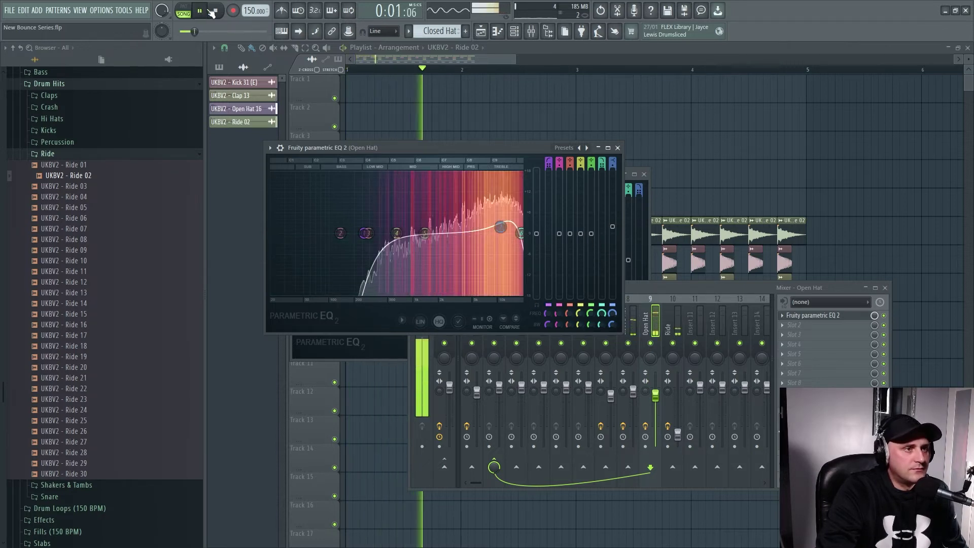
pyautogui.click(216, 12)
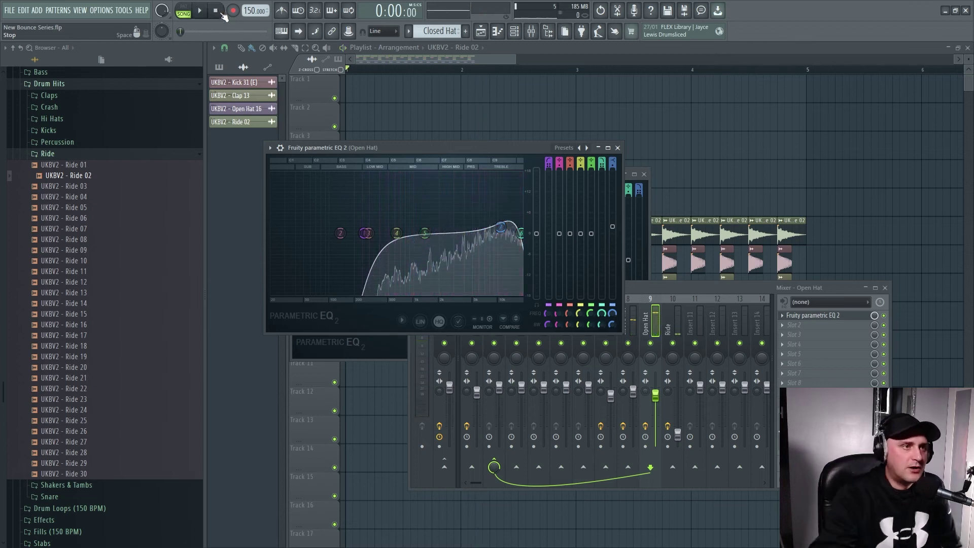
pyautogui.moveTo(501, 228)
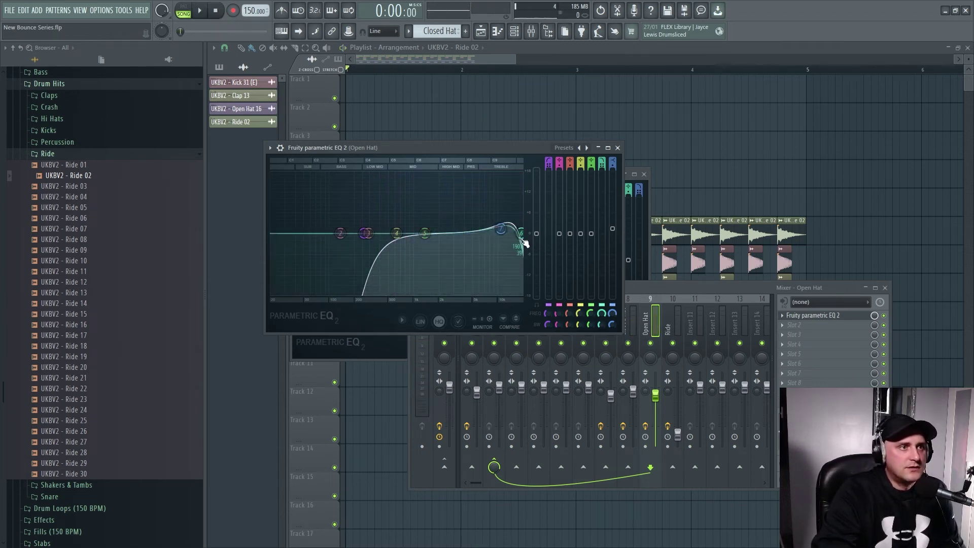
pyautogui.moveTo(521, 234); pyautogui.dragTo(519, 233)
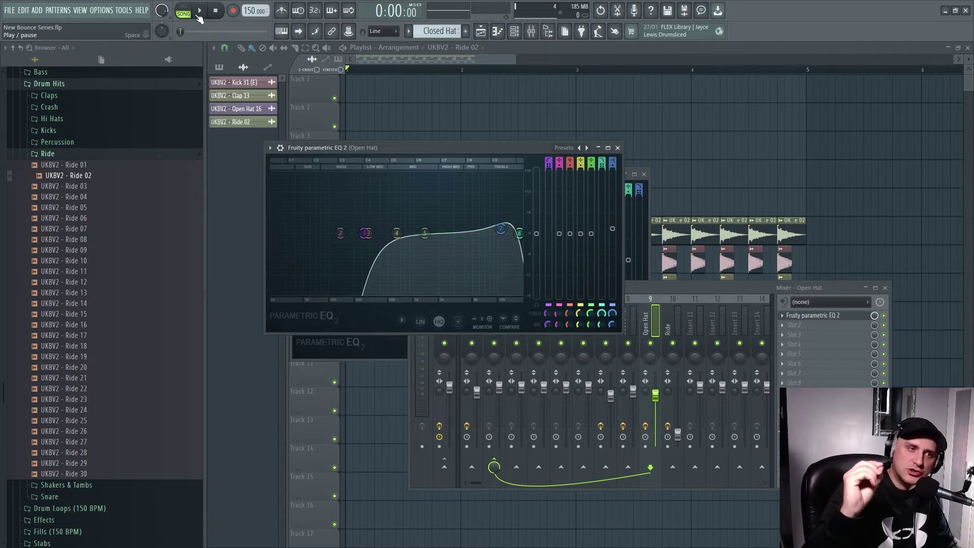
pyautogui.click(681, 124)
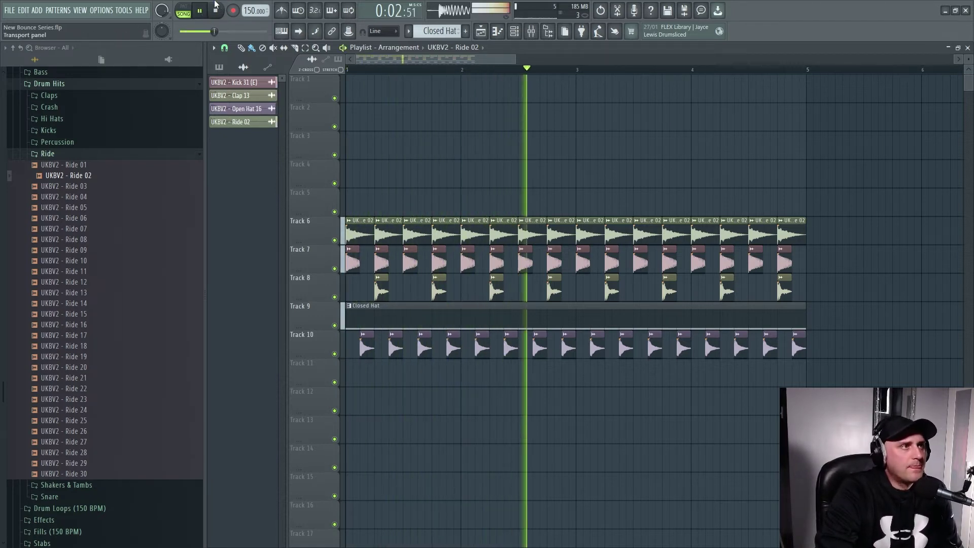
# Step: Stop playback and audition samples from the Shakers & Tambs folder, finishing on UKBV2 - Shakers & Tambs 12
pyautogui.click(215, 12)
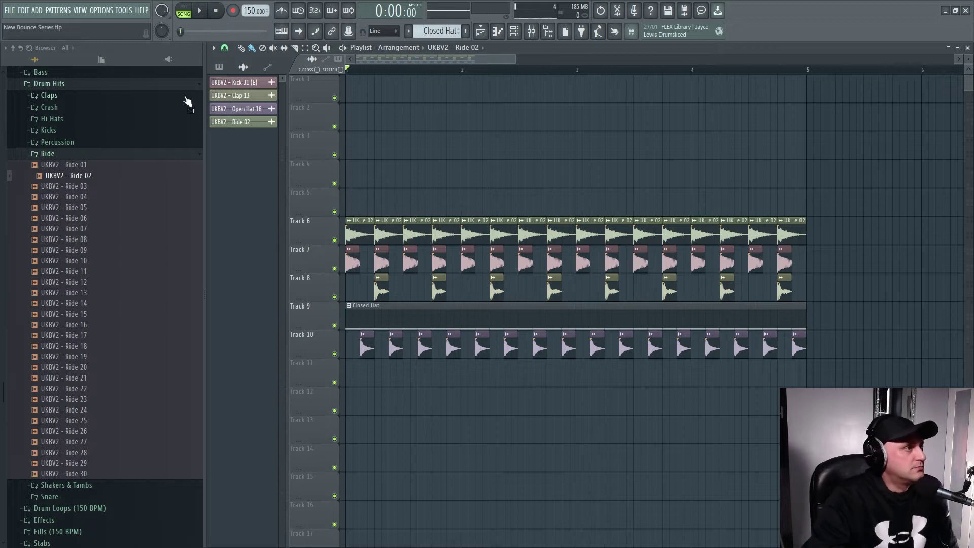
pyautogui.click(88, 155)
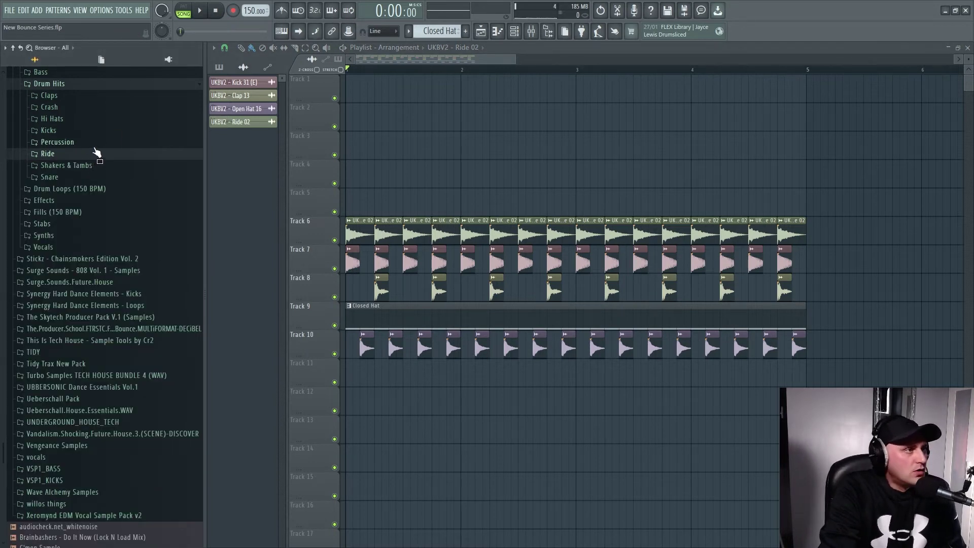
pyautogui.click(89, 166)
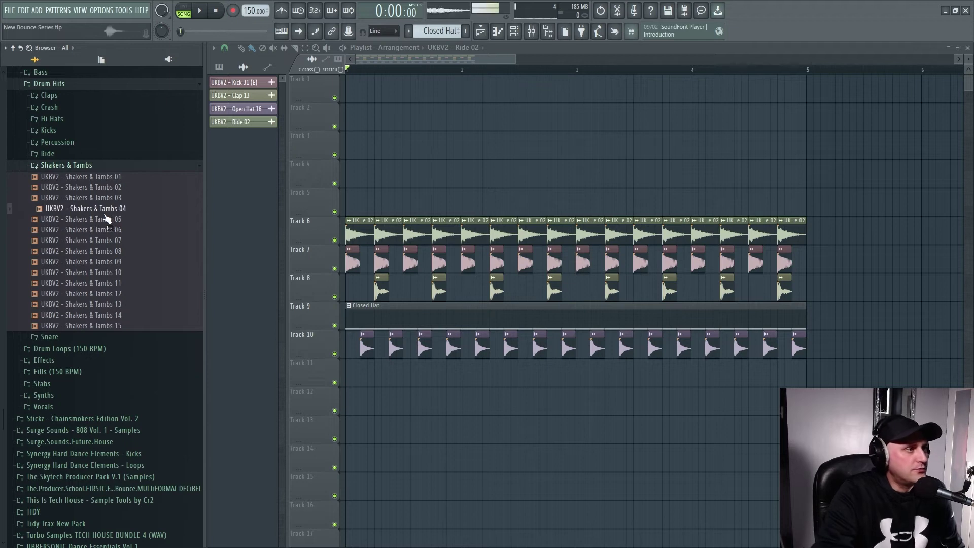
pyautogui.click(145, 198)
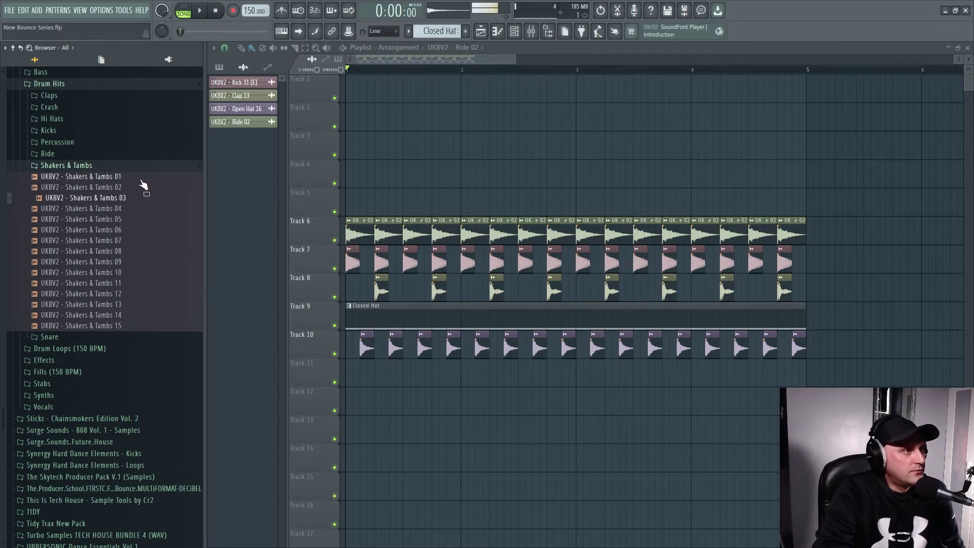
pyautogui.click(143, 178)
pyautogui.click(154, 198)
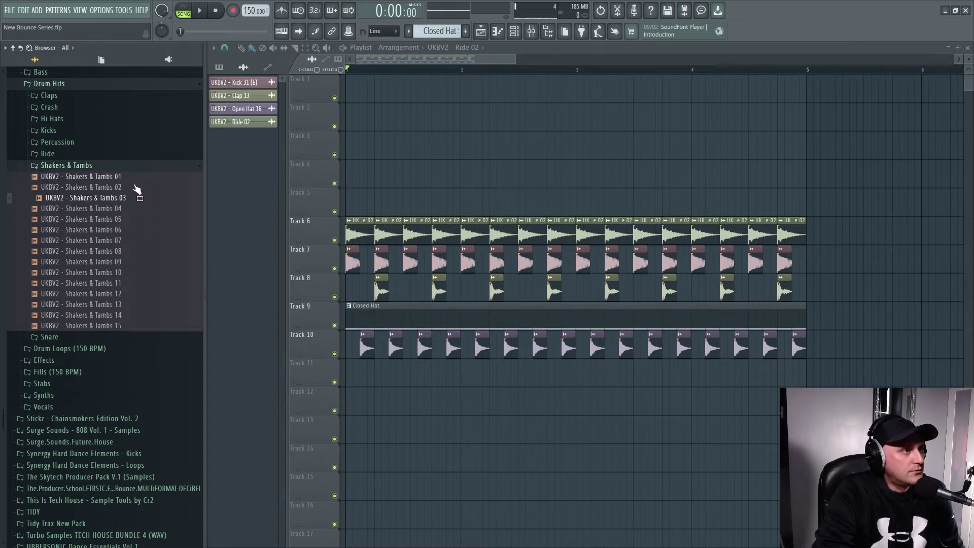
pyautogui.click(138, 230)
pyautogui.click(139, 240)
pyautogui.click(141, 252)
pyautogui.click(140, 242)
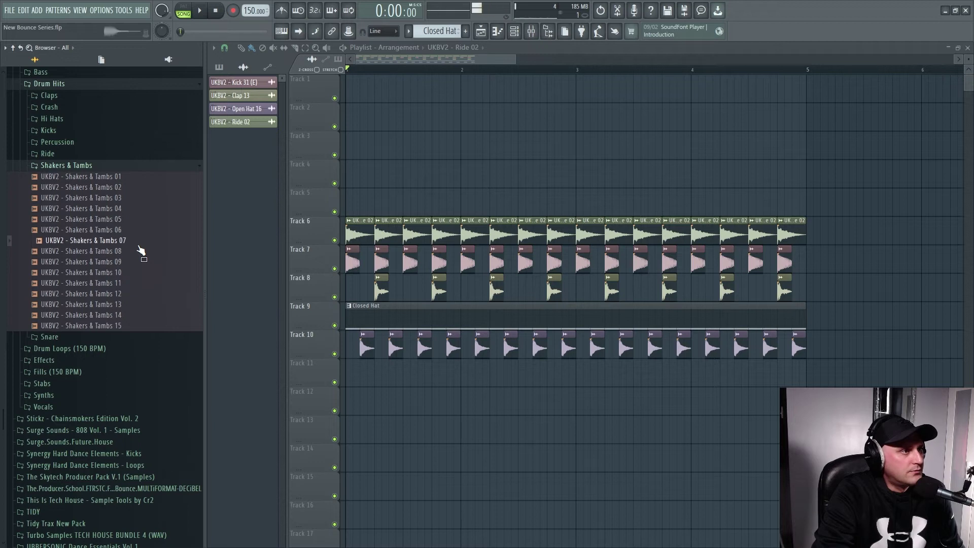
pyautogui.click(132, 274)
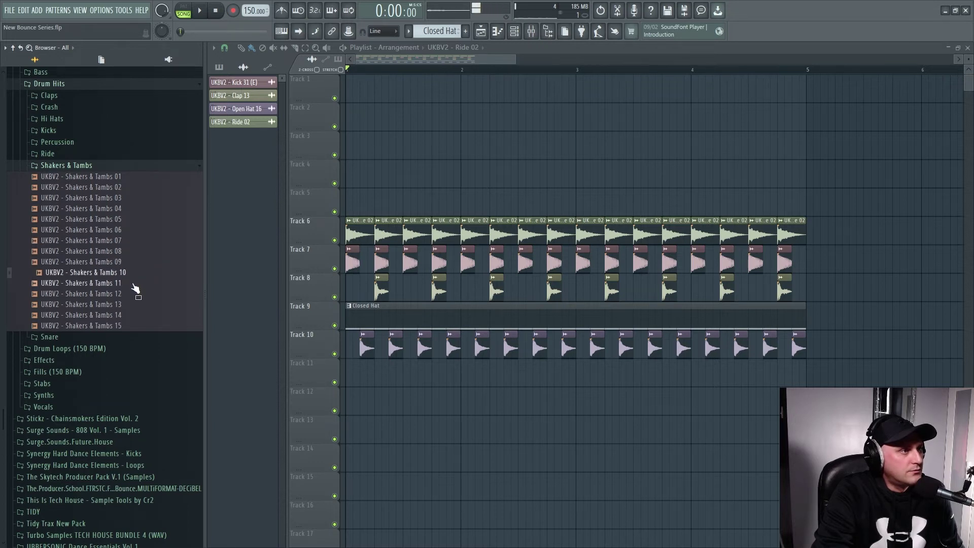
pyautogui.click(134, 283)
pyautogui.click(131, 294)
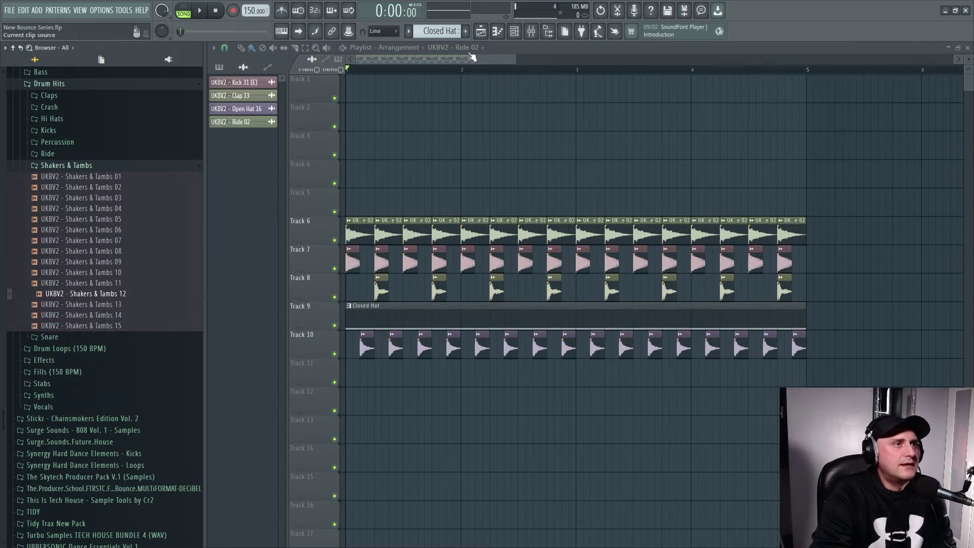
# Step: Filter the channel rack to Unsorted and add UKBV2 - Shakers & Tambs 12 as a new channel below the closed hat
pyautogui.click(514, 30)
pyautogui.click(635, 163)
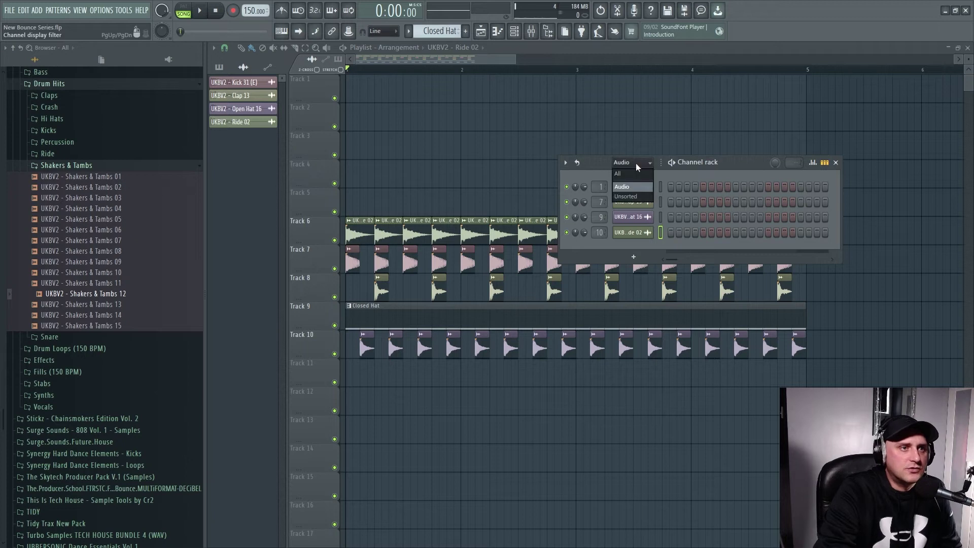
pyautogui.click(629, 202)
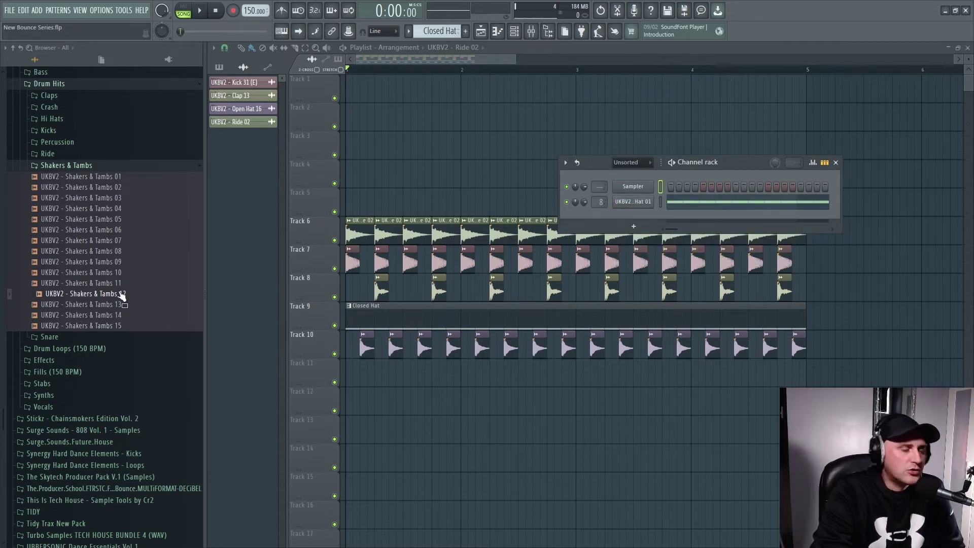
pyautogui.moveTo(120, 293); pyautogui.dragTo(628, 212)
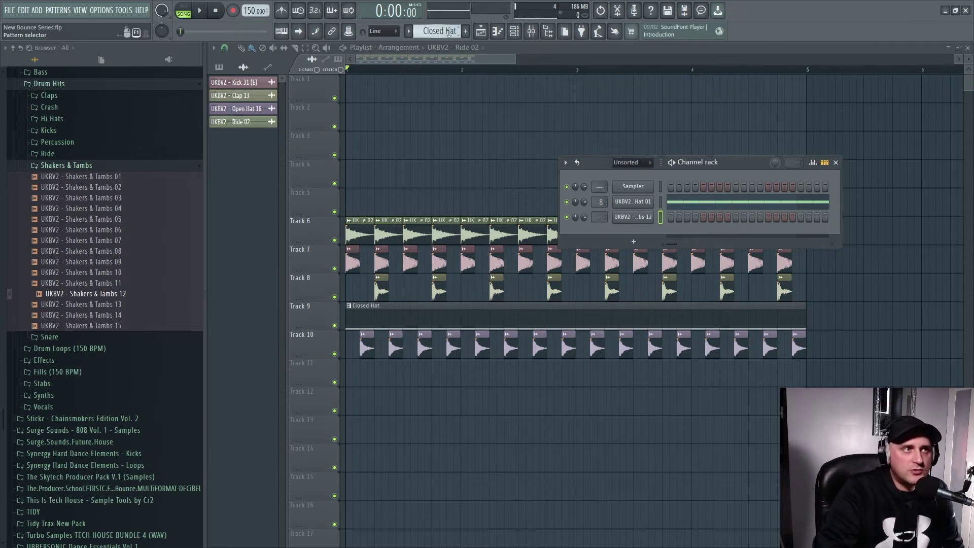
# Step: Switch to empty Pattern 2 and rename it "Shaker Loop"
pyautogui.scroll(-1, 449, 33)
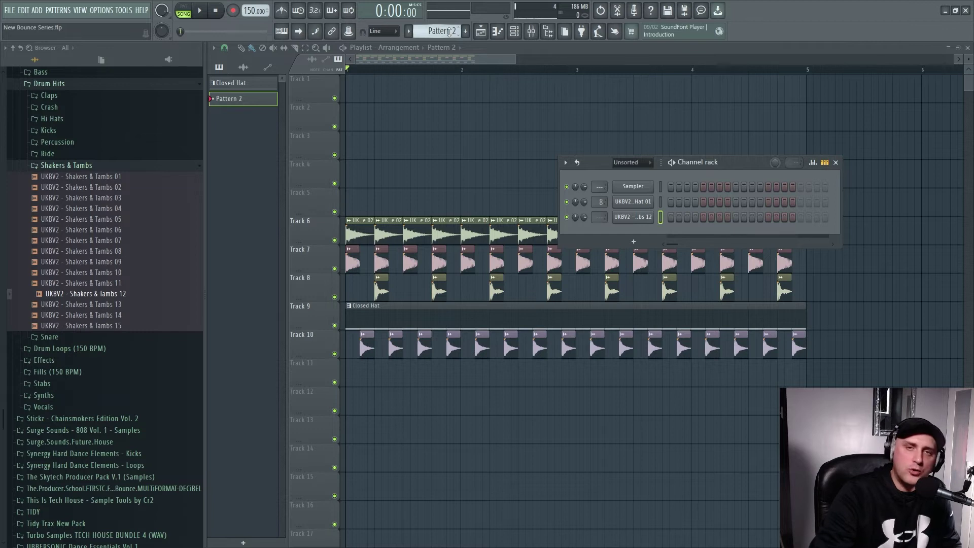
pyautogui.rightClick(258, 112)
pyautogui.click(289, 140)
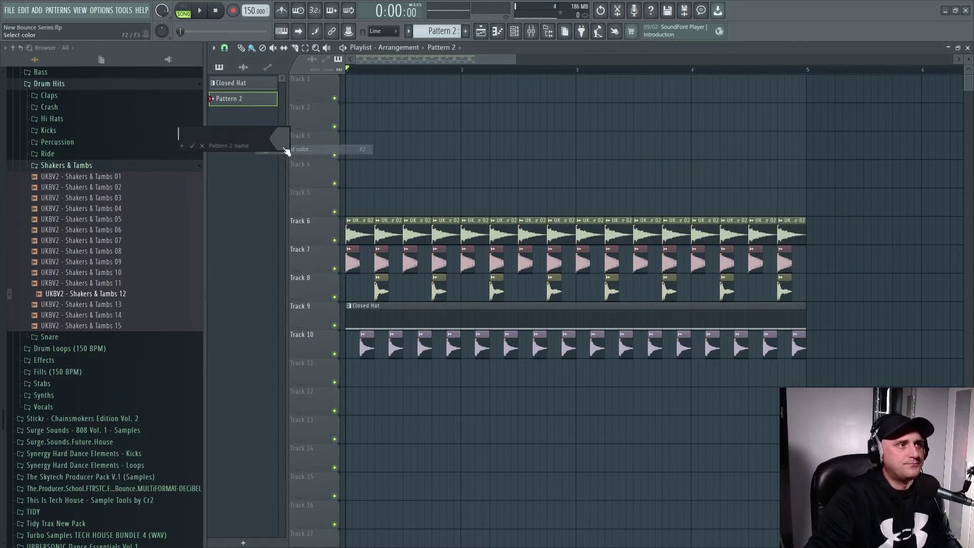
pyautogui.write('Shake')
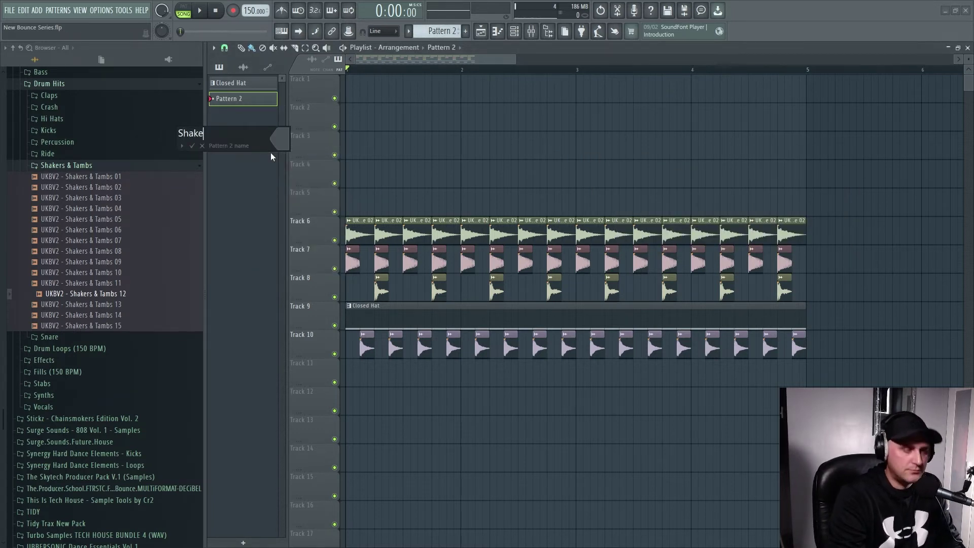
pyautogui.write('r Loop')
pyautogui.press('Return')
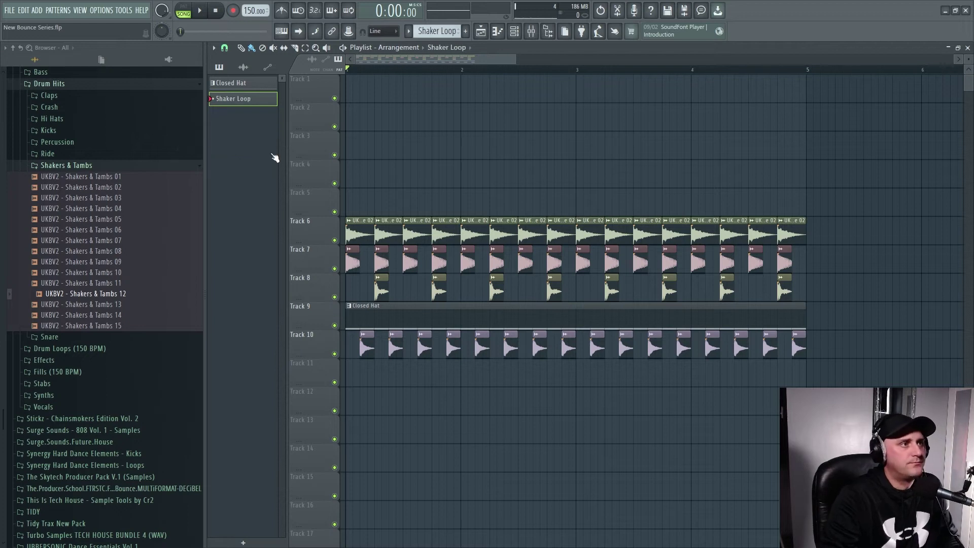
# Step: Fill the shaker's first beat with four sixteenth C5 notes, giving the third the highest velocity and the second and fourth a medium one
pyautogui.click(499, 35)
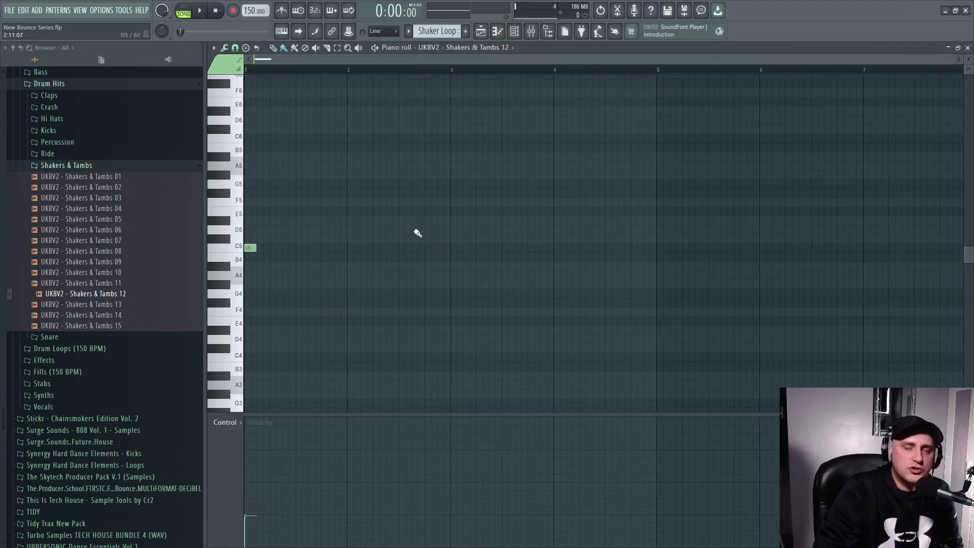
pyautogui.moveTo(955, 60); pyautogui.dragTo(490, 60)
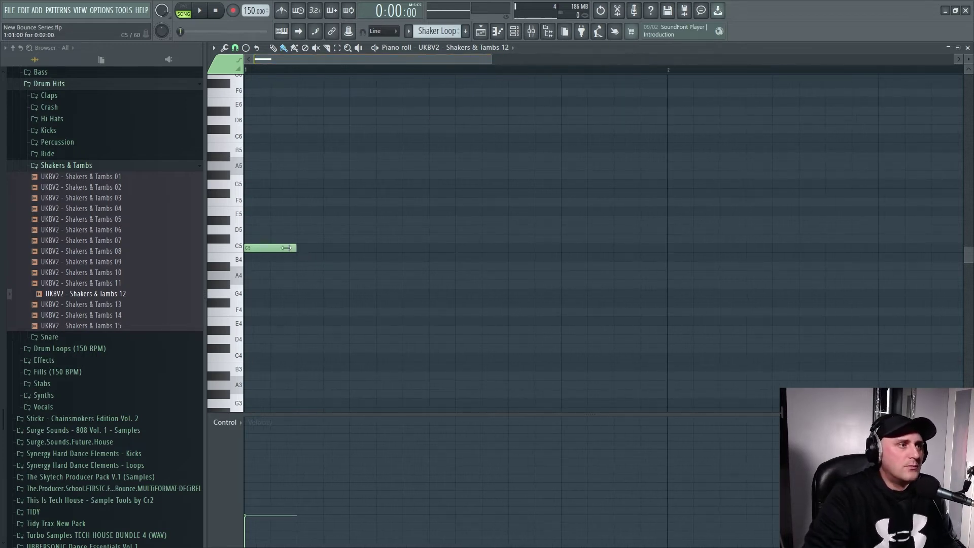
pyautogui.moveTo(254, 251); pyautogui.dragTo(337, 250)
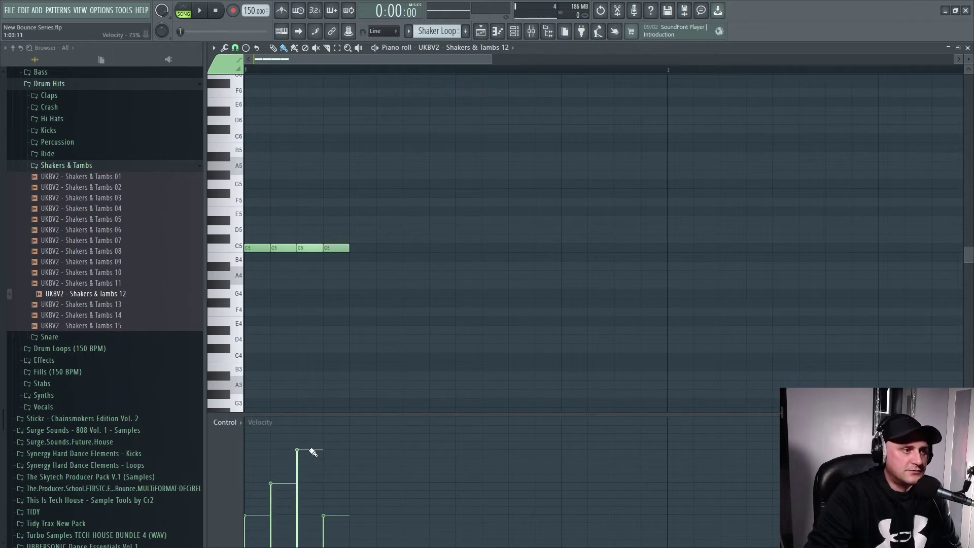
pyautogui.moveTo(322, 510); pyautogui.dragTo(331, 488)
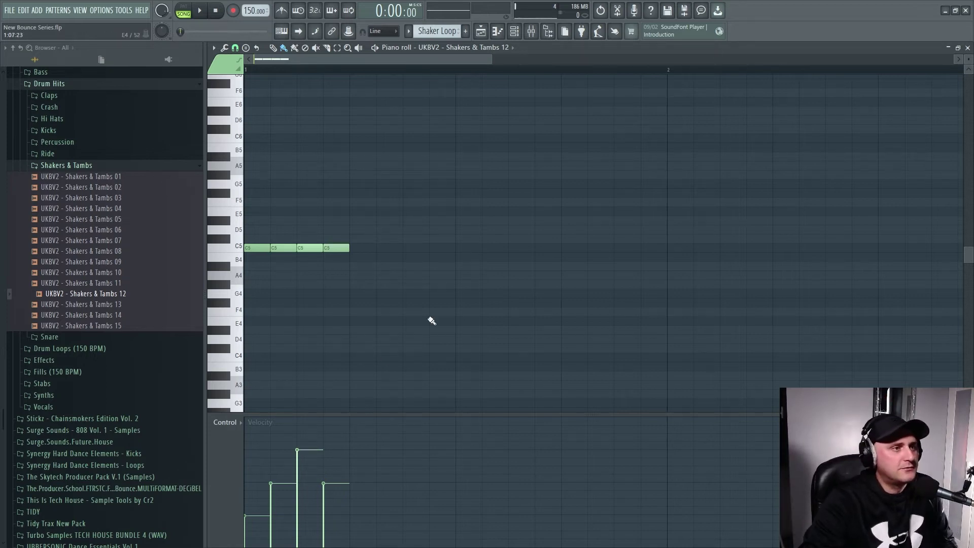
# Step: Duplicate the one-beat shaker group across bar 1 and repeat that bar until the notes fill four bars
pyautogui.hotkey('ctrl', 'a')
pyautogui.moveTo(247, 248); pyautogui.dragTo(567, 247)
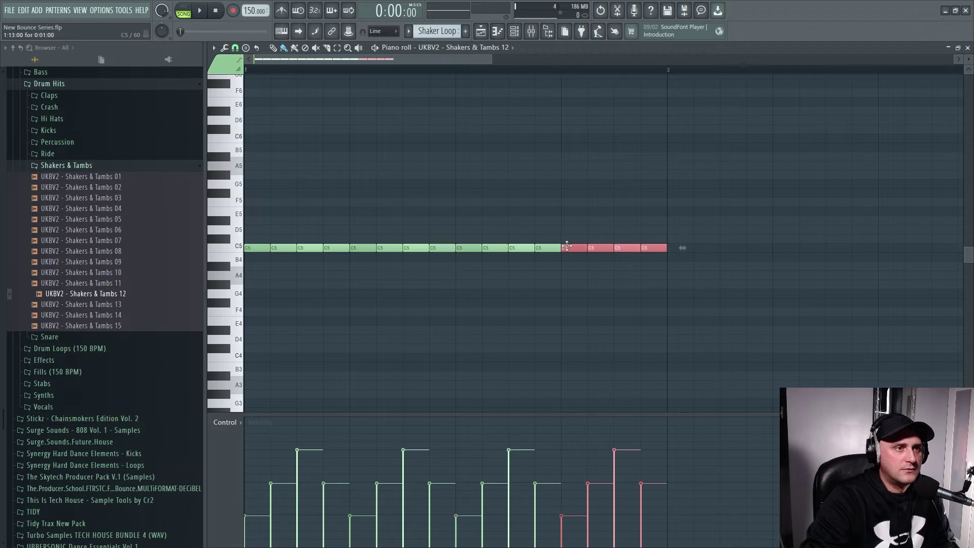
pyautogui.moveTo(501, 71); pyautogui.dragTo(732, 93)
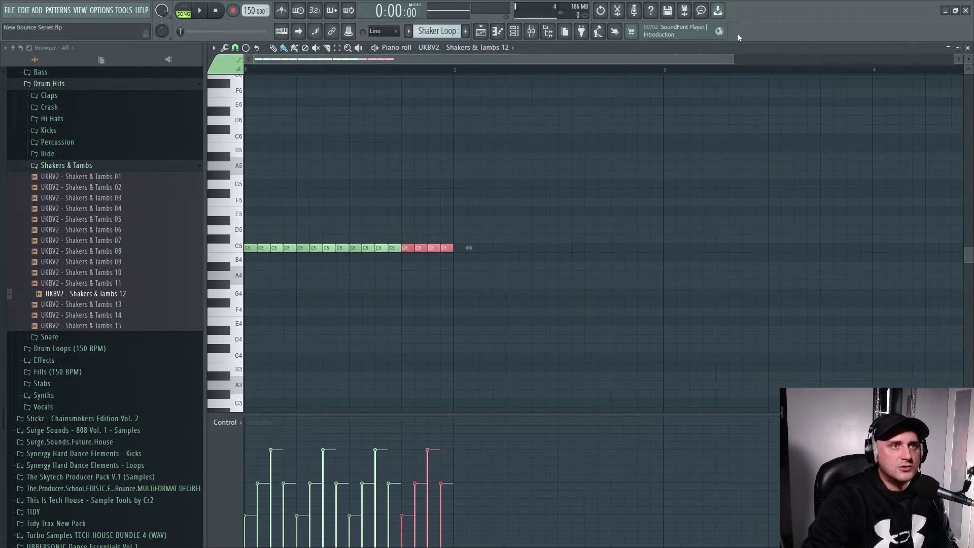
pyautogui.moveTo(732, 59); pyautogui.dragTo(949, 60)
pyautogui.moveTo(515, 315)
pyautogui.mouseDown()
pyautogui.moveTo(363, 254)
pyautogui.moveTo(280, 259)
pyautogui.moveTo(548, 250)
pyautogui.moveTo(539, 250)
pyautogui.mouseUp()
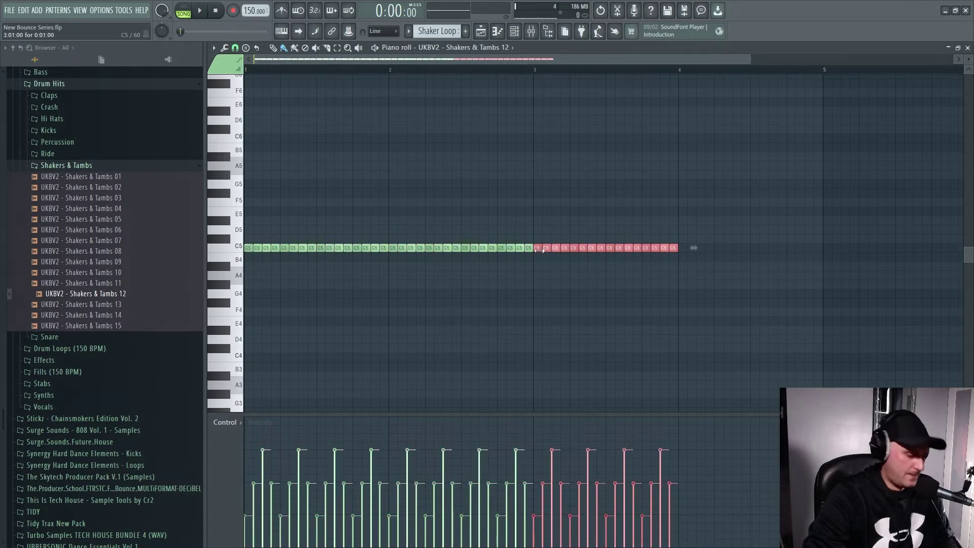
pyautogui.hotkey('ctrl', 'b')
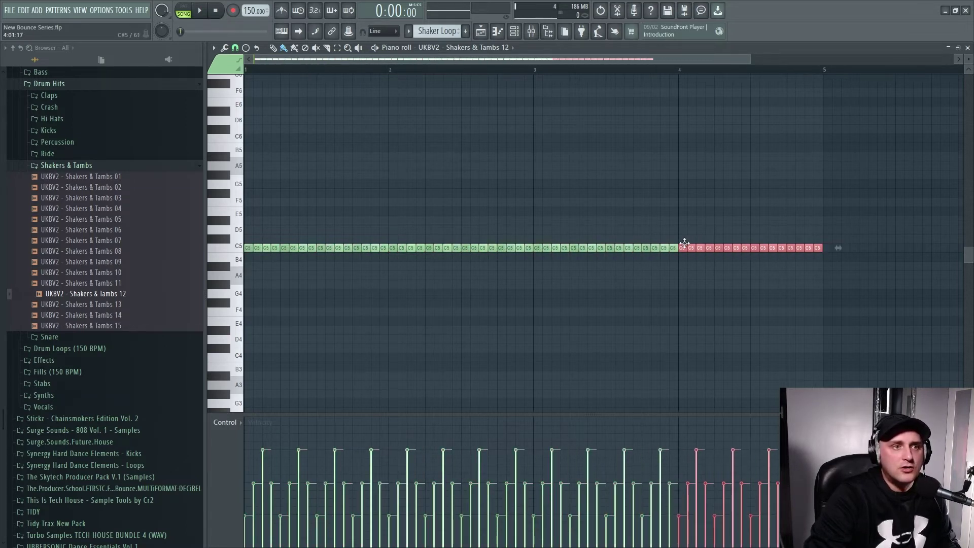
pyautogui.hotkey('ctrl', 'd')
# Step: Audition the Shaker Loop on its own in pattern mode
pyautogui.press('l')
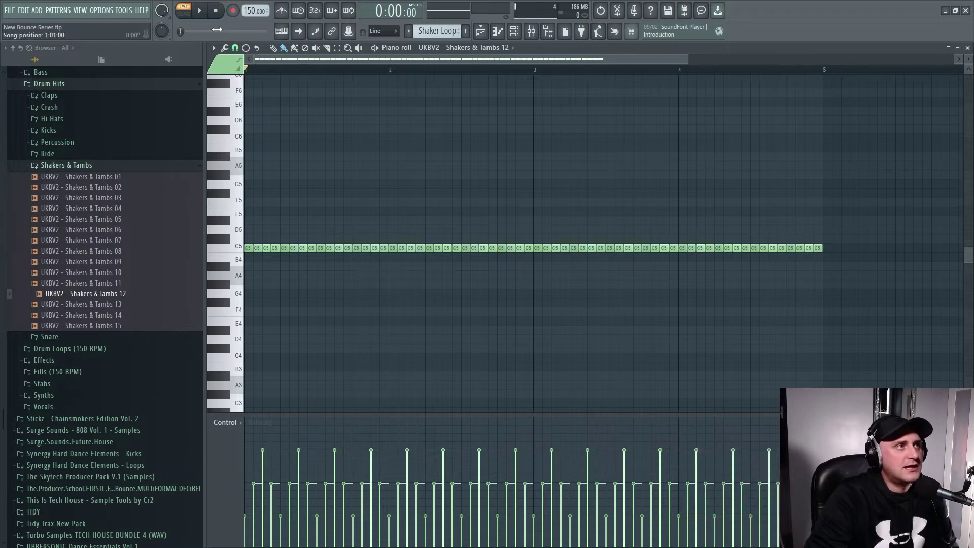
pyautogui.press('space')
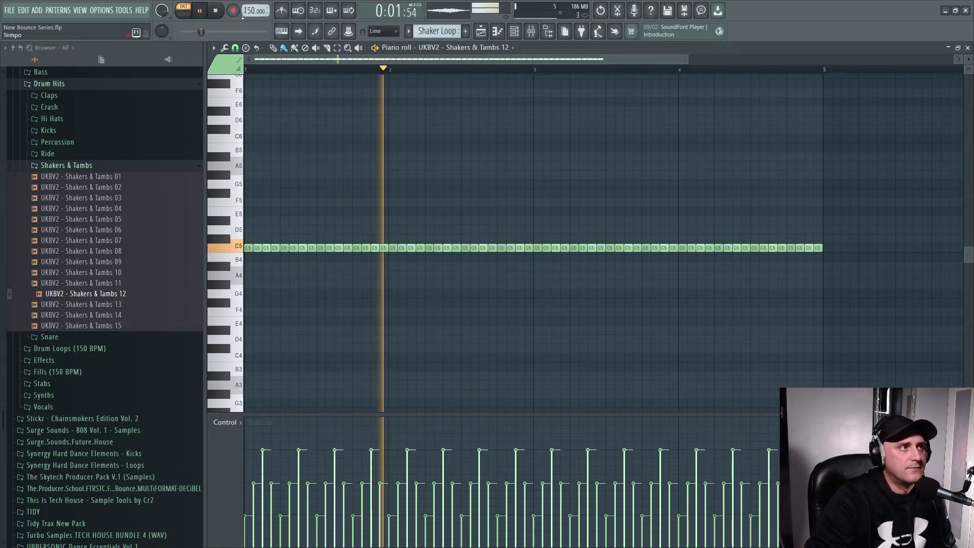
pyautogui.click(222, 14)
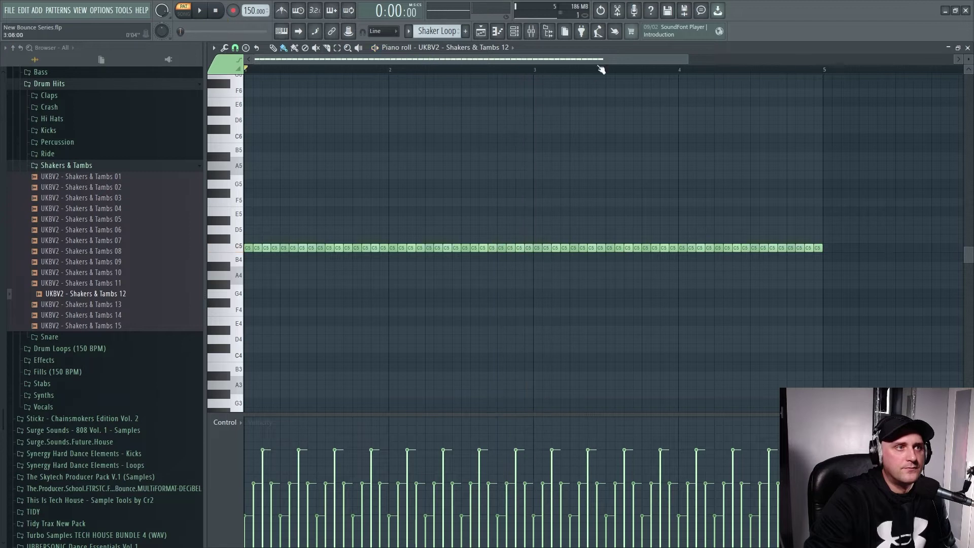
# Step: Assign the Shakers & Tambs 12 channel to mixer insert 11 and route that insert only to the Drum Bus
pyautogui.click(516, 31)
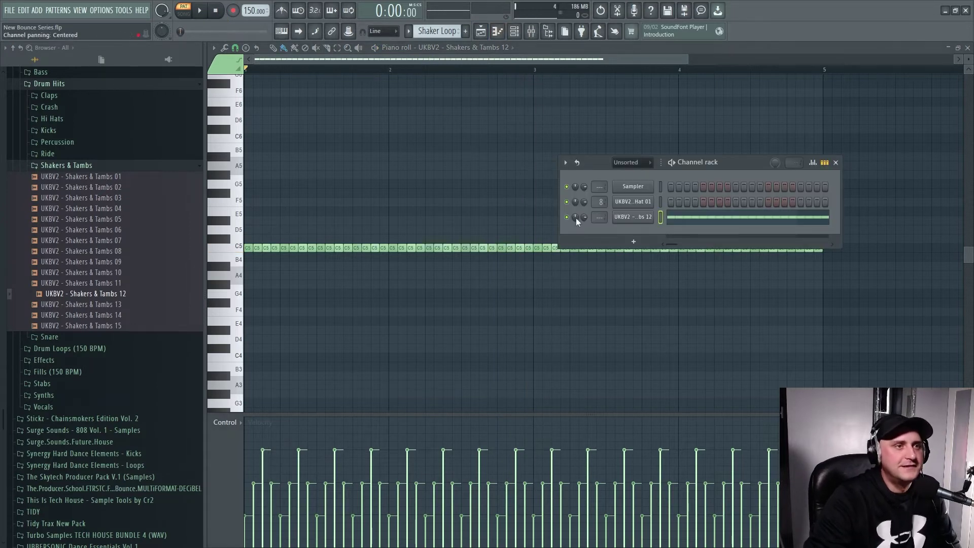
pyautogui.press('F9')
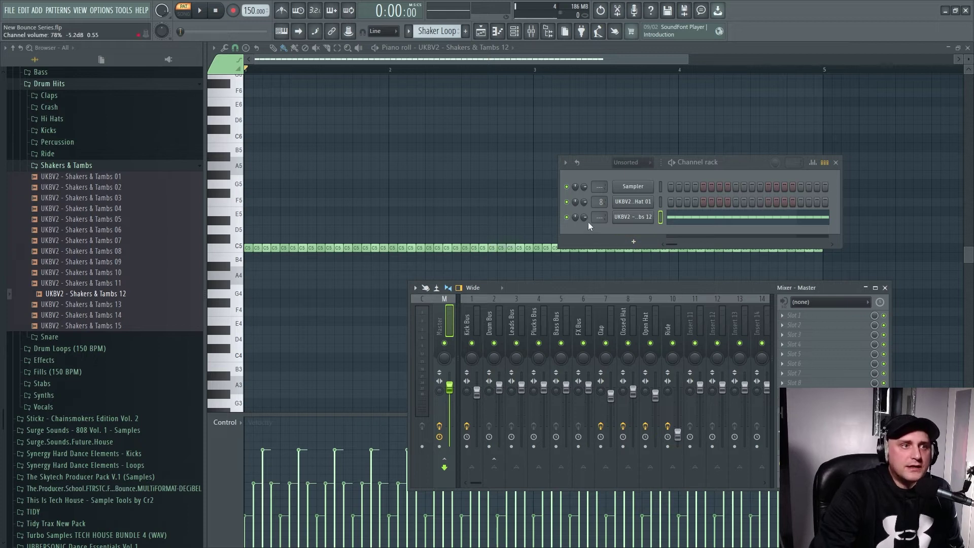
pyautogui.moveTo(599, 216); pyautogui.dragTo(599, 200)
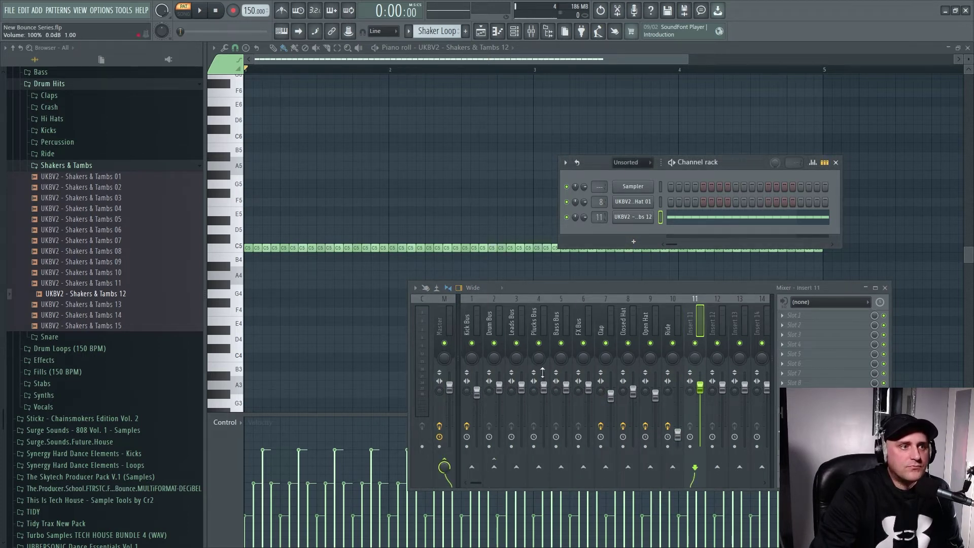
pyautogui.rightClick(494, 467)
pyautogui.click(519, 485)
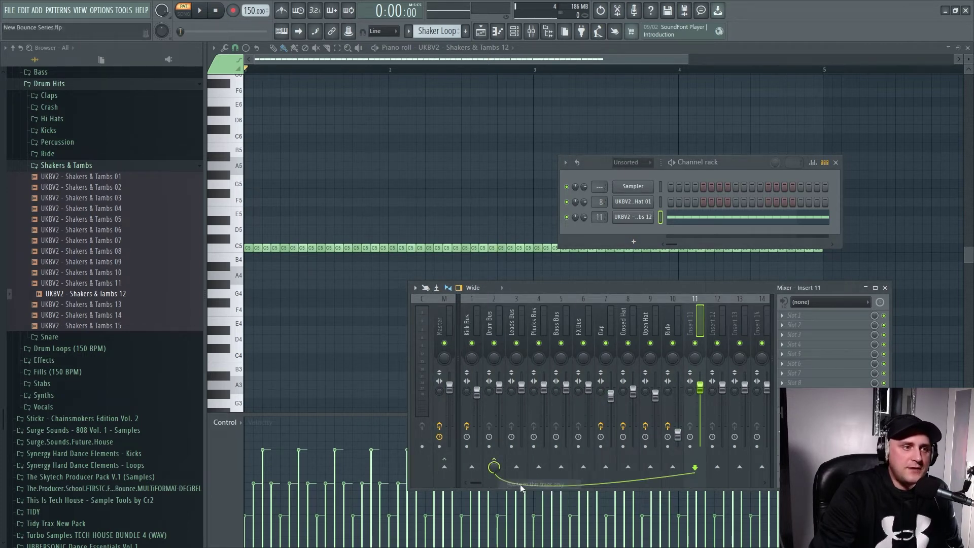
# Step: Load Fruity Parametric EQ 2 into insert 11's first effect slot and play the shaker loop through it
pyautogui.click(786, 321)
pyautogui.moveTo(789, 320)
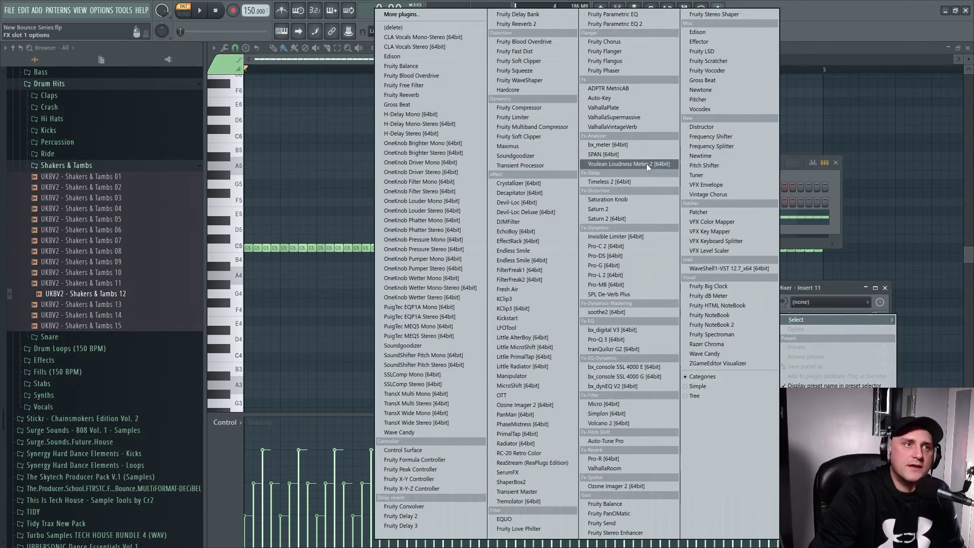
pyautogui.click(627, 23)
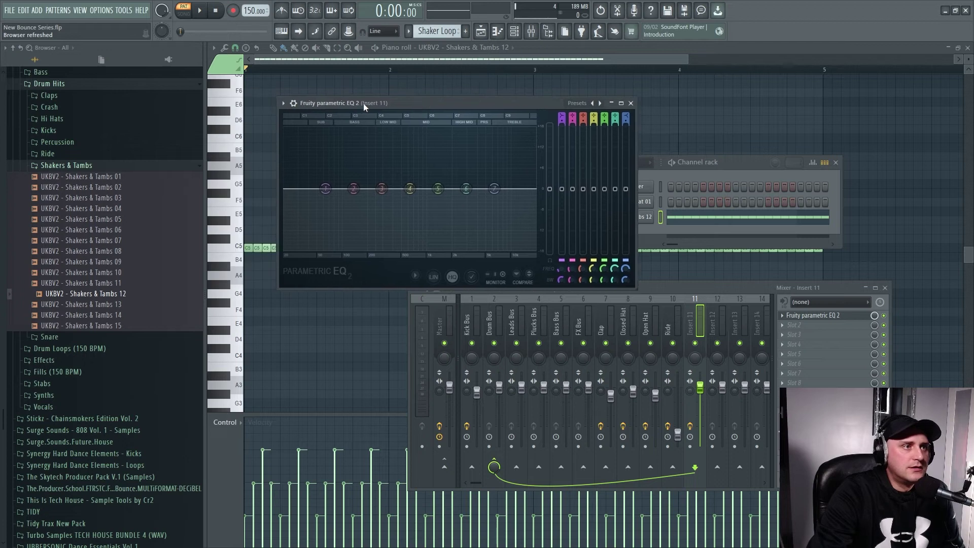
pyautogui.click(199, 11)
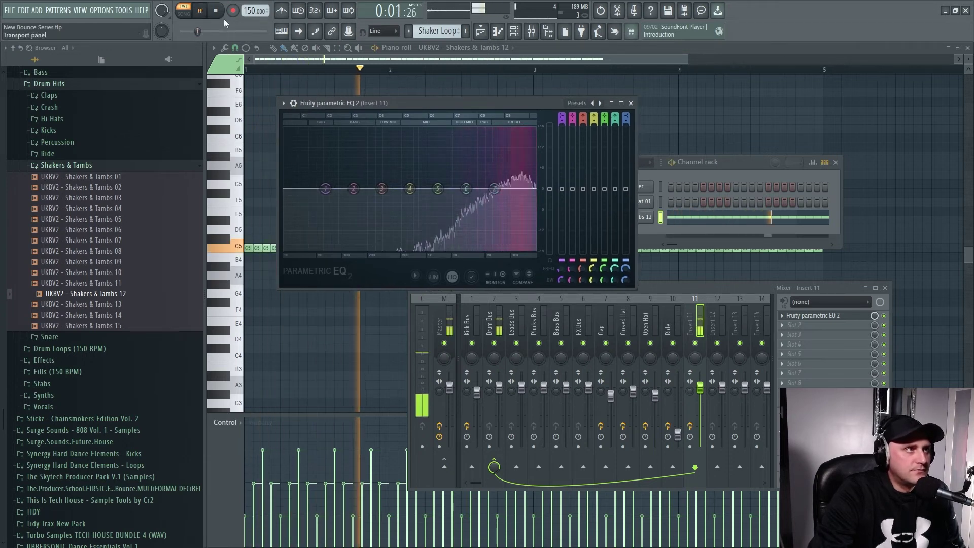
pyautogui.click(200, 10)
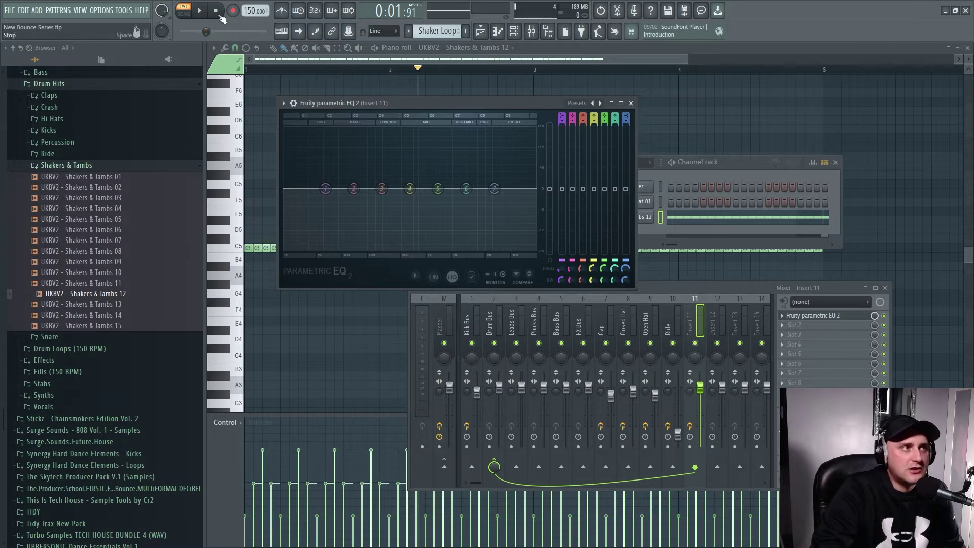
pyautogui.press('space')
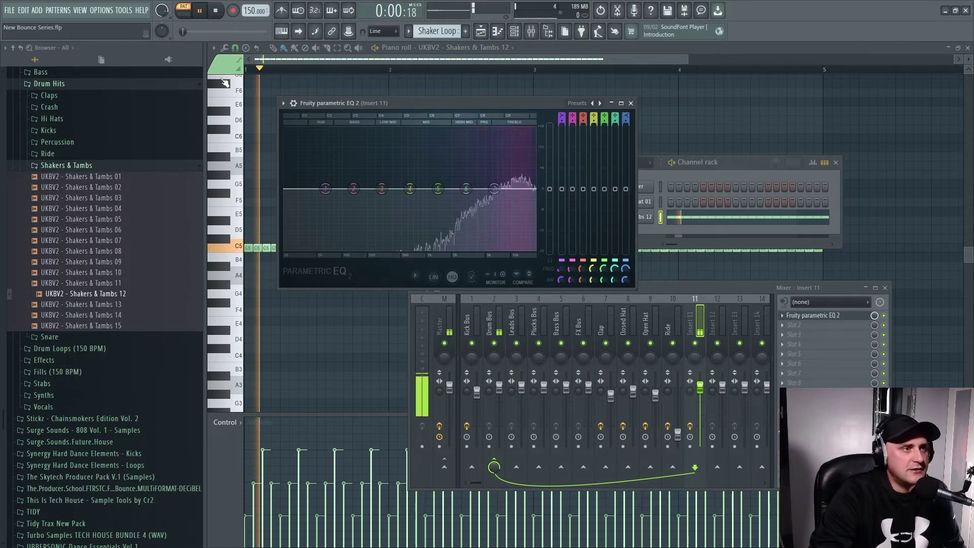
# Step: Set band 1 of the shaker's EQ to high pass with its cutoff at about 627 Hz while the loop plays, then stop playback
pyautogui.rightClick(325, 197)
pyautogui.moveTo(344, 215)
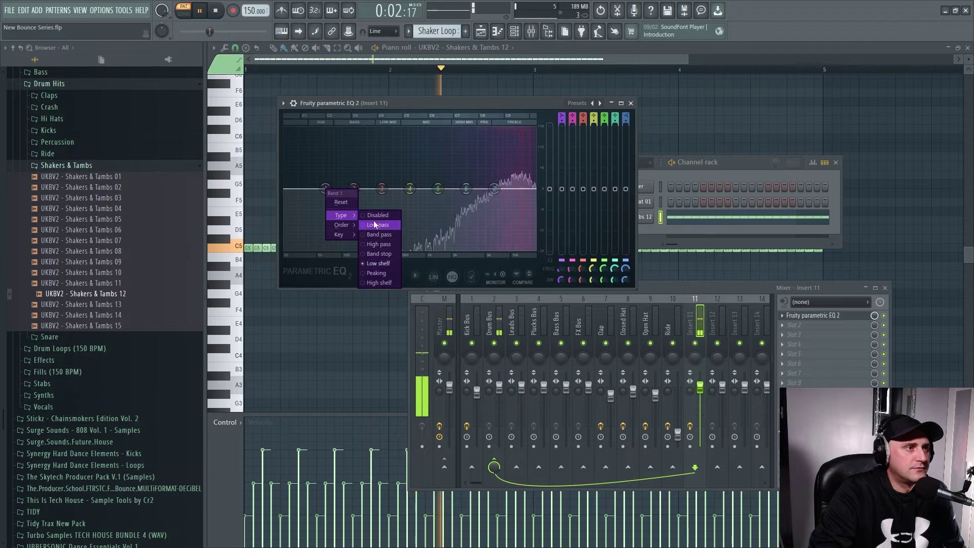
pyautogui.click(386, 244)
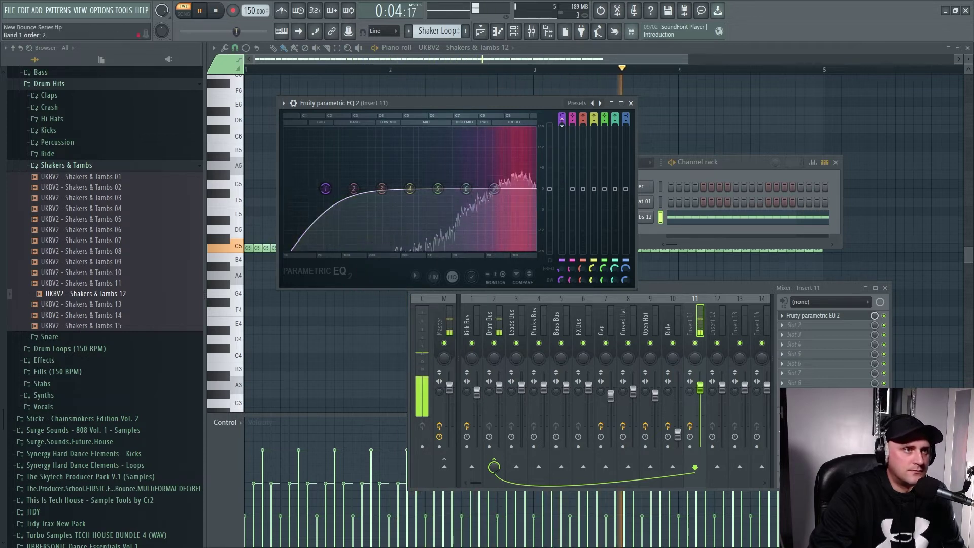
pyautogui.moveTo(325, 189); pyautogui.dragTo(411, 189)
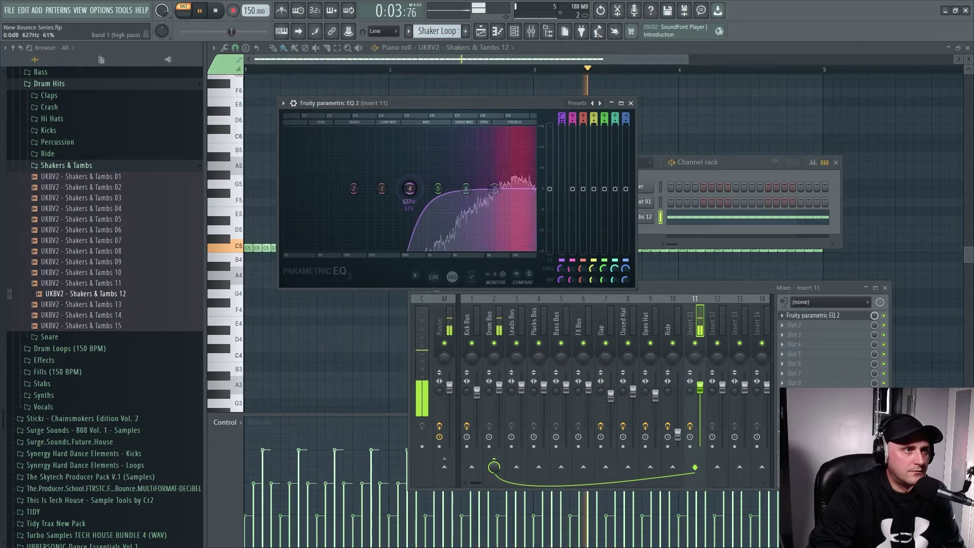
pyautogui.click(201, 13)
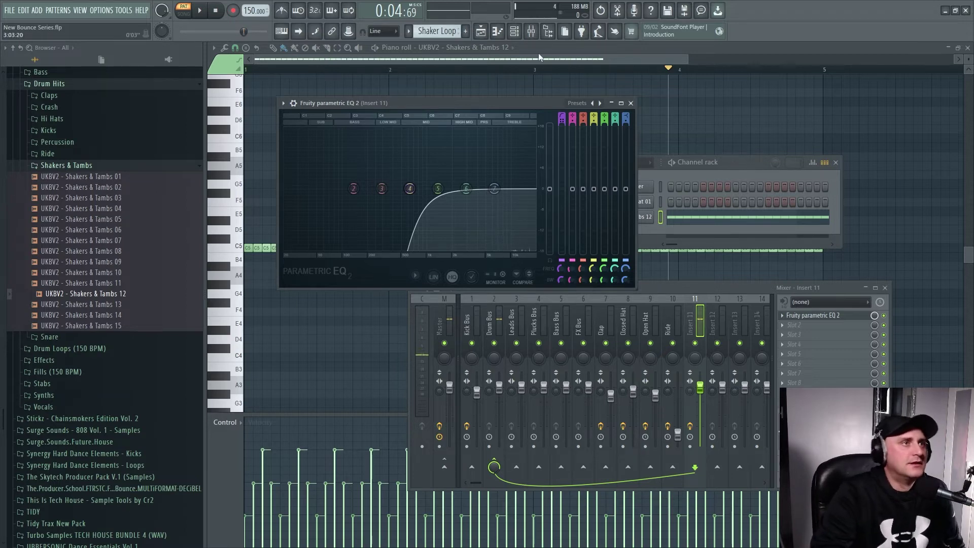
# Step: Place the Shaker Loop pattern in the playlist on Track 11, starting at bar 1
pyautogui.click(481, 32)
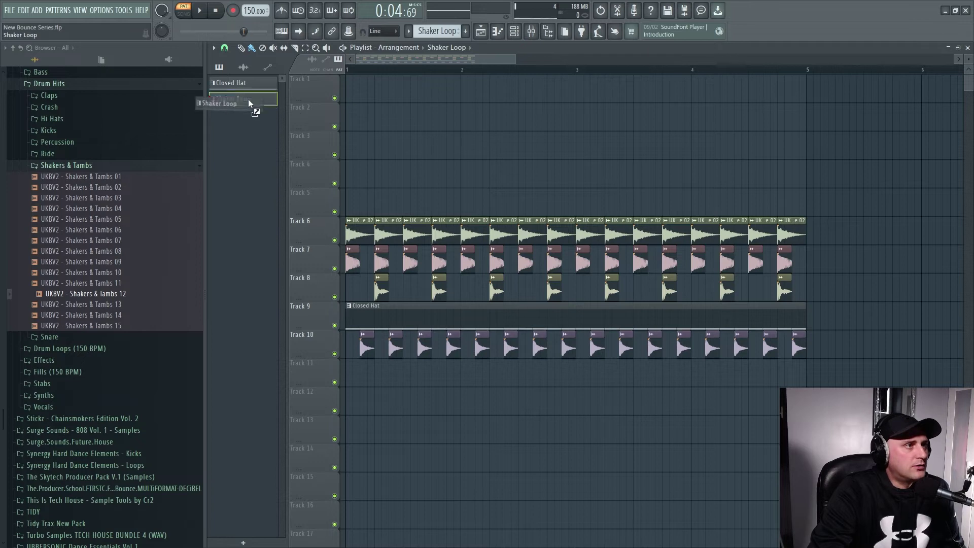
pyautogui.moveTo(248, 99); pyautogui.dragTo(347, 375)
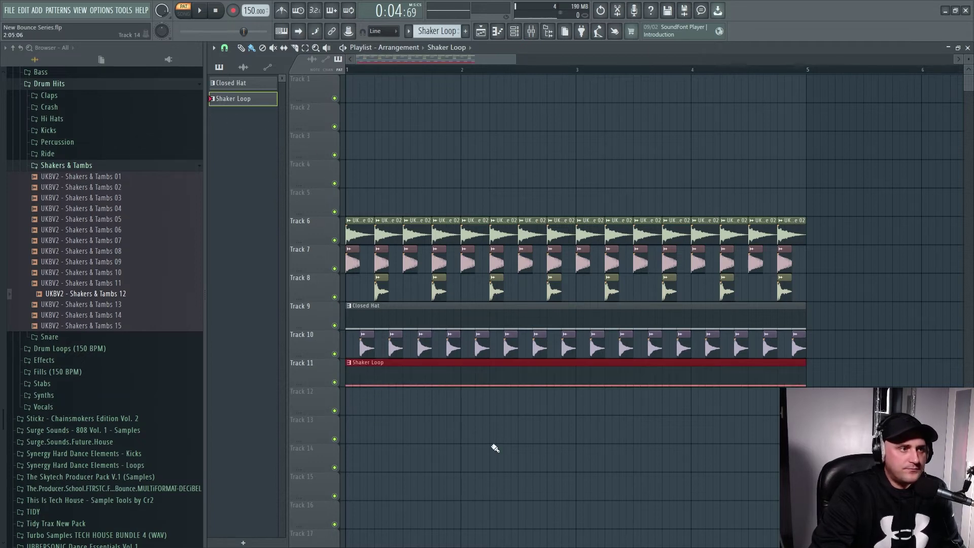
pyautogui.click(402, 373)
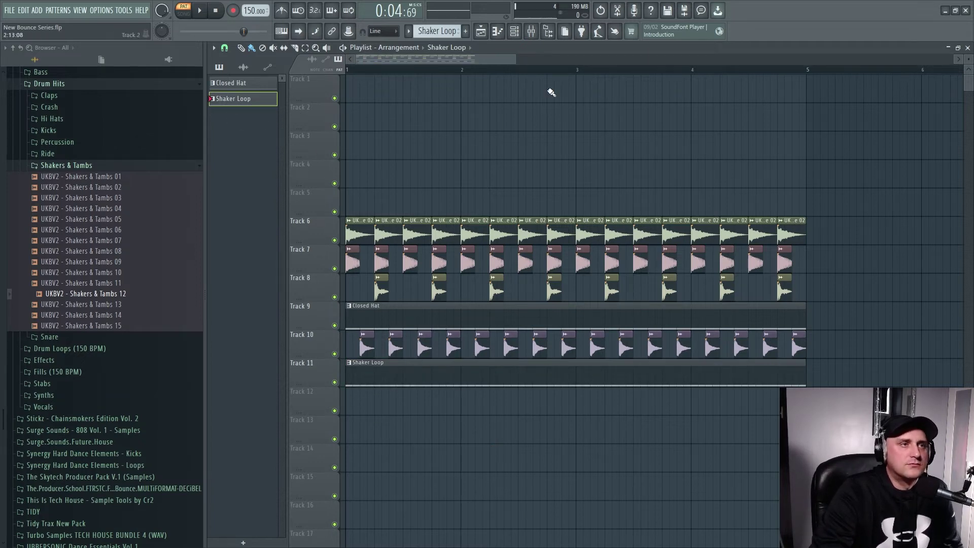
# Step: Rename mixer insert 11 as Shaker Loop
pyautogui.click(531, 31)
pyautogui.rightClick(703, 328)
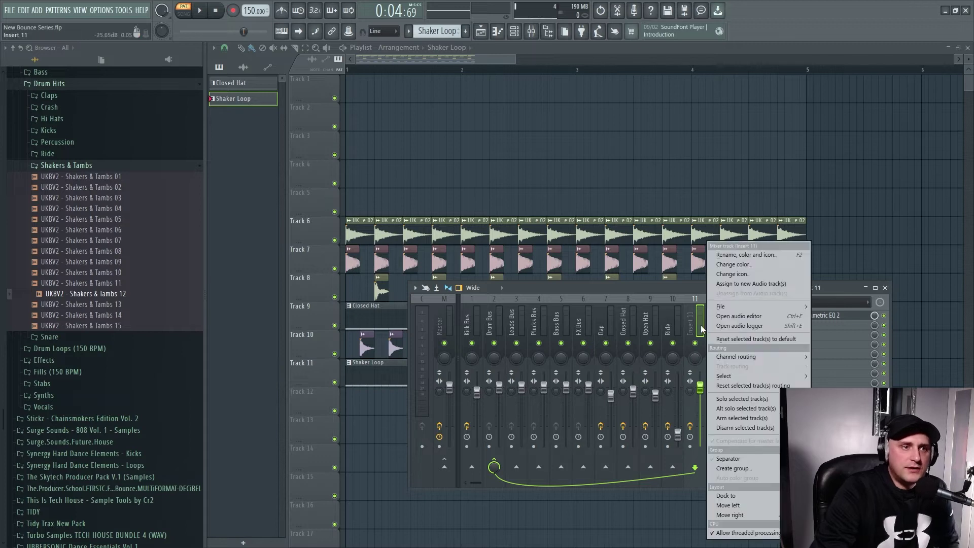
pyautogui.click(744, 254)
pyautogui.write('S')
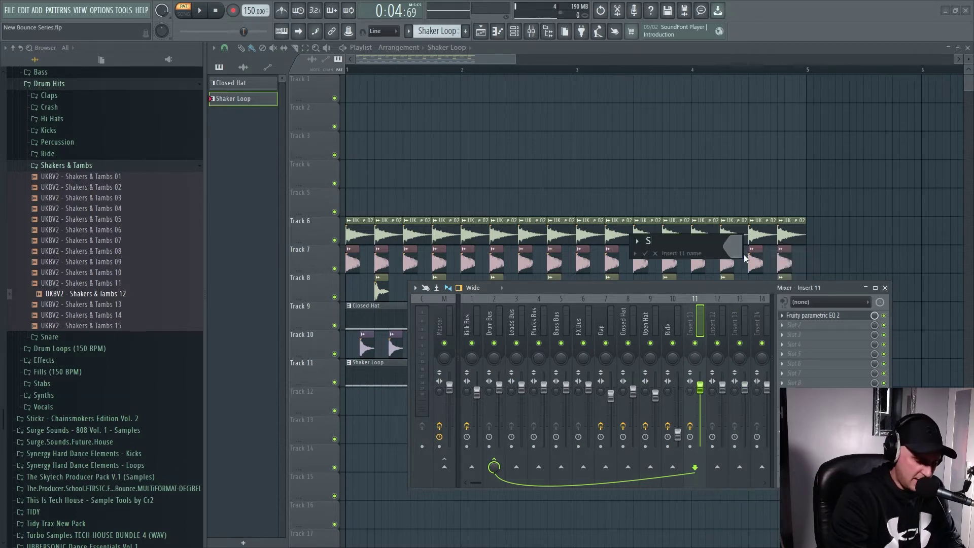
pyautogui.write('haker Loop')
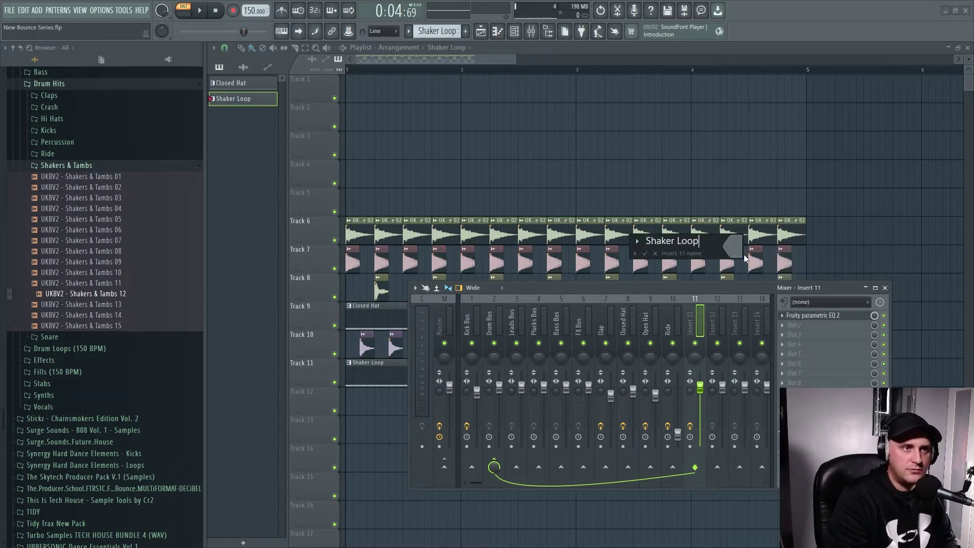
pyautogui.press('Return')
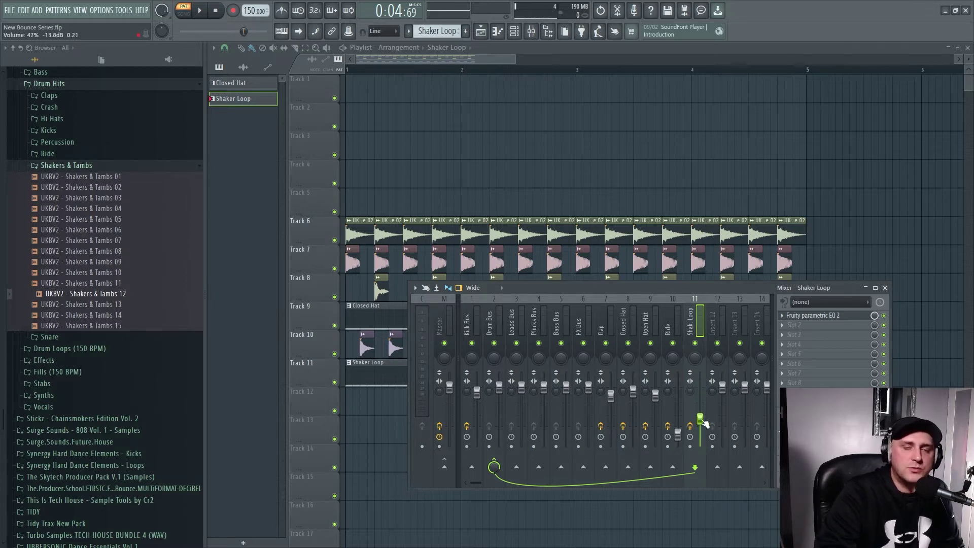
# Step: Play the full arrangement in song mode and set the Shaker Loop insert's level to about -10.6 dB
pyautogui.click(183, 11)
pyautogui.press('space')
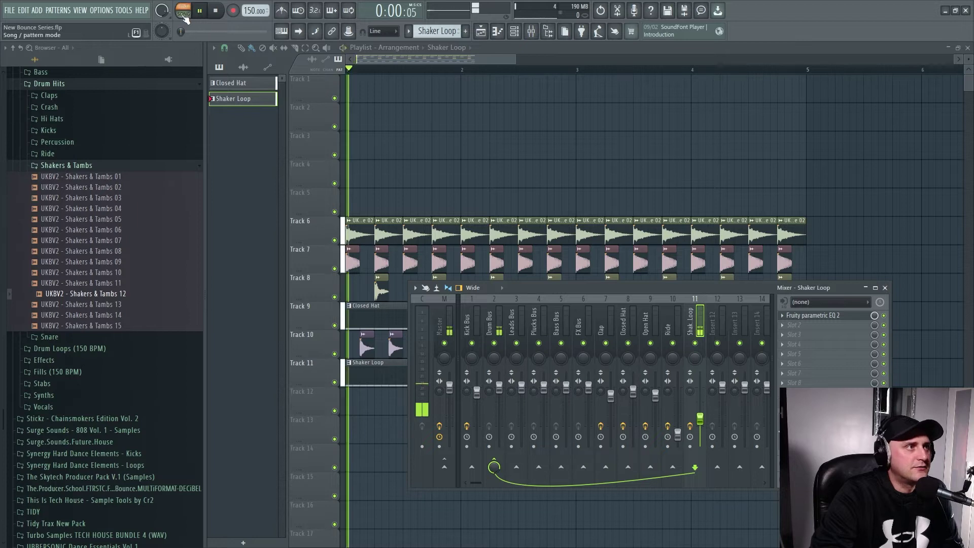
pyautogui.moveTo(181, 31); pyautogui.dragTo(262, 31)
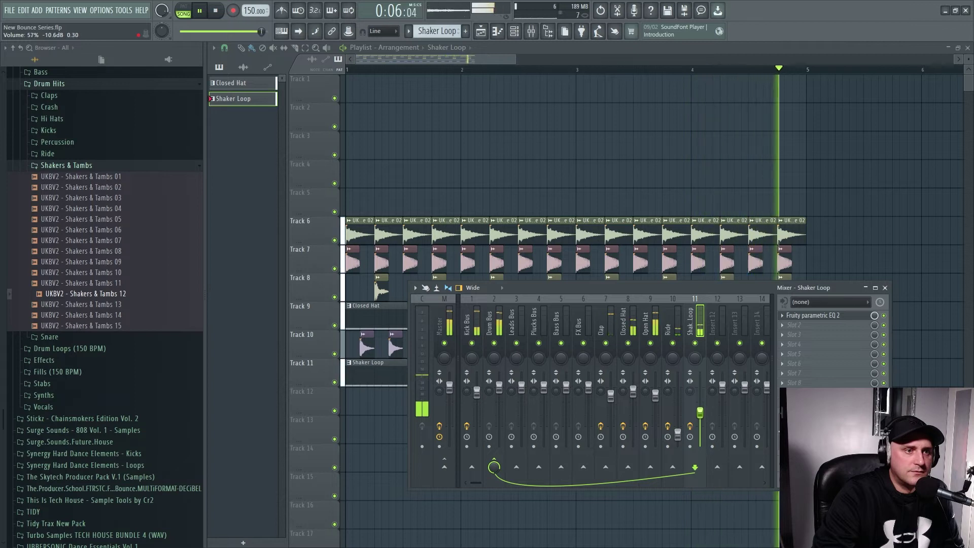
pyautogui.press('space')
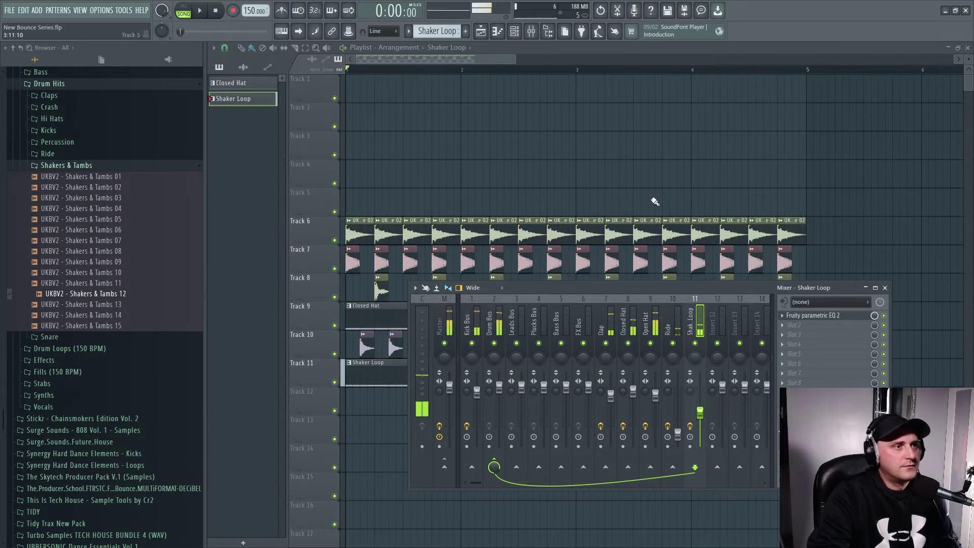
pyautogui.press('F9')
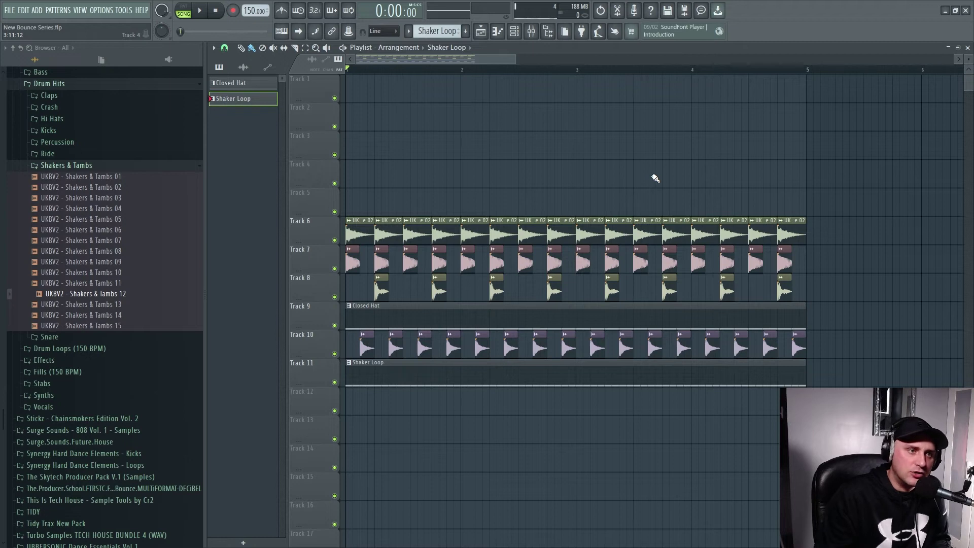
# Step: Collapse the Shakers & Tambs and Drum Hits folders and open the Drum Loops (150 BPM) sample subfolder
pyautogui.click(91, 168)
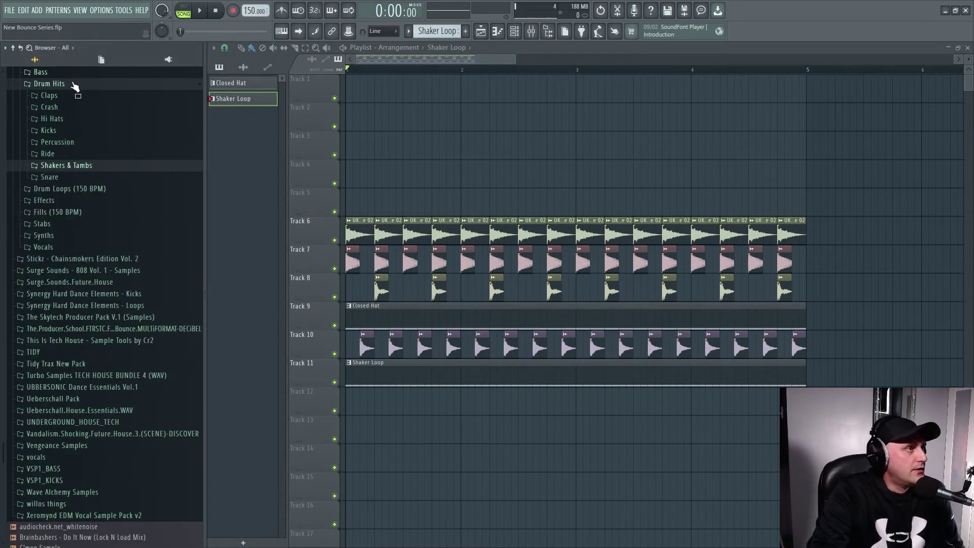
pyautogui.click(50, 84)
pyautogui.click(91, 97)
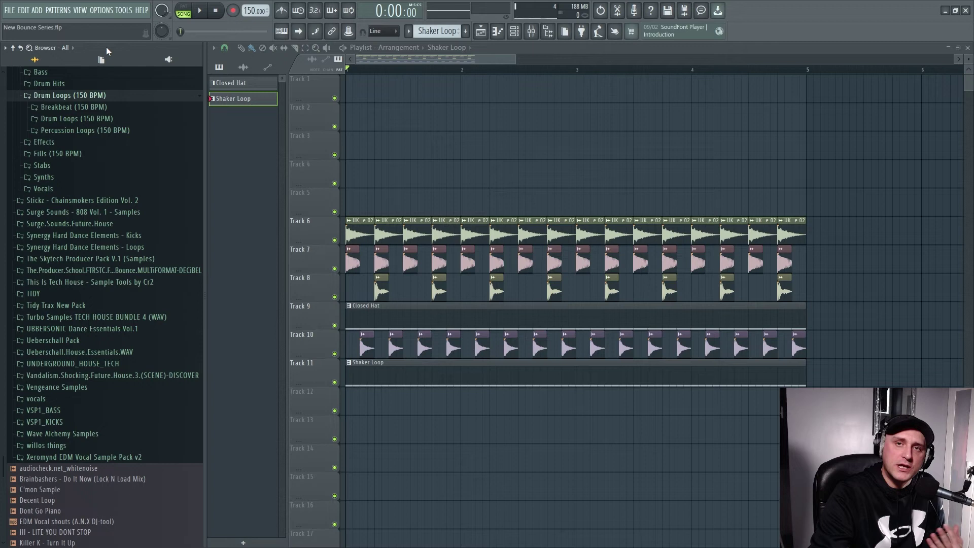
pyautogui.click(77, 118)
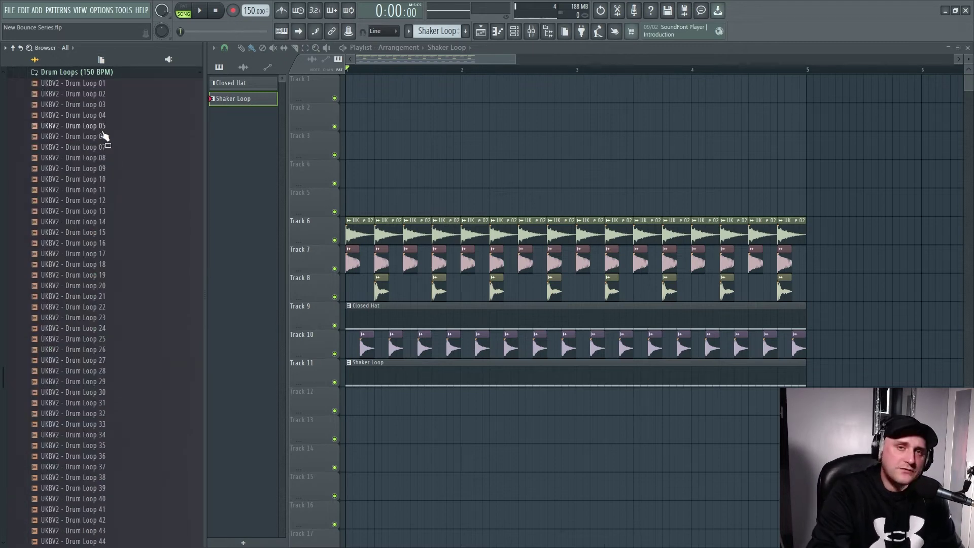
# Step: Audition the drum loop samples between Drum Loop 04 and Drum Loop 32 for a suitable layer
pyautogui.click(115, 117)
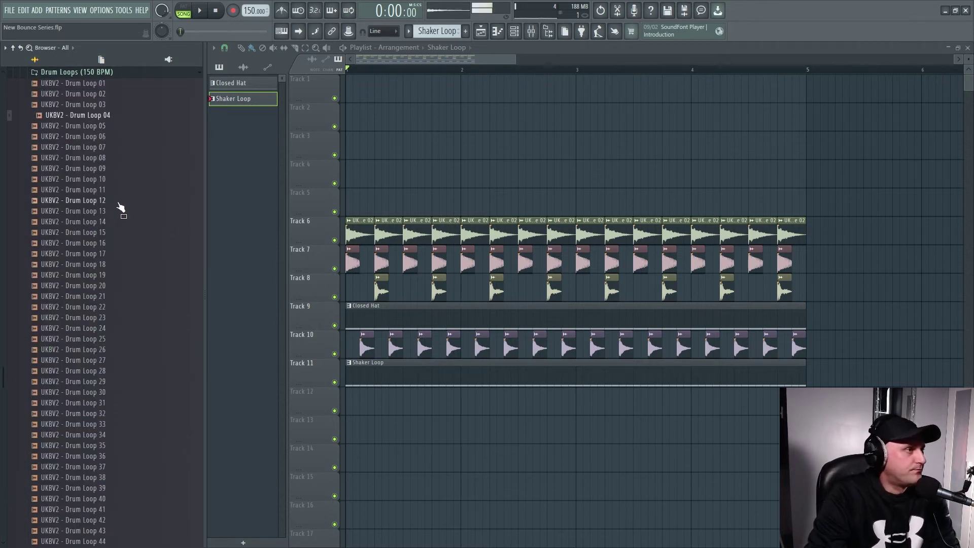
pyautogui.click(128, 221)
pyautogui.press('Down')
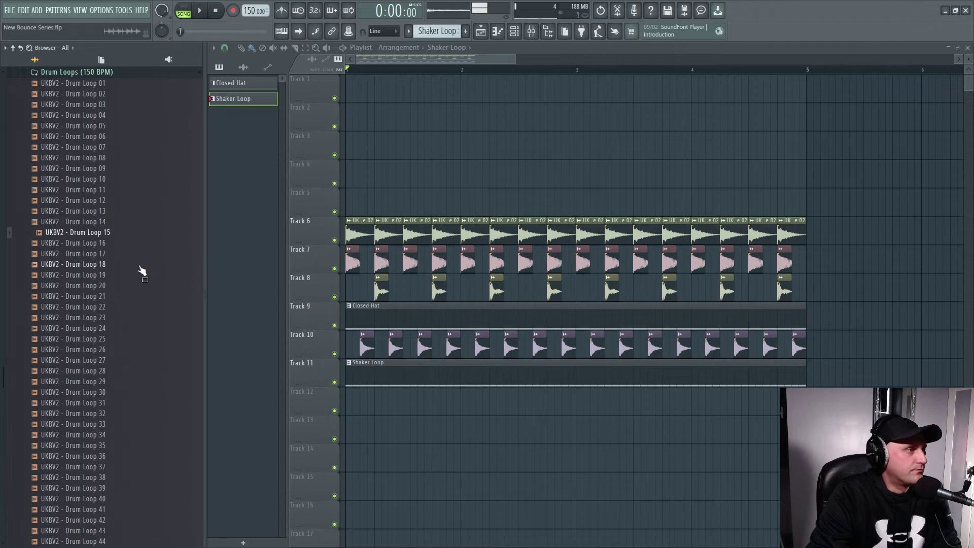
pyautogui.press('Down')
pyautogui.scroll(-4, 142, 267)
pyautogui.click(136, 233)
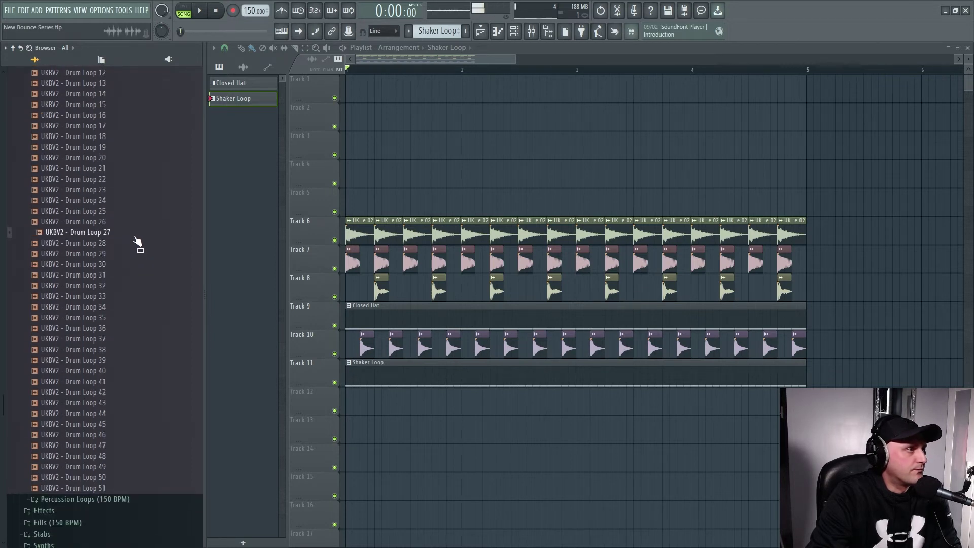
pyautogui.press('Down')
pyautogui.press('Down')
pyautogui.press('Down')
pyautogui.press('Down')
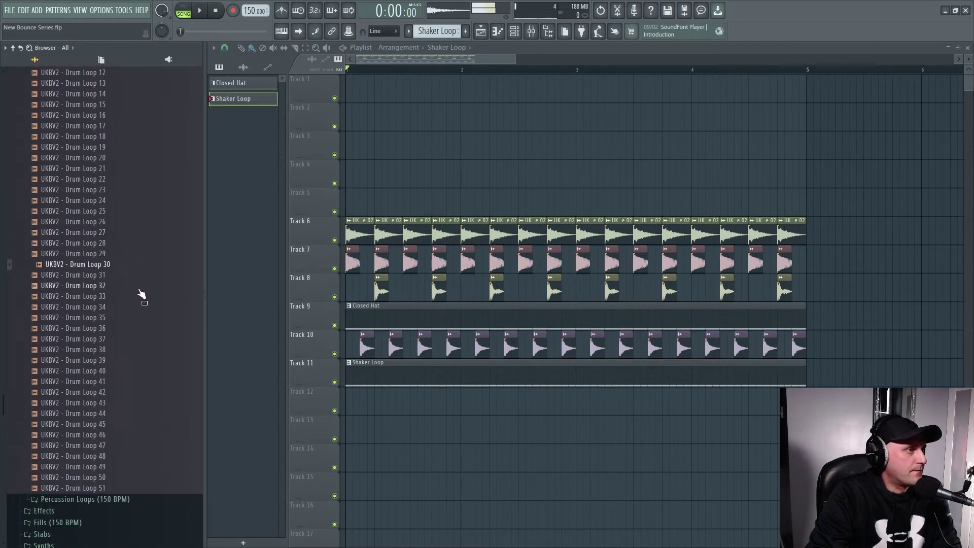
pyautogui.press('Down')
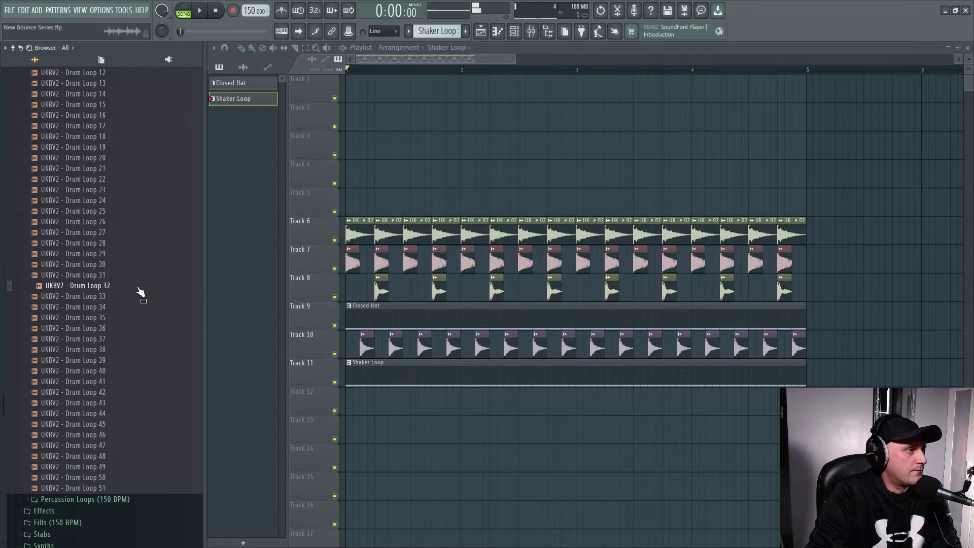
pyautogui.click(214, 16)
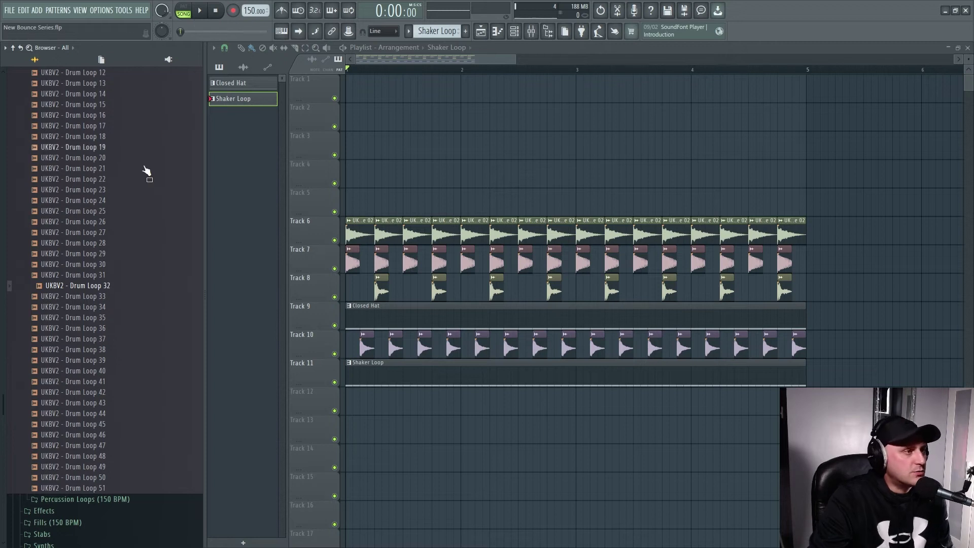
# Step: Place UKBV2 - Drum Loop 32 on Track 12 at bar 1 and assign its channel to mixer insert 12
pyautogui.moveTo(114, 294); pyautogui.dragTo(346, 407)
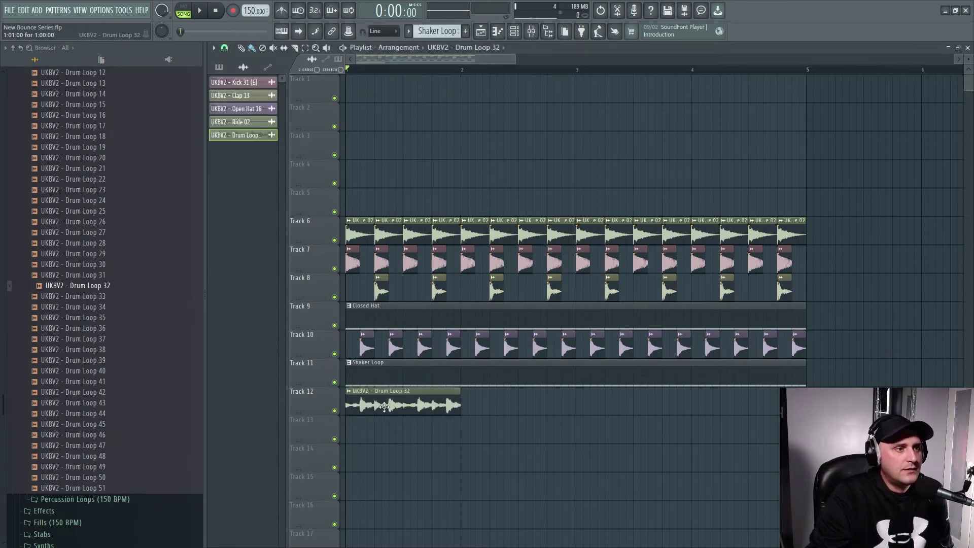
pyautogui.doubleClick(365, 406)
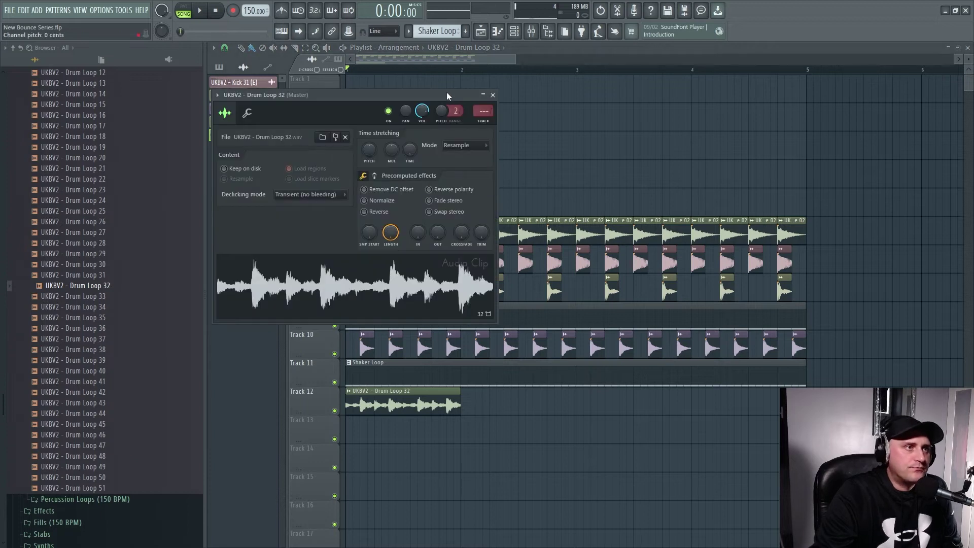
pyautogui.moveTo(447, 94); pyautogui.dragTo(529, 86)
pyautogui.scroll(9, 568, 103)
pyautogui.doubleClick(568, 103)
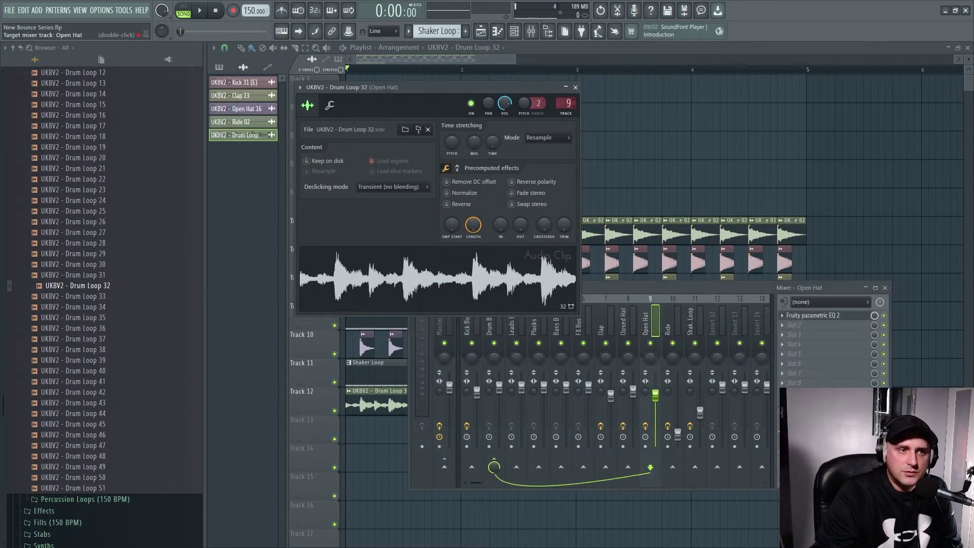
pyautogui.click(713, 320)
# Step: Rename mixer insert 12 as Drum Loop and route it only to the Drum Bus
pyautogui.rightClick(725, 329)
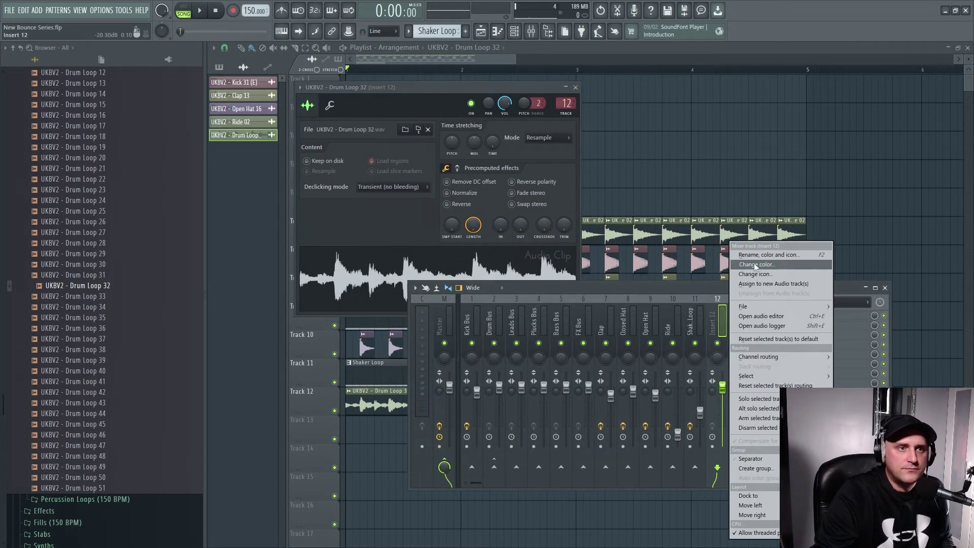
pyautogui.click(758, 250)
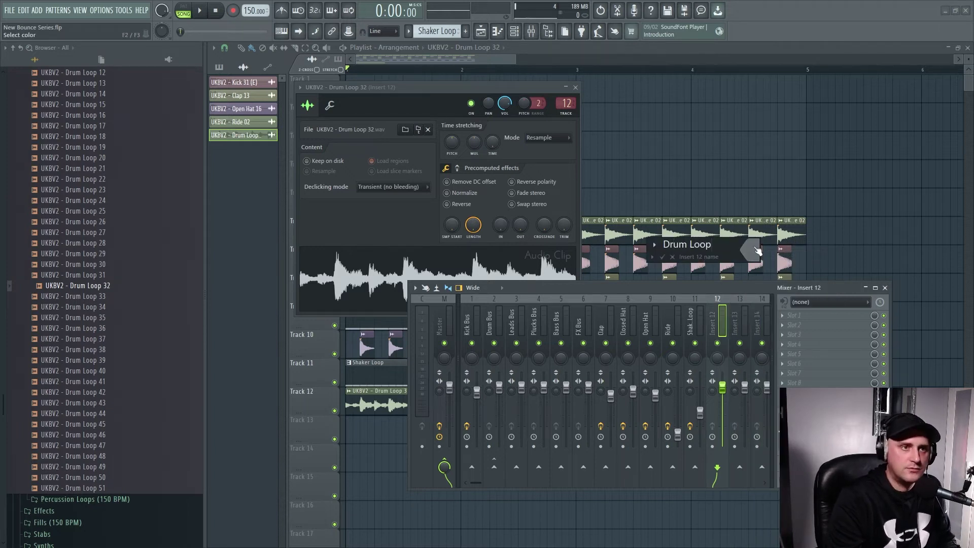
pyautogui.press('Return')
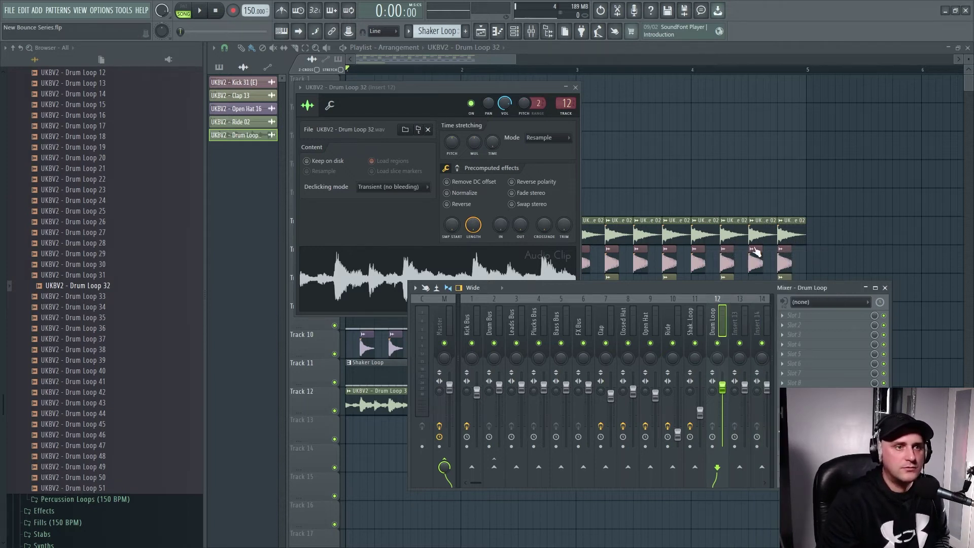
pyautogui.rightClick(495, 469)
pyautogui.click(513, 473)
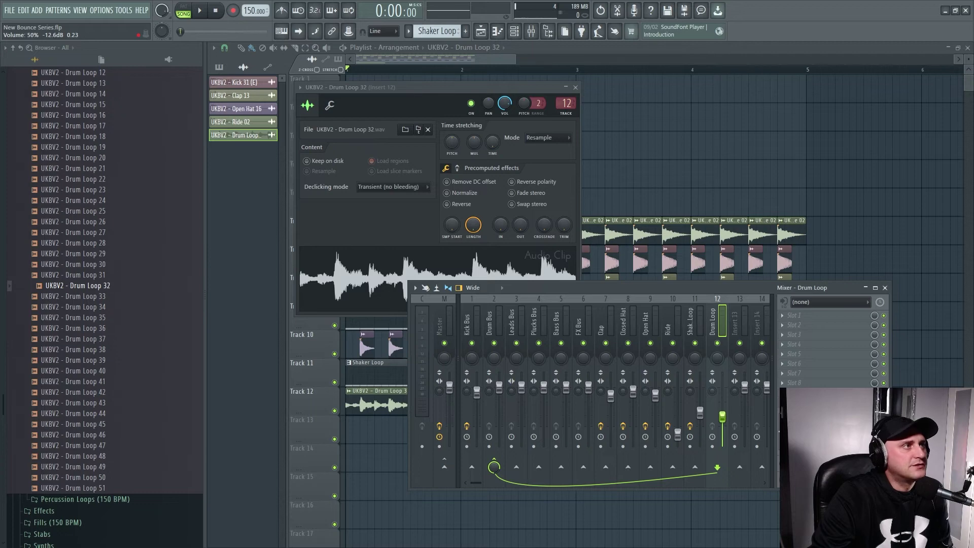
# Step: Load Fruity Parametric EQ 2 into the Drum Loop insert's first effect slot and set band 1 to high pass
pyautogui.click(806, 315)
pyautogui.moveTo(812, 319)
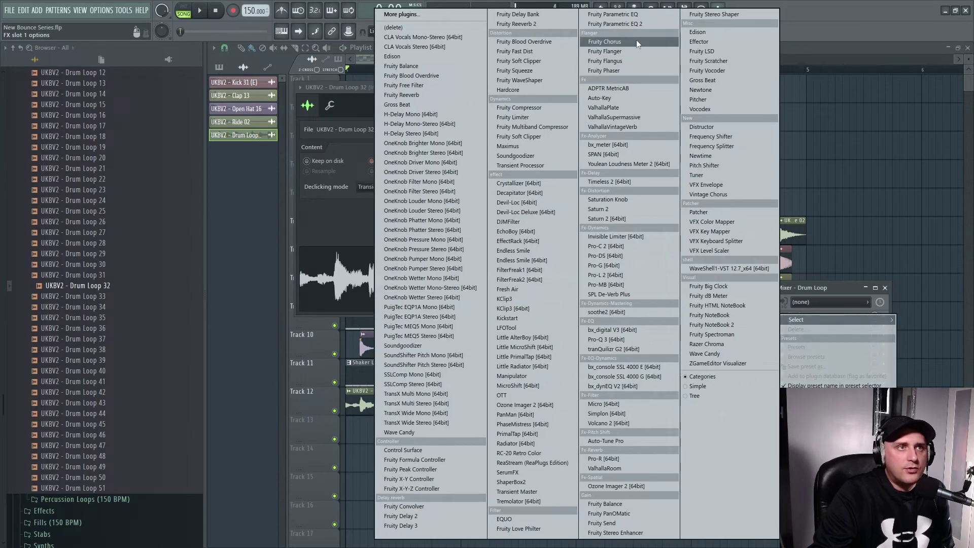
pyautogui.click(614, 24)
pyautogui.rightClick(286, 207)
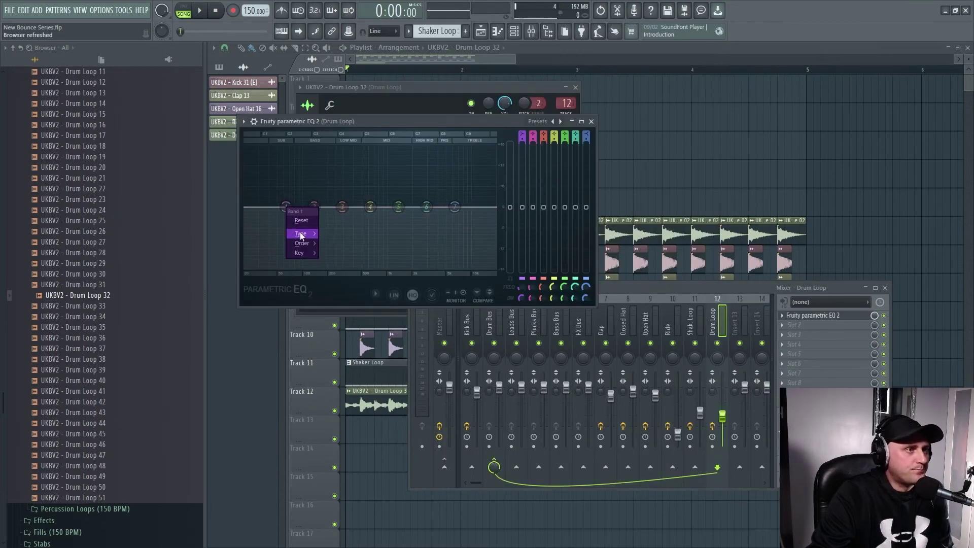
pyautogui.moveTo(301, 234)
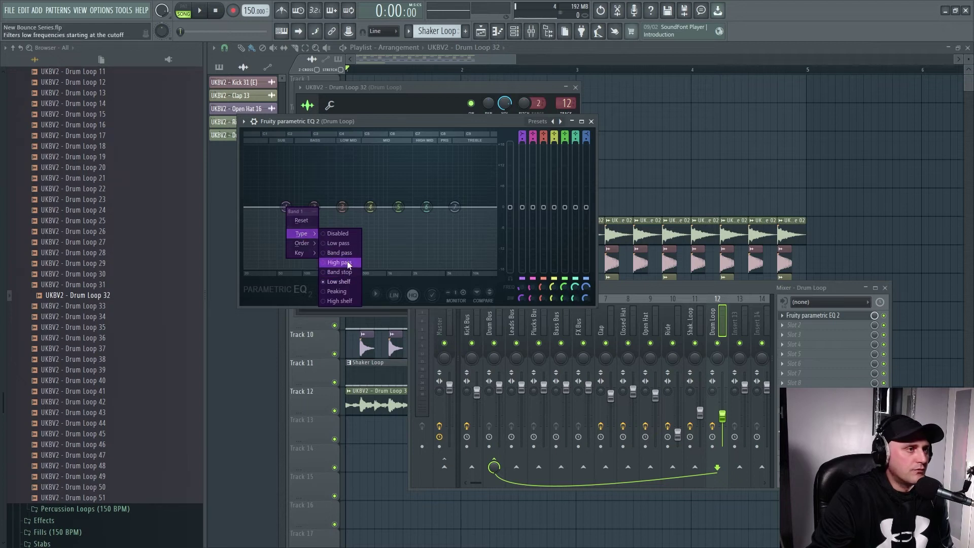
pyautogui.click(348, 265)
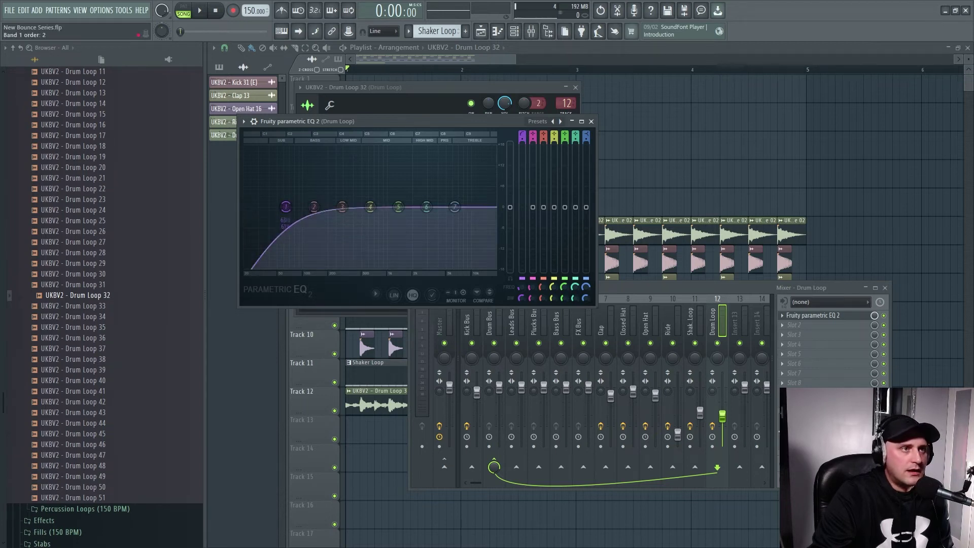
# Step: Raise the high-pass frequency of band 1 on the Drum Loop EQ and repeat the Drum Loop 32 clip through bar 4 on Track 12
pyautogui.moveTo(287, 207); pyautogui.dragTo(323, 207)
pyautogui.press('F12')
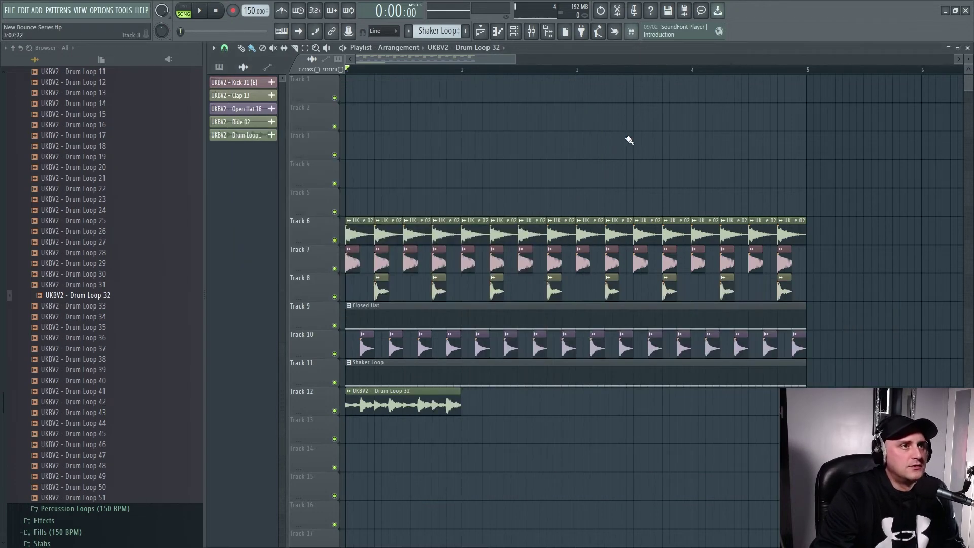
pyautogui.moveTo(431, 403); pyautogui.dragTo(710, 389)
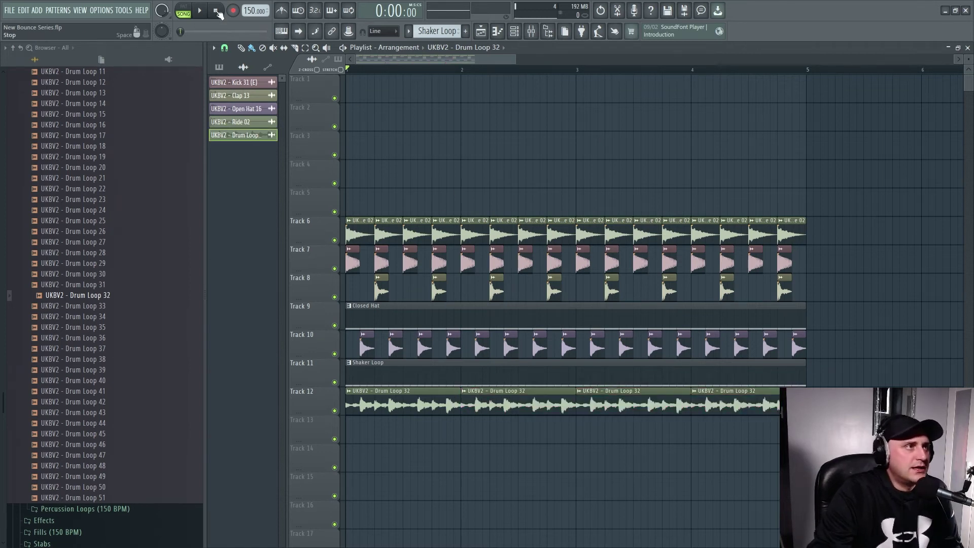
# Step: Audition Drum Loops 01 to 04 in the Track 12 sample channel during playback and keep UKBV2 - Drum Loop 04 as its sample
pyautogui.doubleClick(390, 396)
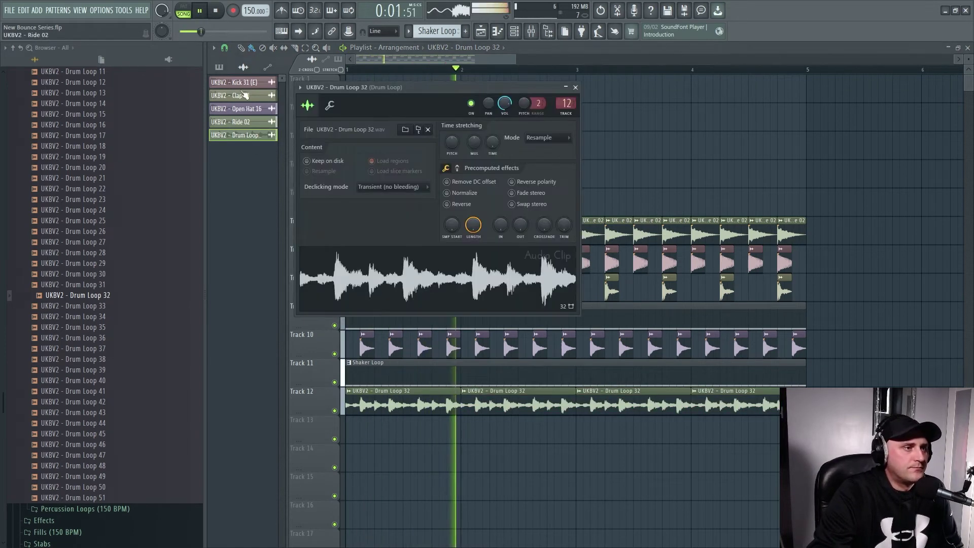
pyautogui.click(216, 12)
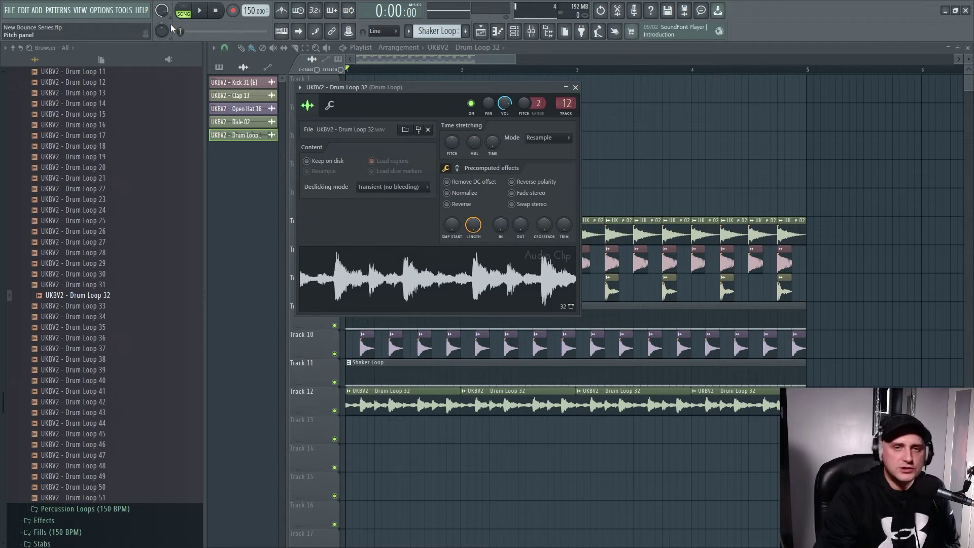
pyautogui.scroll(10, 115, 233)
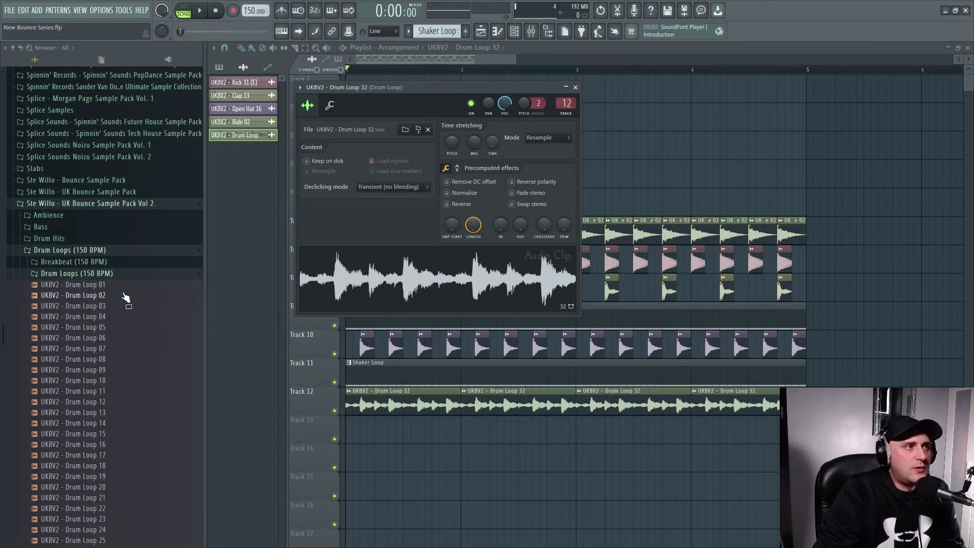
pyautogui.click(202, 11)
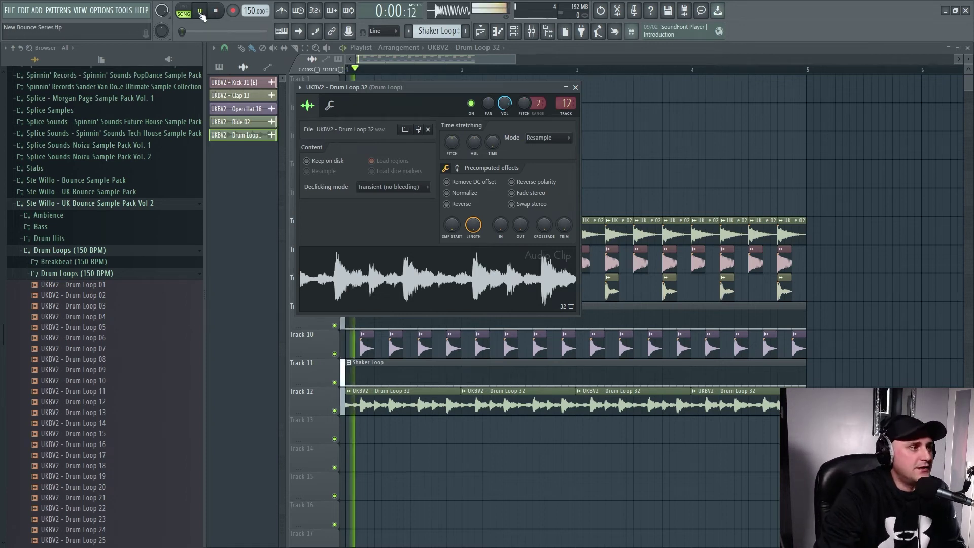
pyautogui.click(81, 284)
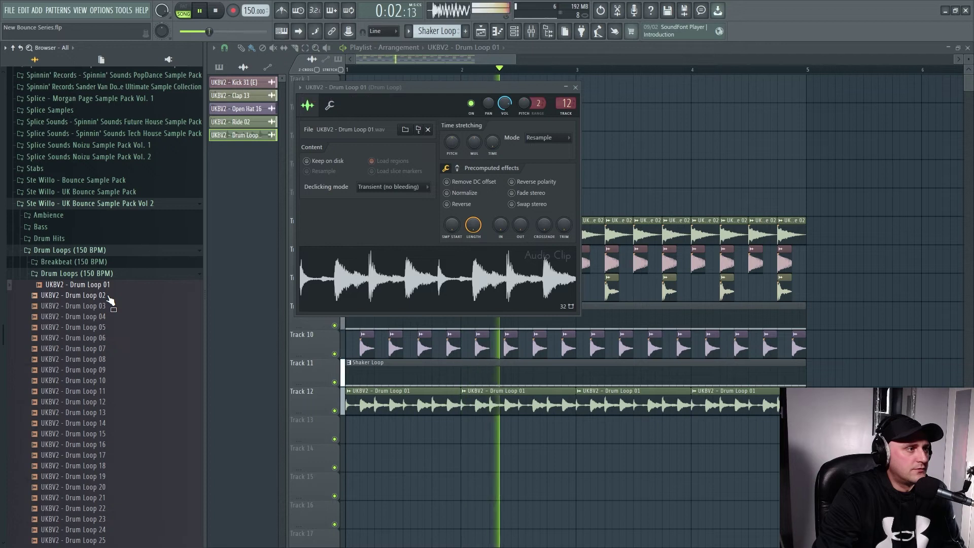
pyautogui.click(108, 296)
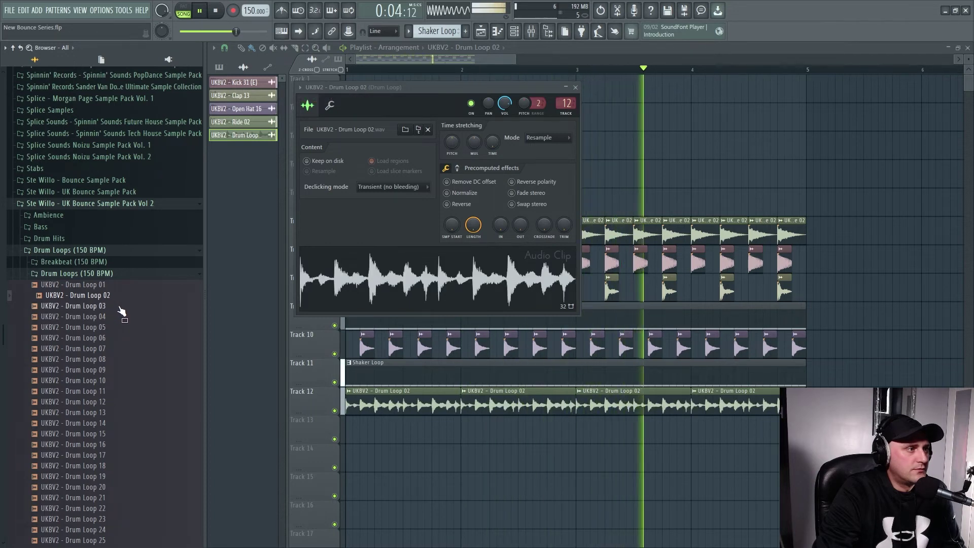
pyautogui.click(120, 307)
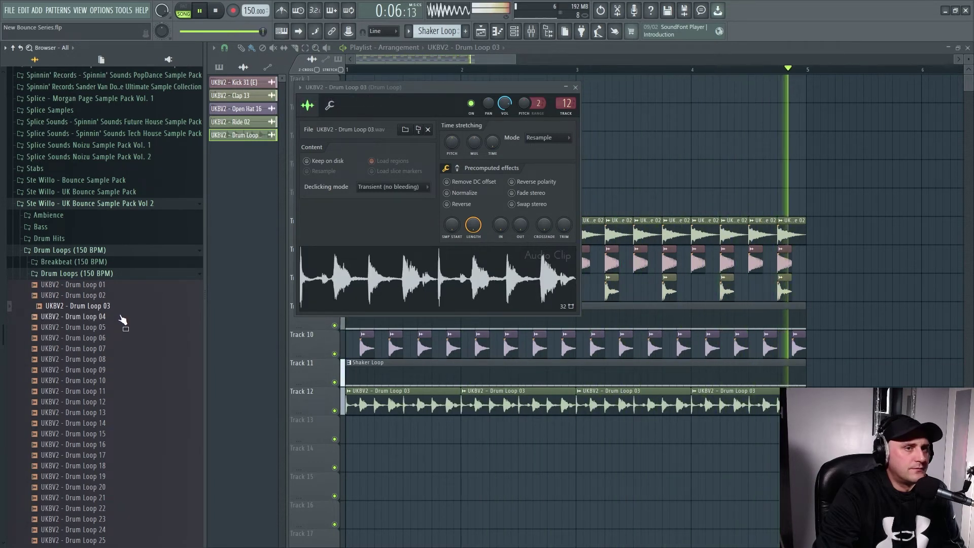
pyautogui.click(120, 319)
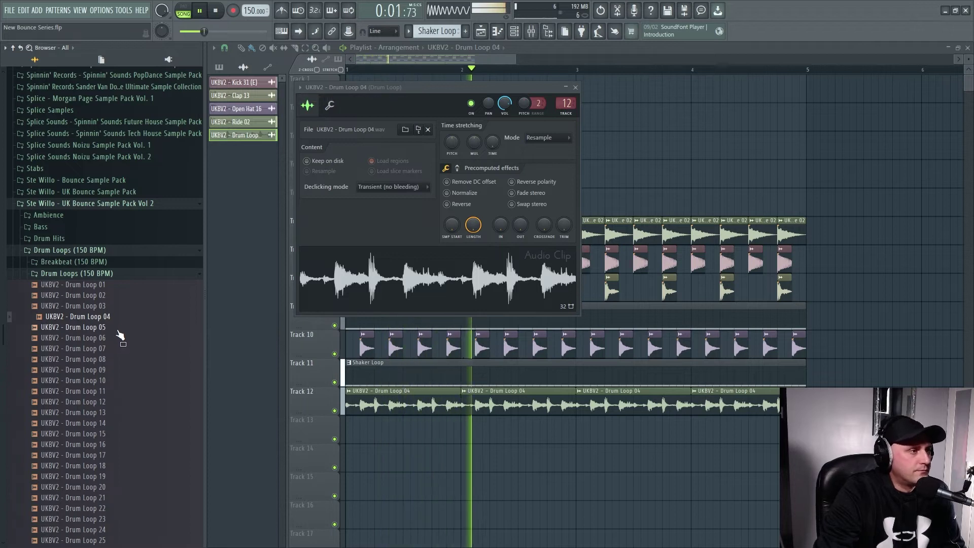
pyautogui.click(217, 10)
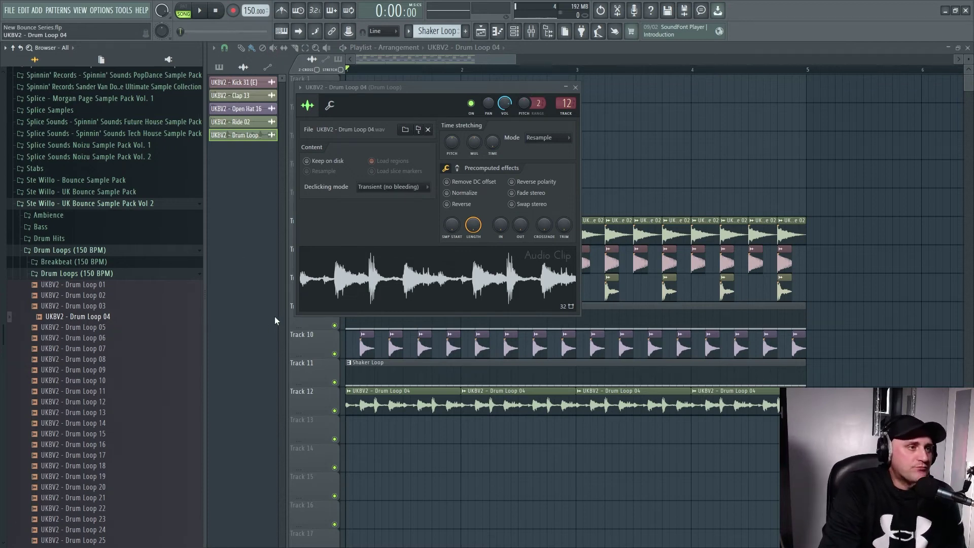
# Step: Place UKBV2 - Drum Loop 05 on Track 13 at bar 1 and assign its channel to mixer insert 13
pyautogui.click(536, 29)
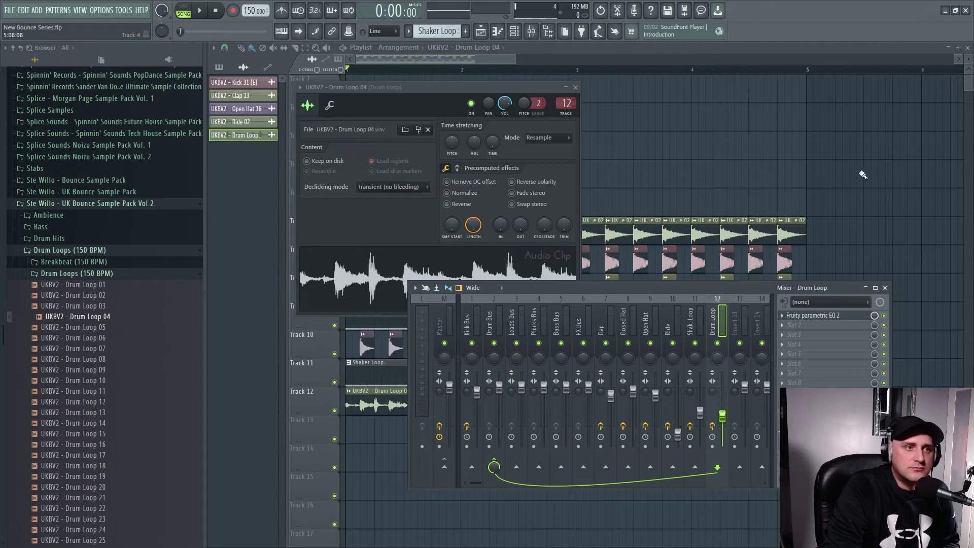
pyautogui.press('F12')
pyautogui.click(138, 328)
pyautogui.moveTo(138, 331); pyautogui.dragTo(348, 426)
pyautogui.doubleClick(371, 427)
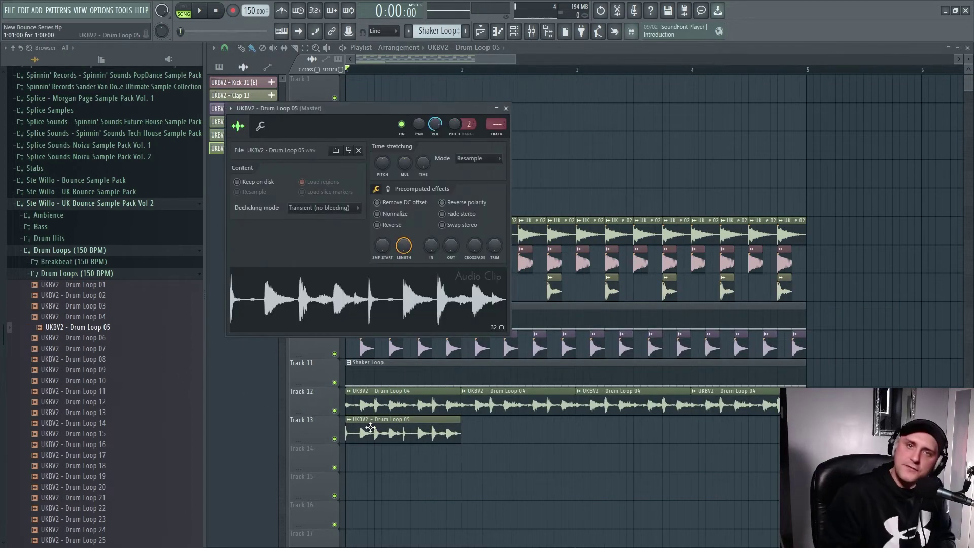
pyautogui.doubleClick(501, 125)
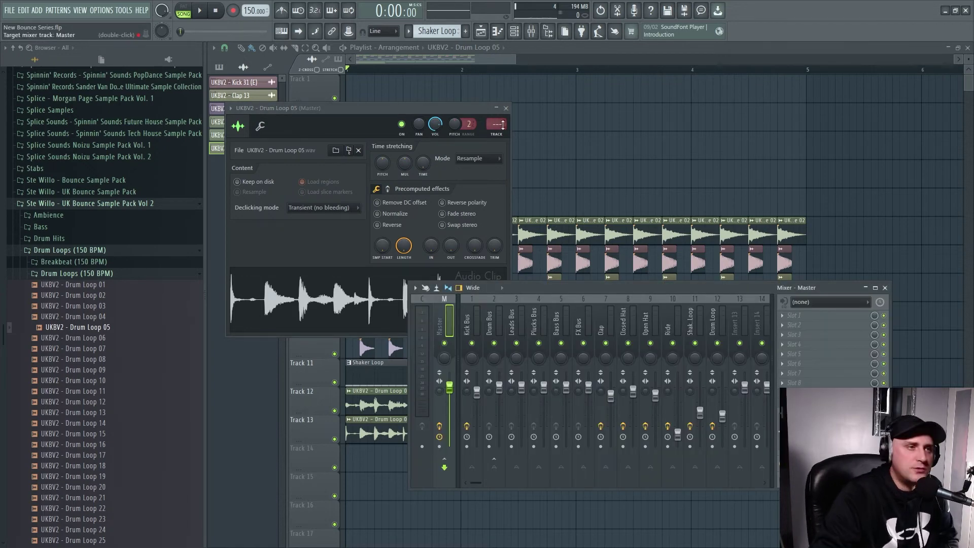
pyautogui.scroll(17, 502, 125)
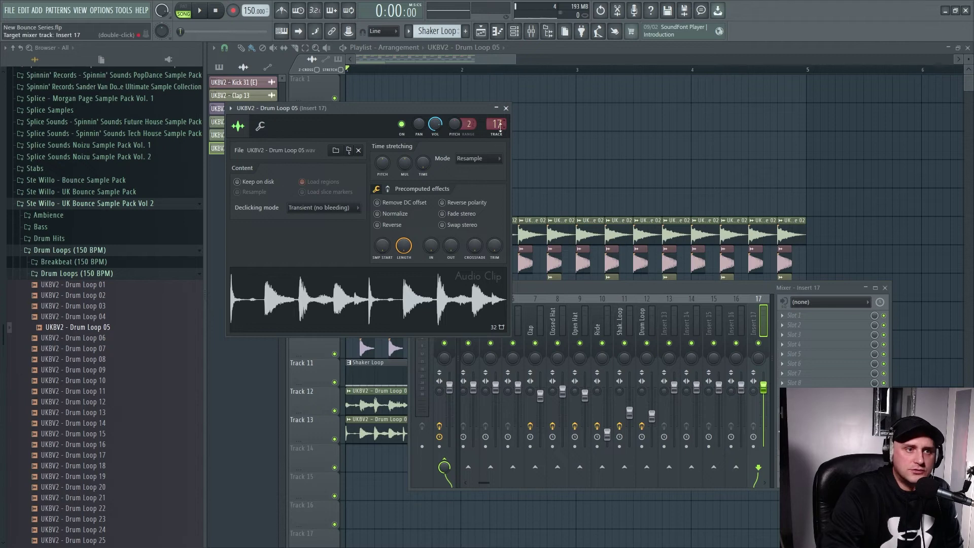
pyautogui.scroll(-4, 500, 127)
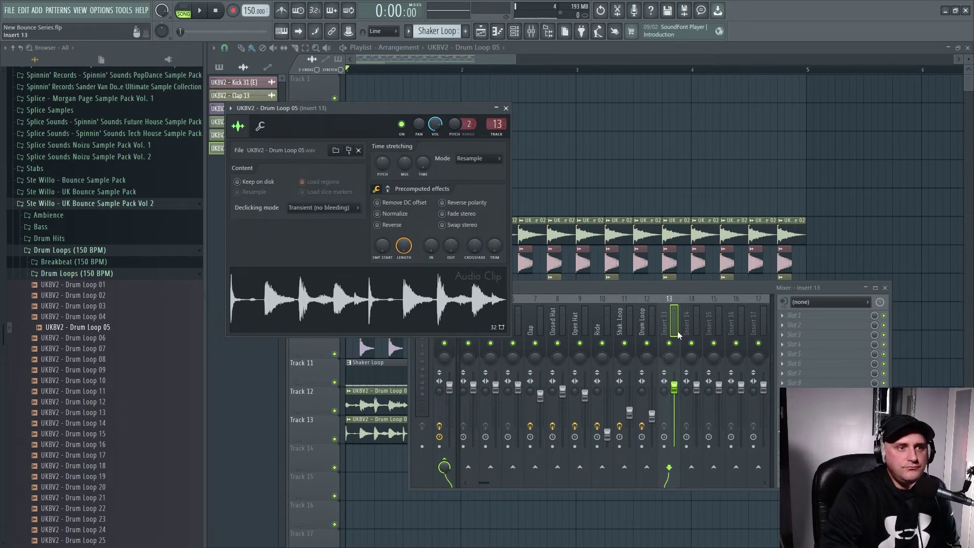
# Step: Rename mixer insert 13 as Drum Loop 2
pyautogui.rightClick(679, 335)
pyautogui.click(713, 258)
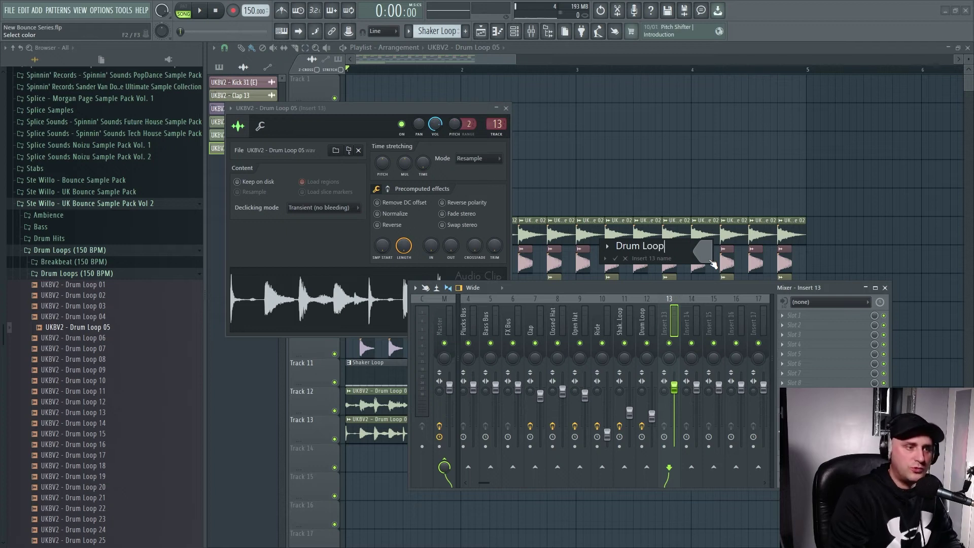
pyautogui.write('Drum Loop 2')
pyautogui.press('Return')
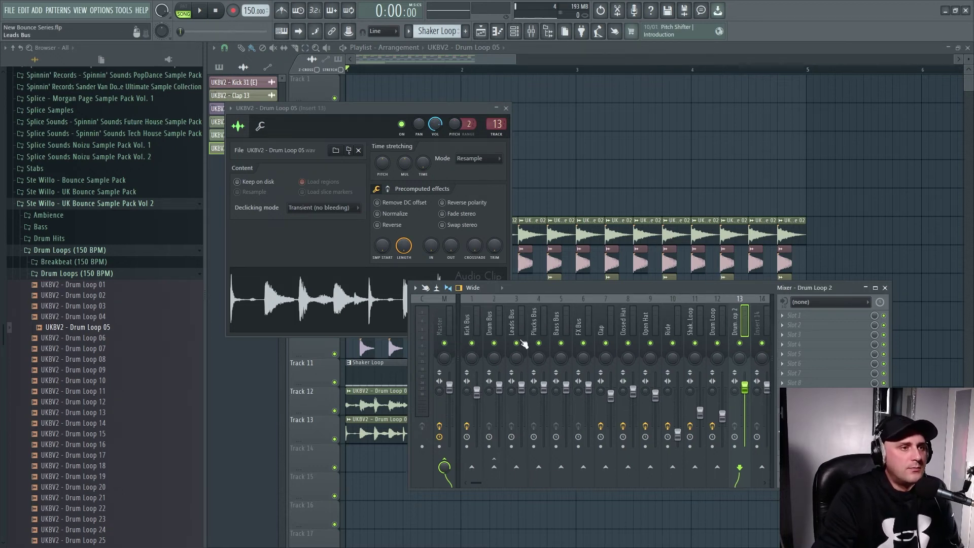
# Step: Route the Drum Loop 2 insert only to the Drum Bus and lower its volume to 53% (-11.9 dB)
pyautogui.scroll(3, 532, 300)
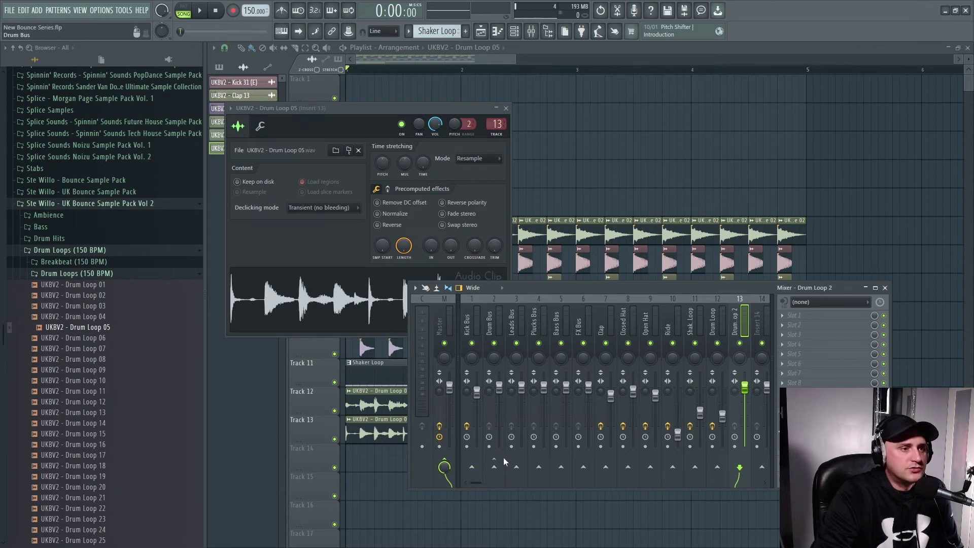
pyautogui.rightClick(495, 468)
pyautogui.click(526, 481)
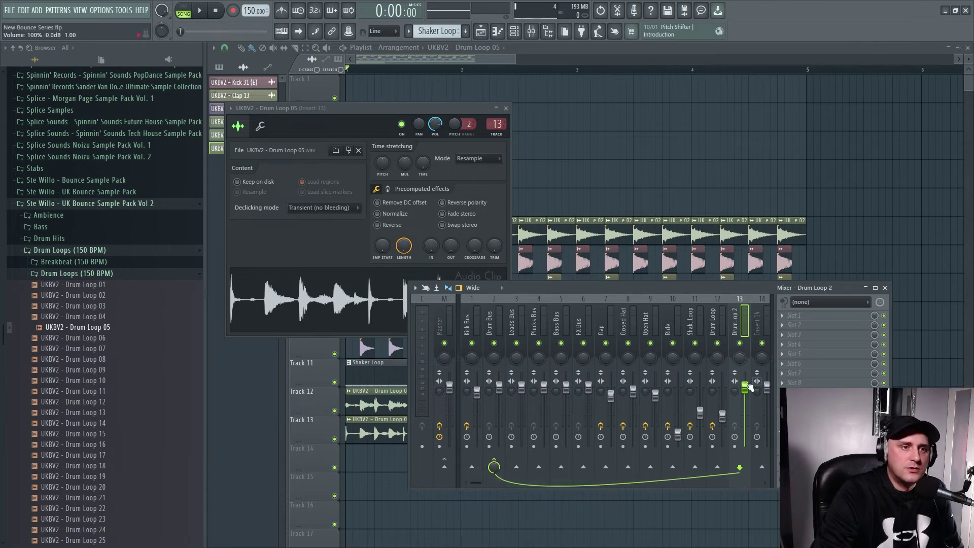
pyautogui.moveTo(745, 388); pyautogui.dragTo(745, 407)
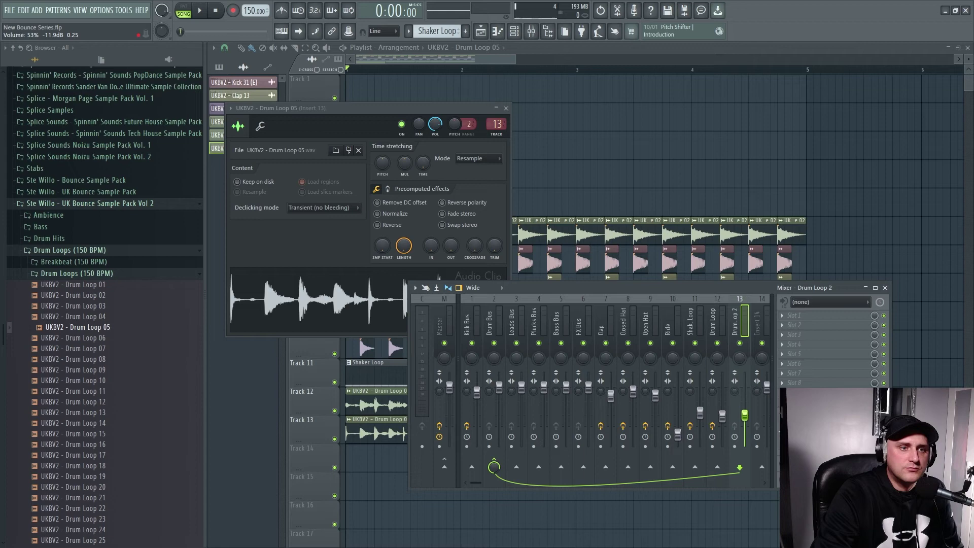
# Step: Load Fruity Parametric EQ 2 into the Drum Loop 2 insert's first effect slot and set band 1 to high pass
pyautogui.click(794, 315)
pyautogui.click(629, 26)
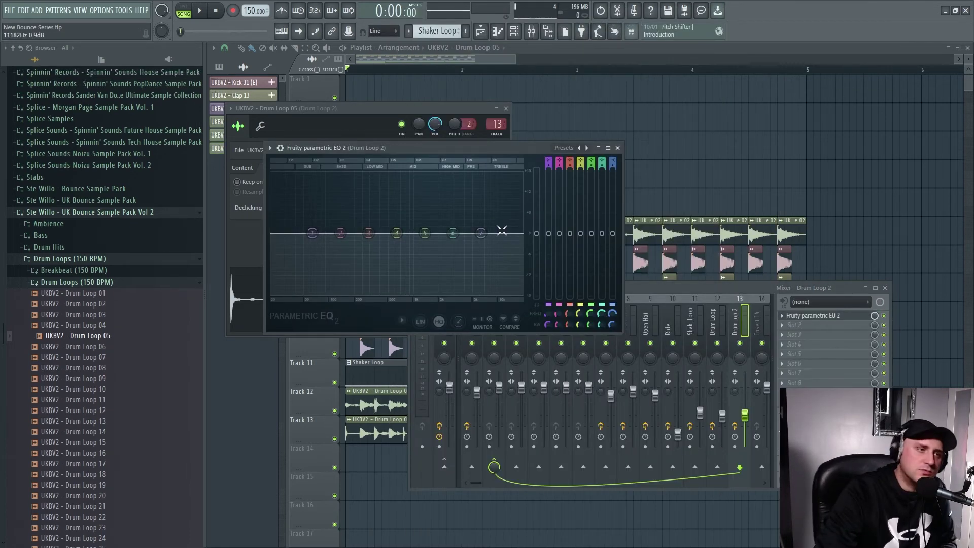
pyautogui.rightClick(313, 234)
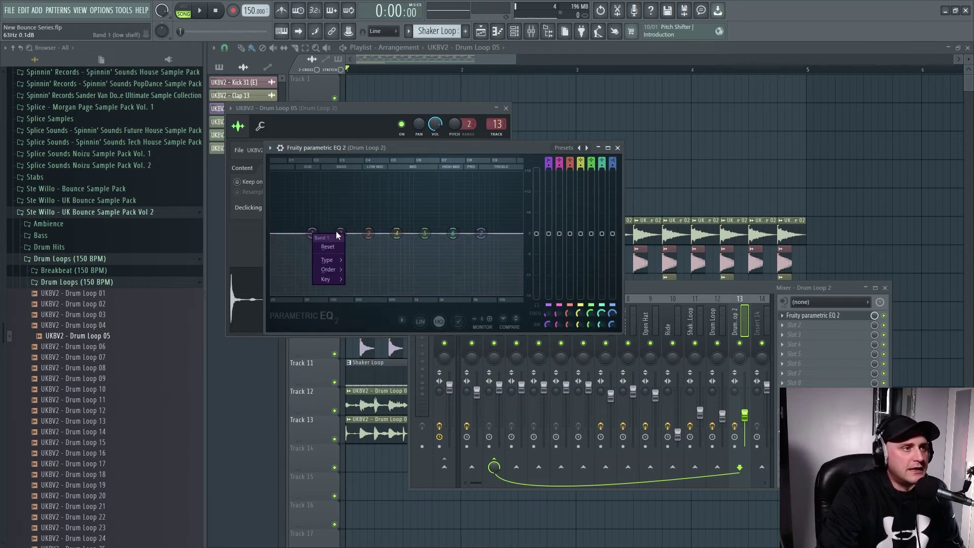
pyautogui.moveTo(339, 263)
pyautogui.click(365, 294)
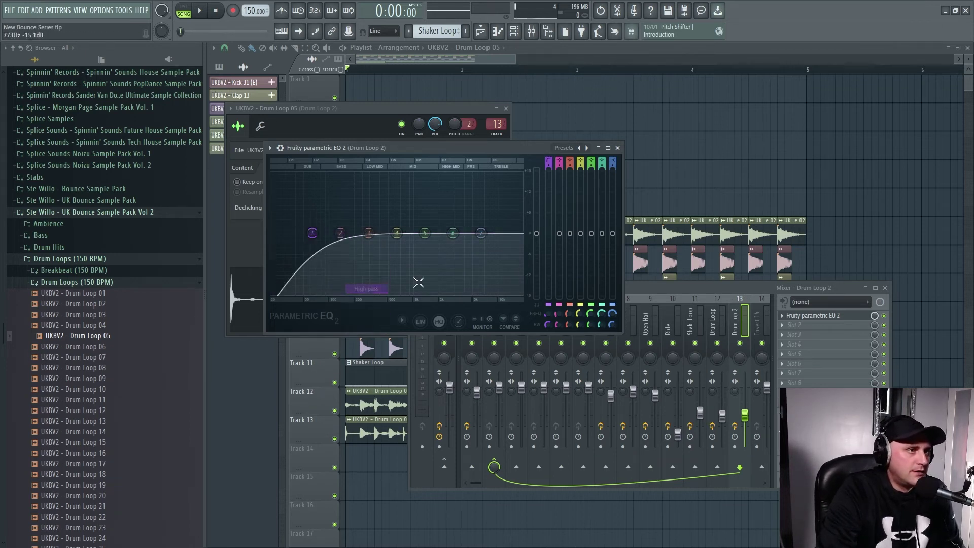
# Step: Steepen the high-pass slope of band 1 on the Drum Loop 2 EQ and raise its frequency to band 2's position during playback
pyautogui.moveTo(552, 168); pyautogui.dragTo(552, 157)
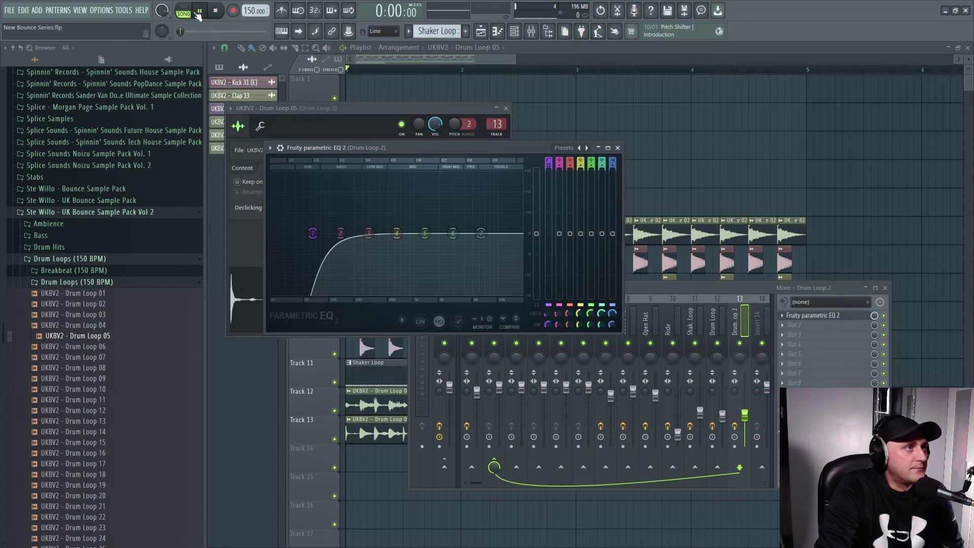
pyautogui.press('space')
pyautogui.moveTo(313, 234); pyautogui.dragTo(349, 237)
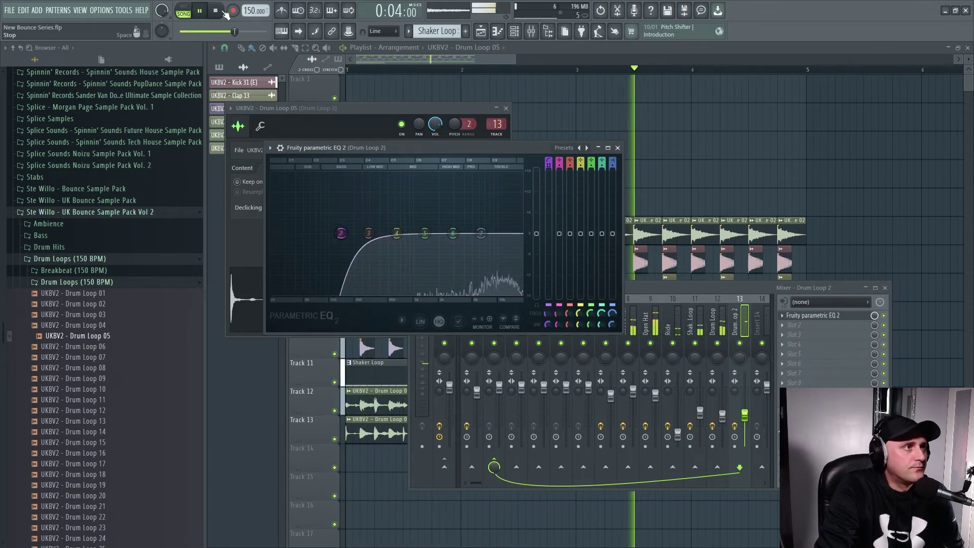
# Step: Stop playback and repeat the Drum Loop 05 clip across bars 2 to 4 on Track 13
pyautogui.press('space')
pyautogui.press('F12')
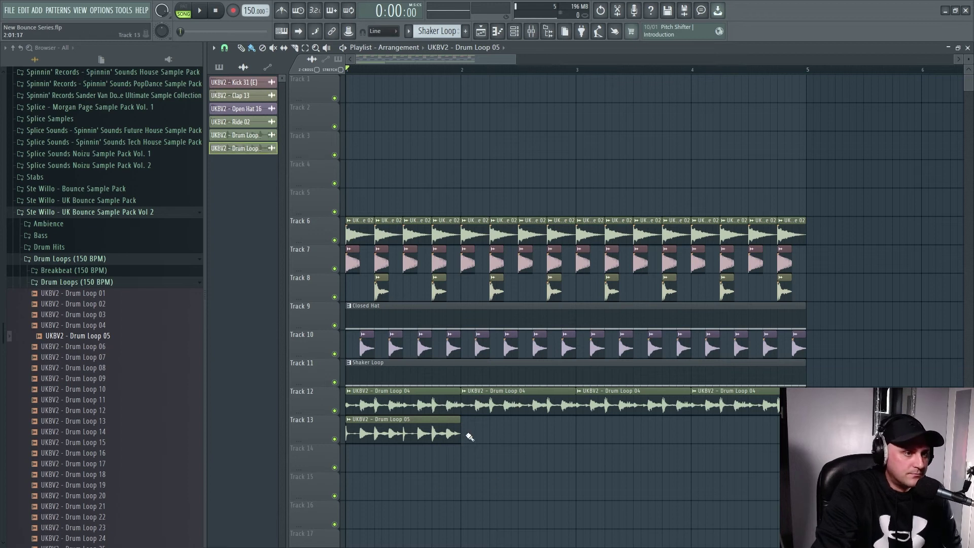
pyautogui.moveTo(466, 438); pyautogui.dragTo(782, 437)
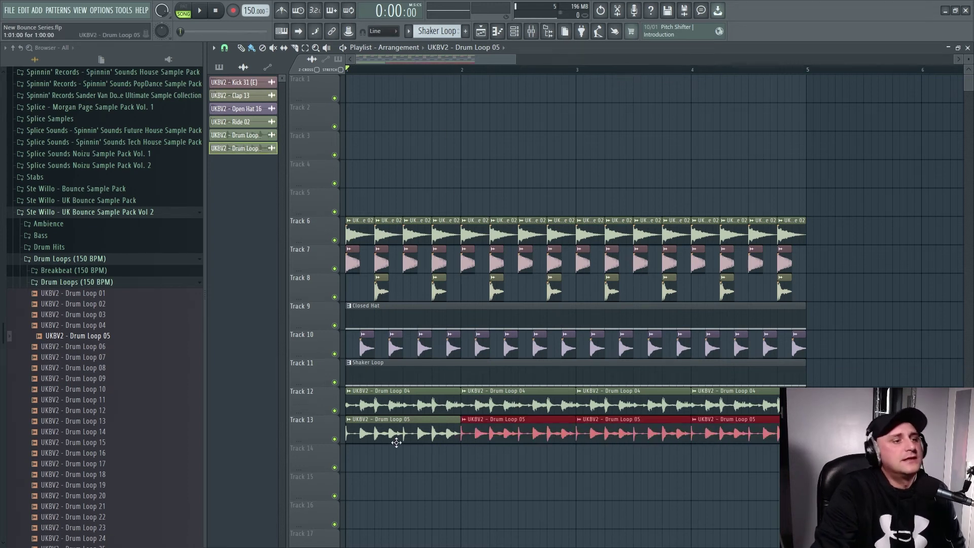
# Step: Try samples between Drum Loop 06 and Drum Loop 18 in the Track 13 clip during playback, keeping Drum Loop 18
pyautogui.doubleClick(403, 431)
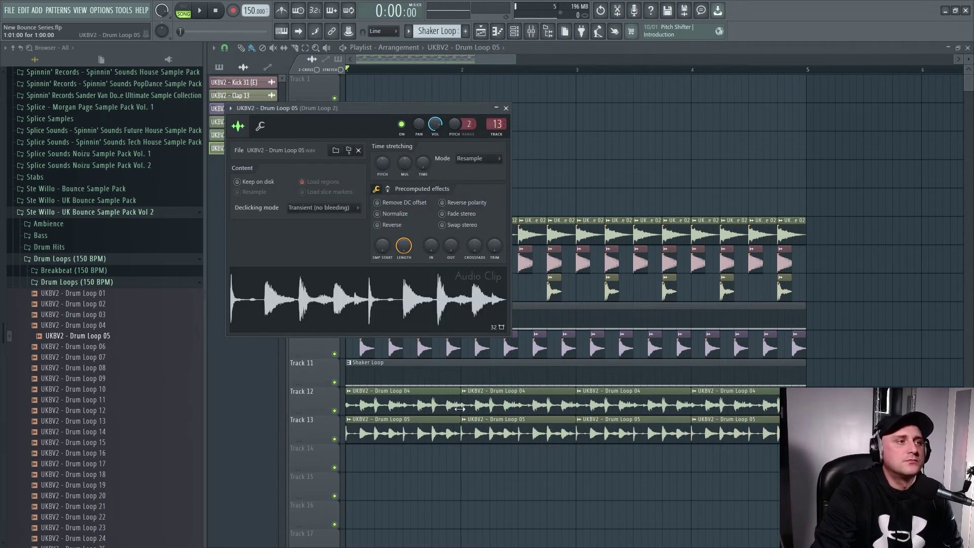
pyautogui.click(205, 11)
pyautogui.click(113, 347)
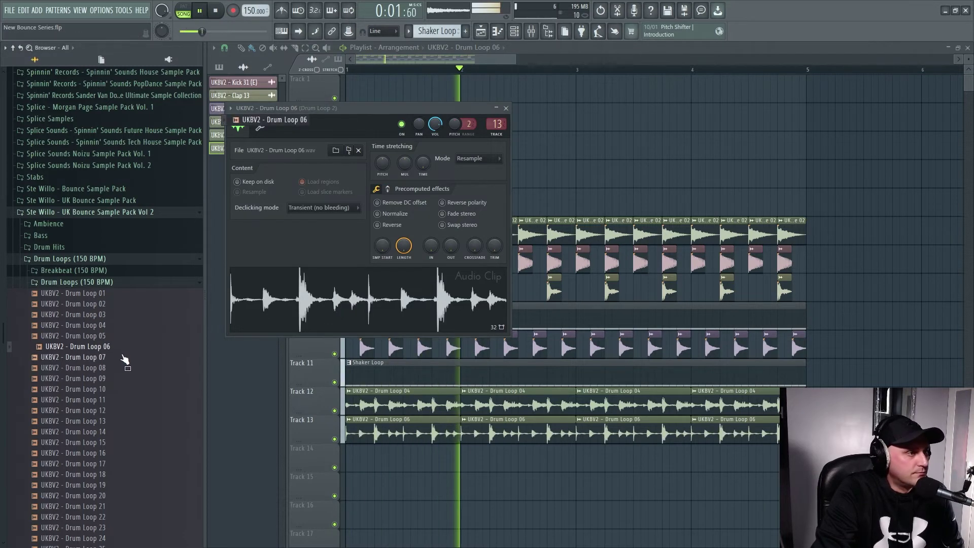
pyautogui.click(124, 358)
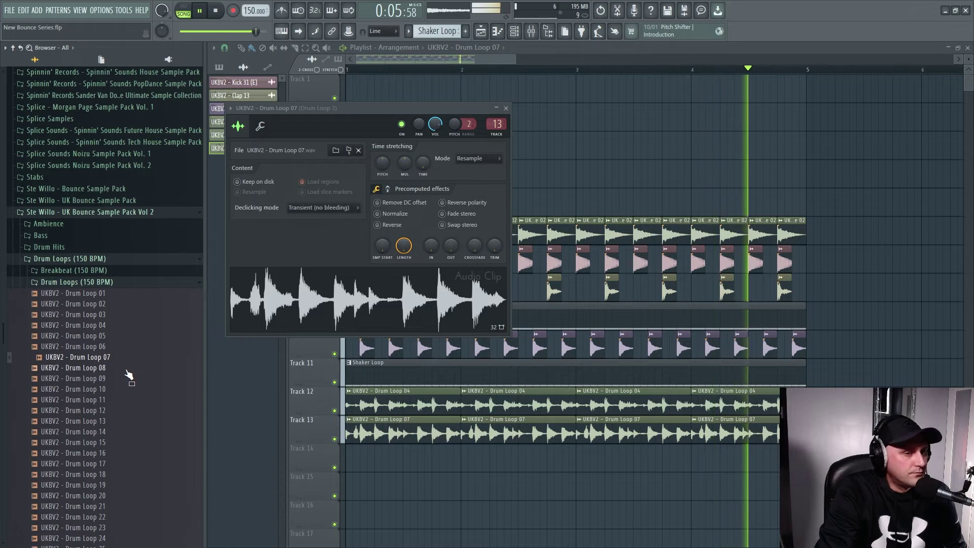
pyautogui.click(126, 369)
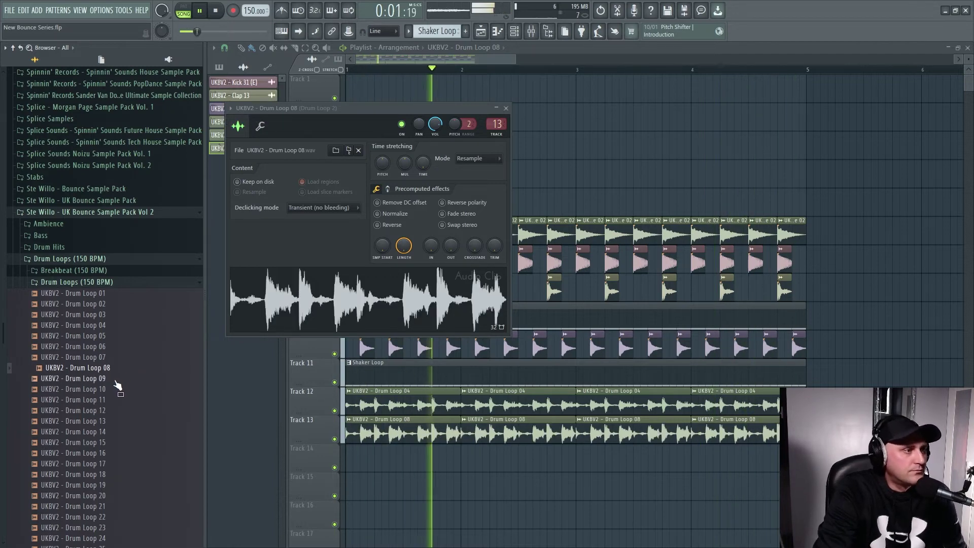
pyautogui.click(122, 389)
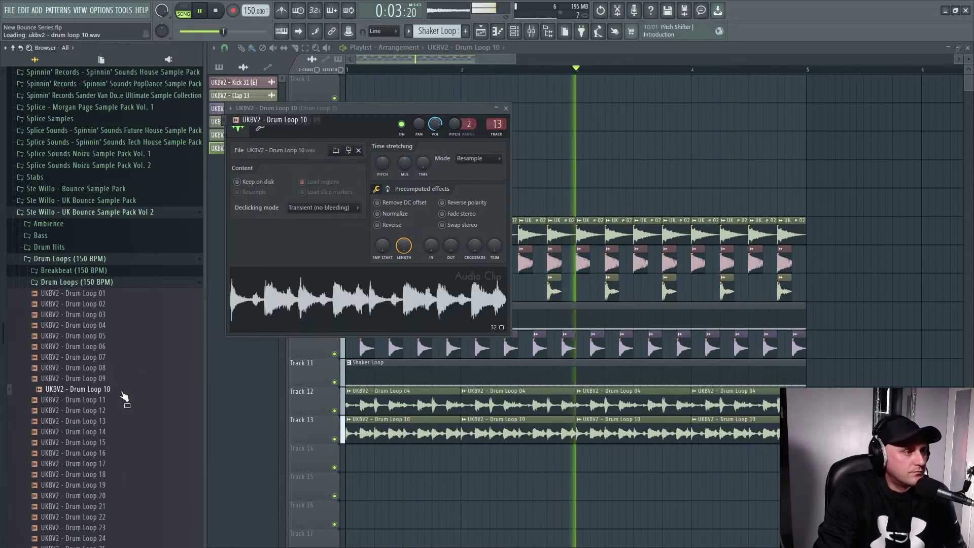
pyautogui.click(122, 400)
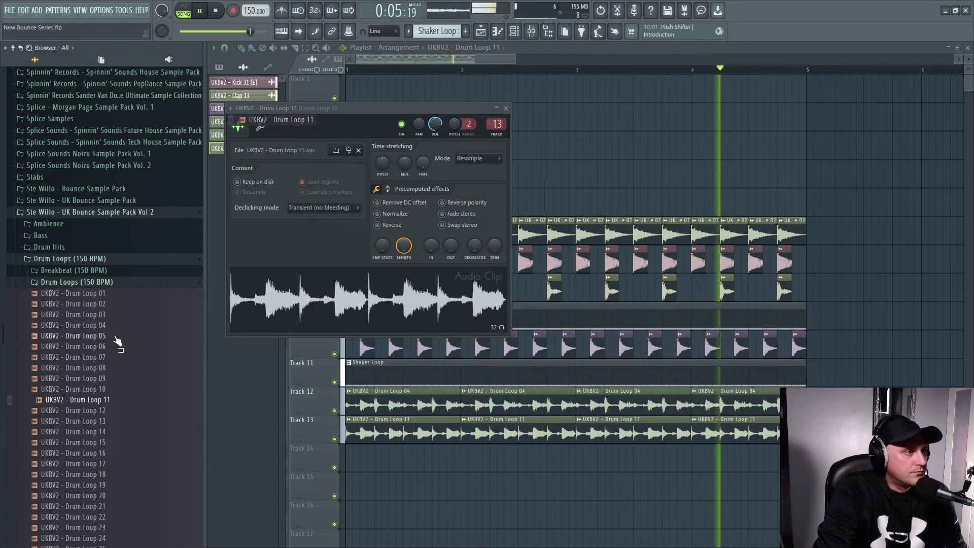
pyautogui.click(116, 412)
pyautogui.scroll(-4, 117, 355)
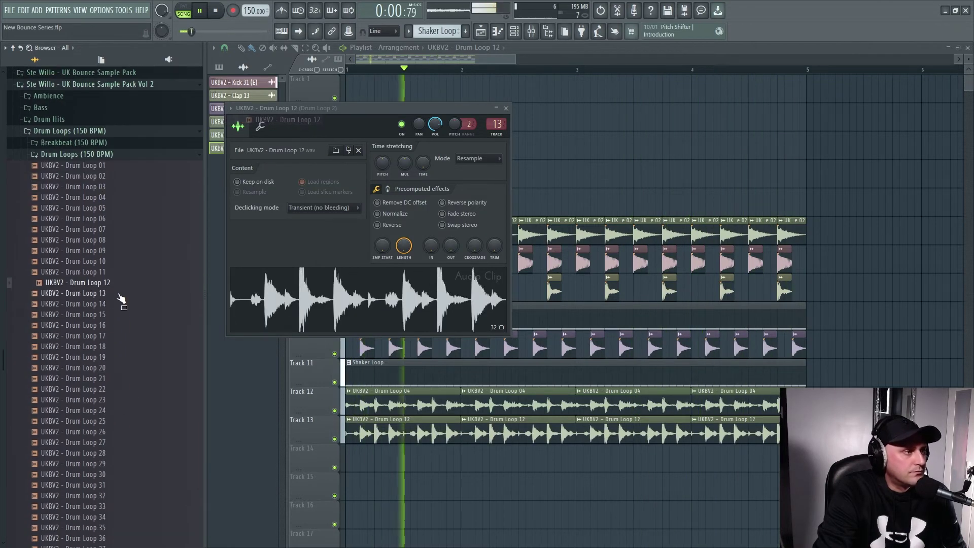
pyautogui.click(116, 304)
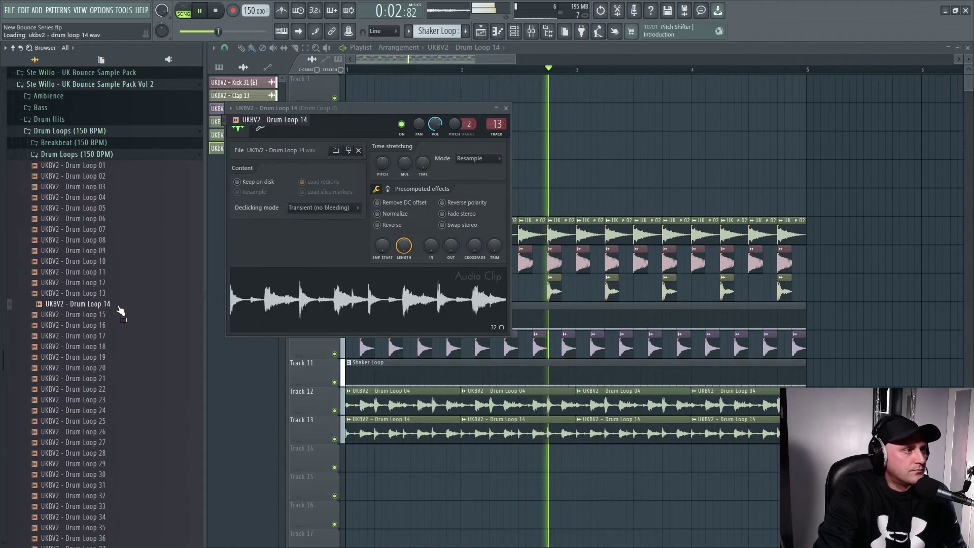
pyautogui.click(121, 316)
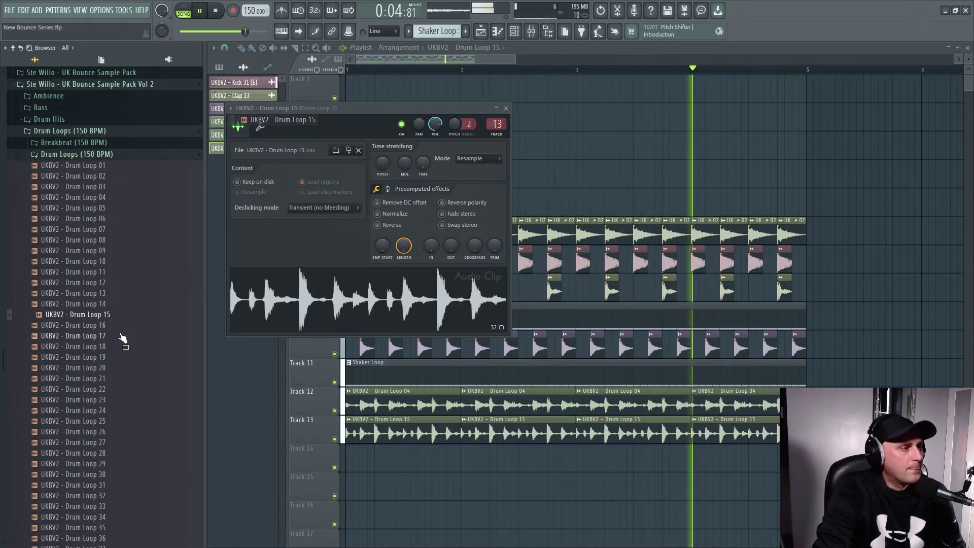
pyautogui.click(123, 330)
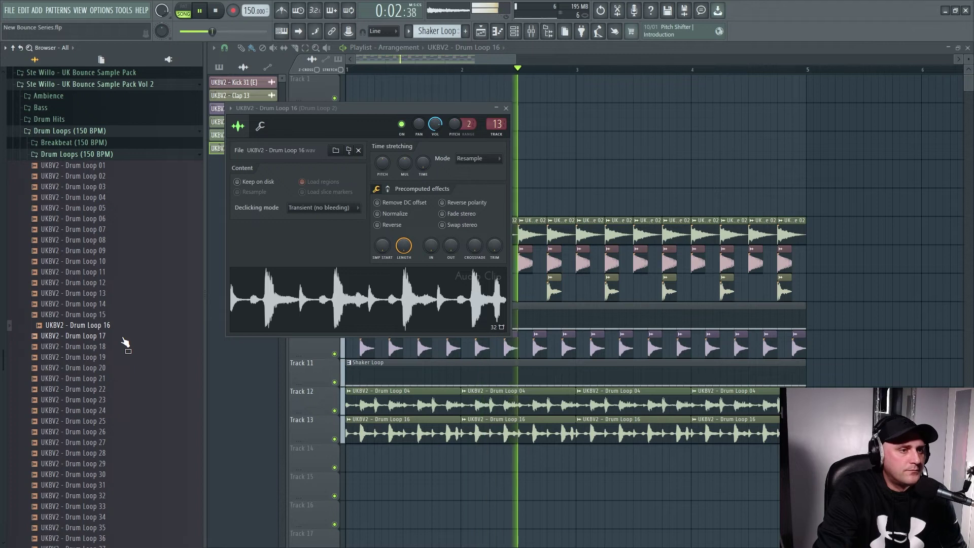
pyautogui.click(124, 337)
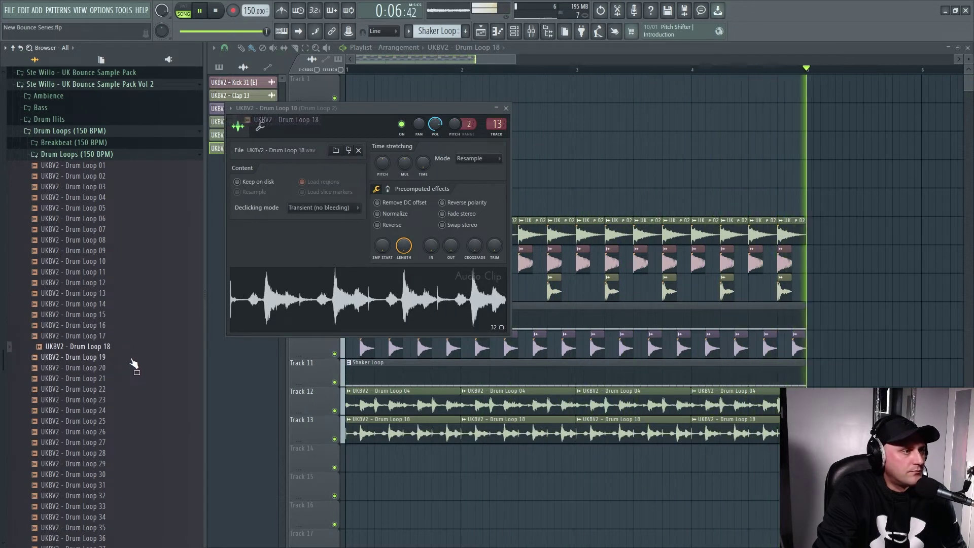
pyautogui.click(130, 348)
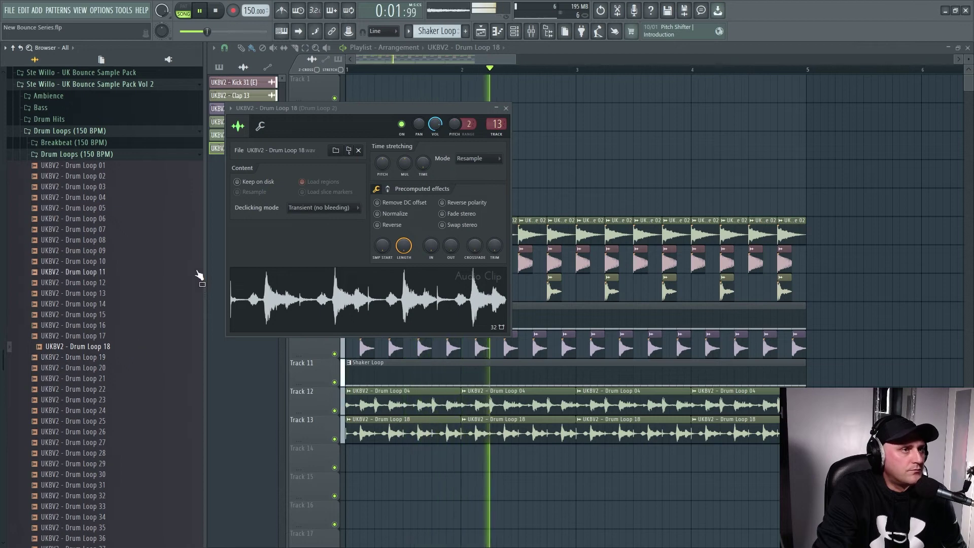
# Step: Set the Drum Loop 2 insert's volume to 51% (-12.5 dB), stop playback and close the open windows
pyautogui.click(532, 31)
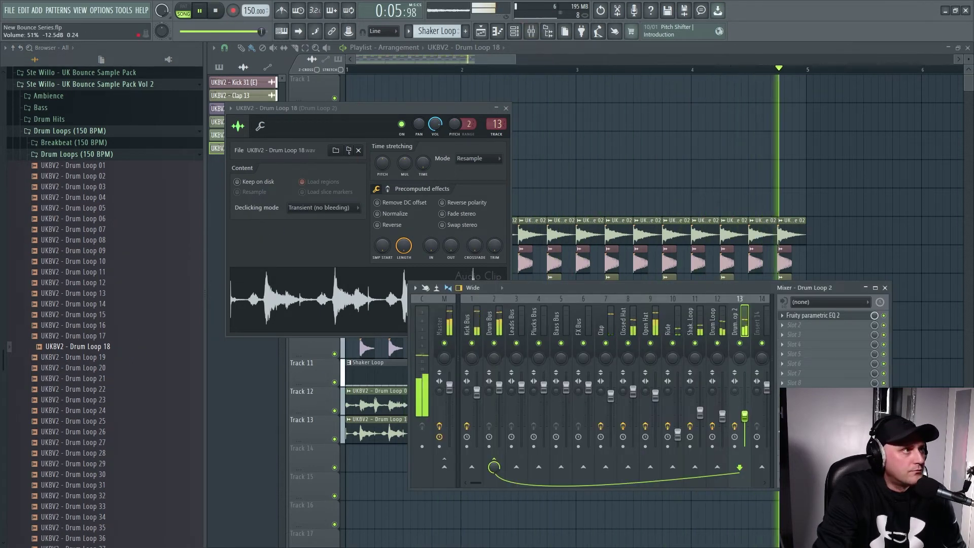
pyautogui.press('space')
pyautogui.press('F12')
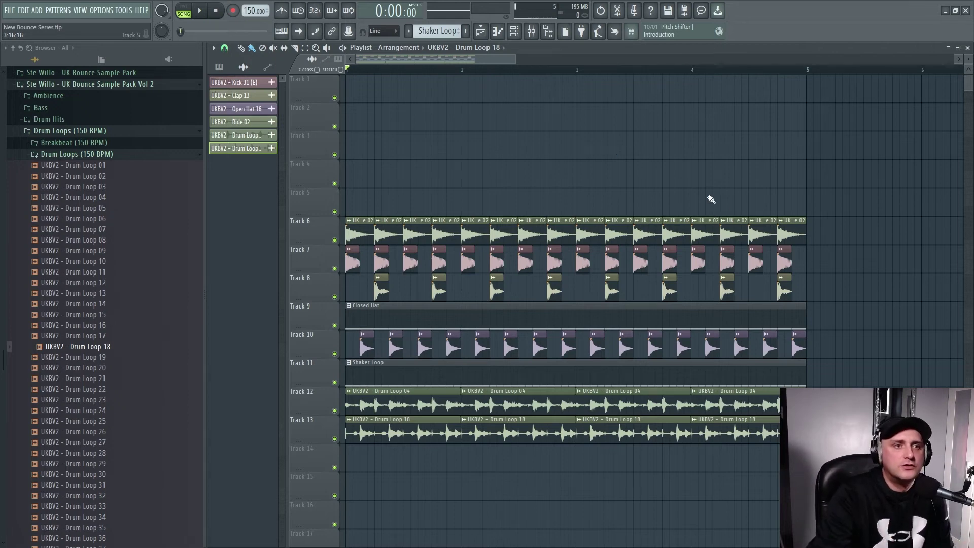
# Step: Select all four-bar clips on Tracks 6 to 13 and duplicate them across bars 5 to 8
pyautogui.scroll(-1, 829, 211)
pyautogui.moveTo(514, 63); pyautogui.dragTo(603, 63)
pyautogui.scroll(-3, 757, 309)
pyautogui.scroll(4, 752, 309)
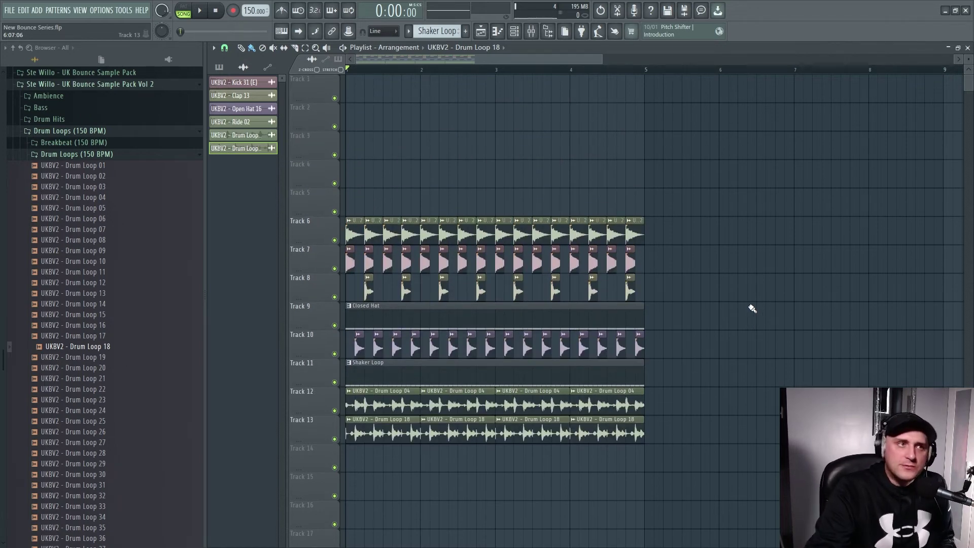
pyautogui.moveTo(602, 57); pyautogui.dragTo(629, 57)
pyautogui.scroll(-2, 489, 363)
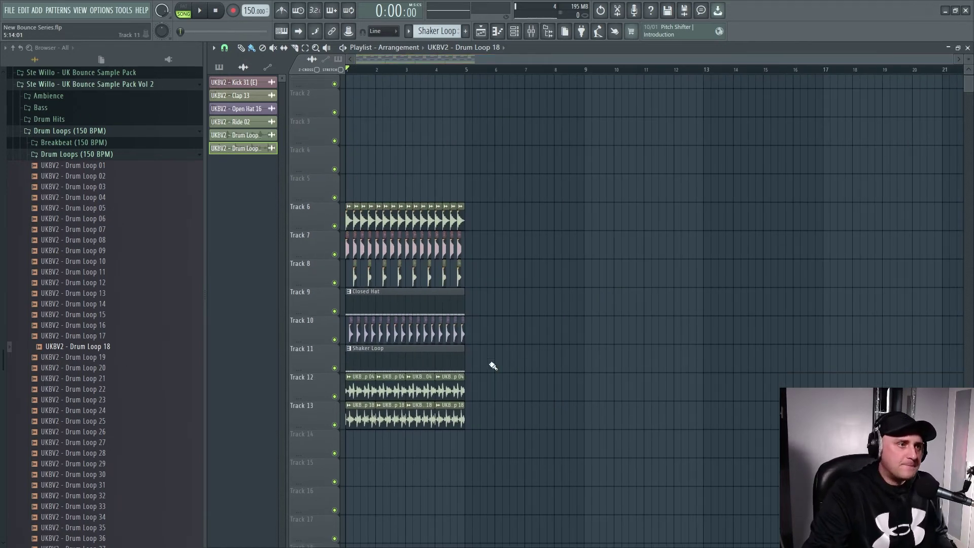
pyautogui.moveTo(602, 415); pyautogui.dragTo(345, 160)
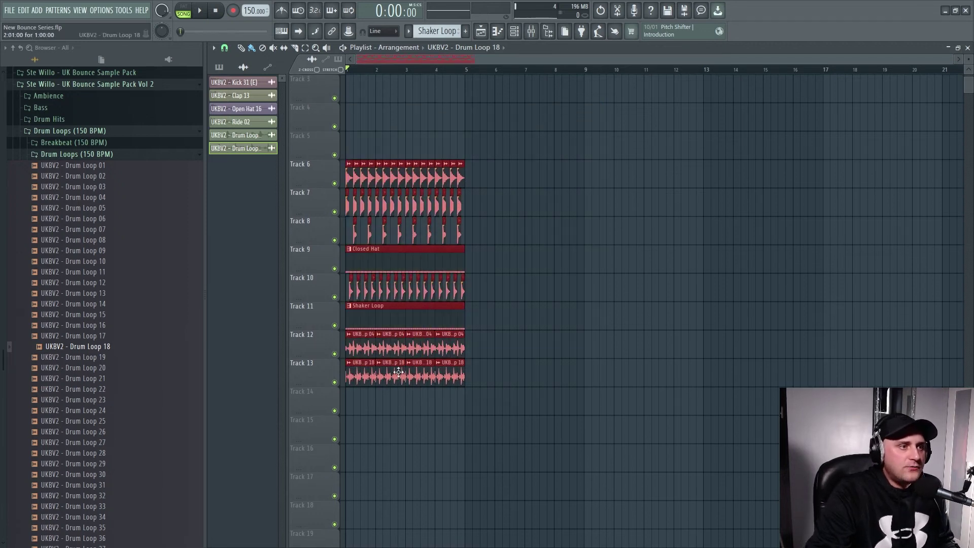
pyautogui.hotkey('ctrl', 'b')
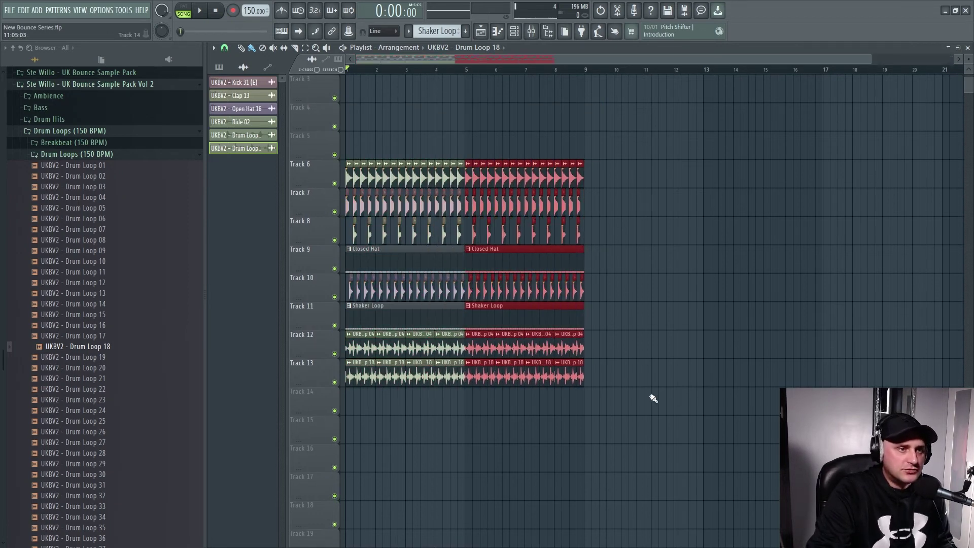
# Step: Duplicate the whole eight-bar arrangement on Tracks 6 to 13 across bars 9 to 16 and clear the selection
pyautogui.moveTo(641, 414); pyautogui.dragTo(326, 158)
pyautogui.hotkey('ctrl', 'b')
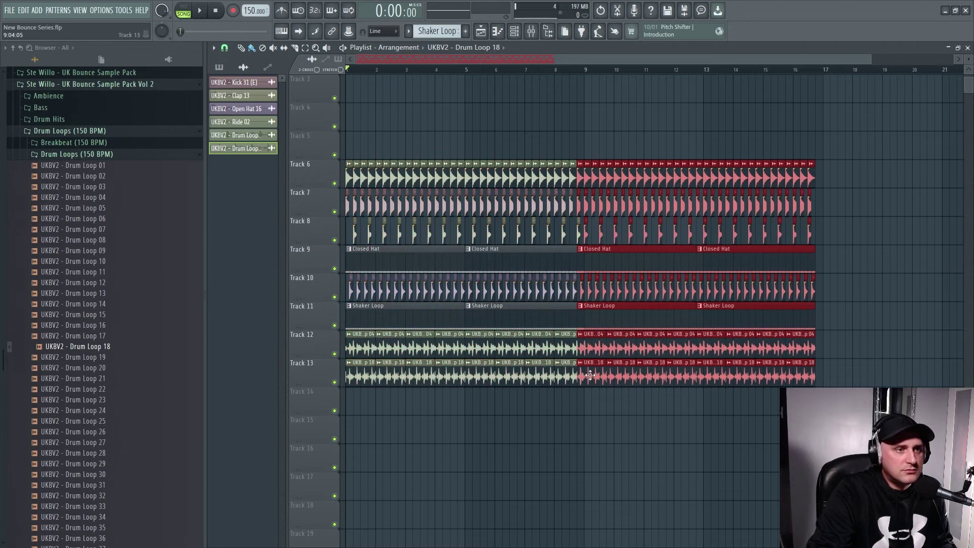
pyautogui.click(665, 294)
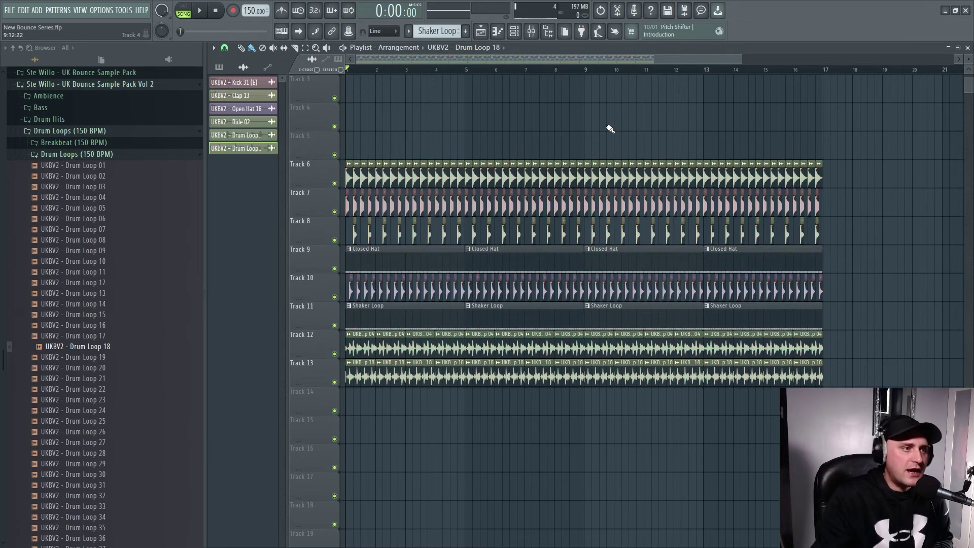
# Step: Open the sample pack's Percussion Loops (150 BPM) folder and audition several loops, ending on Percussion Loop 16
pyautogui.click(81, 155)
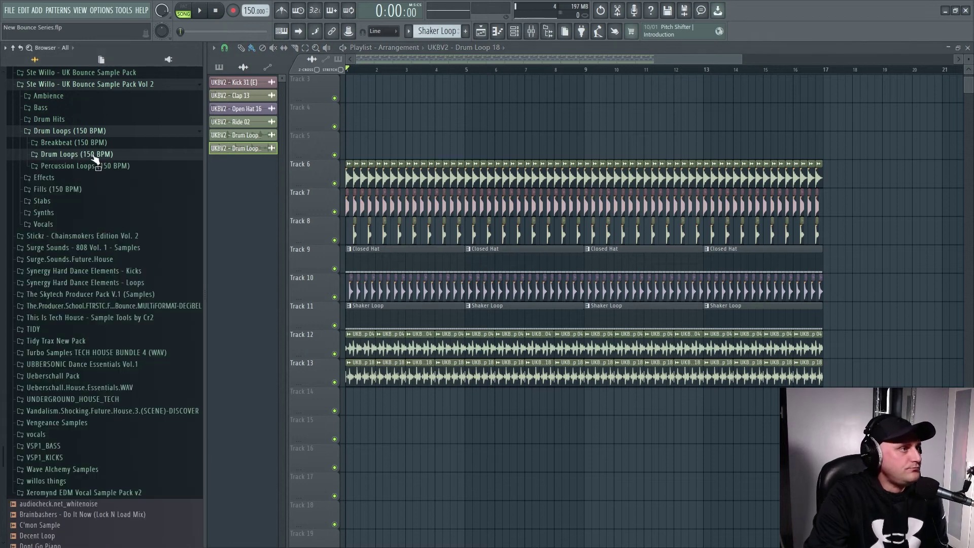
pyautogui.click(100, 167)
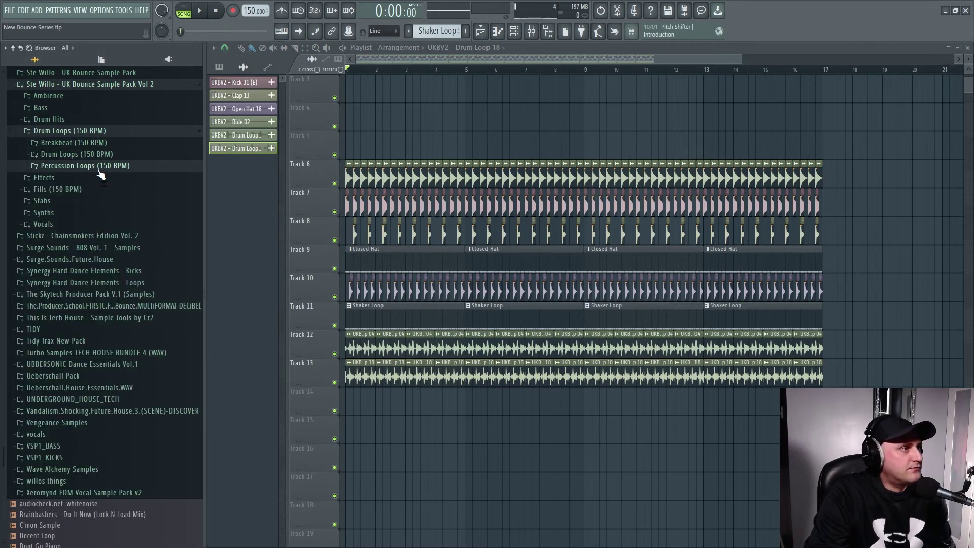
pyautogui.click(117, 210)
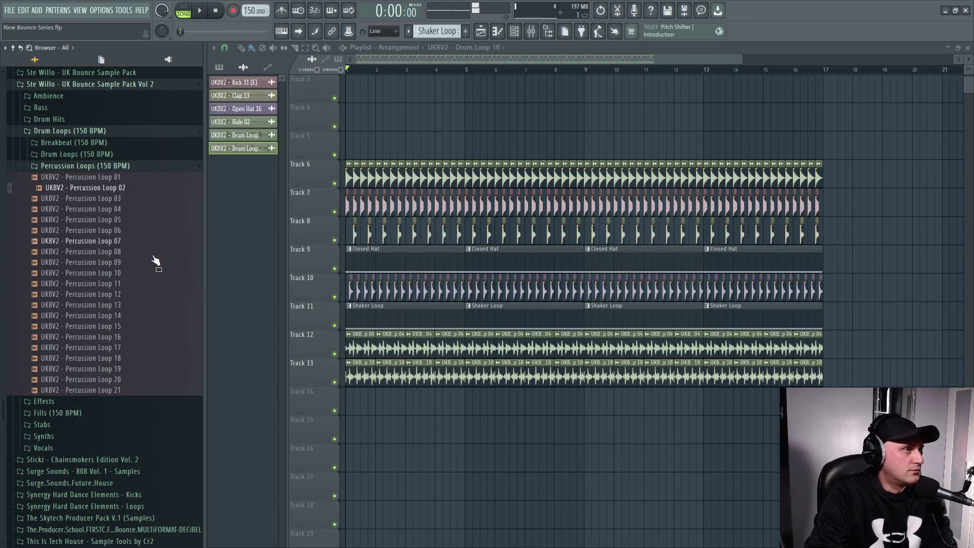
pyautogui.click(147, 274)
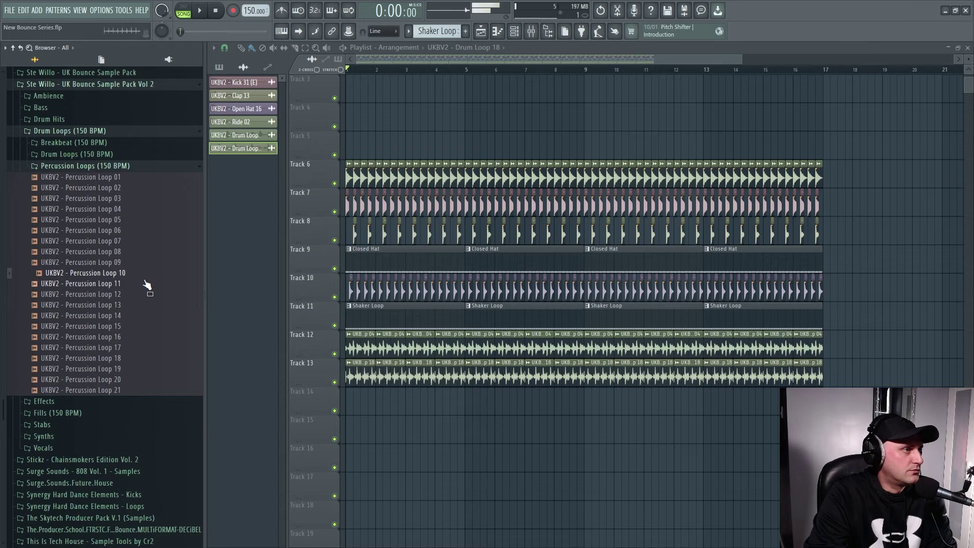
pyautogui.click(146, 284)
pyautogui.press('Down')
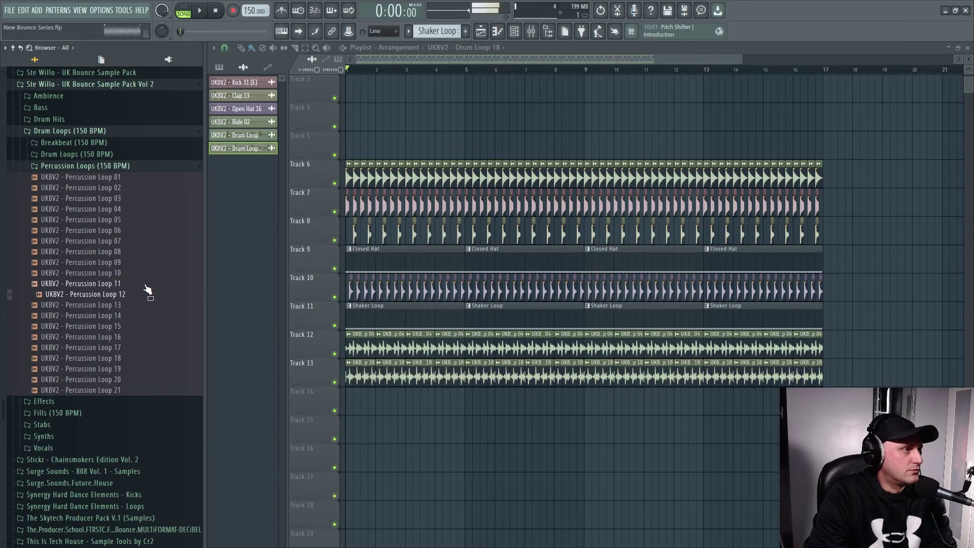
pyautogui.press('Down')
pyautogui.click(146, 338)
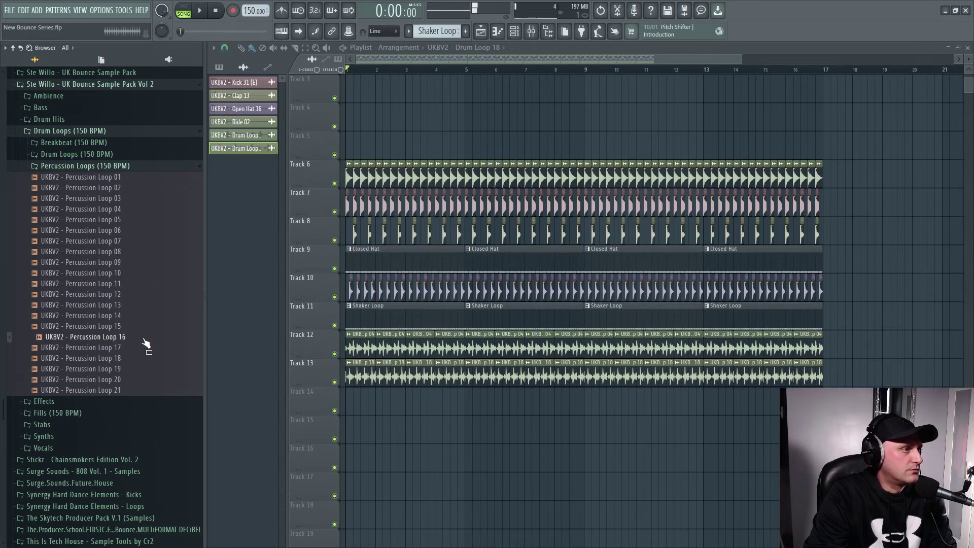
pyautogui.press('Down')
pyautogui.click(144, 338)
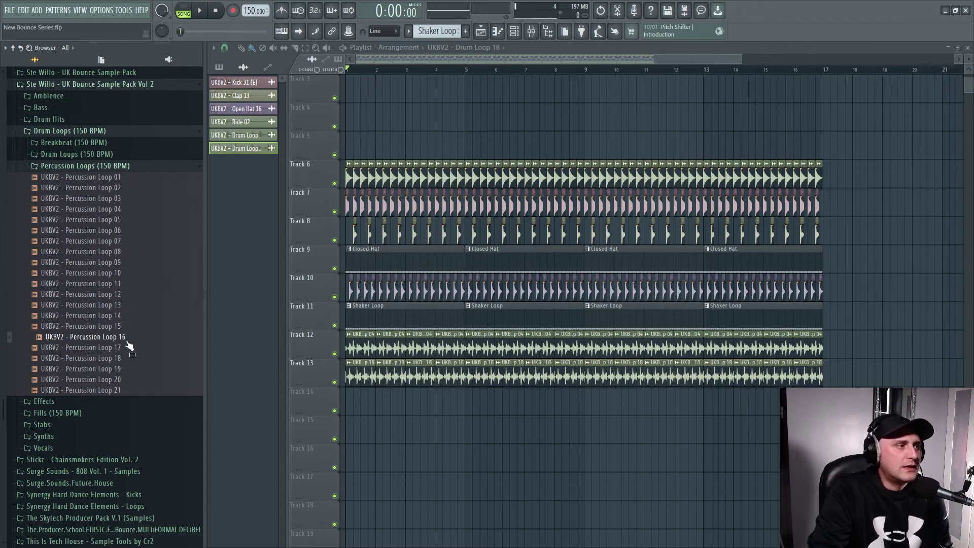
# Step: Place Percussion Loop 16 at bar 1 on Track 14 and assign its channel to mixer insert 14
pyautogui.moveTo(128, 345); pyautogui.dragTo(348, 397)
pyautogui.doubleClick(399, 406)
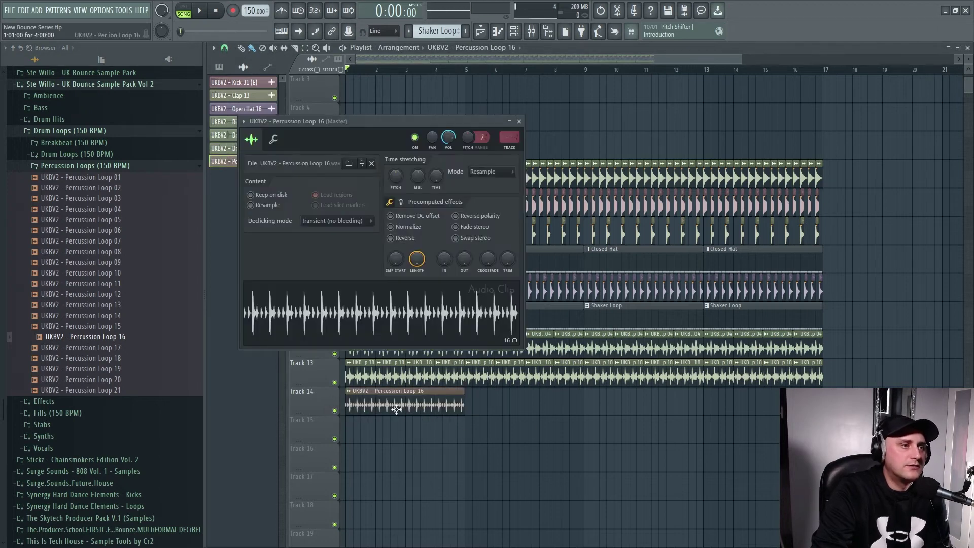
pyautogui.hotkey('ctrl', 'l')
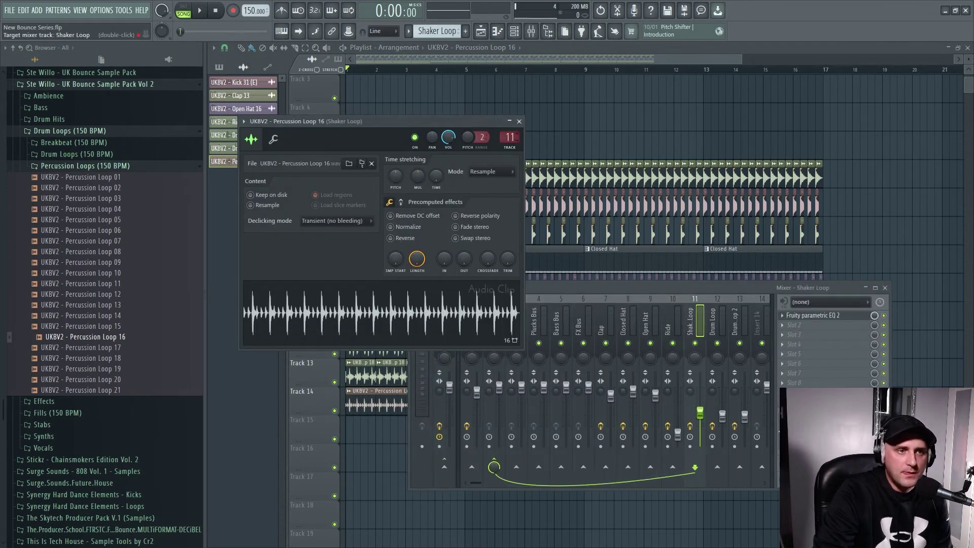
# Step: Rename mixer insert 14 as Tamb Loop
pyautogui.rightClick(761, 328)
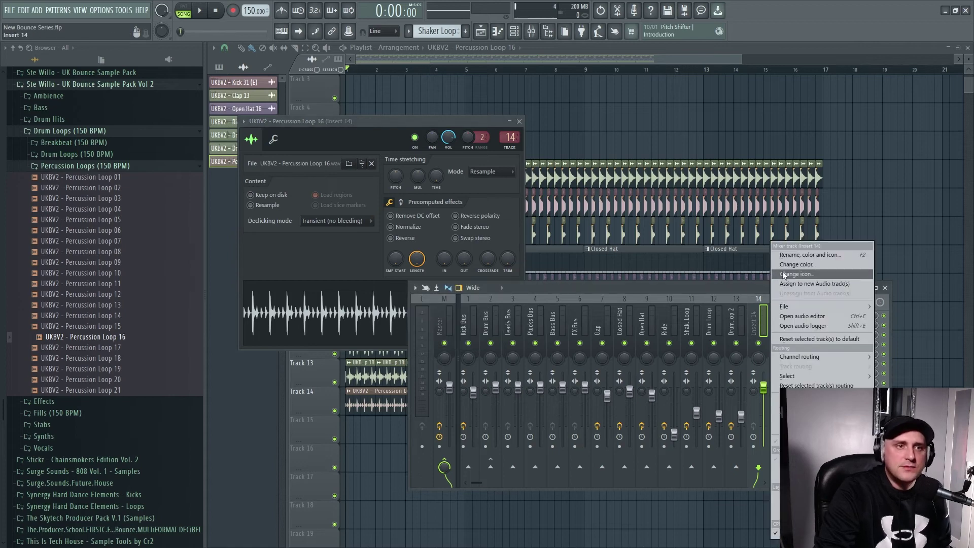
pyautogui.click(791, 260)
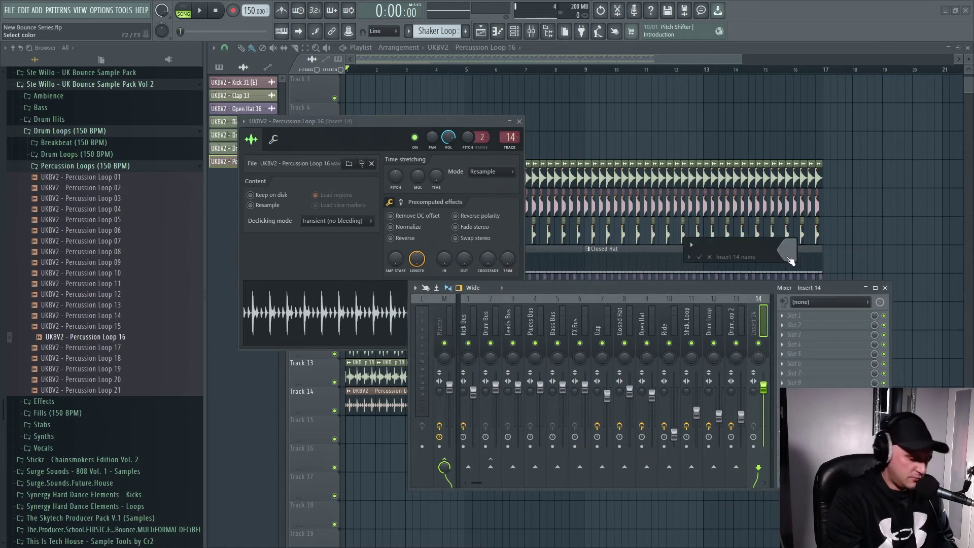
pyautogui.write('Tamb Loop')
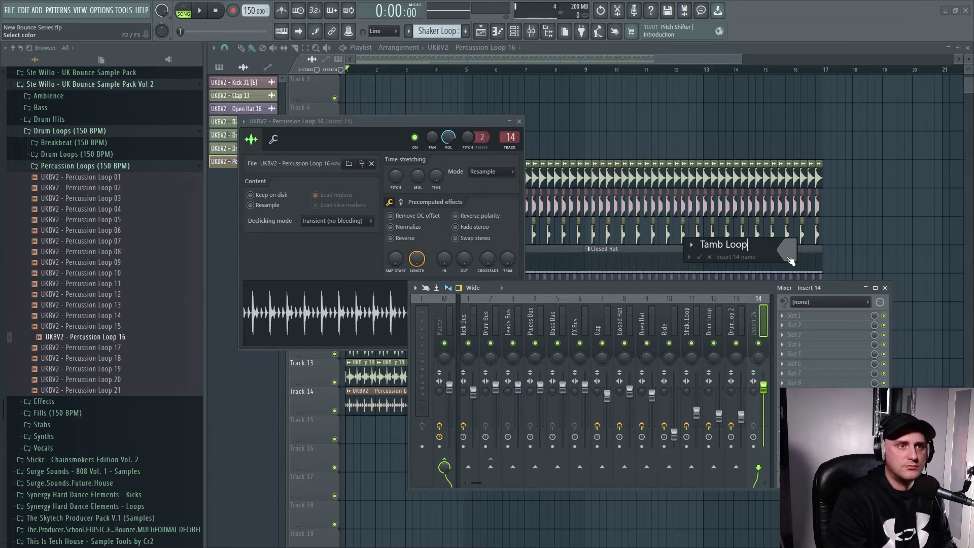
pyautogui.press('Return')
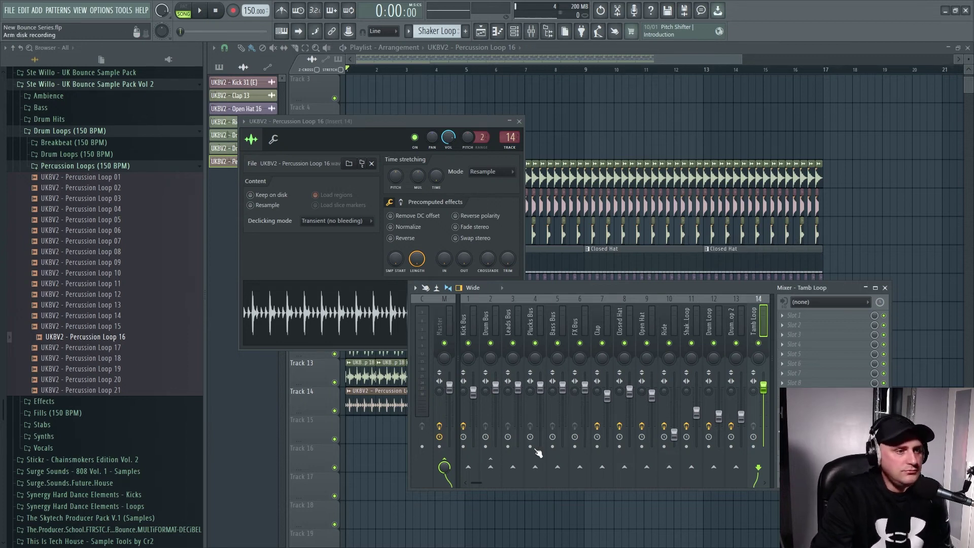
# Step: Route the Tamb Loop insert only to the Drum Bus and load Fruity Parametric EQ 2 into its first effect slot
pyautogui.click(492, 468)
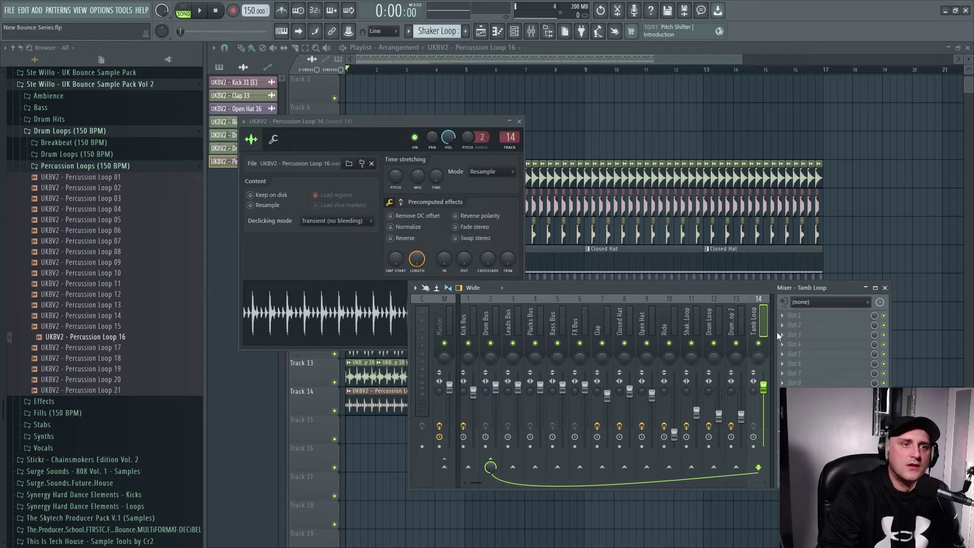
pyautogui.click(784, 316)
pyautogui.click(613, 23)
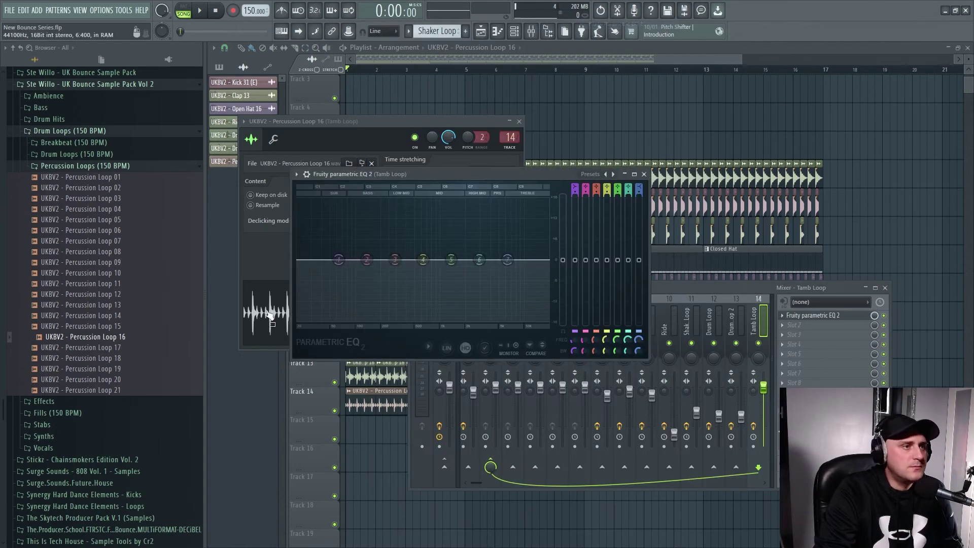
# Step: Make band 1 of the Tamb Loop EQ a high-pass filter and raise its cutoff to about 550 Hz
pyautogui.rightClick(339, 260)
pyautogui.moveTo(356, 286)
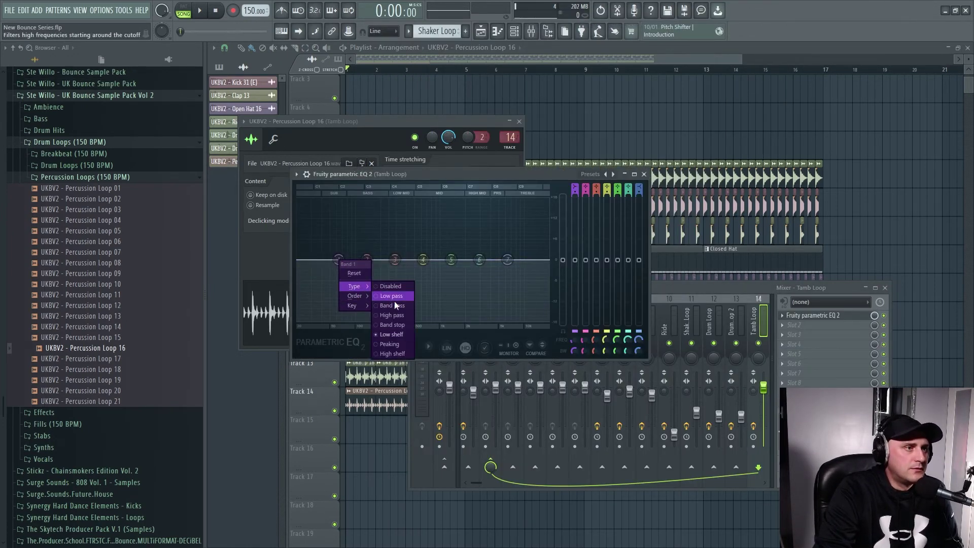
pyautogui.click(400, 315)
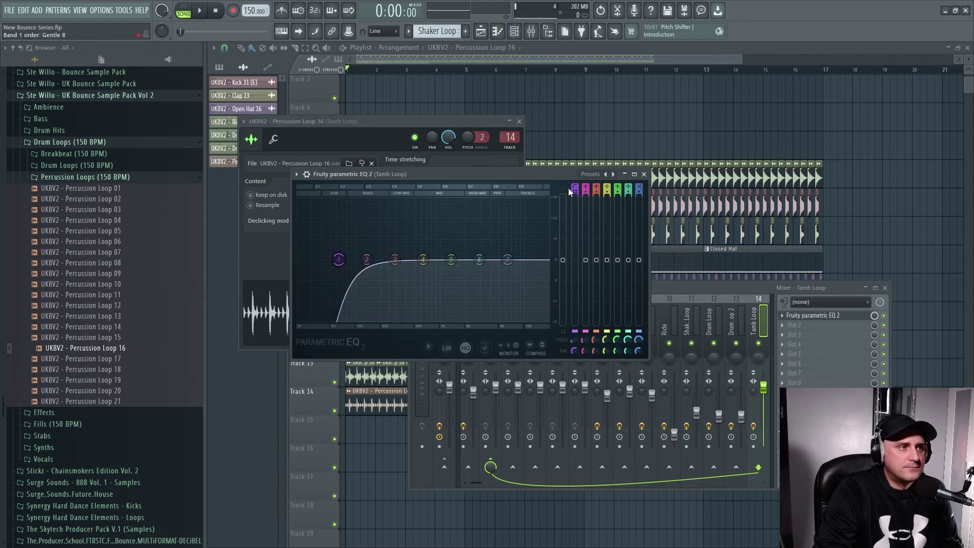
pyautogui.moveTo(337, 265); pyautogui.dragTo(416, 265)
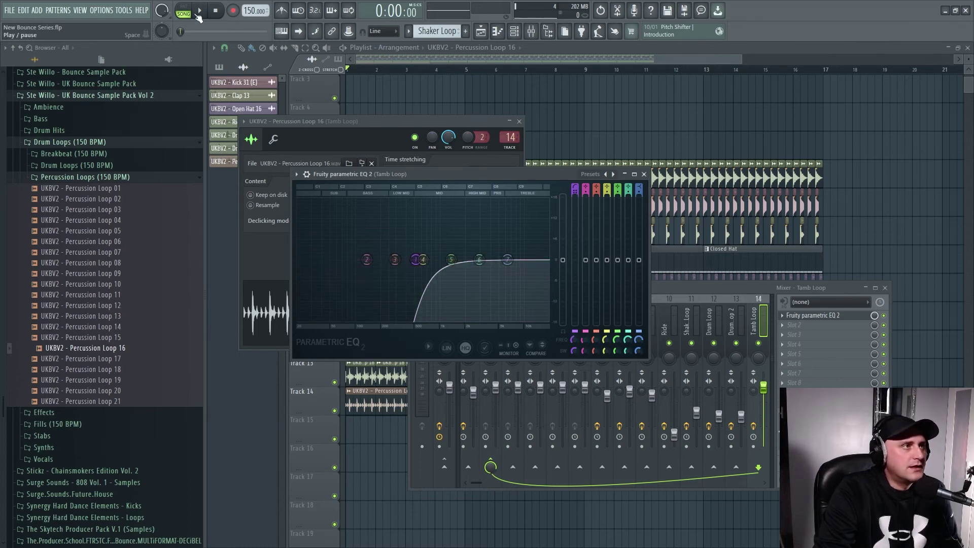
# Step: Lower the Tamb Loop fader during playback and repeat Percussion Loop 16 along Track 14 to fill bars 5 to 16
pyautogui.click(203, 11)
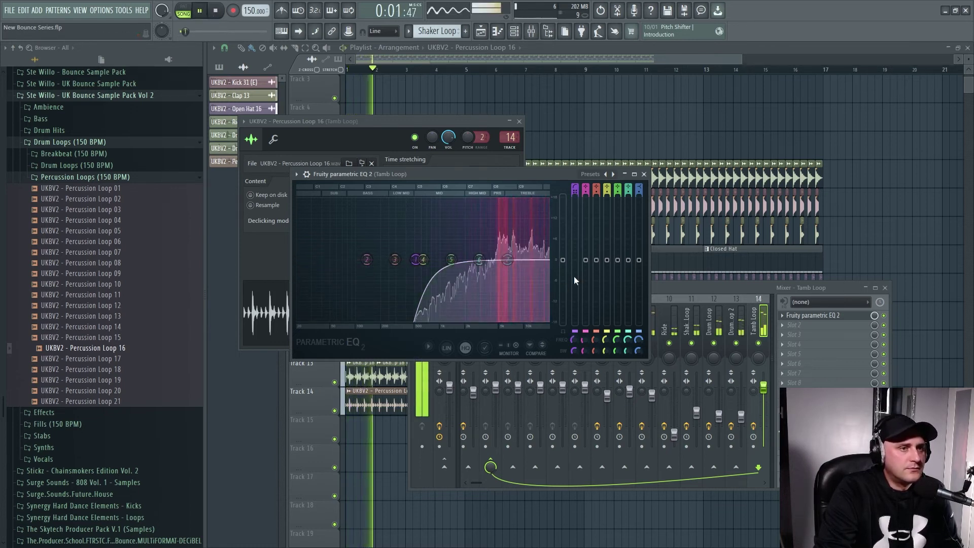
pyautogui.moveTo(764, 389); pyautogui.dragTo(764, 426)
pyautogui.click(689, 124)
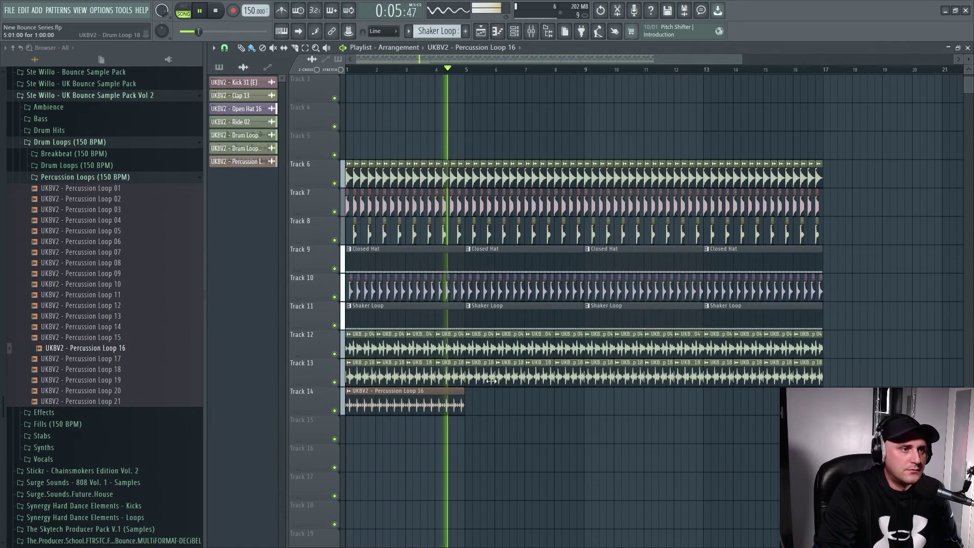
pyautogui.moveTo(467, 406); pyautogui.dragTo(781, 406)
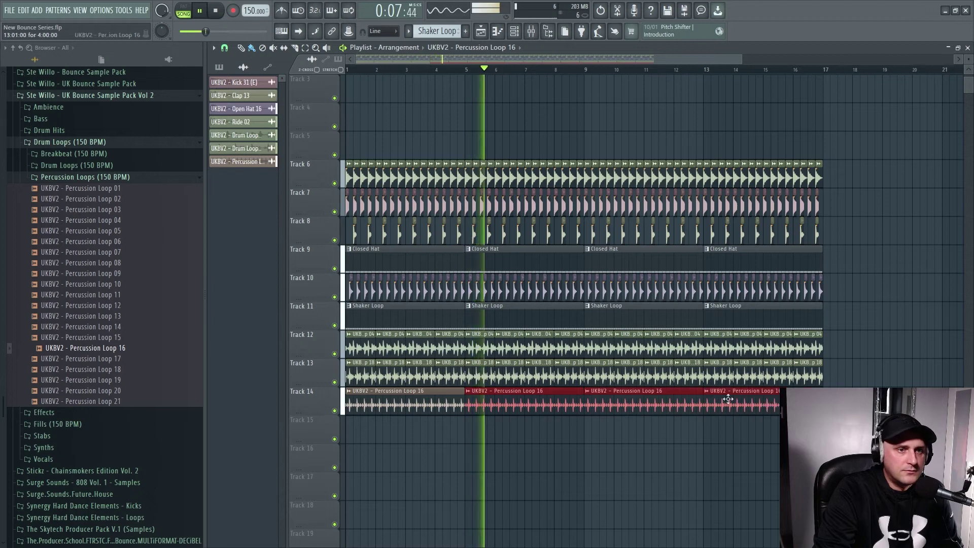
# Step: Readjust the Tamb Loop fader and cut its EQ band 7 high shelf to about -1.2 dB near 12 kHz, ending playback
pyautogui.click(514, 32)
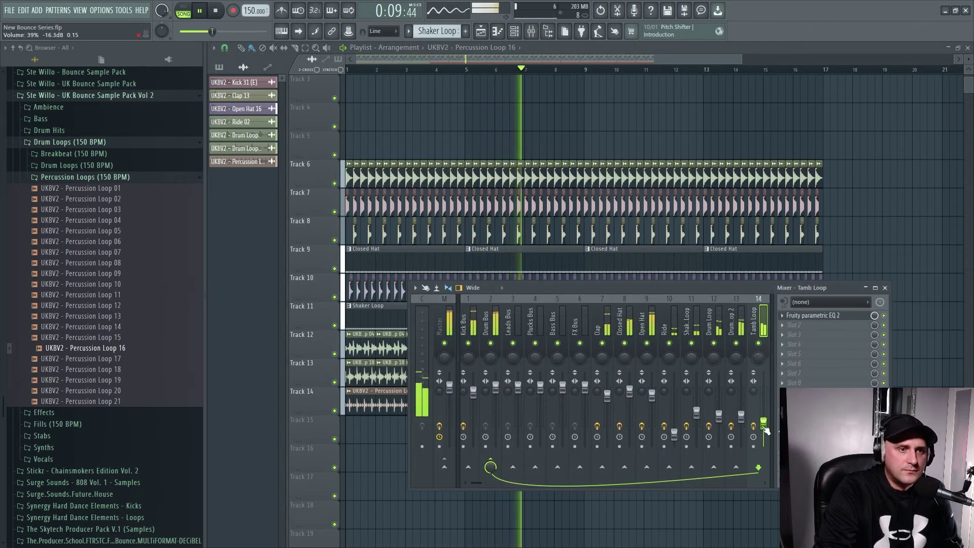
pyautogui.moveTo(764, 396); pyautogui.dragTo(764, 413)
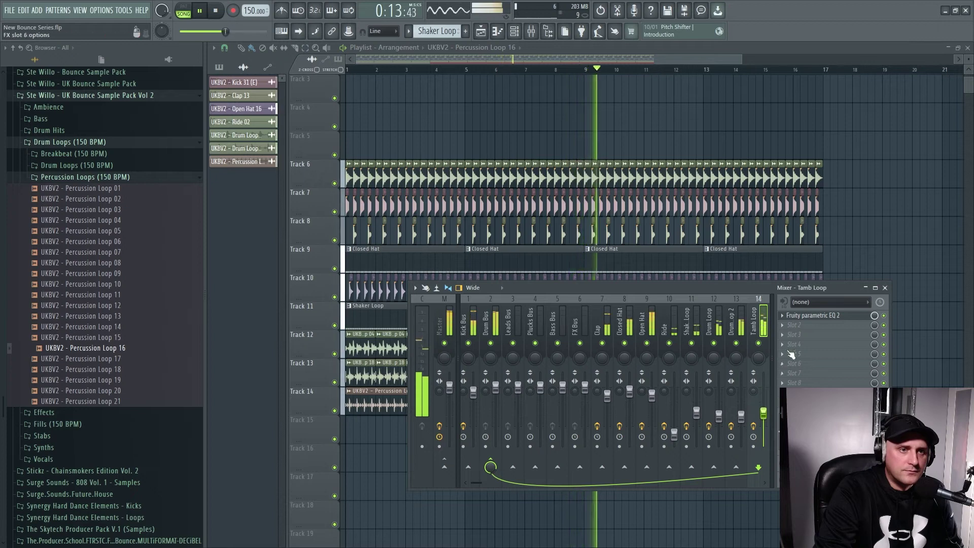
pyautogui.click(812, 316)
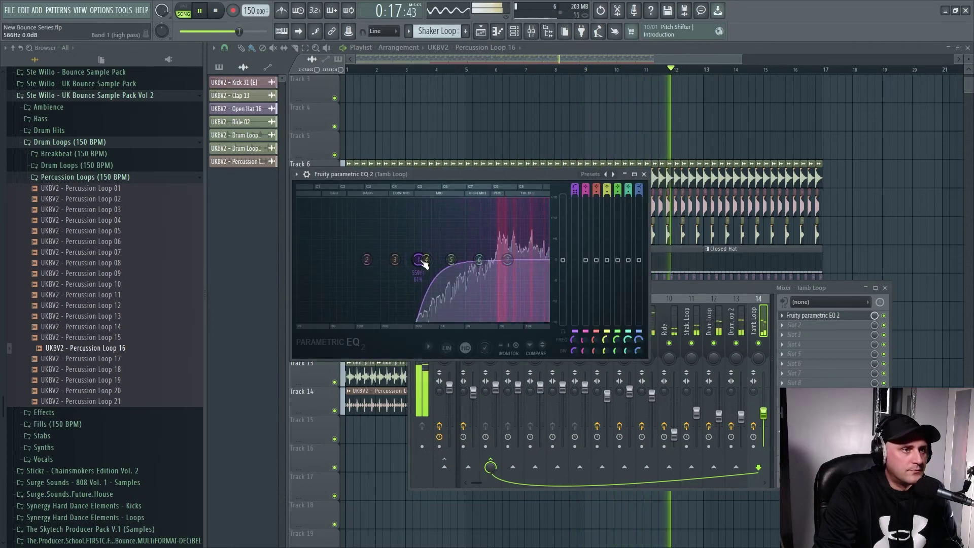
pyautogui.moveTo(508, 261); pyautogui.dragTo(533, 266)
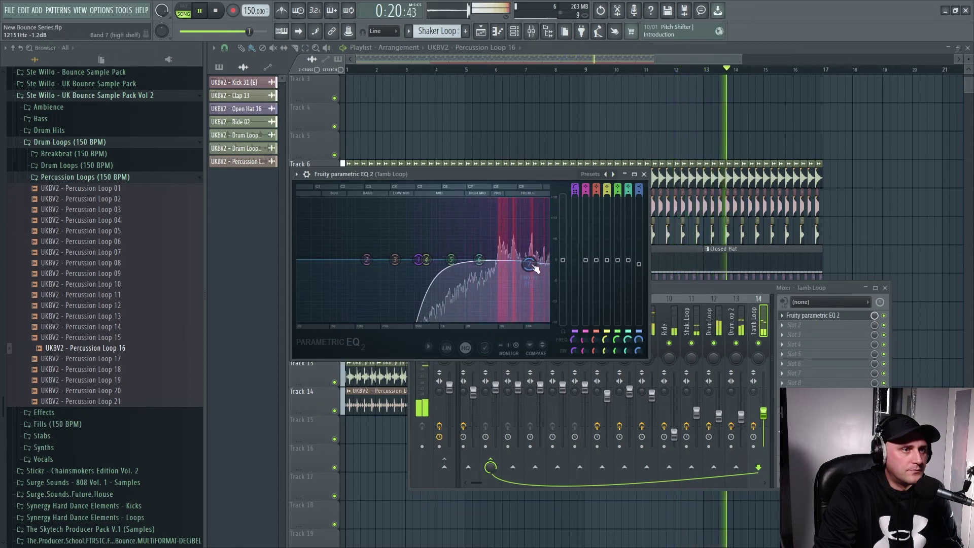
pyautogui.rightClick(705, 126)
pyautogui.click(216, 11)
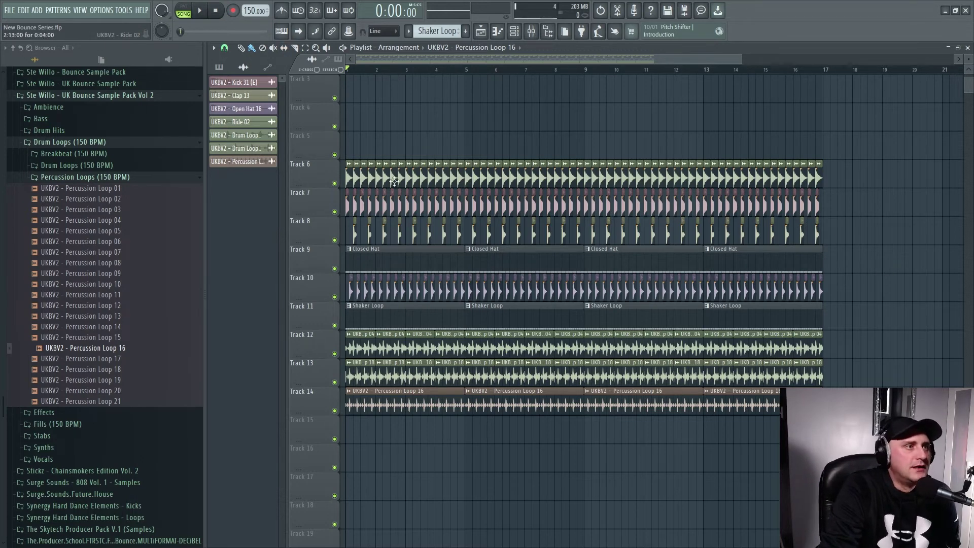
pyautogui.click(309, 168)
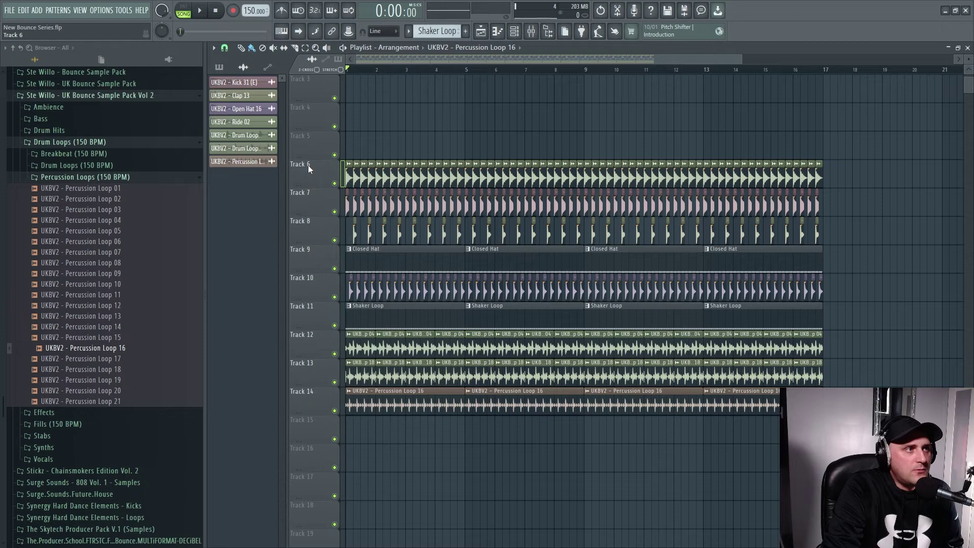
pyautogui.click(230, 70)
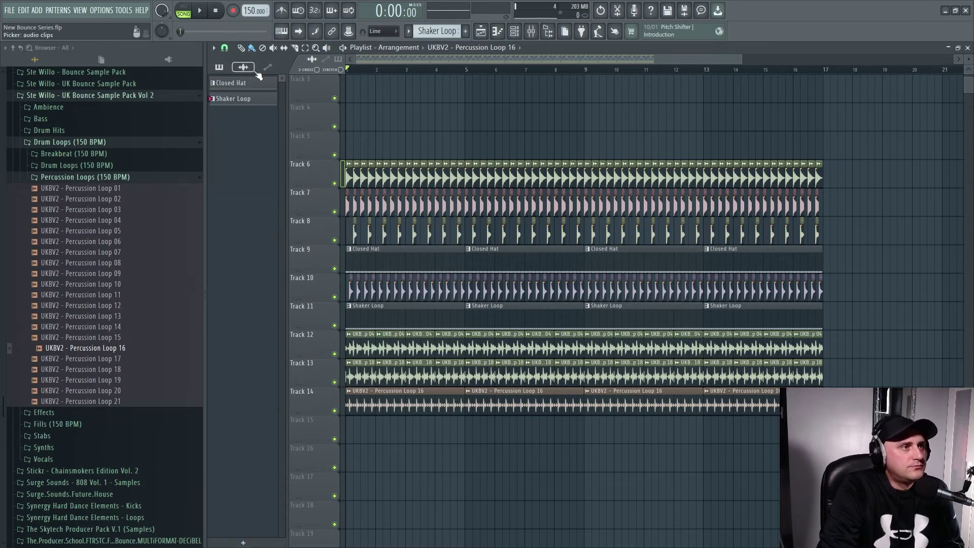
pyautogui.click(243, 67)
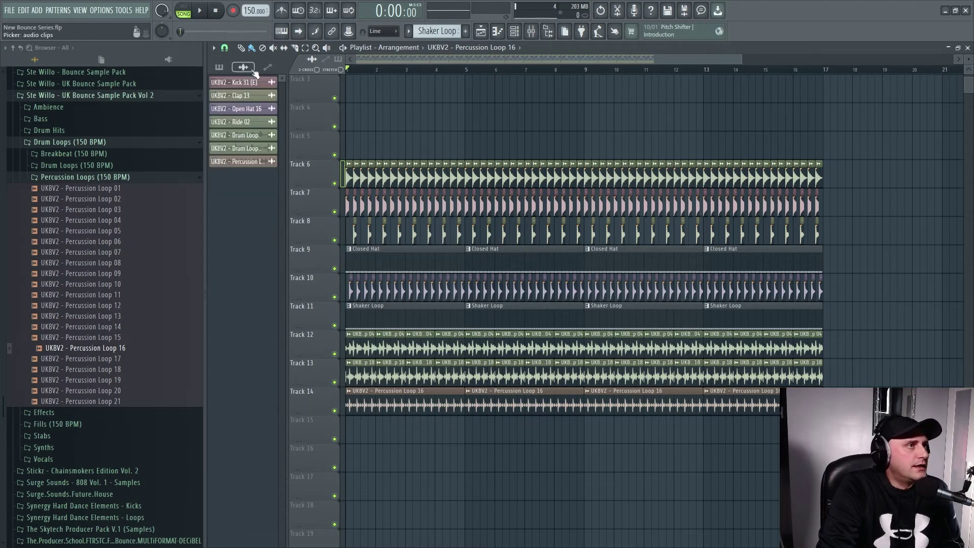
# Step: Rename the Ride 02 audio clip channel as Ride
pyautogui.click(246, 126)
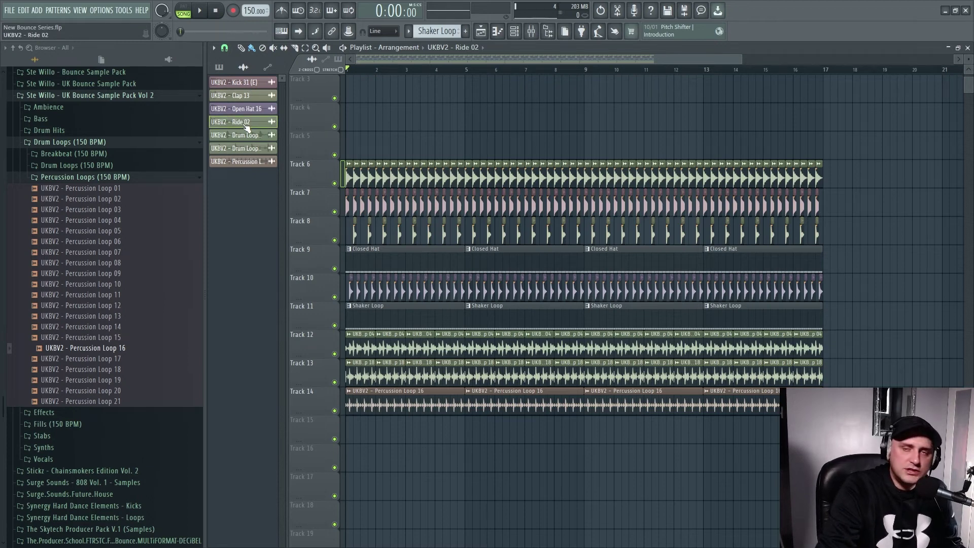
pyautogui.rightClick(247, 126)
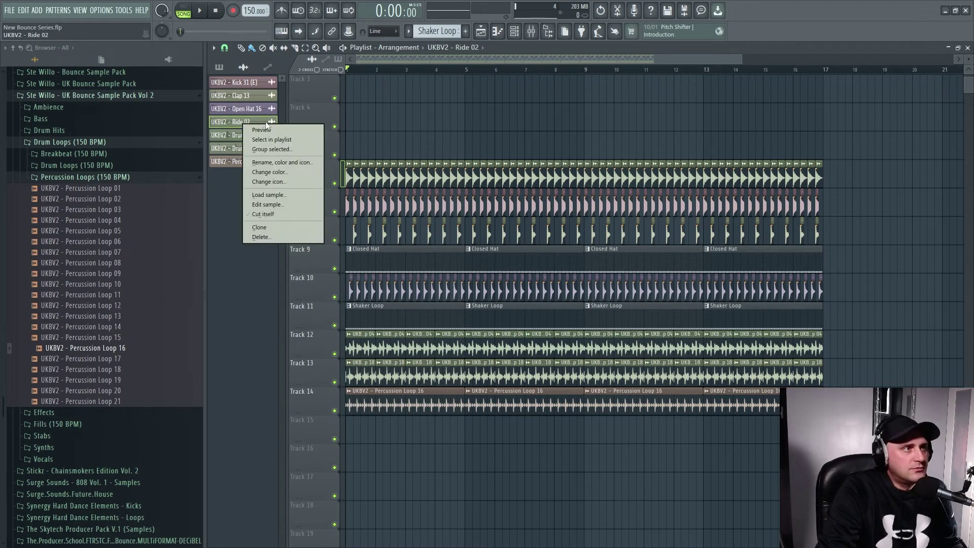
pyautogui.click(272, 163)
pyautogui.write('Ride')
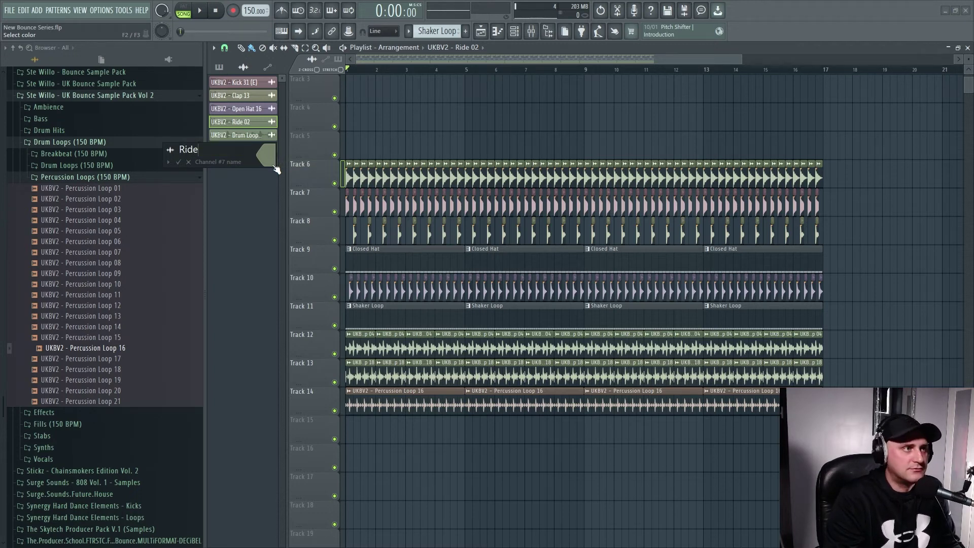
pyautogui.press('Return')
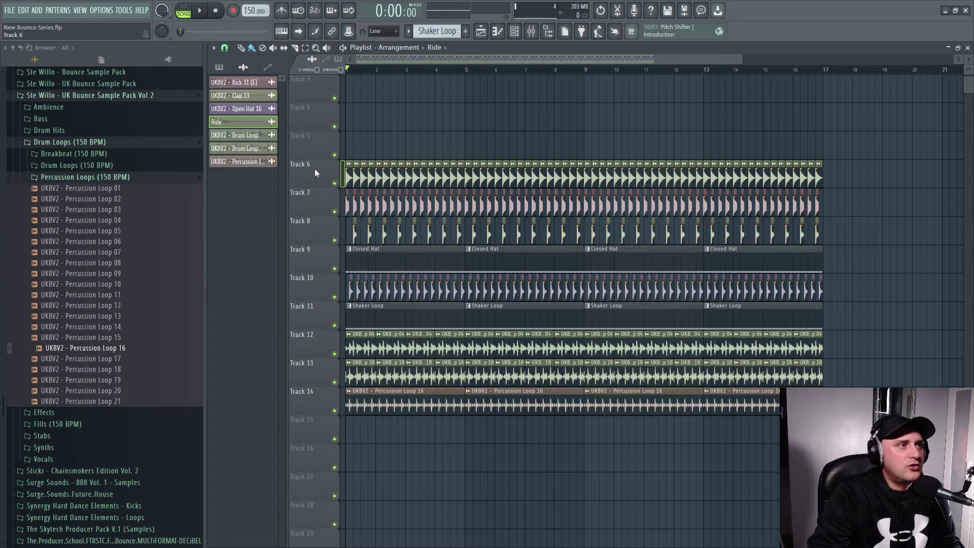
# Step: Color the Ride channel light green (#8EAB62) and auto-name playlist Track 6 from its clips
pyautogui.rightClick(226, 127)
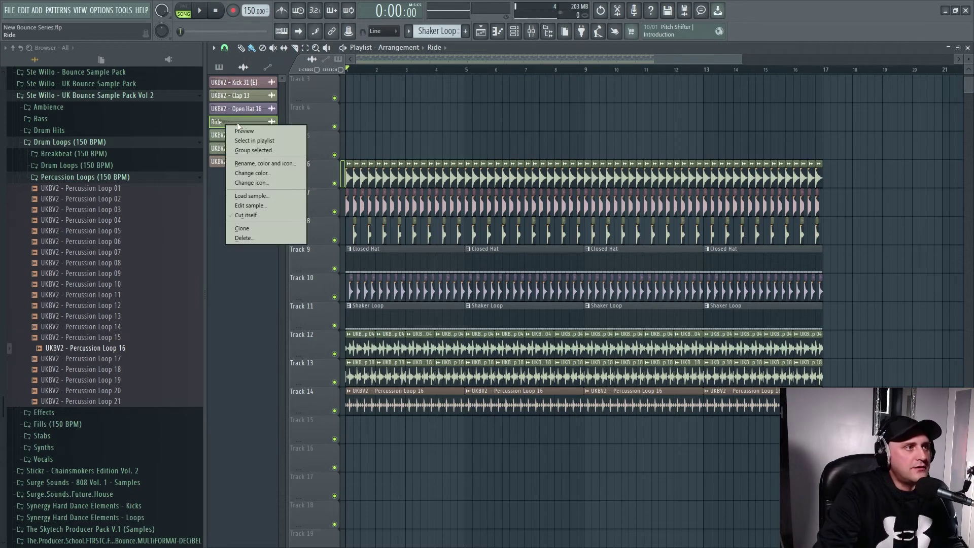
pyautogui.click(264, 166)
pyautogui.click(260, 160)
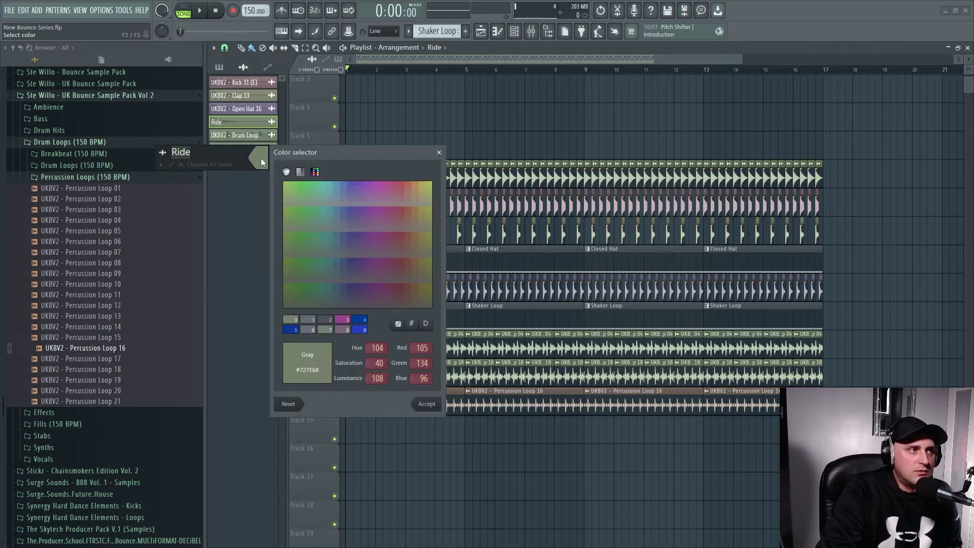
pyautogui.click(289, 191)
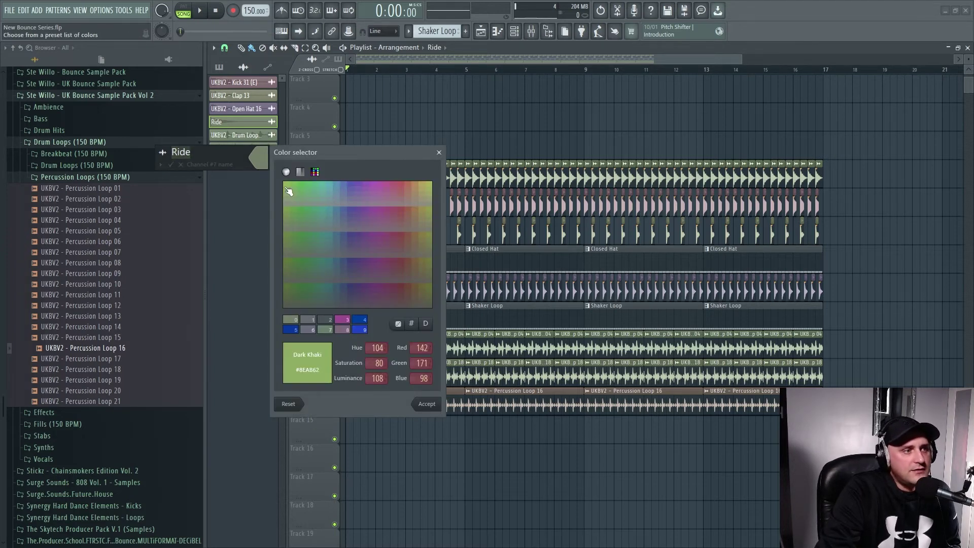
pyautogui.click(426, 404)
pyautogui.click(171, 165)
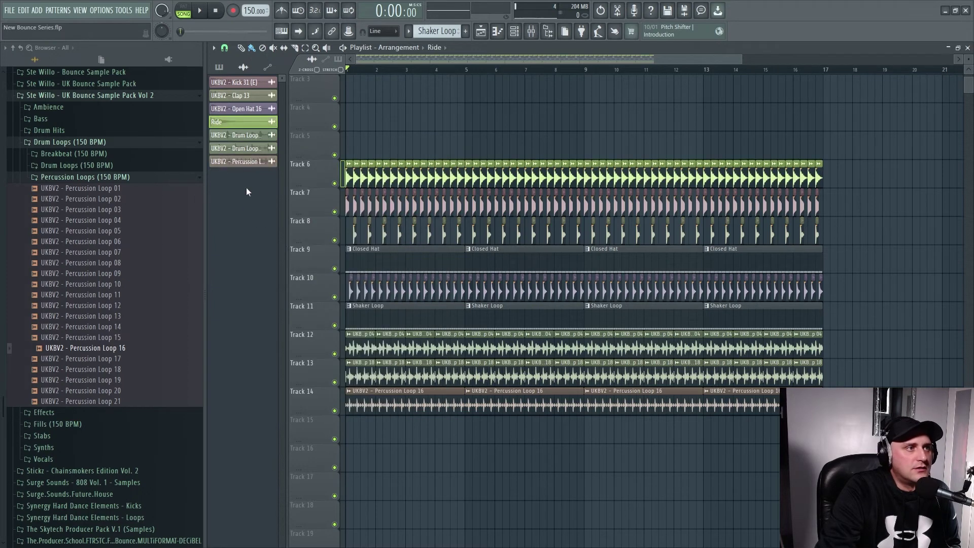
pyautogui.rightClick(312, 168)
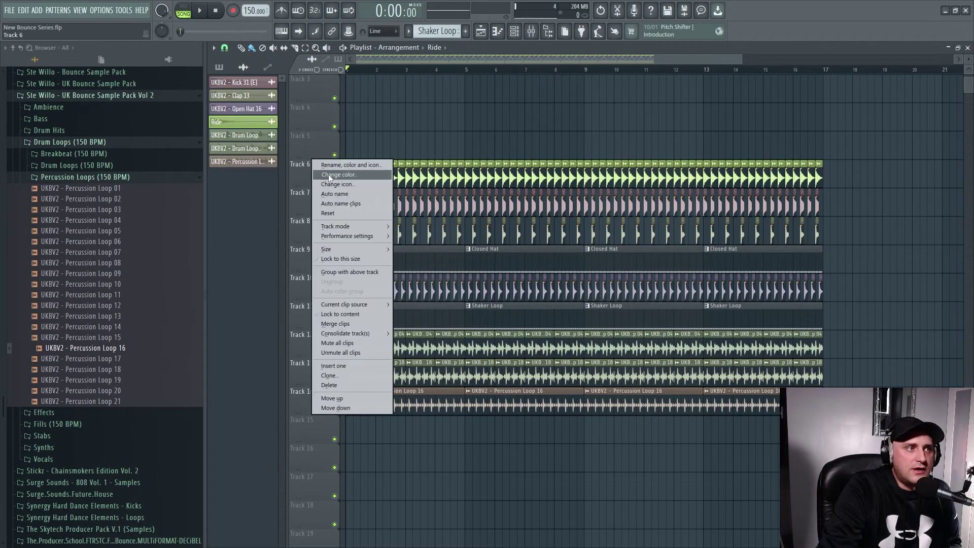
pyautogui.click(339, 194)
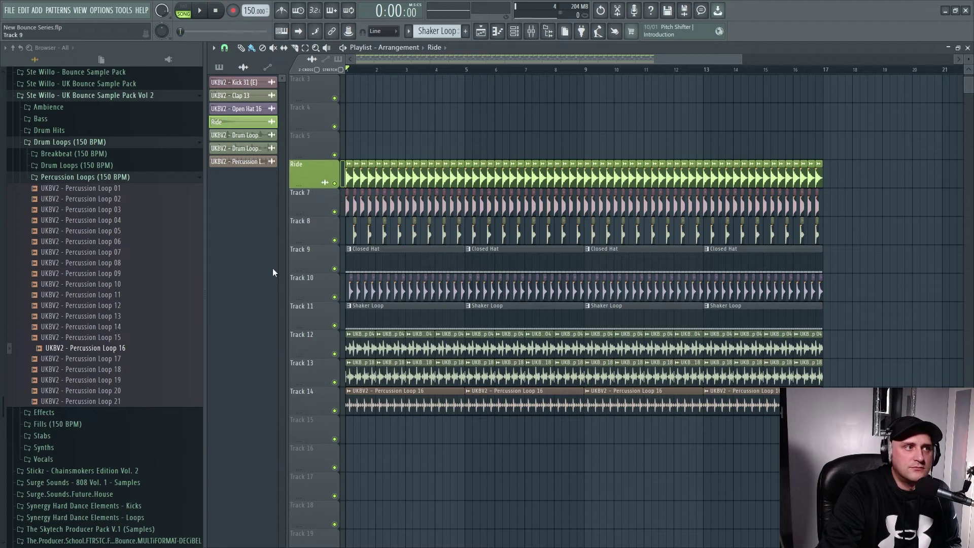
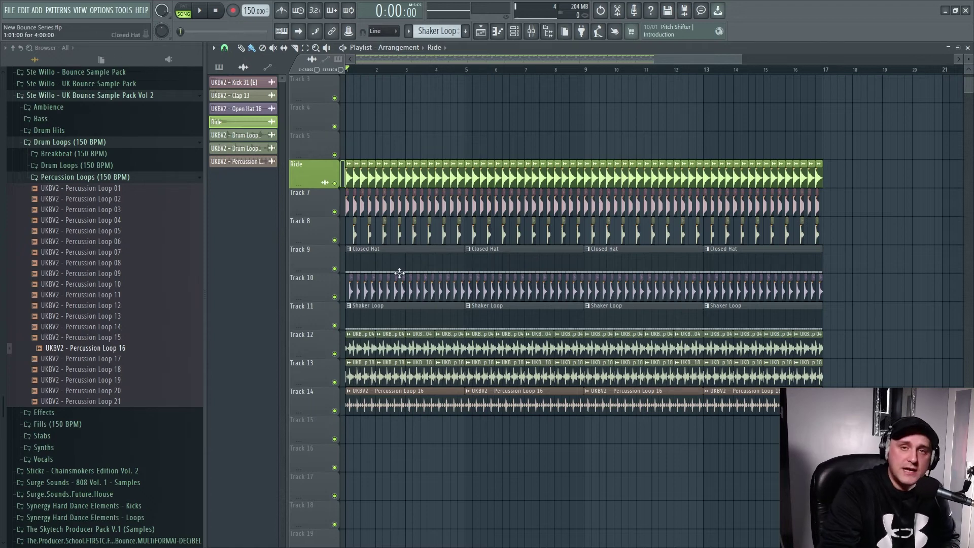
# Step: Rename the Kick 31 (E) channel as Kick in the Ride's light green and auto-name playlist Track 7 from its clips
pyautogui.click(348, 202)
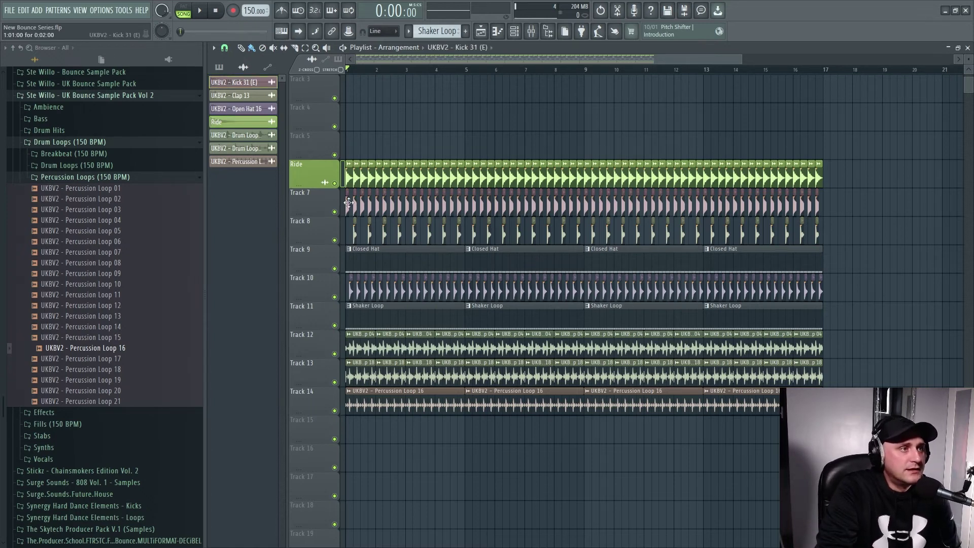
pyautogui.rightClick(231, 83)
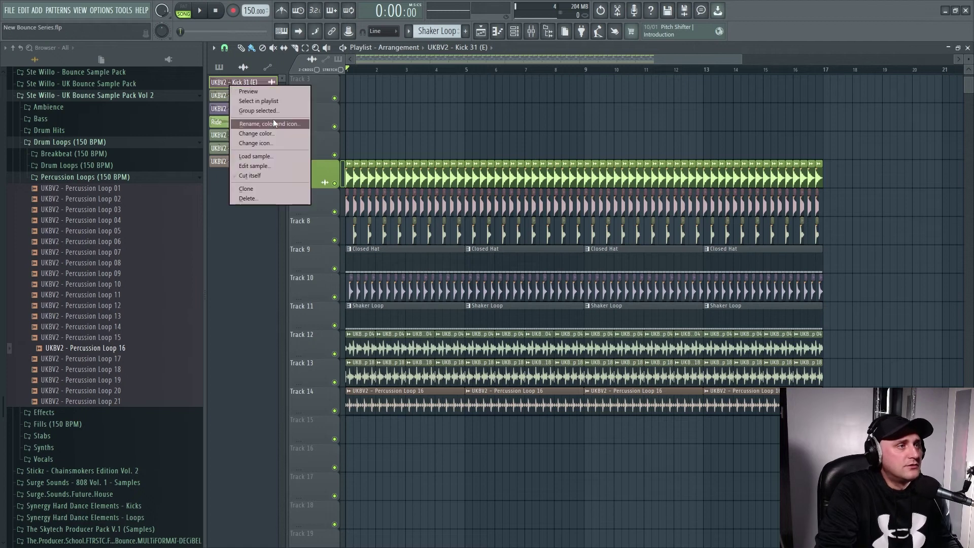
pyautogui.click(274, 123)
pyautogui.write('Kic')
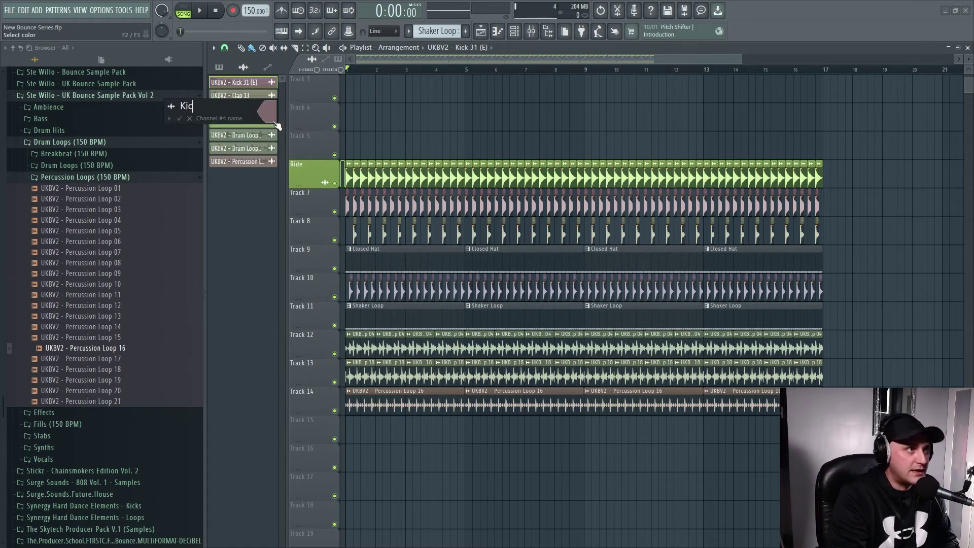
pyautogui.write('k')
pyautogui.click(277, 124)
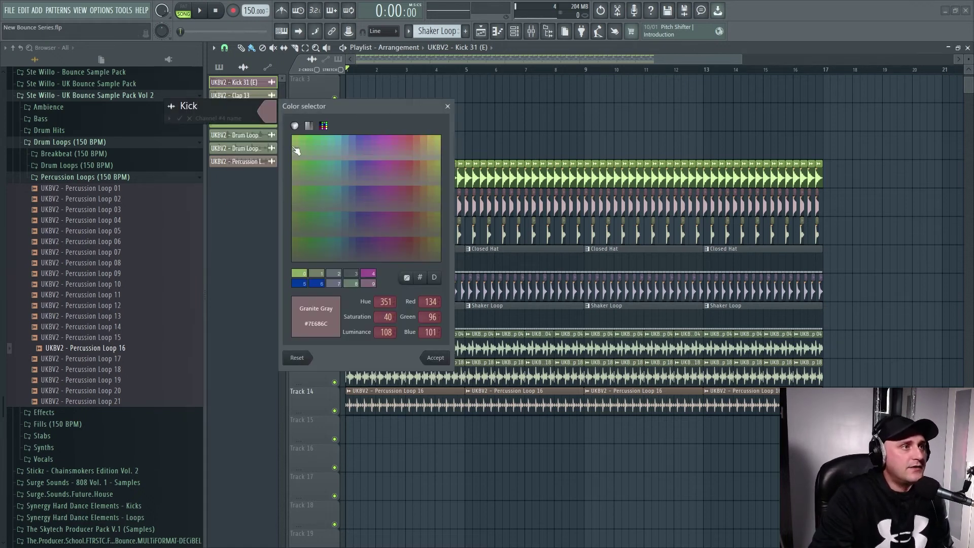
pyautogui.click(436, 357)
pyautogui.click(179, 121)
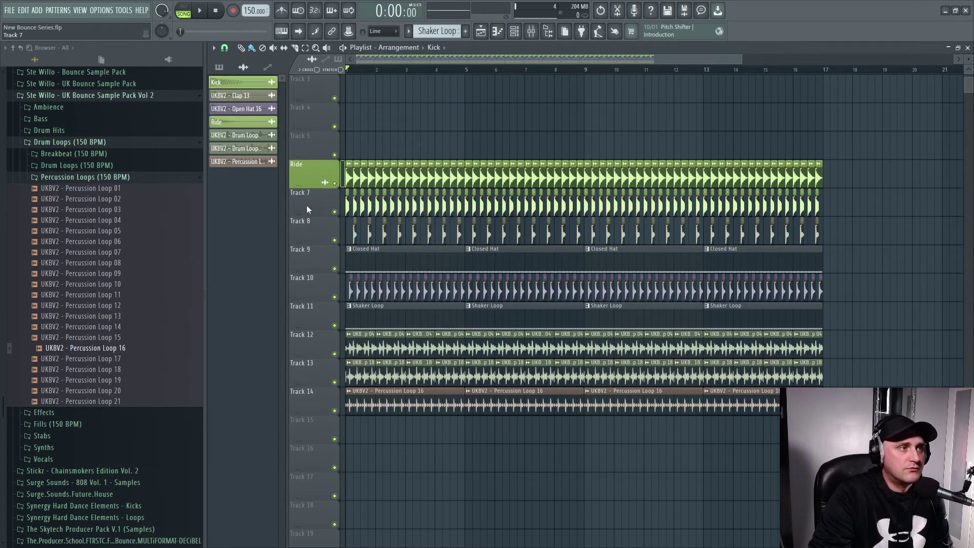
pyautogui.rightClick(307, 209)
pyautogui.click(341, 222)
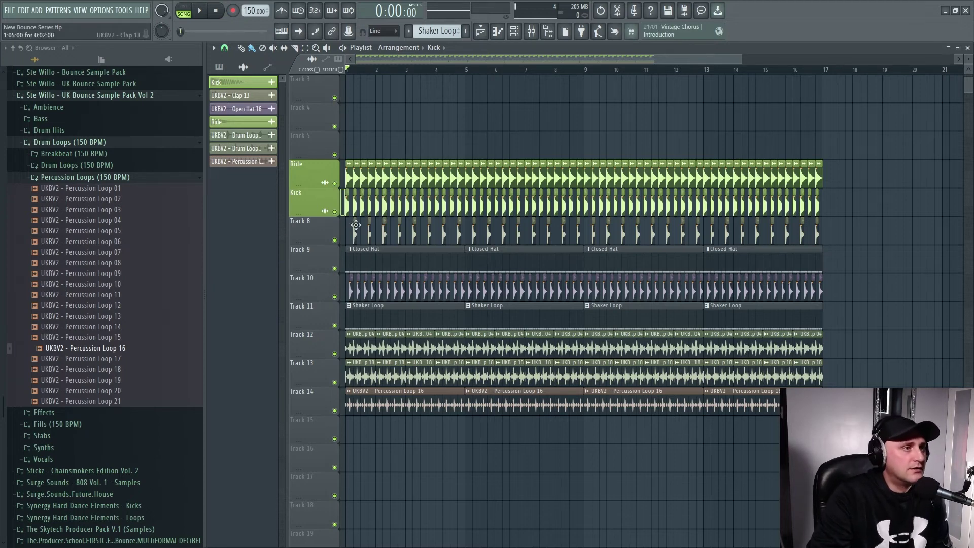
# Step: Rename the Clap 13 channel as Clap in the Kick's light green and auto-name playlist Track 8 from its clips
pyautogui.click(233, 96)
pyautogui.rightClick(238, 96)
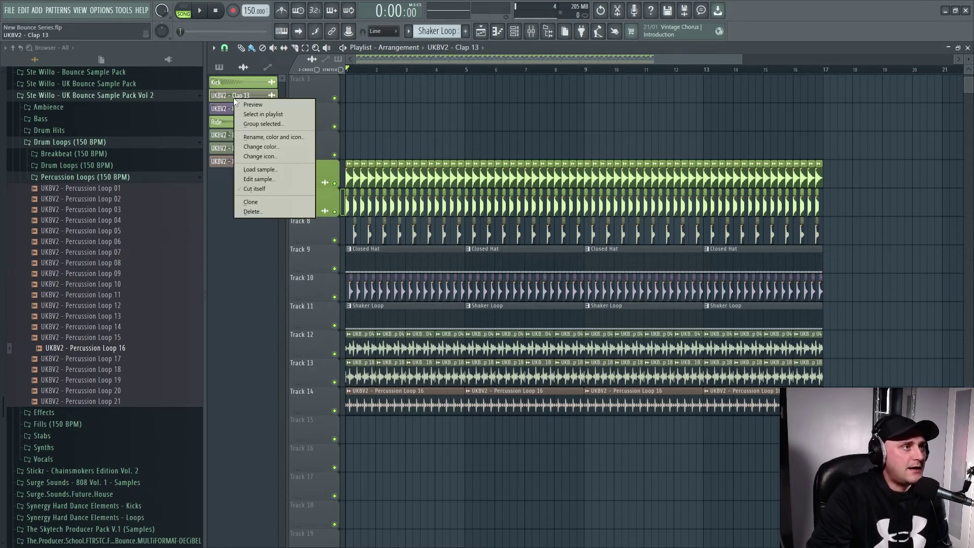
pyautogui.click(268, 137)
pyautogui.write('Cl')
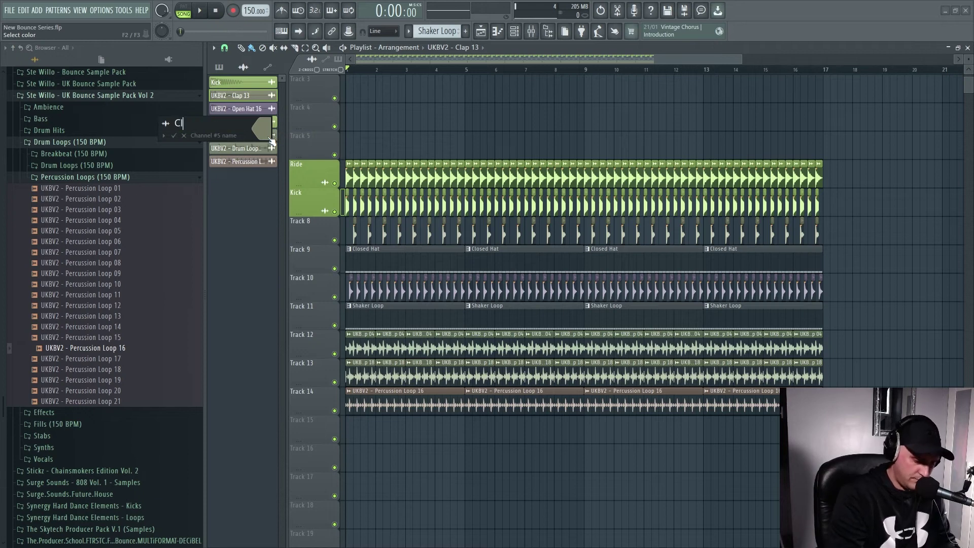
pyautogui.write('ap')
pyautogui.click(271, 141)
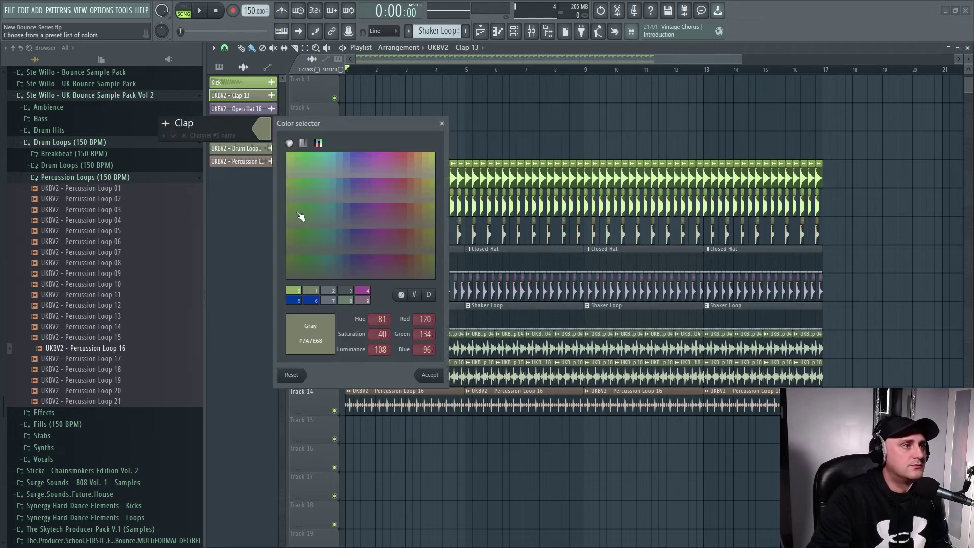
pyautogui.click(307, 281)
pyautogui.click(445, 388)
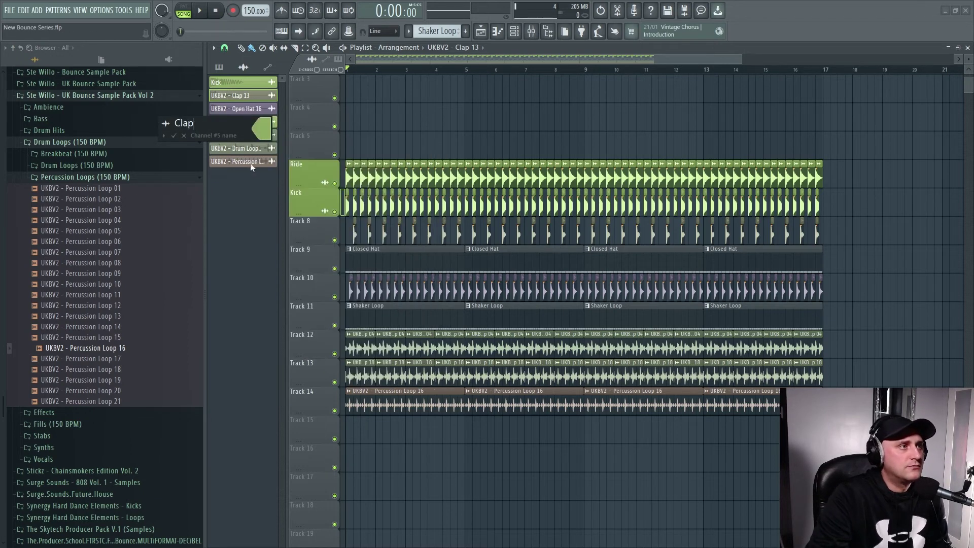
pyautogui.click(173, 136)
pyautogui.rightClick(302, 226)
pyautogui.click(334, 250)
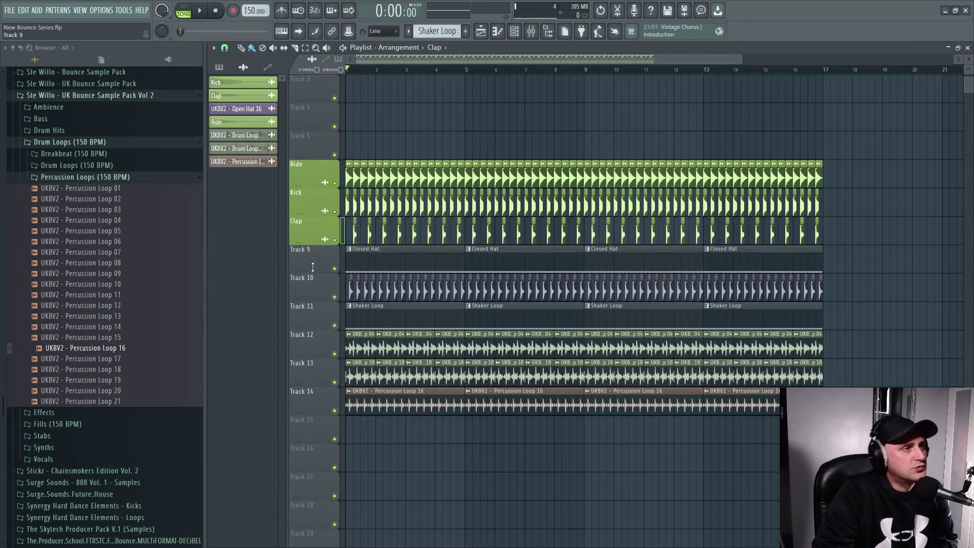
# Step: Color the Closed Hat pattern in the Kick's light green and auto-name playlist Track 9 from its clips
pyautogui.click(400, 262)
pyautogui.rightClick(228, 83)
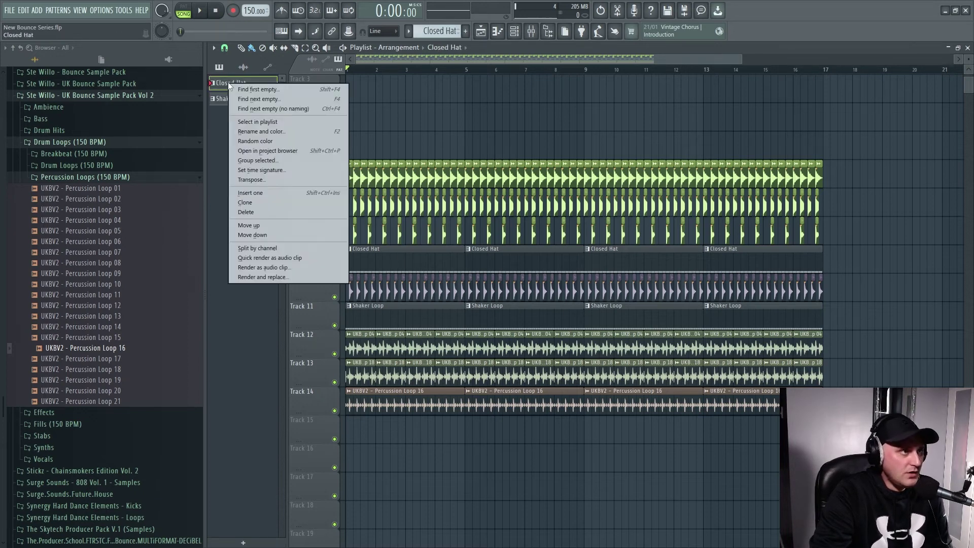
pyautogui.click(266, 131)
pyautogui.click(260, 123)
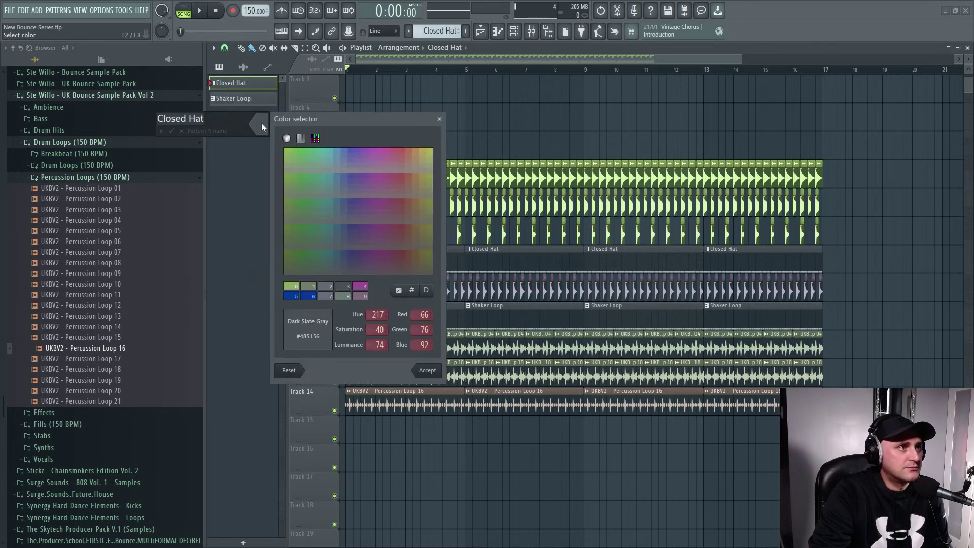
pyautogui.click(292, 286)
pyautogui.click(439, 374)
pyautogui.click(172, 130)
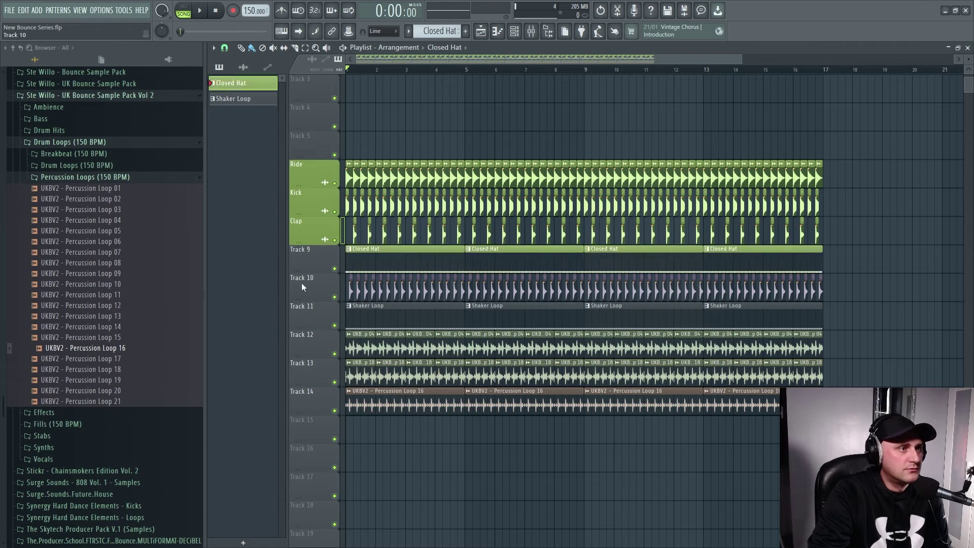
pyautogui.rightClick(317, 252)
pyautogui.click(327, 260)
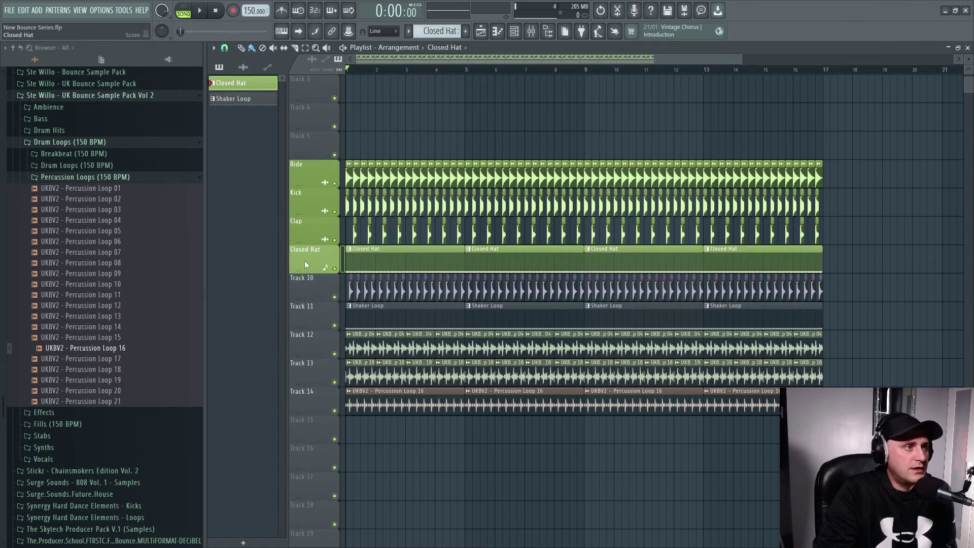
# Step: Color the Shaker Loop pattern in the same light green and auto-name playlist Track 11 from its clips
pyautogui.click(239, 99)
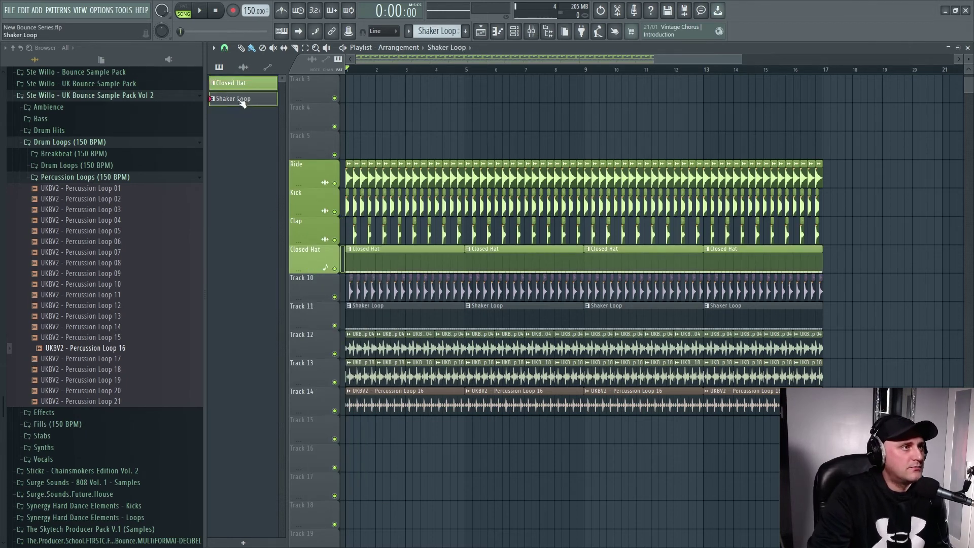
pyautogui.rightClick(237, 99)
pyautogui.click(277, 151)
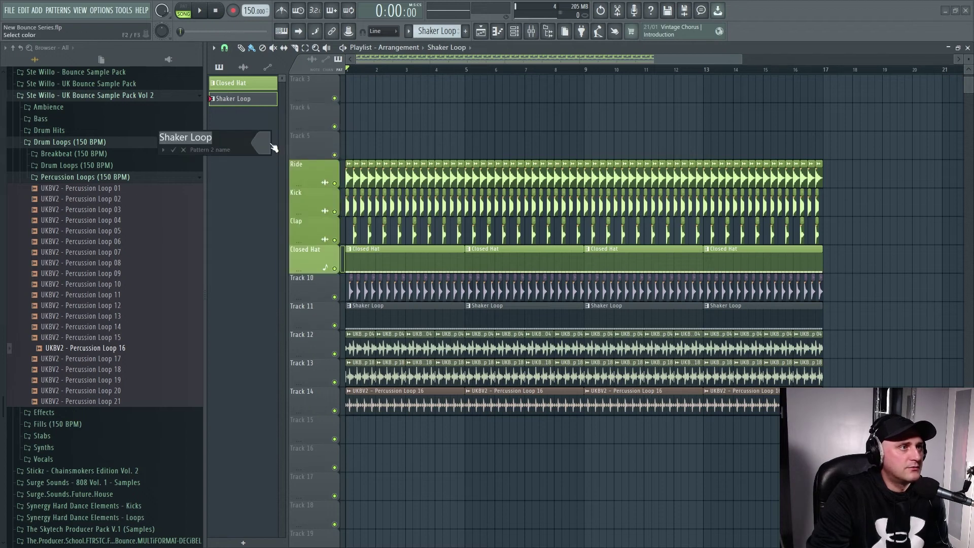
pyautogui.click(263, 144)
pyautogui.click(305, 305)
pyautogui.click(428, 391)
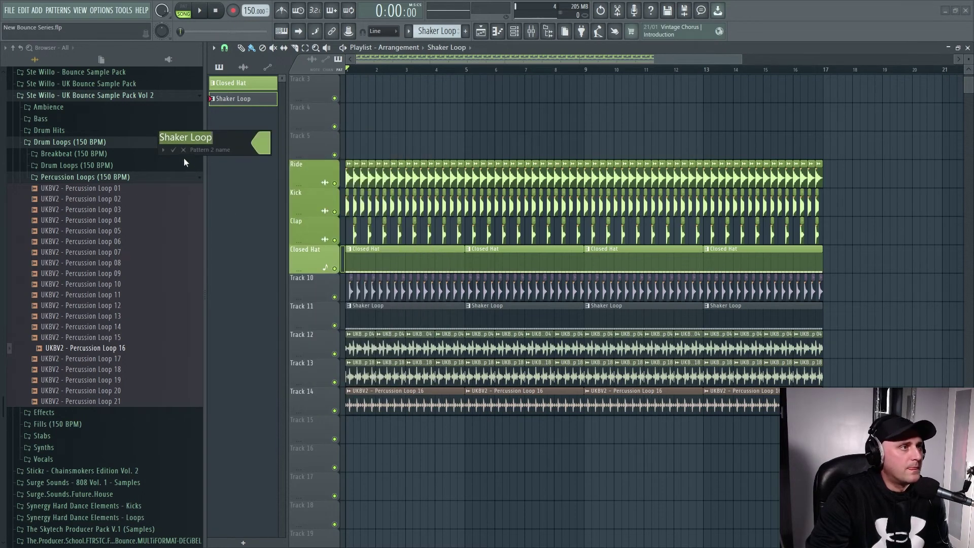
pyautogui.press('Return')
pyautogui.rightClick(309, 309)
pyautogui.click(346, 315)
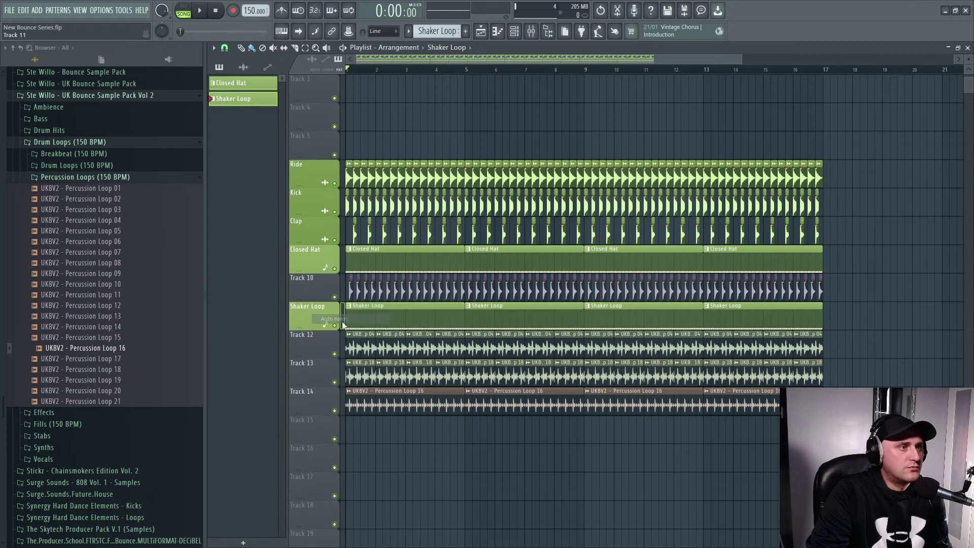
# Step: Rename the Open Hat 16 channel as Open Hat in the same light green and auto-name playlist Track 10 from its clips
pyautogui.doubleClick(350, 293)
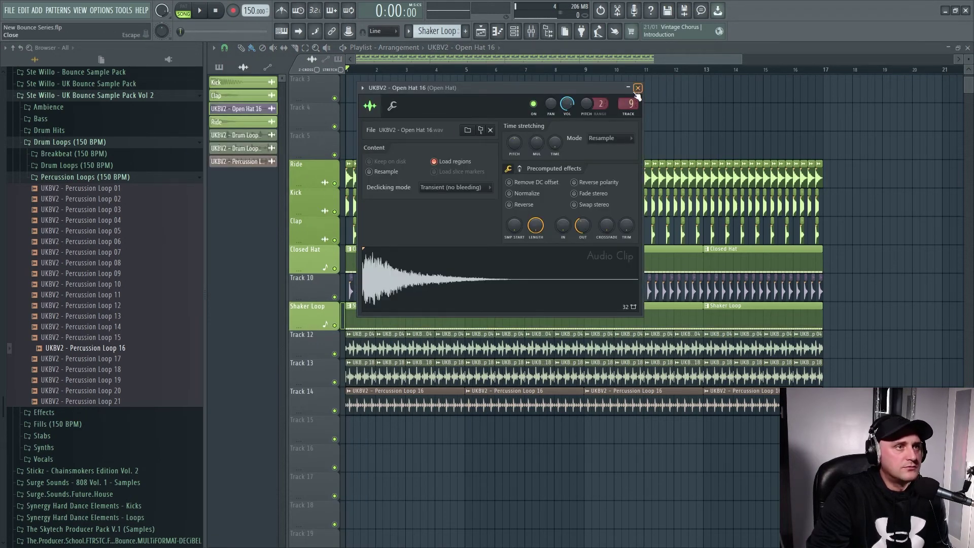
pyautogui.click(241, 108)
pyautogui.rightClick(242, 109)
pyautogui.click(264, 146)
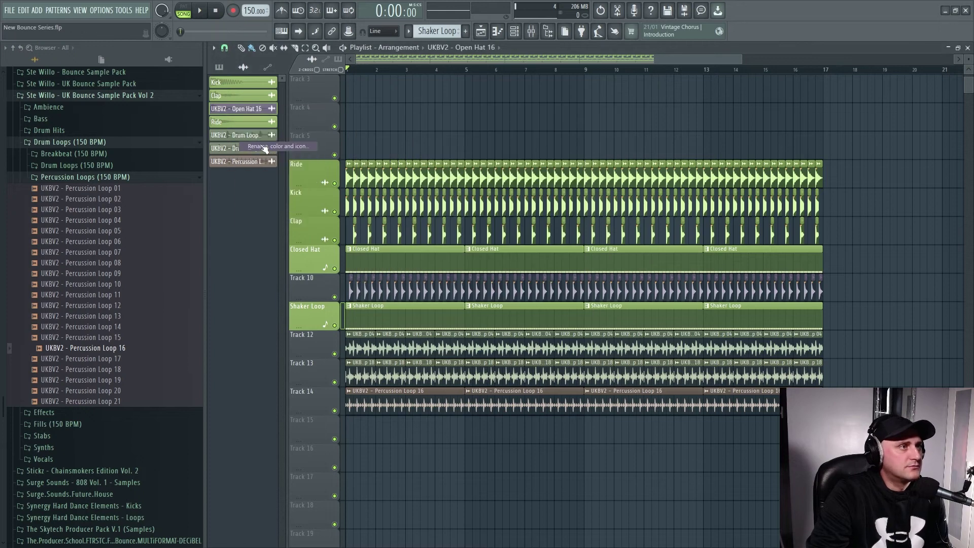
pyautogui.write('Open Hat')
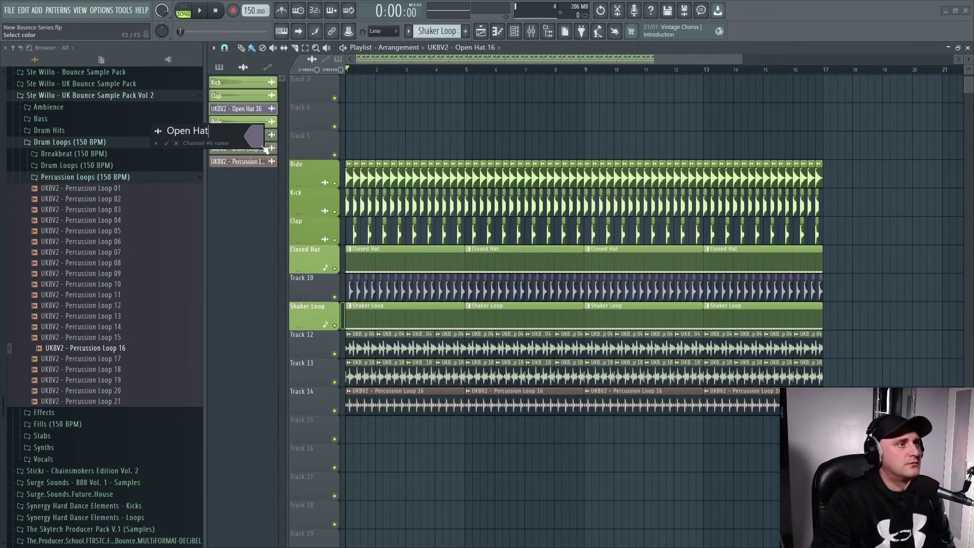
pyautogui.click(259, 142)
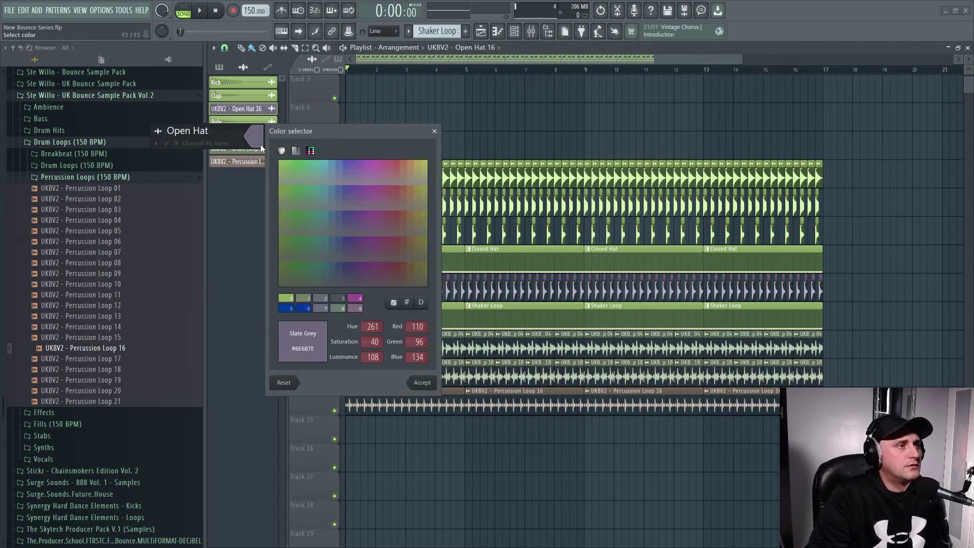
pyautogui.click(287, 297)
pyautogui.click(421, 383)
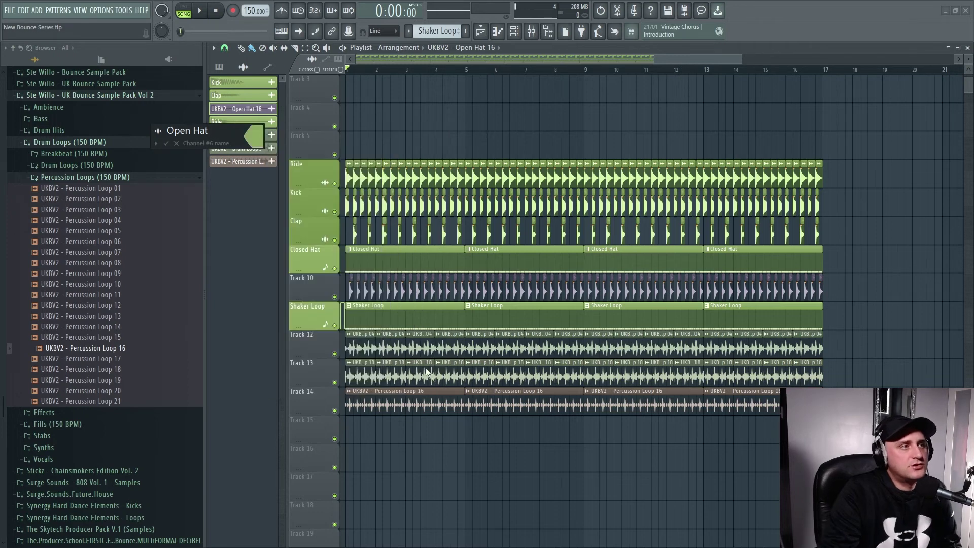
pyautogui.click(166, 144)
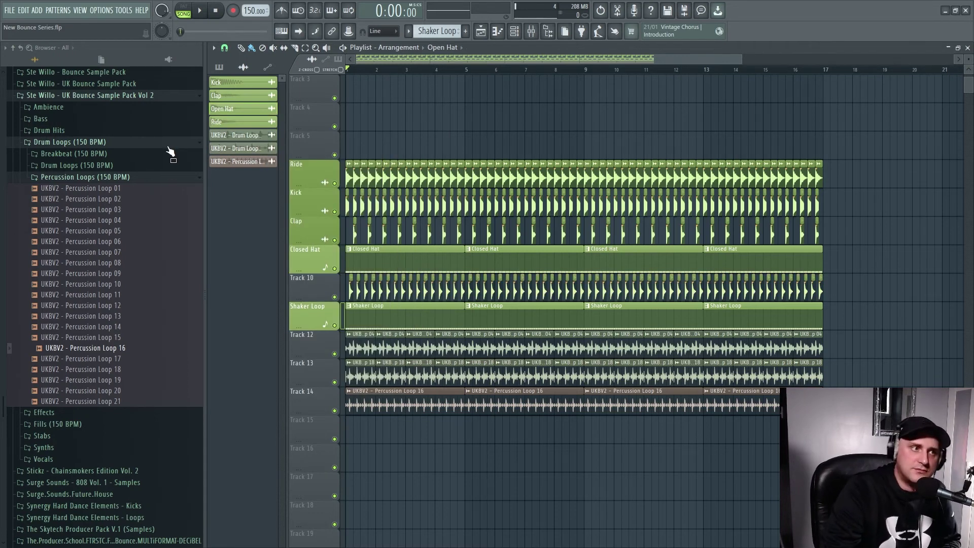
pyautogui.rightClick(309, 287)
pyautogui.click(336, 303)
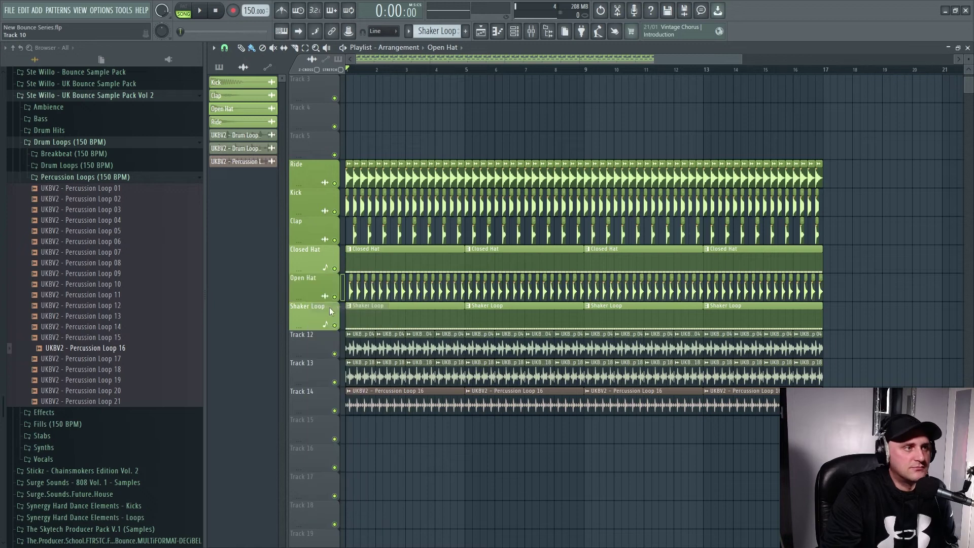
# Step: Reapply light green (#8EAB62) as the color of the Closed Hat playlist track, keeping its name
pyautogui.click(310, 183)
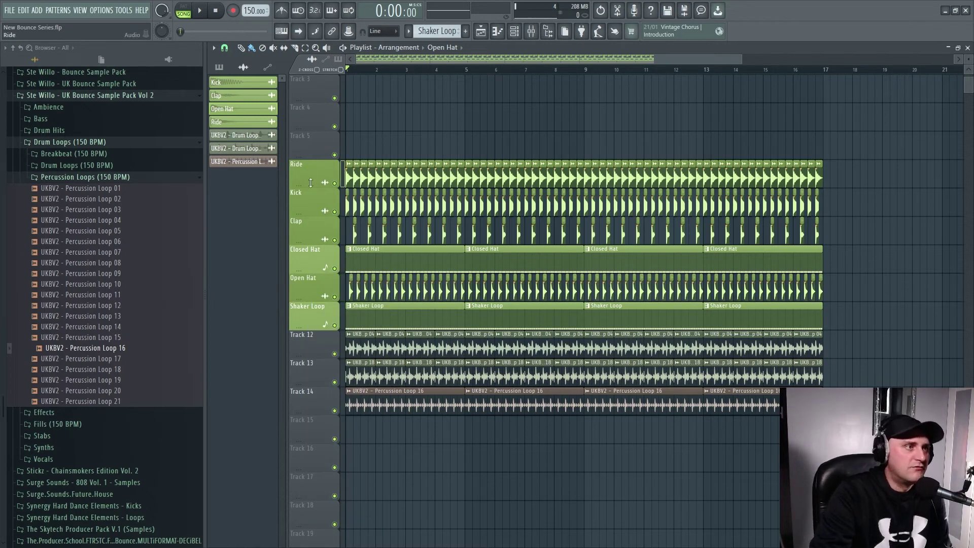
pyautogui.rightClick(309, 260)
pyautogui.click(341, 249)
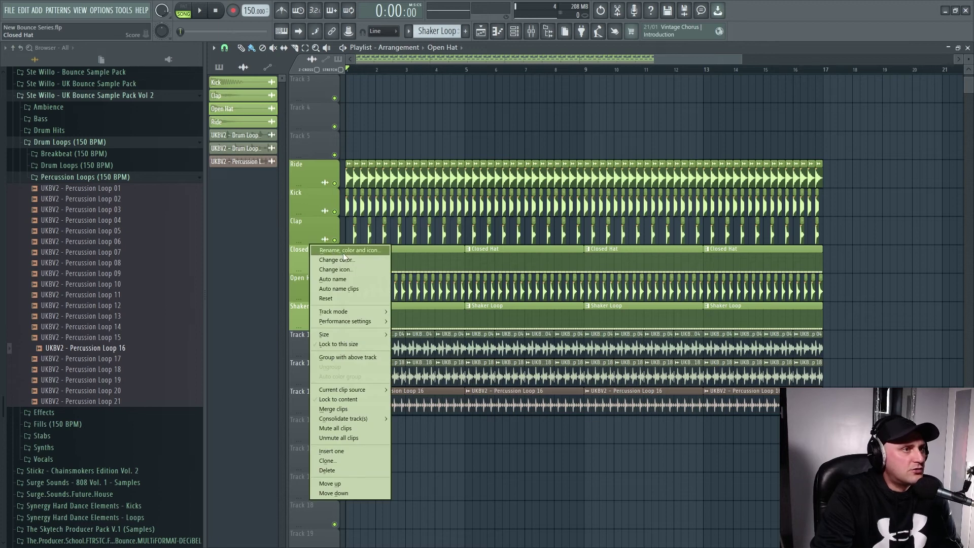
pyautogui.click(343, 253)
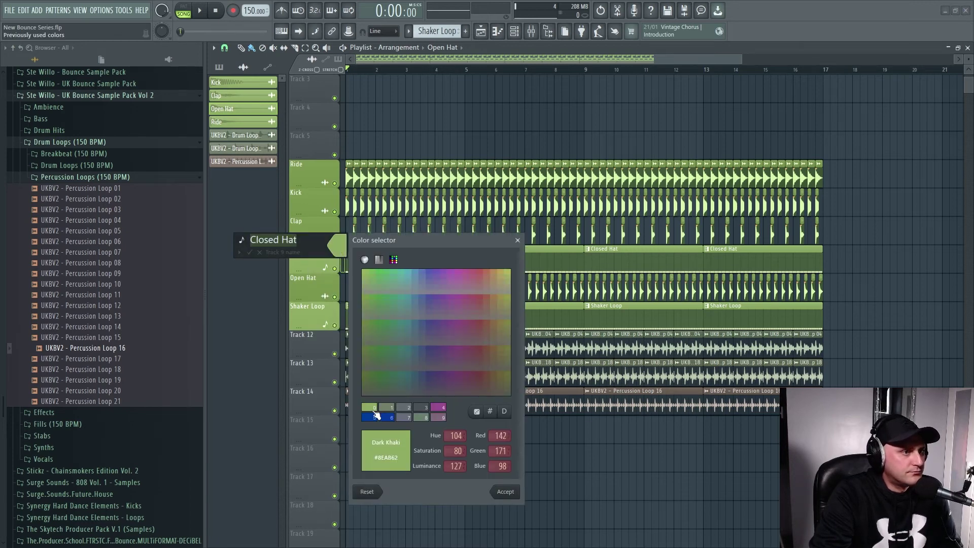
pyautogui.click(506, 492)
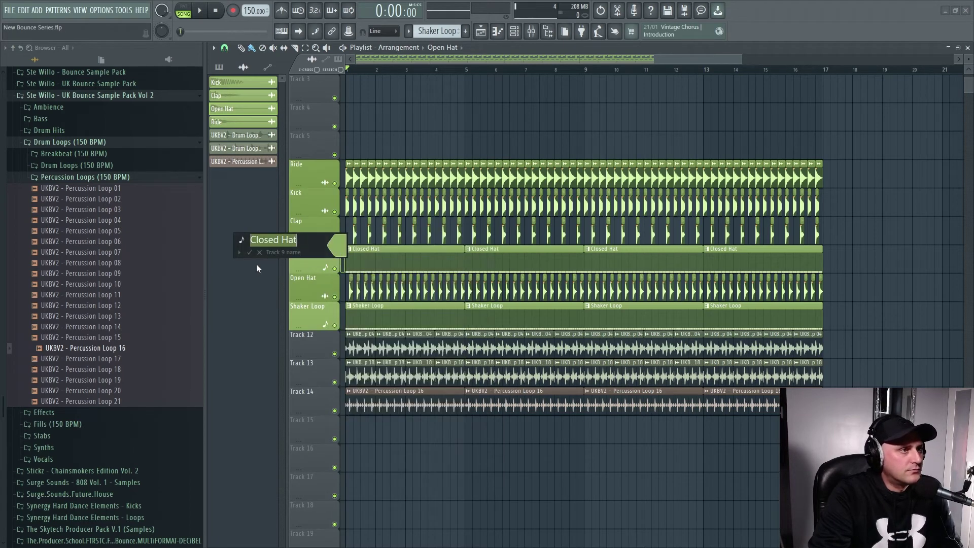
pyautogui.press('Return')
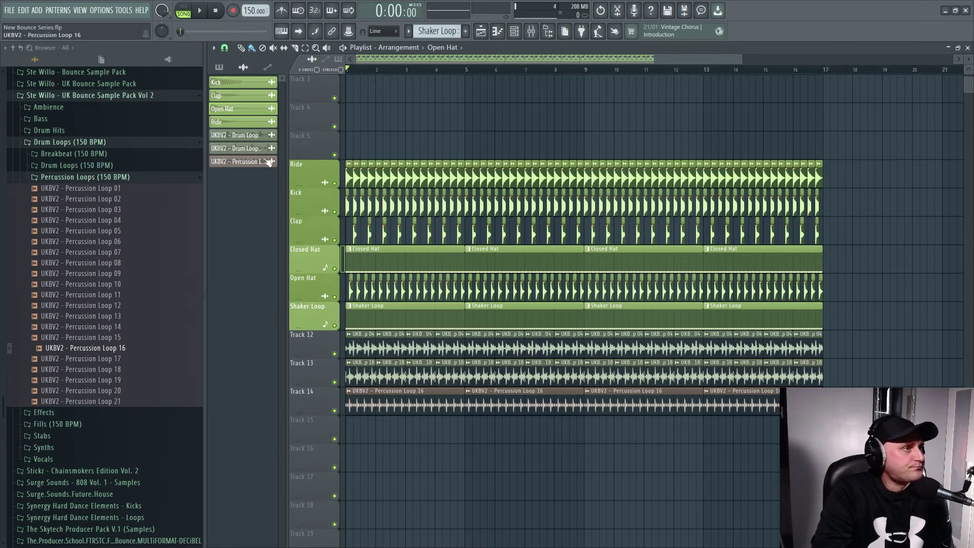
# Step: Rename the Drum Loop 04 channel as Drum Loop, color it bright green (#90B559) and auto-name playlist Track 12 from its clips
pyautogui.click(250, 136)
pyautogui.rightClick(251, 137)
pyautogui.click(281, 153)
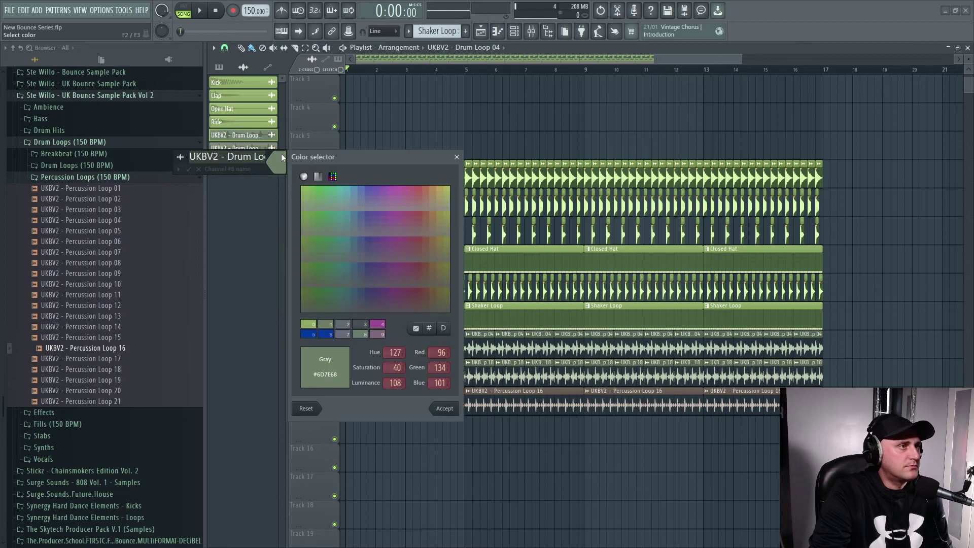
pyautogui.click(308, 199)
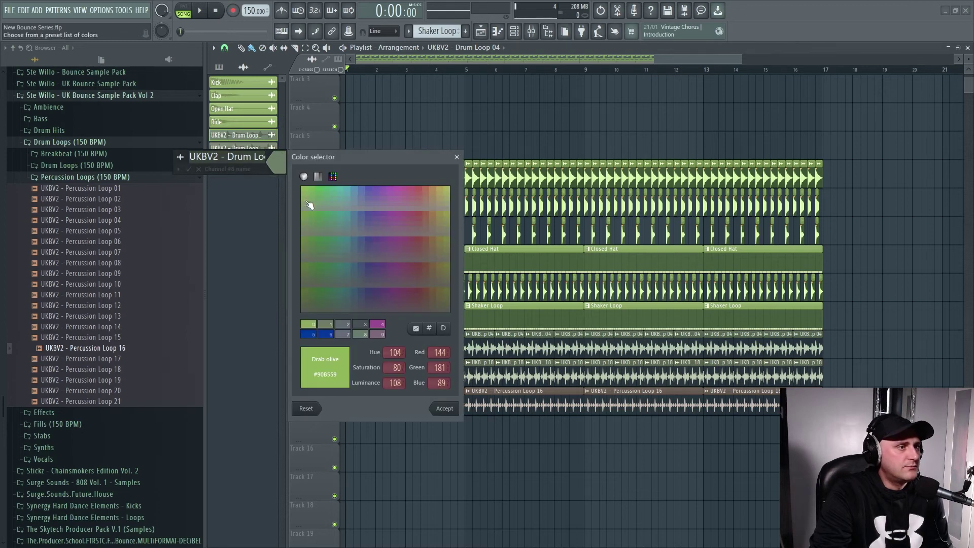
pyautogui.click(445, 409)
pyautogui.press('BackSpace')
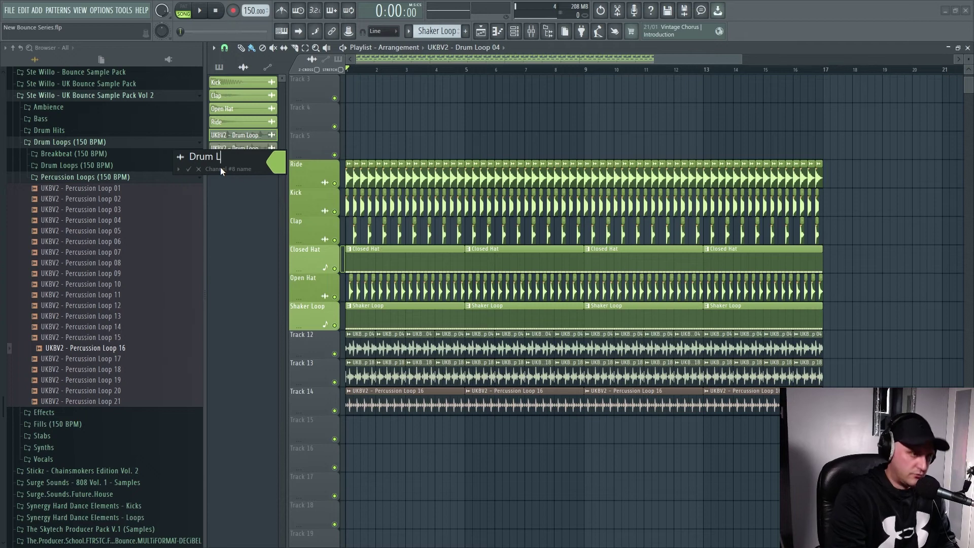
pyautogui.press('Return')
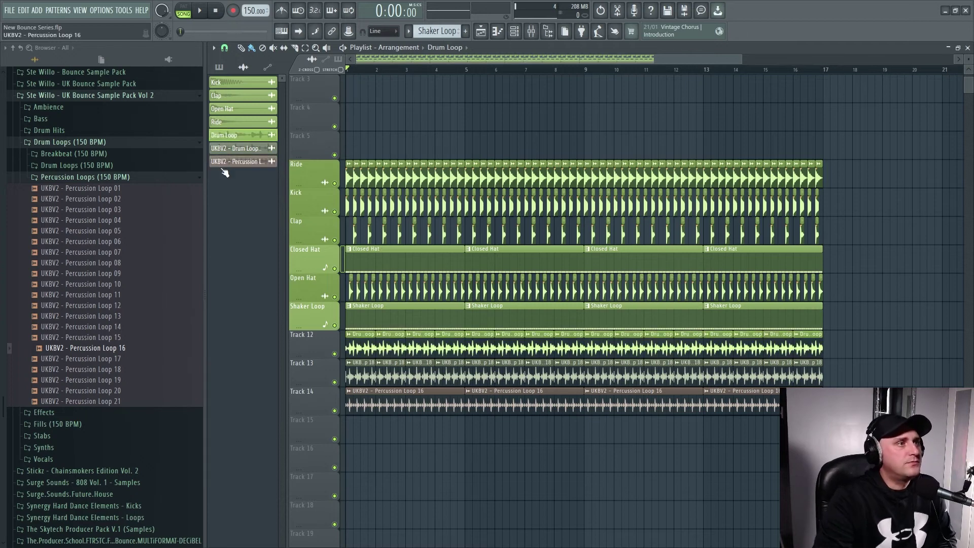
pyautogui.rightClick(307, 346)
pyautogui.click(339, 318)
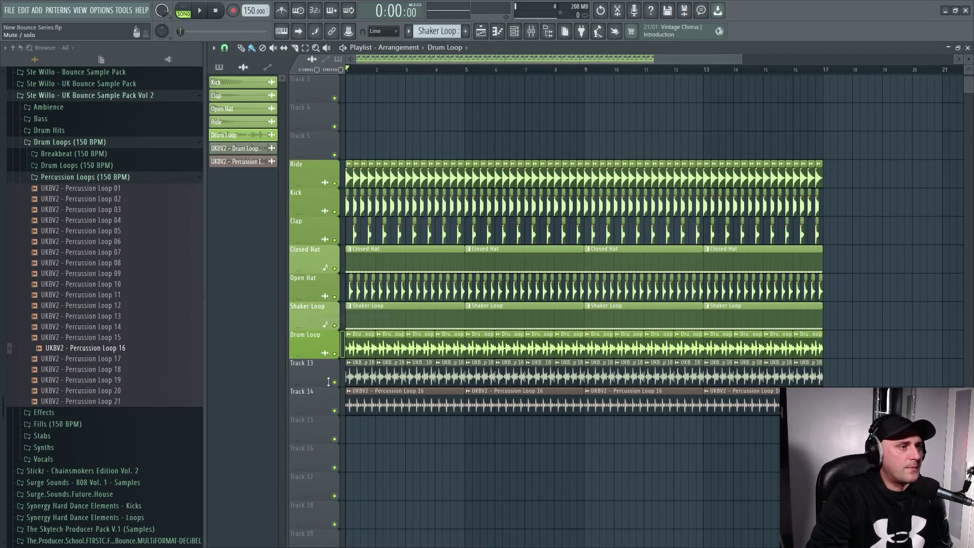
# Step: Rename the Drum Loop 18 channel as Drum Loop 2 and give it Drum Loop's bright green (#90B559)
pyautogui.rightClick(238, 148)
pyautogui.click(270, 185)
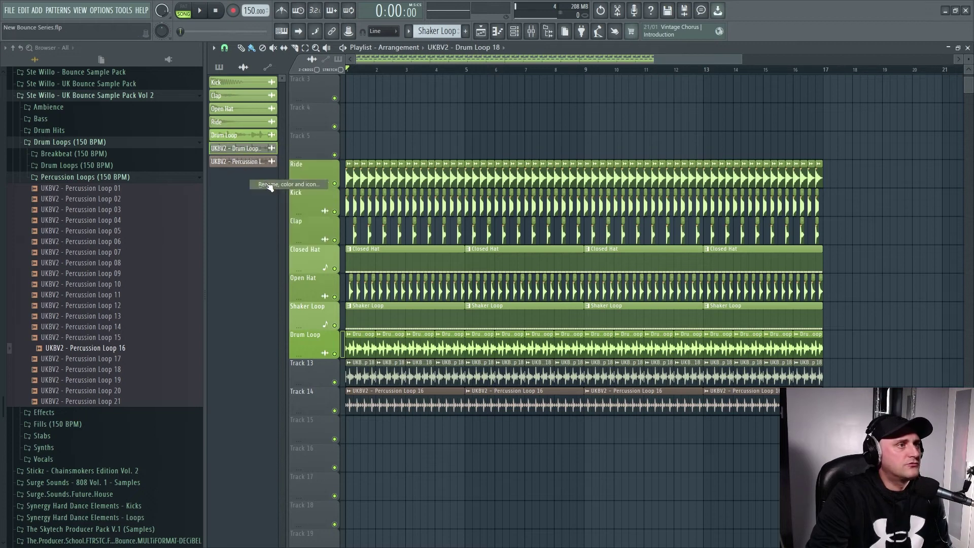
pyautogui.press('BackSpace')
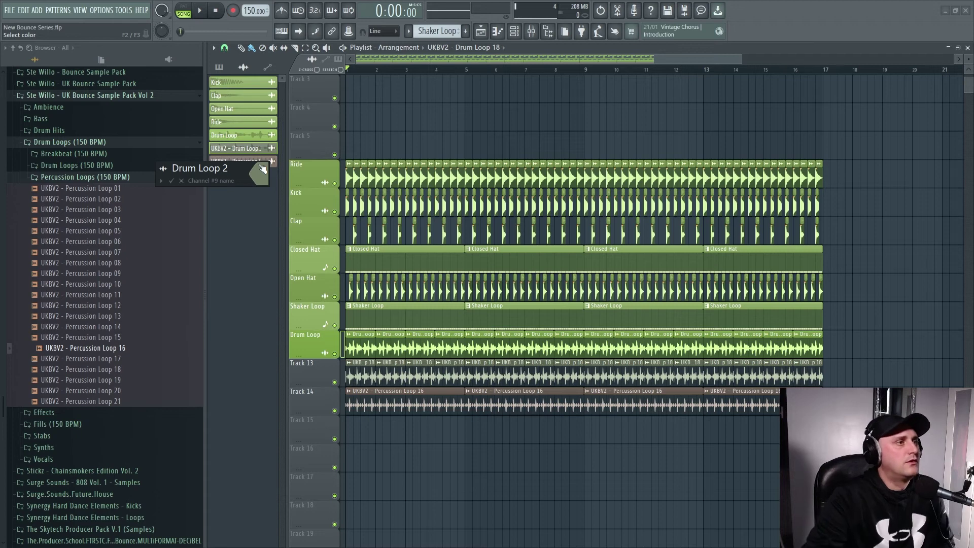
pyautogui.write('Drum Loop 2')
pyautogui.click(262, 170)
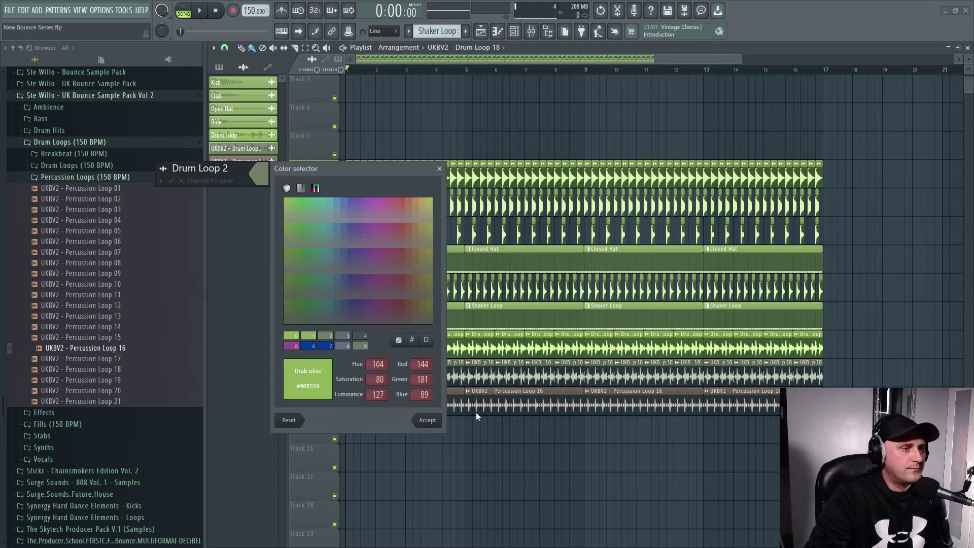
pyautogui.click(428, 419)
pyautogui.click(175, 184)
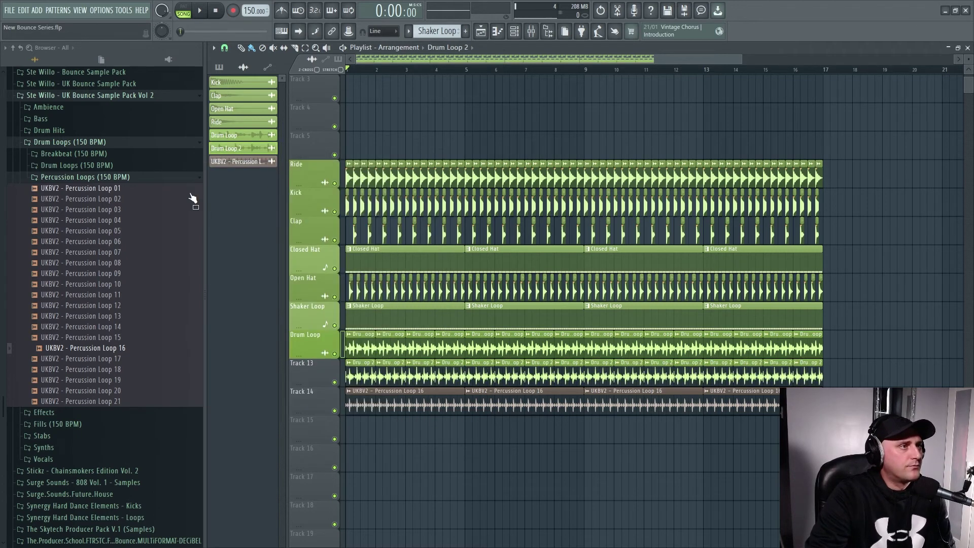
# Step: Rename the UKBV2 - Percussion Loop 16 channel as Tamb Loop and color it the same bright green as the drum loops
pyautogui.rightClick(226, 162)
pyautogui.click(257, 201)
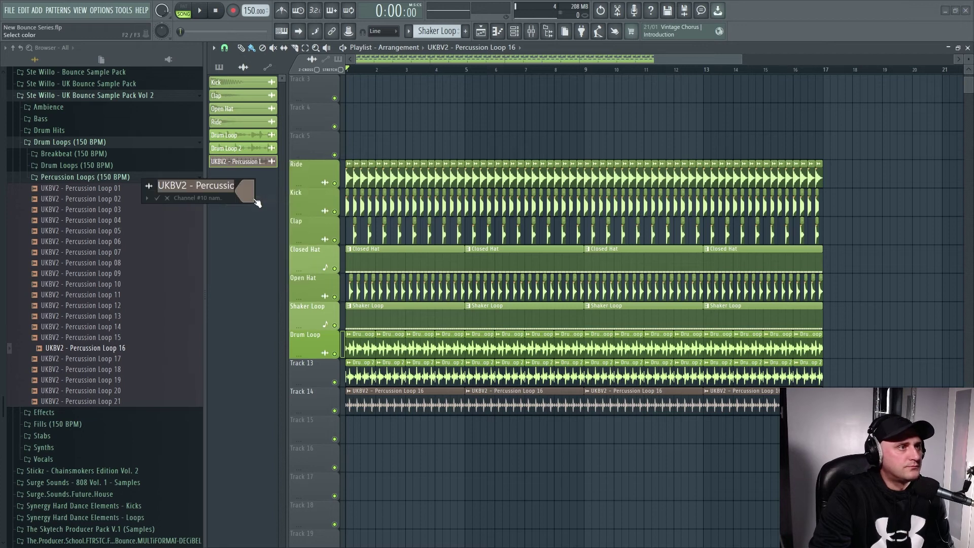
pyautogui.click(245, 191)
pyautogui.click(413, 437)
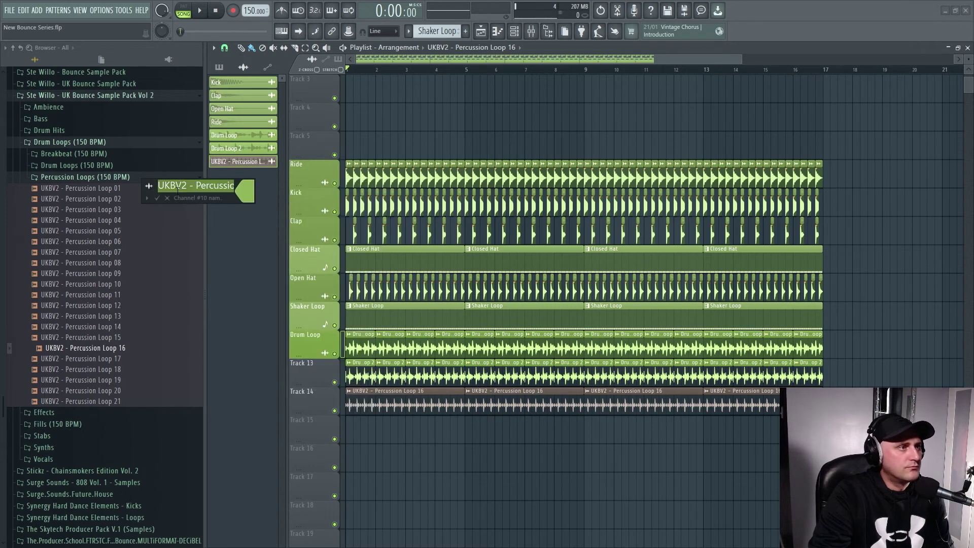
pyautogui.press('BackSpace')
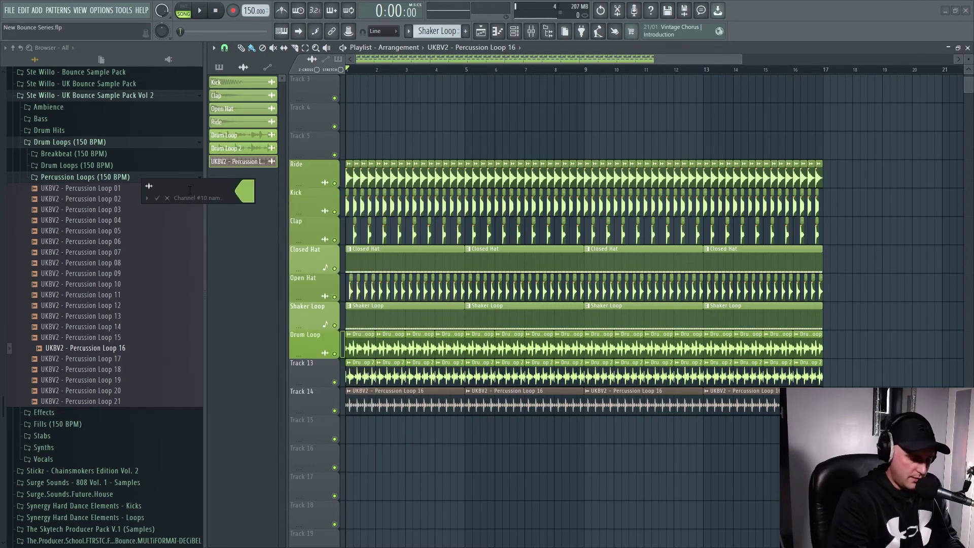
pyautogui.write('Tamb Loop')
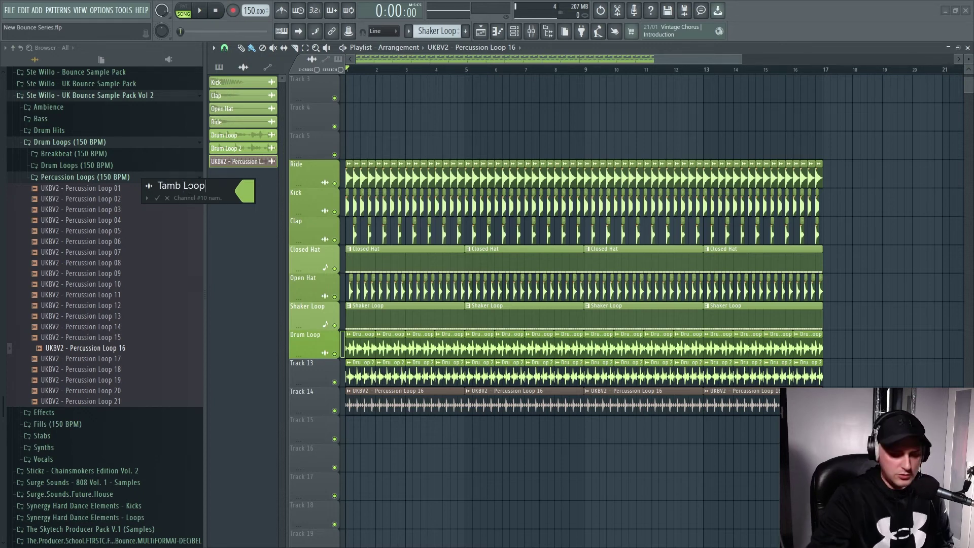
pyautogui.press('Return')
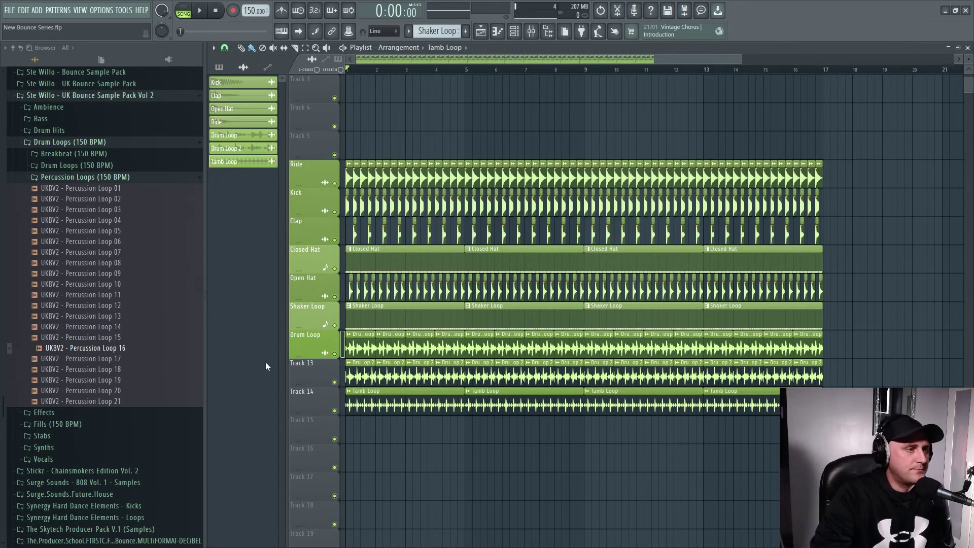
# Step: Auto-name playlist Tracks 13 and 14 from their Drum Loop 2 and Tamb Loop clips
pyautogui.rightClick(312, 377)
pyautogui.click(355, 319)
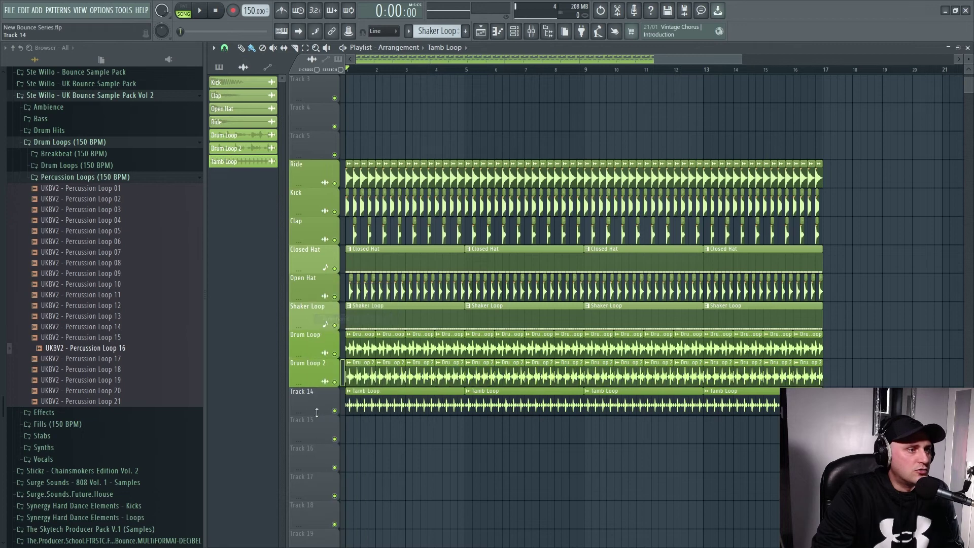
pyautogui.rightClick(310, 407)
pyautogui.click(332, 319)
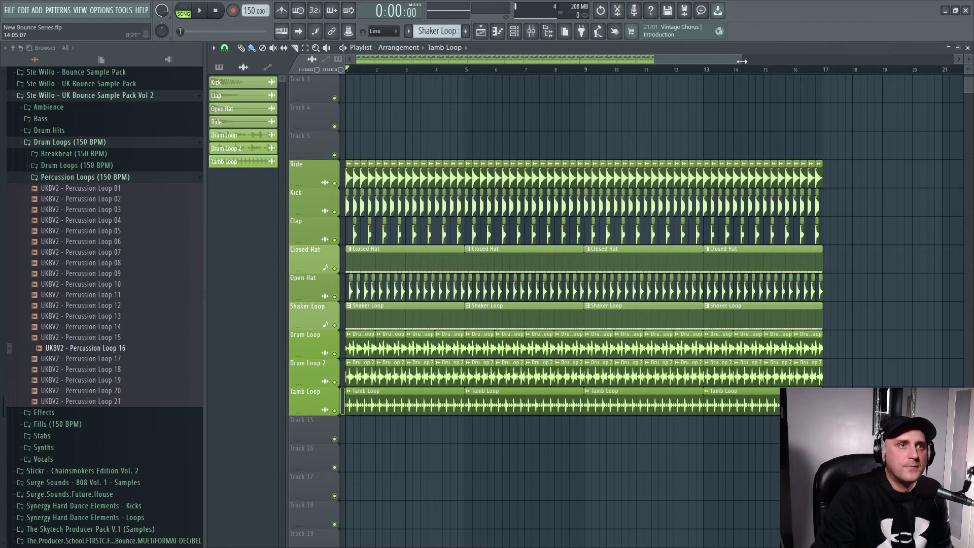
# Step: Audition crash samples from the sample pack's Drum Hits and add UKBV2 - Crash 03 to Track 15 at bar 1
pyautogui.moveTo(742, 61); pyautogui.dragTo(807, 61)
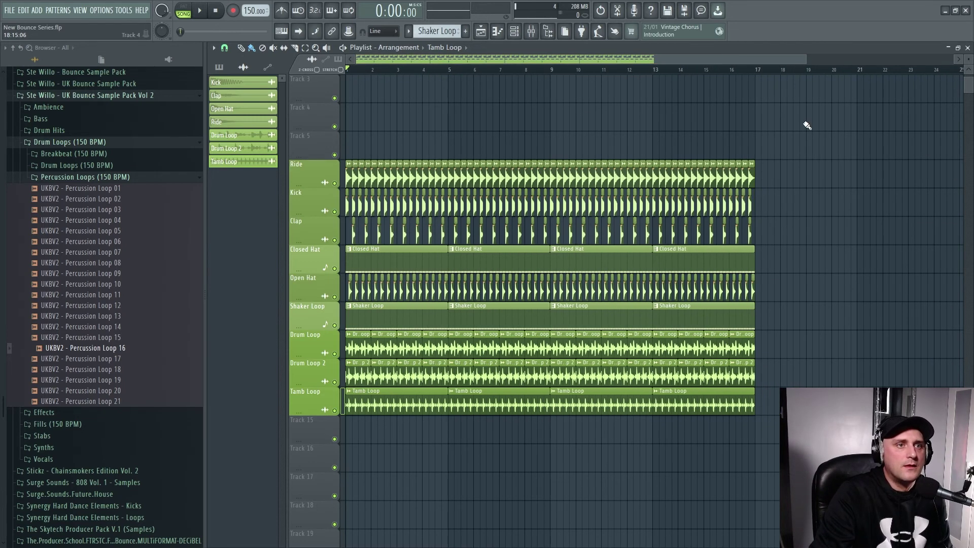
pyautogui.click(99, 142)
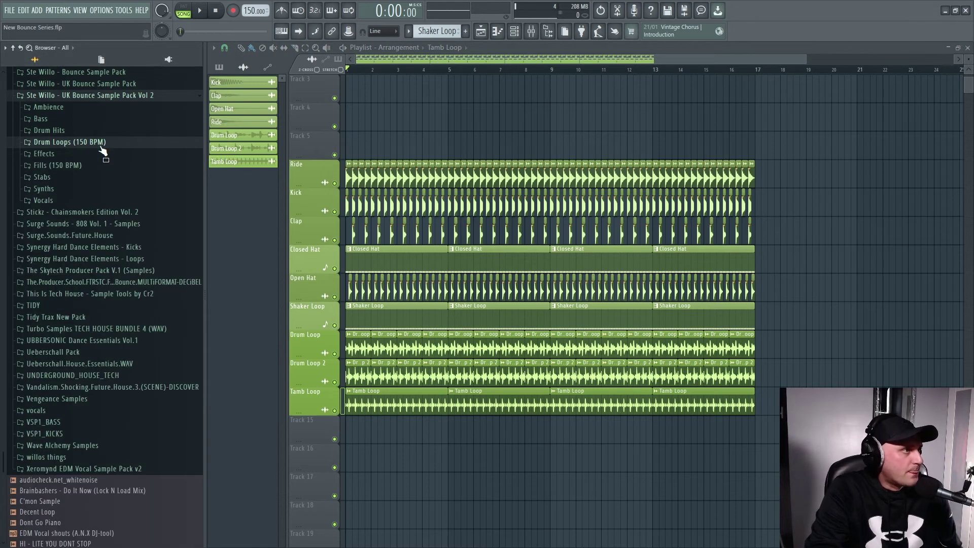
pyautogui.click(71, 131)
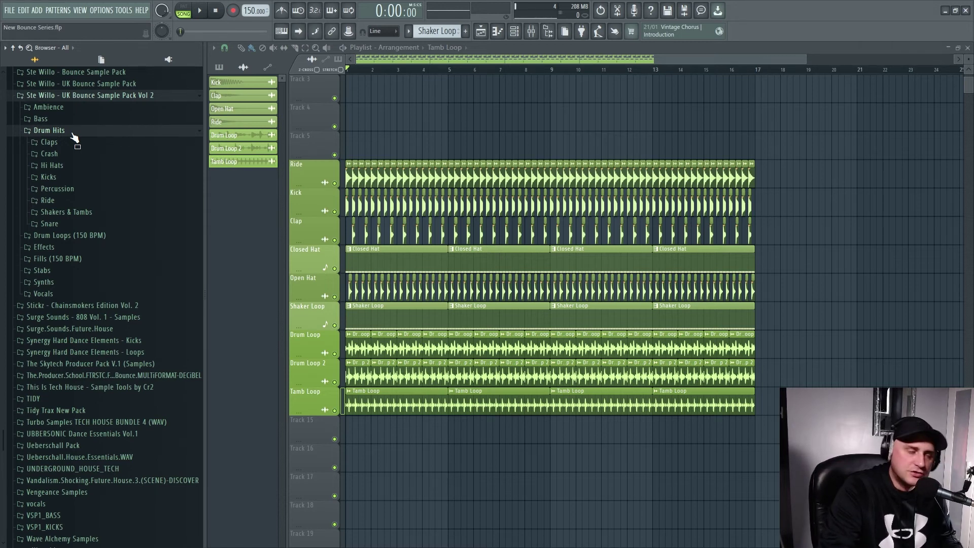
pyautogui.click(75, 155)
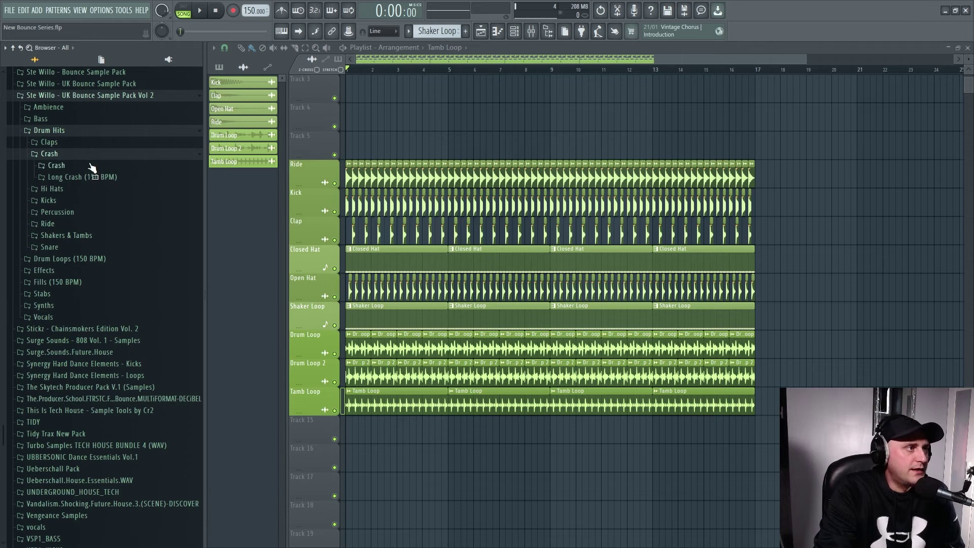
pyautogui.click(94, 168)
pyautogui.click(97, 208)
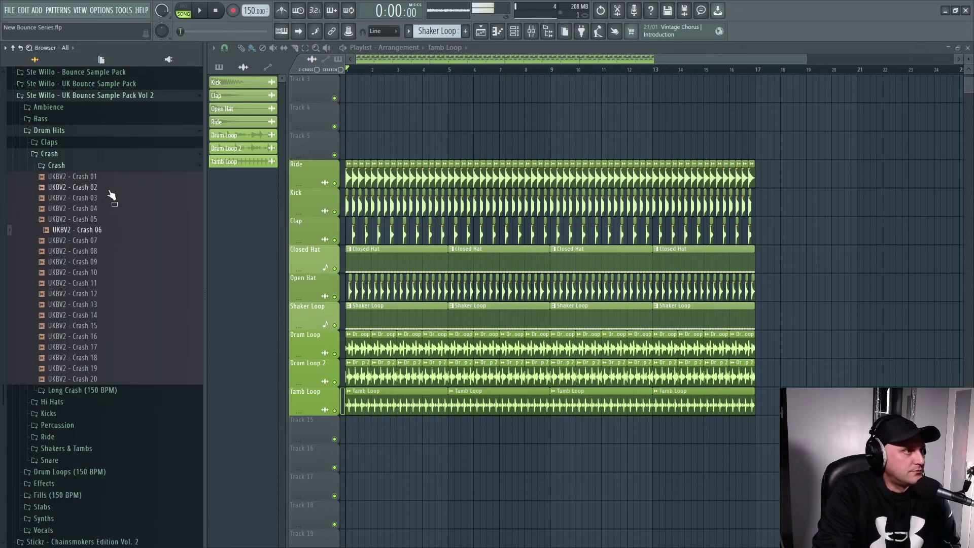
pyautogui.click(109, 187)
pyautogui.click(114, 198)
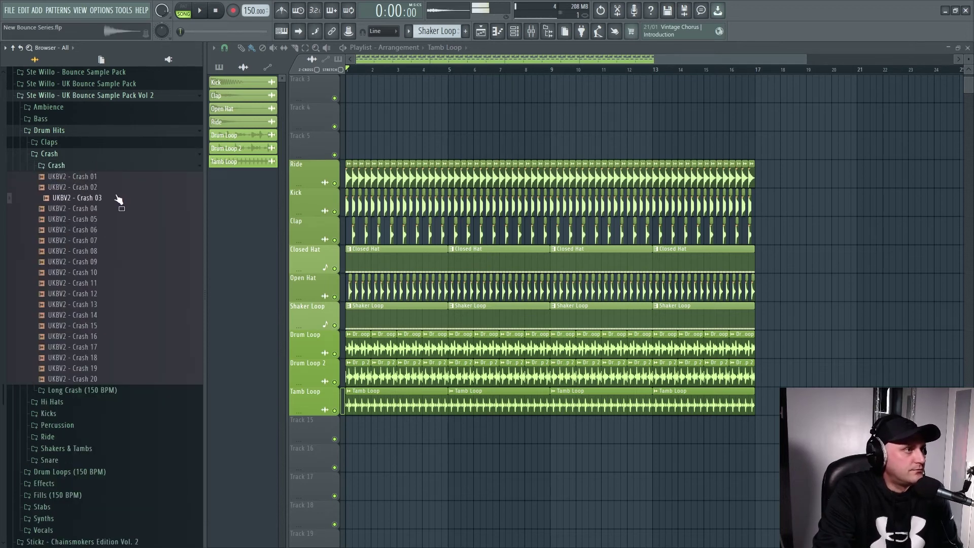
pyautogui.moveTo(104, 199); pyautogui.dragTo(349, 428)
pyautogui.scroll(-3, 414, 399)
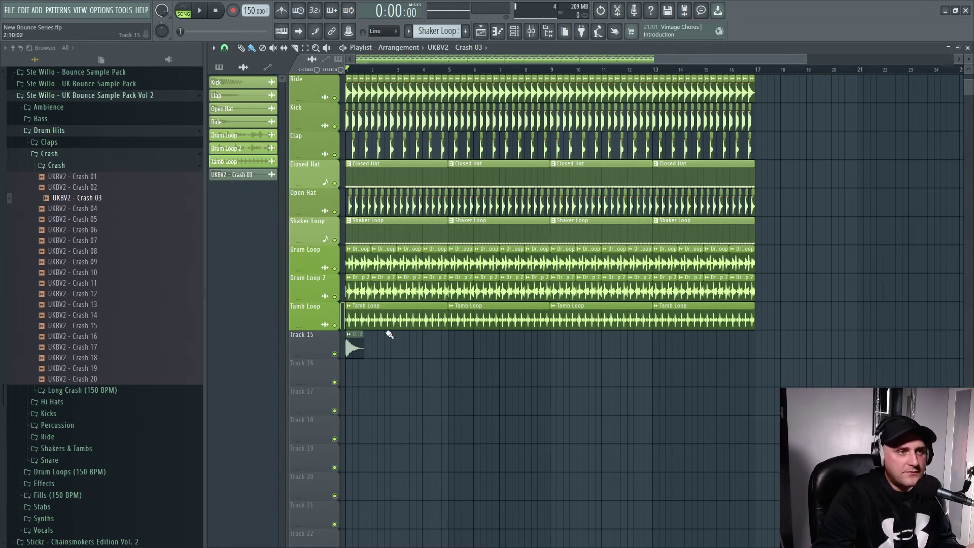
# Step: Place further copies of the Crash 03 clip on Track 15 at bars 9 and 17
pyautogui.click(355, 343)
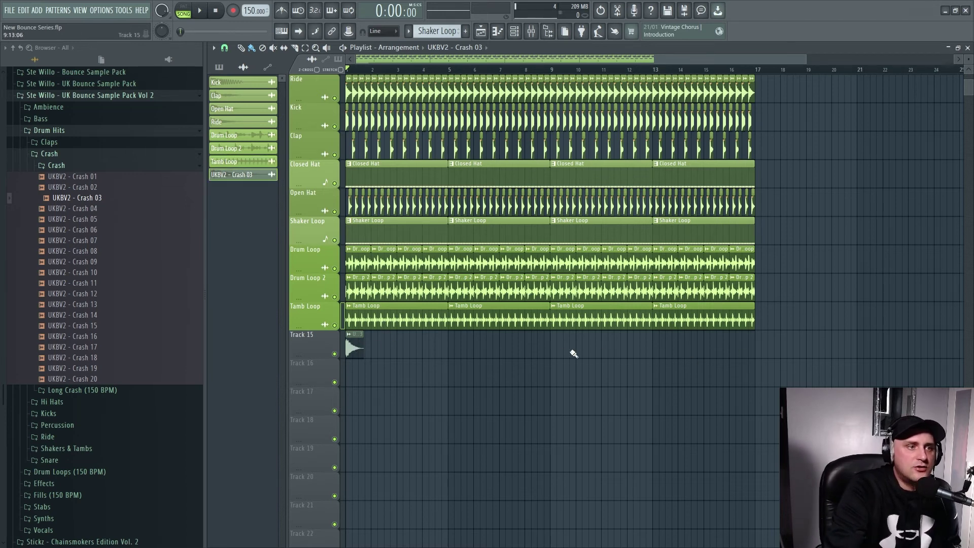
pyautogui.click(557, 354)
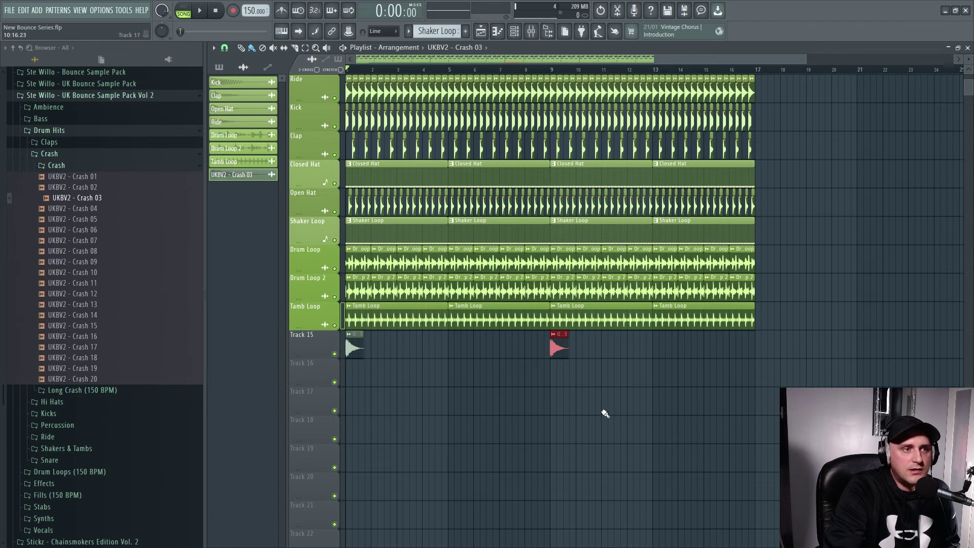
pyautogui.click(757, 349)
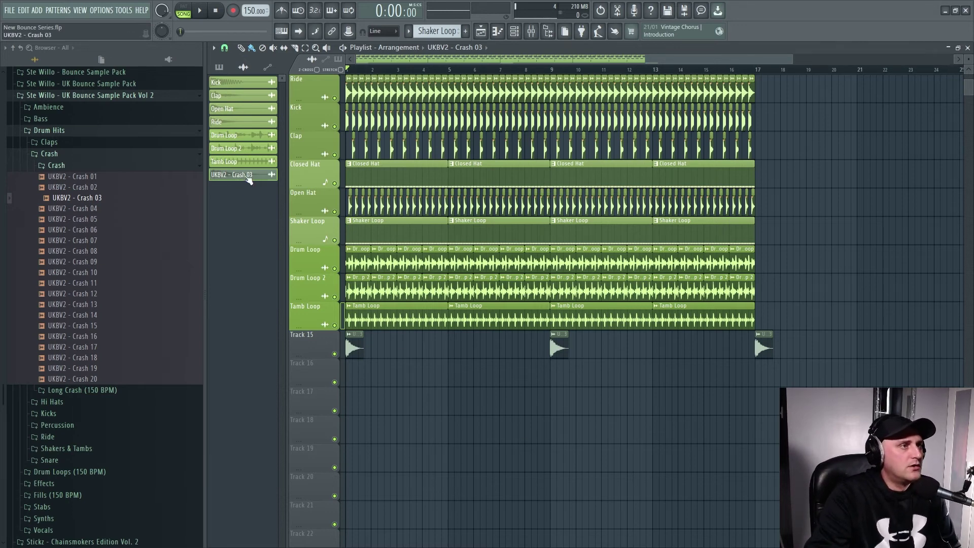
# Step: Assign the Crash 03 audio clip to mixer track 15 and name that mixer track Crash
pyautogui.doubleClick(354, 345)
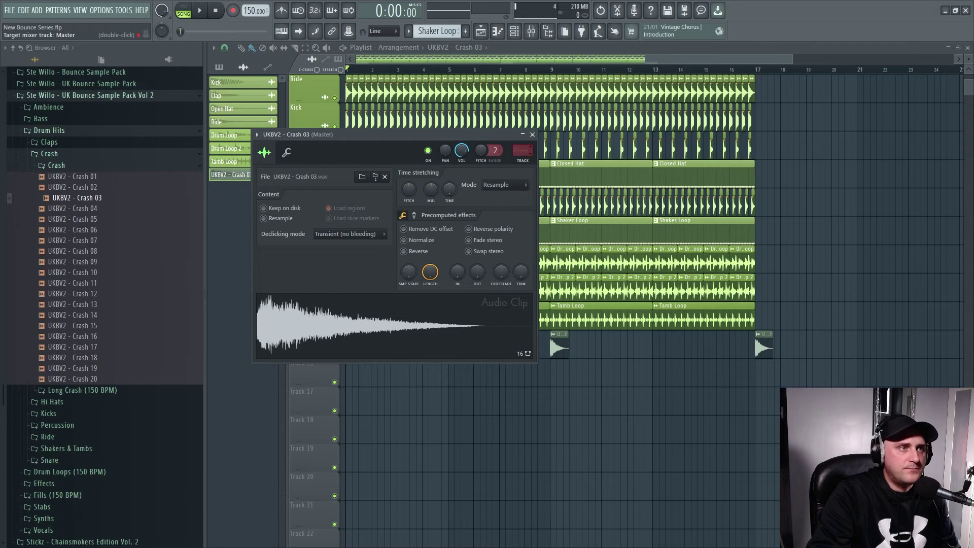
pyautogui.doubleClick(528, 151)
pyautogui.moveTo(528, 150); pyautogui.dragTo(528, 130)
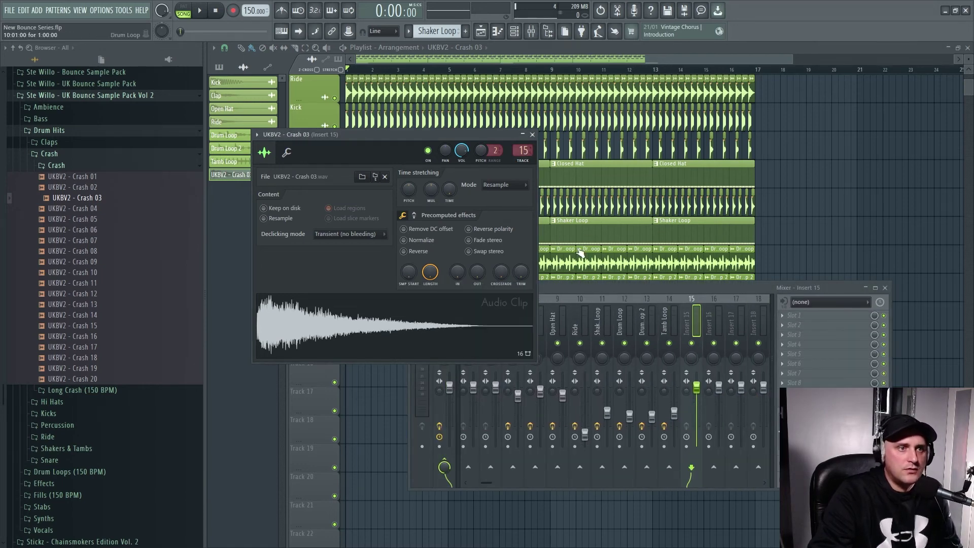
pyautogui.rightClick(695, 333)
pyautogui.click(733, 257)
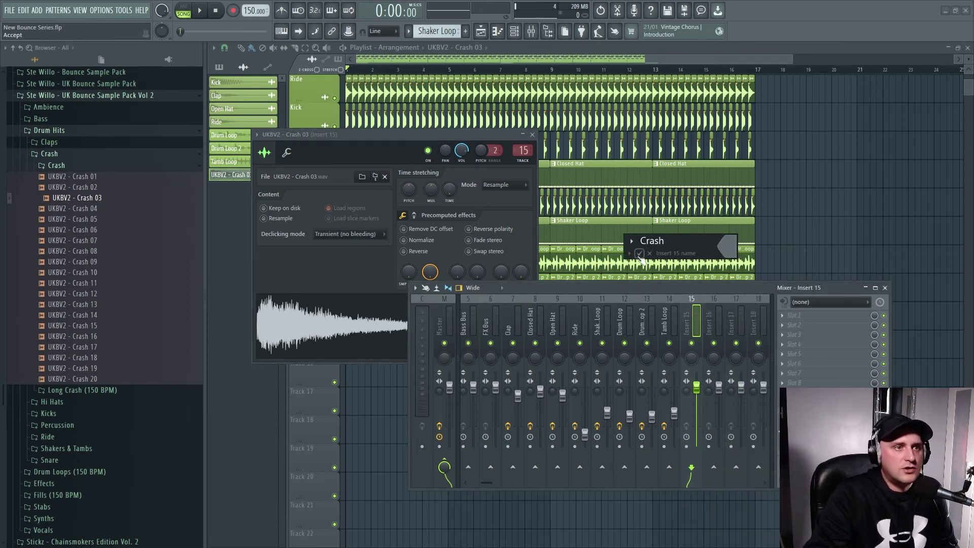
pyautogui.press('Return')
# Step: Route the Crash mixer track only to the Drum Bus and lower its fader to about -11.4 dB
pyautogui.scroll(1, 629, 299)
pyautogui.scroll(3, 608, 310)
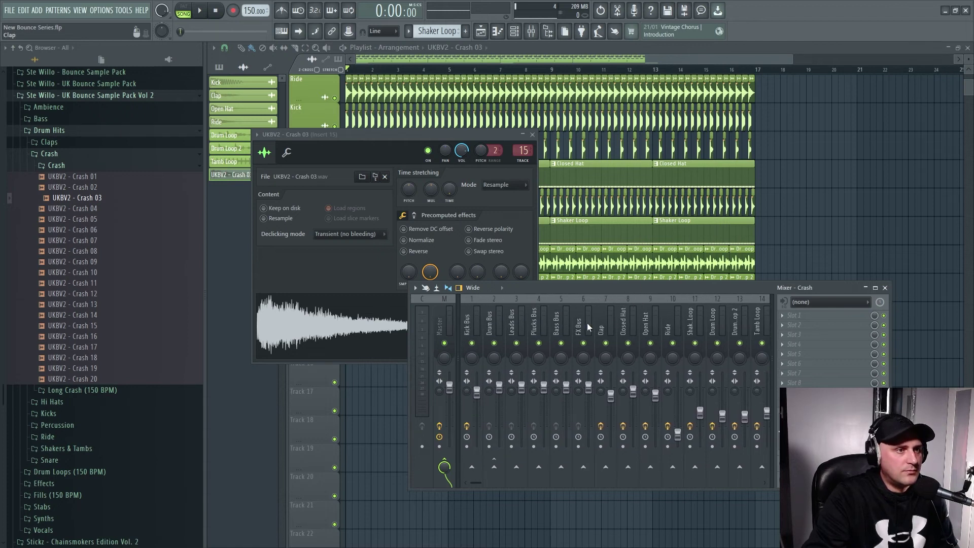
pyautogui.click(495, 460)
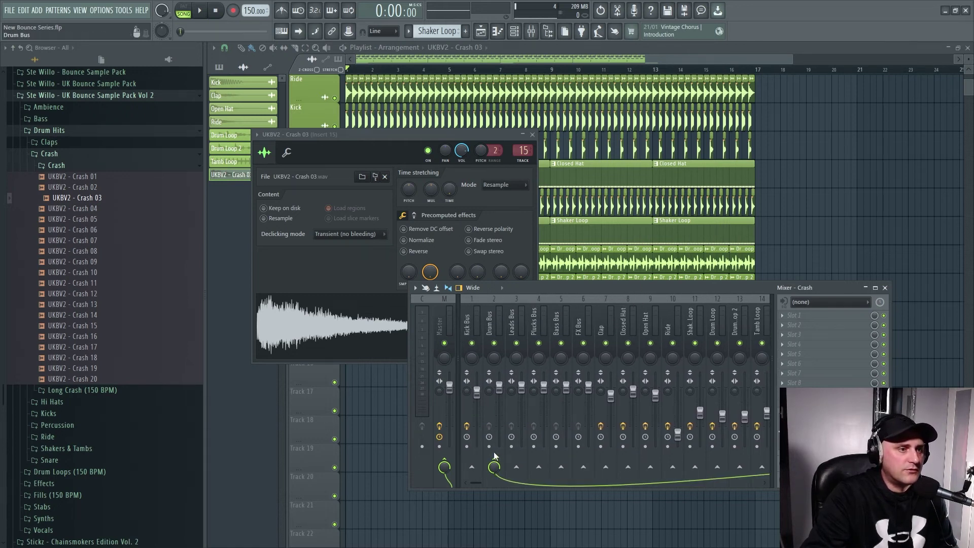
pyautogui.click(493, 459)
pyautogui.rightClick(494, 464)
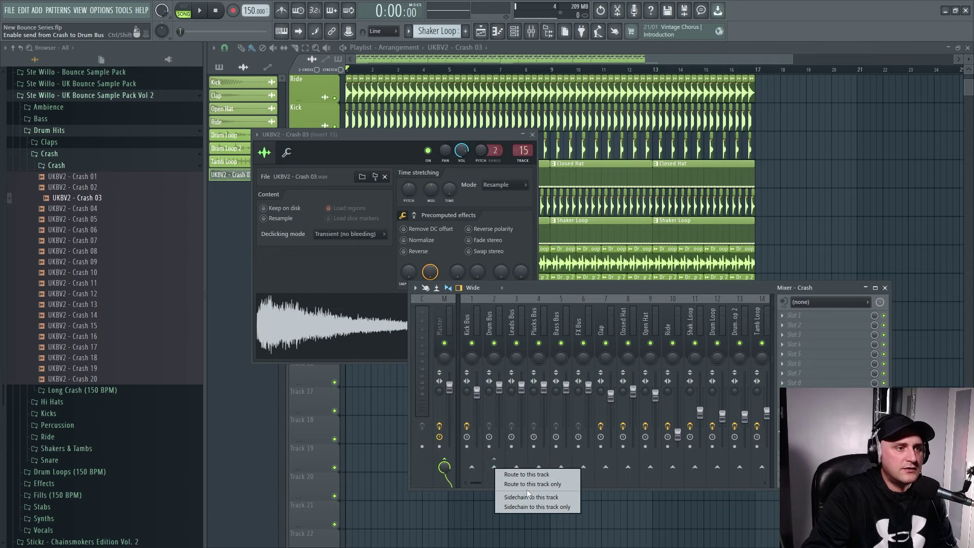
pyautogui.click(528, 485)
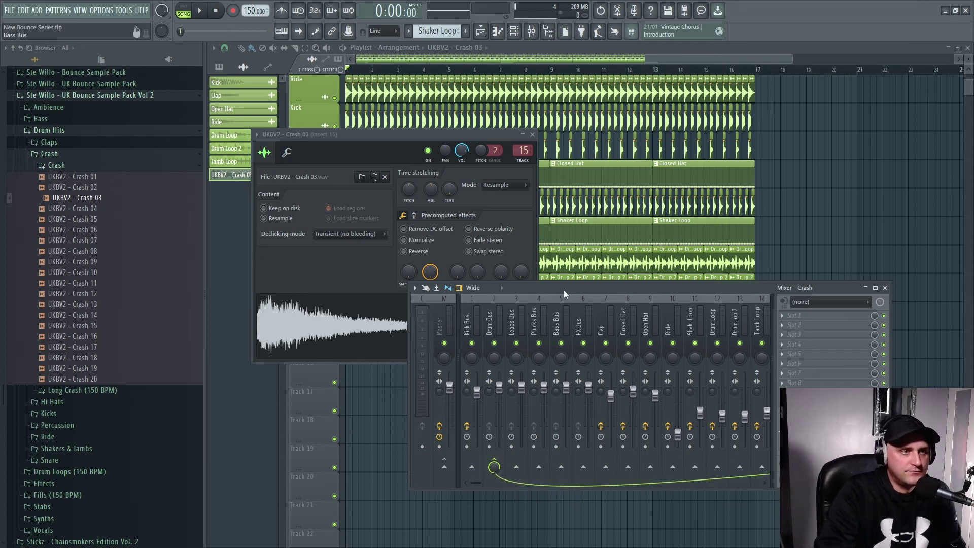
pyautogui.scroll(-3, 570, 299)
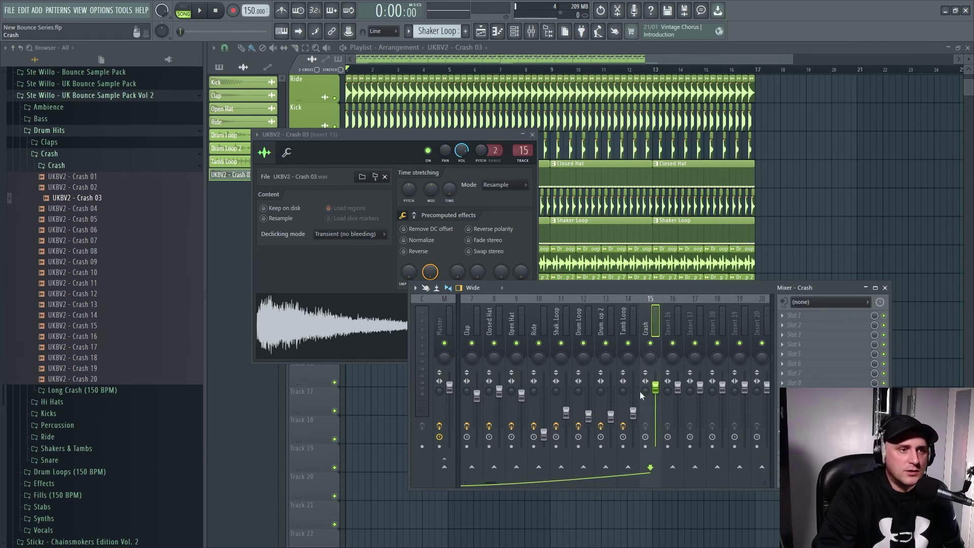
pyautogui.moveTo(656, 396); pyautogui.dragTo(657, 420)
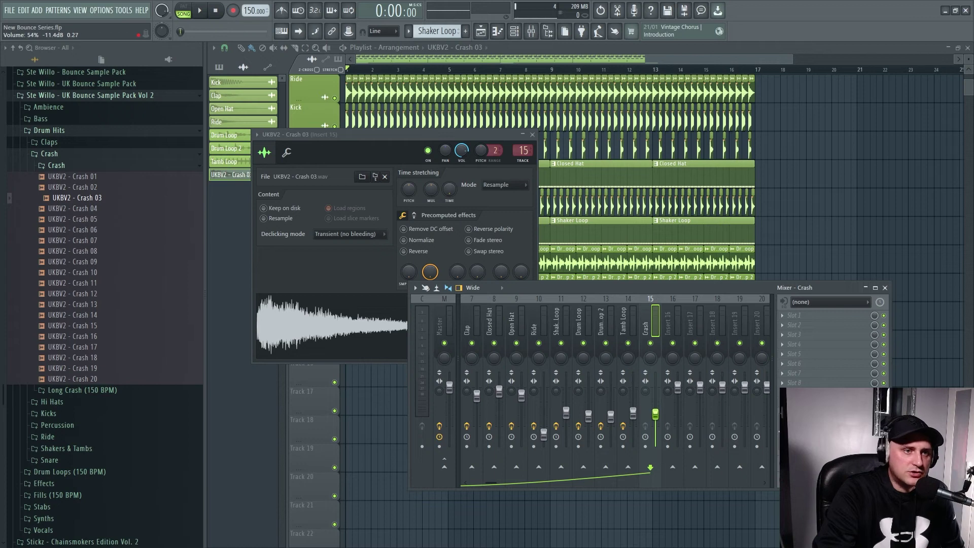
# Step: Add Fruity parametric EQ 2 to the Crash mixer track and set band 1 to a high pass at about 232 Hz
pyautogui.click(793, 315)
pyautogui.click(635, 23)
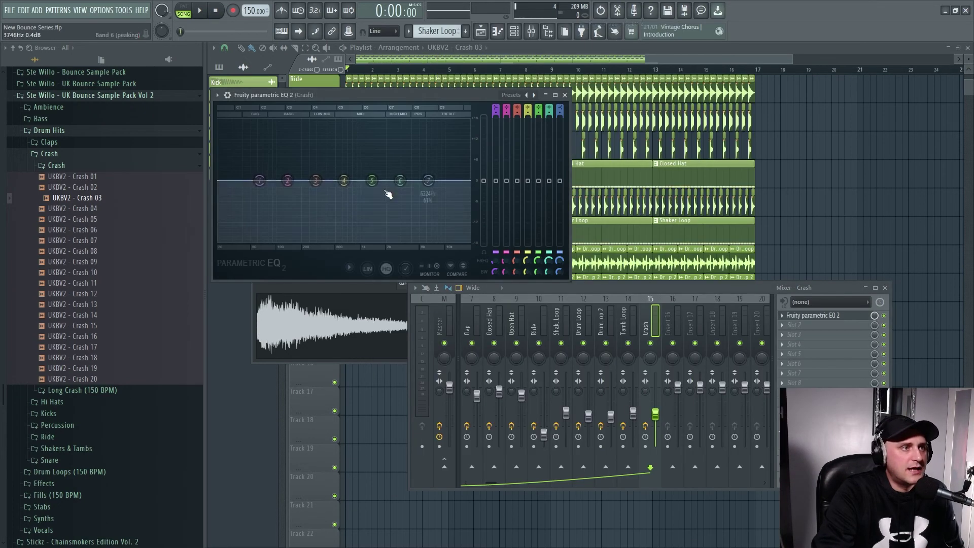
pyautogui.rightClick(259, 181)
pyautogui.moveTo(274, 207)
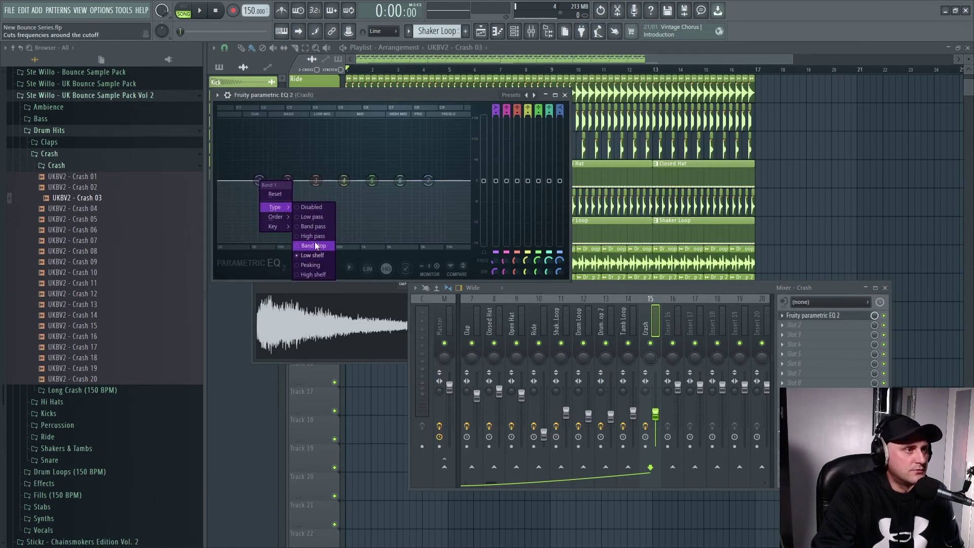
pyautogui.click(314, 236)
pyautogui.moveTo(259, 180); pyautogui.dragTo(307, 181)
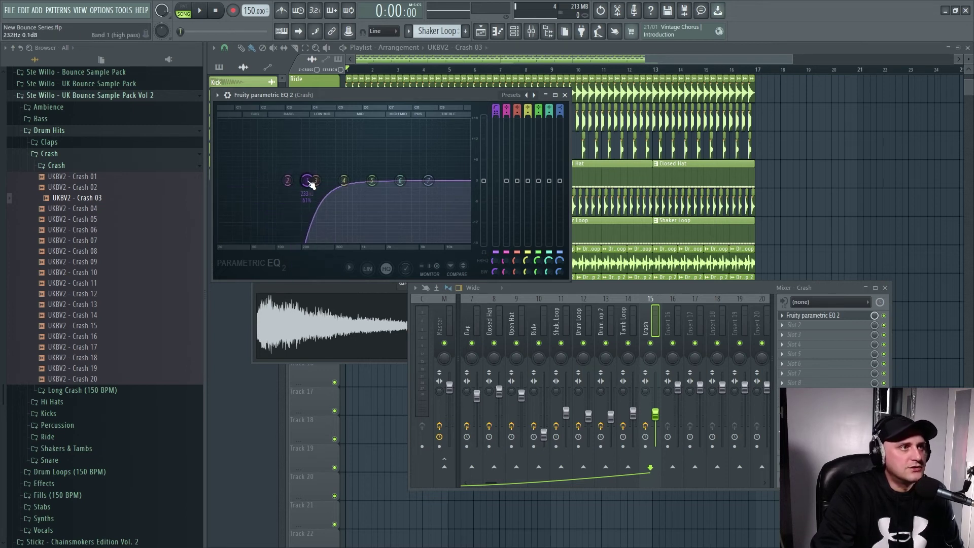
# Step: Play the arrangement to check the crash in the mix and fine-tune the Crash fader to about -10.8 dB
pyautogui.press('space')
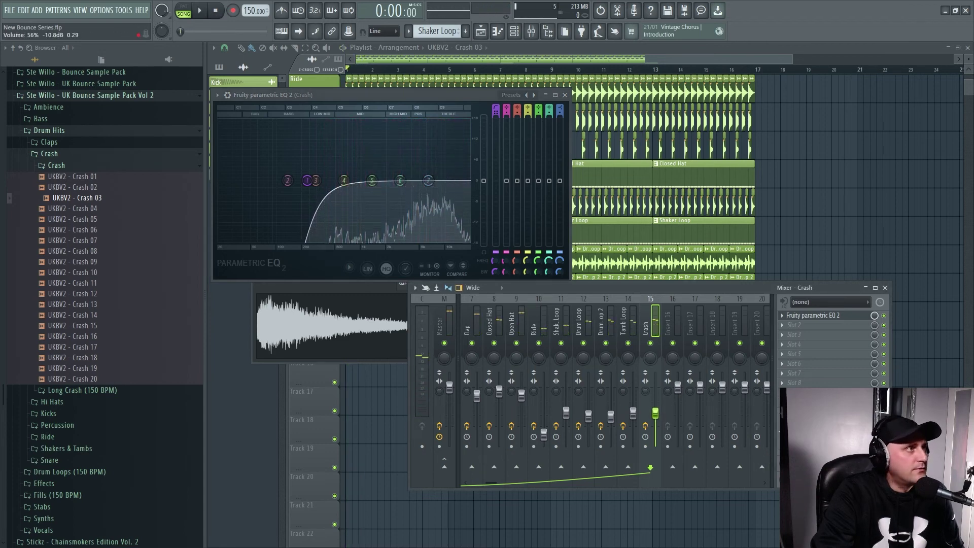
pyautogui.click(213, 12)
pyautogui.press('space')
pyautogui.click(212, 12)
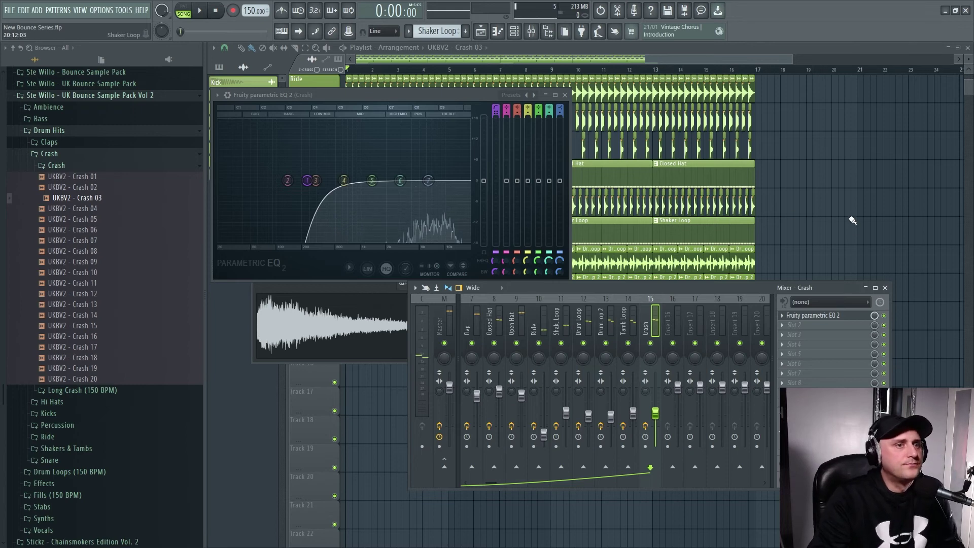
# Step: Rename the UKBV2 - Crash 03 audio clip to Crash
pyautogui.press('F12')
pyautogui.moveTo(792, 60); pyautogui.dragTo(744, 60)
pyautogui.rightClick(239, 179)
pyautogui.click(264, 214)
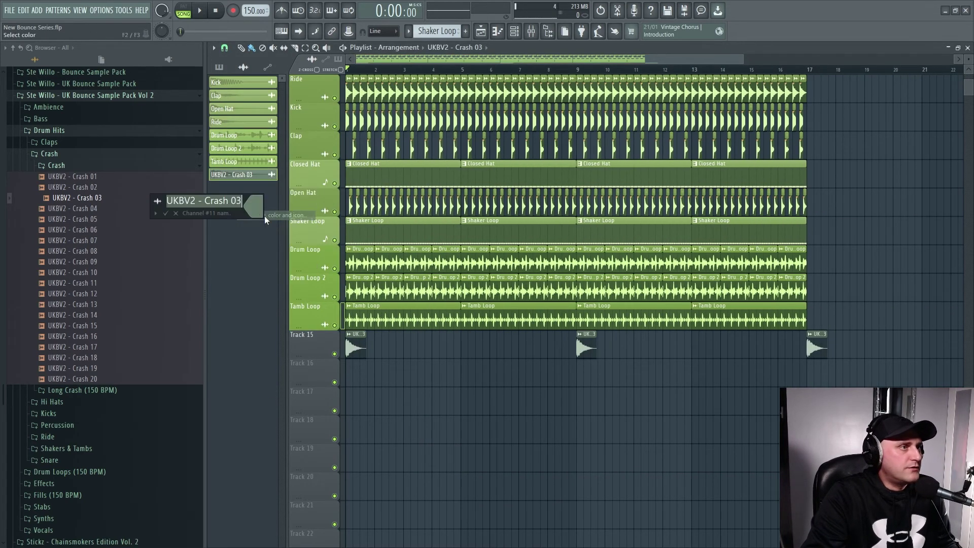
pyautogui.write('Crash')
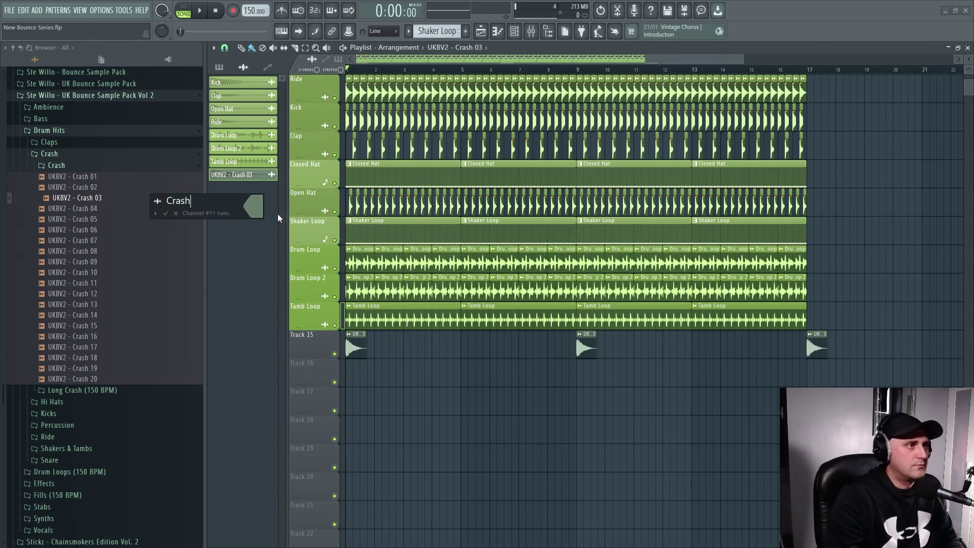
pyautogui.press('Return')
# Step: Color the Crash audio clip Drab olive (#90B559) and auto-name playlist Track 15 from its clips
pyautogui.rightClick(258, 176)
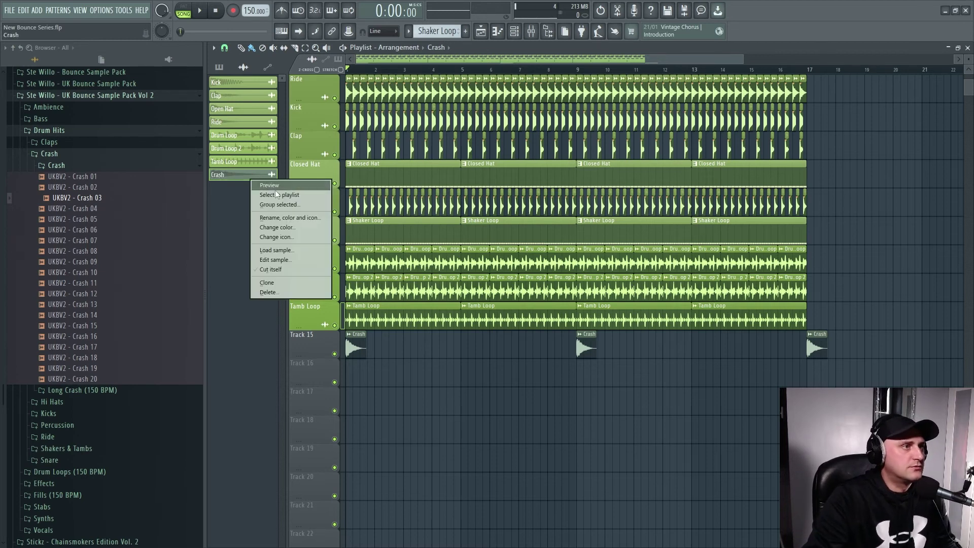
pyautogui.click(281, 217)
pyautogui.click(342, 372)
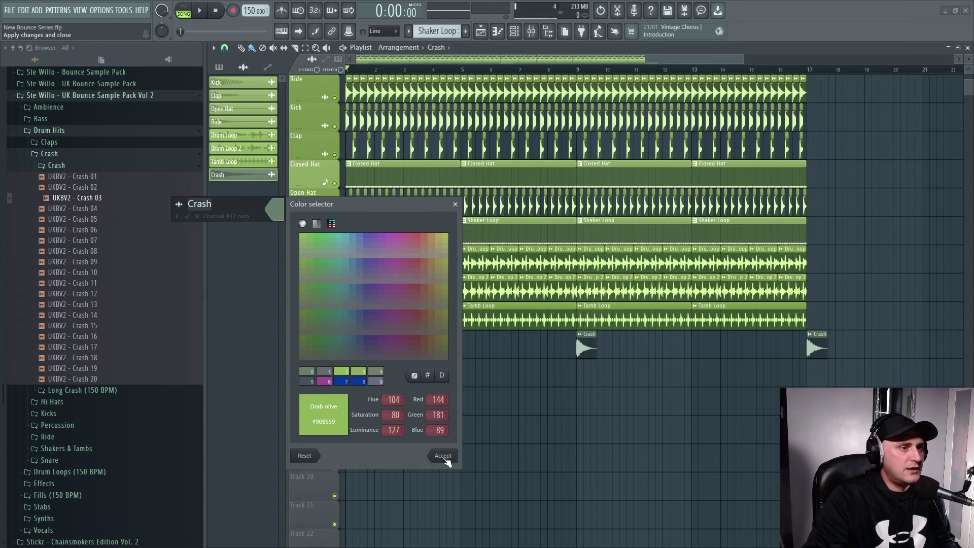
pyautogui.click(443, 456)
pyautogui.click(188, 216)
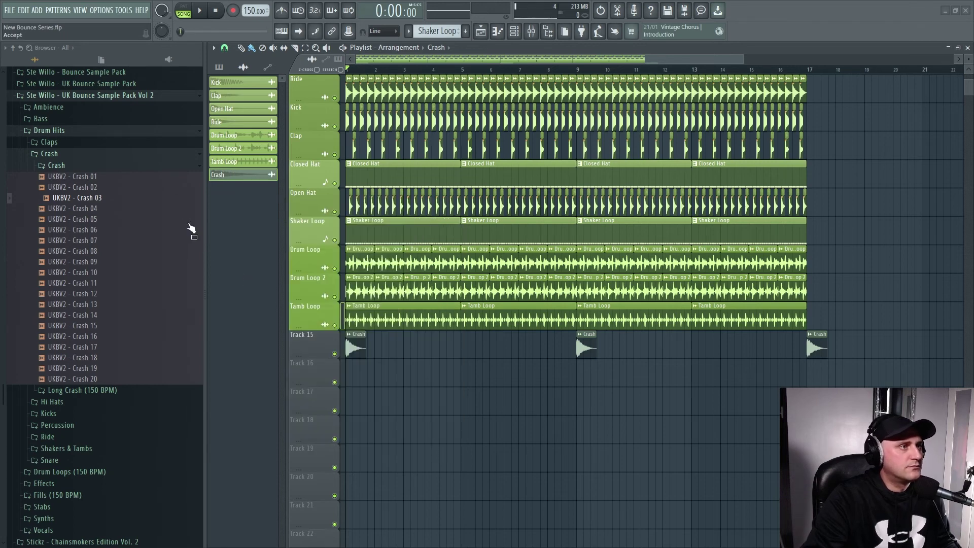
pyautogui.rightClick(304, 345)
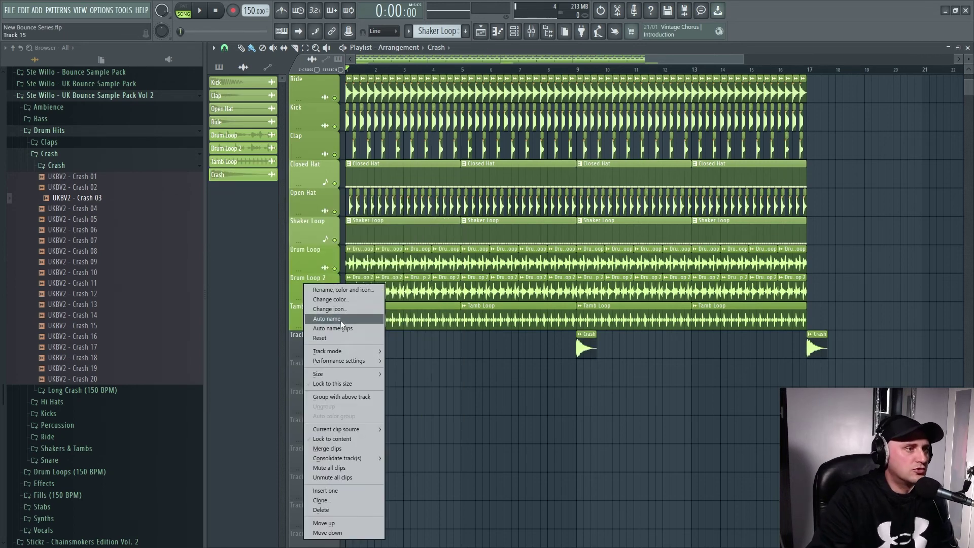
pyautogui.click(339, 321)
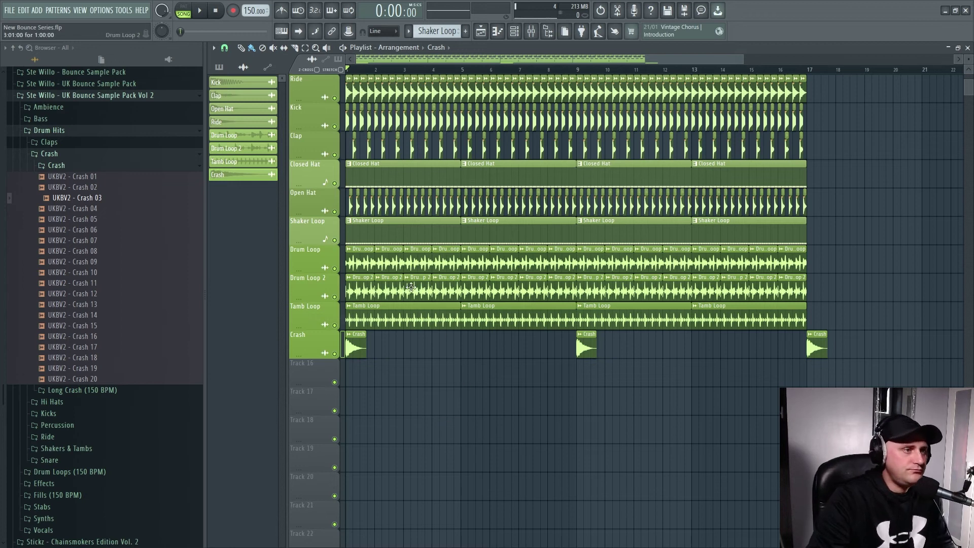
# Step: Play the opening of the arrangement twice to hear the first crash with the drums
pyautogui.click(200, 11)
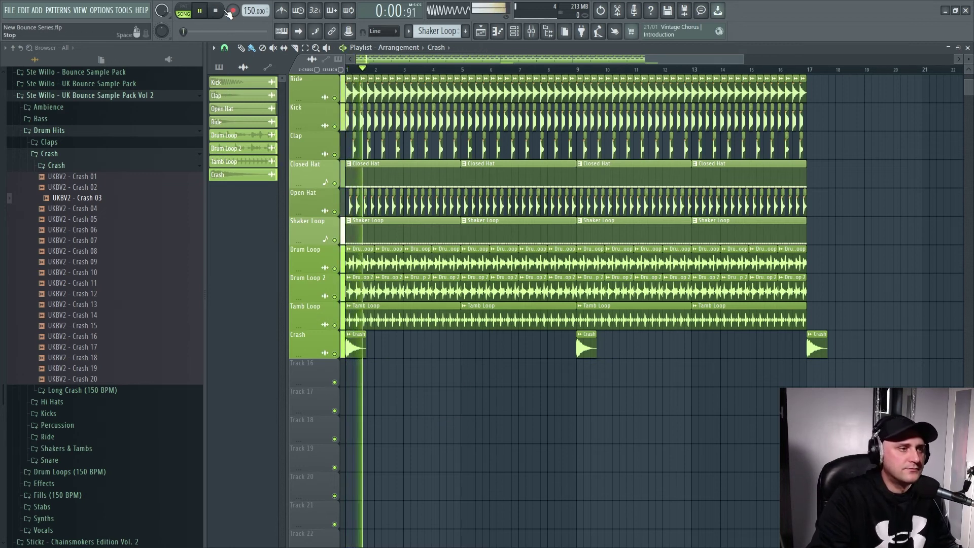
pyautogui.click(215, 9)
pyautogui.click(200, 10)
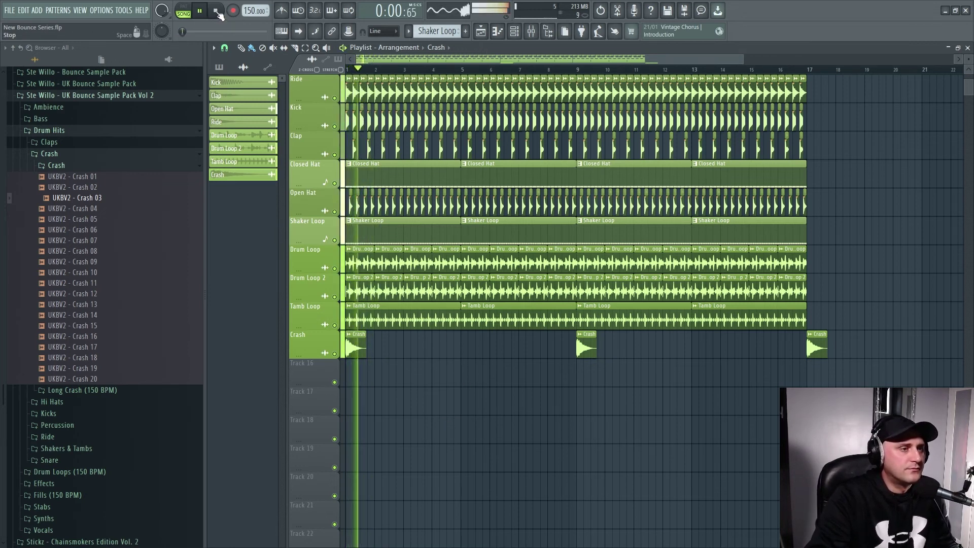
pyautogui.click(216, 10)
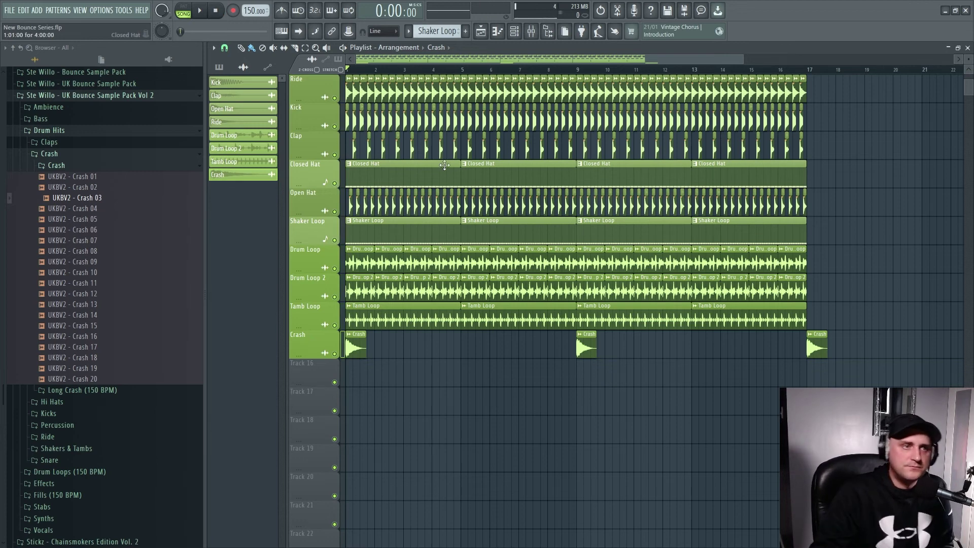
# Step: Audition snare samples in the Snare folder of UK Bounce Sample Pack Vol 2, including Snare 04, Snare 02 and Snare 11
pyautogui.moveTo(745, 59); pyautogui.dragTo(893, 339)
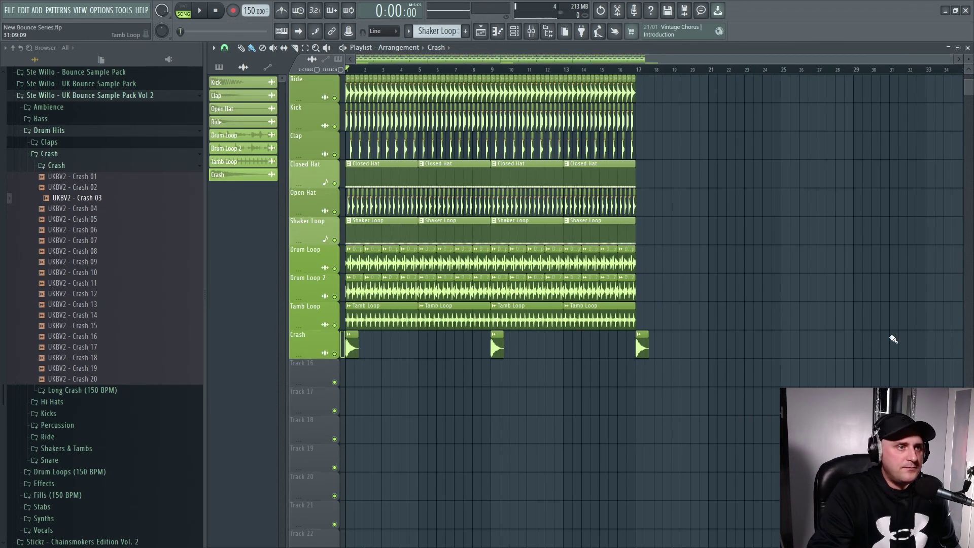
pyautogui.click(72, 167)
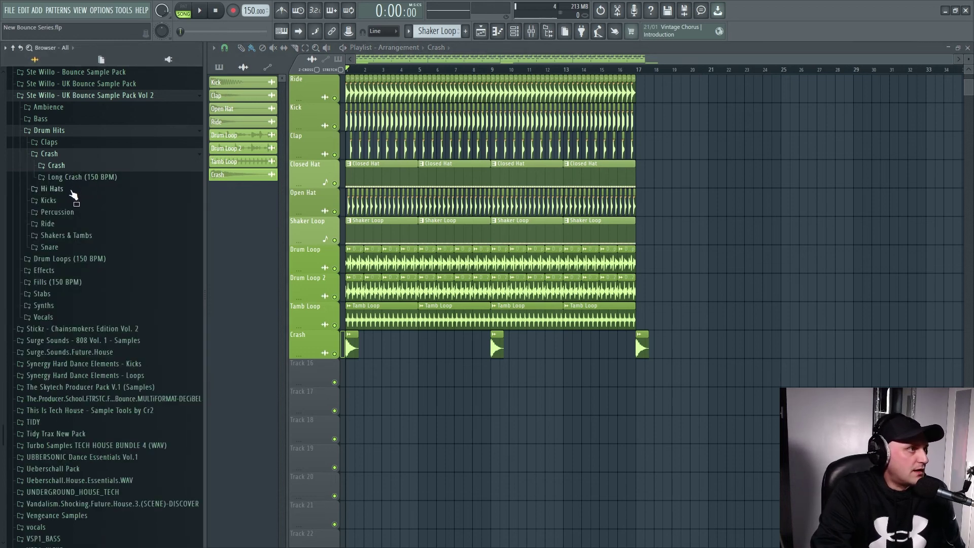
pyautogui.click(75, 247)
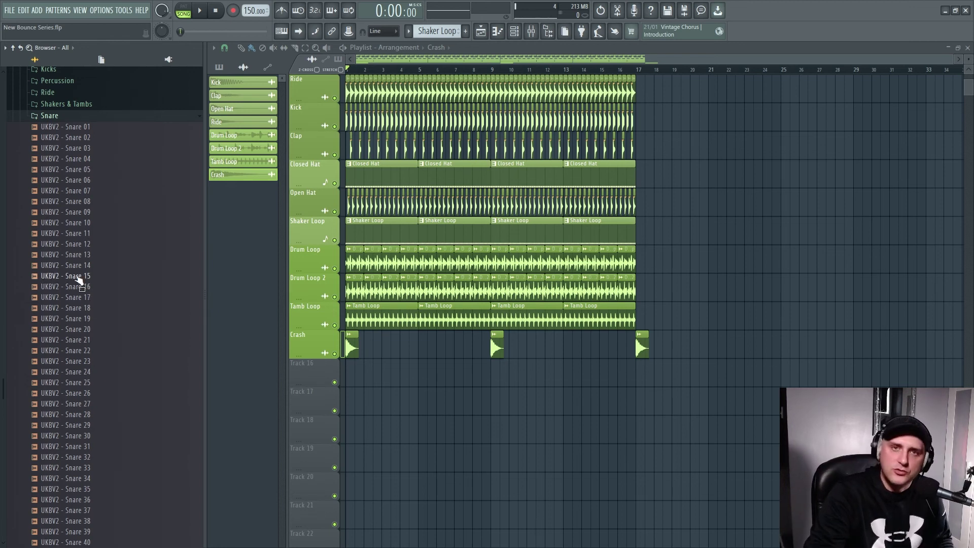
pyautogui.click(133, 161)
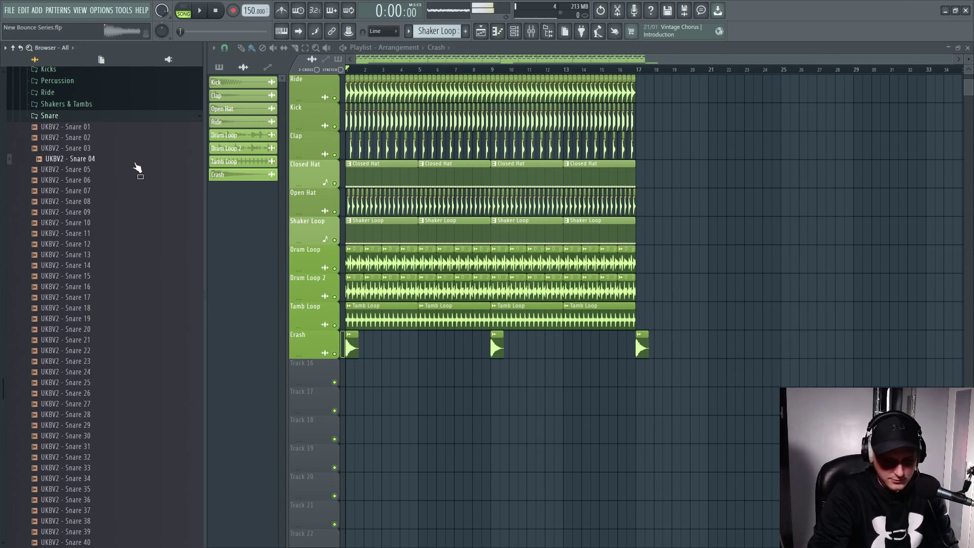
pyautogui.press('Up')
pyautogui.press('Up')
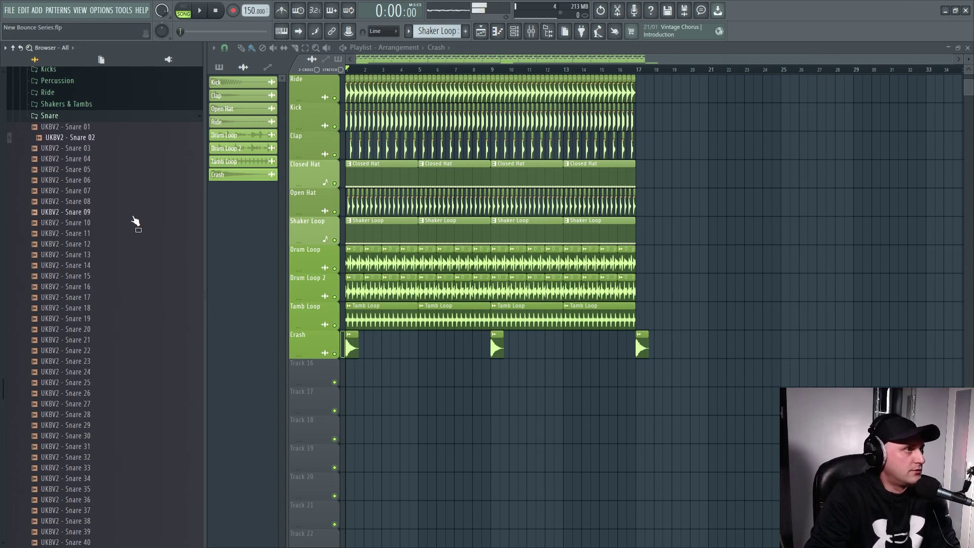
pyautogui.click(175, 234)
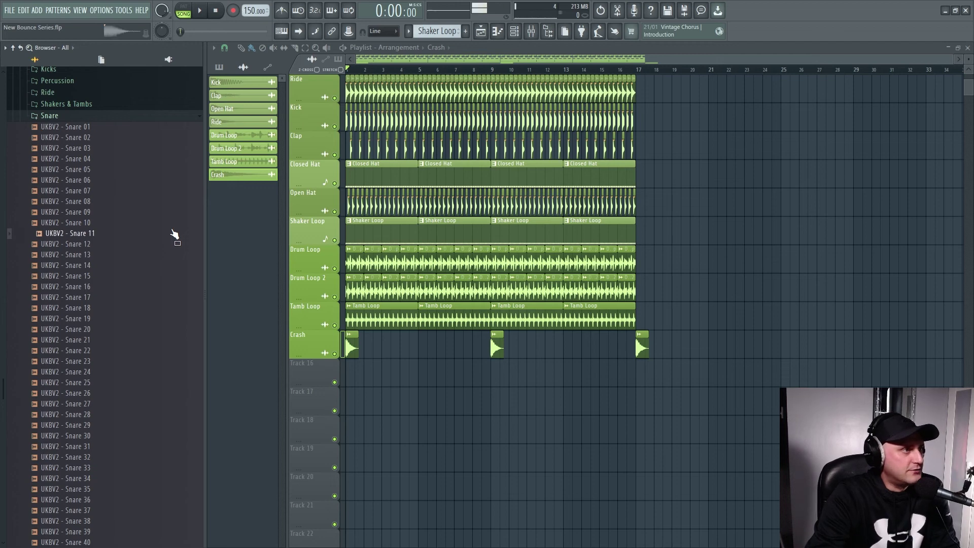
pyautogui.click(107, 235)
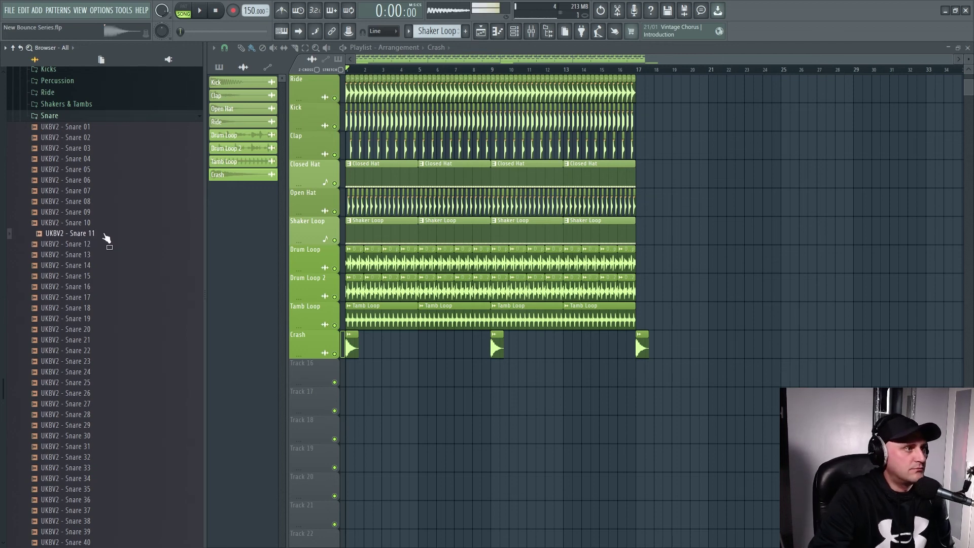
# Step: Open the channel rack and filter it to show the Unsorted channels
pyautogui.click(548, 31)
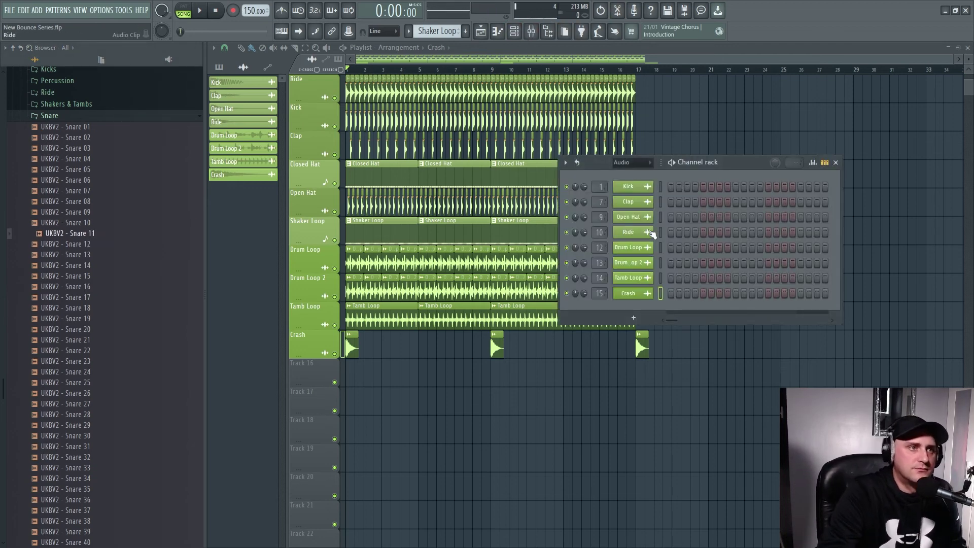
pyautogui.click(629, 163)
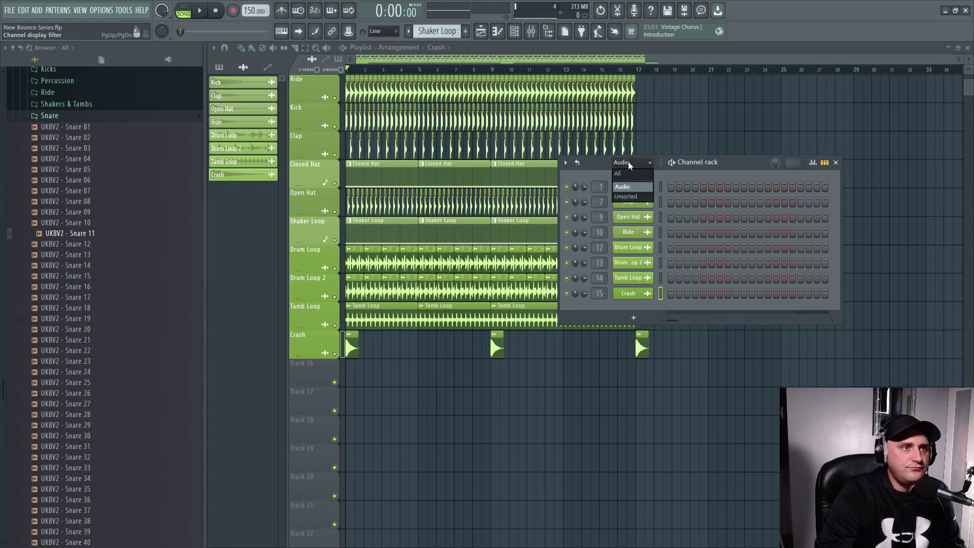
pyautogui.click(632, 194)
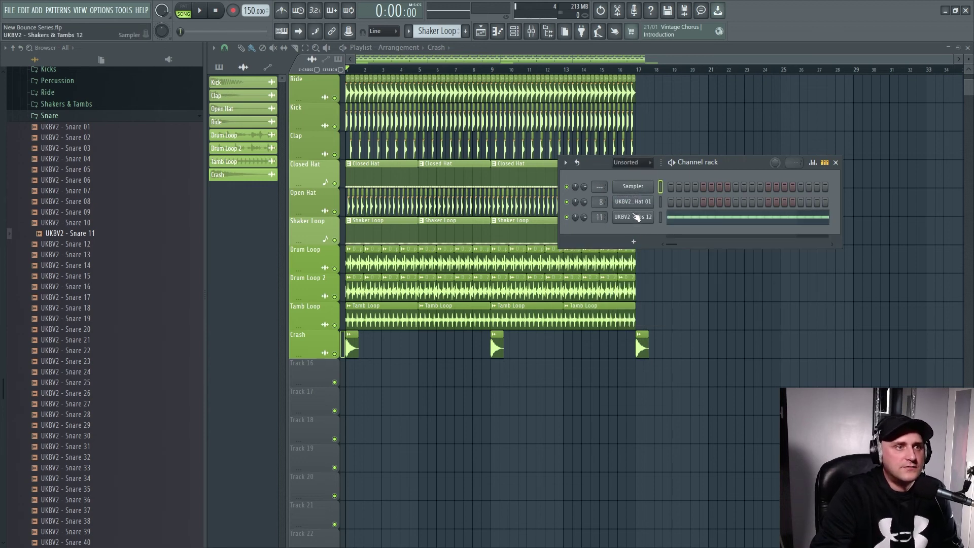
pyautogui.rightClick(644, 202)
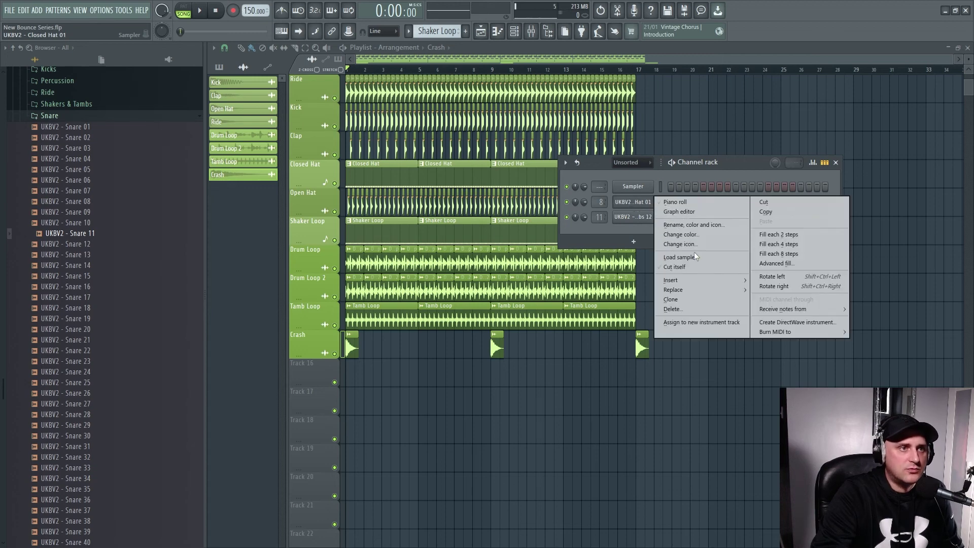
pyautogui.click(620, 231)
pyautogui.click(634, 202)
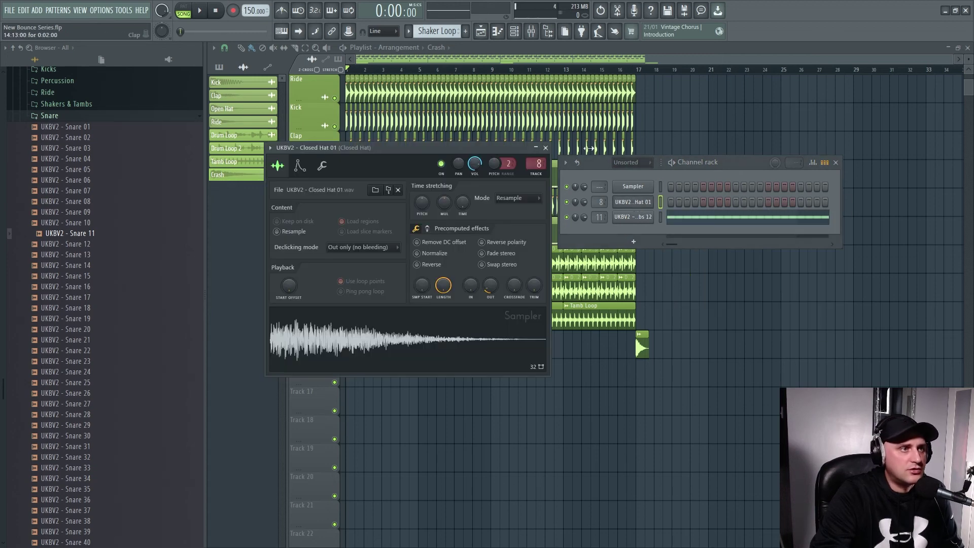
pyautogui.click(630, 203)
# Step: Rename the UKBV2 - Closed Hat 01 channel to Closed Hat and color it the same green as the other drums
pyautogui.rightClick(629, 203)
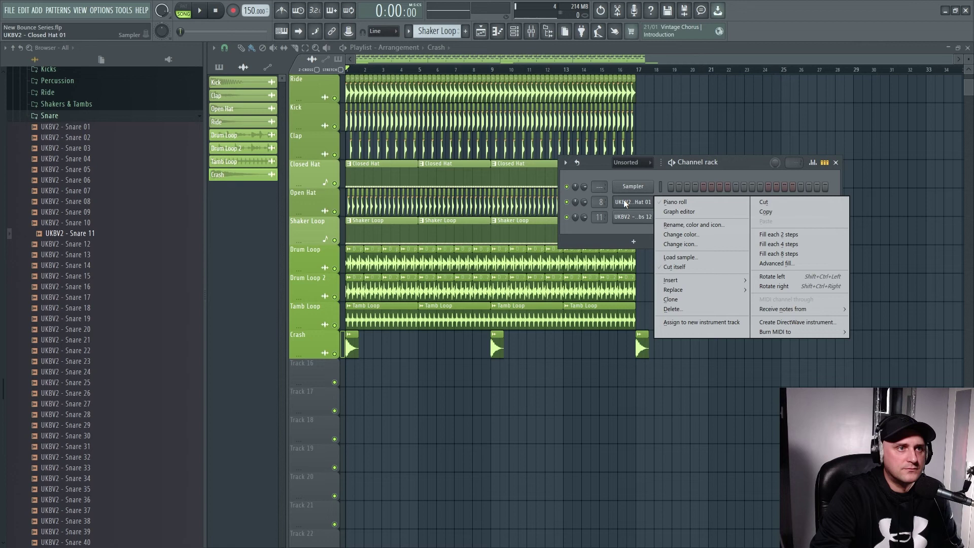
pyautogui.click(671, 230)
pyautogui.write('Closed')
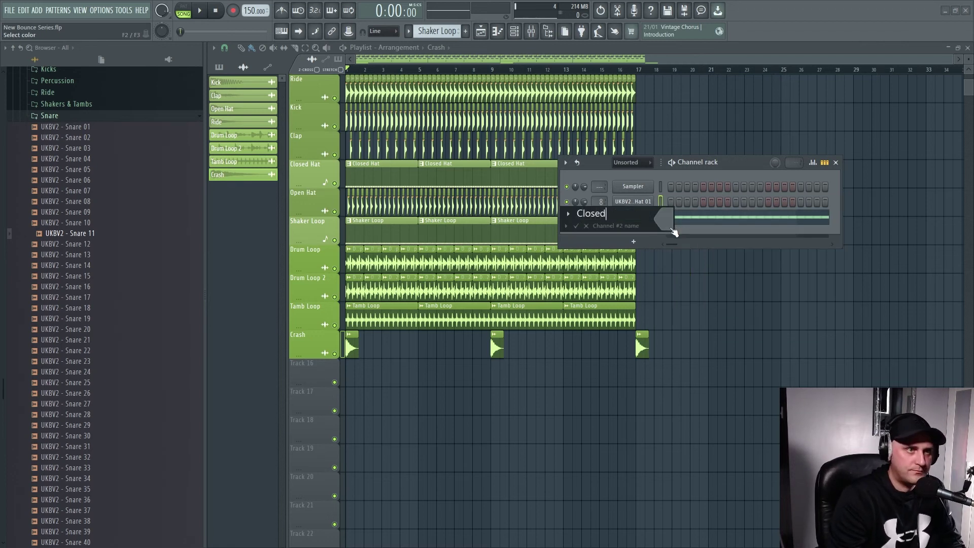
pyautogui.write(' Hat')
pyautogui.click(672, 231)
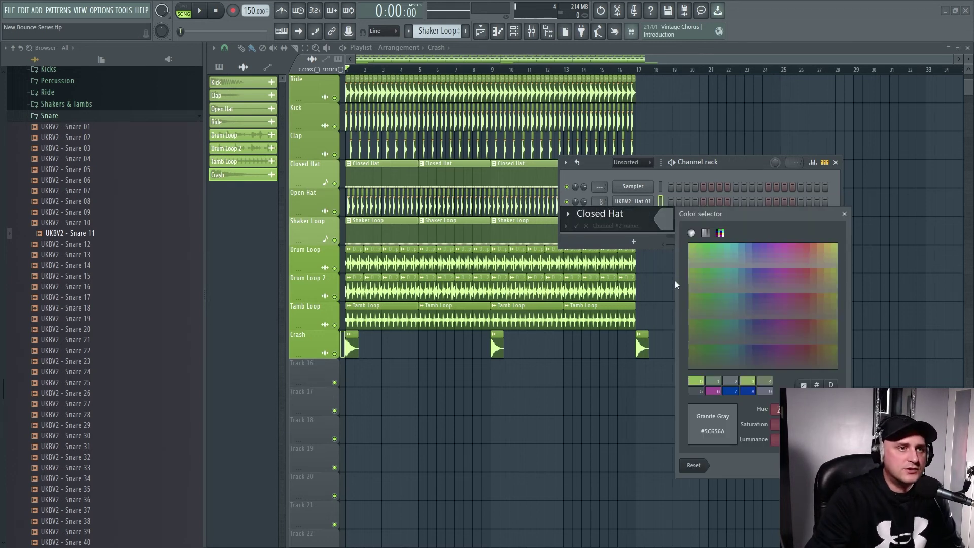
pyautogui.click(695, 379)
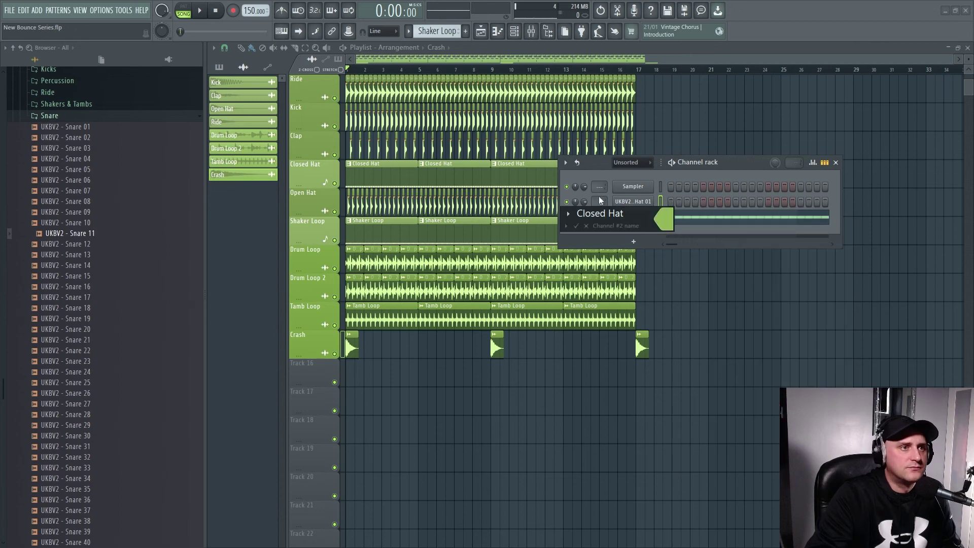
pyautogui.click(577, 227)
# Step: Rename the UKBV2 - Shakers & Tambs 12 channel to Tamb Loop and give it the same green as Closed Hat
pyautogui.rightClick(631, 223)
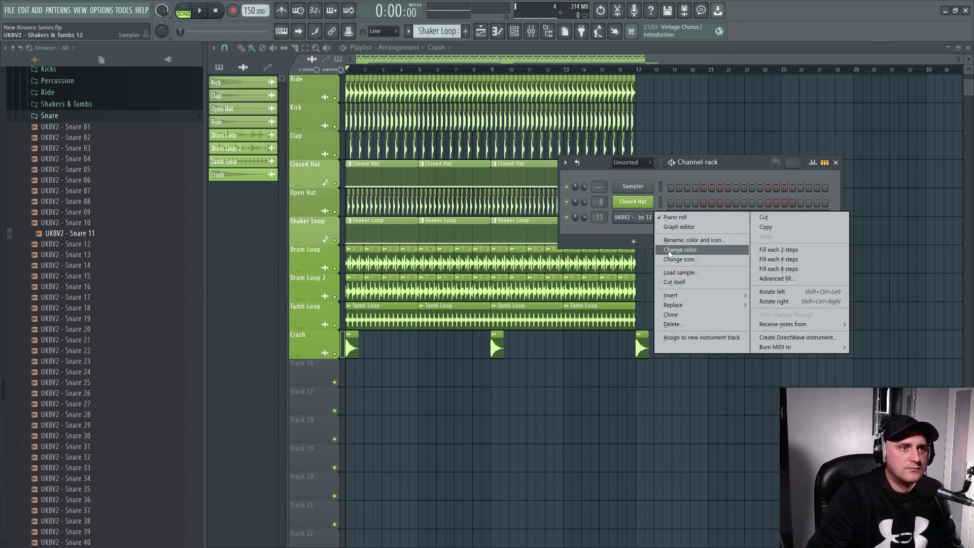
pyautogui.click(675, 239)
pyautogui.write('Tamb')
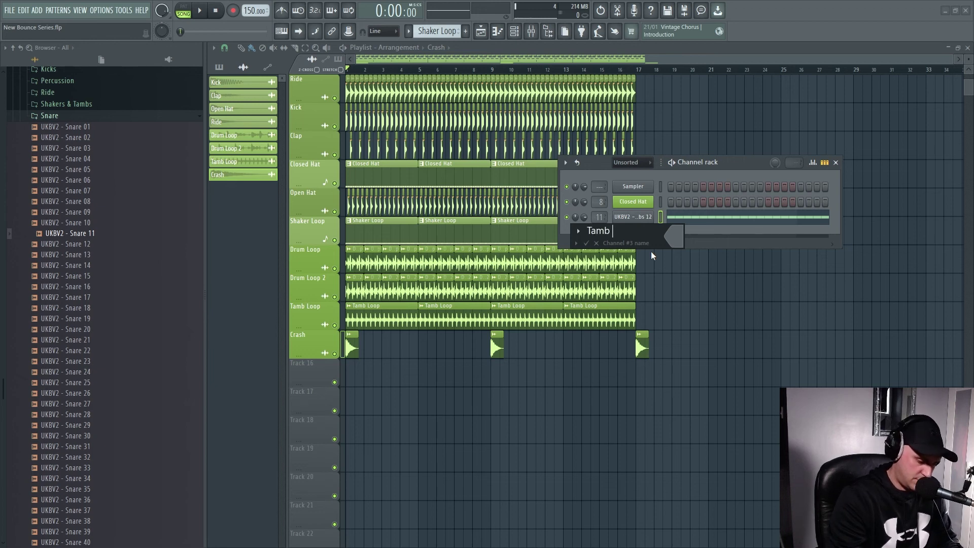
pyautogui.write(' Loop')
pyautogui.click(677, 232)
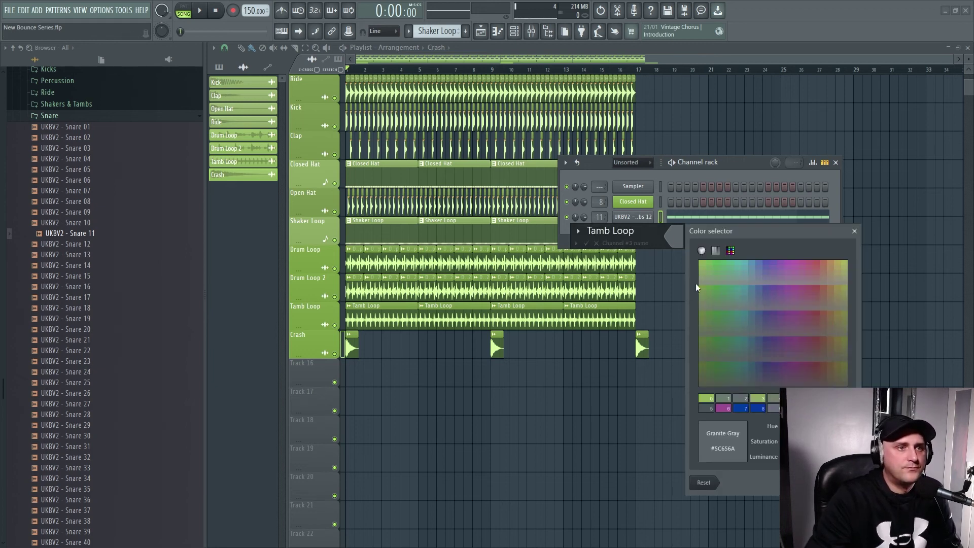
pyautogui.click(705, 397)
pyautogui.click(587, 243)
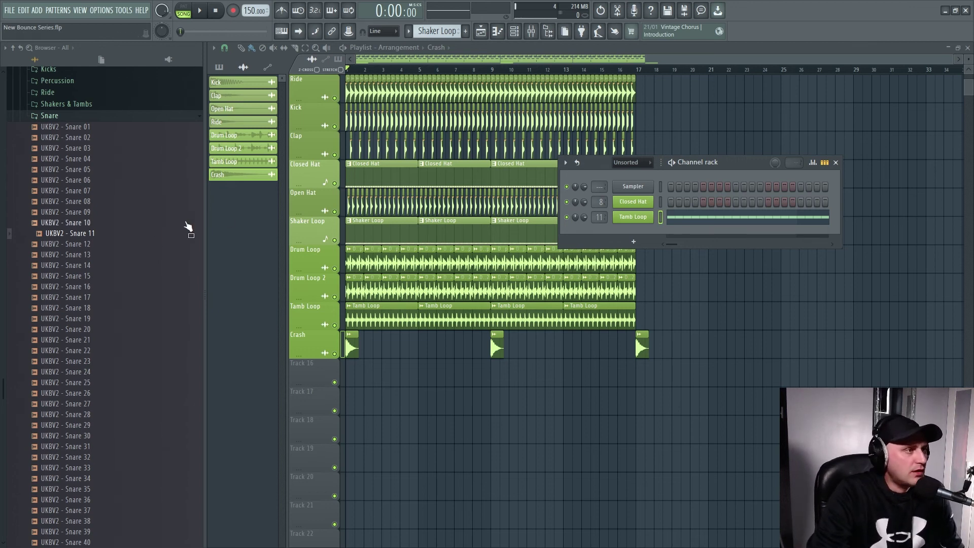
# Step: Add the UKBV2 - Snare 11 sample as a channel named Snare, colored the same green as the other drums
pyautogui.moveTo(90, 234); pyautogui.dragTo(94, 240)
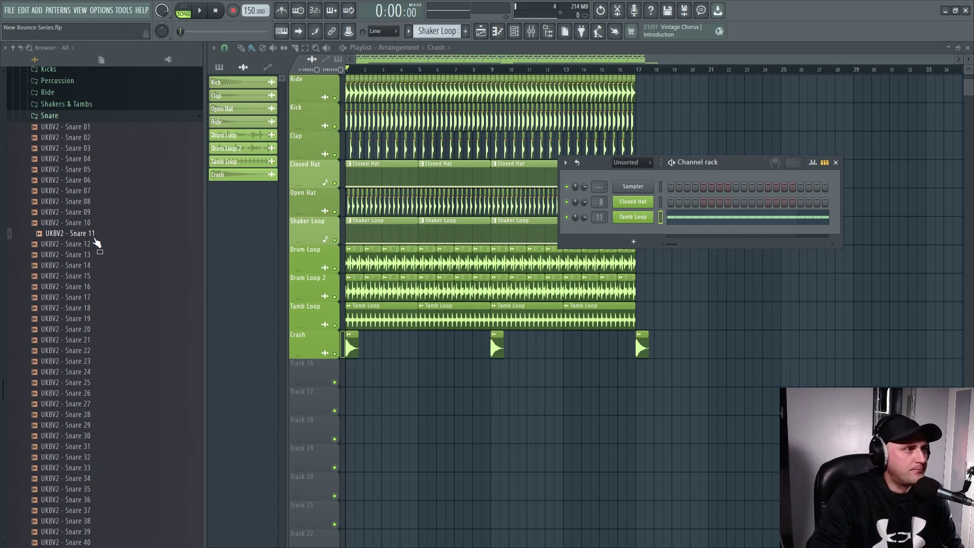
pyautogui.moveTo(96, 243); pyautogui.dragTo(645, 237)
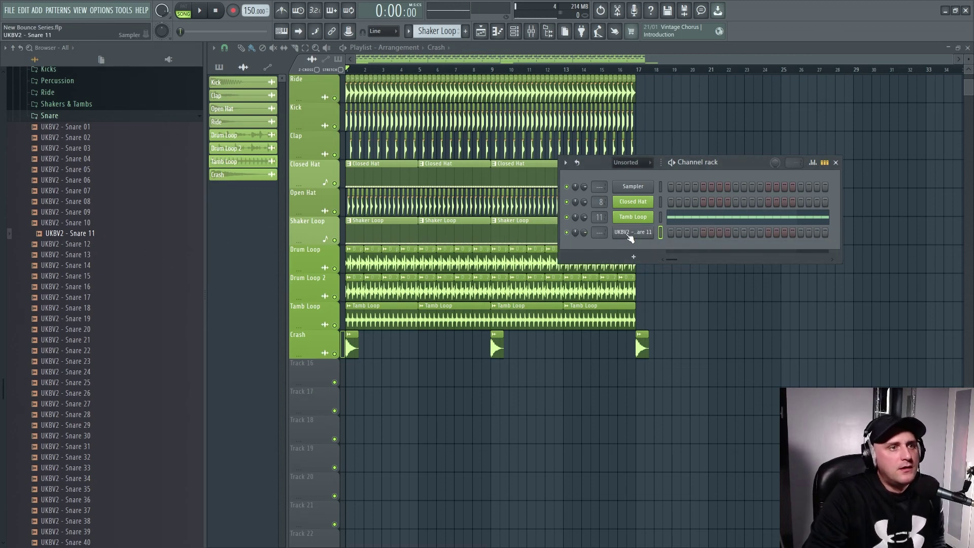
pyautogui.rightClick(630, 238)
pyautogui.click(703, 257)
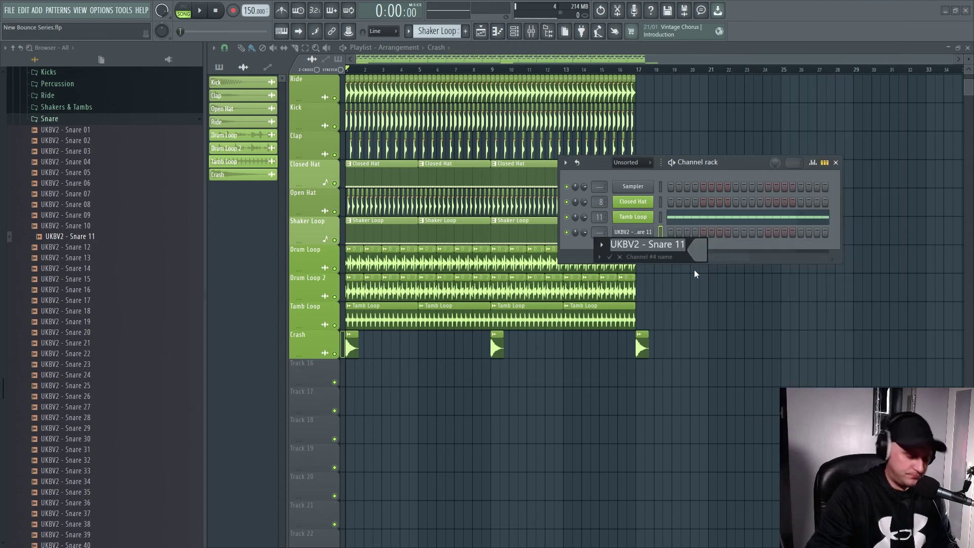
pyautogui.write('Snare')
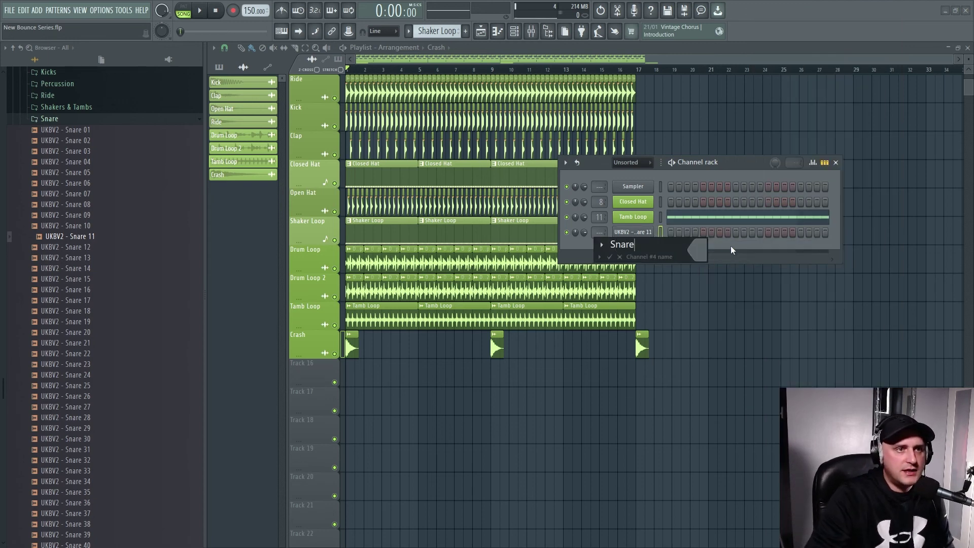
pyautogui.click(700, 255)
pyautogui.click(729, 413)
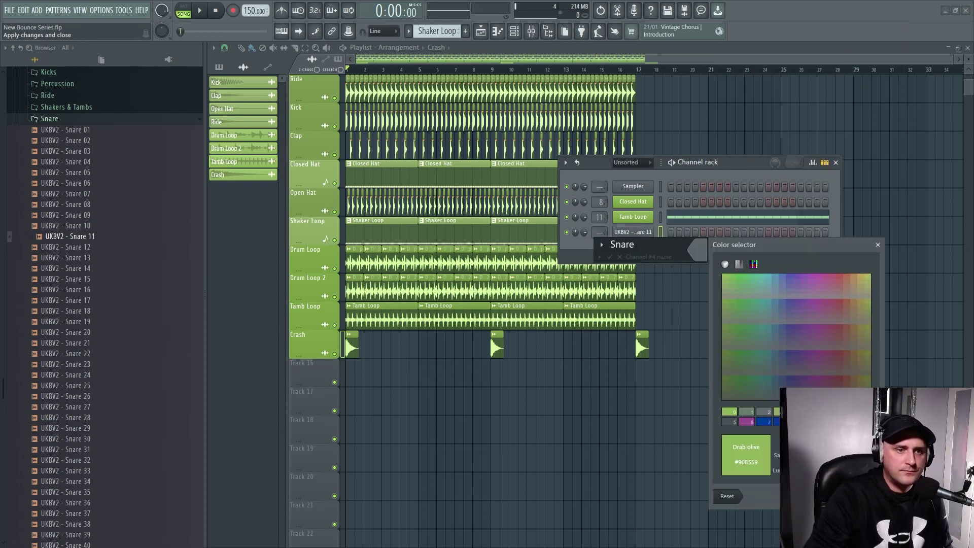
pyautogui.click(878, 244)
pyautogui.click(618, 257)
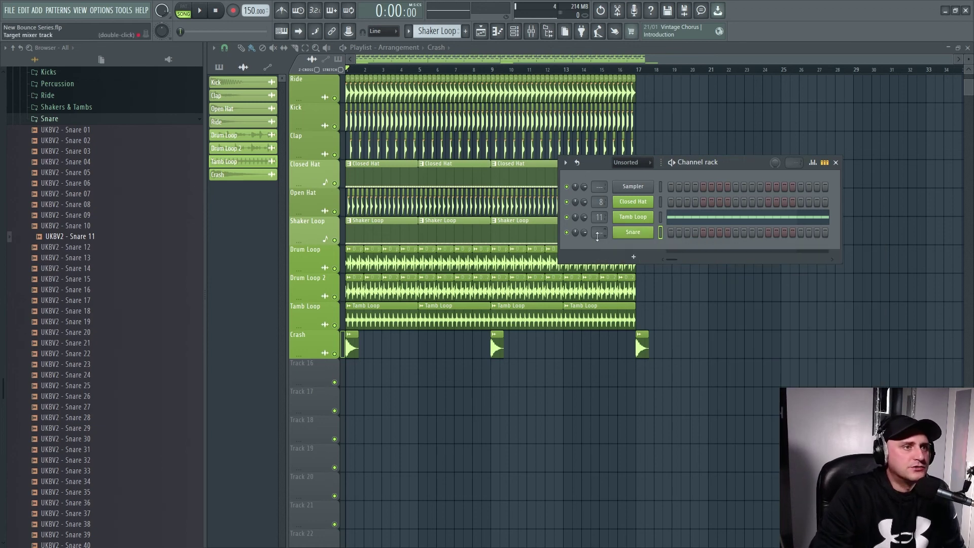
# Step: Assign the Snare channel to mixer track 16 and rename that insert Snare
pyautogui.press('F9')
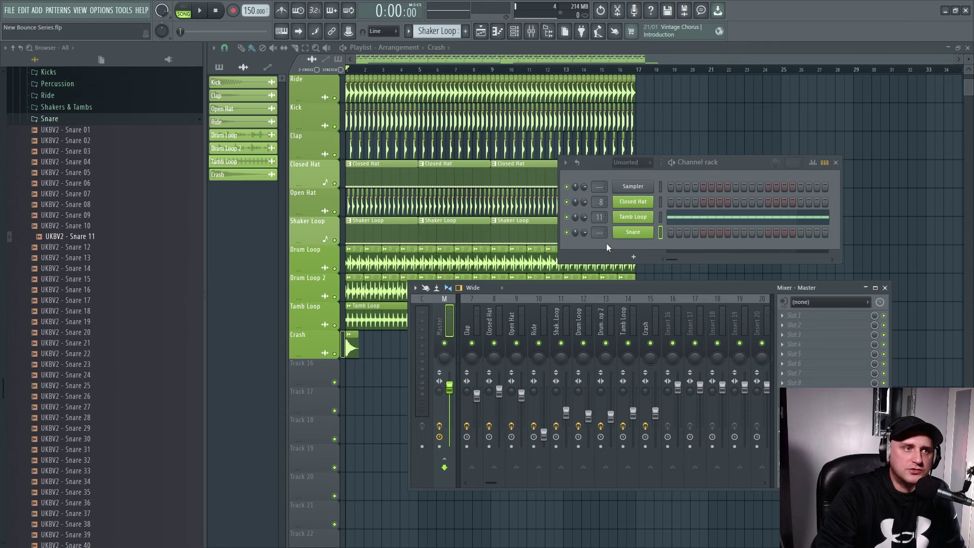
pyautogui.moveTo(600, 233); pyautogui.dragTo(599, 208)
pyautogui.rightClick(648, 328)
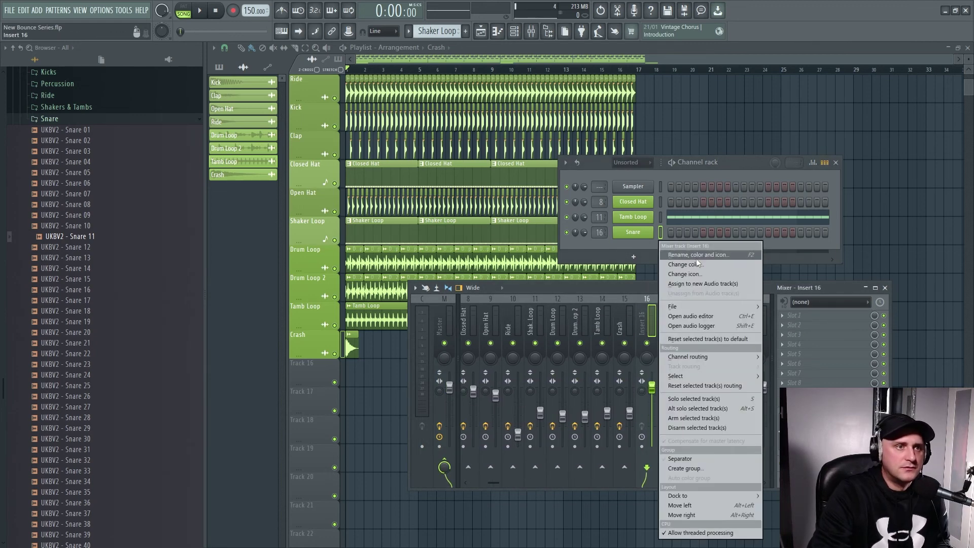
pyautogui.click(697, 263)
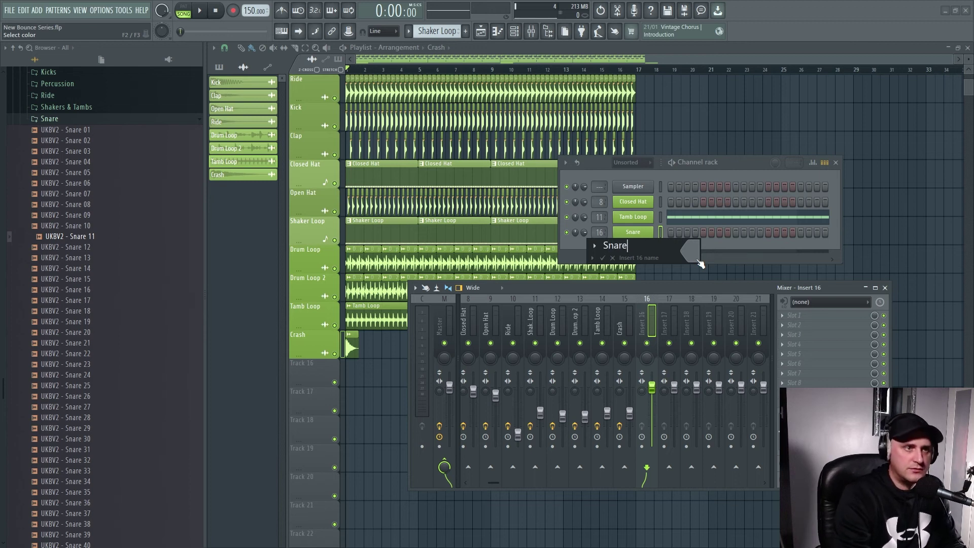
pyautogui.click(603, 258)
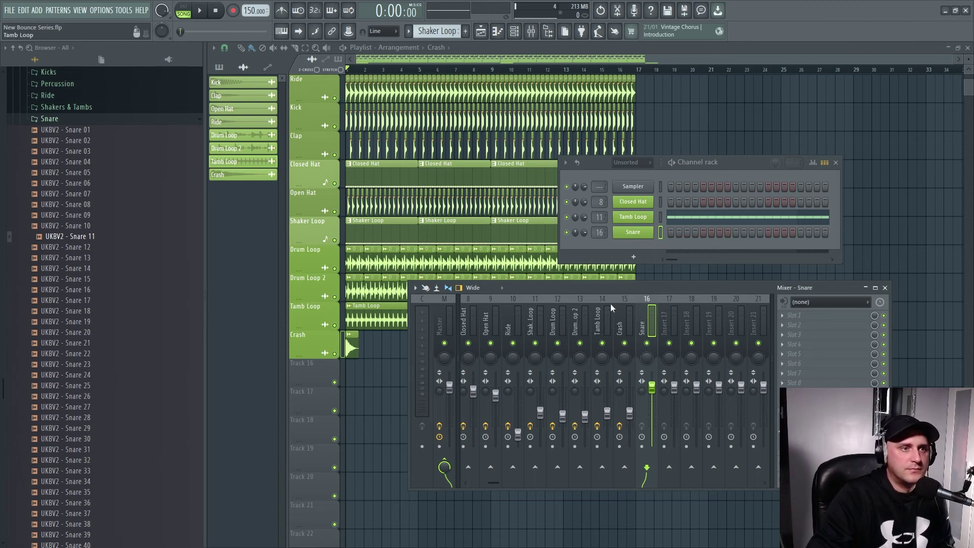
# Step: Route the Snare mixer track only to the Drum Bus and lower its fader to about the Crash level
pyautogui.scroll(4, 610, 302)
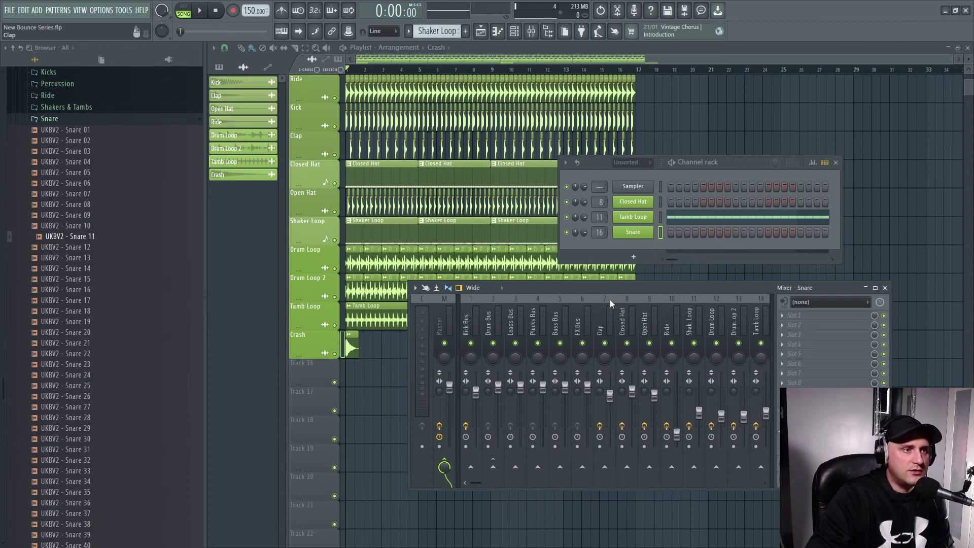
pyautogui.rightClick(494, 467)
pyautogui.click(522, 482)
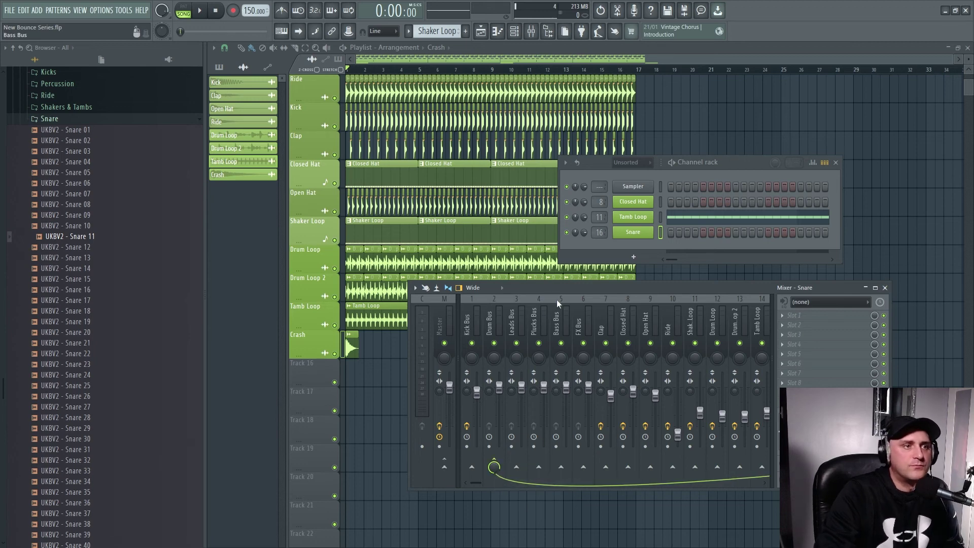
pyautogui.scroll(-5, 576, 298)
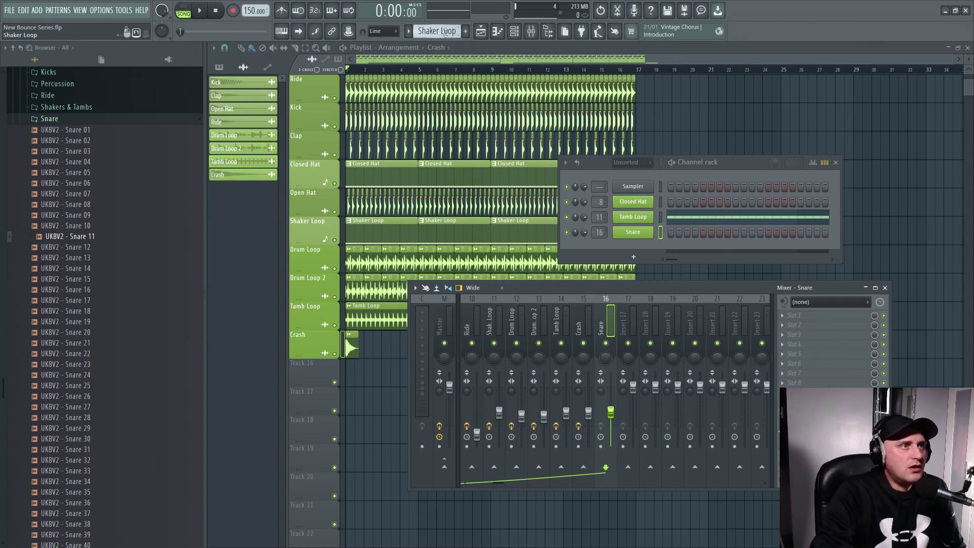
# Step: Create a new pattern named Snare and give it the same green as the other drum patterns
pyautogui.scroll(1, 443, 31)
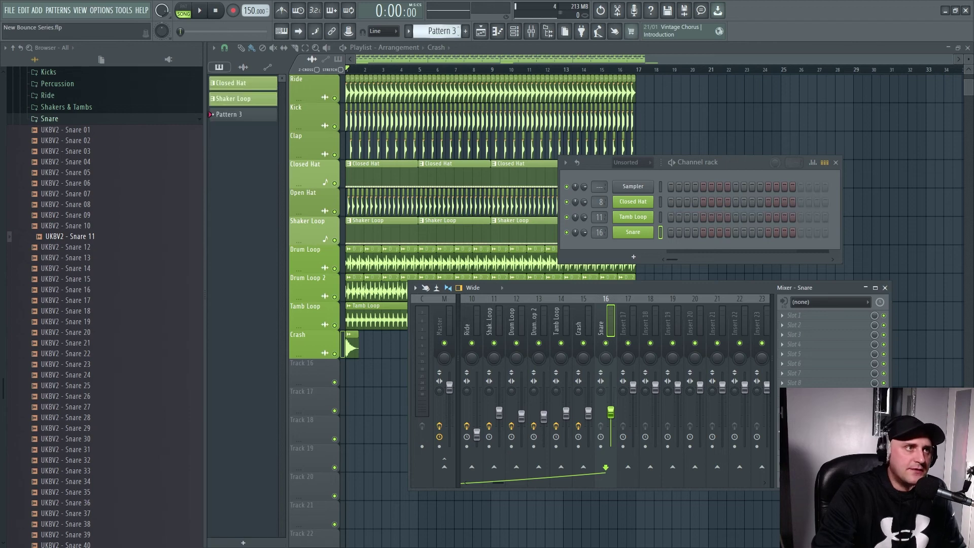
pyautogui.rightClick(226, 115)
pyautogui.click(263, 165)
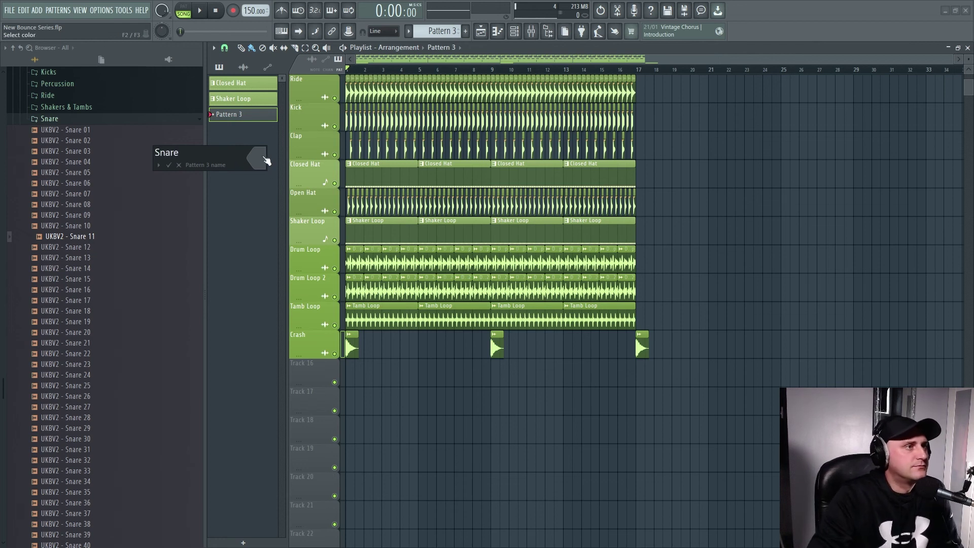
pyautogui.click(265, 161)
pyautogui.click(319, 323)
pyautogui.click(428, 403)
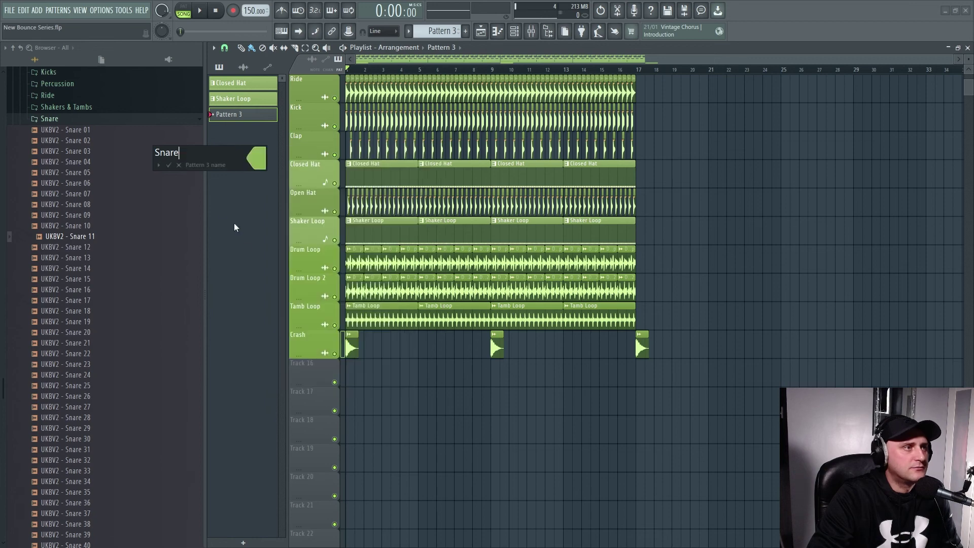
pyautogui.click(172, 165)
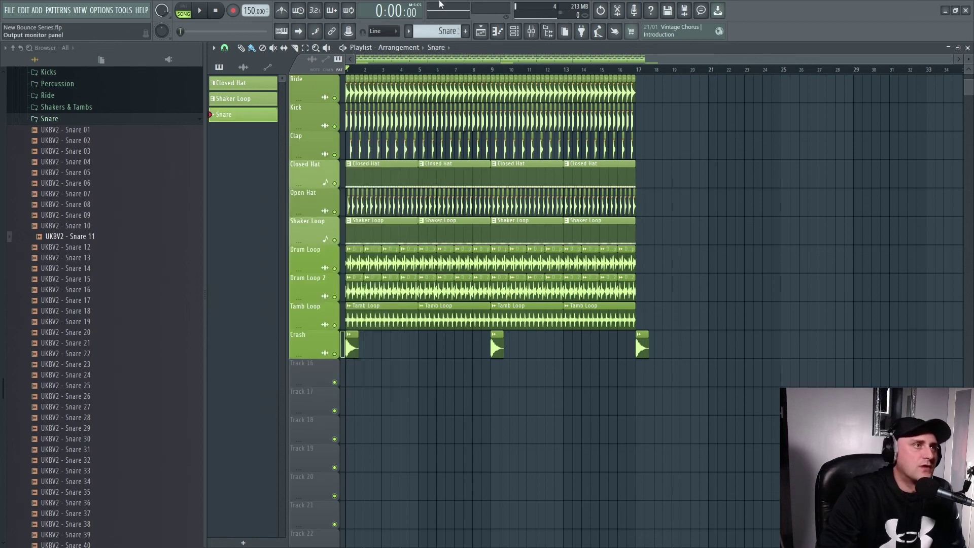
# Step: Fill eight bars of the Snare pattern with a continuous row of sixteenth-note C5 hits in the piano roll
pyautogui.click(498, 33)
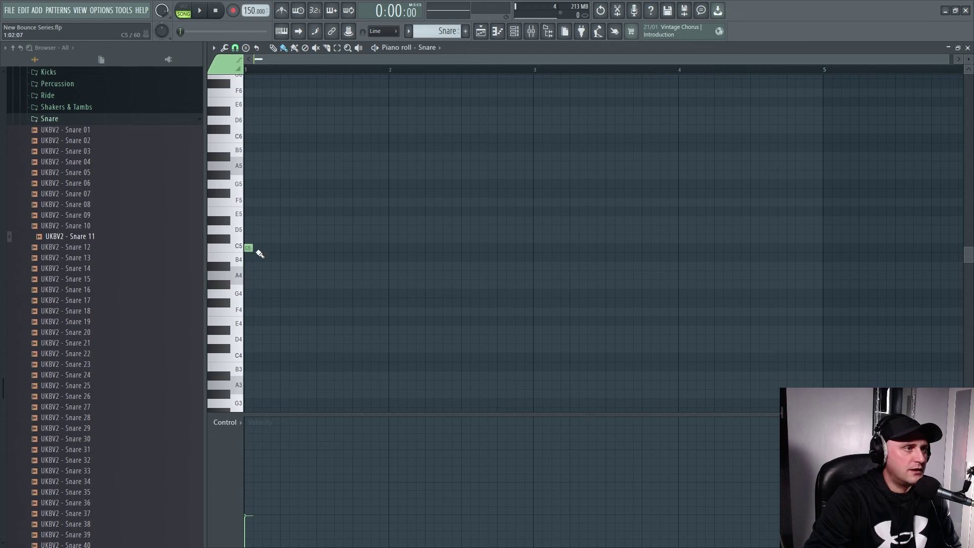
pyautogui.moveTo(260, 254); pyautogui.dragTo(817, 254)
pyautogui.moveTo(693, 60); pyautogui.dragTo(917, 59)
pyautogui.moveTo(396, 251); pyautogui.dragTo(866, 257)
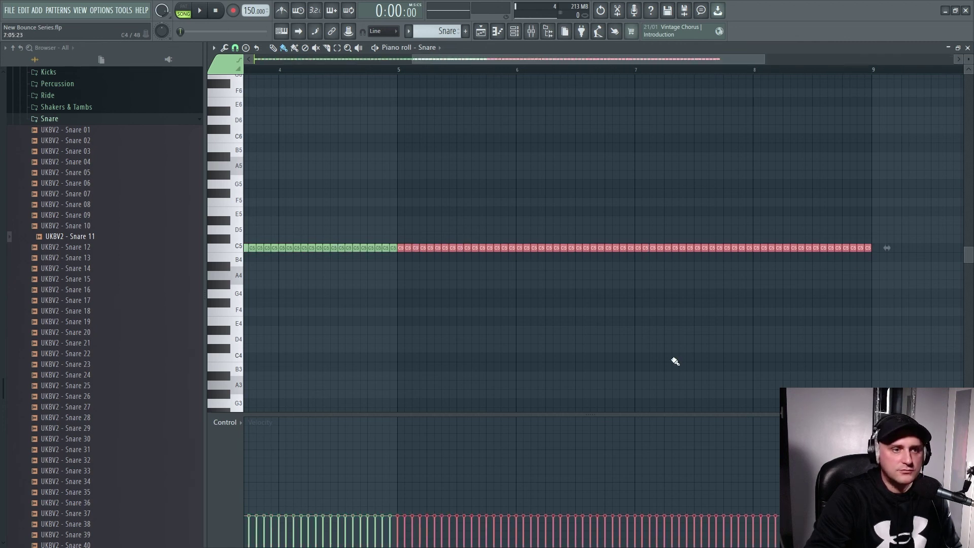
pyautogui.moveTo(602, 61); pyautogui.dragTo(156, 87)
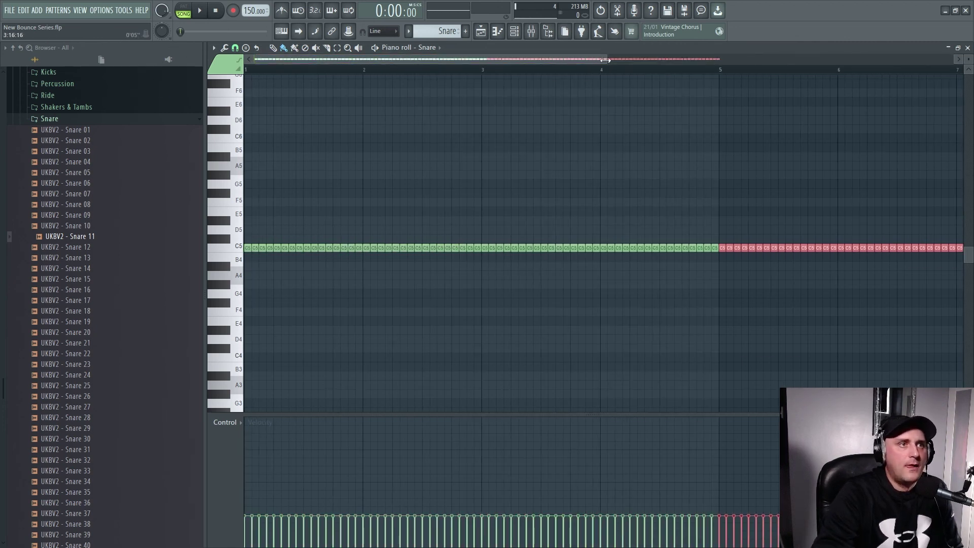
pyautogui.moveTo(606, 60); pyautogui.dragTo(954, 60)
pyautogui.hotkey('ctrl', 'd')
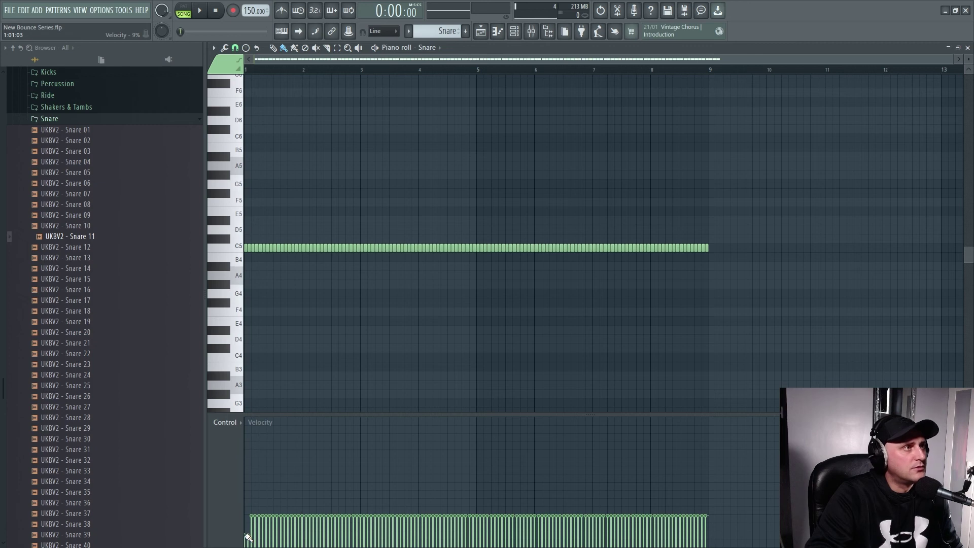
# Step: Ramp the snare note velocities from about 9% up to about 79% over the eight bars and play the pattern through
pyautogui.moveTo(260, 537); pyautogui.dragTo(717, 448)
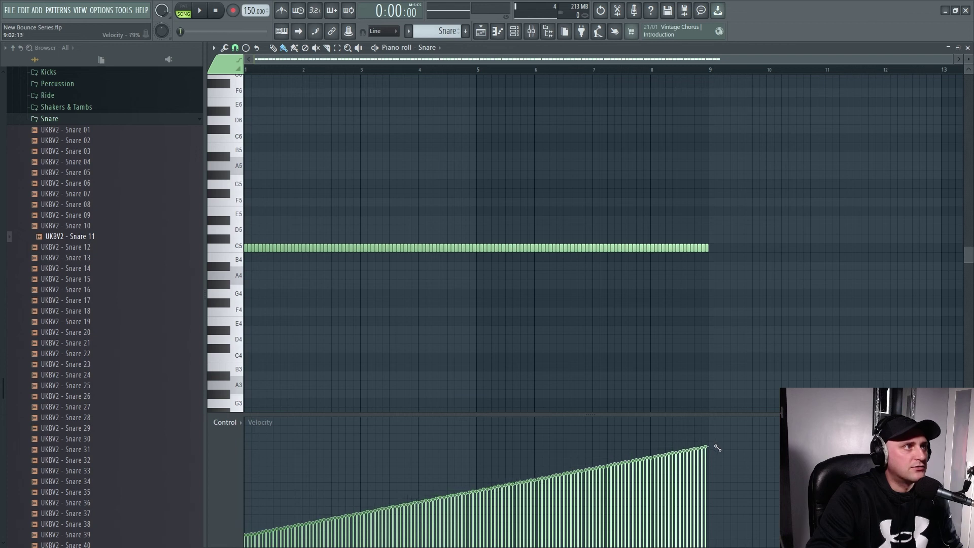
pyautogui.click(184, 8)
pyautogui.click(201, 11)
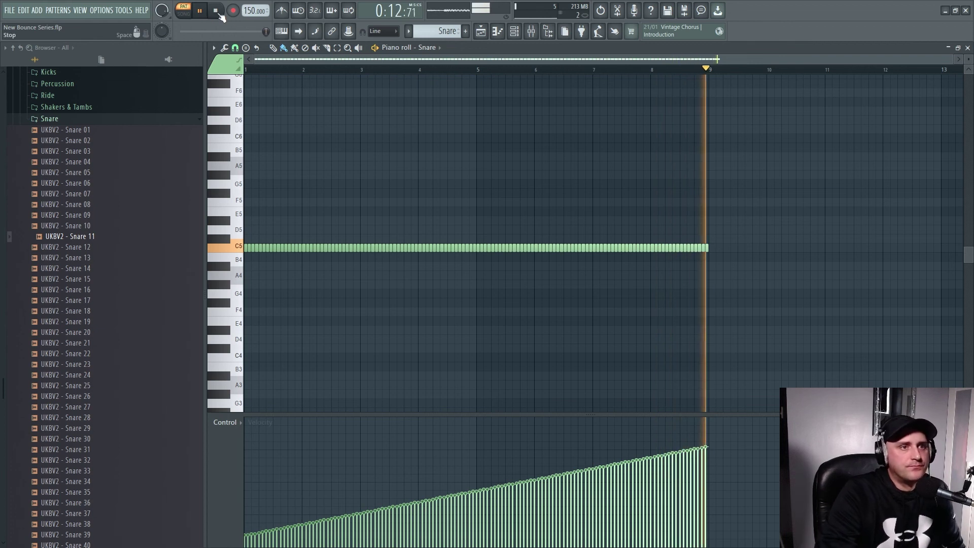
pyautogui.click(215, 10)
# Step: Place the Snare pattern on playlist Track 16 from bar 9 to bar 17 and auto-name the track
pyautogui.press('F5')
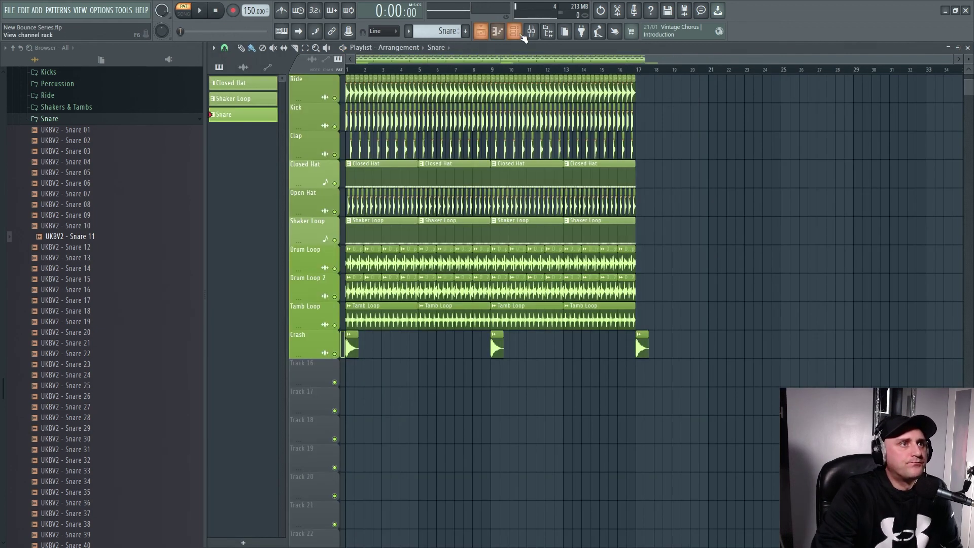
pyautogui.click(520, 388)
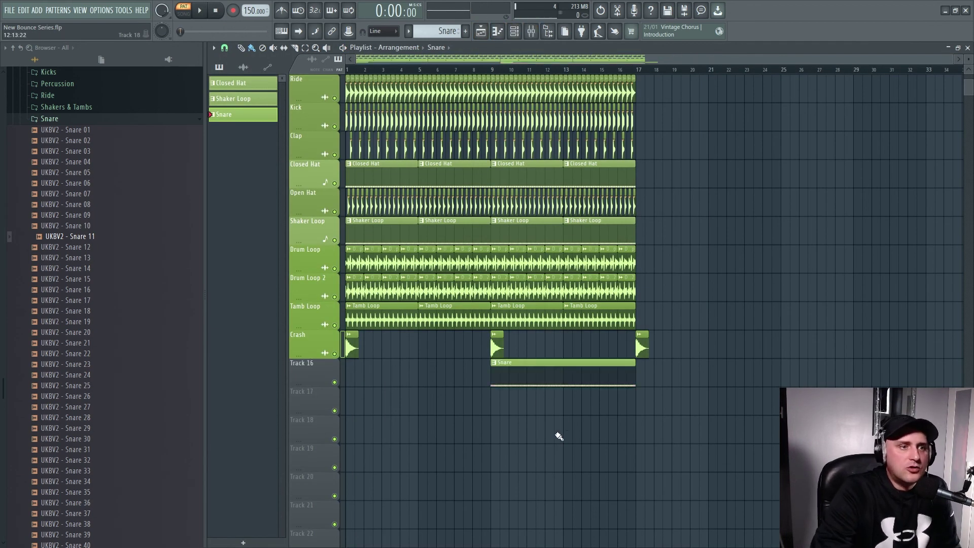
pyautogui.rightClick(322, 372)
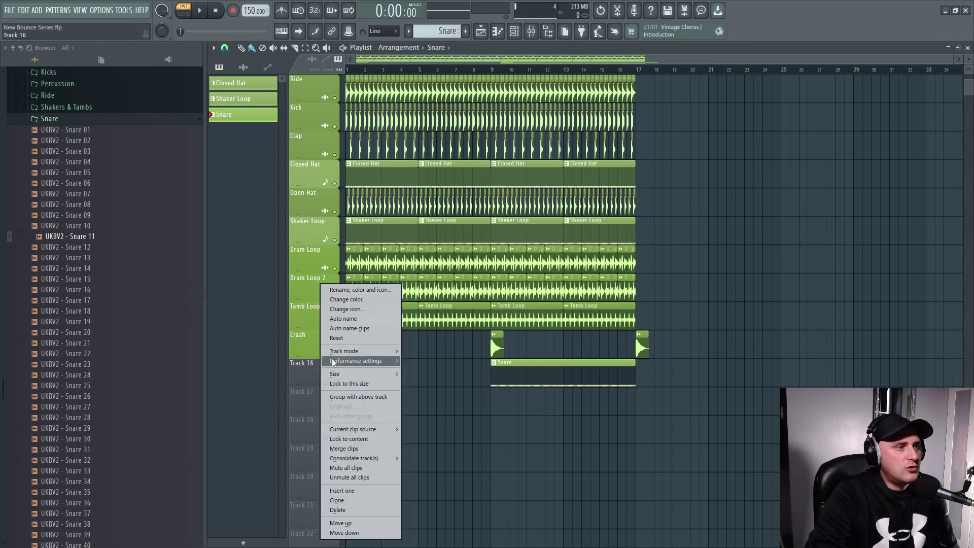
pyautogui.click(345, 319)
# Step: Load Fruity Parametric EQ 2 into the first effect slot of the Snare mixer track
pyautogui.click(531, 30)
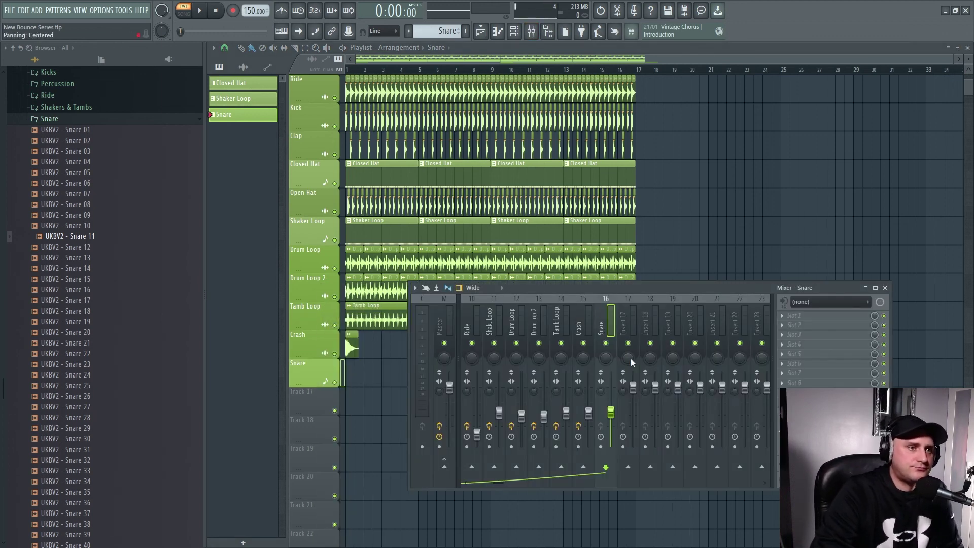
pyautogui.click(786, 319)
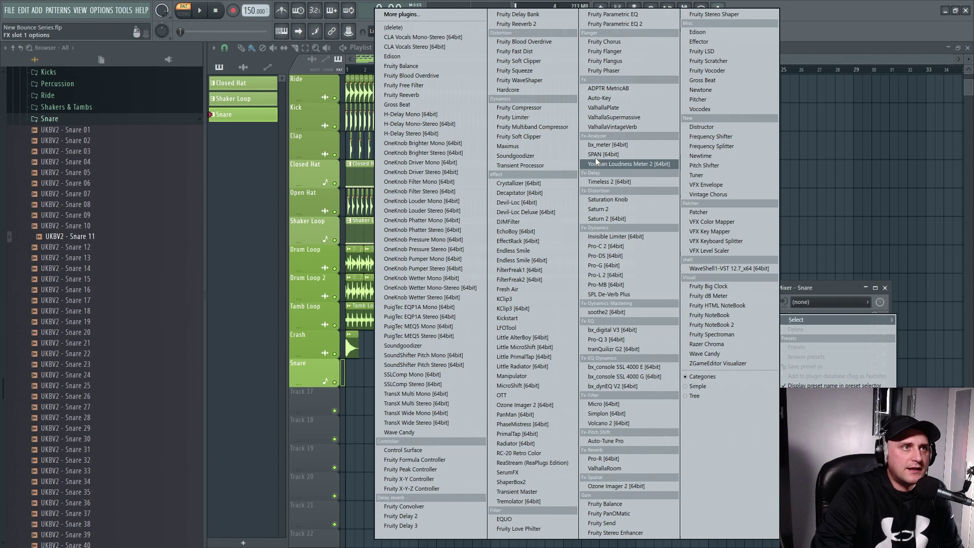
pyautogui.click(604, 26)
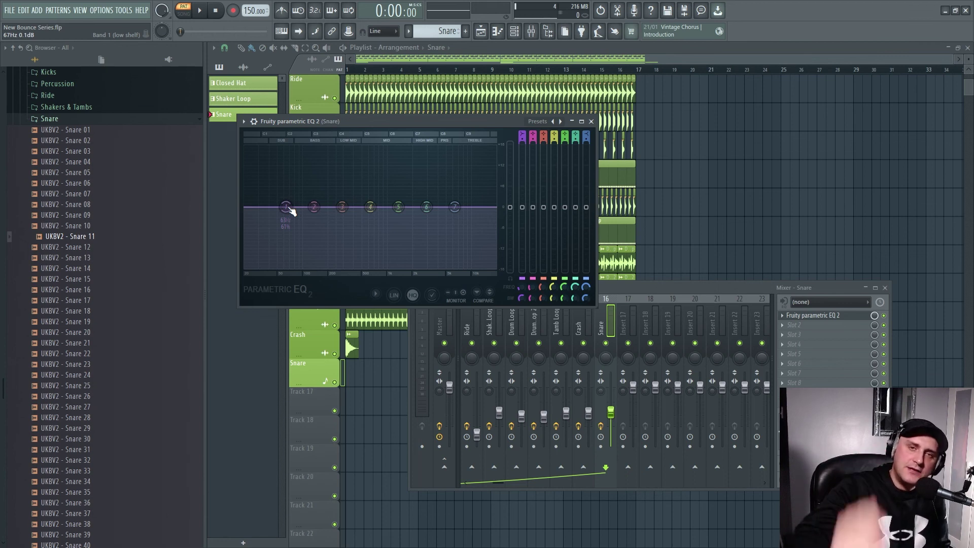
# Step: Make EQ band 1 a steeper high-pass filter and, during playback, move its cutoff to about 242 Hz
pyautogui.rightClick(290, 219)
pyautogui.moveTo(306, 237)
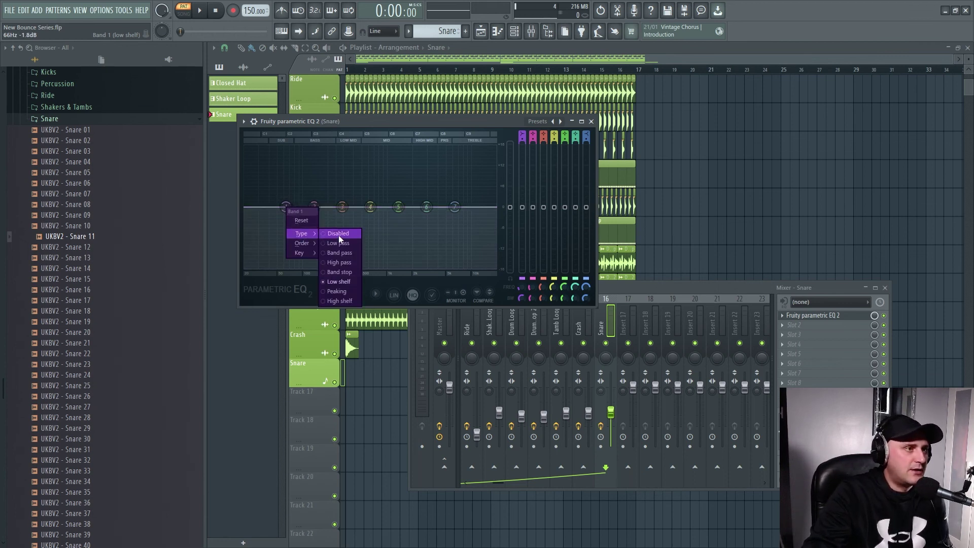
pyautogui.click(338, 265)
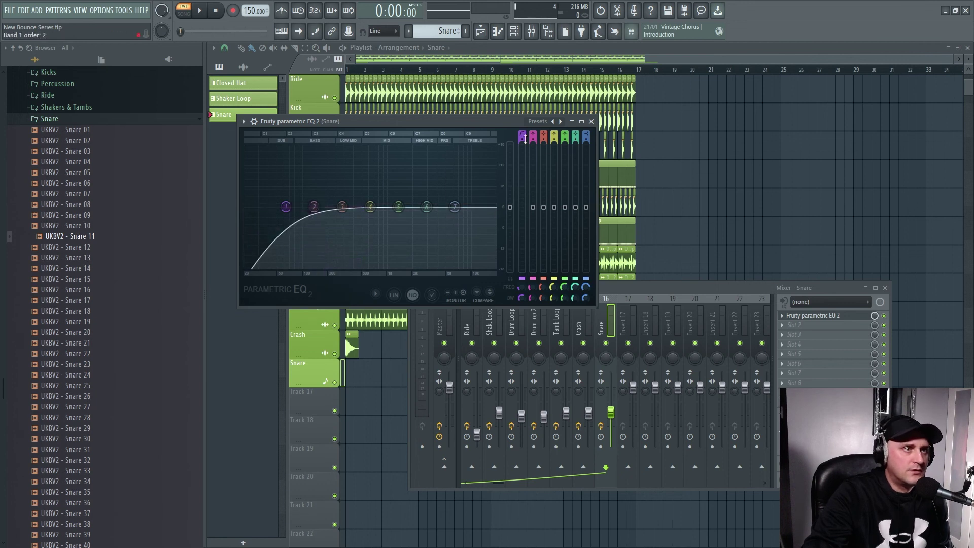
pyautogui.scroll(3, 287, 206)
pyautogui.press('space')
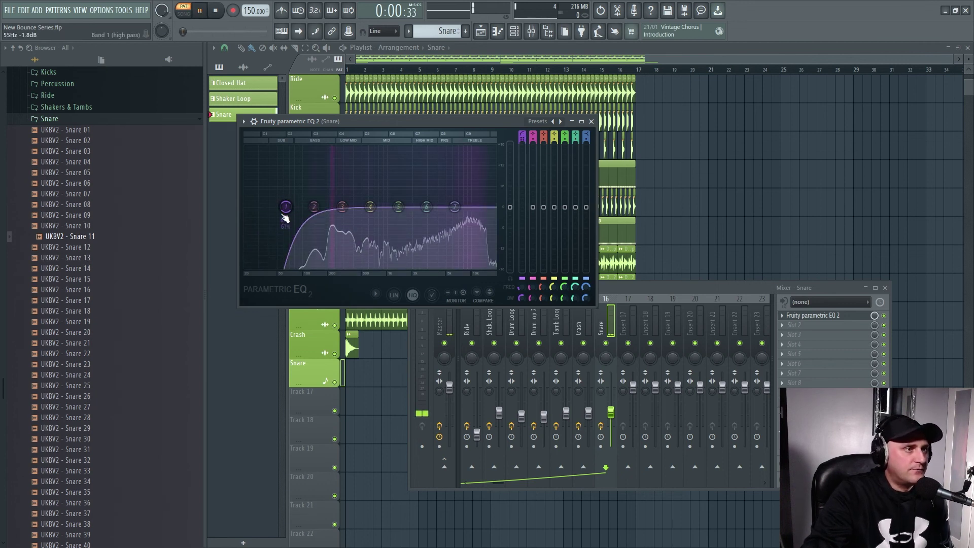
pyautogui.moveTo(287, 214); pyautogui.dragTo(336, 207)
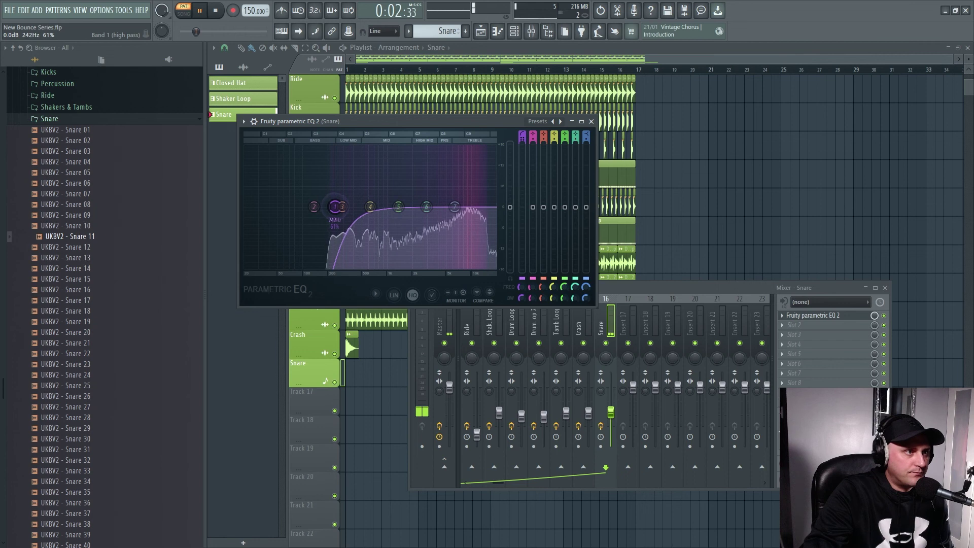
# Step: Shape the snare EQ with slight boosts on bands 6 and 7, a small band 3 cut near 361 Hz and a high-pass at about 214 Hz
pyautogui.moveTo(455, 206)
pyautogui.mouseDown()
pyautogui.moveTo(471, 195)
pyautogui.moveTo(435, 201)
pyautogui.moveTo(466, 199)
pyautogui.mouseUp()
pyautogui.moveTo(332, 208); pyautogui.dragTo(350, 216)
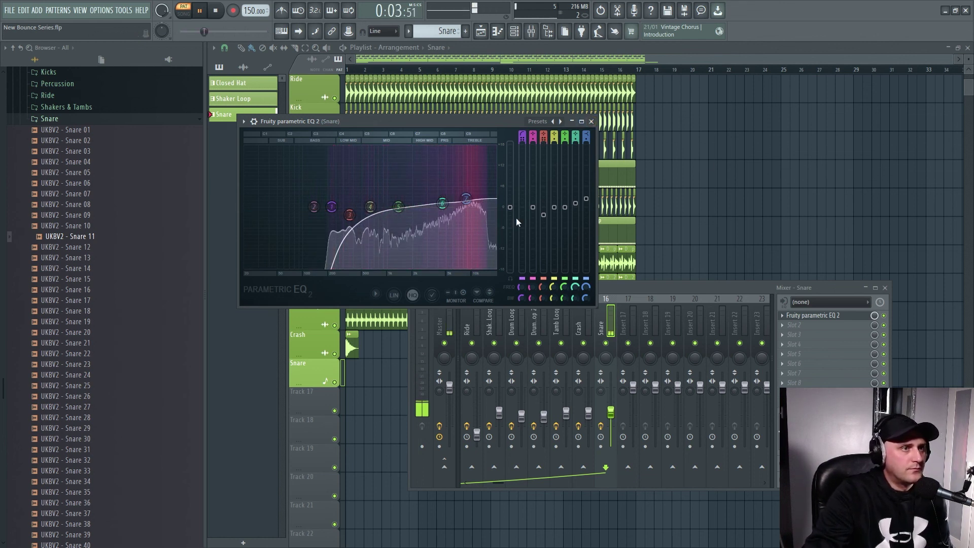
pyautogui.rightClick(350, 215)
pyautogui.moveTo(364, 244)
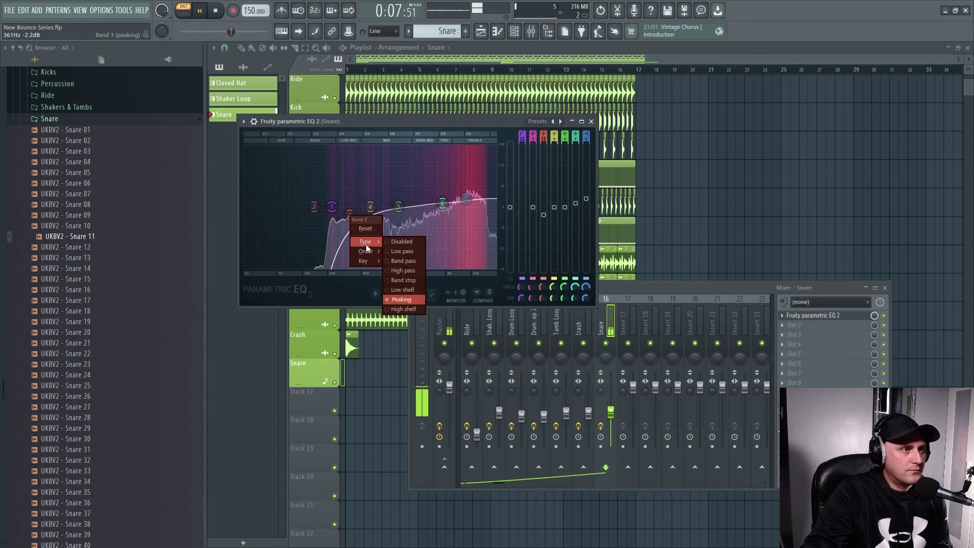
pyautogui.click(401, 124)
pyautogui.moveTo(350, 215); pyautogui.dragTo(350, 233)
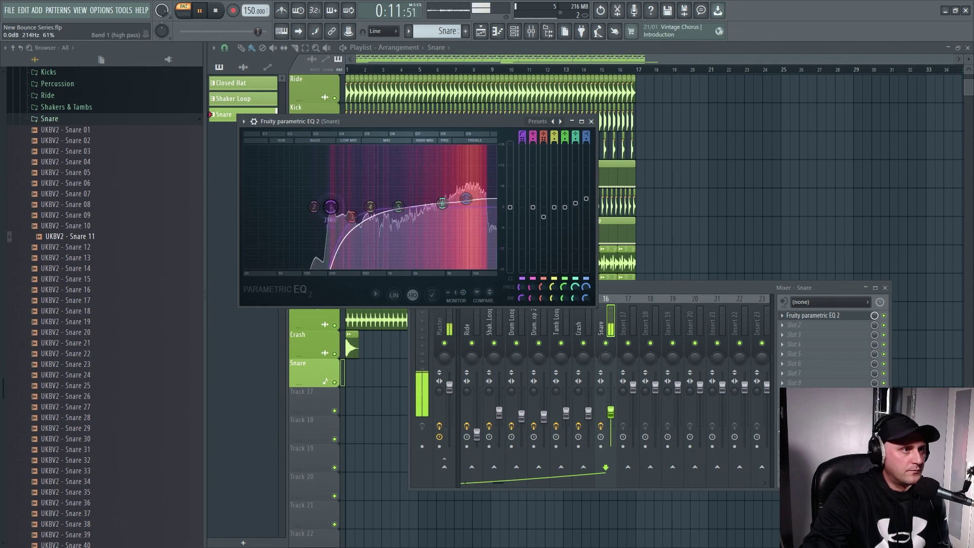
pyautogui.press('space')
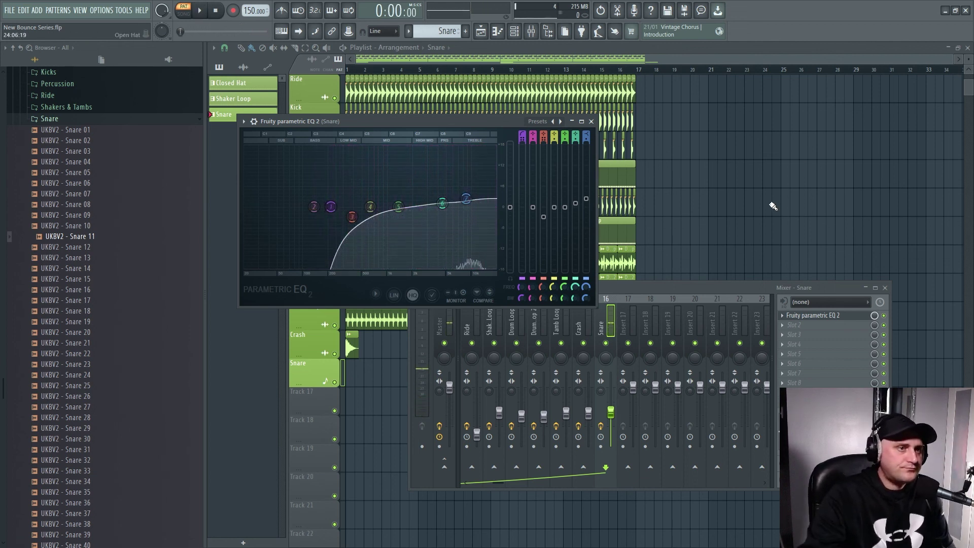
# Step: Play the full arrangement in song mode from bar 13 and raise the Snare mixer track's volume to about 72%
pyautogui.press('F12')
pyautogui.click(564, 69)
pyautogui.click(183, 10)
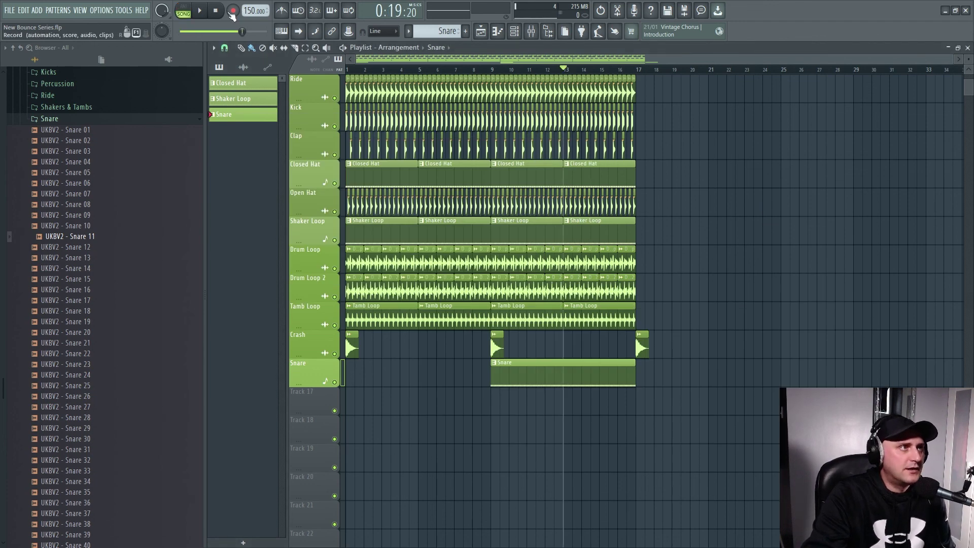
pyautogui.press('space')
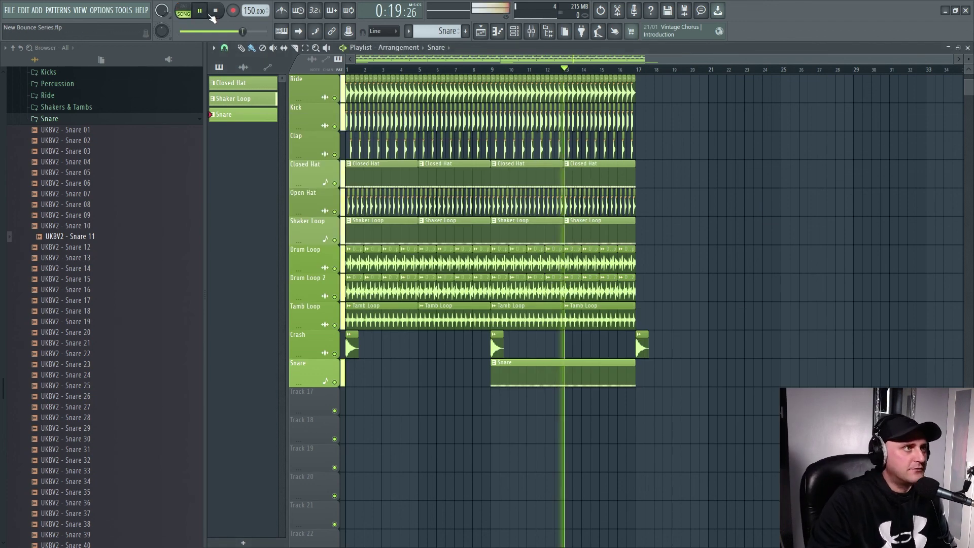
pyautogui.click(531, 31)
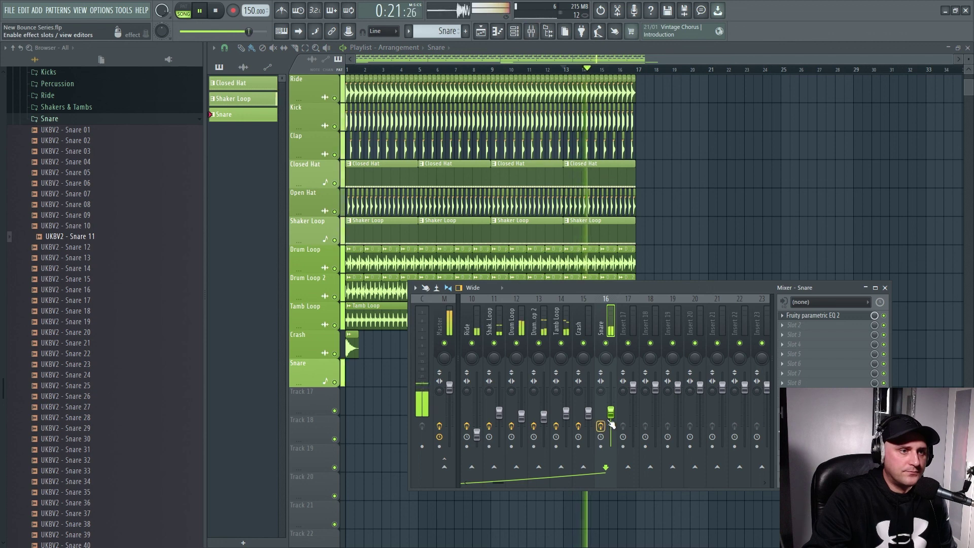
pyautogui.moveTo(245, 32); pyautogui.dragTo(264, 32)
pyautogui.press('F9')
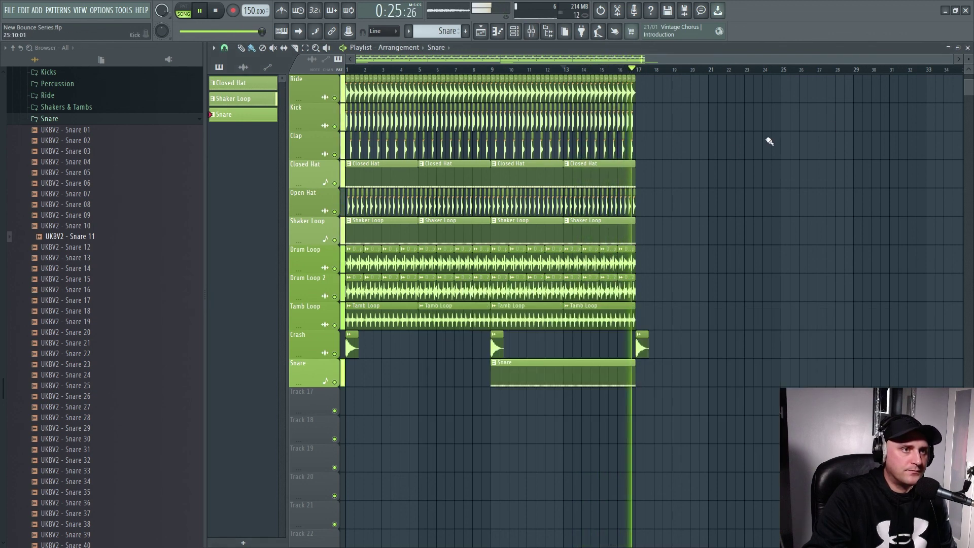
pyautogui.click(217, 16)
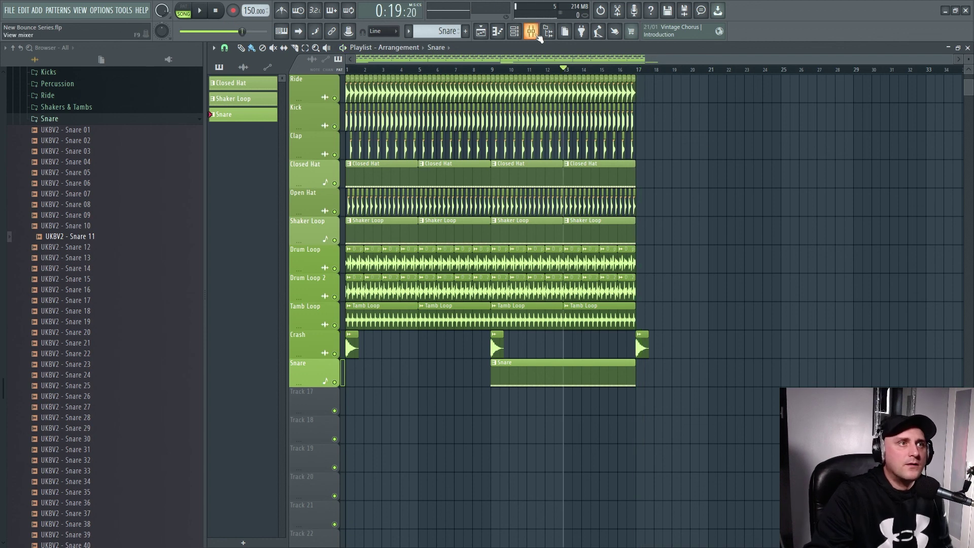
# Step: During playback from bar 13, raise the Snare track's volume to about 76% and lower its EQ high-pass cutoff to about 203 Hz
pyautogui.click(531, 31)
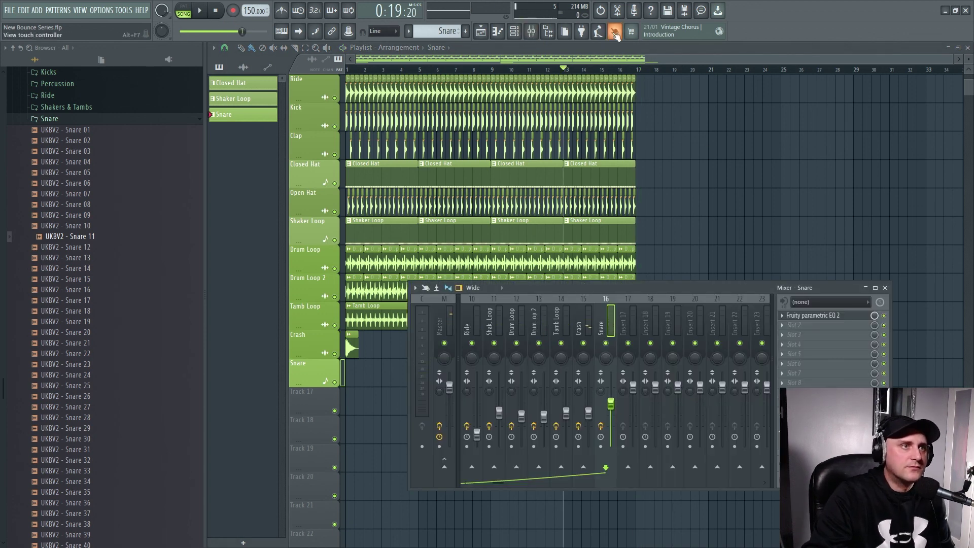
pyautogui.press('space')
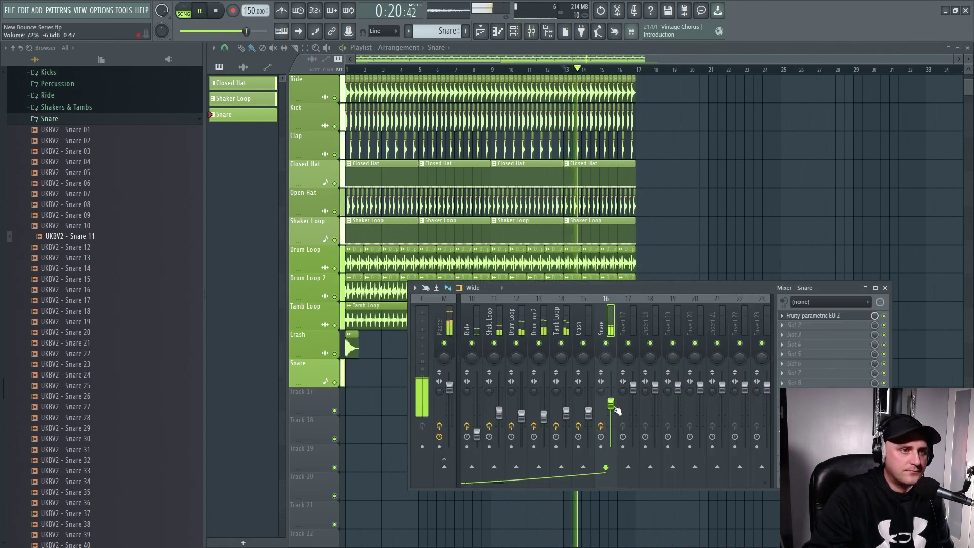
pyautogui.moveTo(244, 31); pyautogui.dragTo(250, 32)
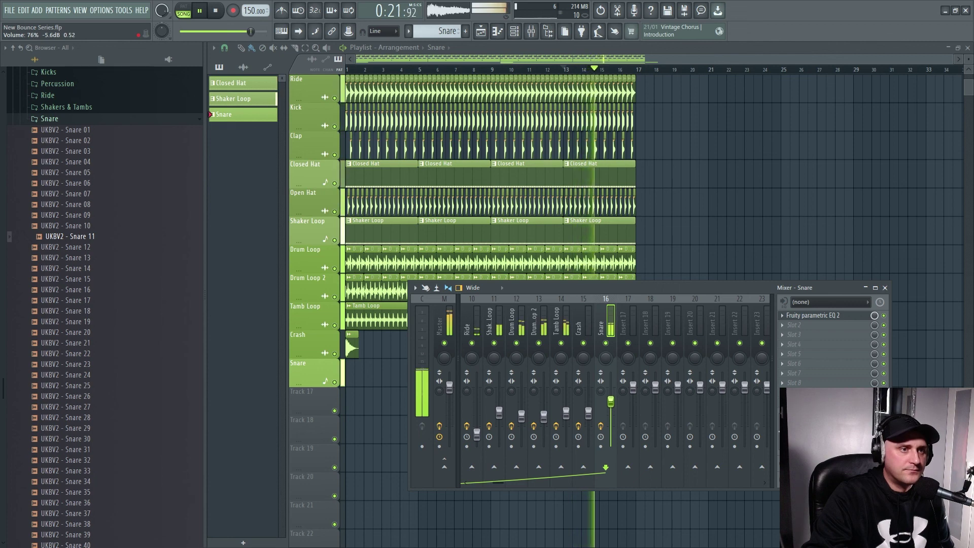
pyautogui.click(812, 315)
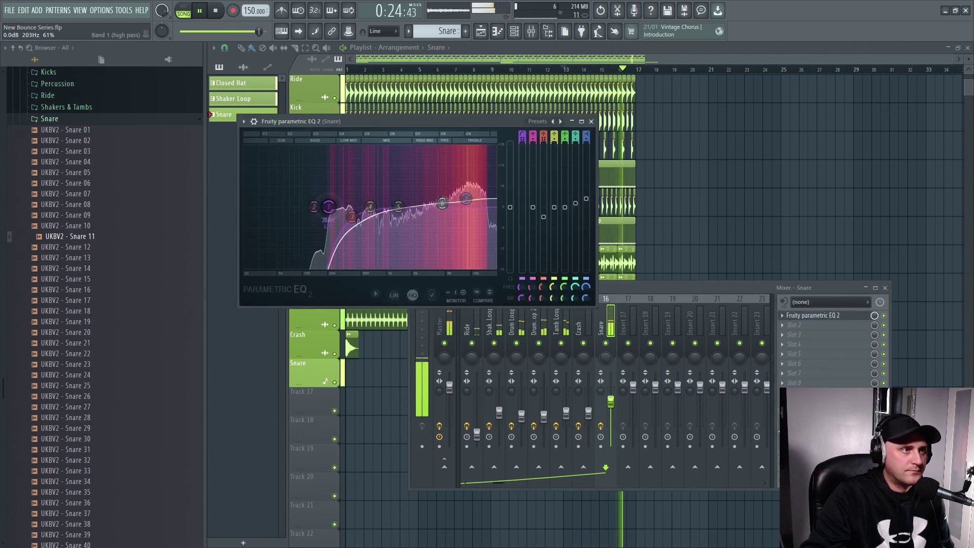
pyautogui.moveTo(330, 207); pyautogui.dragTo(327, 207)
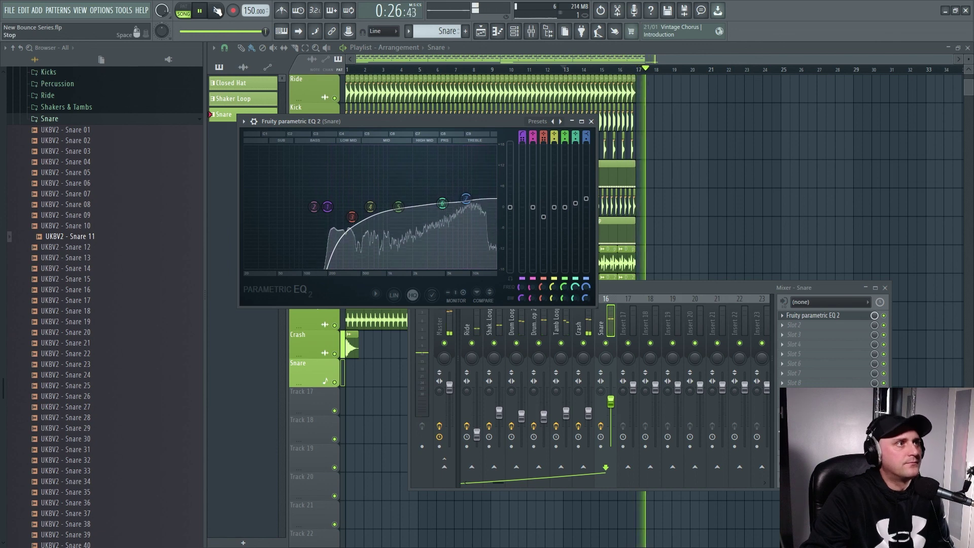
pyautogui.click(215, 10)
pyautogui.press('F12')
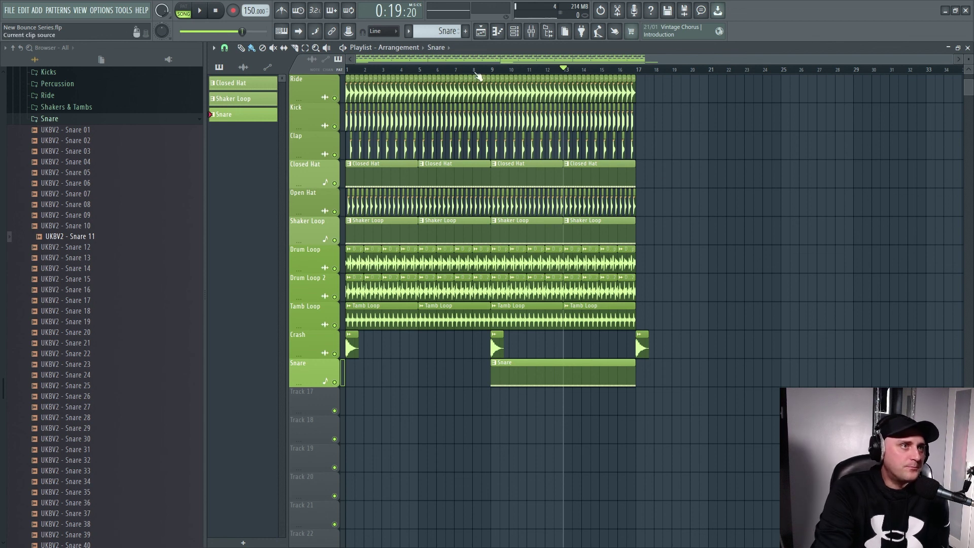
# Step: Play the whole 16-bar arrangement from the start through the final crash to check the finished drum mix
pyautogui.click(216, 12)
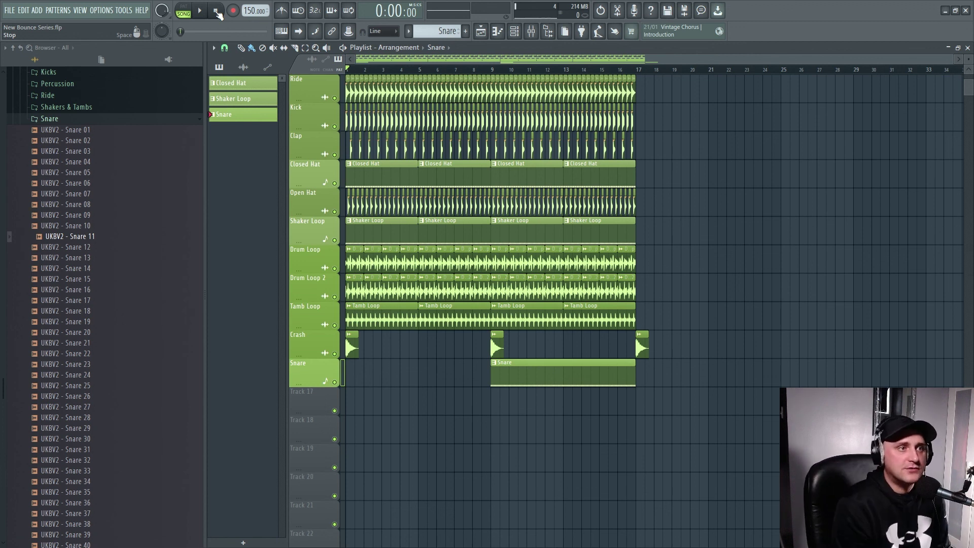
pyautogui.scroll(3, 695, 385)
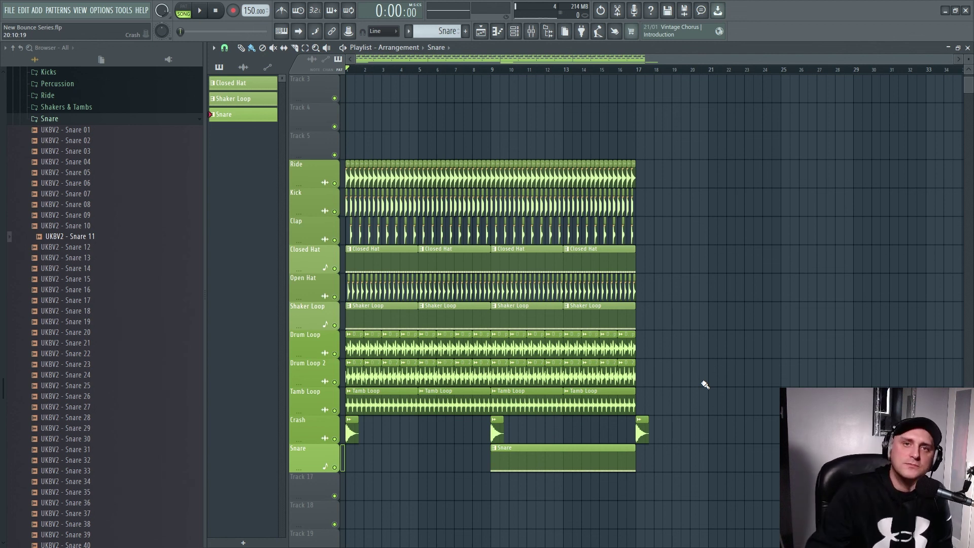
pyautogui.click(200, 12)
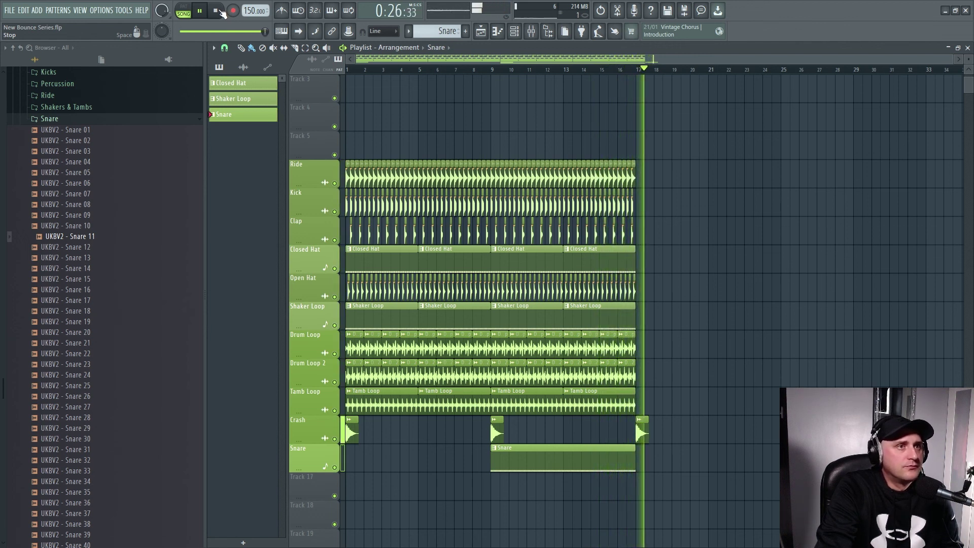
pyautogui.click(221, 11)
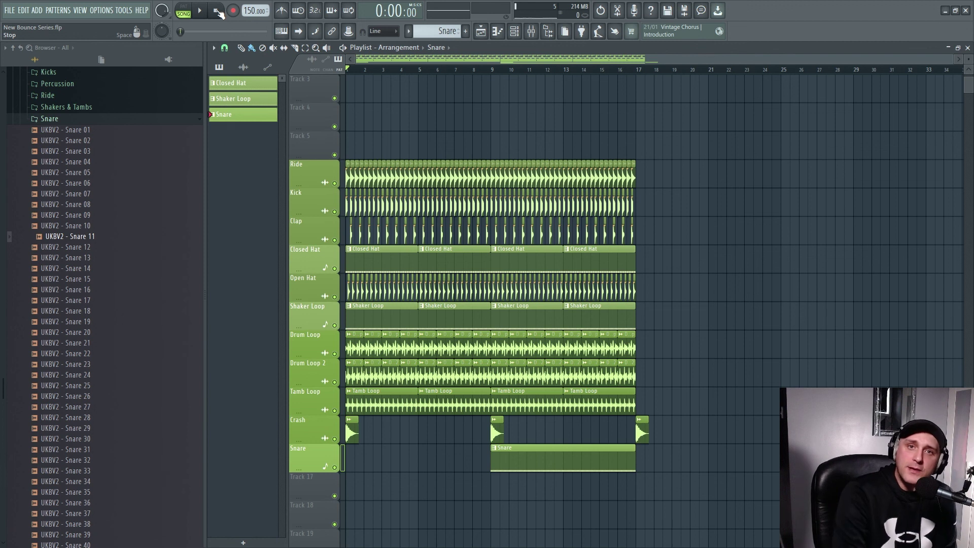